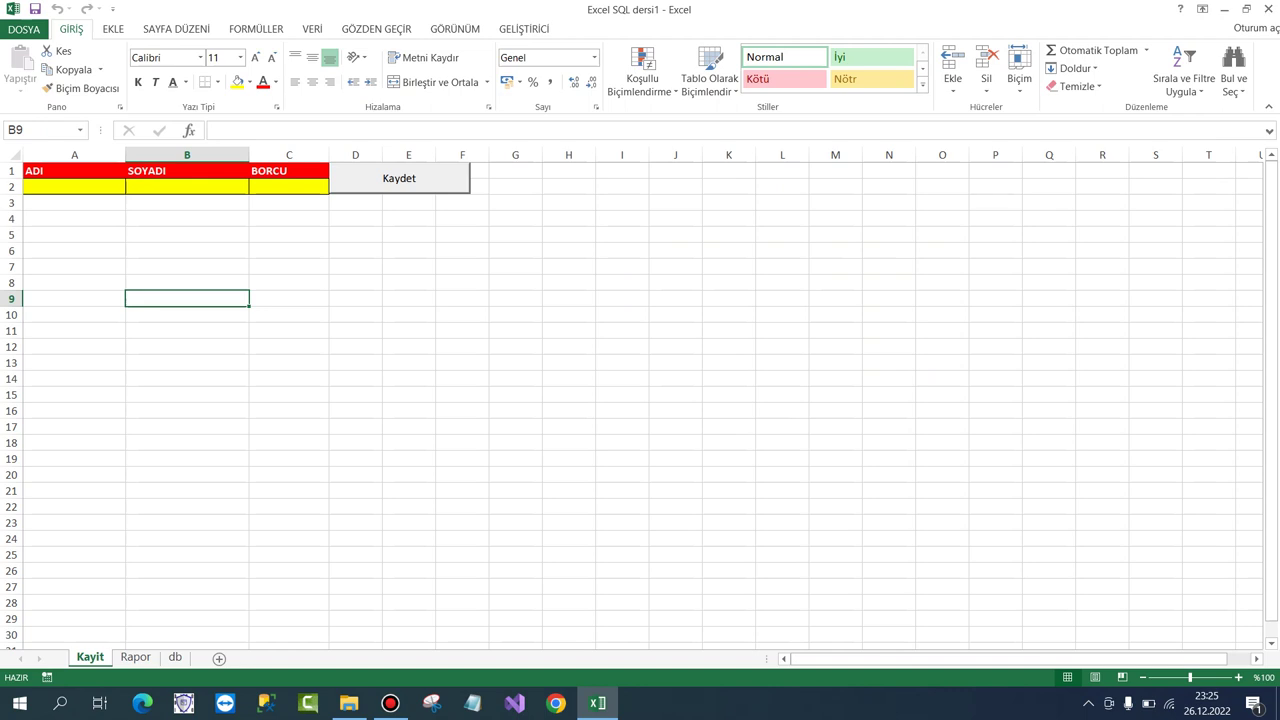
Switch to the Rapor sheet and select the BORCU column C, then cells B5:C5.
left_click(135, 657)
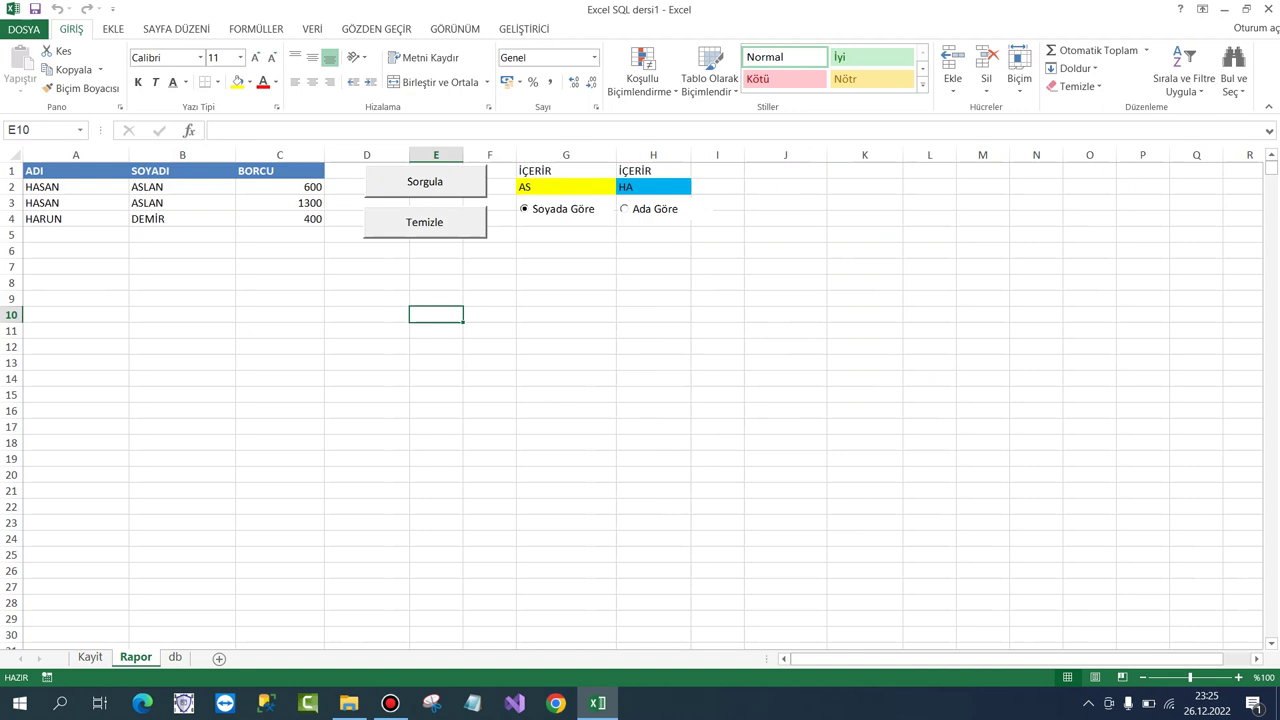
left_click(279, 155)
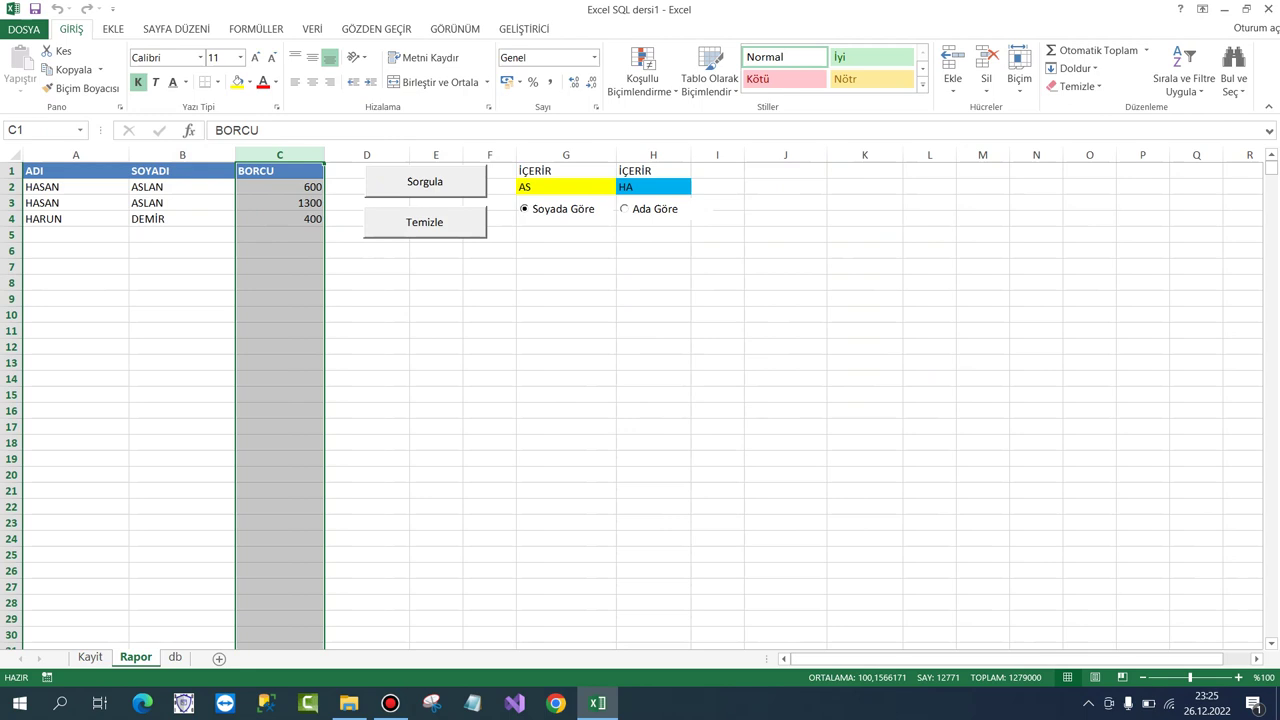
left_click_drag(182, 234, 279, 234)
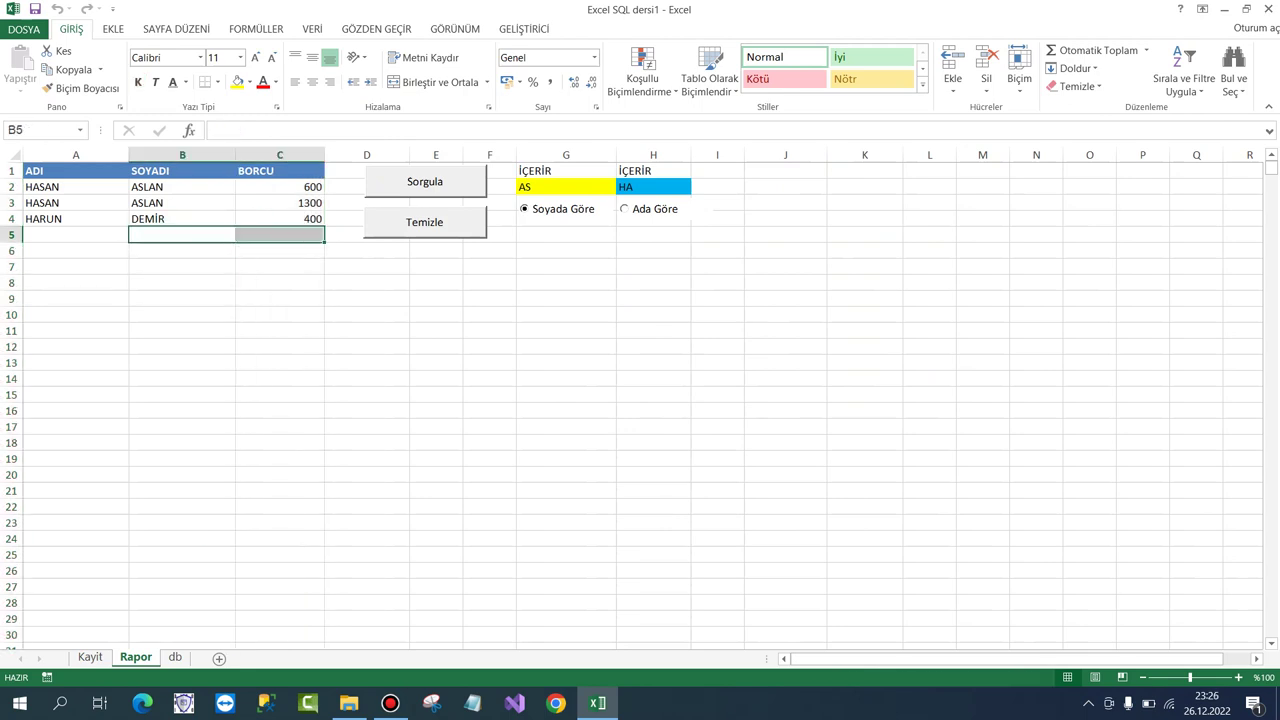
Turn on Tasarım Modu from GELİŞTİRİCİ and select the Sorgula button.
left_click(524, 28)
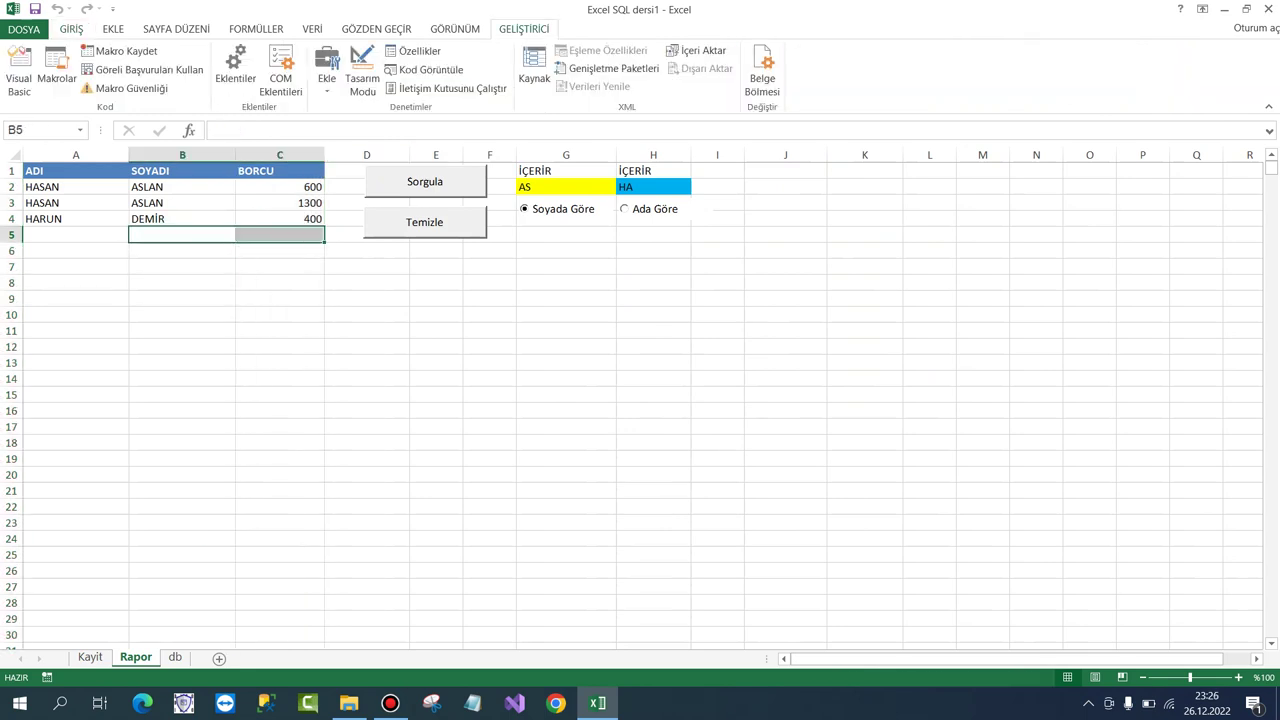
left_click(362, 72)
left_click(424, 181)
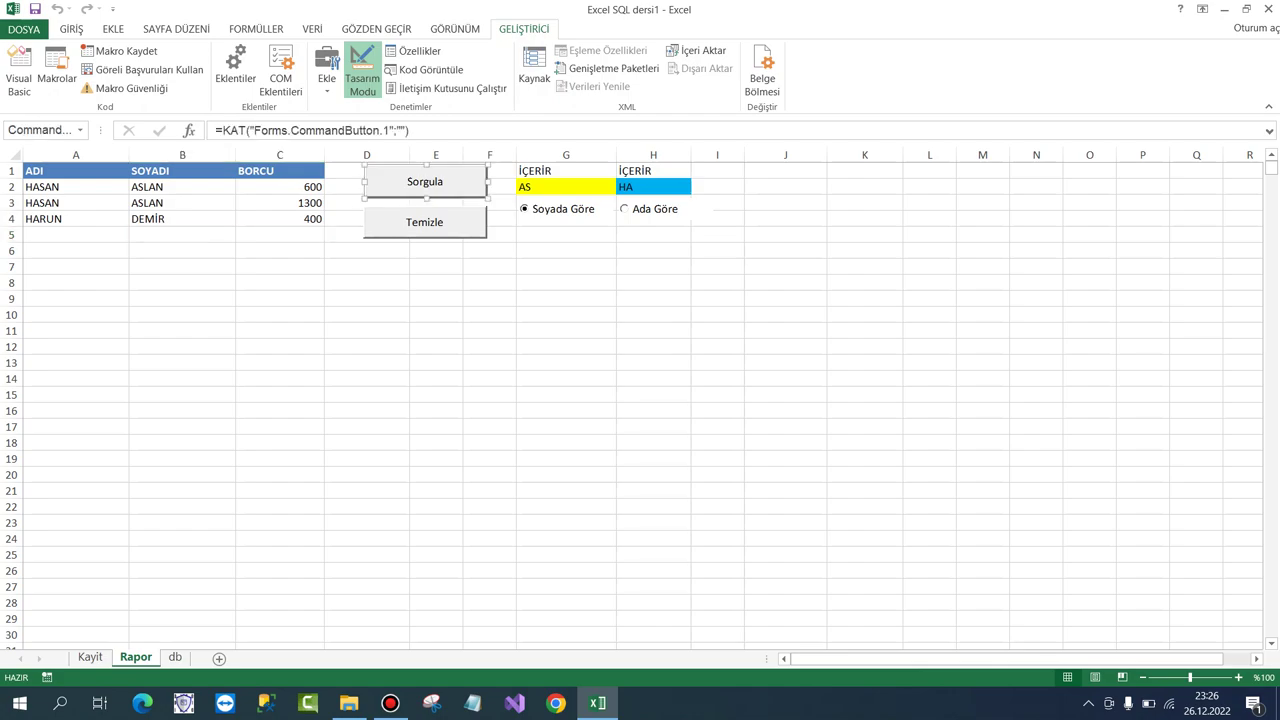
In the button's VBA code, add 'Dim toplam As Double' below the KayitYok declaration.
key("alt+F11")
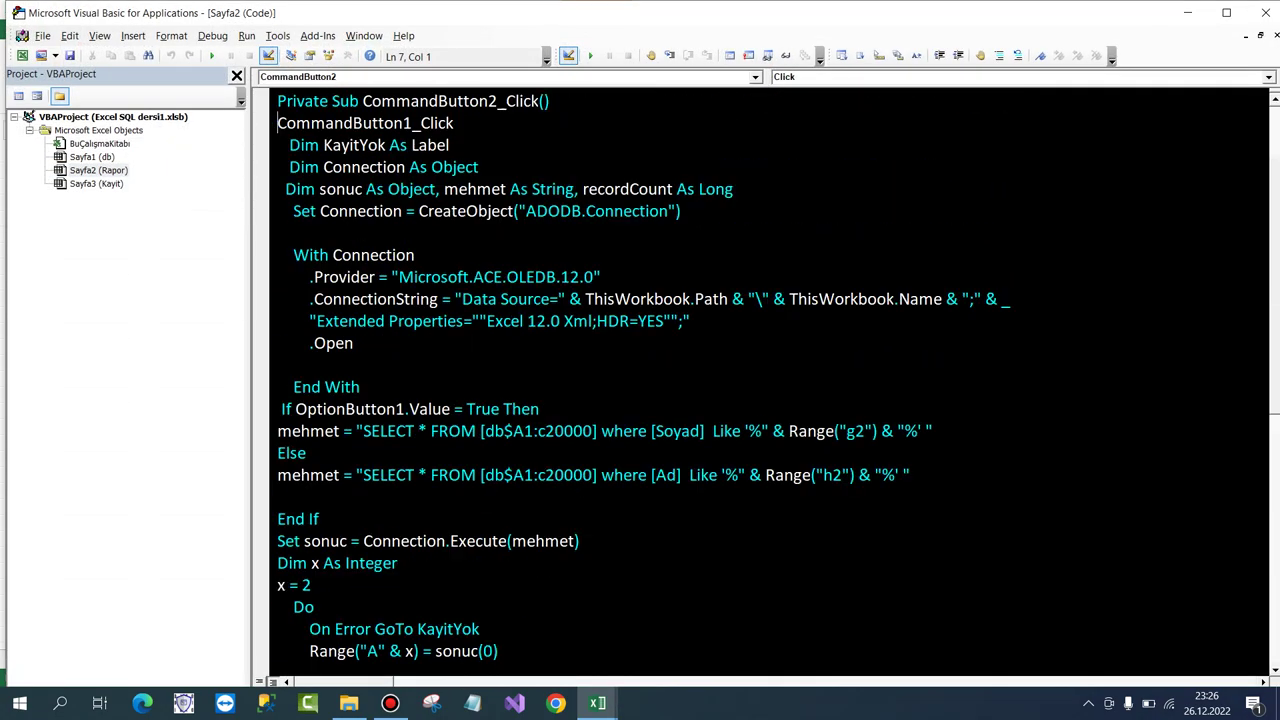
left_click(451, 145)
key("Return")
type("di")
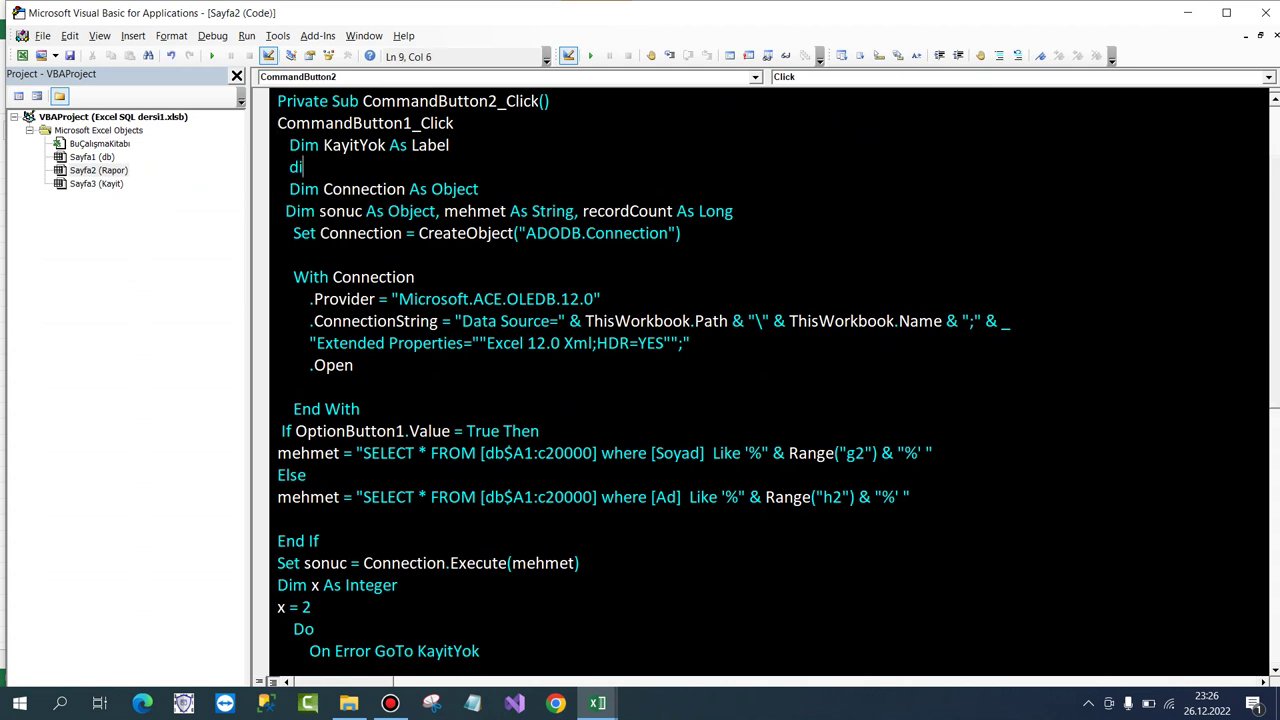
type("m toplam a")
type("s double")
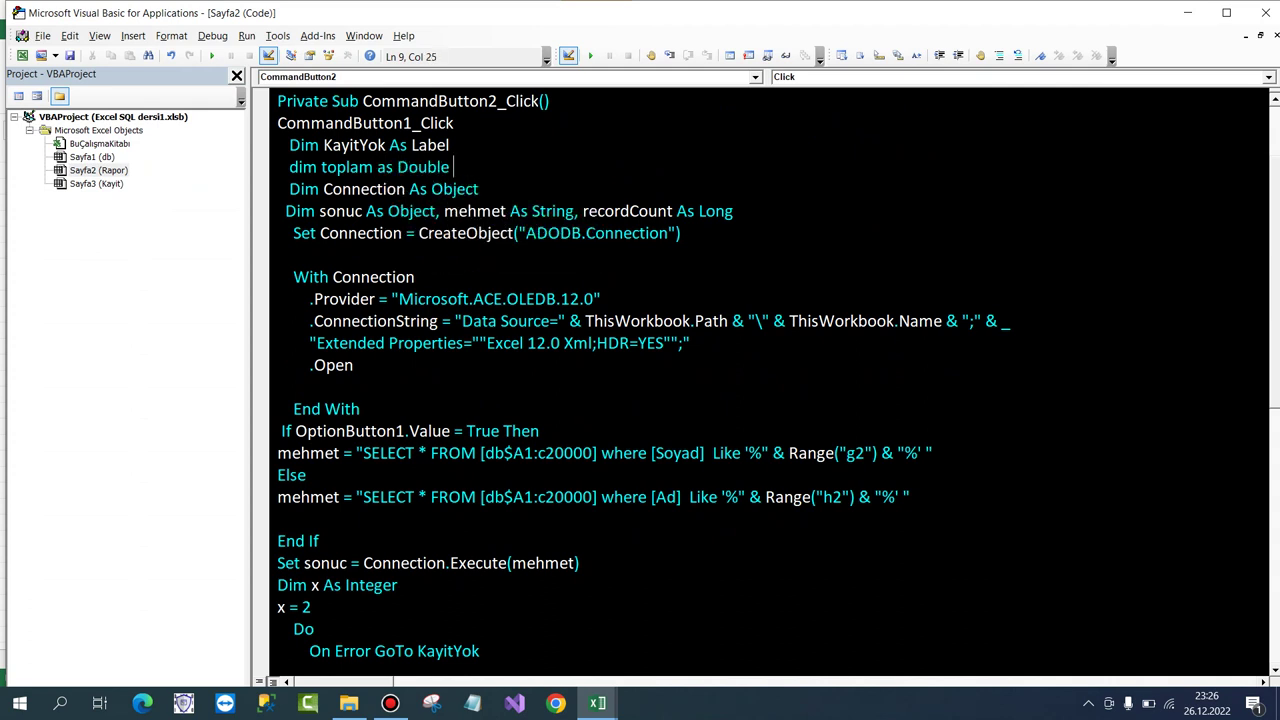
left_click(500, 233)
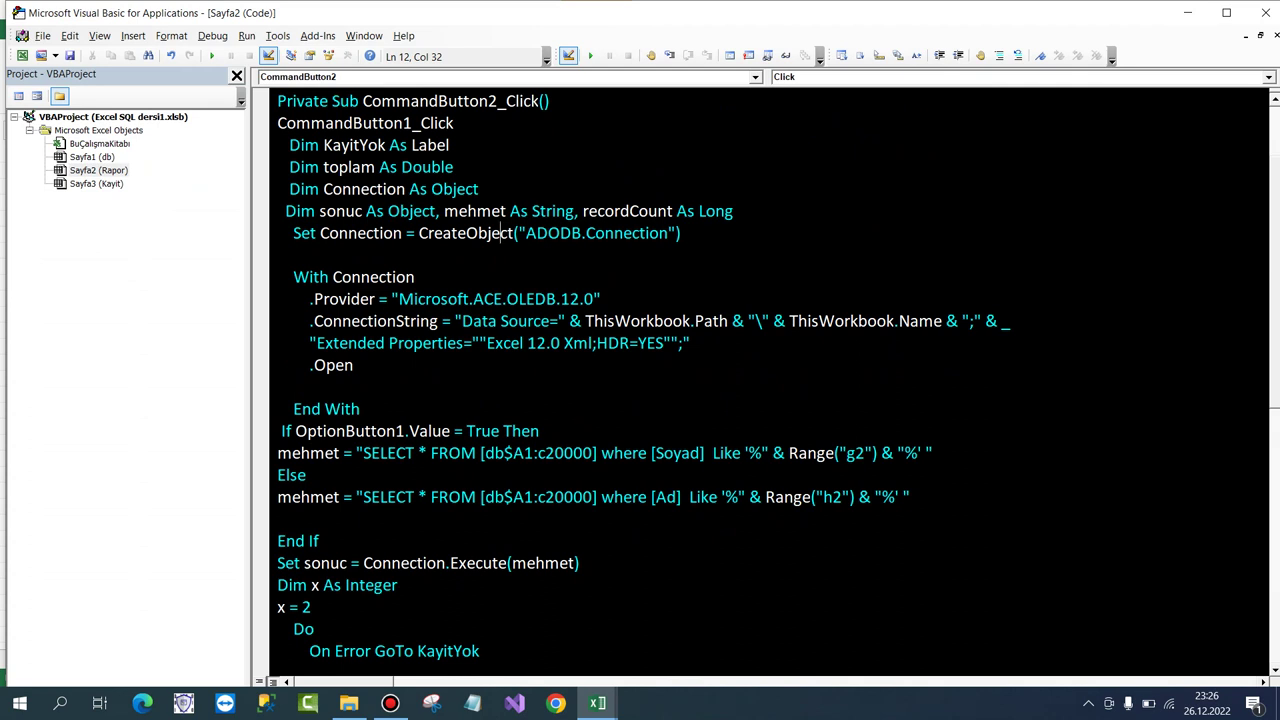
Add 'toplam = 0' on the next line, then select sonuc(0) on the column A line.
left_click(454, 167)
key("Return")
type("to")
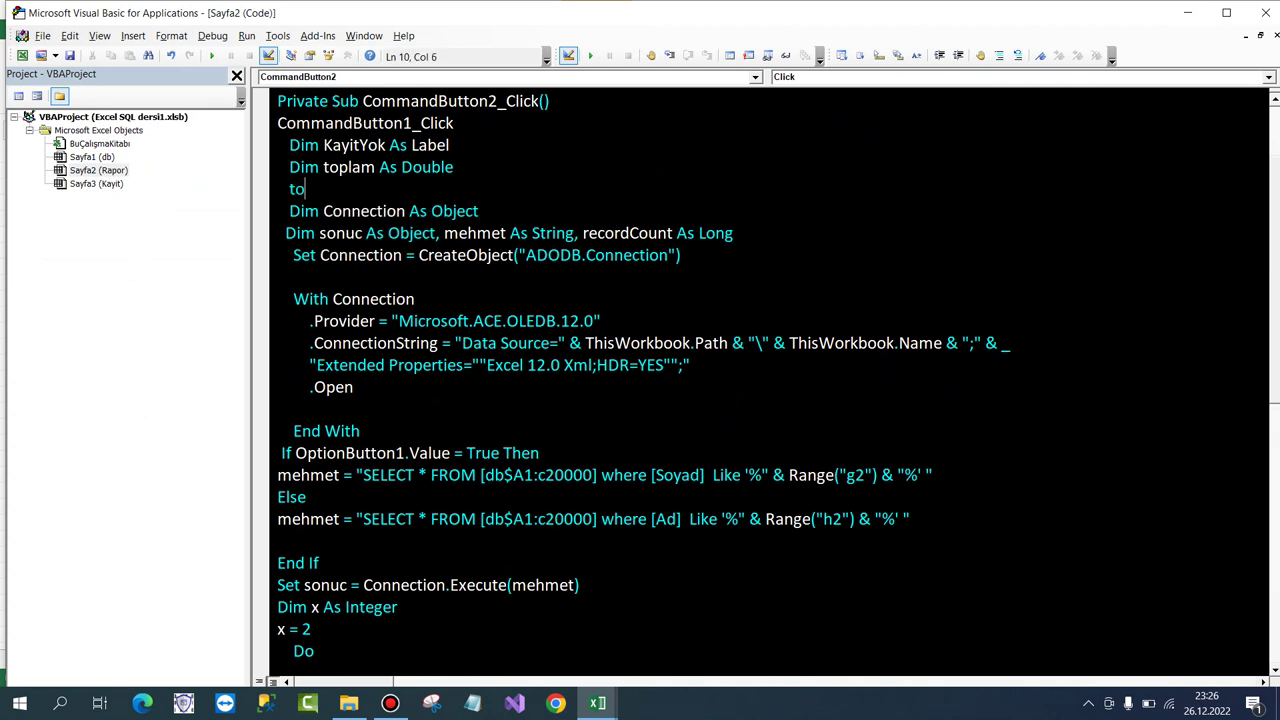
type("plam = 0")
left_click(293, 277)
scroll(760, 380, "down", 3)
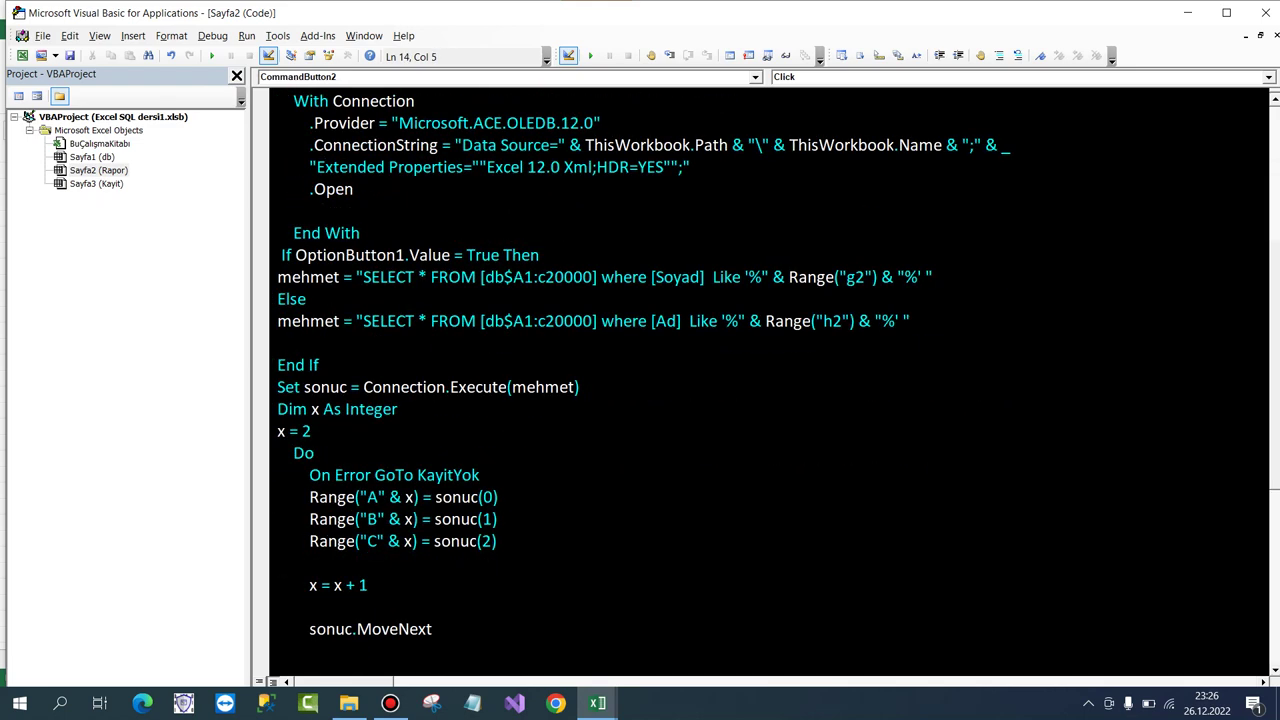
scroll(760, 380, "down", 1)
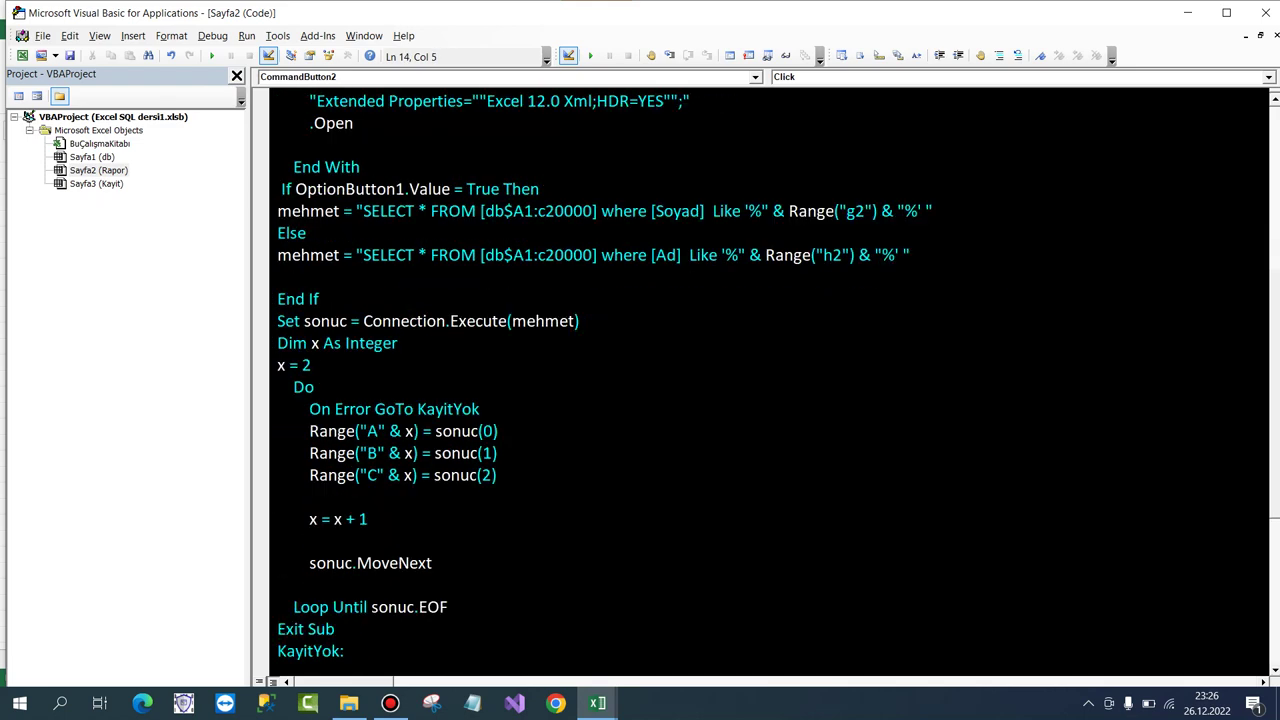
left_click_drag(435, 431, 497, 431)
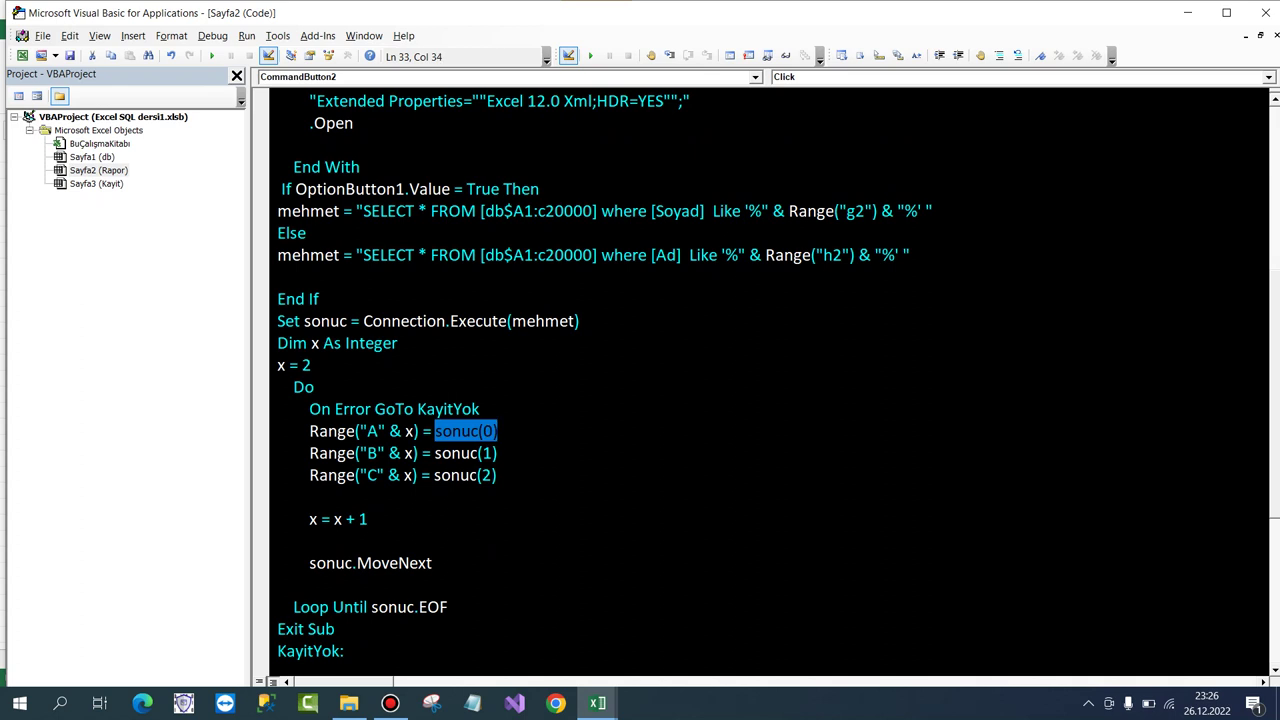
Glance at the Excel workbook, then return to the VBA code editor.
mouse_move(597, 703)
left_click(511, 622)
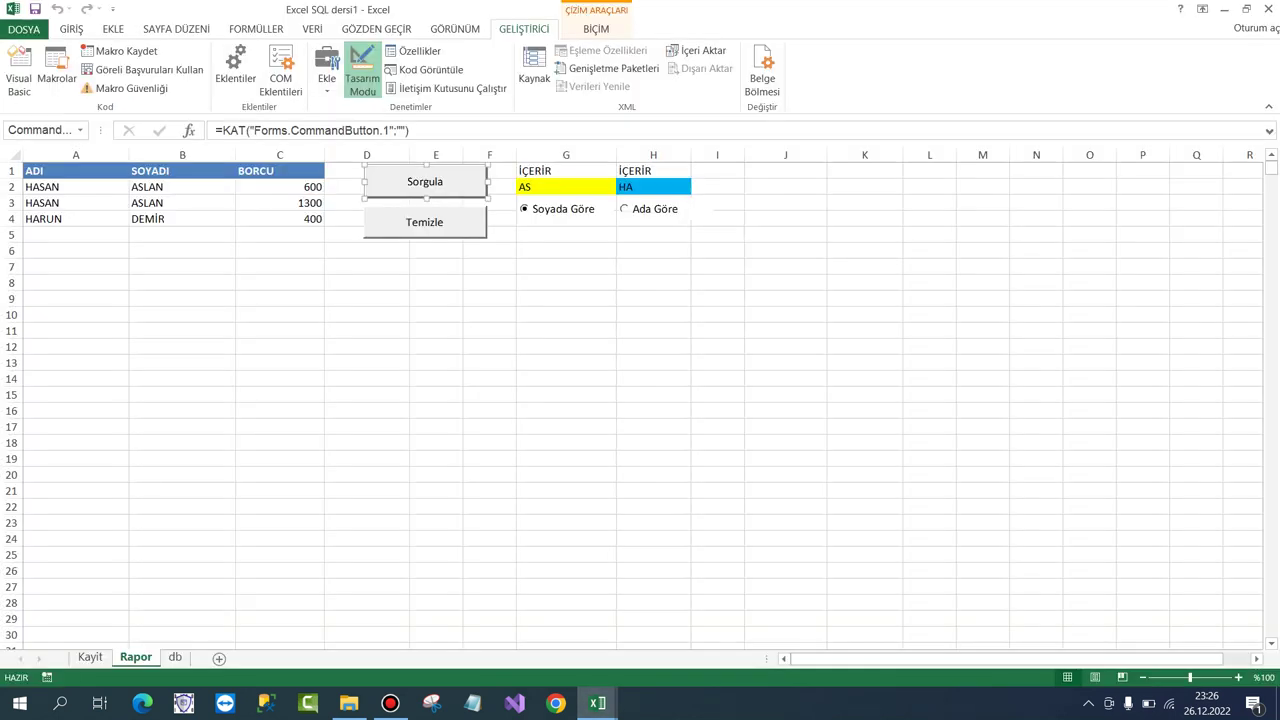
mouse_move(597, 703)
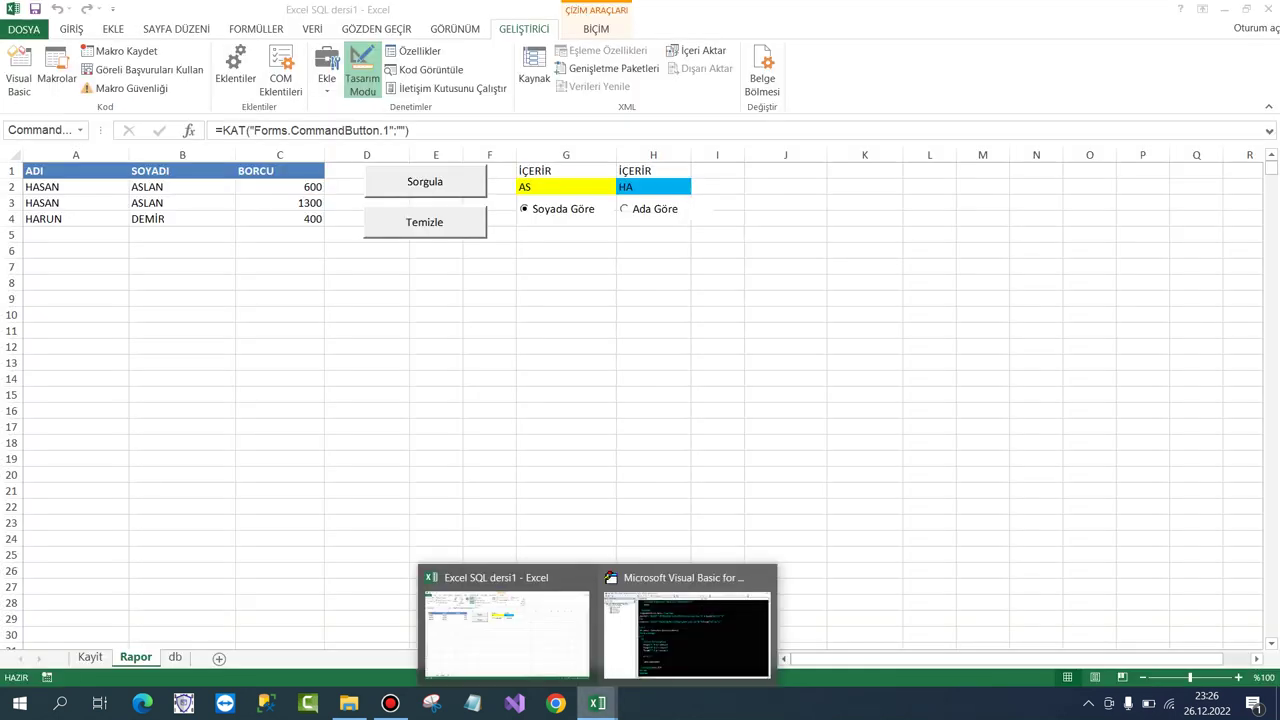
left_click(700, 630)
left_click(477, 431)
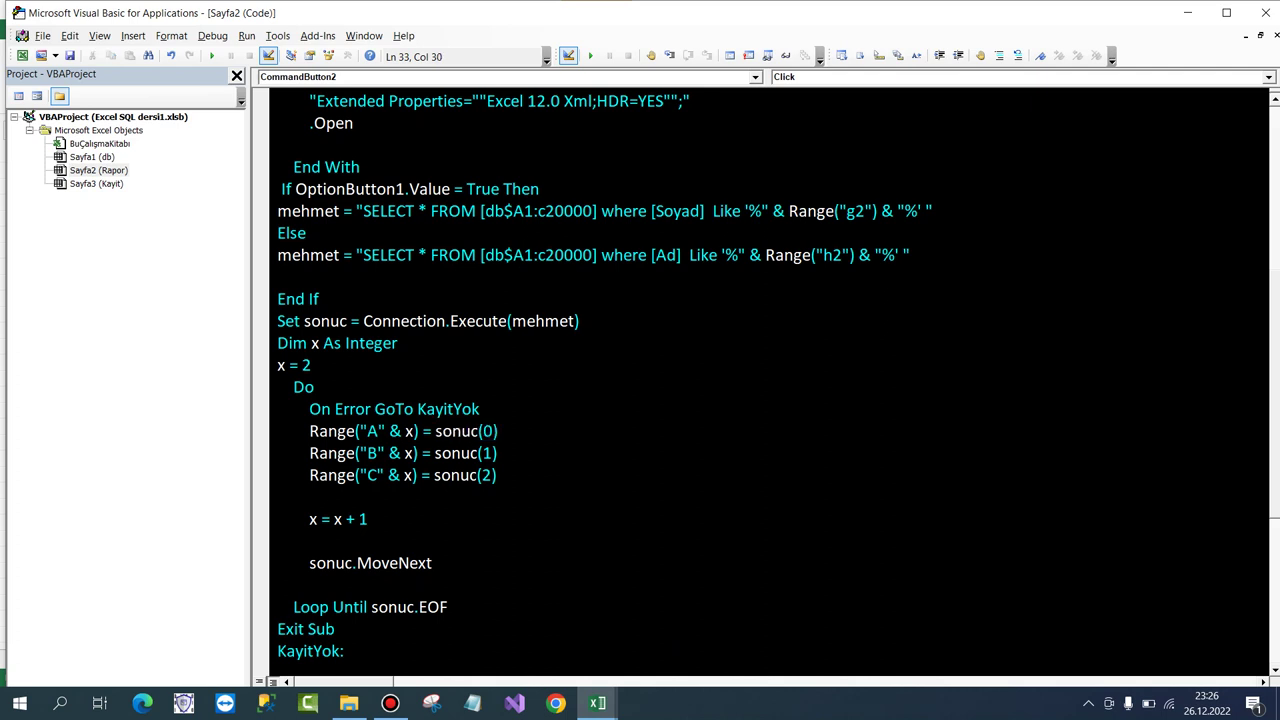
Below the Range("C" & x) line, add toplam = toplam + CDbl(sonuc(2)).
left_click(477, 475)
left_click(309, 497)
type("toplam ")
type("= toplam ")
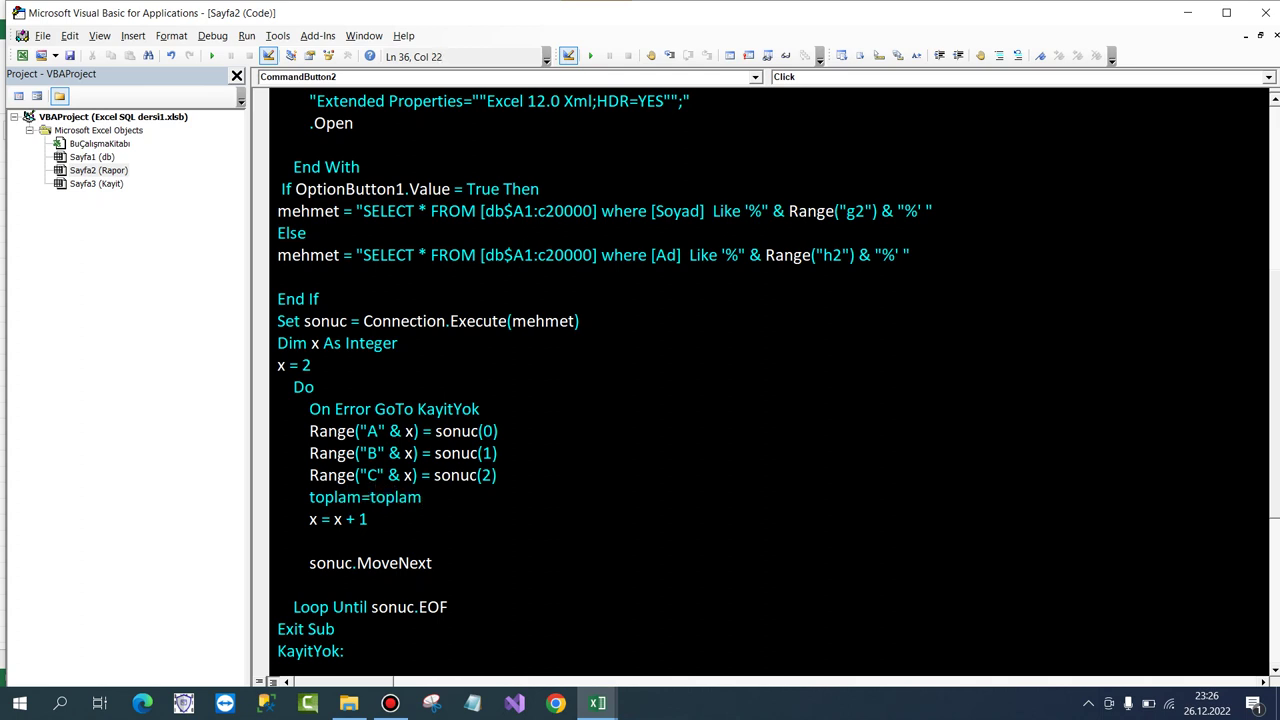
type("+ sonuc")
type("(2)")
left_click(310, 541)
left_click(443, 497)
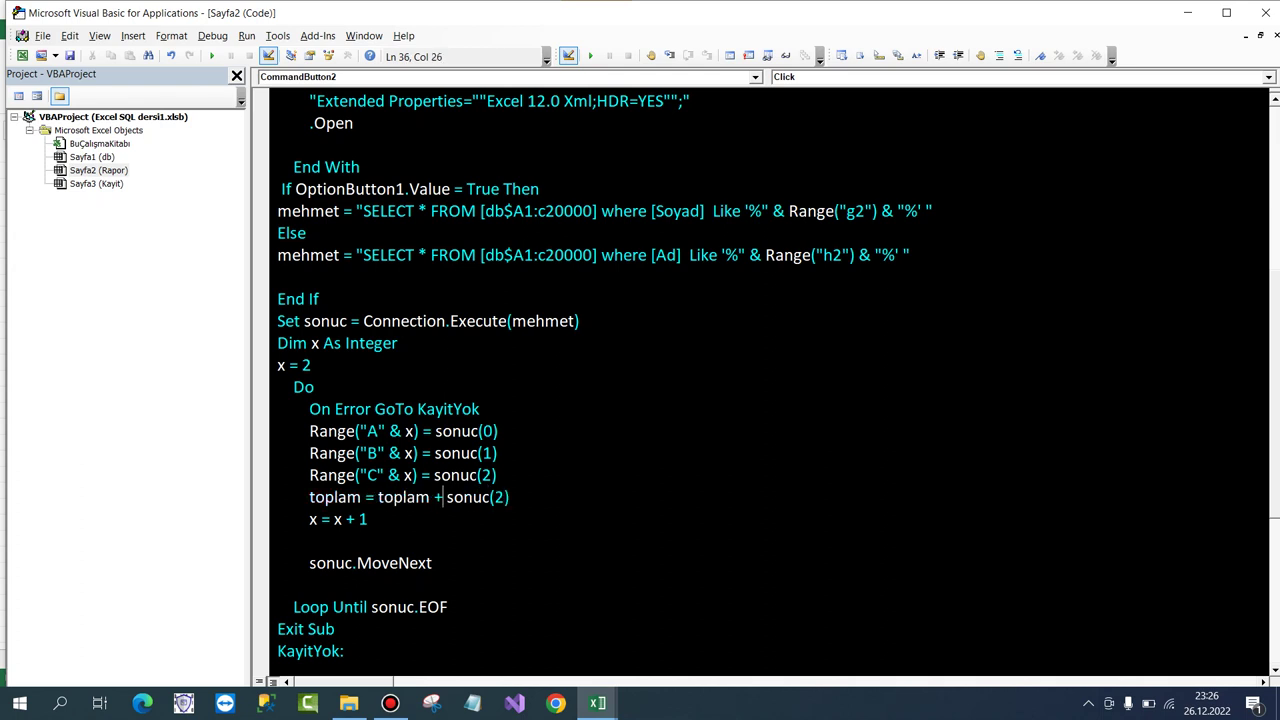
type("cd")
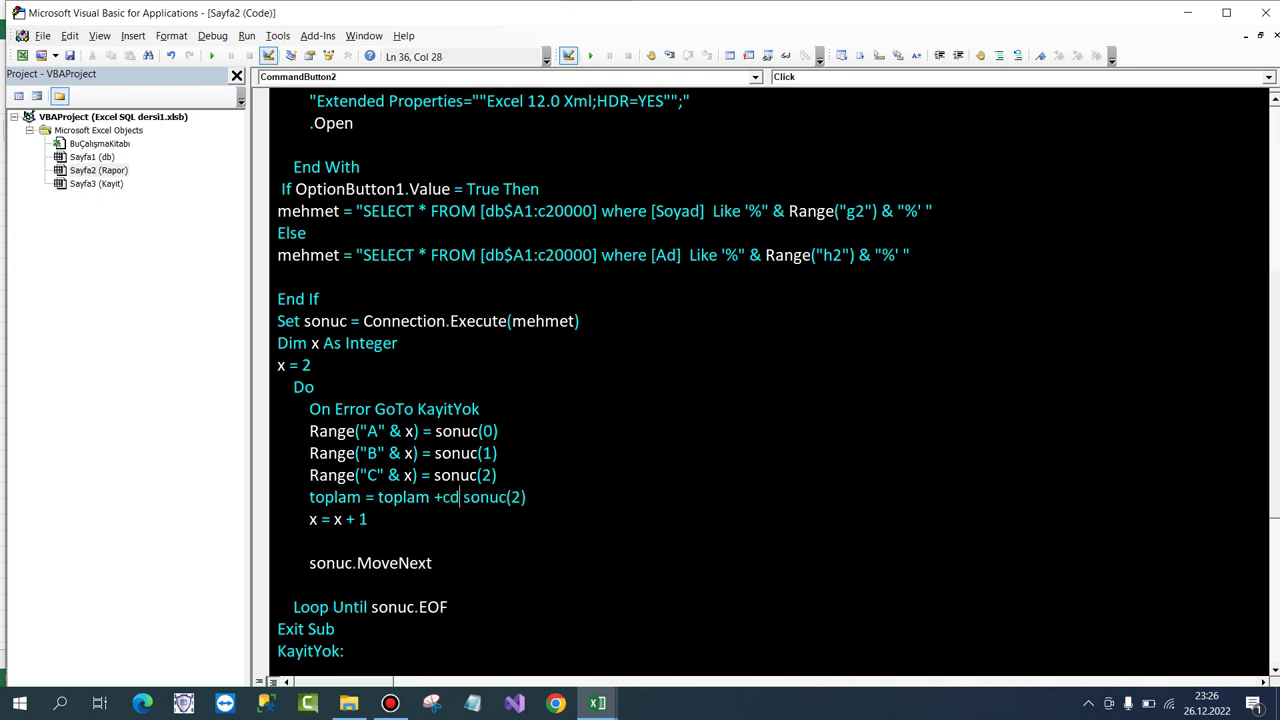
type("bl(")
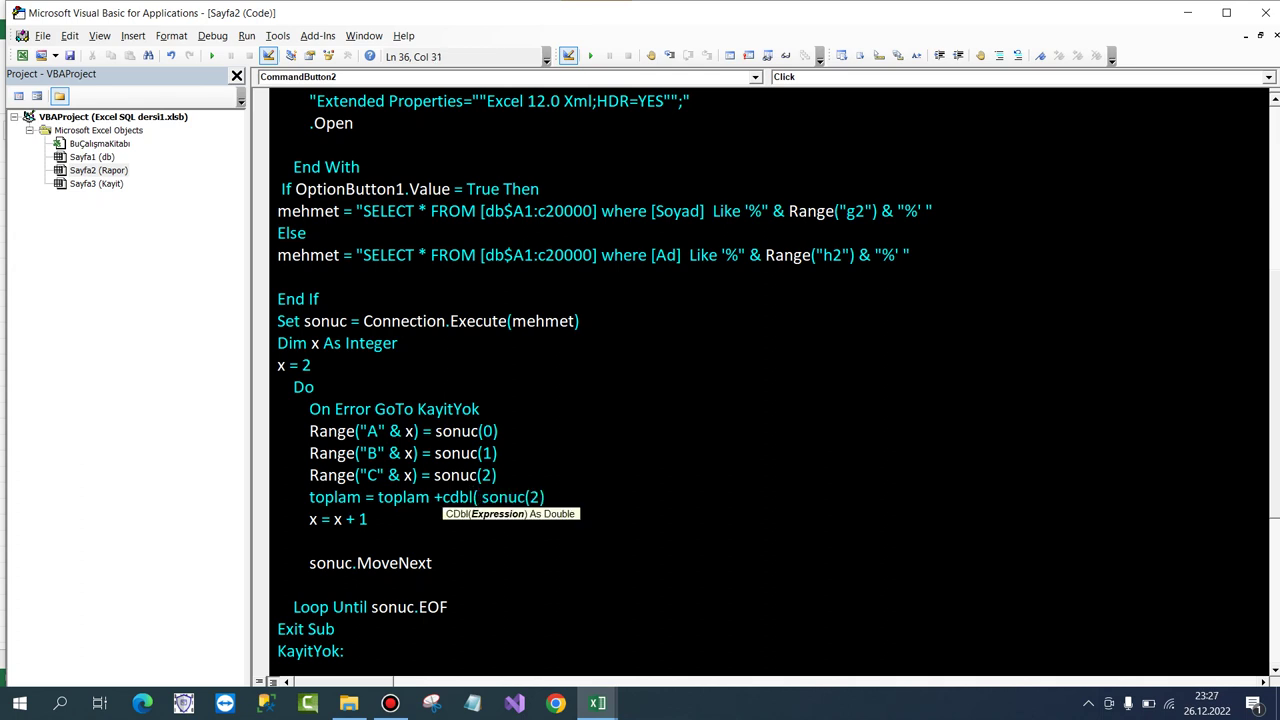
left_click(545, 497)
type(")")
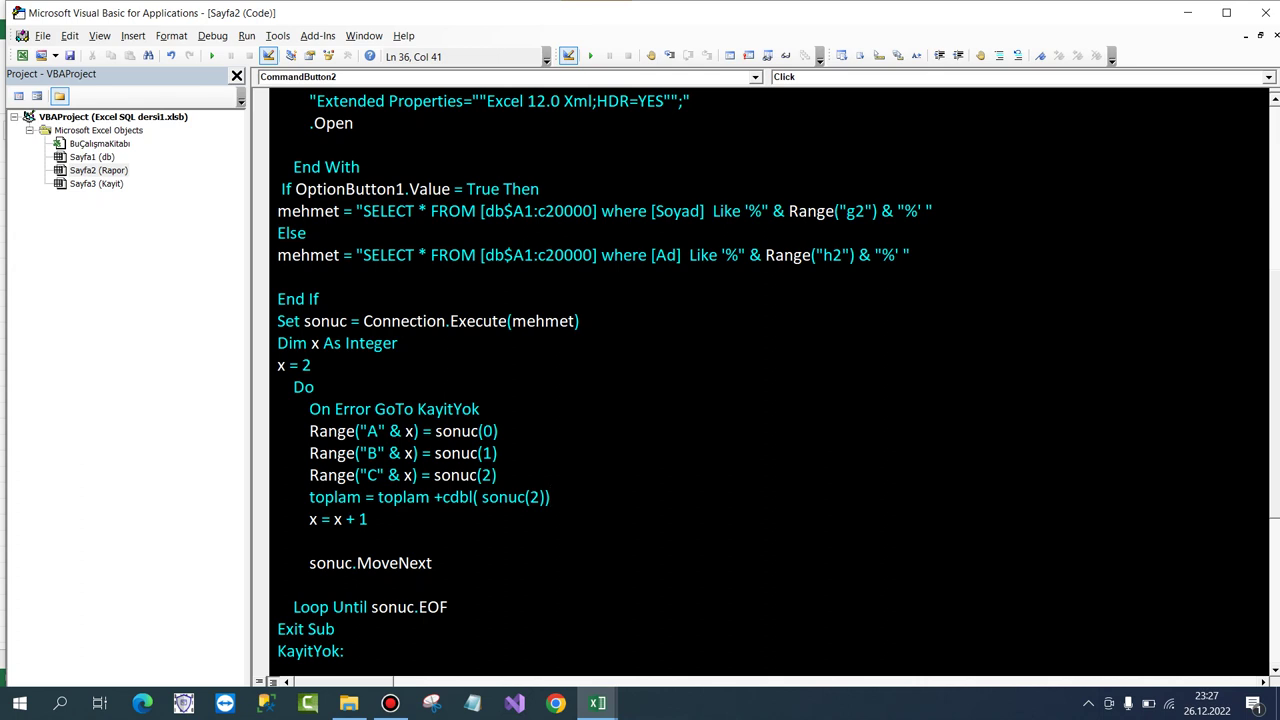
key("Down")
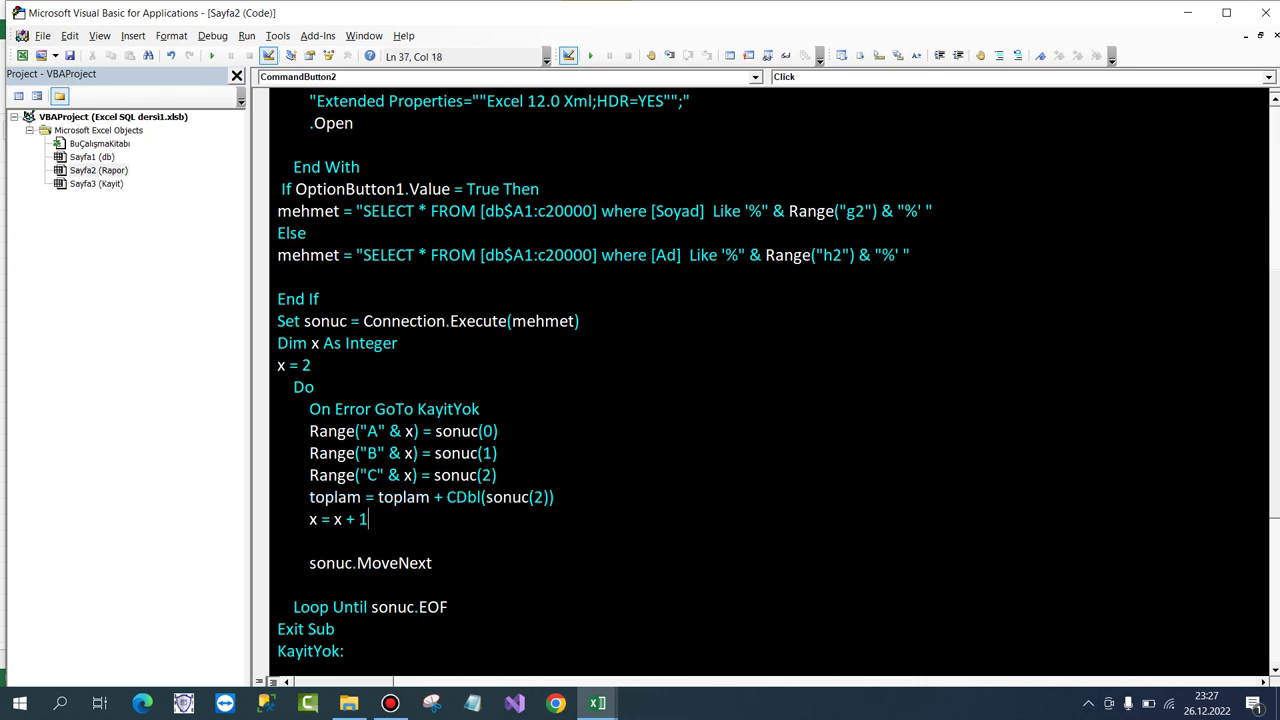
scroll(776, 377, "down", 1)
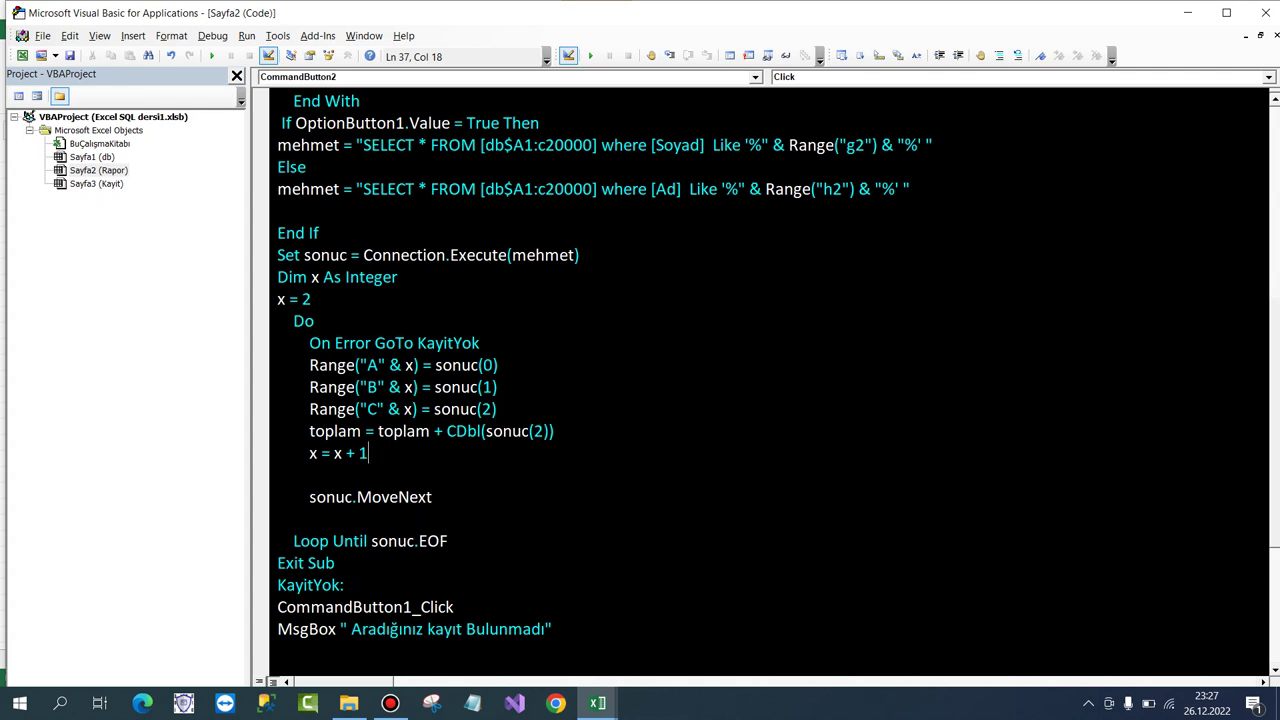
Insert blank lines after 'Loop Until sonuc.EOF', checking where the Do loop starts and ends.
left_click(448, 541)
key("Return")
key("Return")
key("Return")
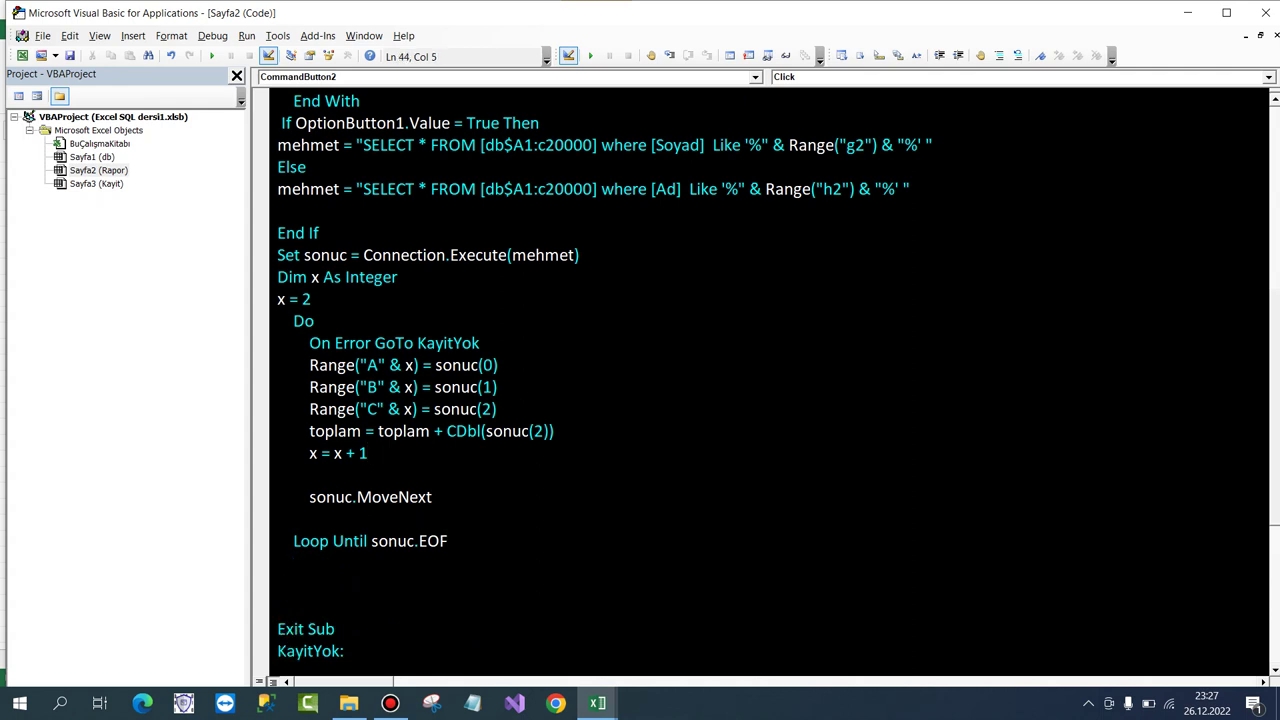
left_click(294, 585)
double_click(310, 321)
left_click_drag(328, 541, 293, 541)
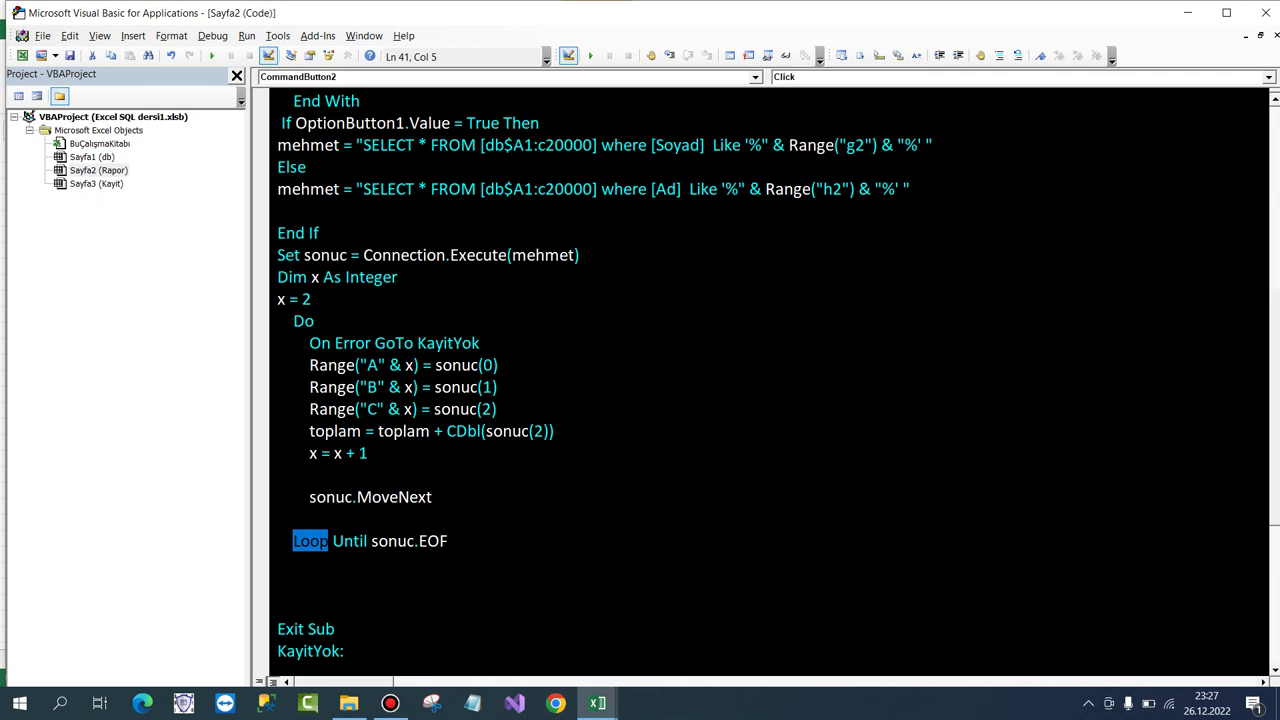
Type the range("A" x+1 & ":" & "C" & x+1) underscore line, which triggers a compile error.
left_click(290, 585)
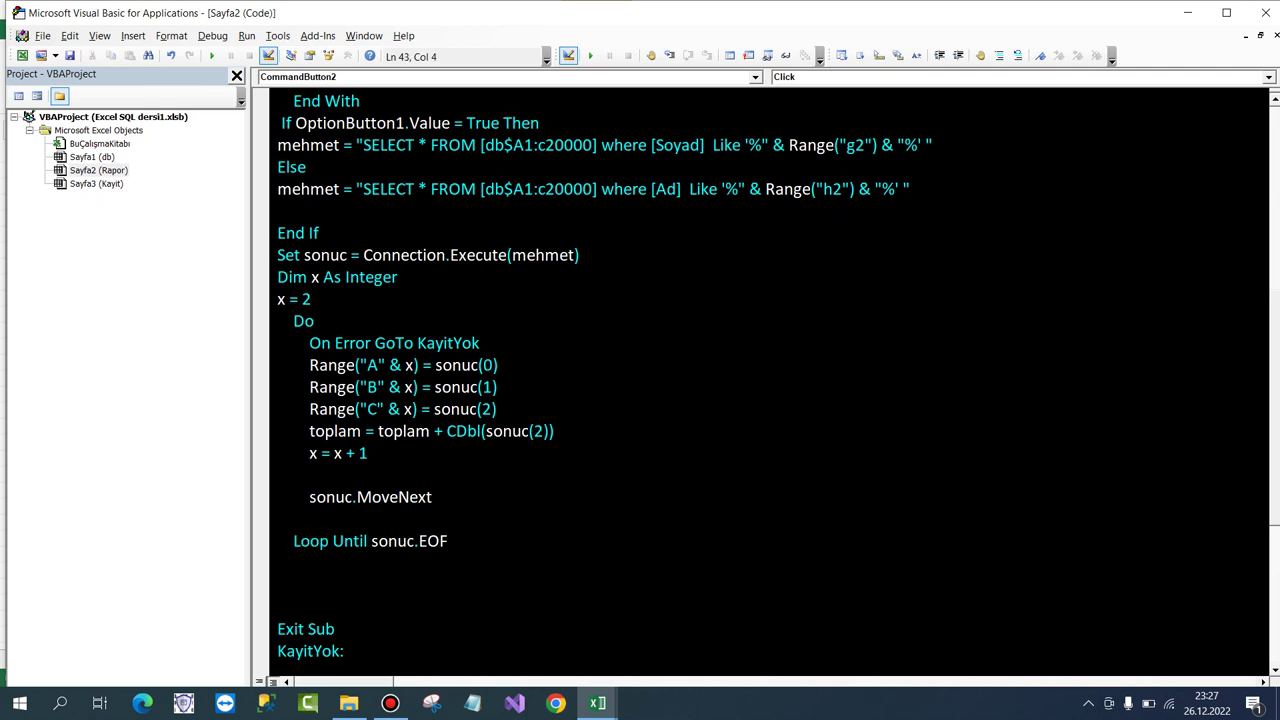
type("range")
type("(\"b")
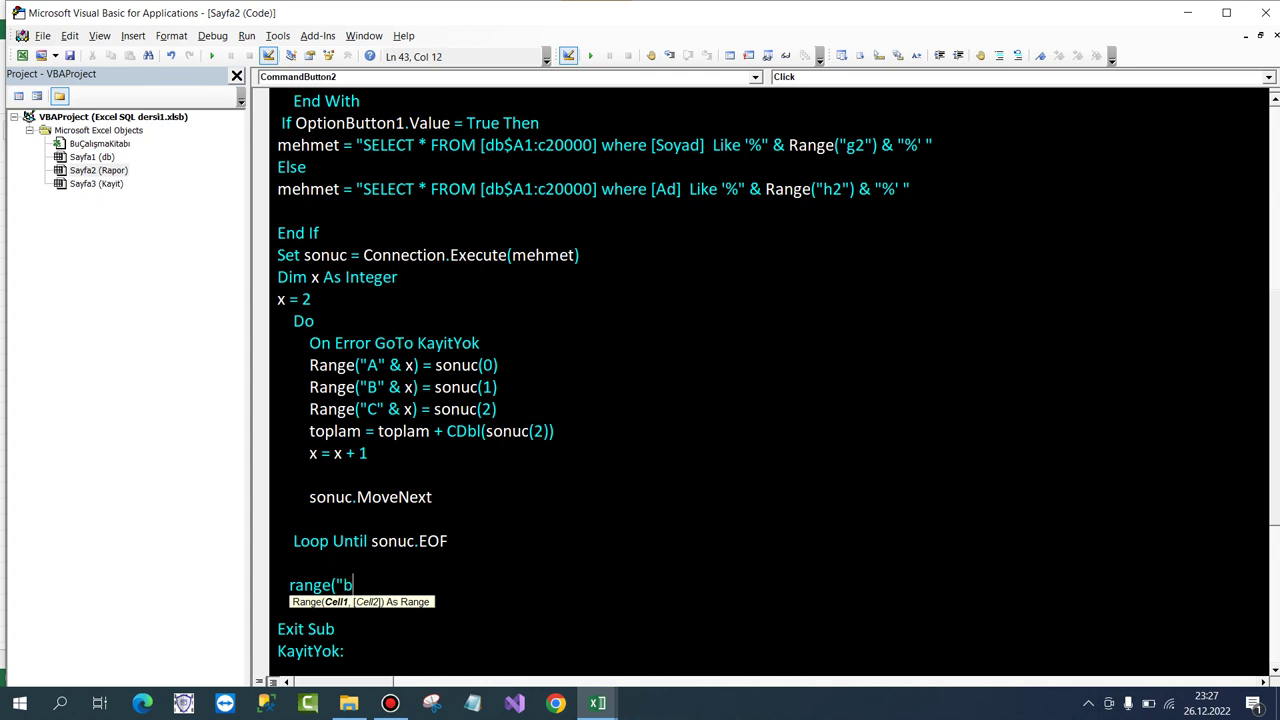
type("\"")
key("BackSpace")
key("BackSpace")
type("A\"")
type(" & \"")
type(":\"")
left_click(365, 585)
type("x")
type("+1")
left_click(433, 585)
type("& ")
type("\"C")
type("\" & ")
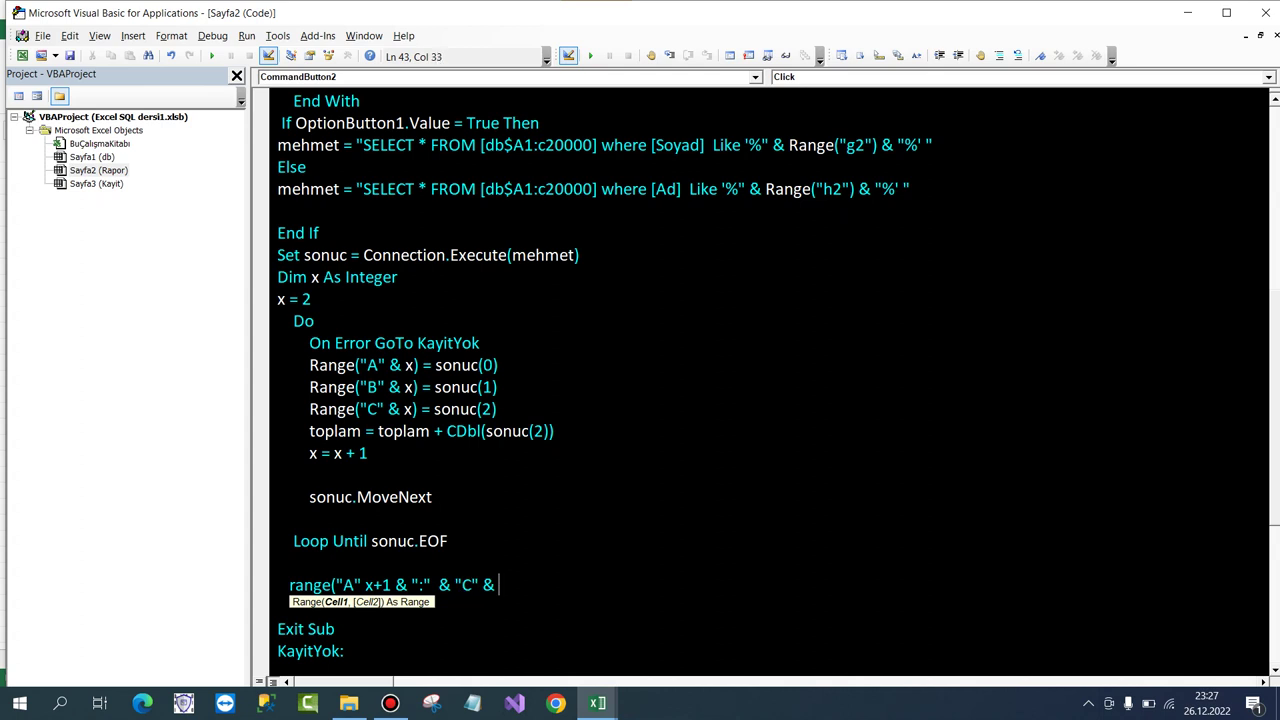
type("x+1")
type(")=\"")
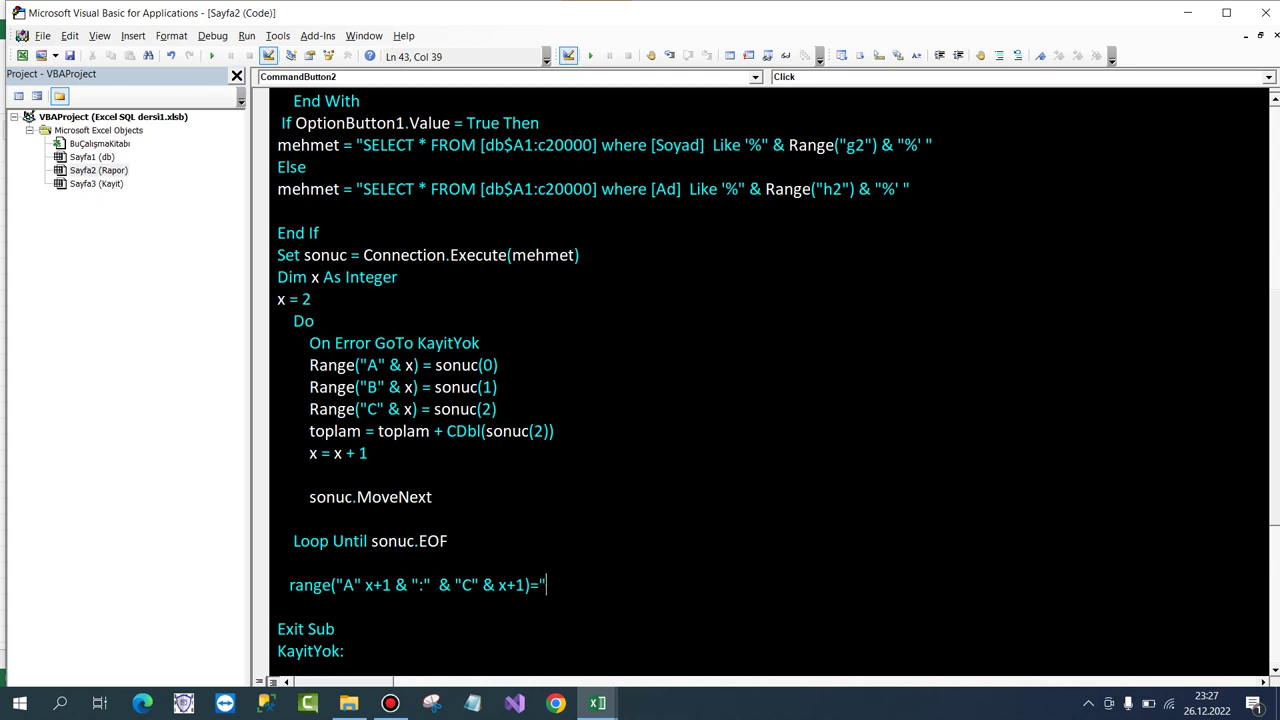
type("_____")
type("______________________________")
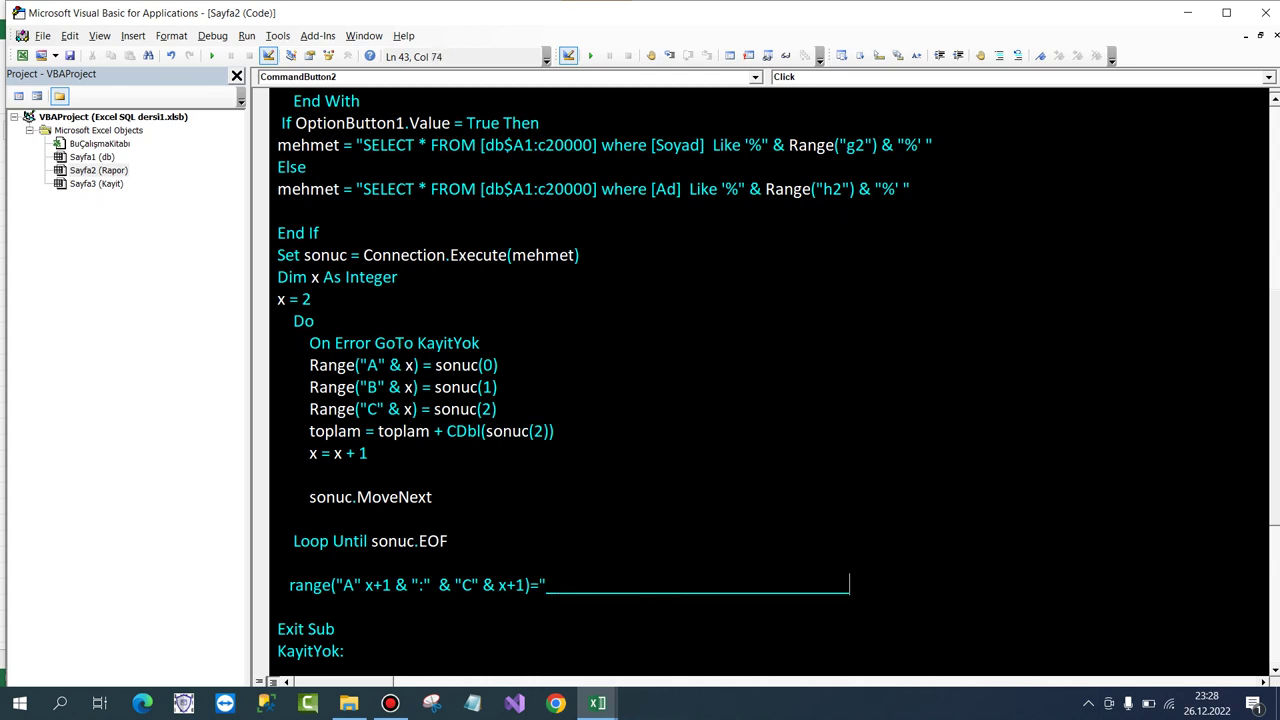
type("\"")
key("Return")
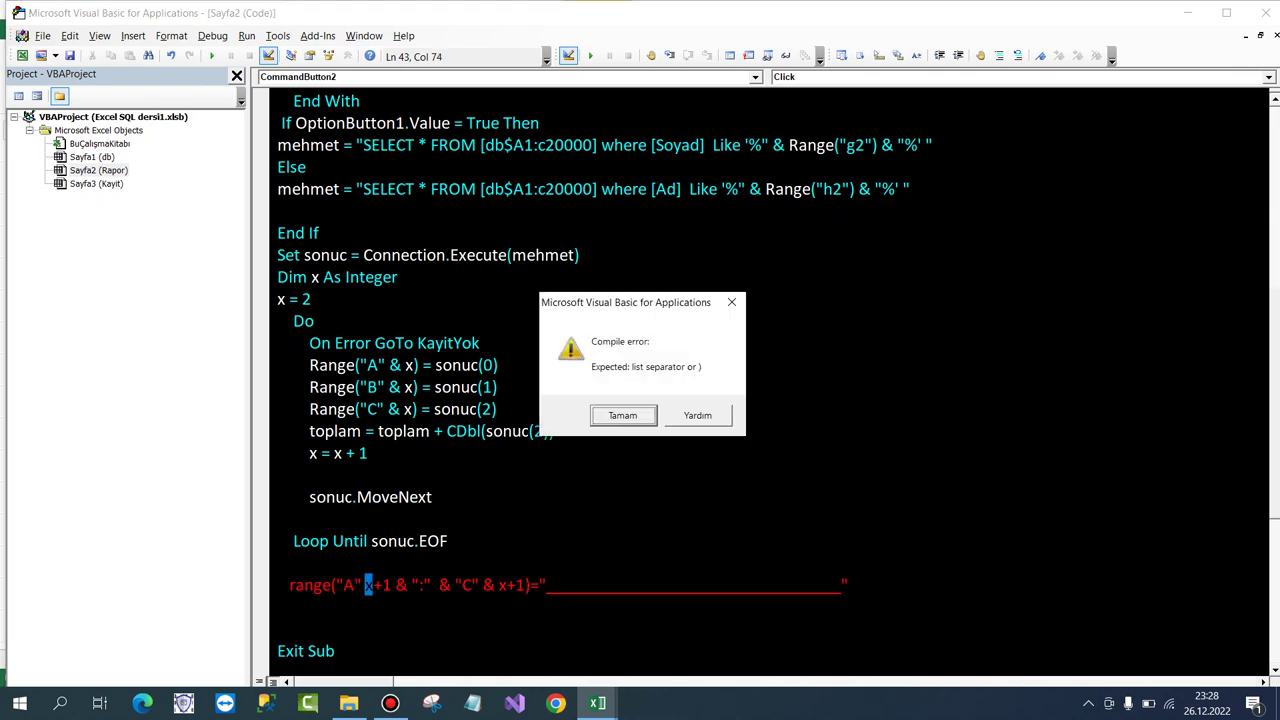
Dismiss the compile error and insert '&' before x+1 so the underline line compiles.
key("Return")
key("Left")
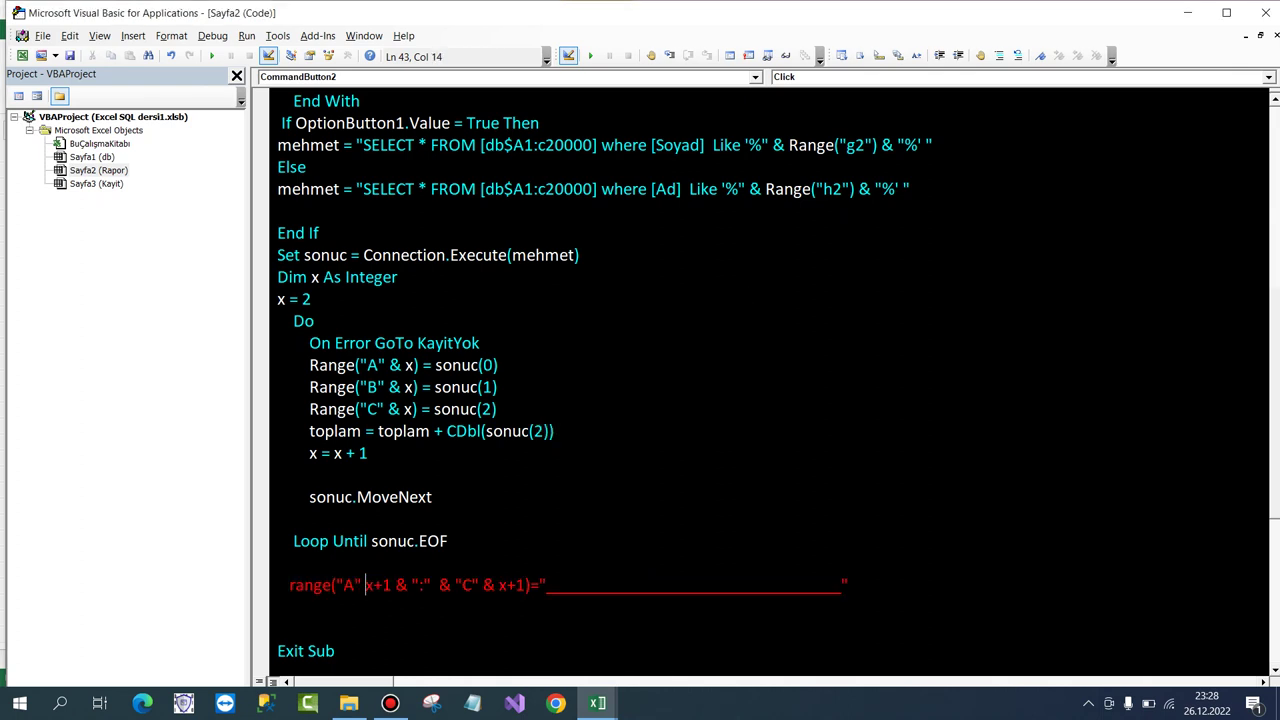
type("&")
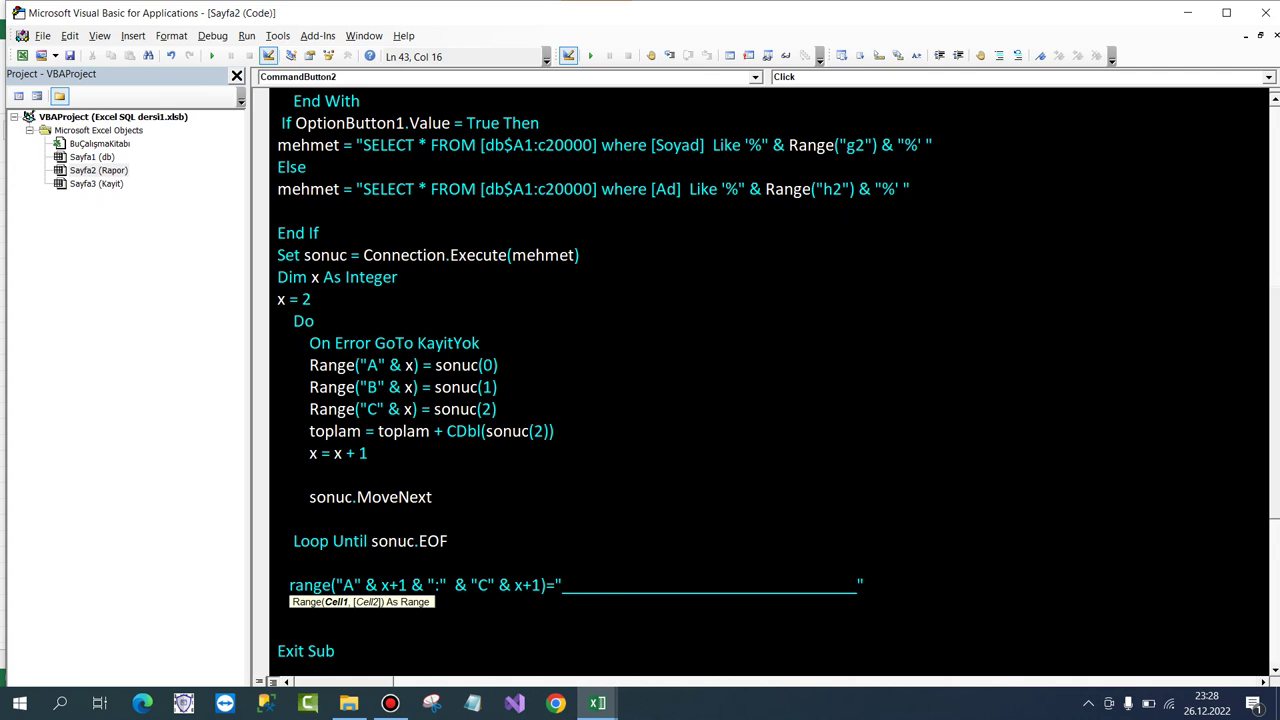
left_click(293, 628)
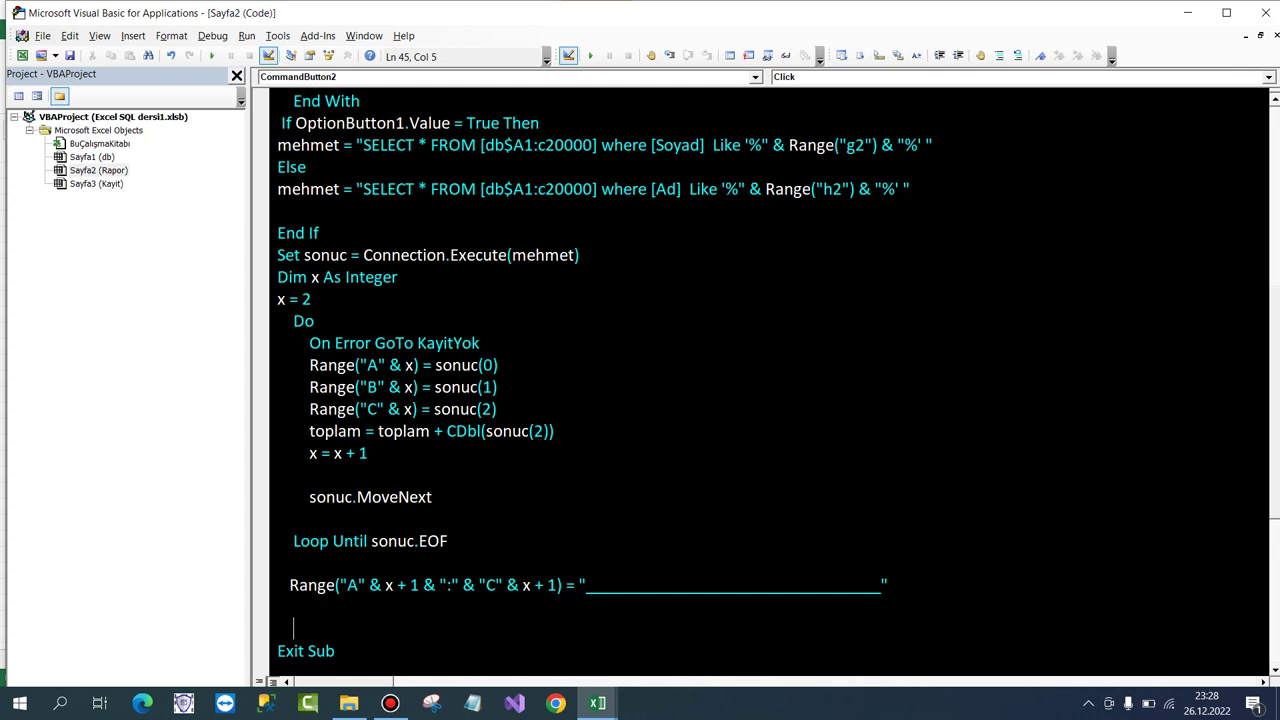
Check cells A7:C7 on the Rapor sheet, then return to the VBA editor.
mouse_move(597, 703)
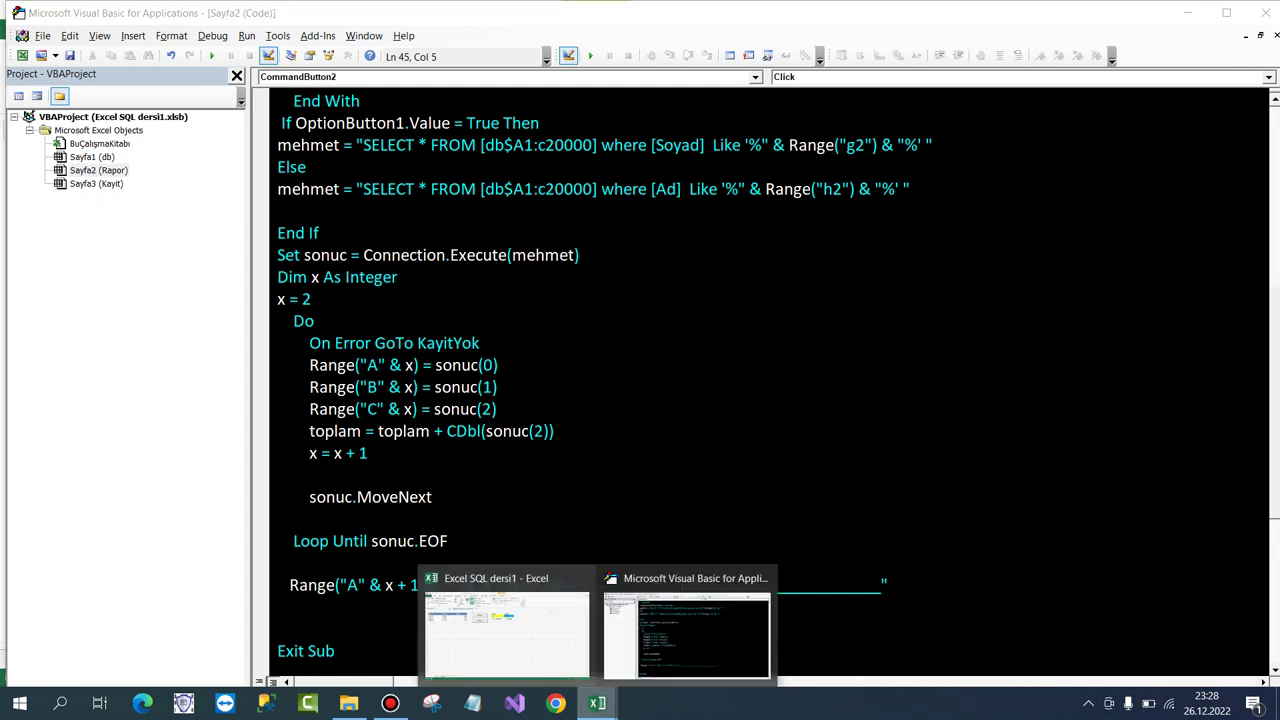
left_click(505, 630)
left_click(75, 266)
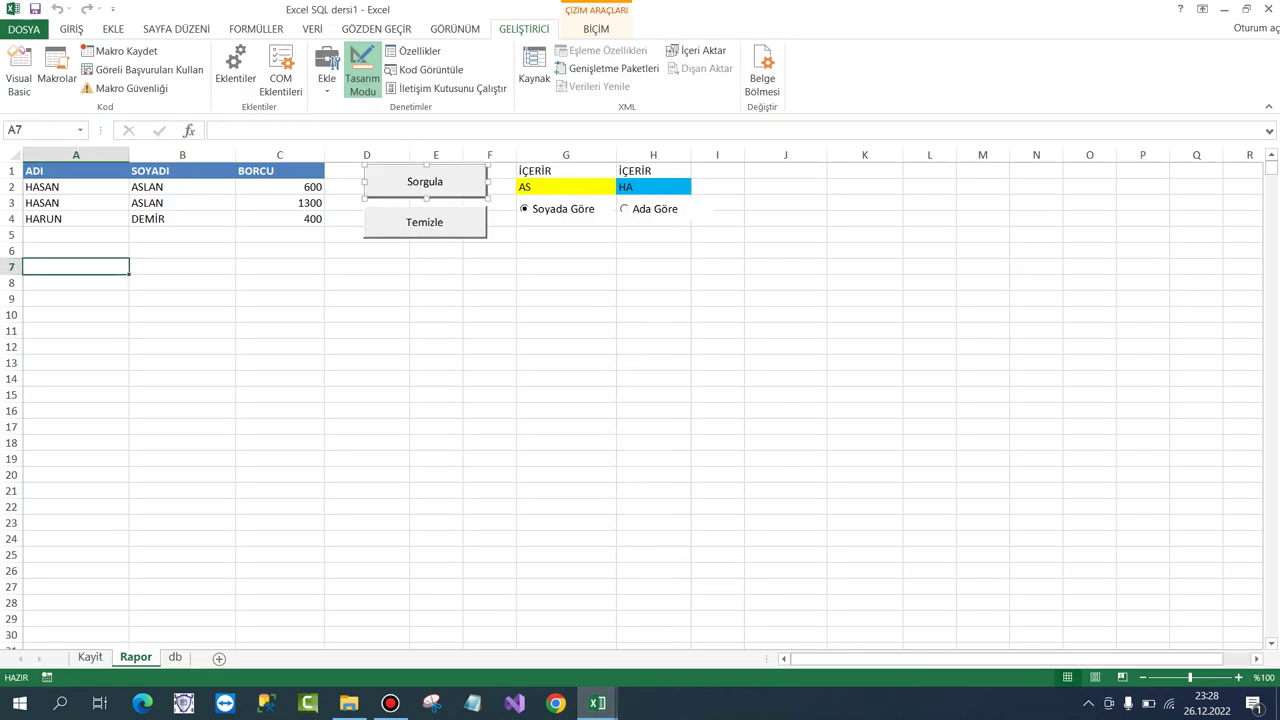
left_click_drag(75, 266, 280, 266)
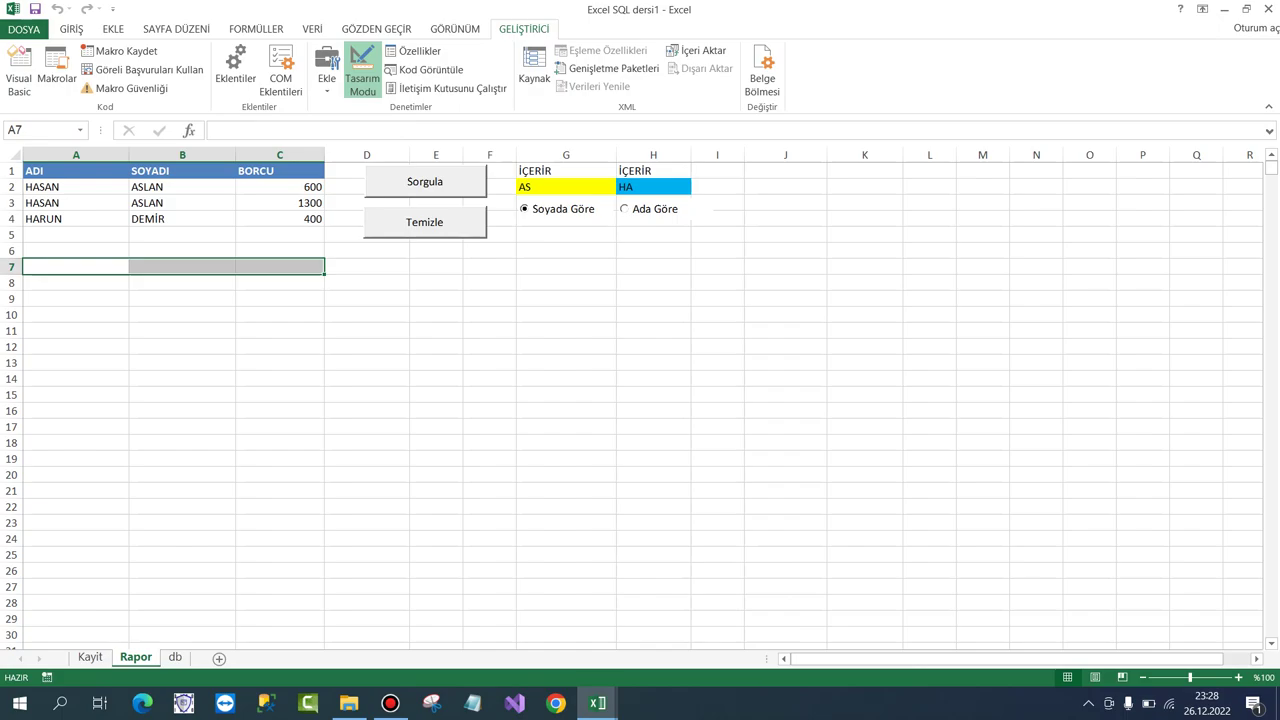
left_click(597, 703)
left_click(690, 620)
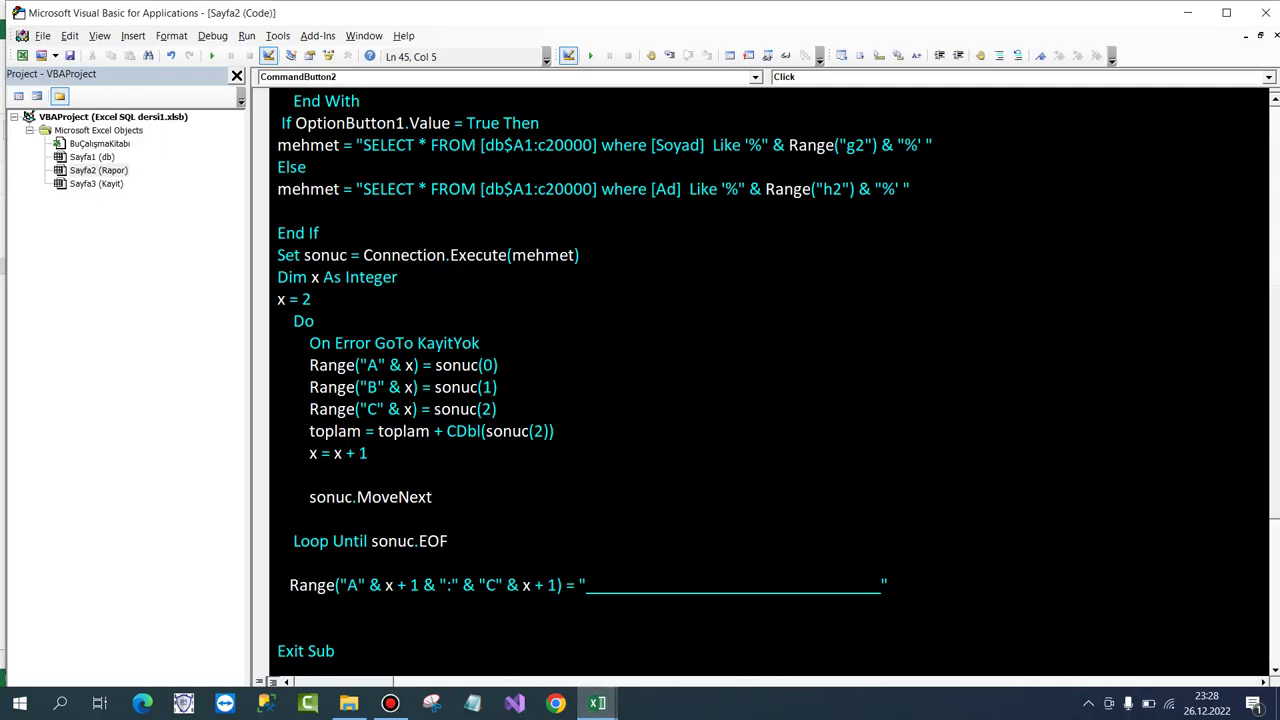
Add Range("B" & x+2)="TOPLAM:" and Range("C" & x+2)=FormatCurrency(CDbl(toplam)) below the underline.
left_click(292, 606)
type("range")
type("(\"B")
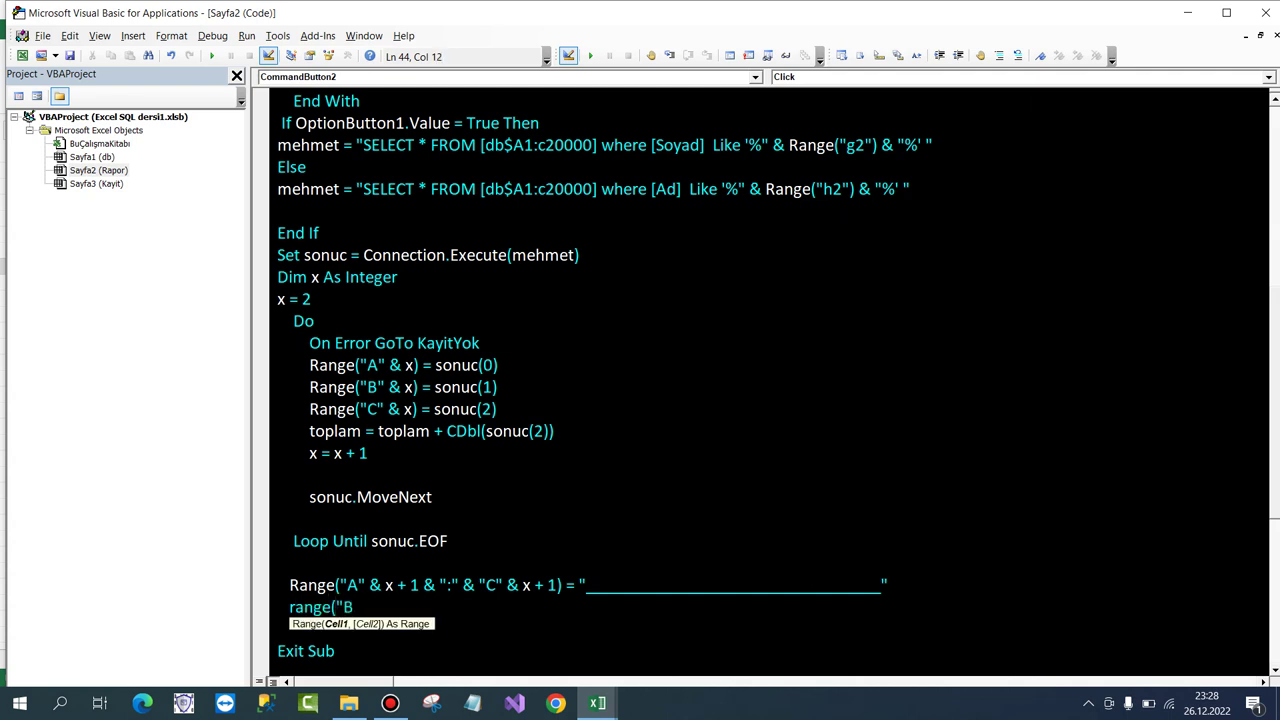
type("\"")
type("&")
type("x+2")
type(")=\"")
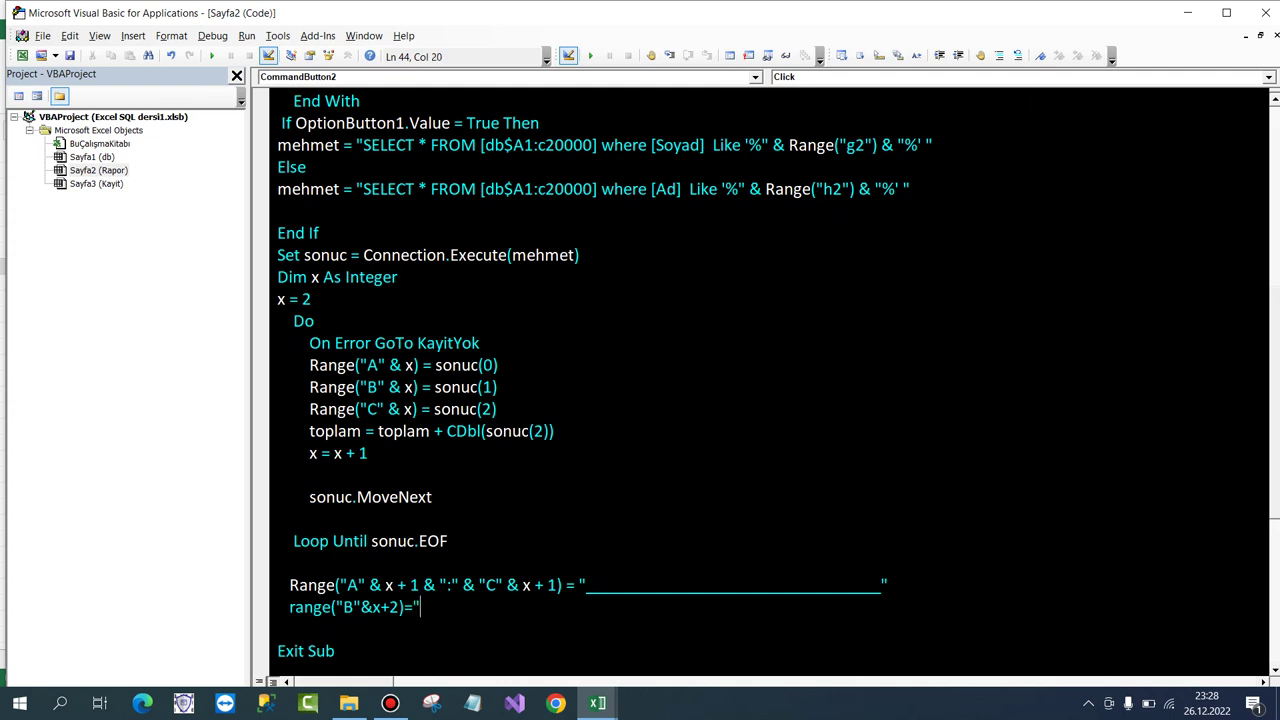
type("TOPLAM")
type(":")
key("Return")
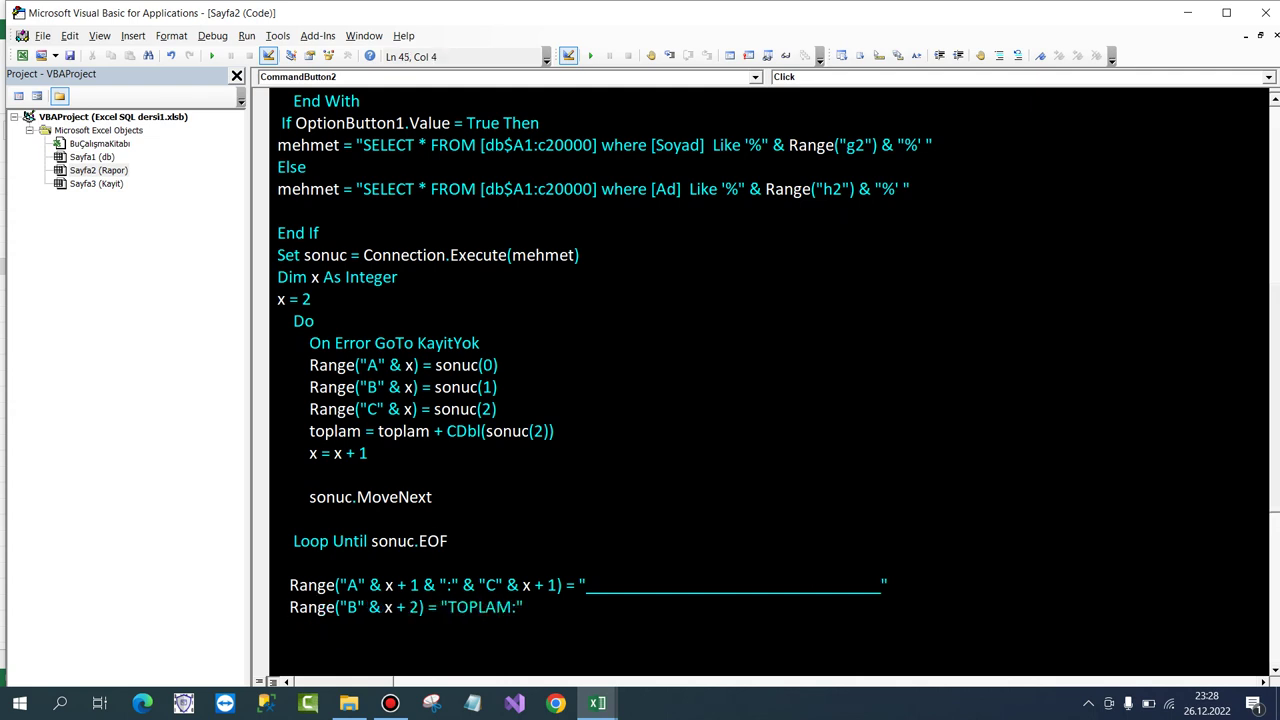
type("RANGE")
type("(\"C\" ")
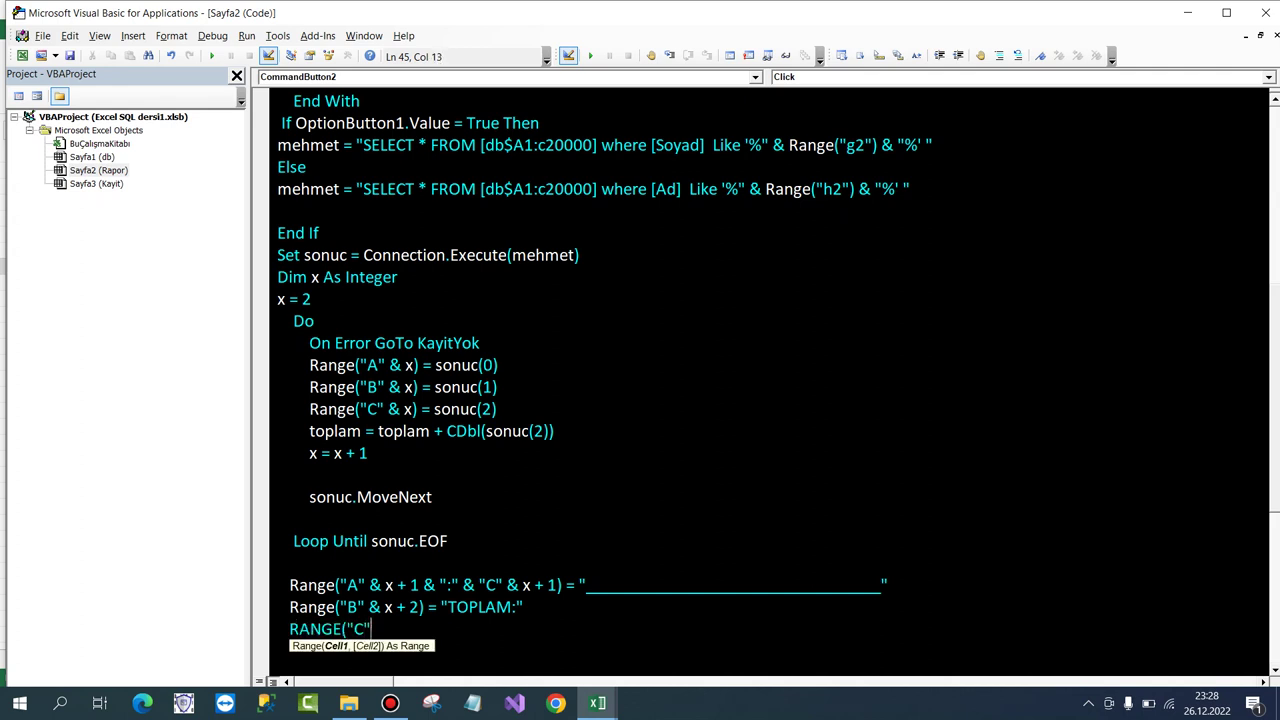
type("& X")
type("+2)=")
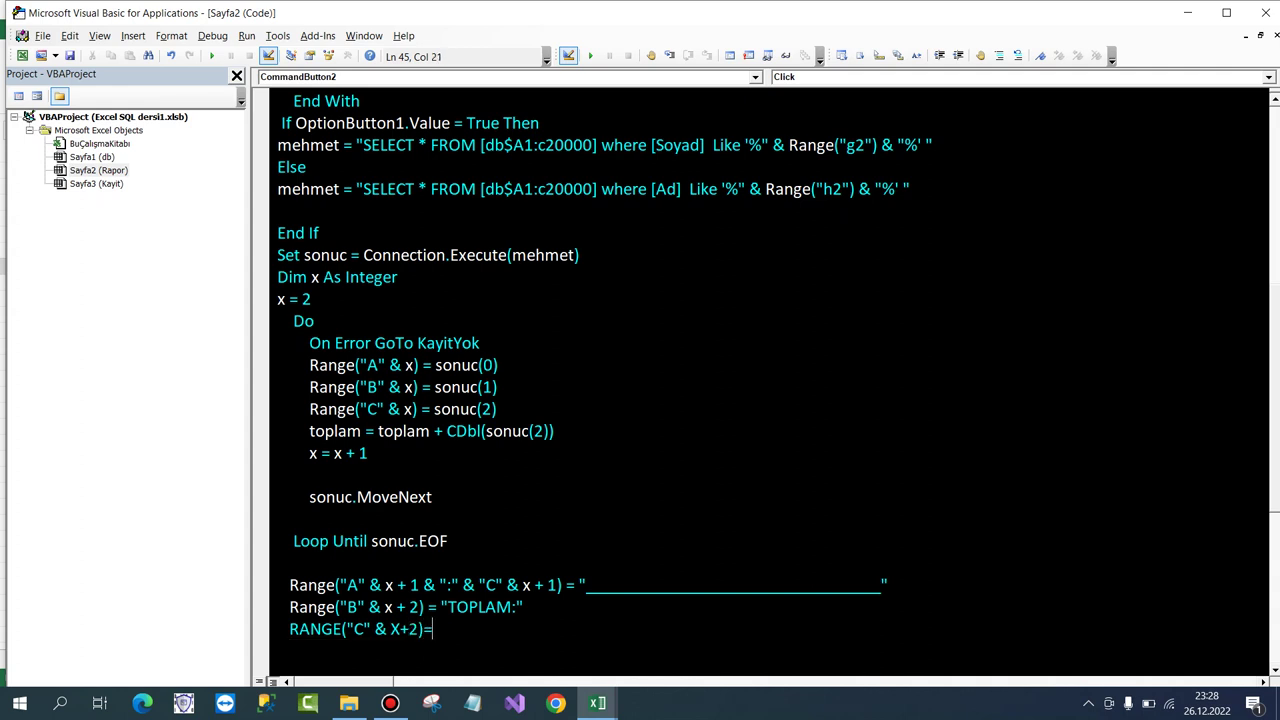
type("FORMATC")
key("ctrl+space")
type("(C")
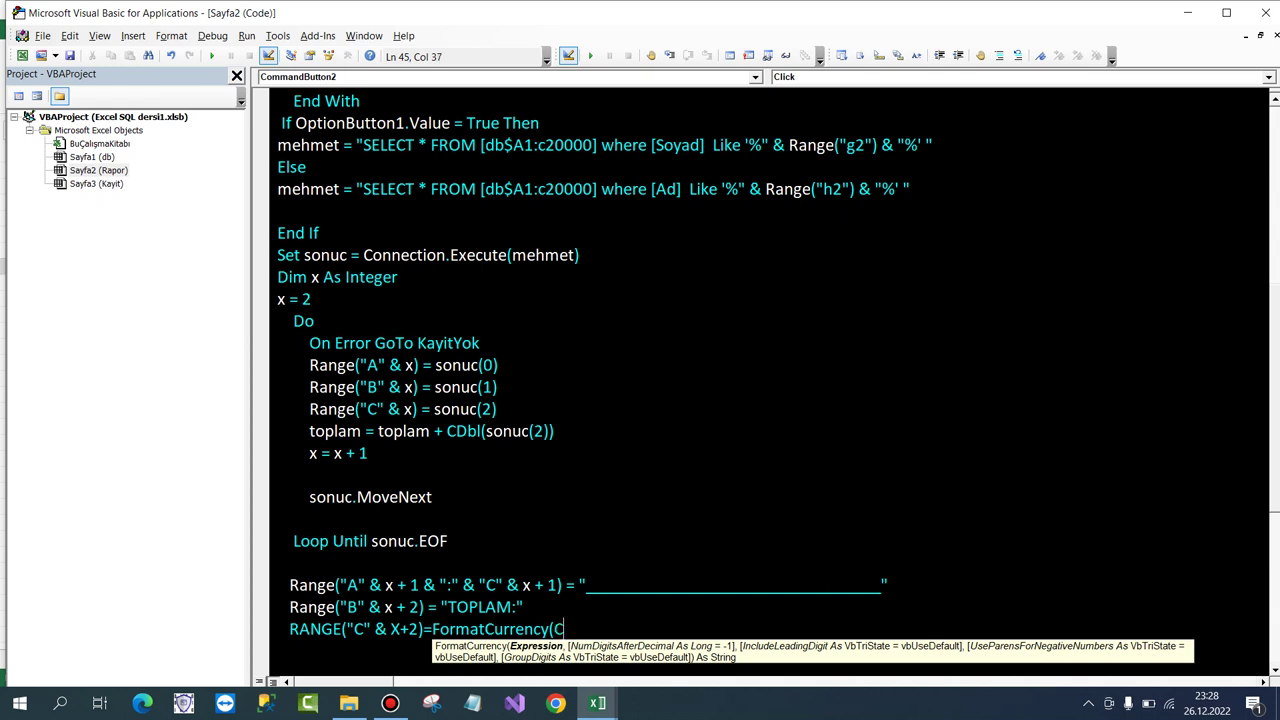
type("Dbl(")
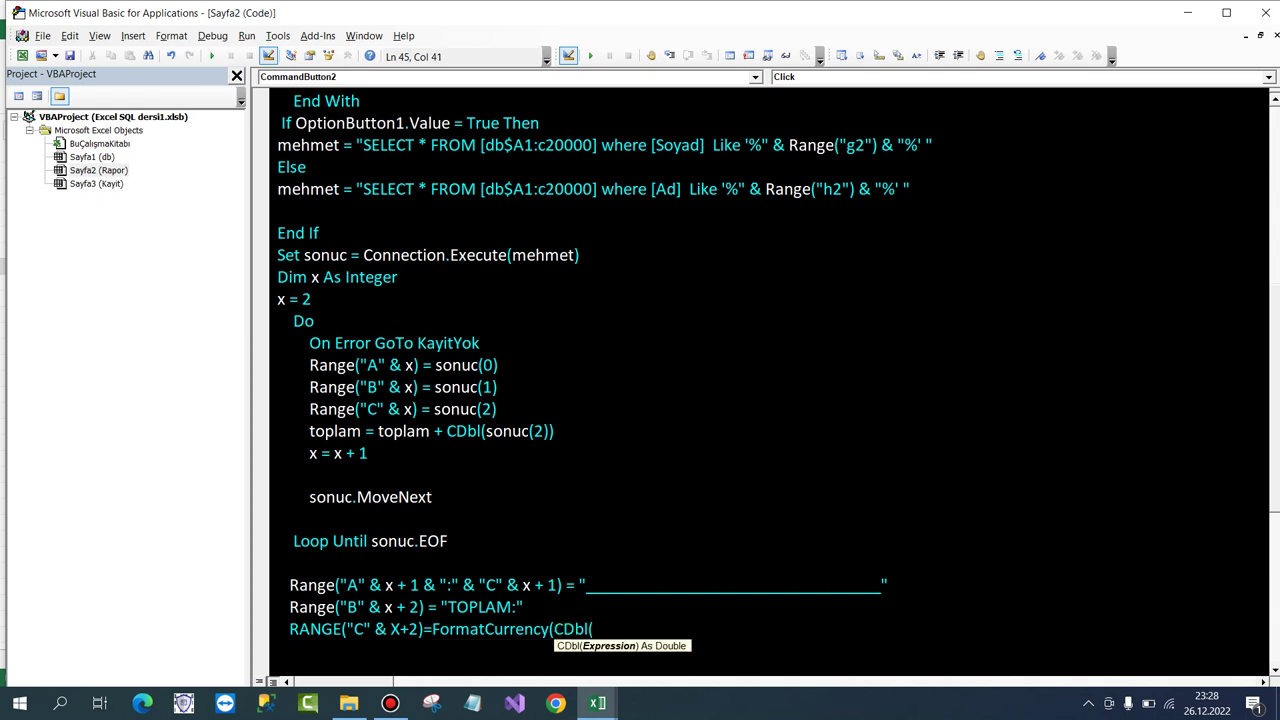
type("TOPLAM))")
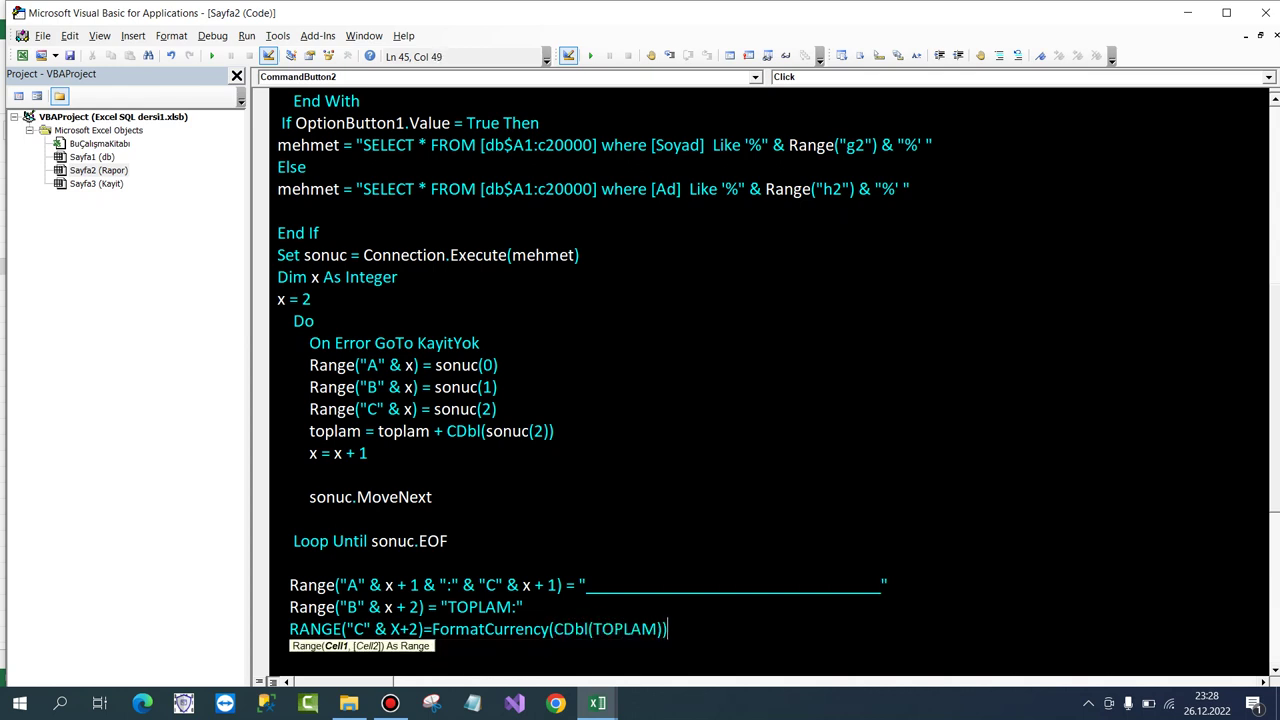
key("Return")
In Excel, turn off design mode and run Sorgula with Ada Göre, showing TOPLAM: 2.300,00 TL.
mouse_move(598, 703)
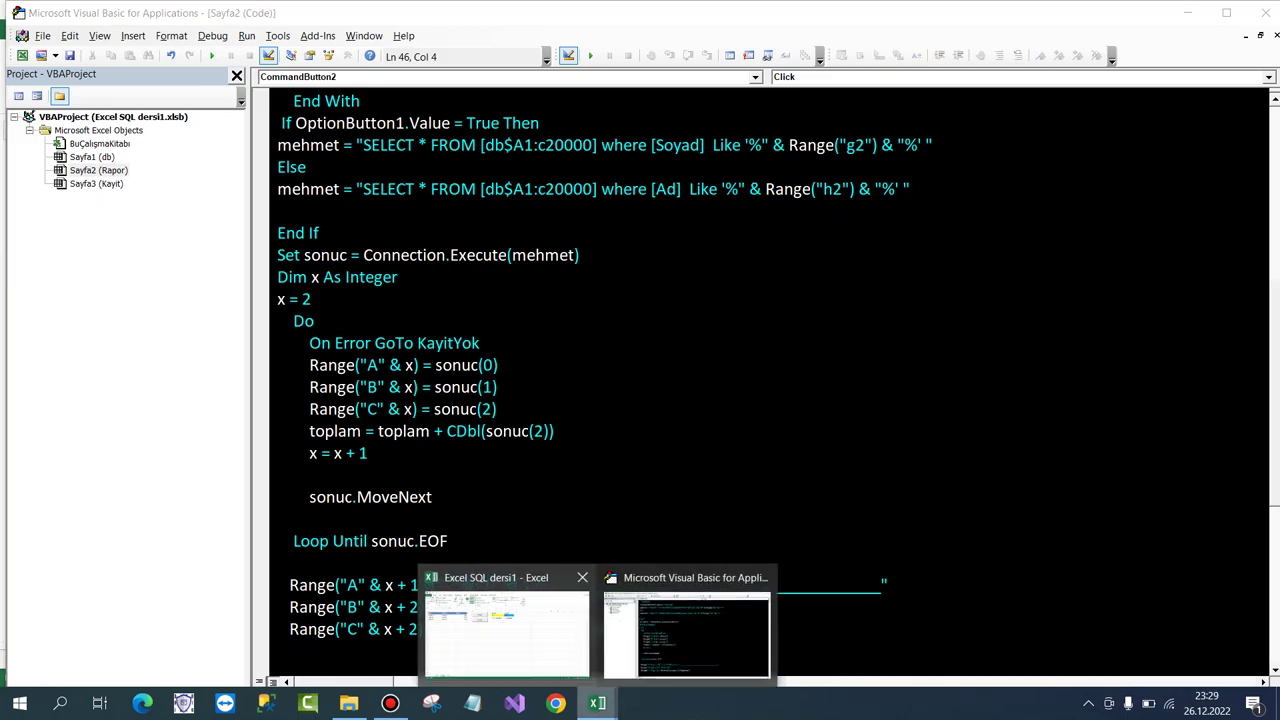
left_click(505, 662)
left_click(362, 70)
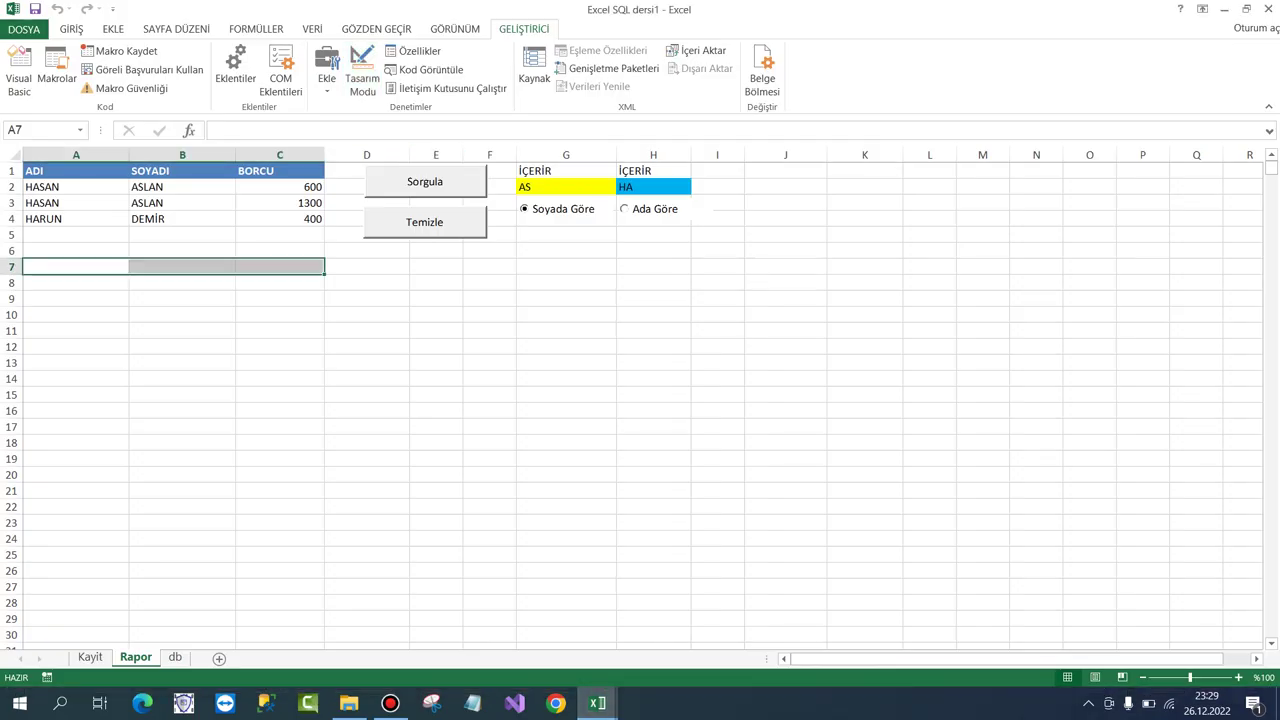
left_click(566, 234)
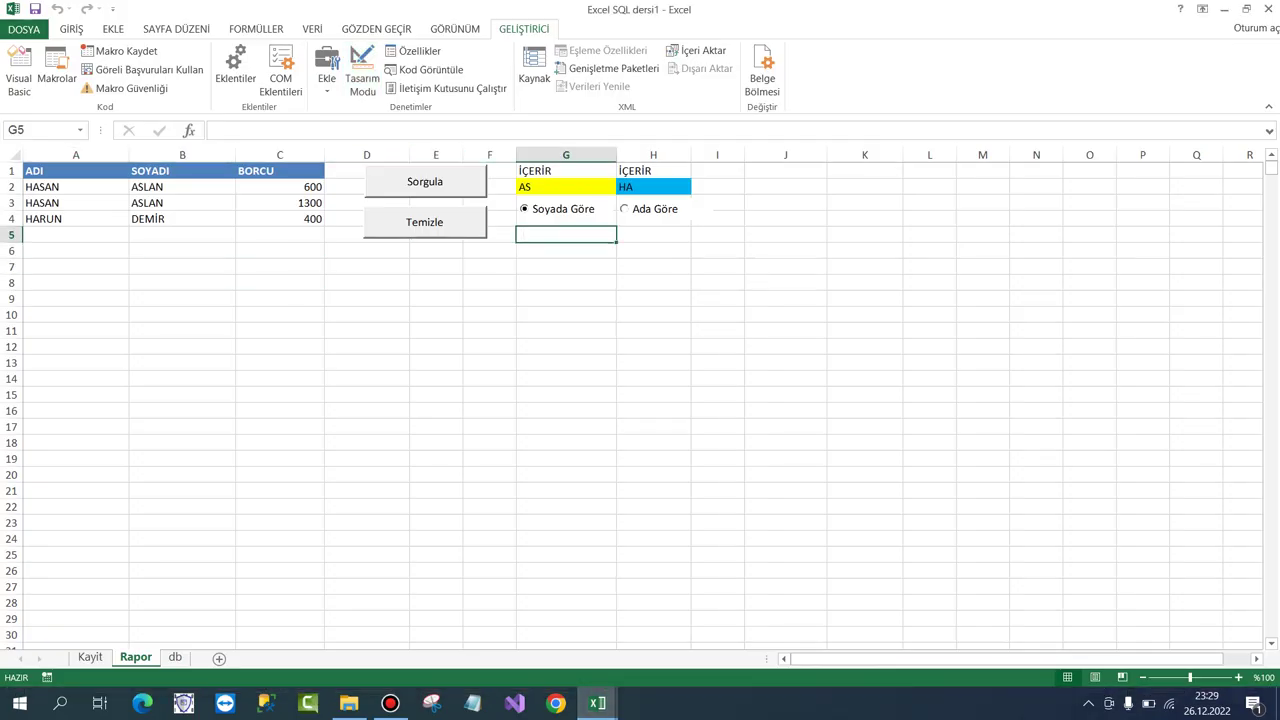
left_click(650, 209)
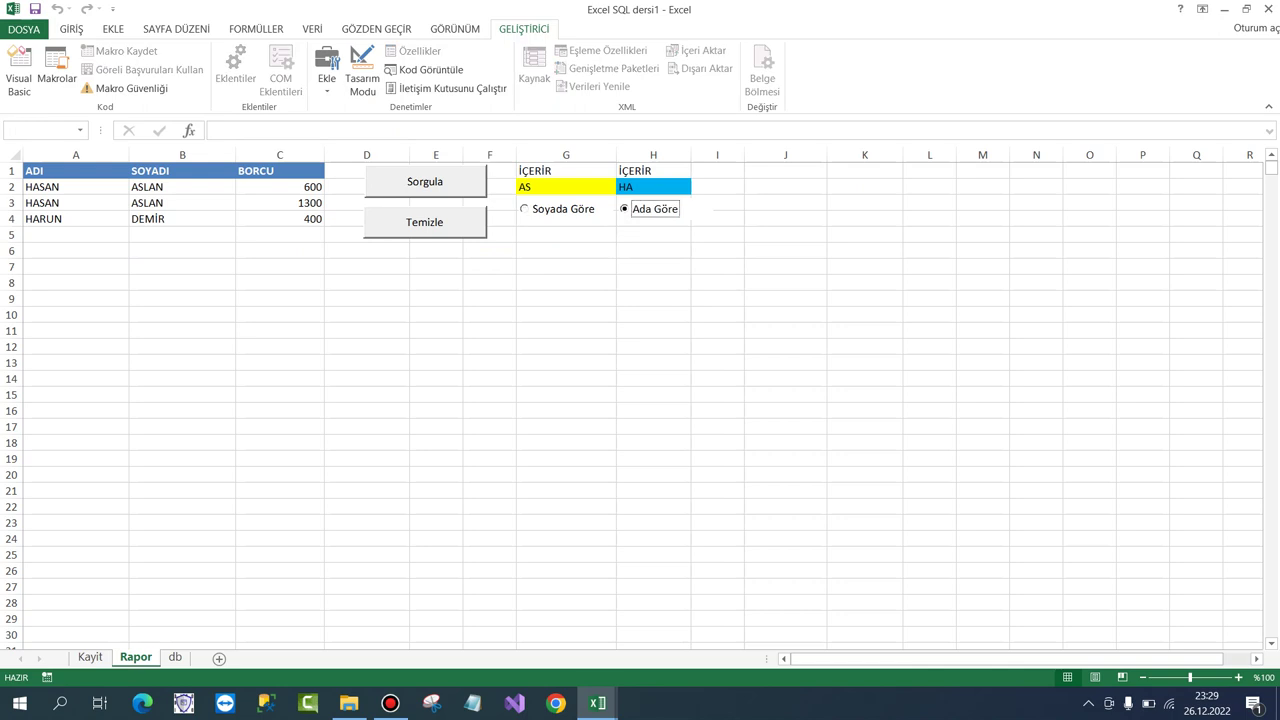
left_click(424, 181)
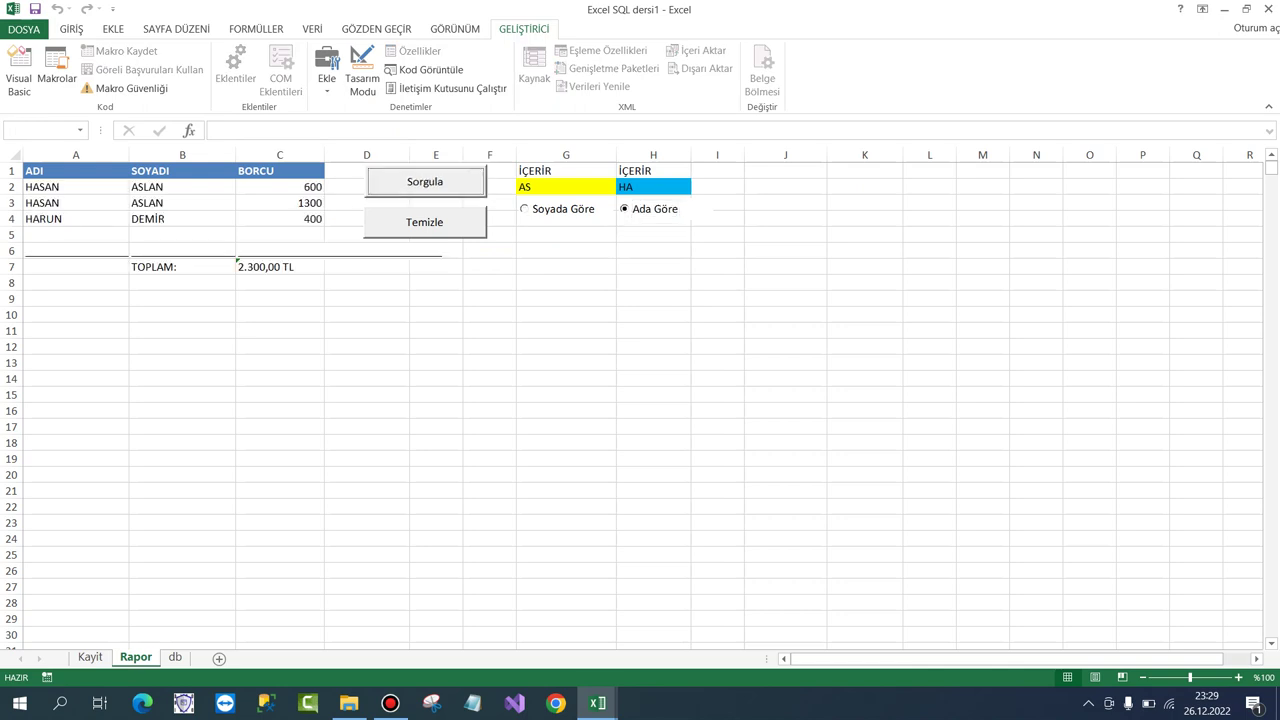
left_click(489, 298)
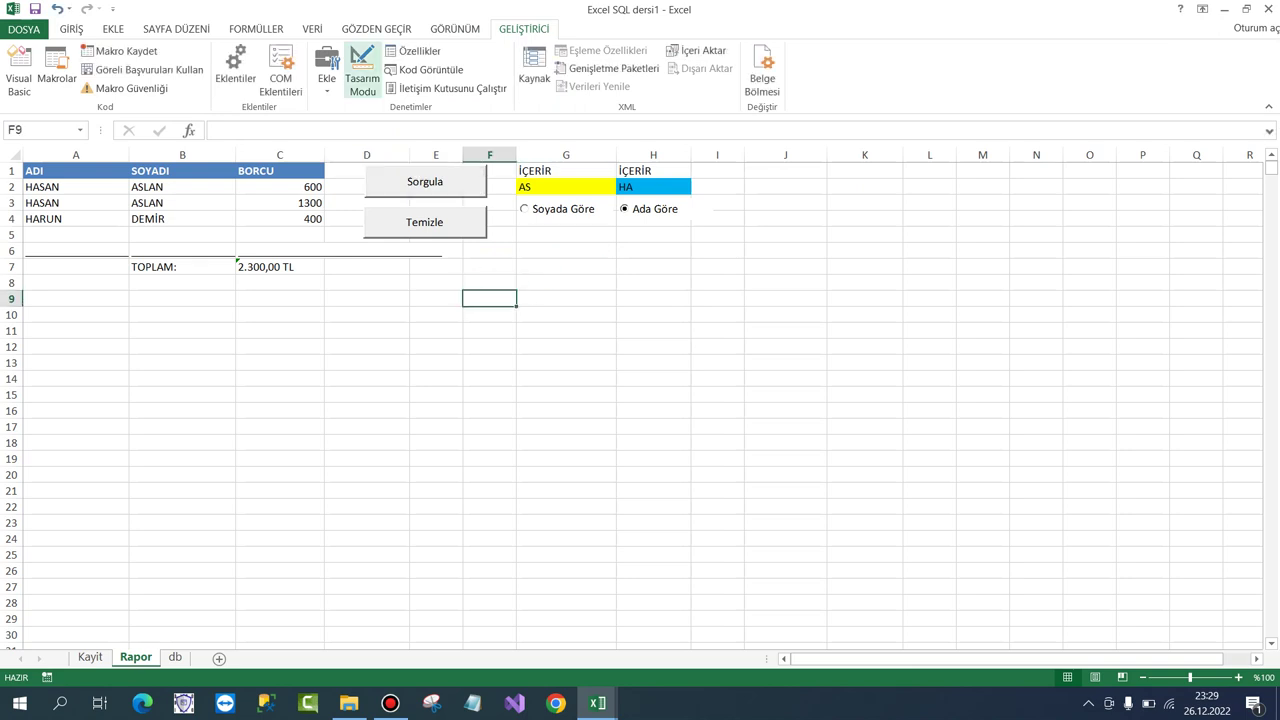
Reopen the sheet code and shorten the post-loop underline string to a single underscore.
left_click(362, 70)
double_click(424, 222)
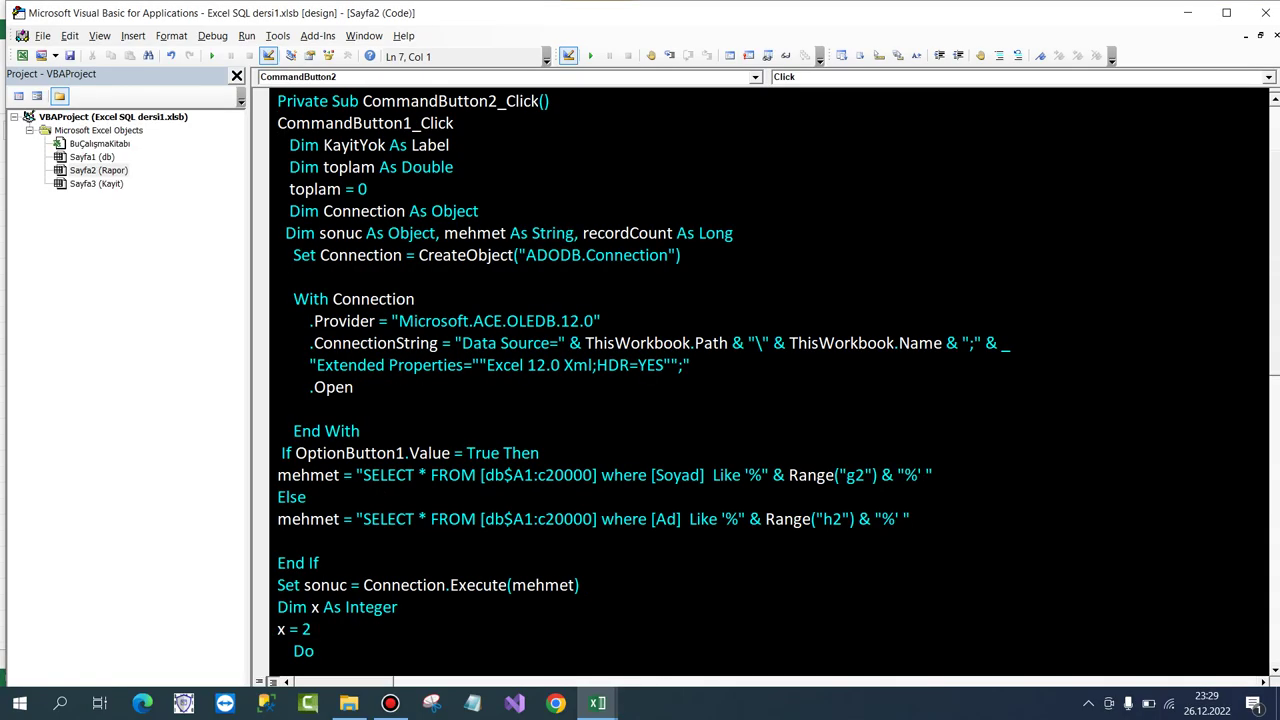
scroll(640, 380, "down", 1)
scroll(640, 380, "down", 5)
mouse_move(628, 519)
left_mouse_down()
mouse_move(523, 541)
mouse_move(880, 519)
left_mouse_up()
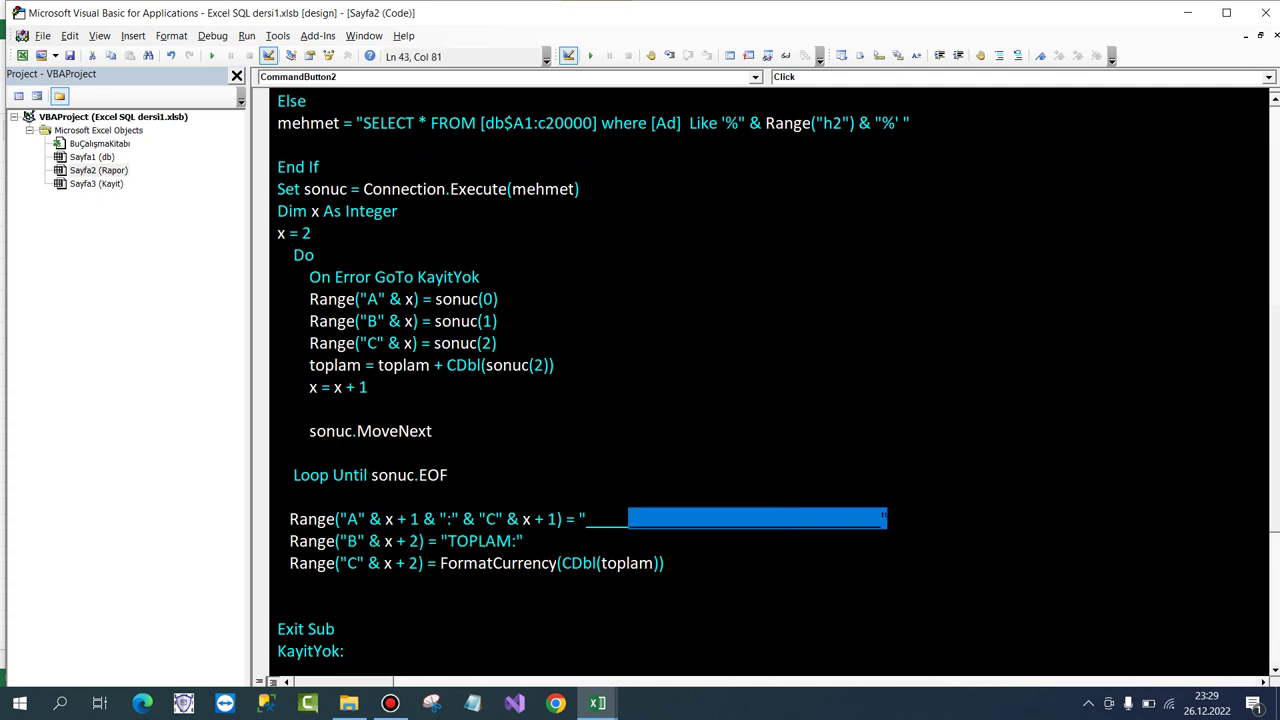
left_click_drag(697, 519, 880, 519)
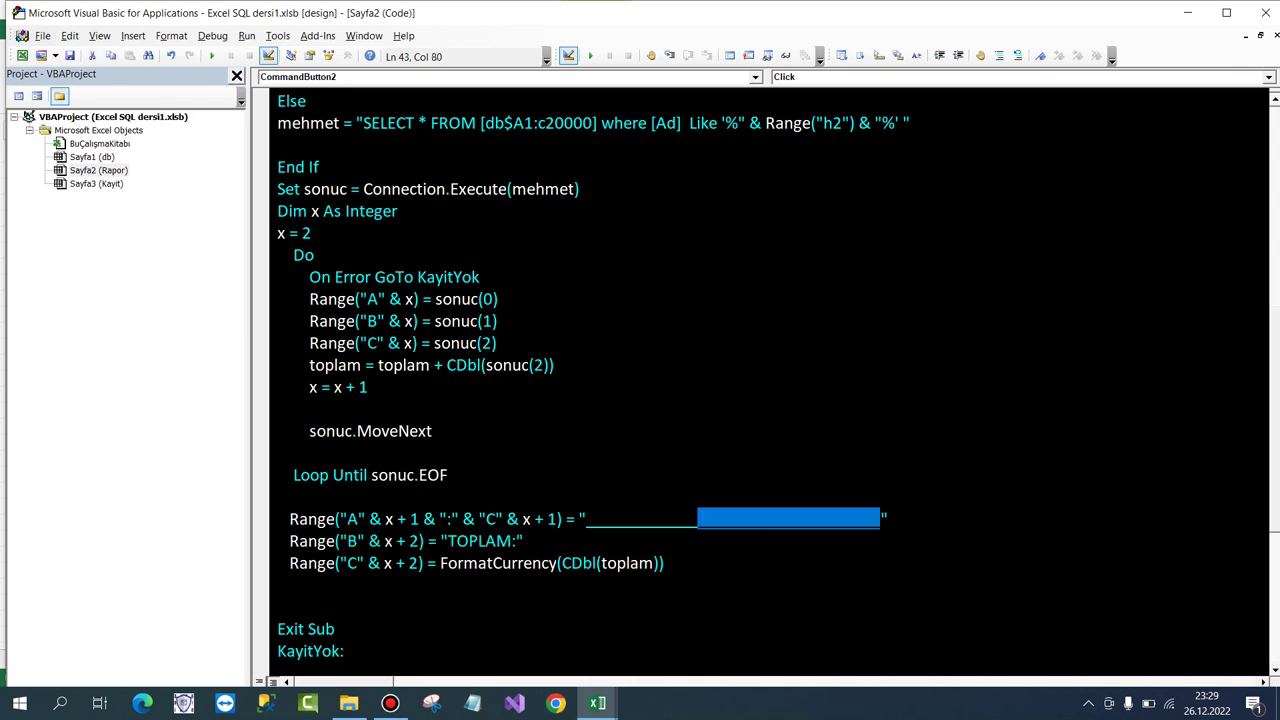
key("BackSpace")
key("BackSpace")
key("BackSpace")
key("BackSpace")
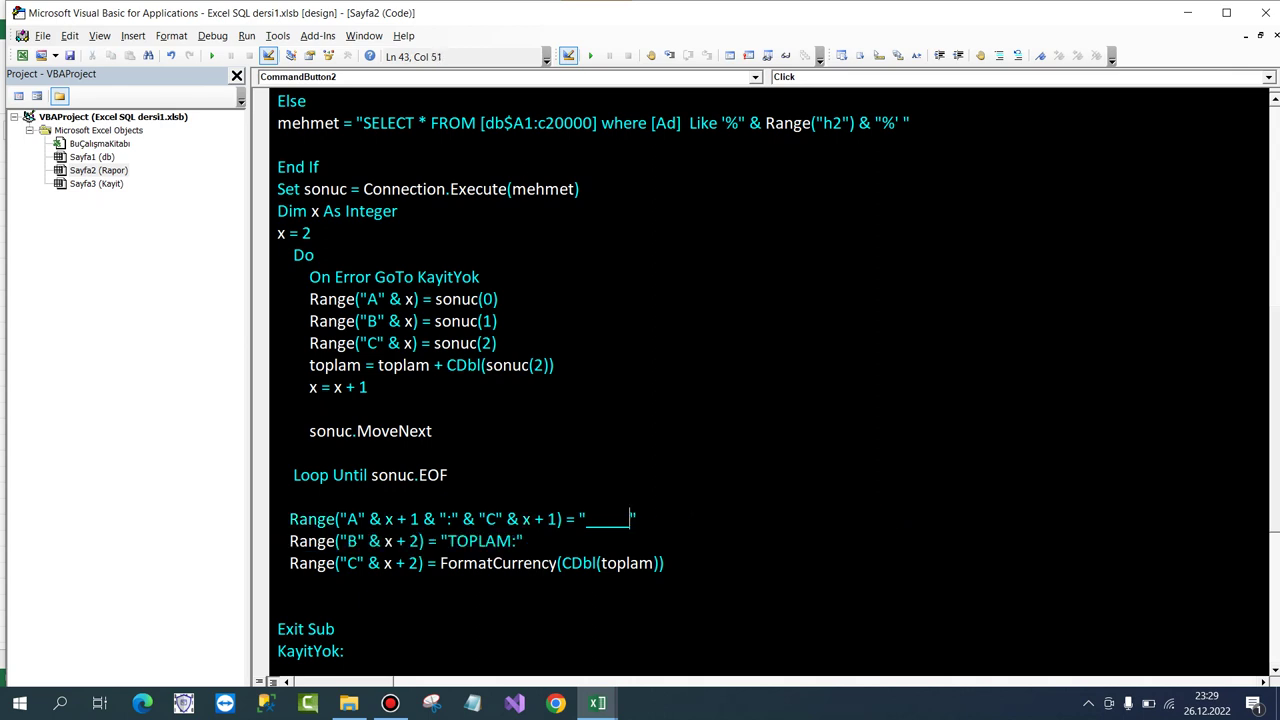
key("BackSpace")
key("BackSpace")
key("BackSpace")
key("BackSpace")
key("BackSpace")
type("_")
left_click(310, 409)
Turn off design mode and rerun Sorgula to test the short underline.
left_click(1188, 12)
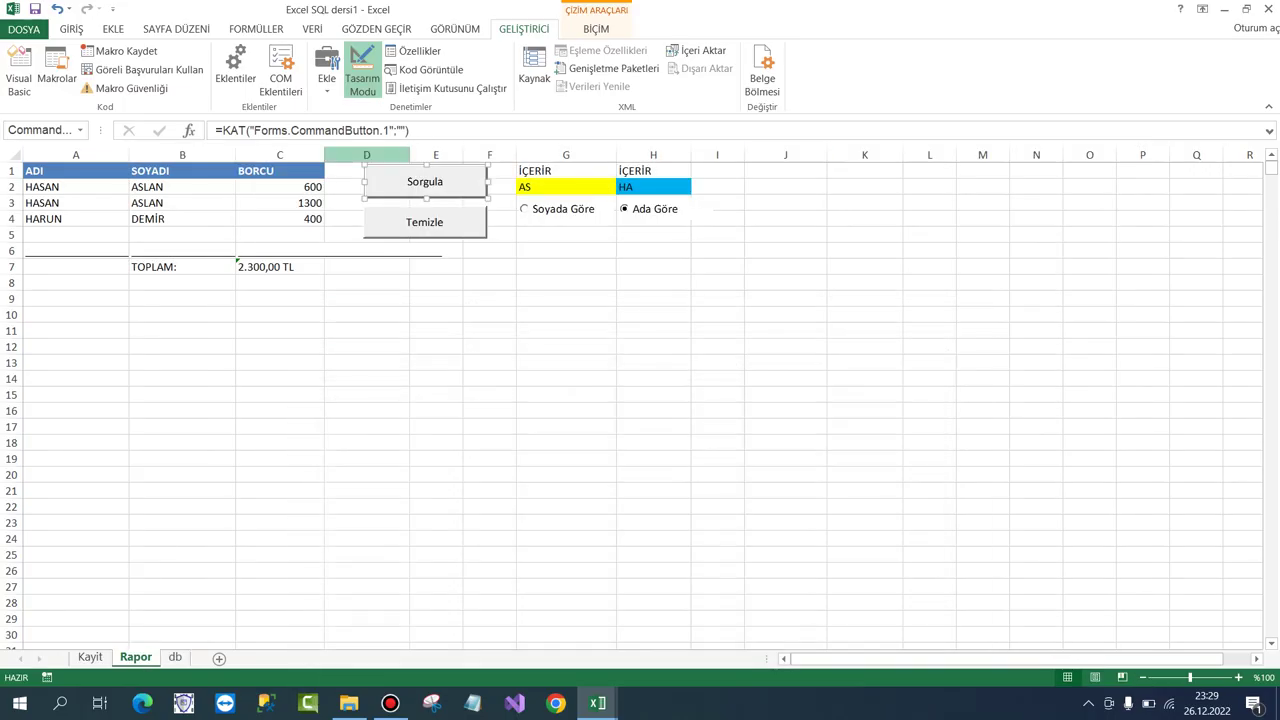
left_click(362, 72)
left_click(425, 181)
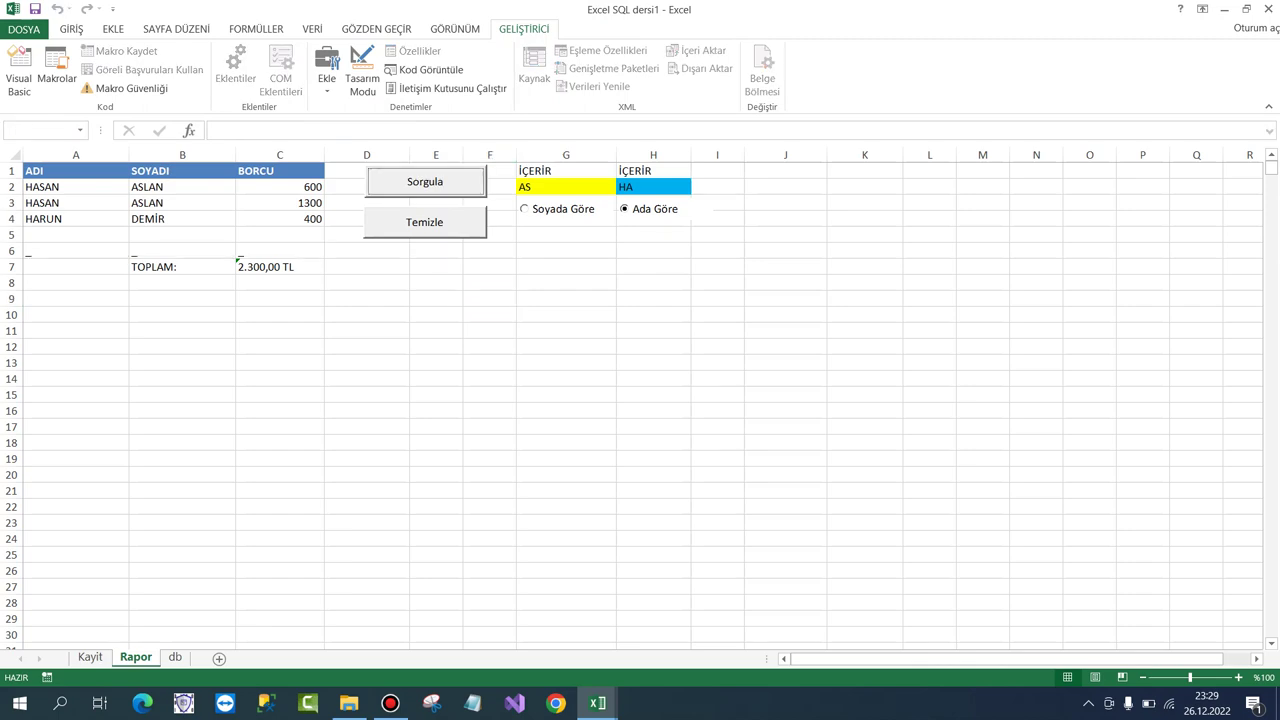
Lengthen the underline with 14 underscores, rerun the query, and check the BORCU amounts' sum.
left_click(597, 703)
left_click(700, 625)
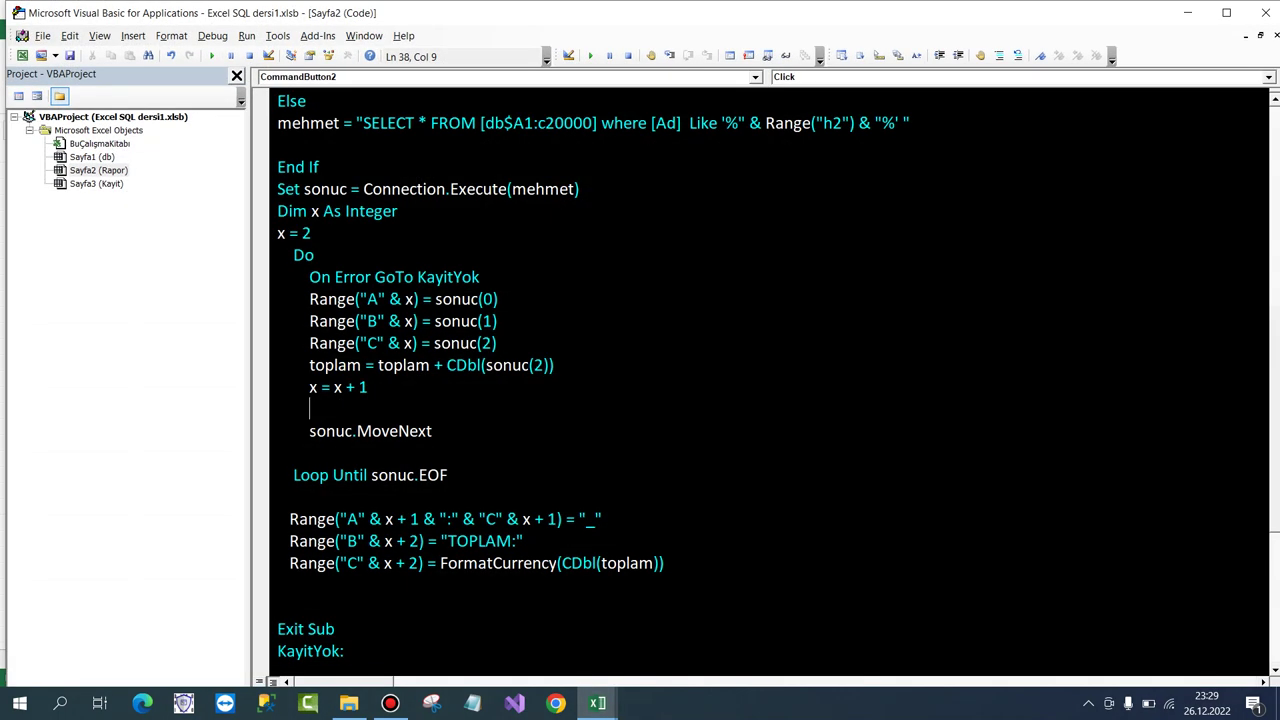
left_click(595, 519)
type("__")
type("_____________")
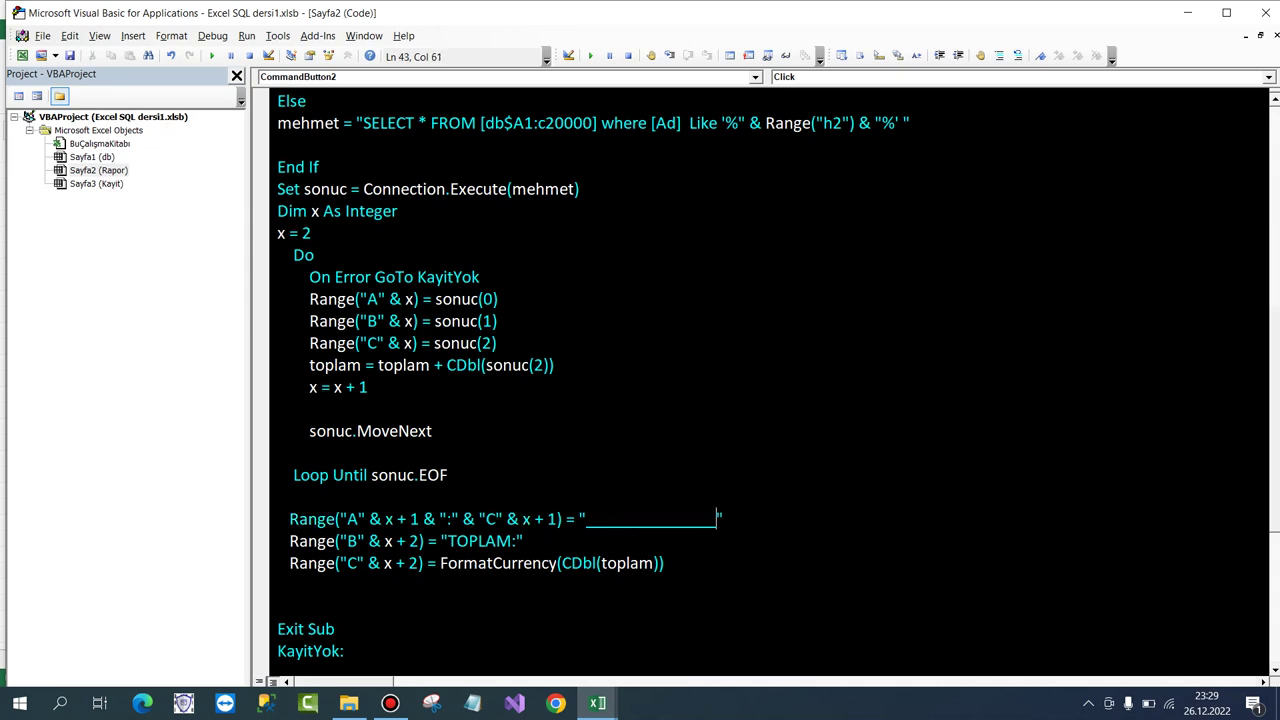
left_click(1188, 12)
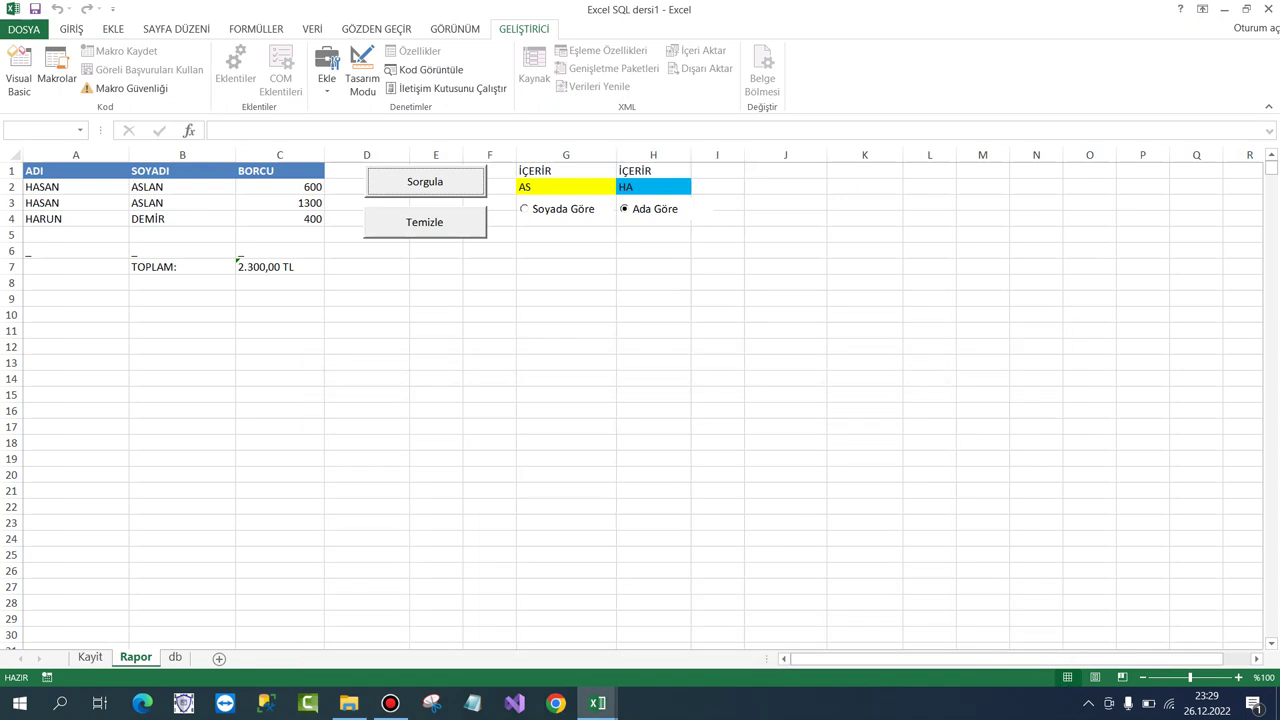
left_click(425, 181)
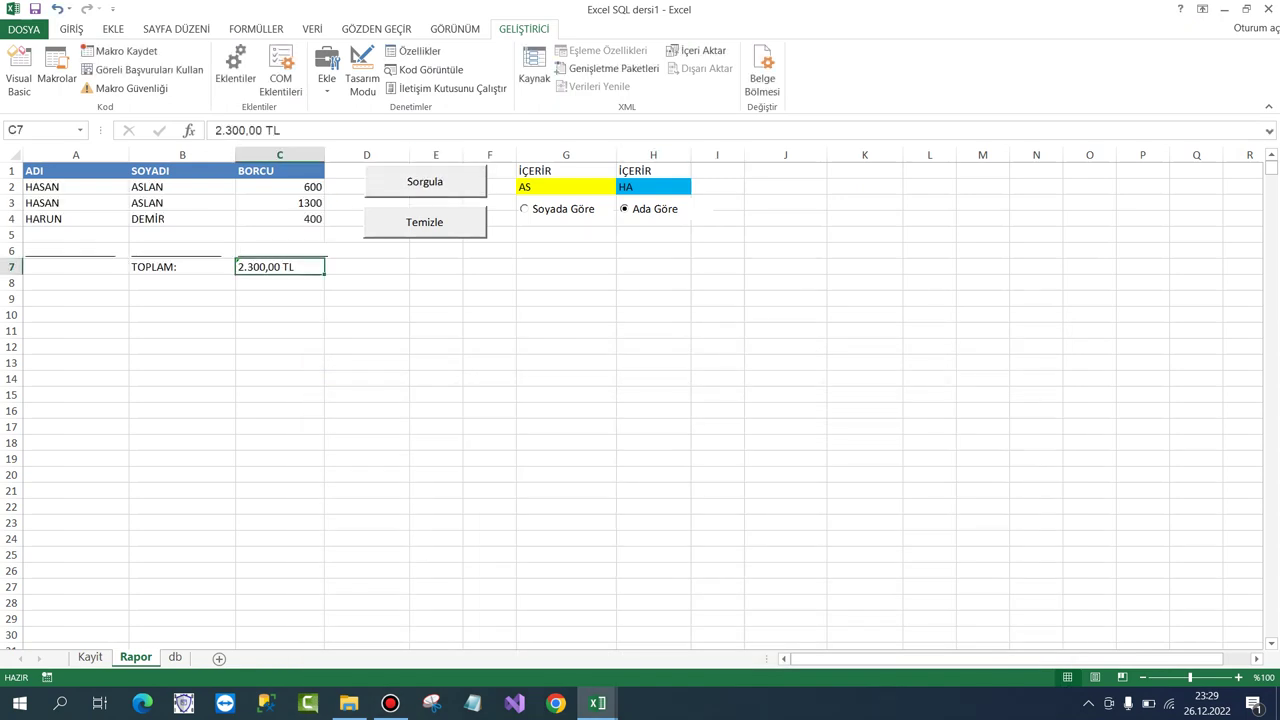
left_click_drag(366, 283, 366, 299)
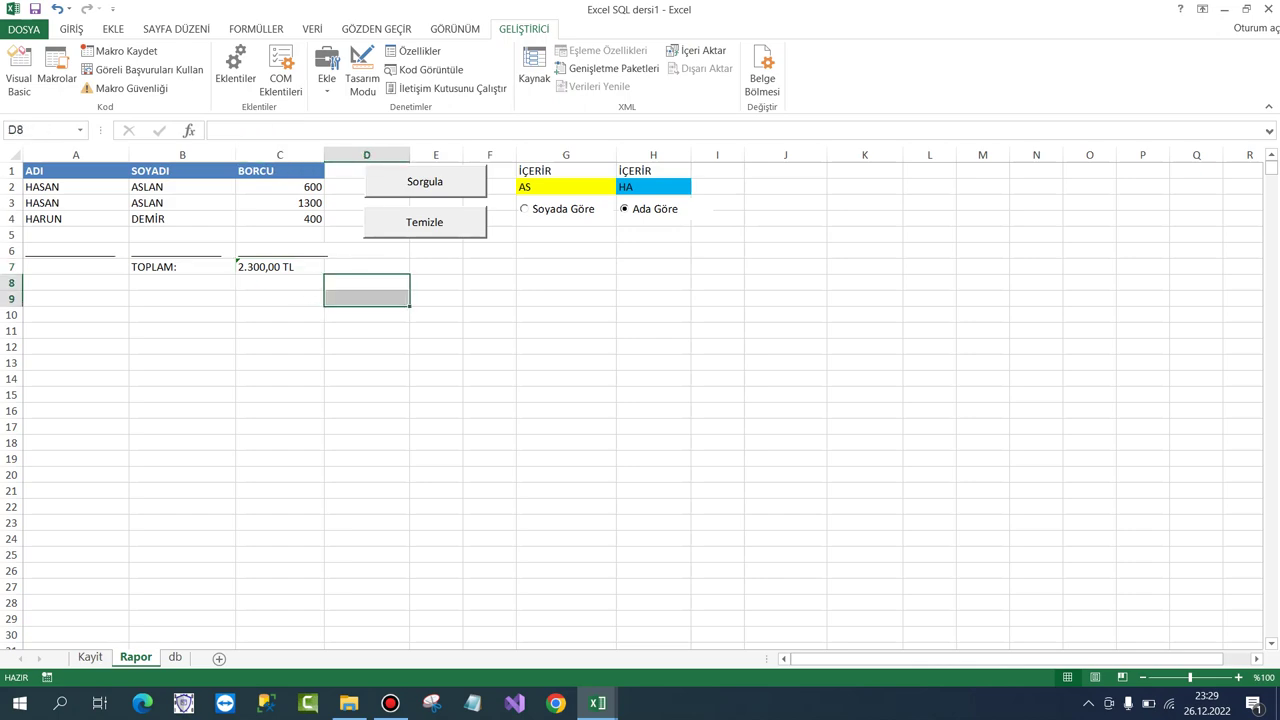
left_click_drag(280, 203, 280, 235)
Change line 35 to write FormatCurrency(CDbl(sonuc(2))) in column C, then return to Excel.
mouse_move(597, 703)
left_click(685, 628)
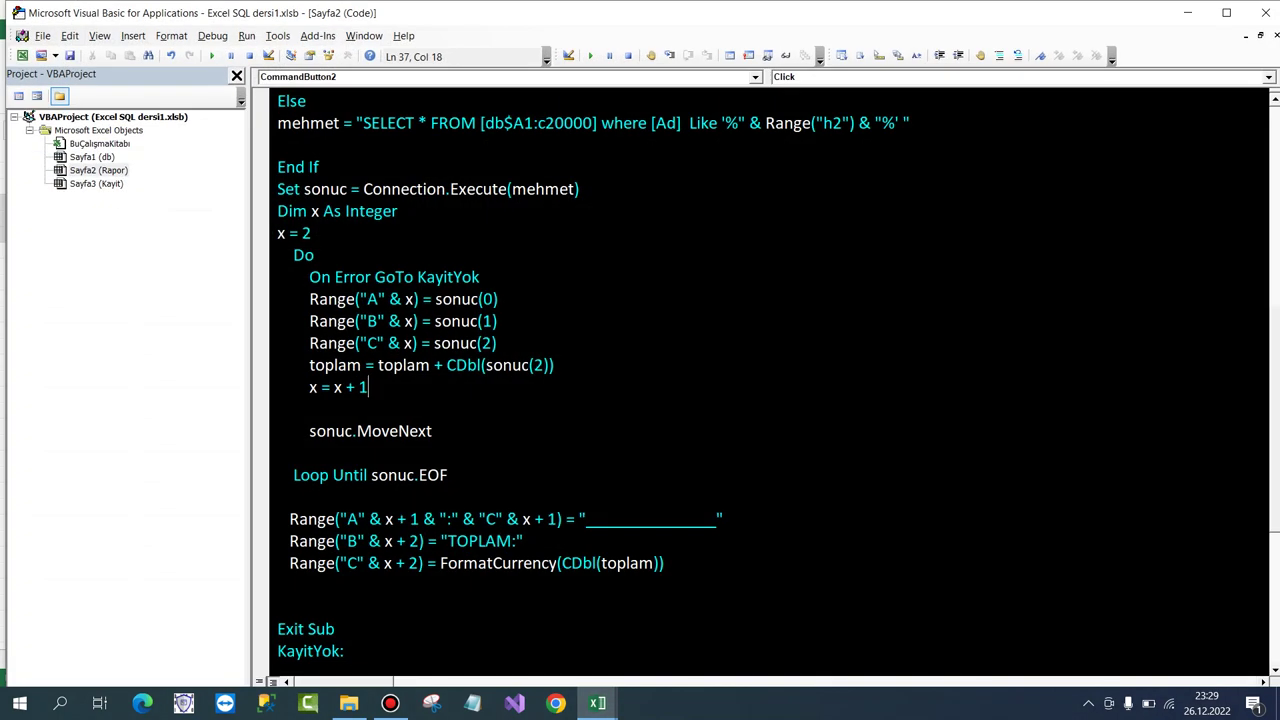
left_click(433, 343)
type("FOR")
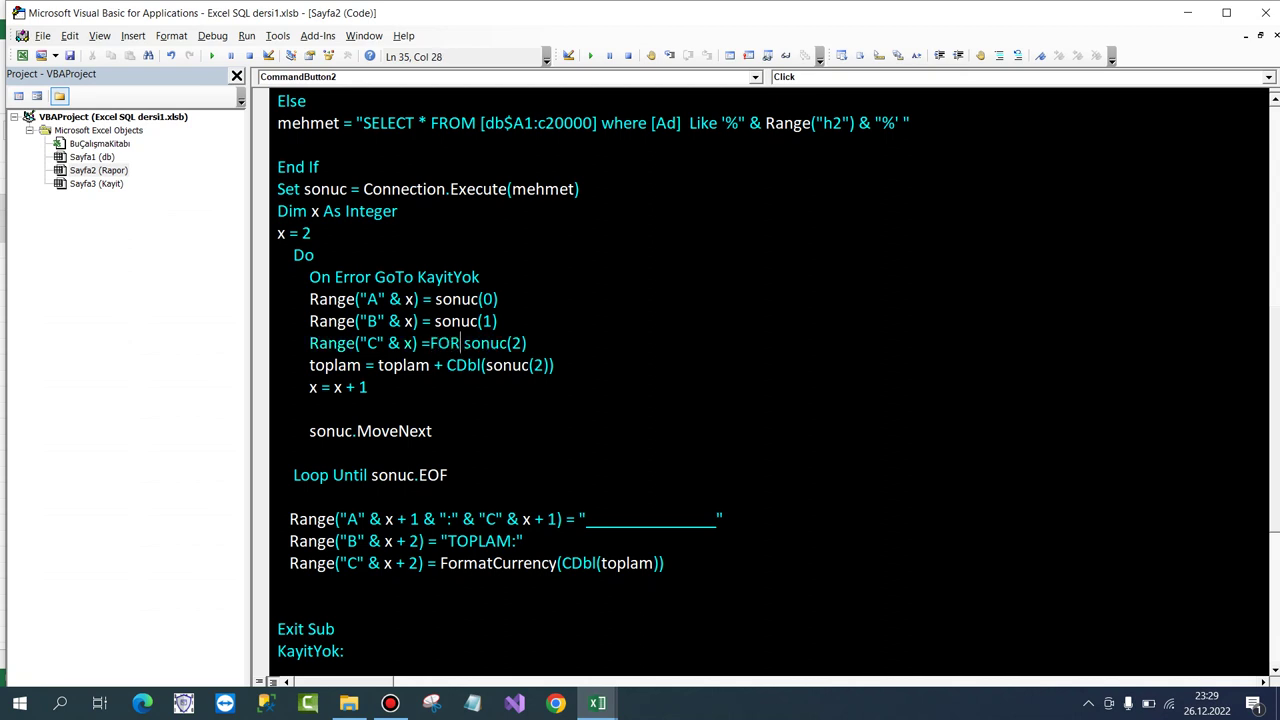
type("MAT")
key("ctrl+space")
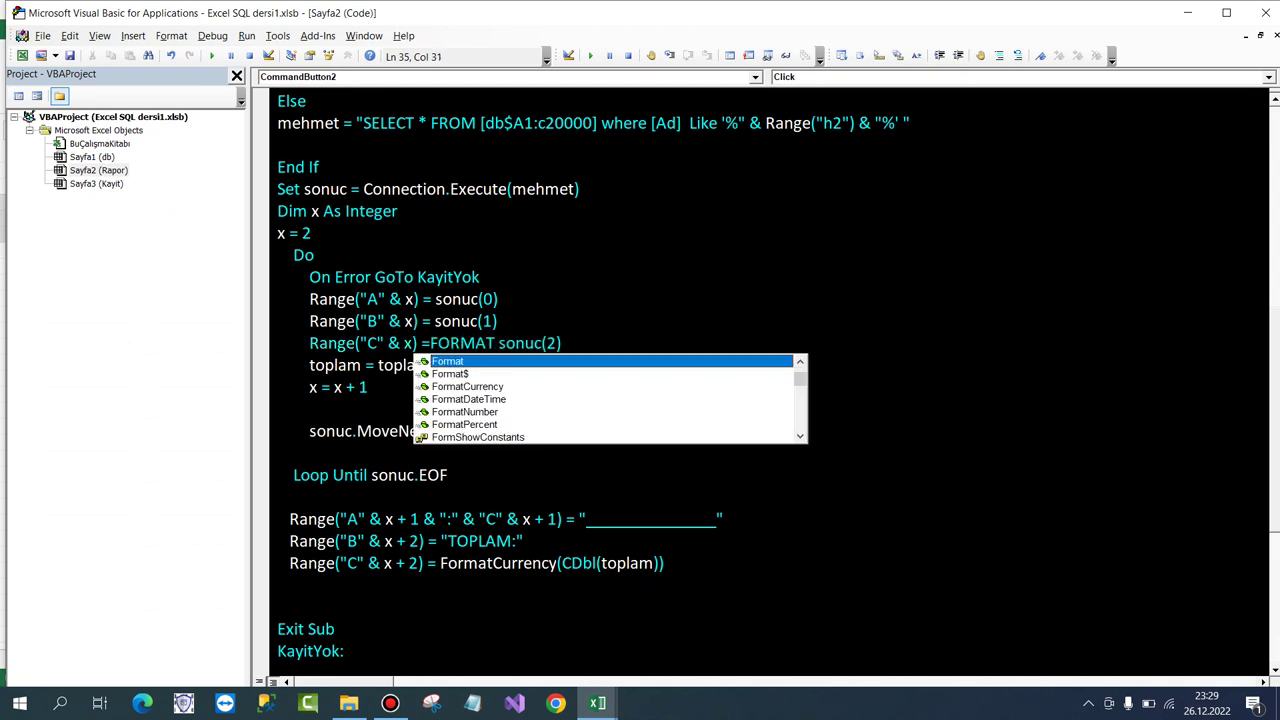
key("Down")
key("Down")
type("(")
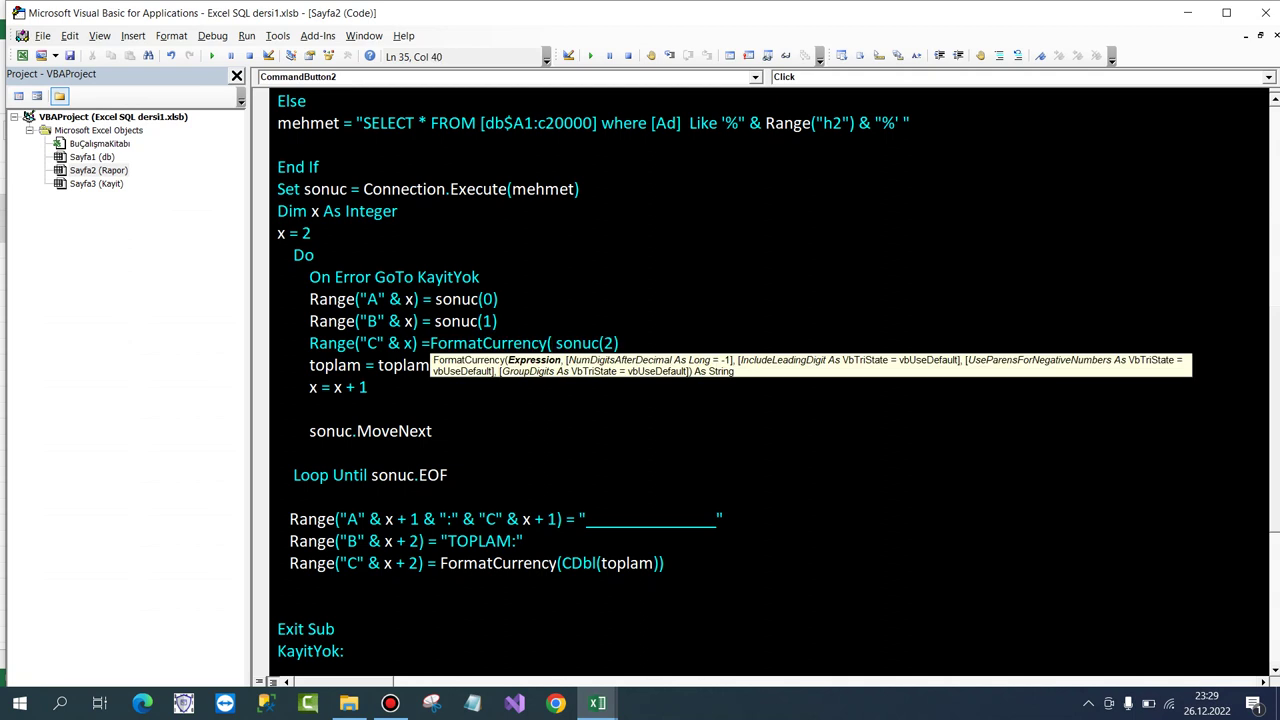
type("CDBl")
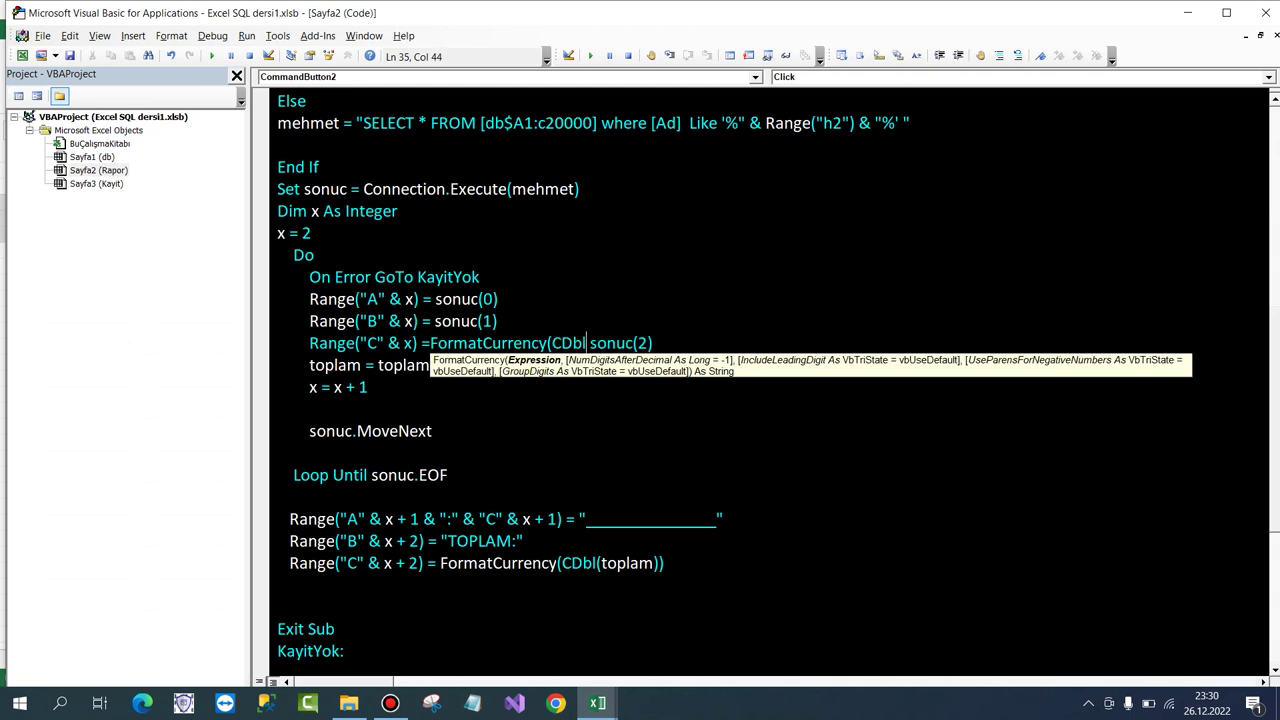
type("(")
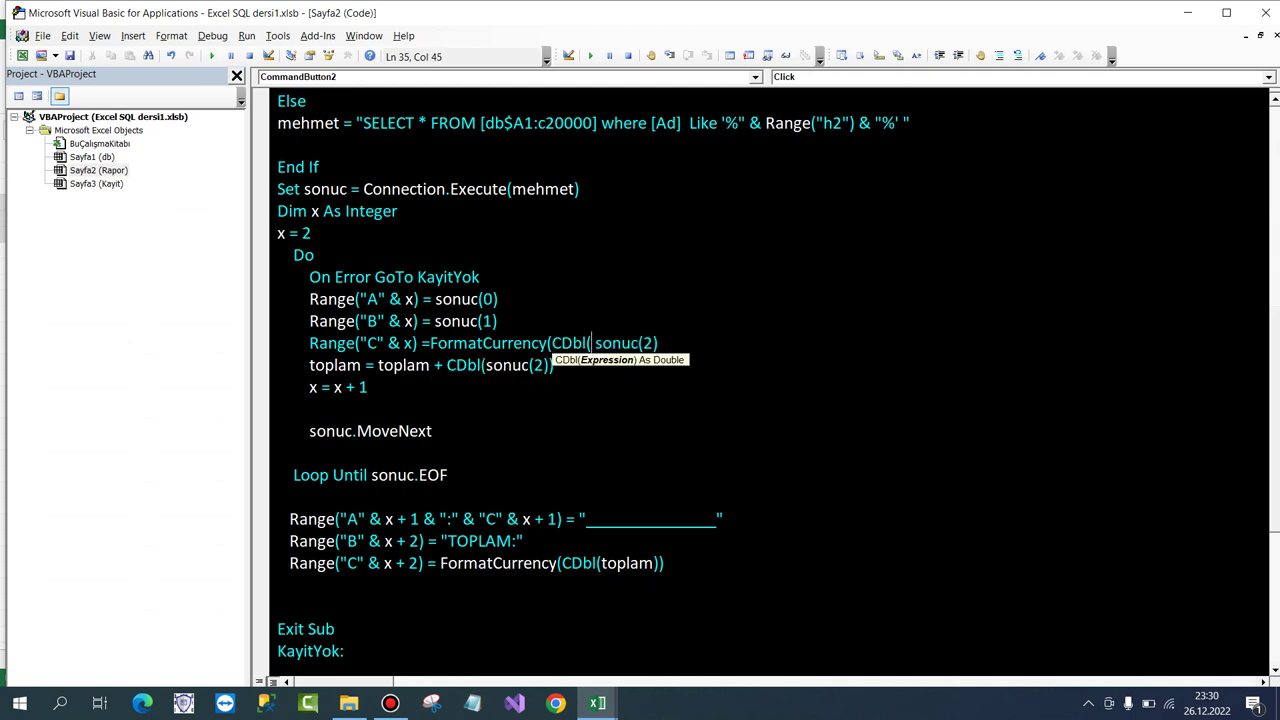
left_click(658, 343)
type("))")
key("Down")
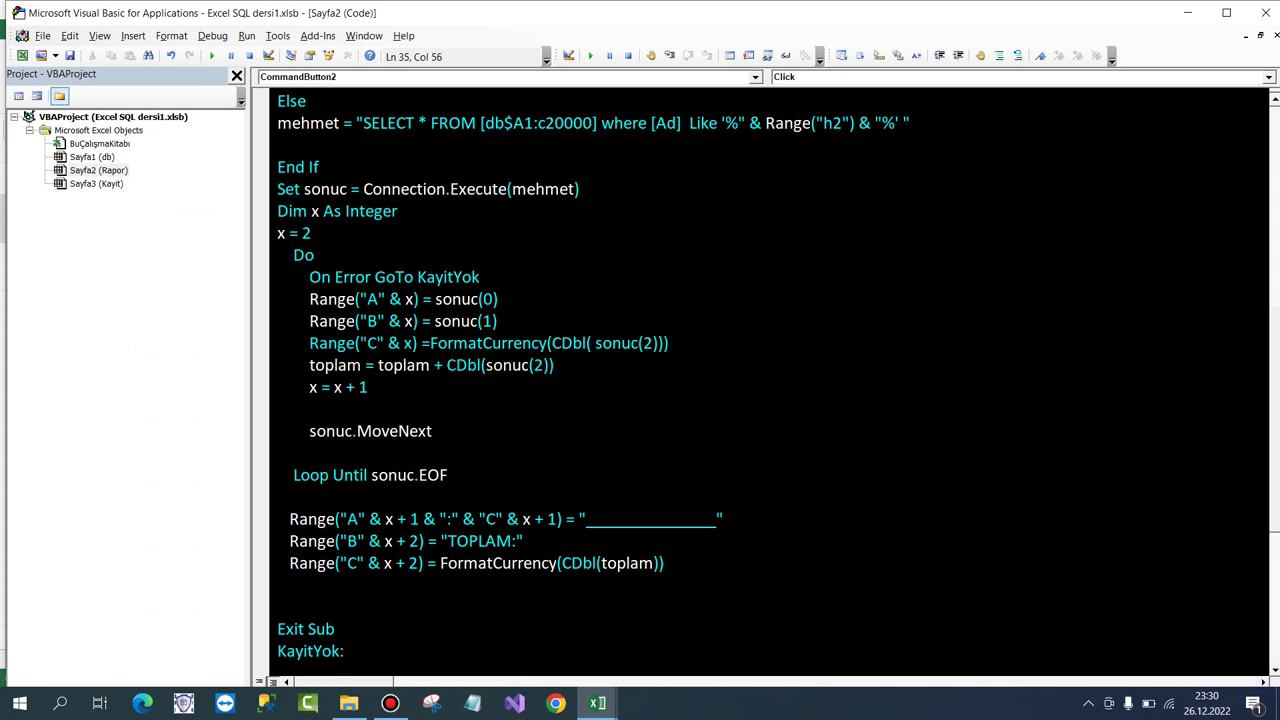
key("Down")
key("Down")
mouse_move(598, 703)
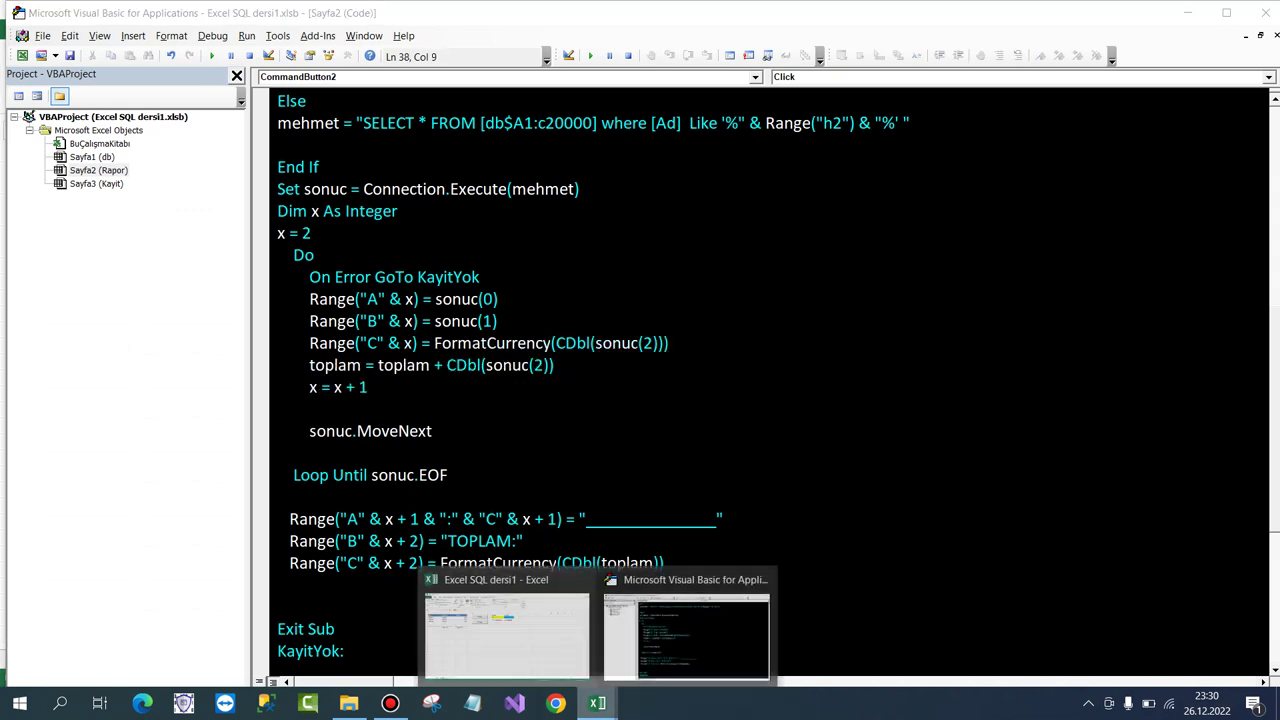
left_click(510, 640)
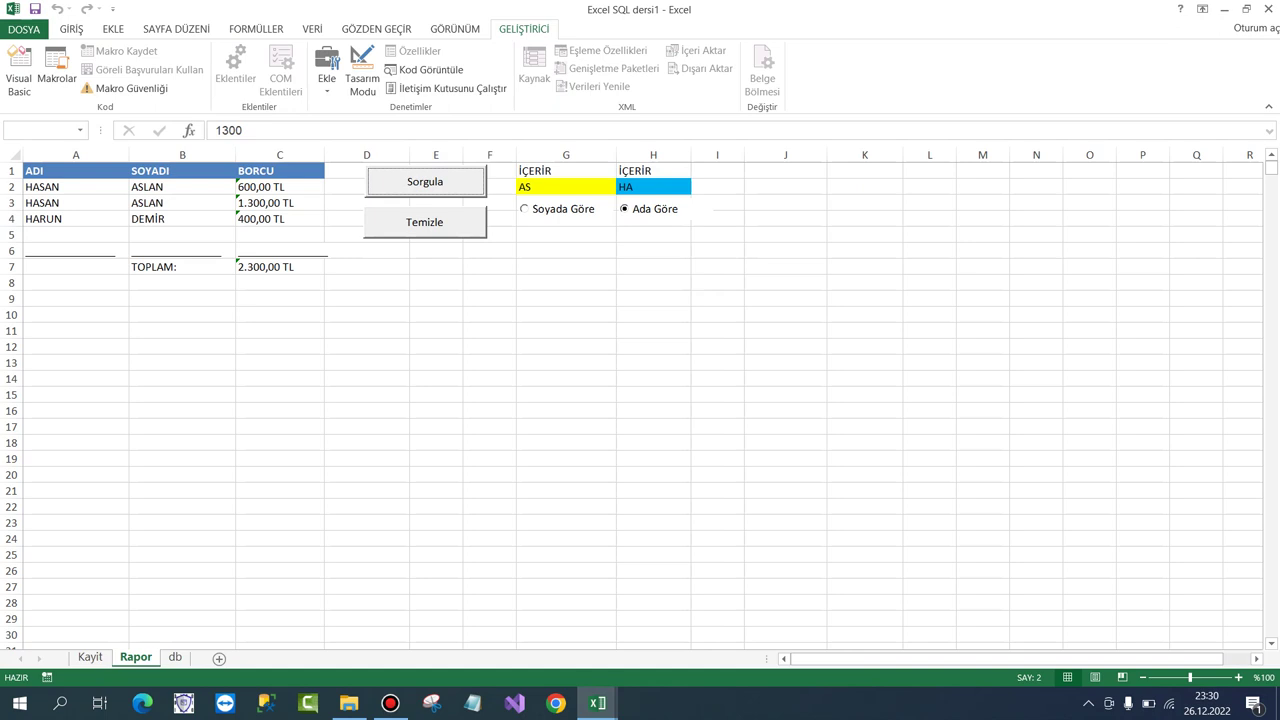
Clear the HA name filter from H2 and rerun Sorgula.
left_click(653, 187)
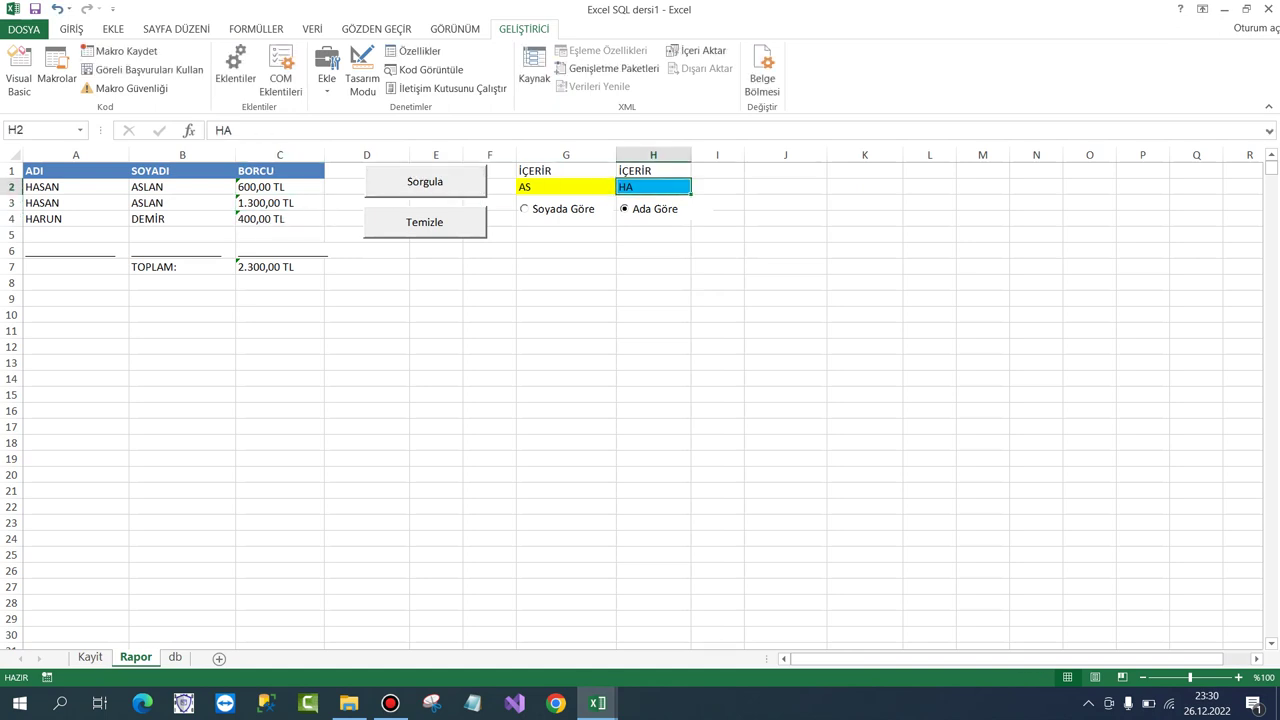
key("Delete")
left_click(653, 250)
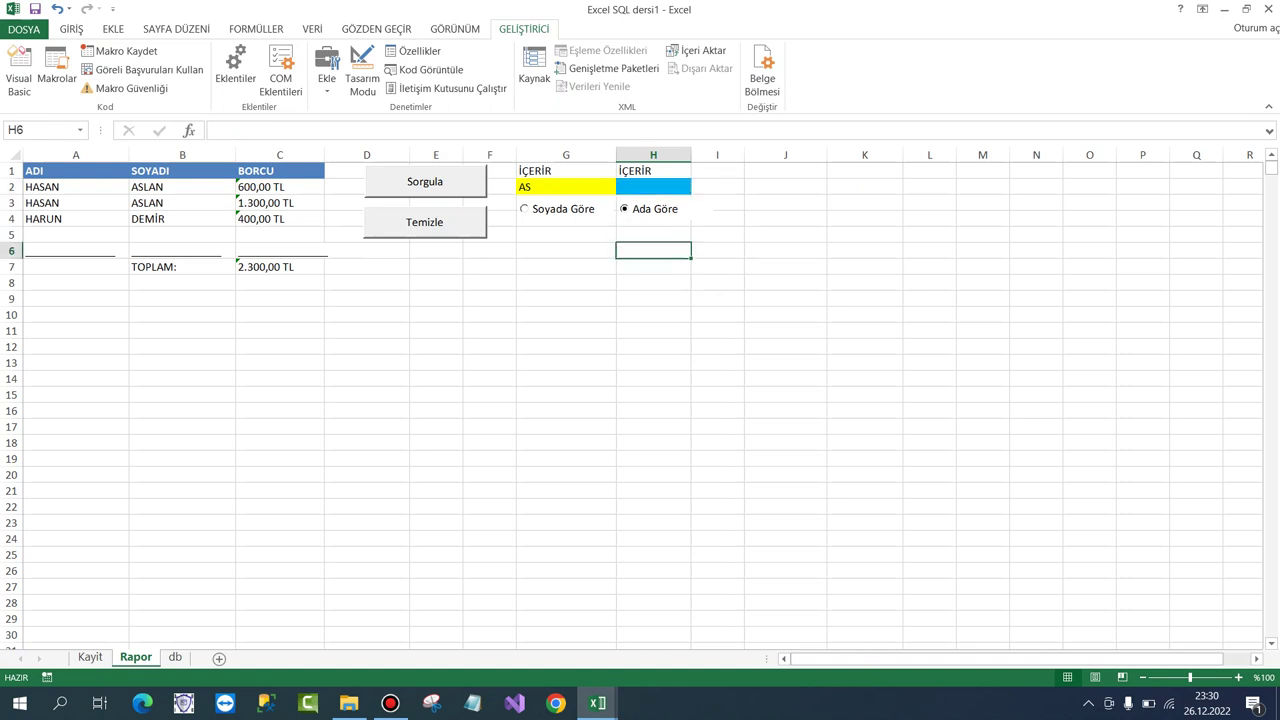
left_click(425, 181)
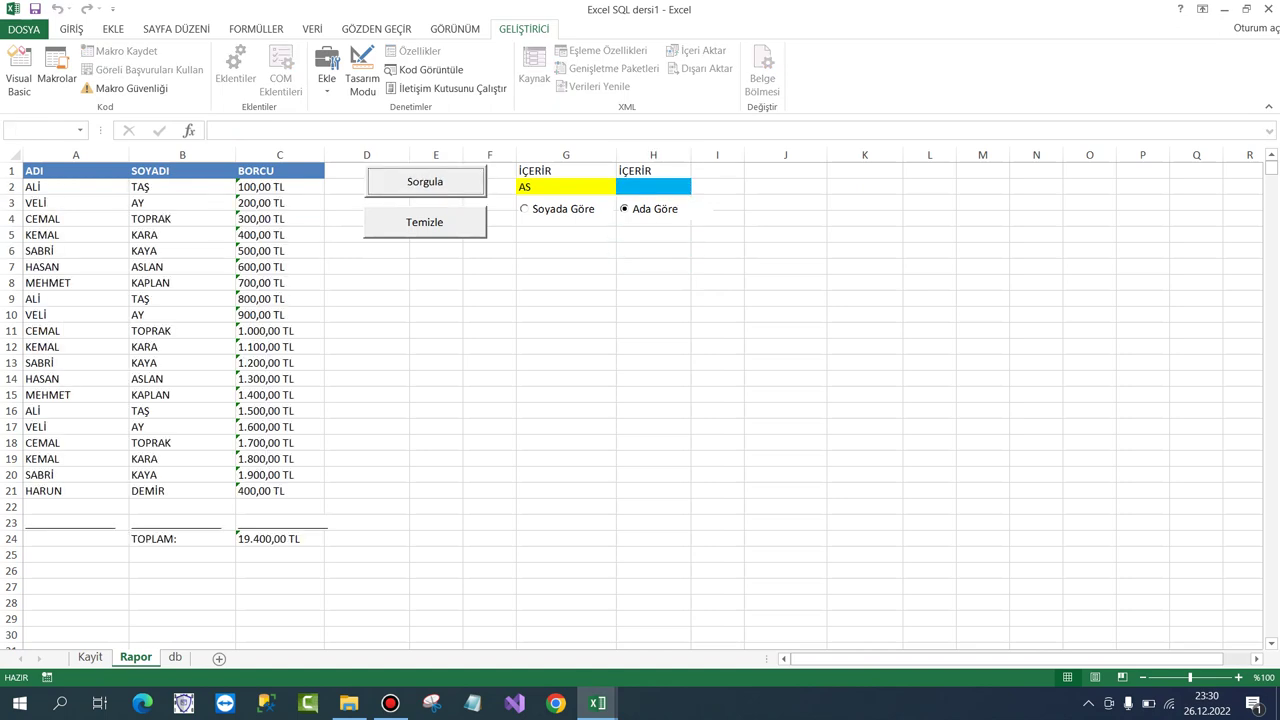
Test Temizle and a Soyada Göre search for AS, clearing the results afterwards.
left_click(424, 222)
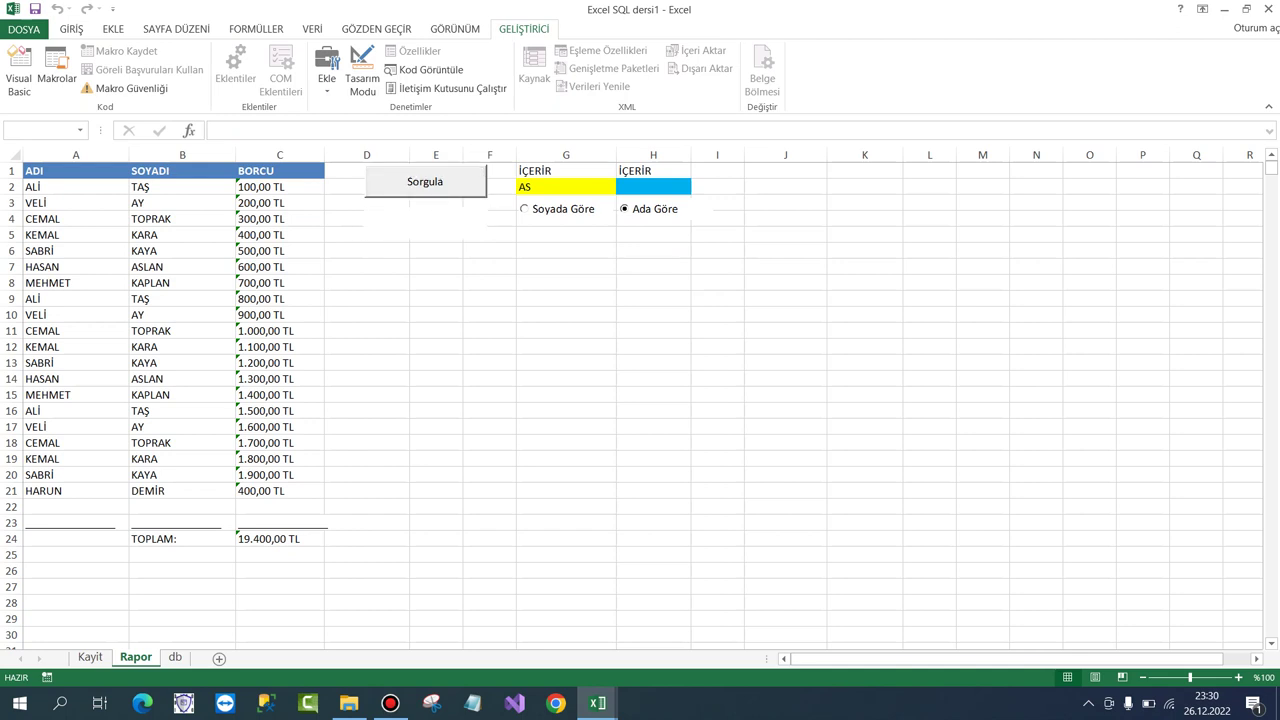
left_click(425, 181)
left_click(424, 222)
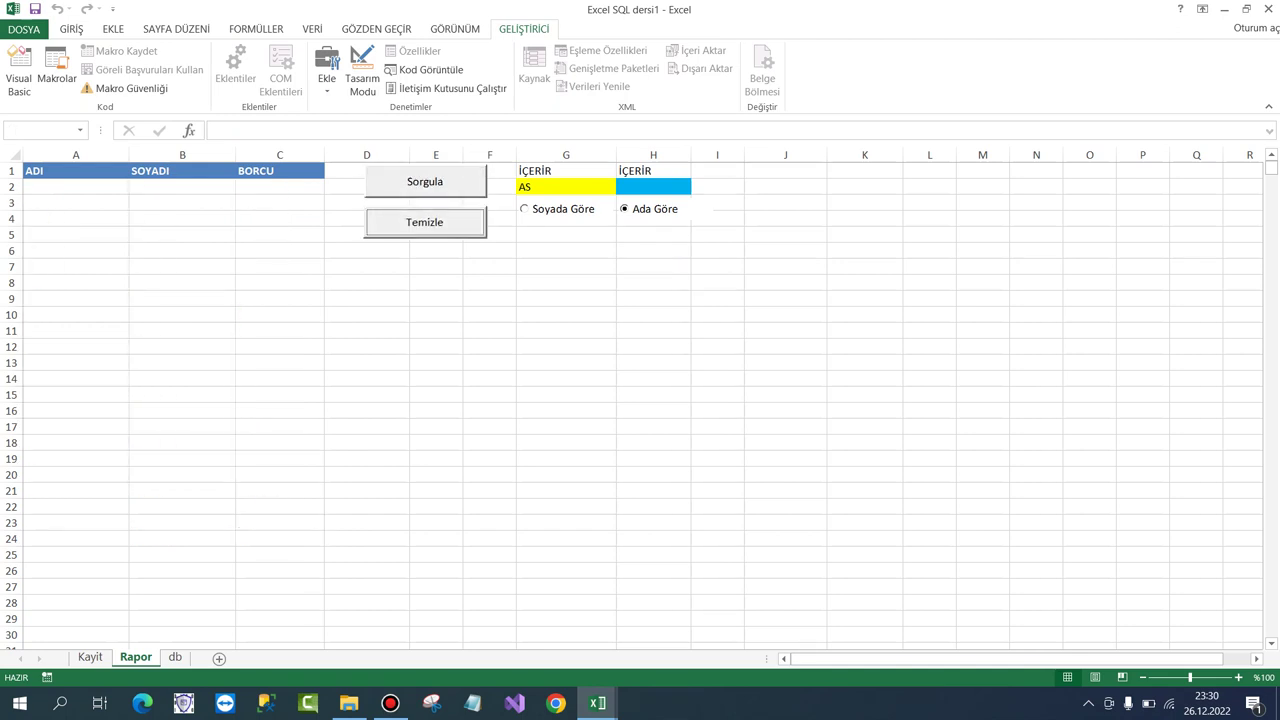
left_click(524, 209)
left_click(566, 187)
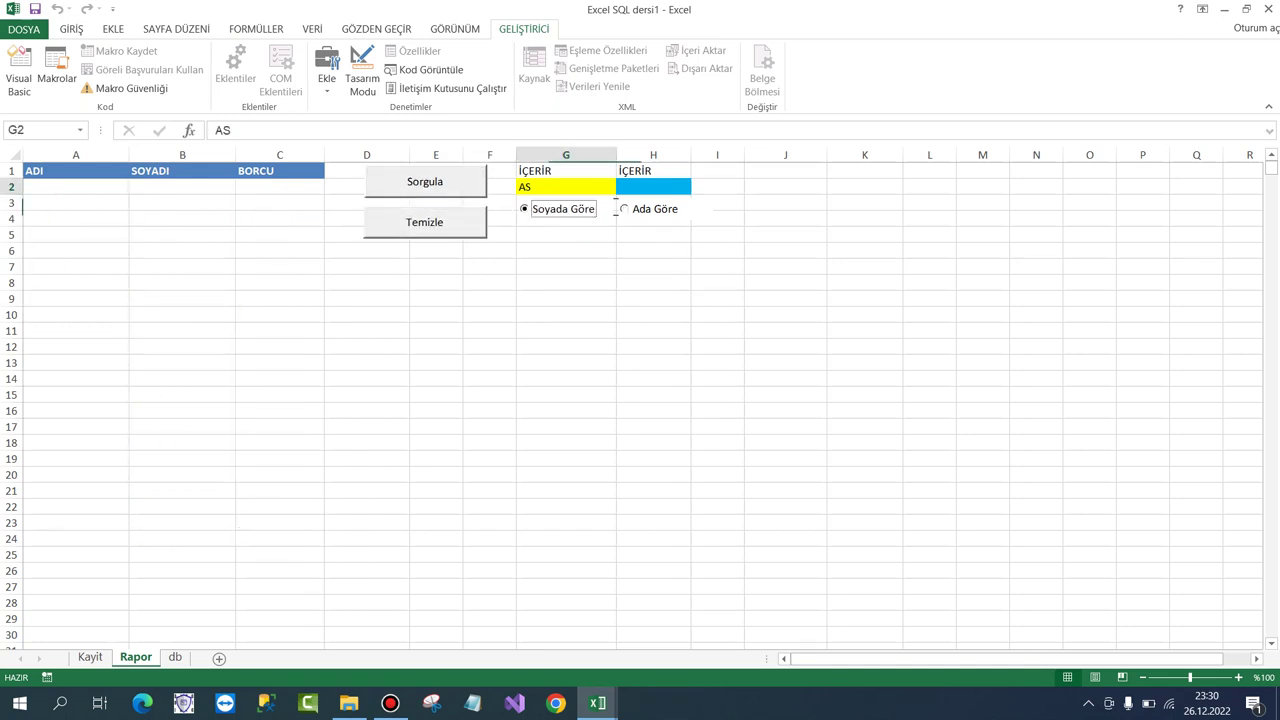
left_click(425, 181)
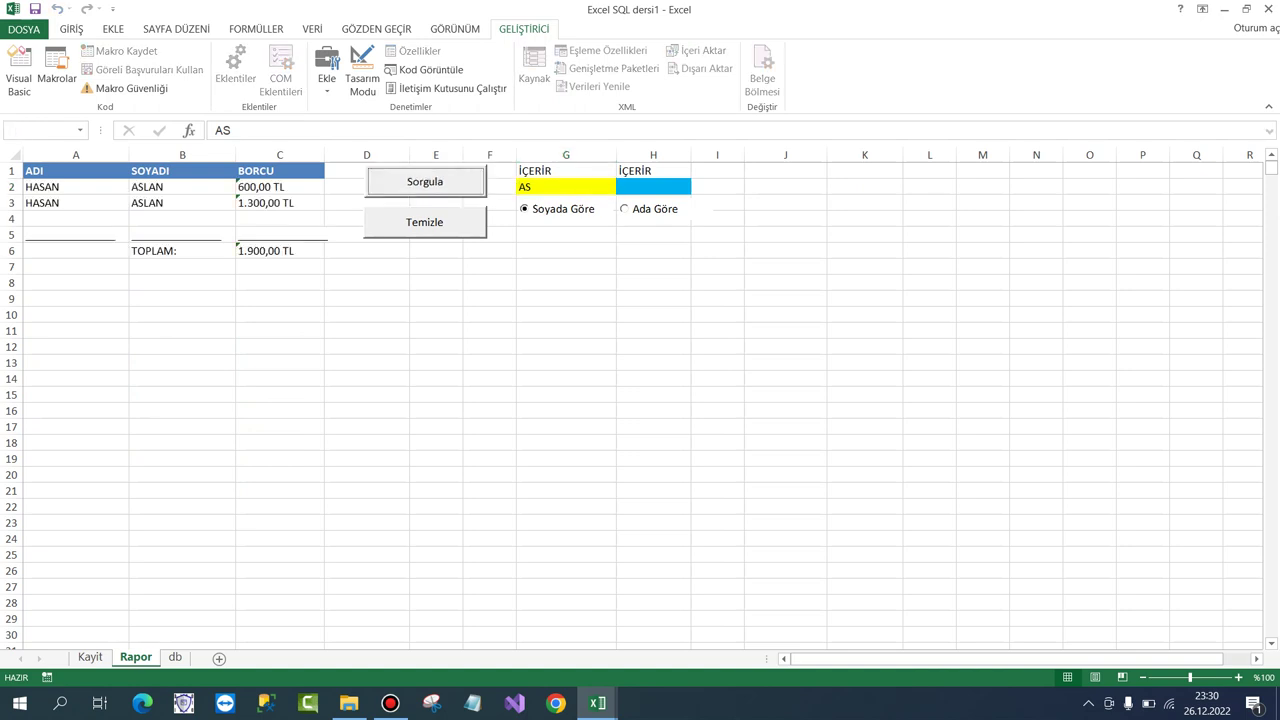
left_click(424, 222)
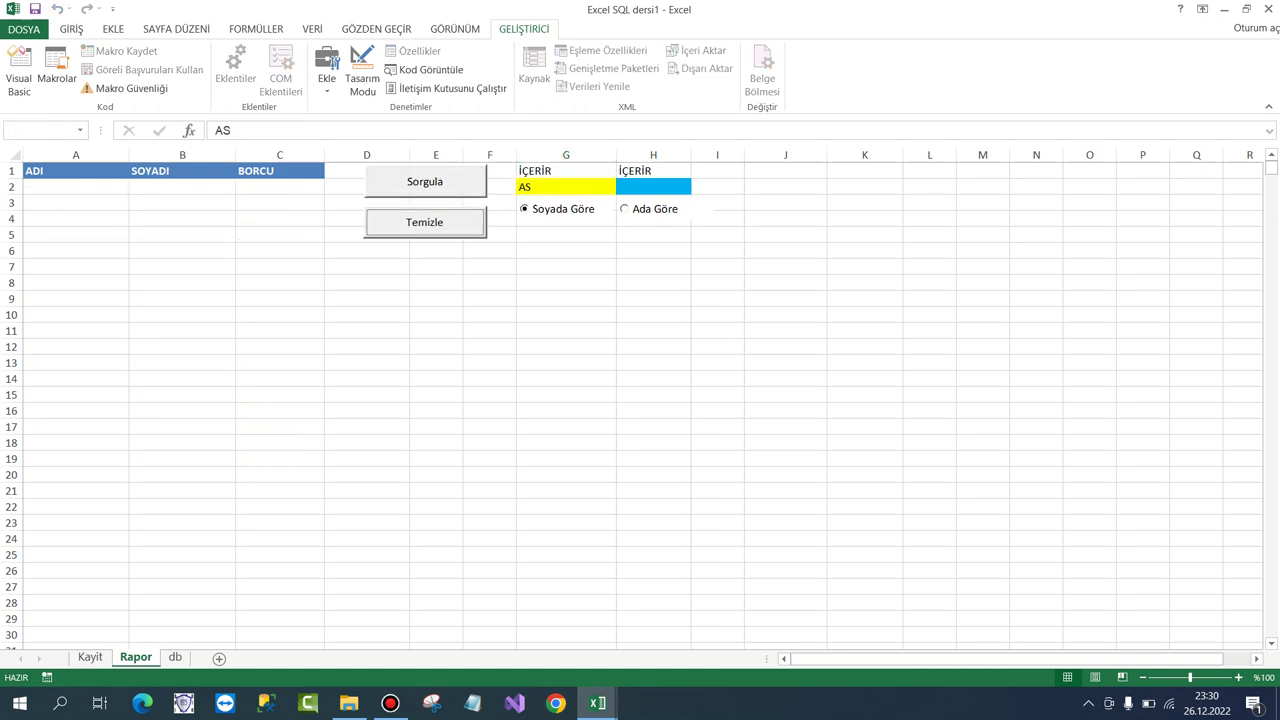
Switch back to Ada Göre and rerun the query, listing 20 records totalling 19.400,00 TL.
left_click(653, 187)
left_click(625, 209)
left_click(425, 181)
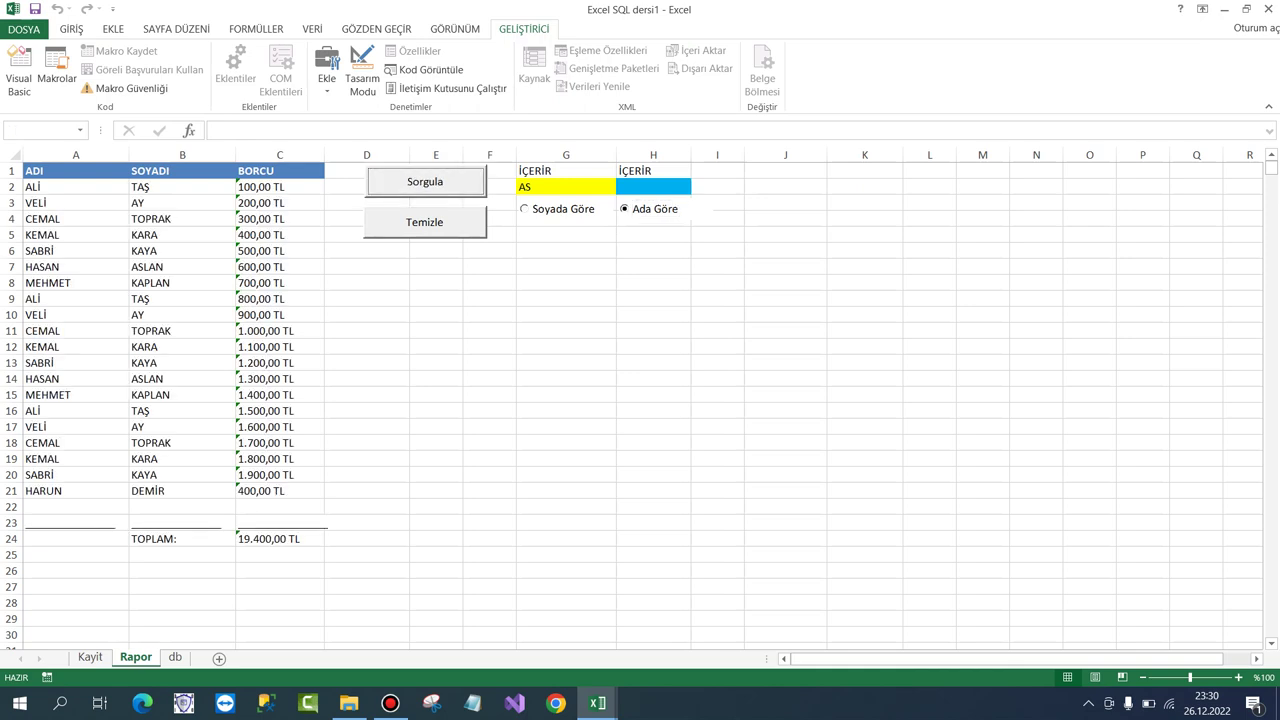
left_click(436, 346)
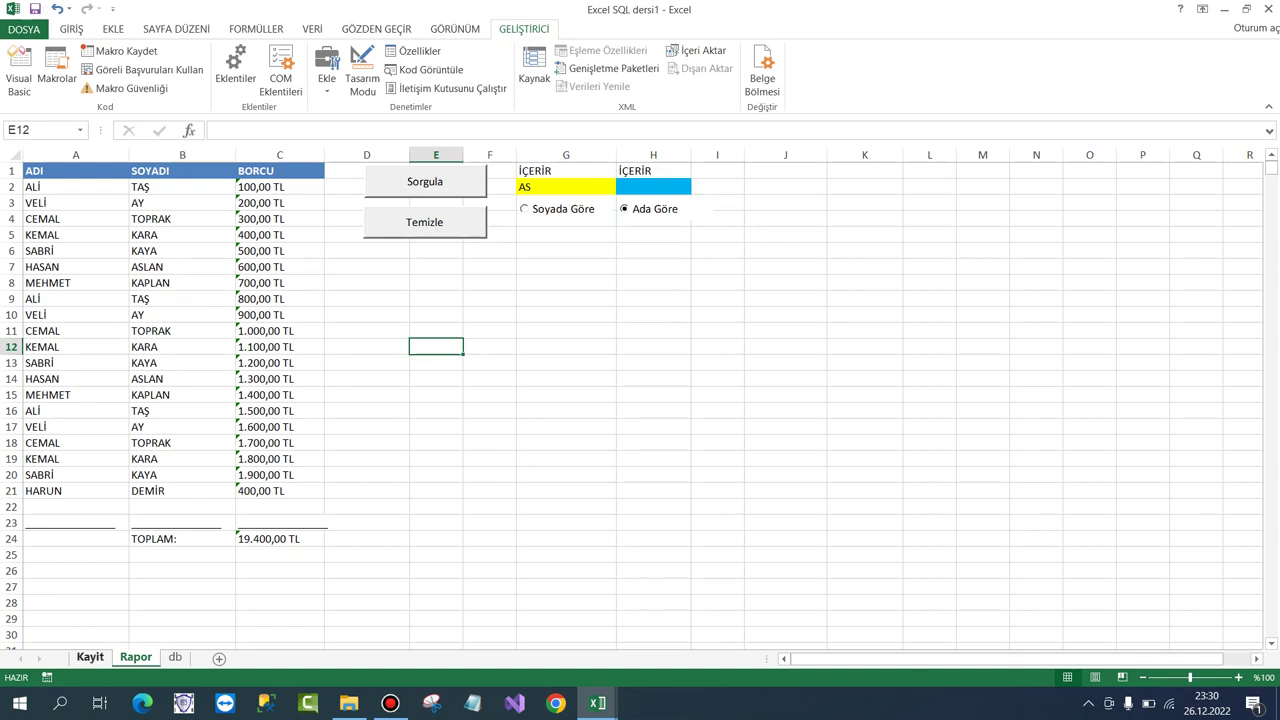
On the Kayit sheet, insert a widened new column A headed TARİH.
left_click(90, 657)
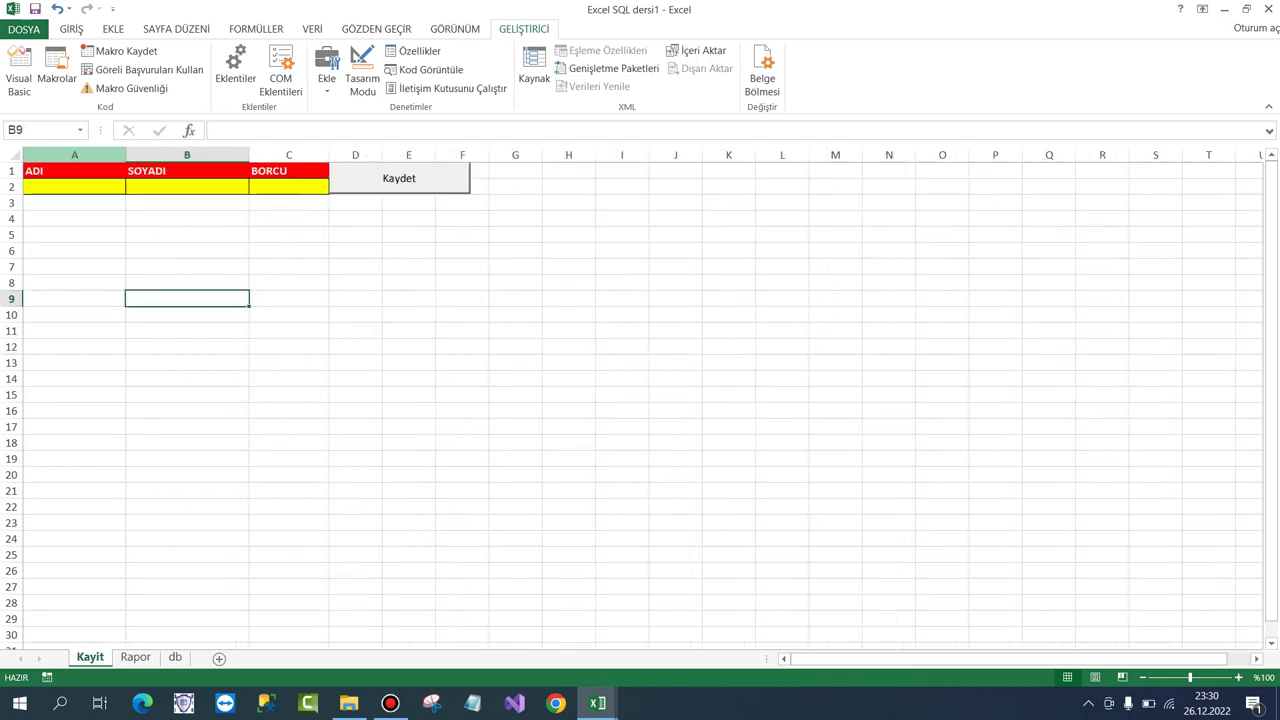
right_click(72, 155)
left_click(90, 273)
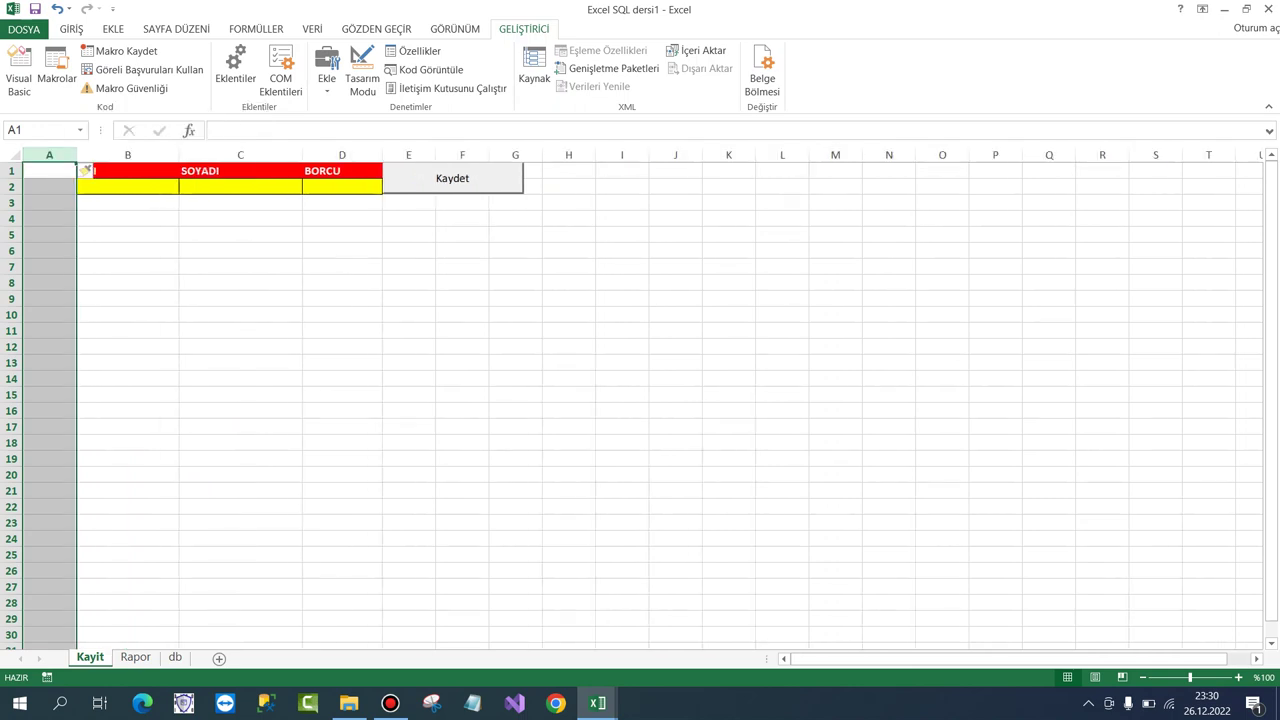
left_click(49, 170)
left_click_drag(76, 155, 106, 155)
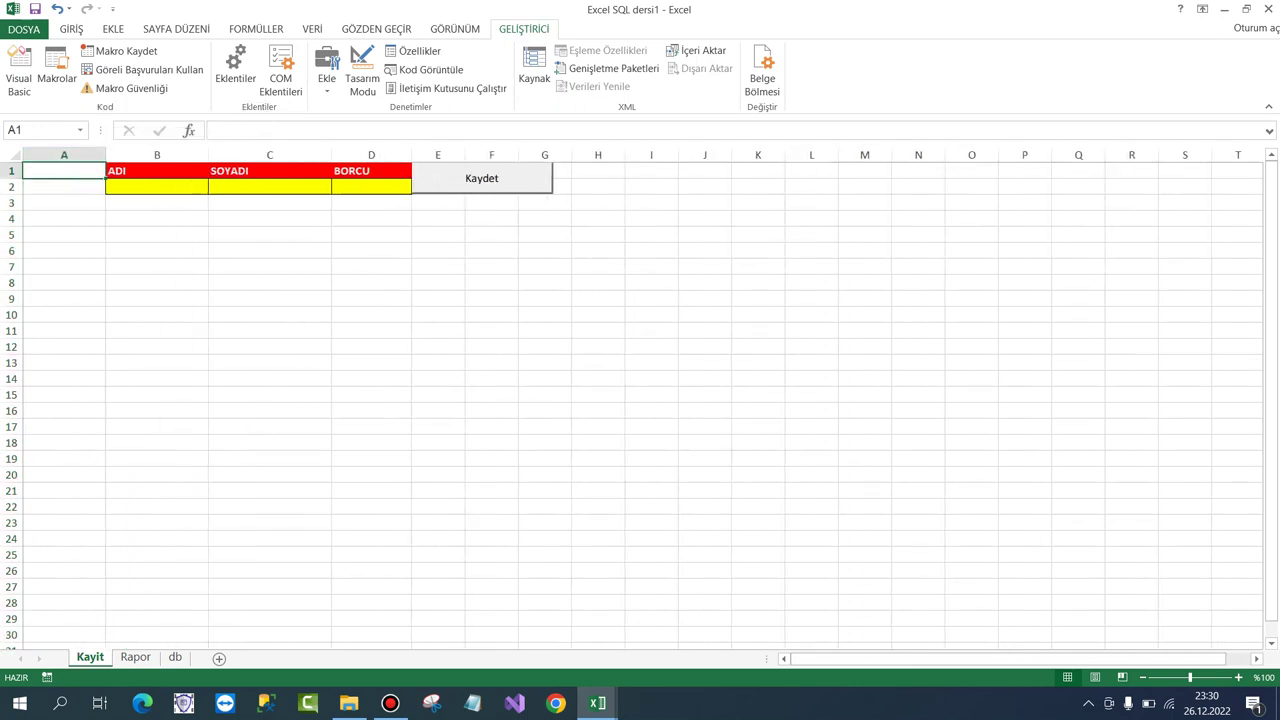
type("TARŞH")
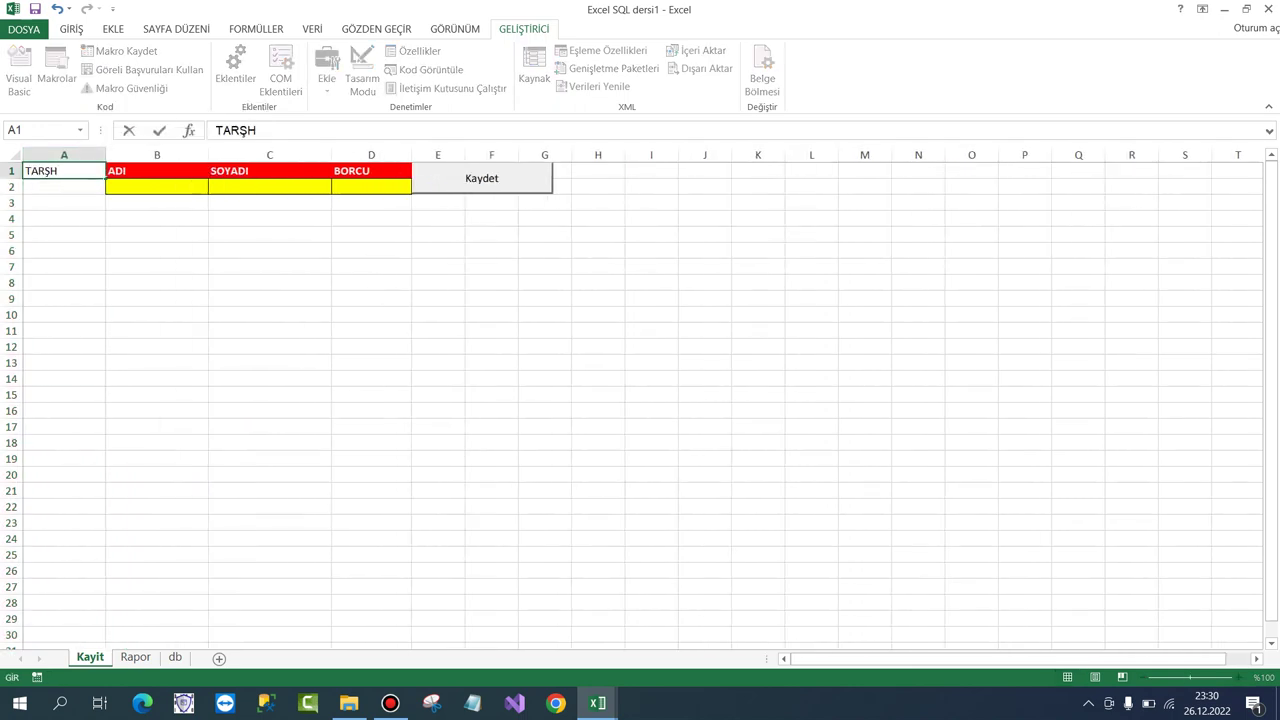
key("BackSpace")
key("BackSpace")
type("İH")
key("Return")
Copy the red header style to A1 and the yellow entry fill to A2, then widen column A.
left_click(156, 170)
left_click(71, 28)
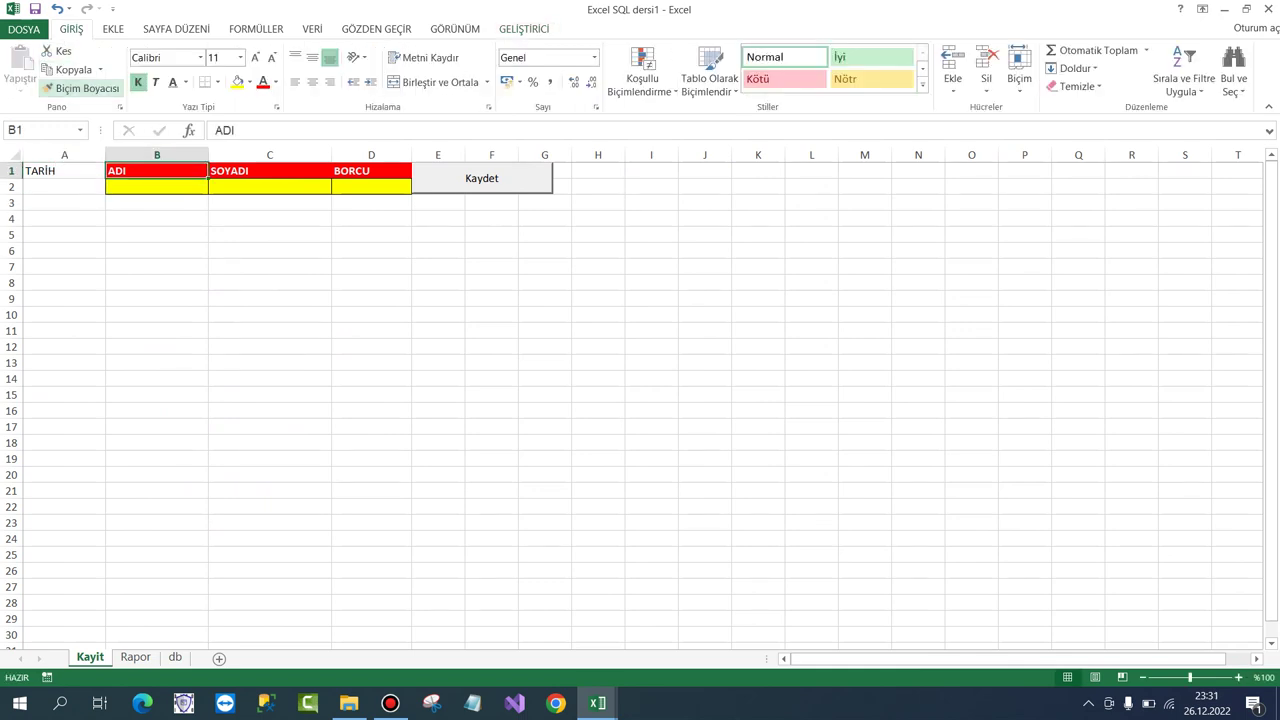
left_click(80, 88)
left_click(60, 170)
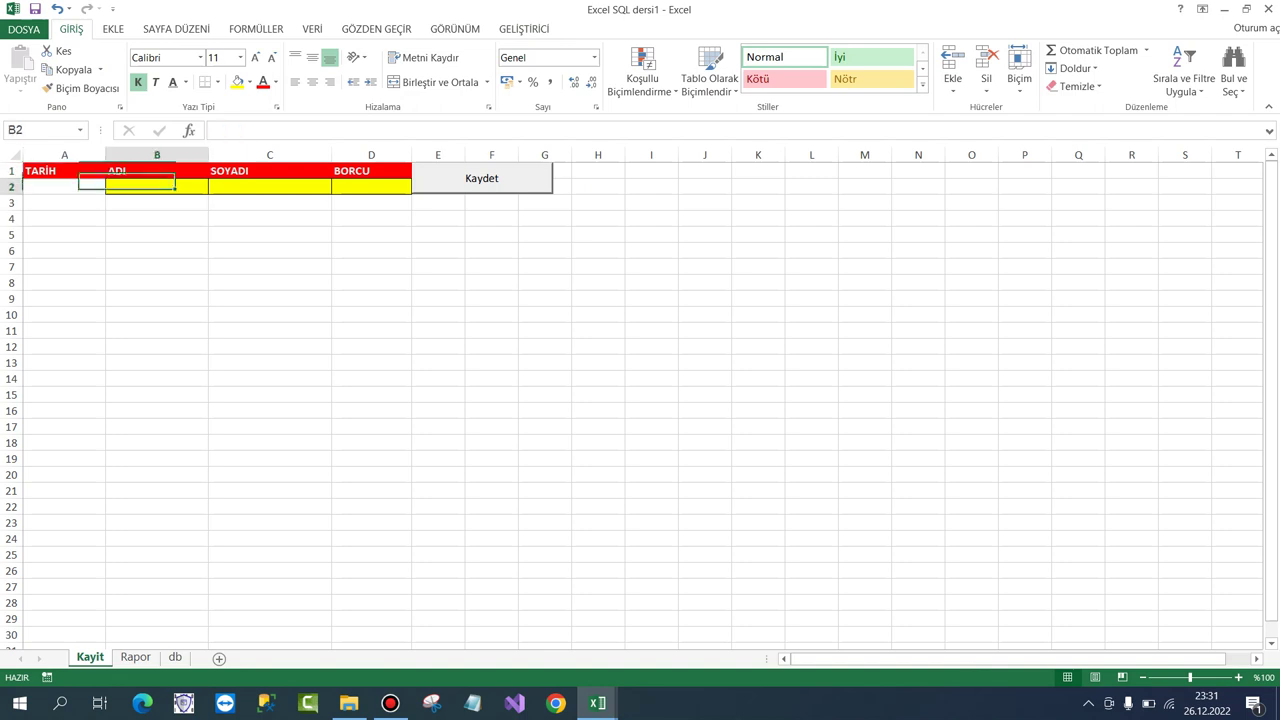
left_click(80, 88)
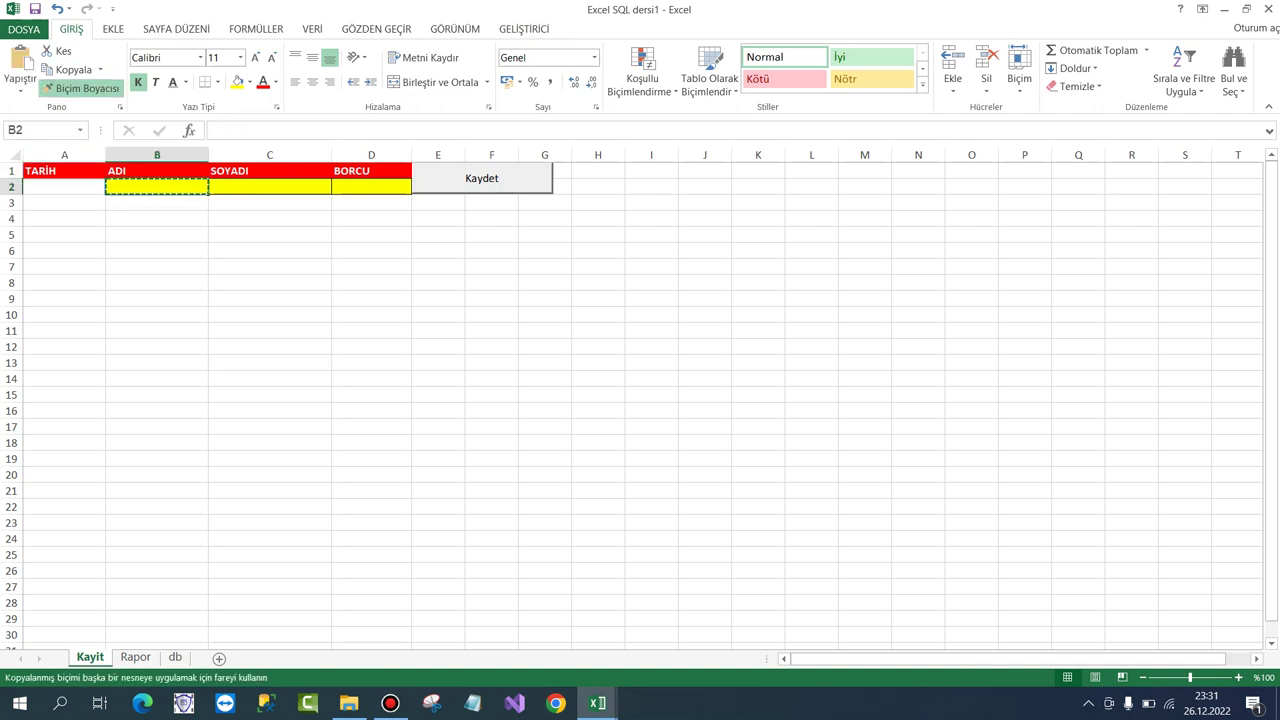
left_click(64, 186)
left_click(156, 202)
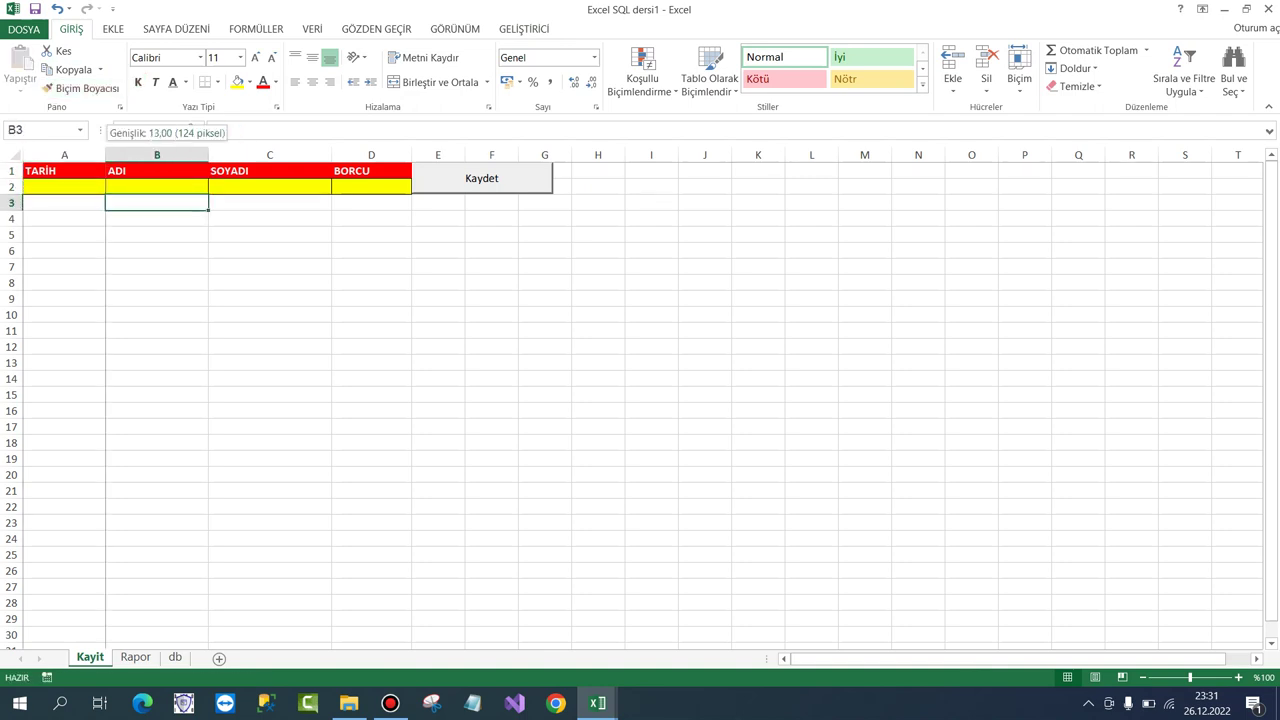
left_click_drag(105, 155, 120, 155)
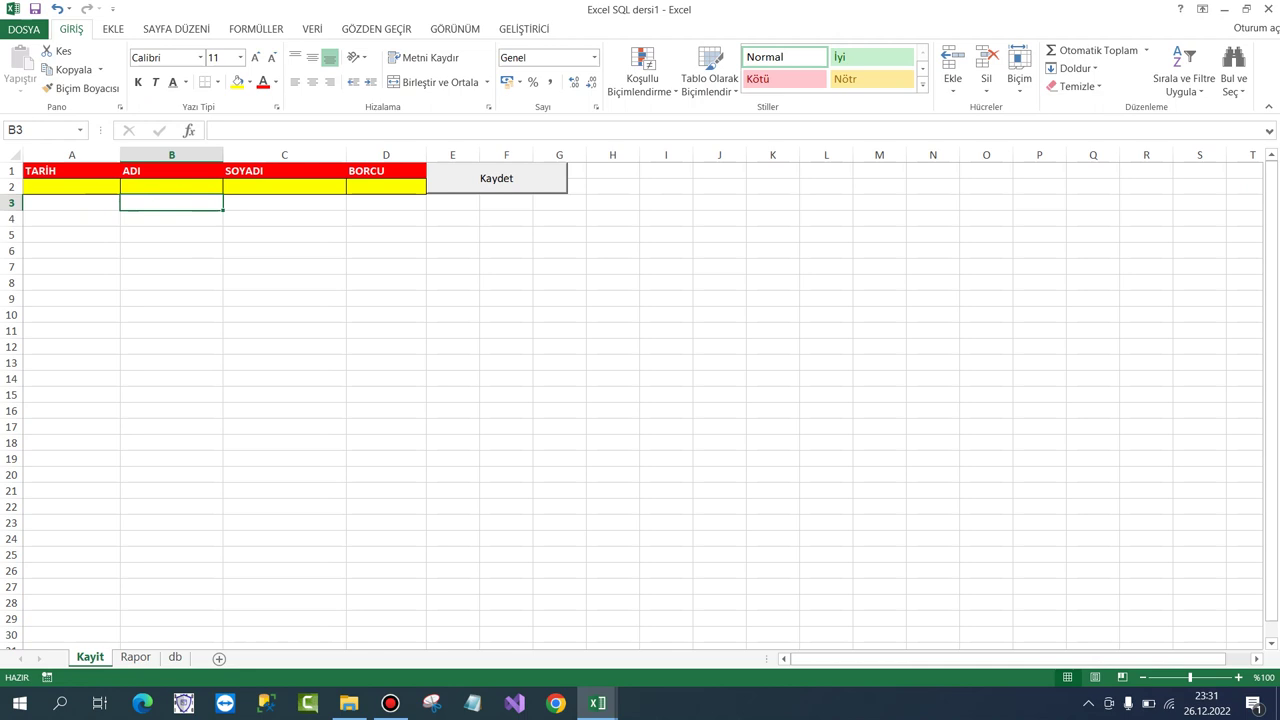
Change the D1 header from BORCU to İŞLEM.
left_click(386, 171)
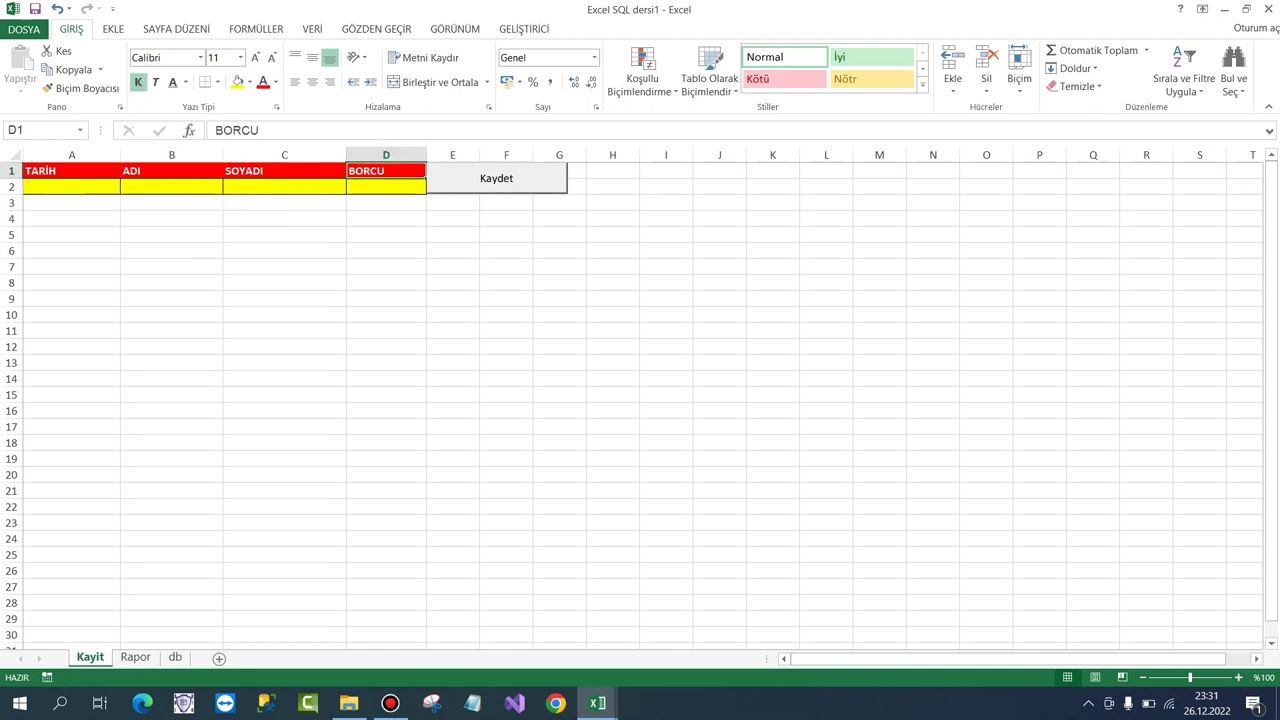
type("İŞLEM")
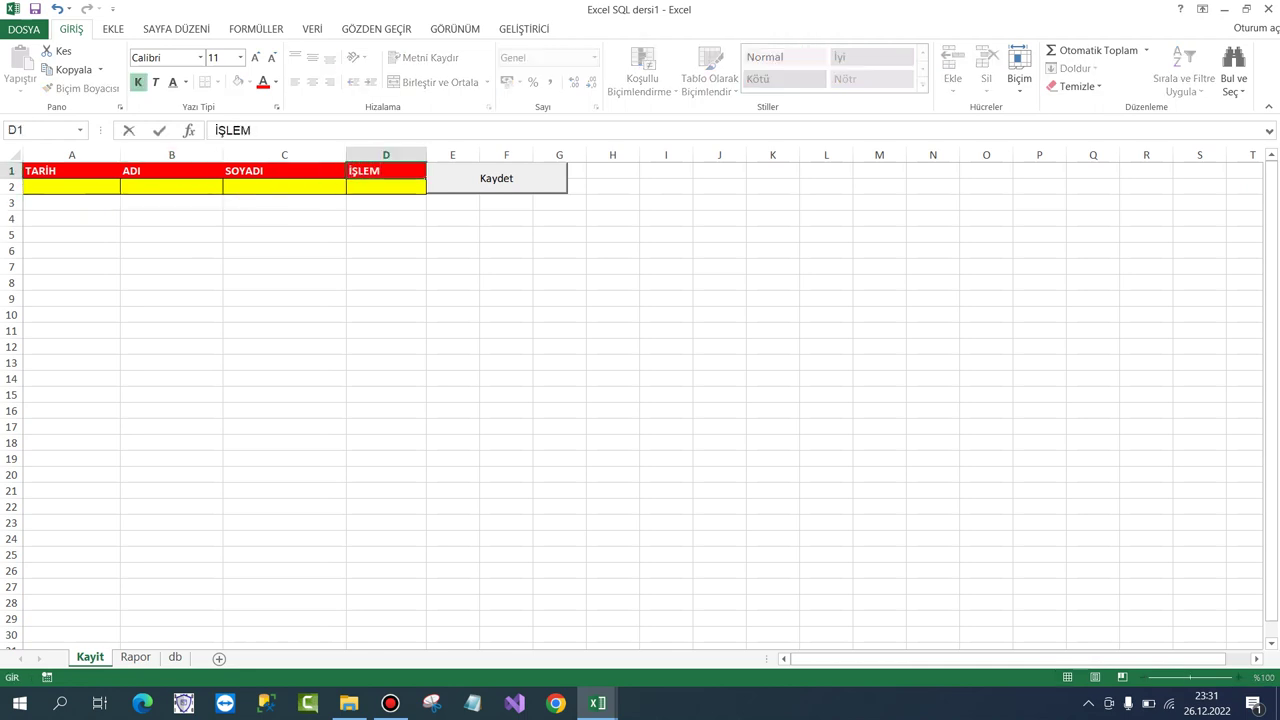
key("Return")
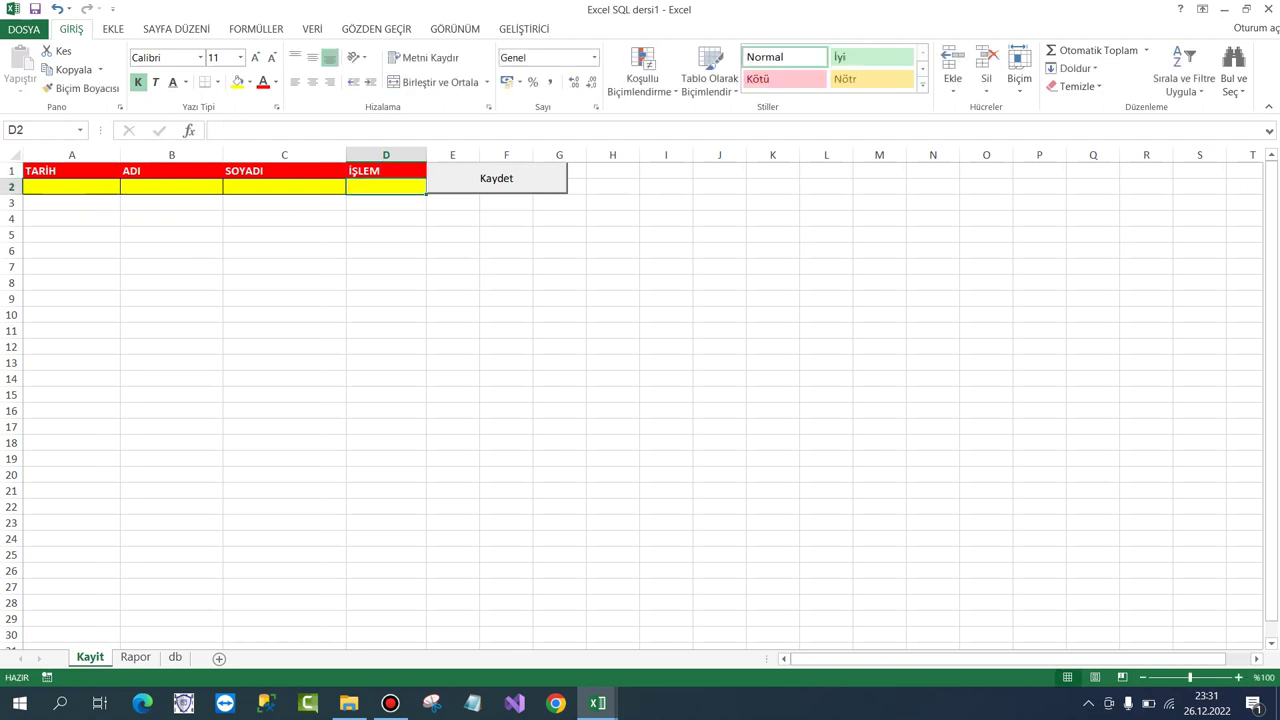
Enter the helper options TAHSİLAT and ÖDEME in K1:K2.
left_click(772, 170)
type("TAH")
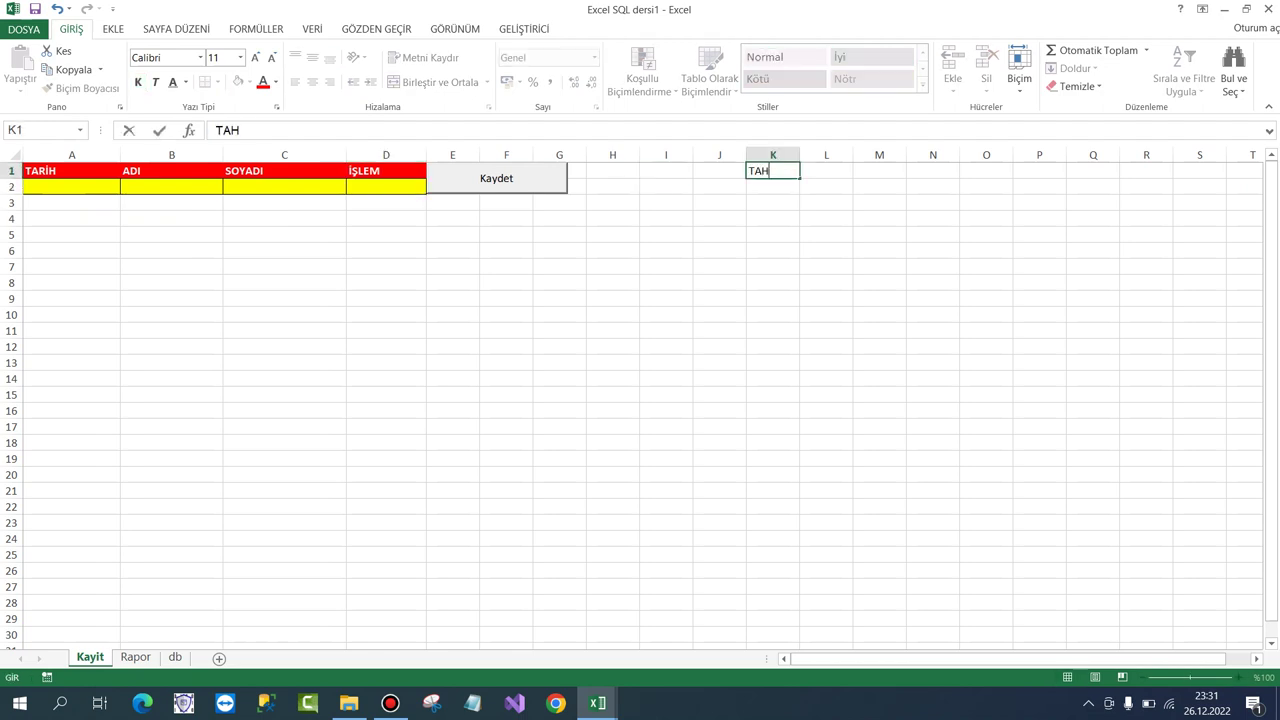
type("SİLAT")
key("Return")
type("Ö")
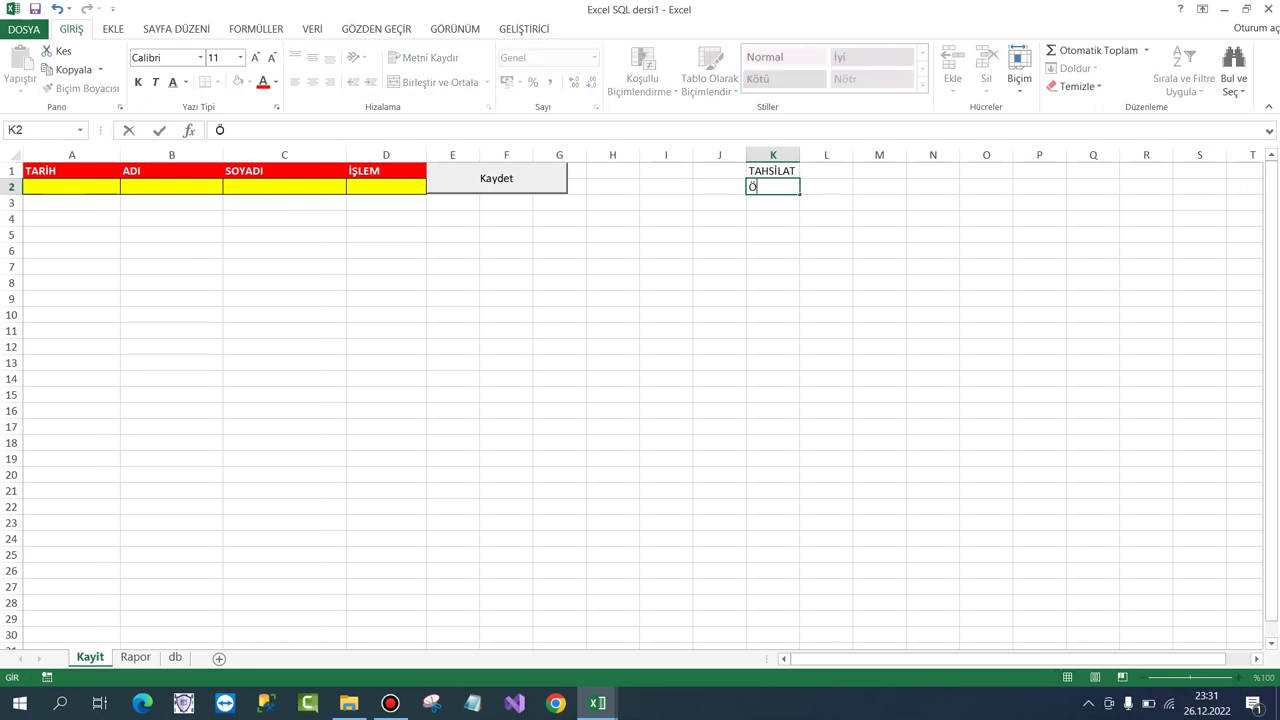
type("DEME")
key("Return")
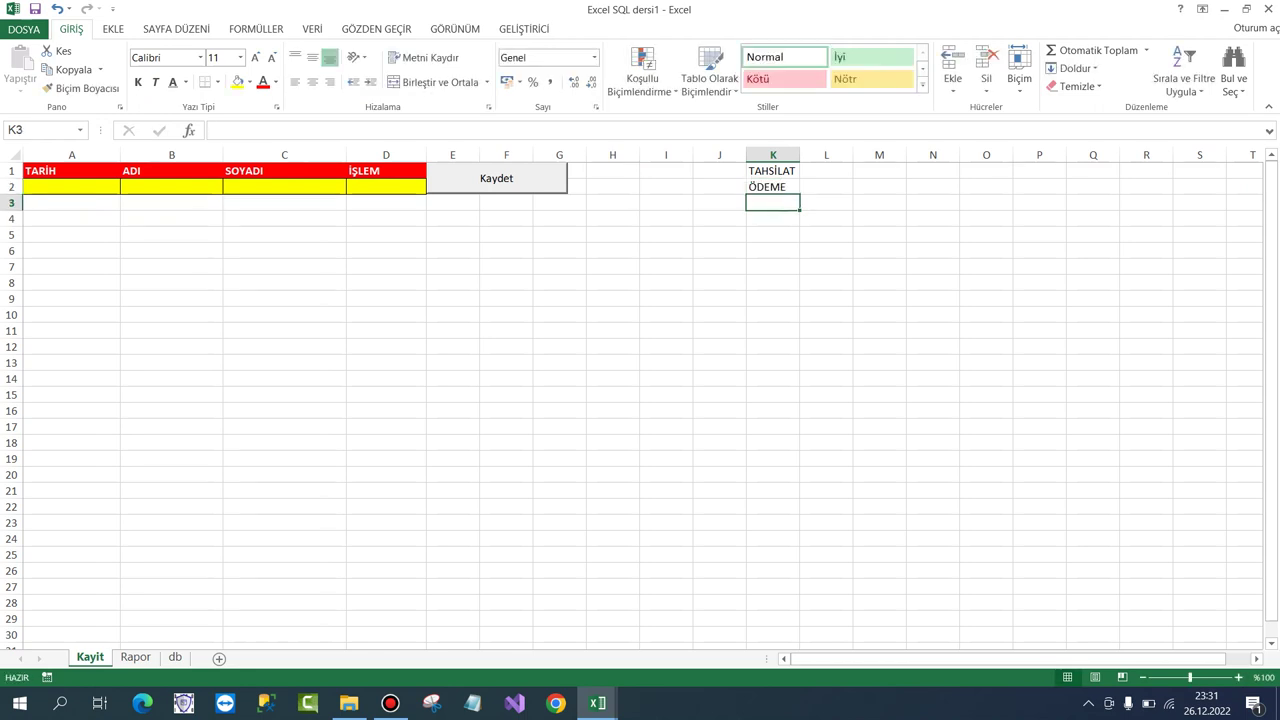
Add a Liste data validation rule to D2 with source K1:K2.
left_click(386, 186)
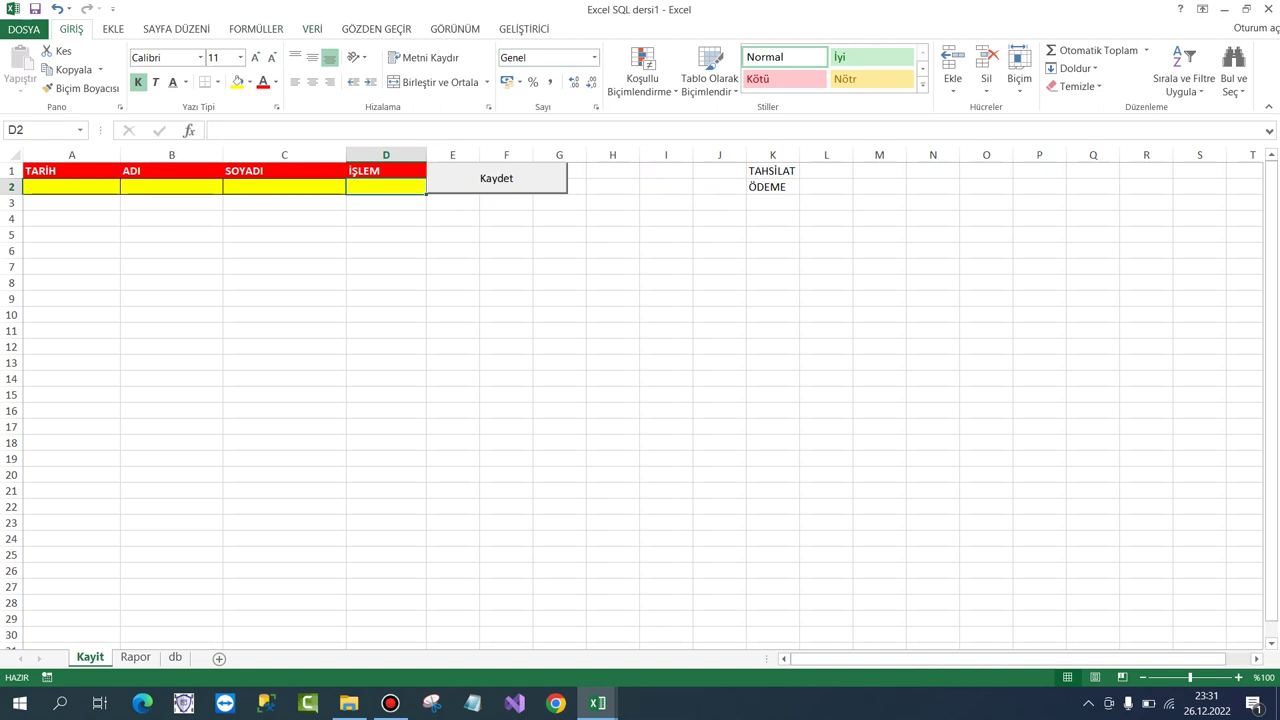
left_click(312, 28)
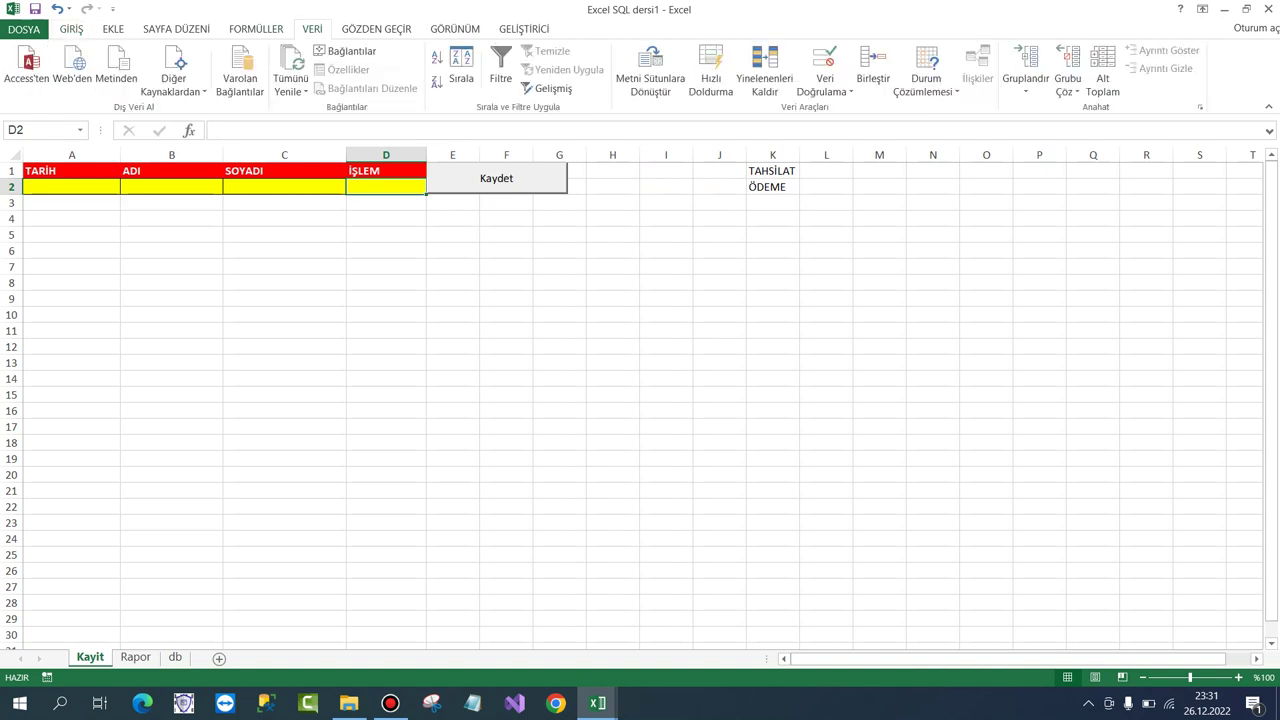
left_click(824, 62)
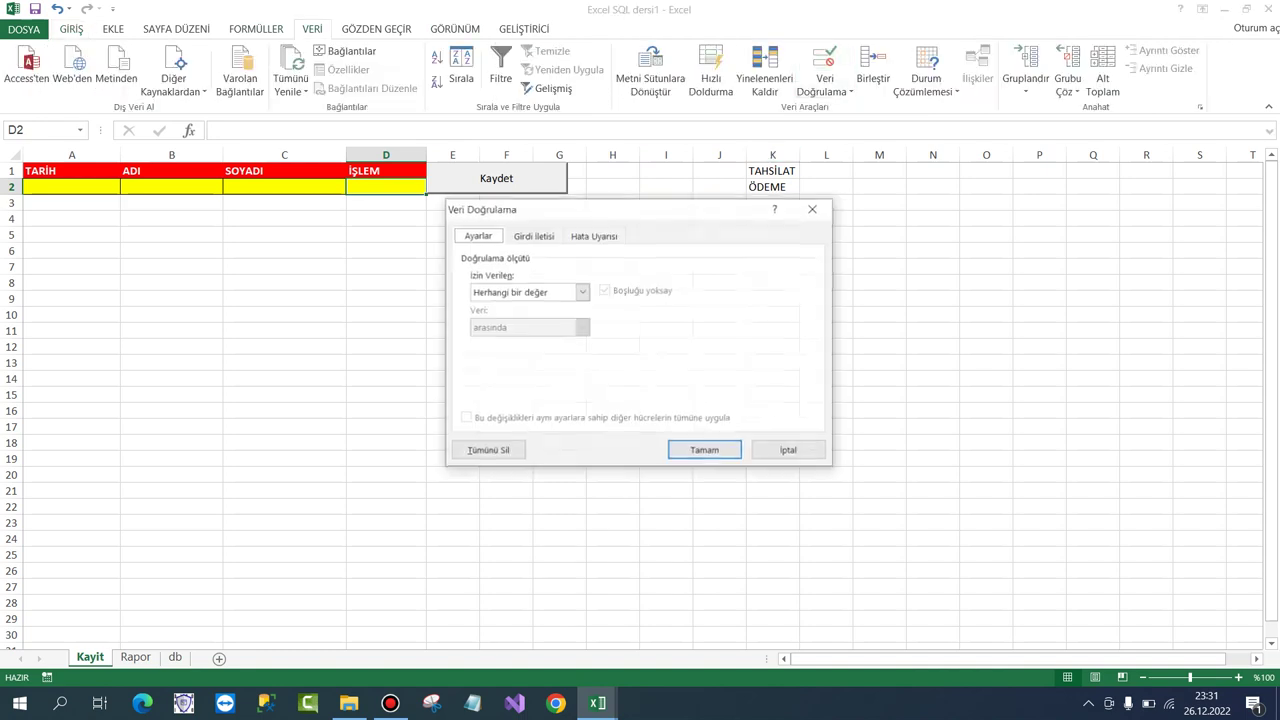
left_click(581, 291)
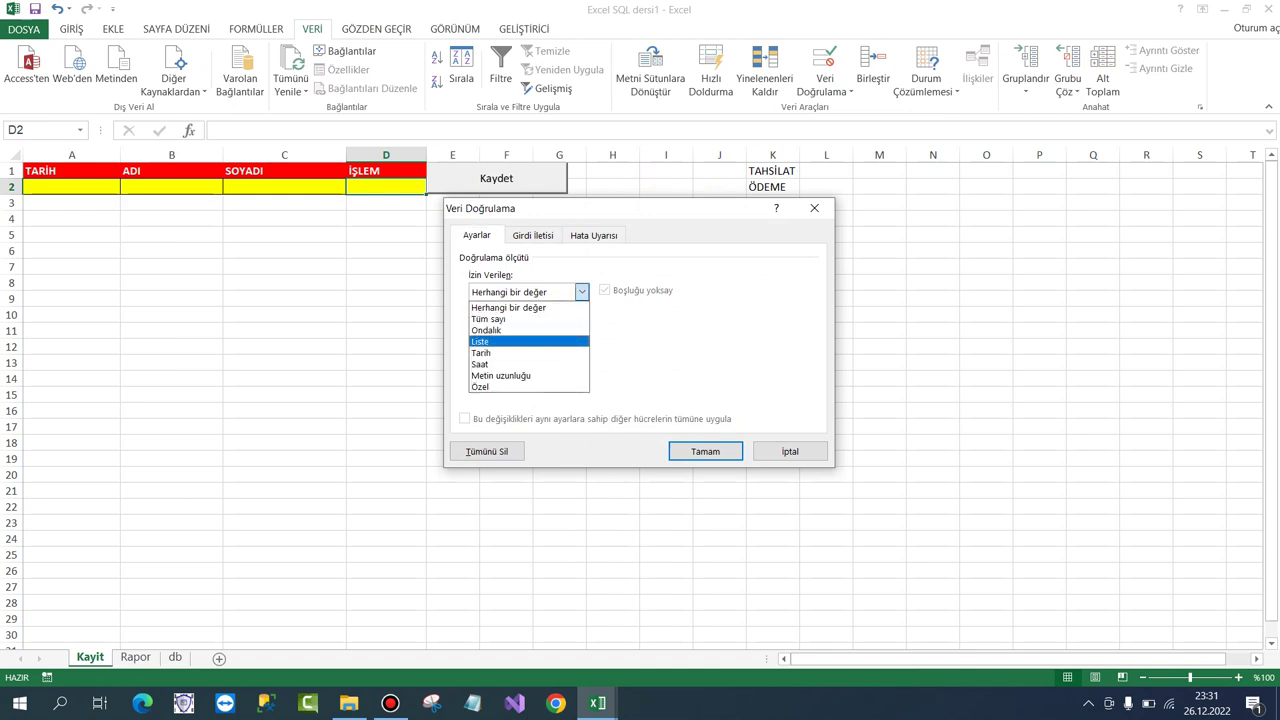
left_click(480, 341)
left_click(585, 362)
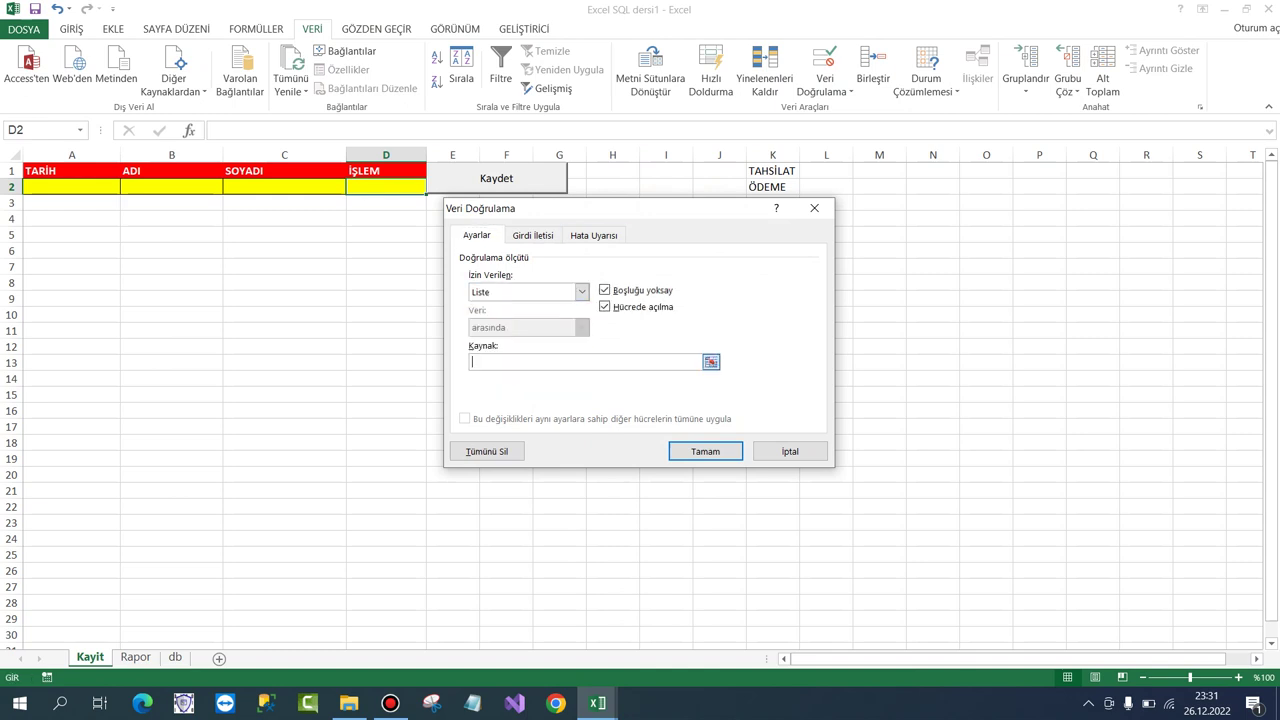
left_click(710, 362)
left_click(772, 171)
left_click_drag(772, 171, 772, 187)
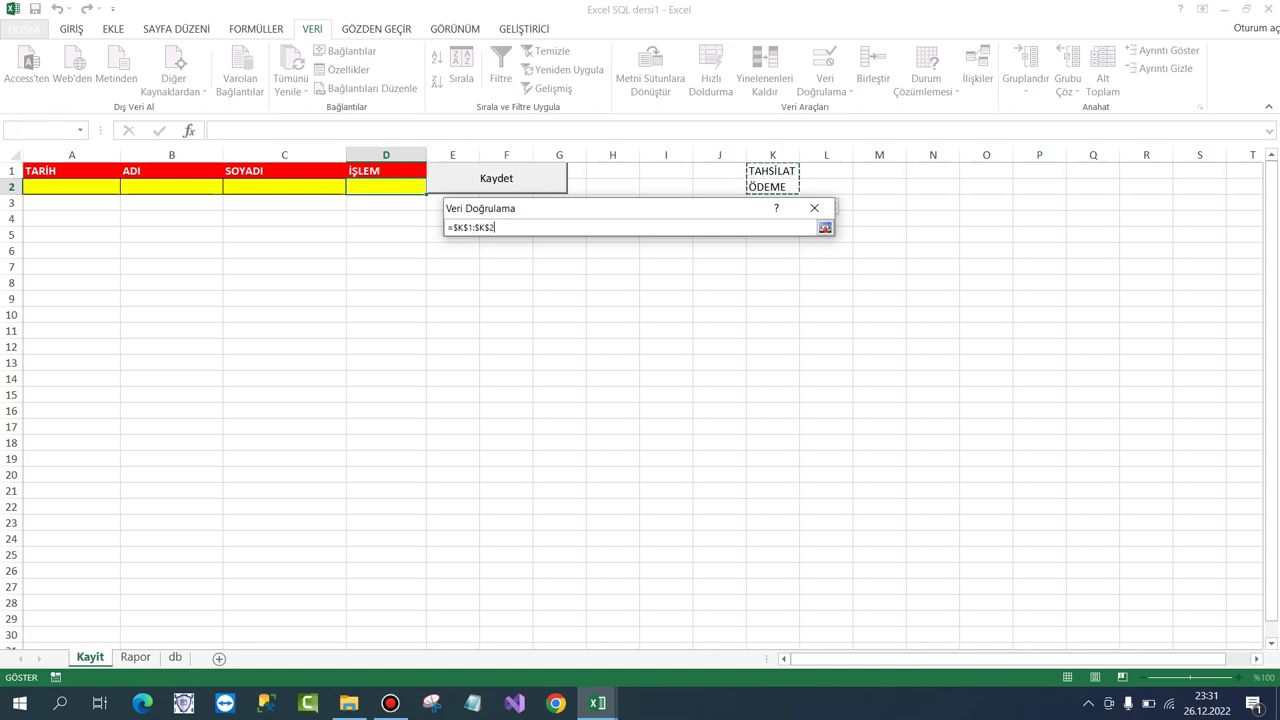
key("Return")
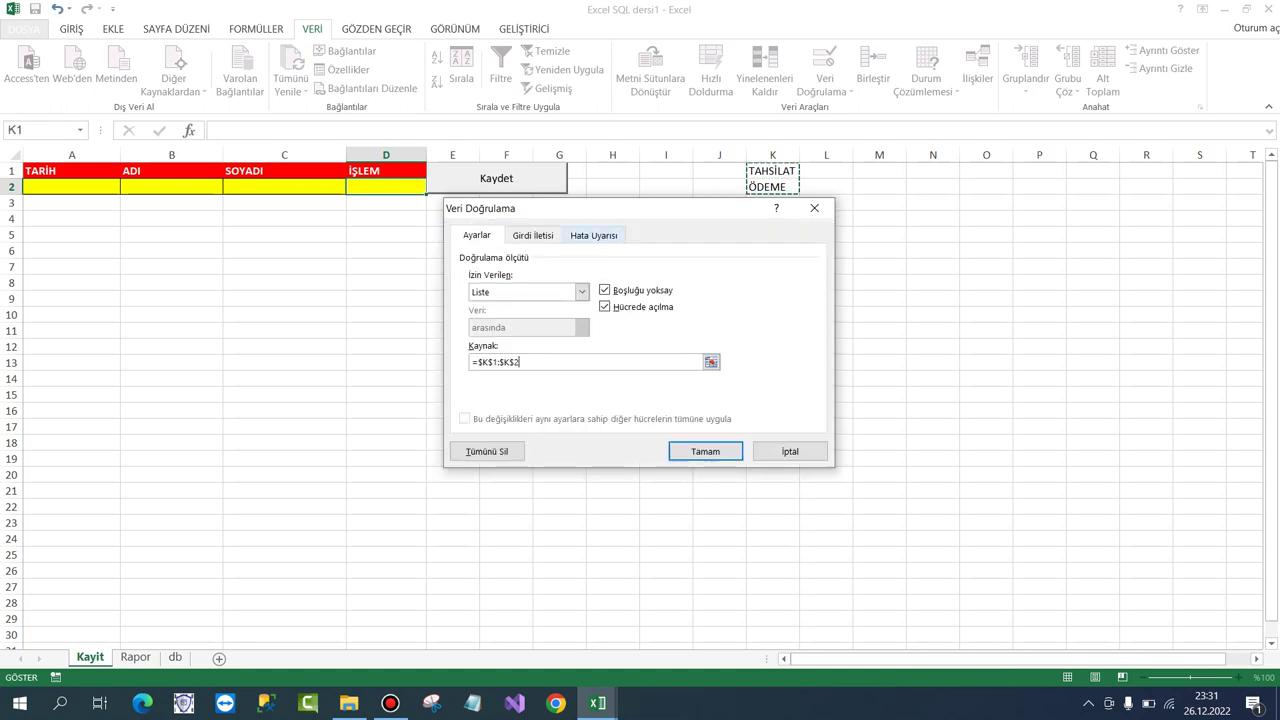
Set the error alert title to HATA with message 'Lütfen Listeden Seçiniz' and apply.
left_click(593, 235)
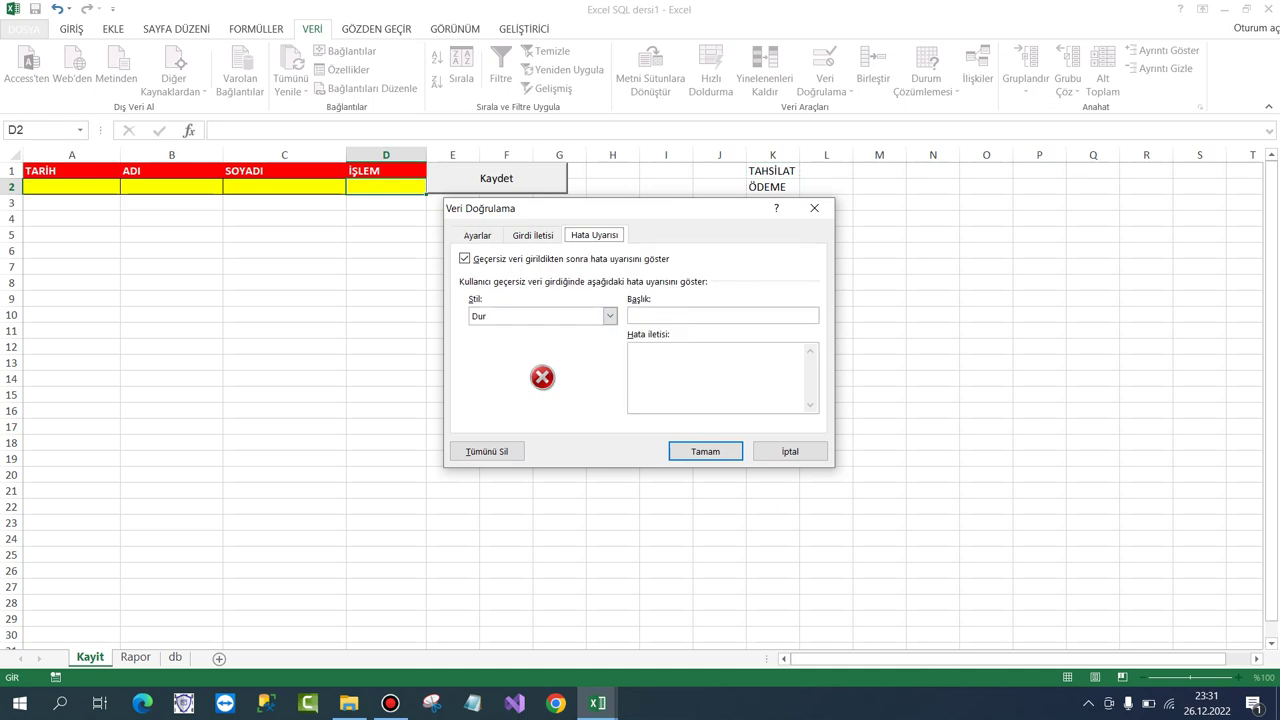
left_click(631, 315)
type("HATA")
type("Lütfen ")
type("Listeden S")
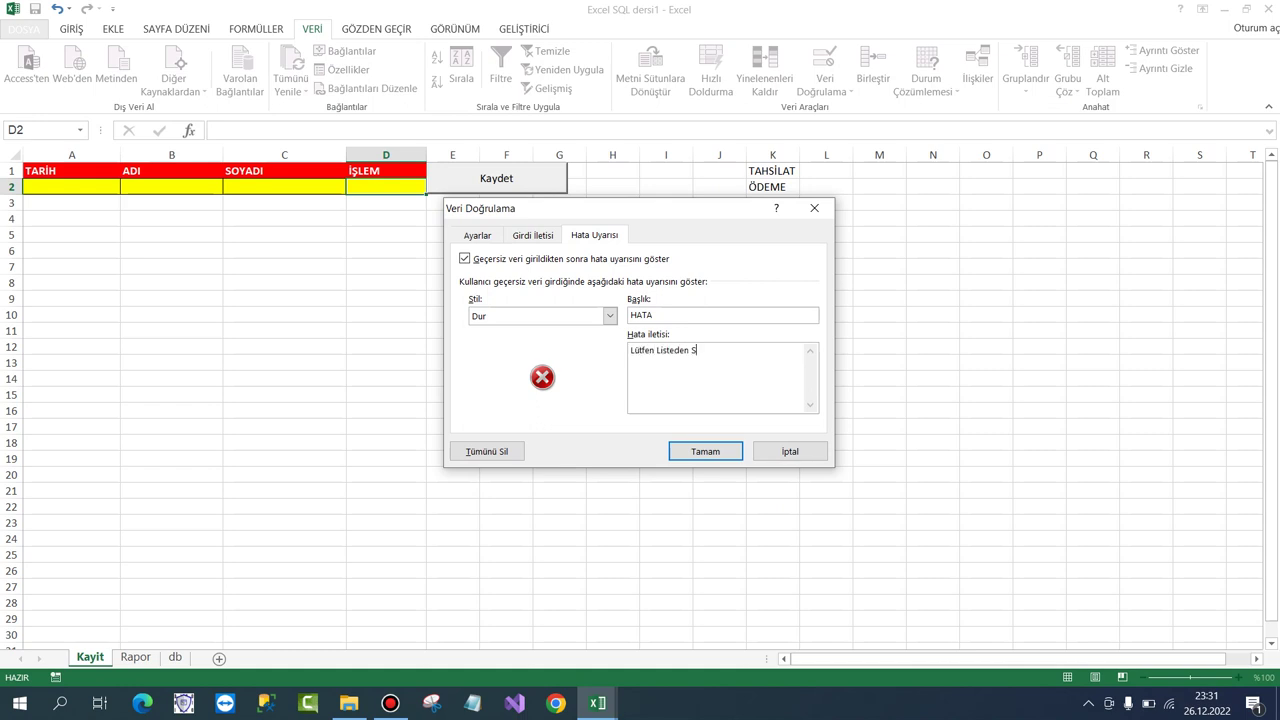
type("eçiniz")
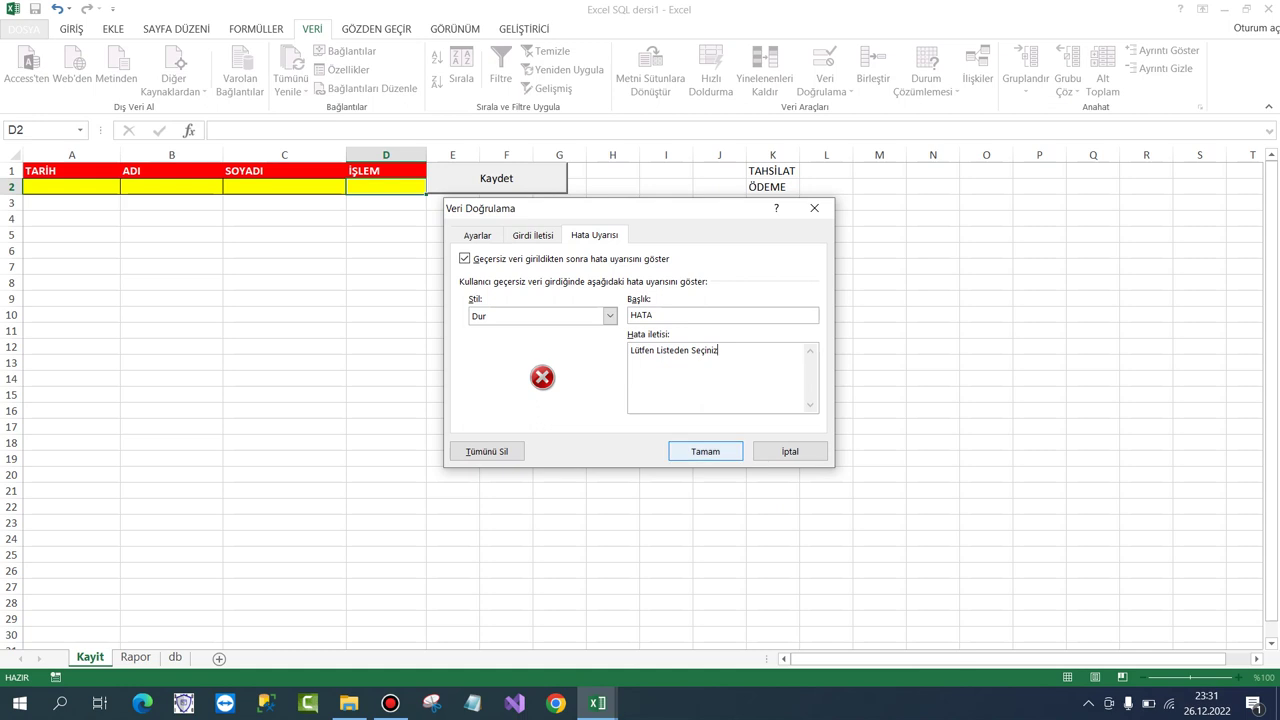
key("Return")
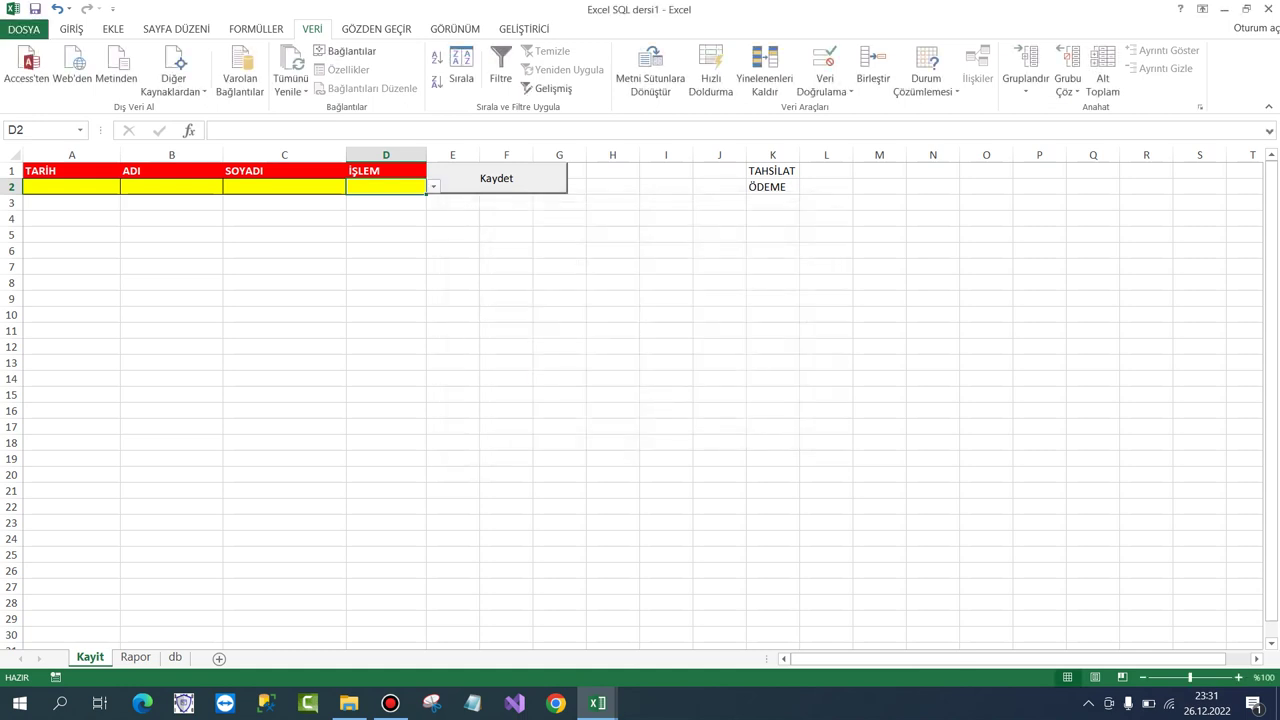
Test D2 with invalid text 'asdfasdf', cancel it, then pick TAHSİLAT from the list.
key("Down")
key("Up")
key("alt+Down")
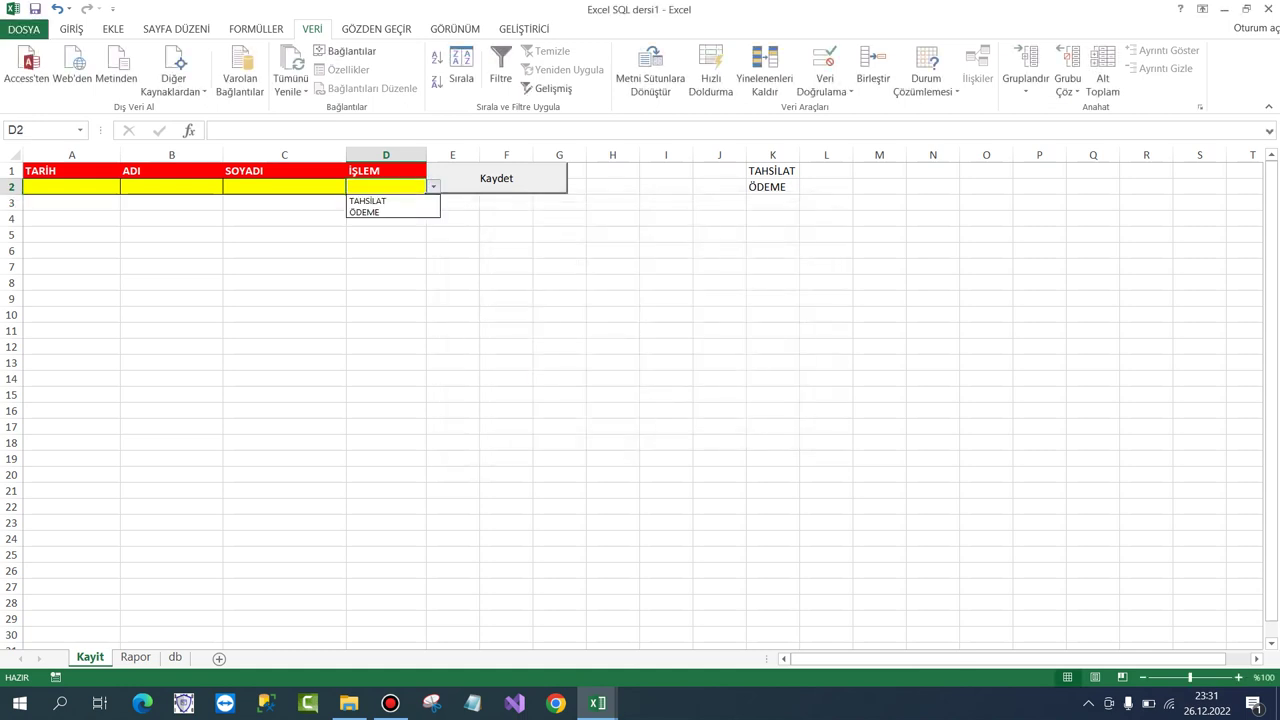
key("Escape")
type("asdfasdf")
key("Return")
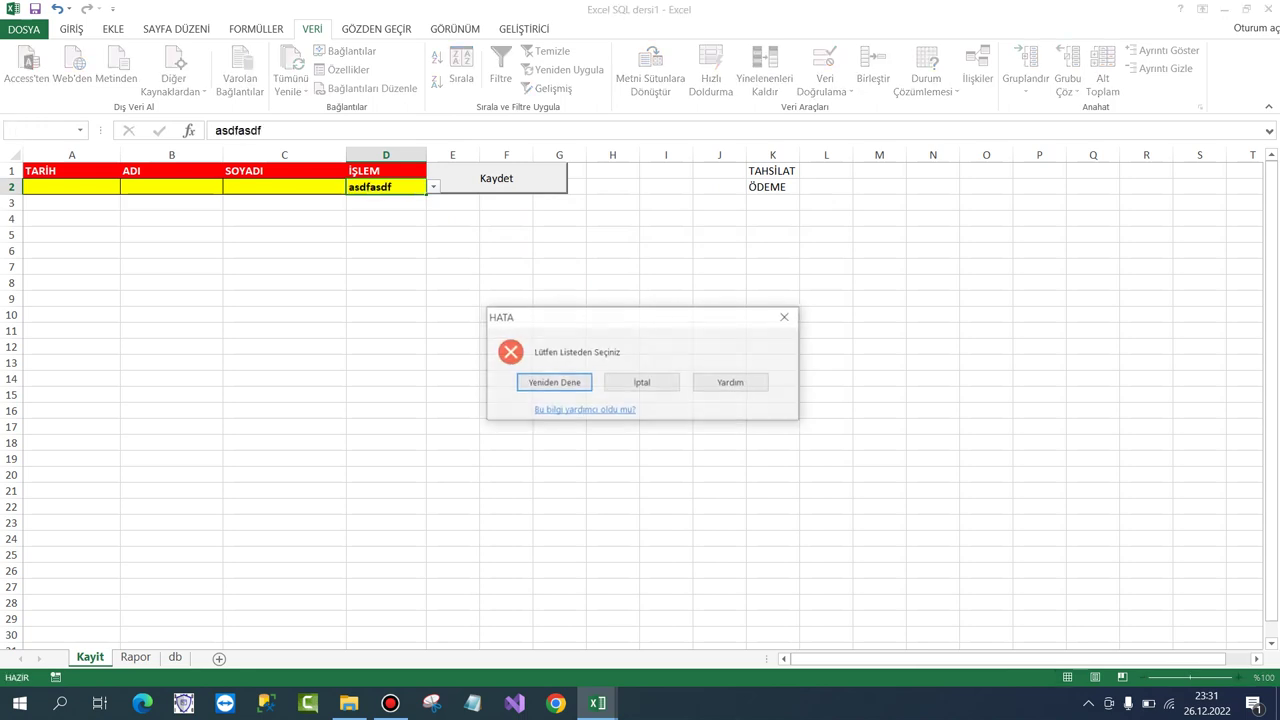
key("Tab")
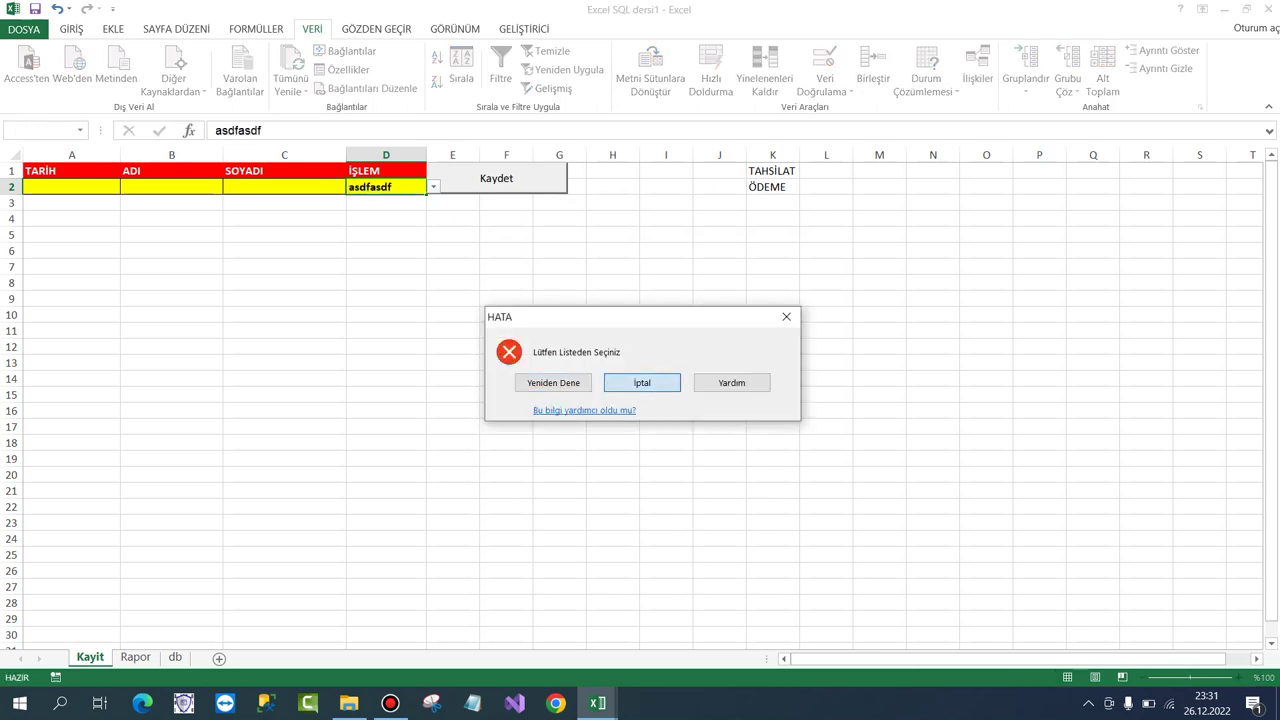
key("Return")
key("alt+Down")
key("Down")
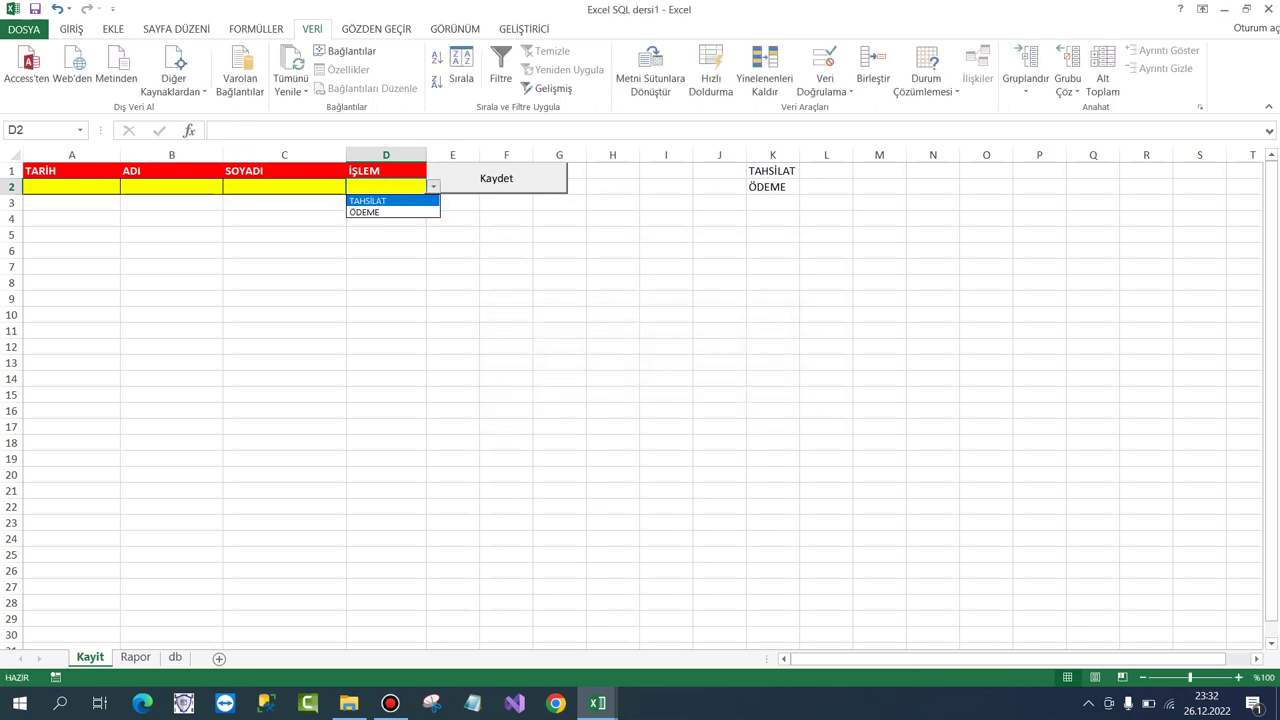
key("Return")
key("Down")
key("Down")
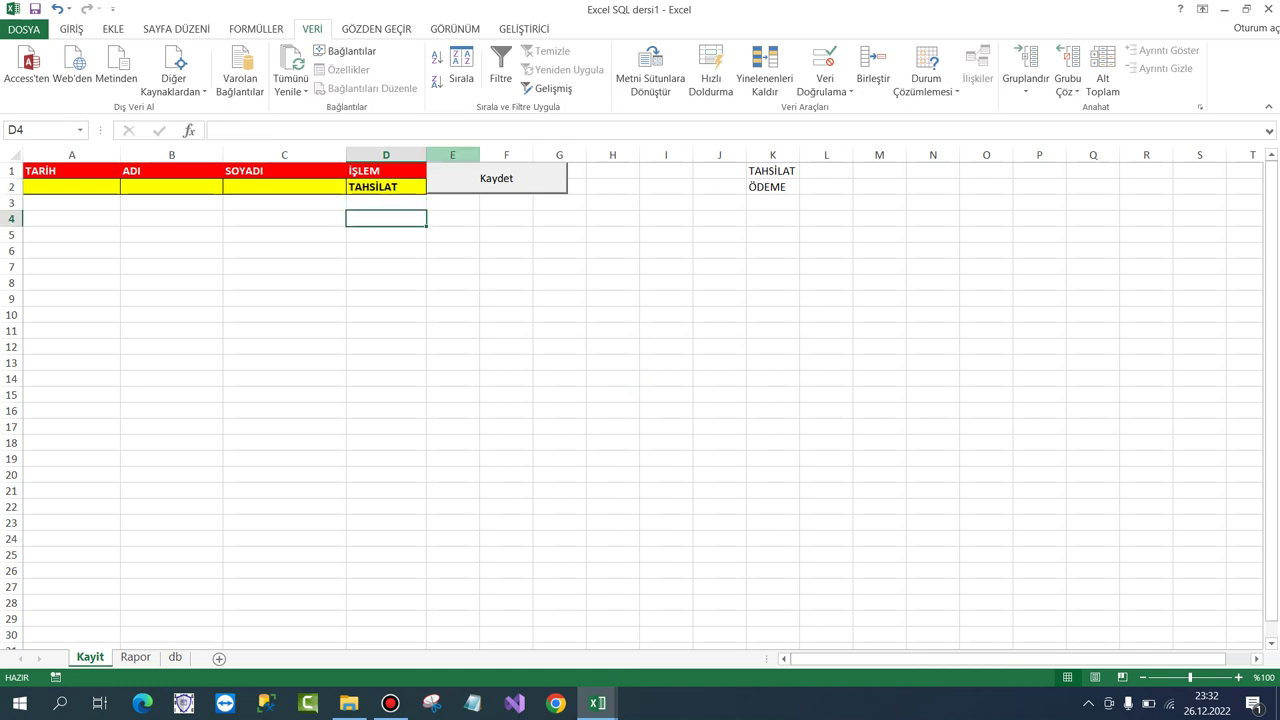
Insert a widened new column E headed TUTAR.
right_click(452, 154)
left_click(480, 268)
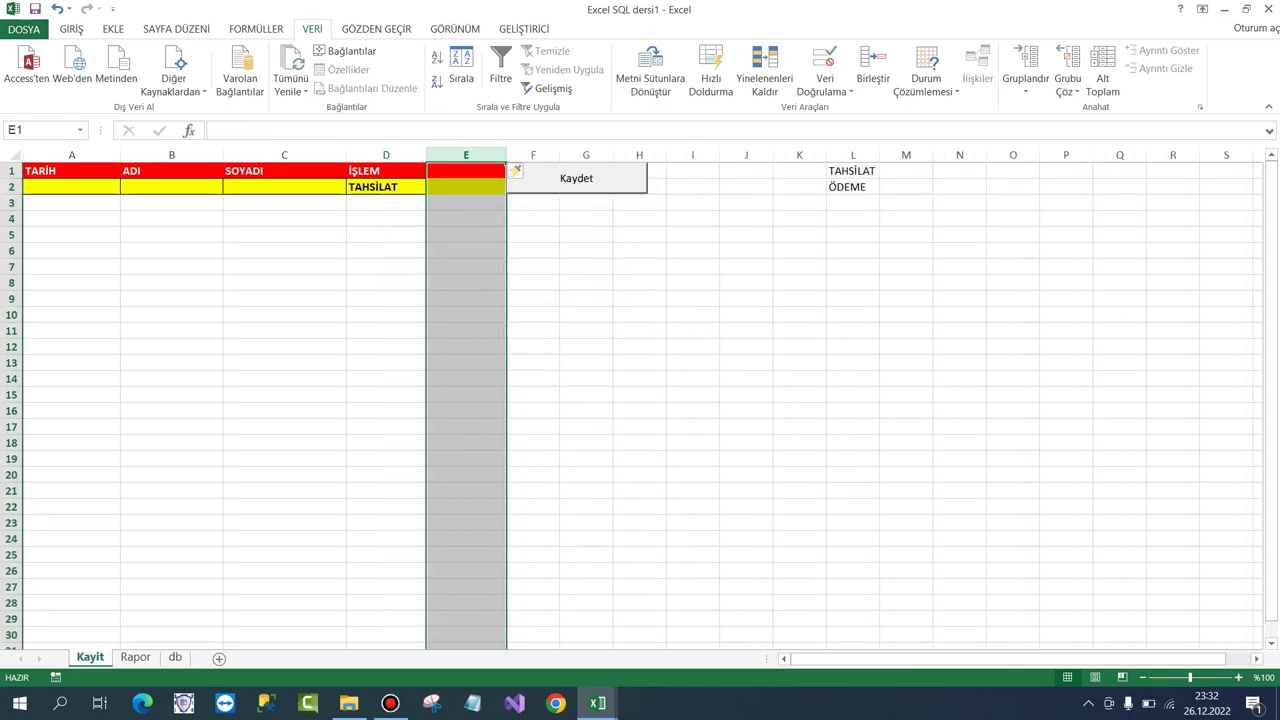
left_click_drag(507, 155, 557, 155)
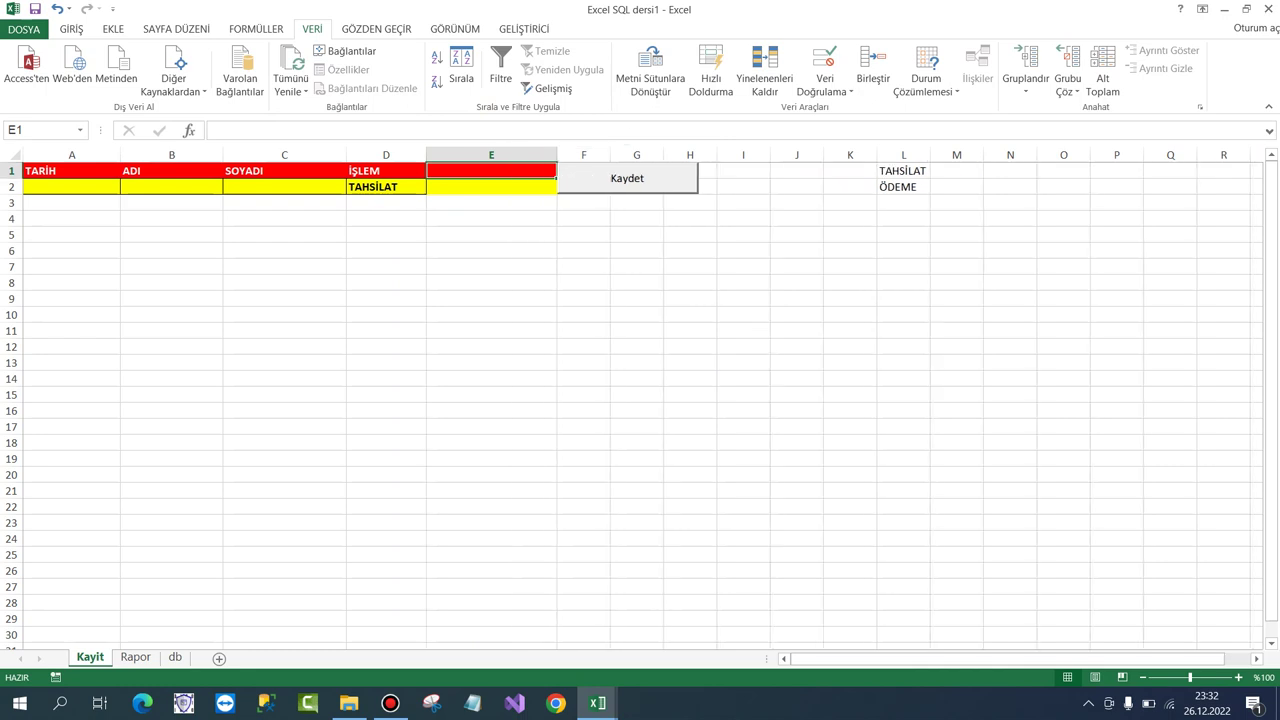
type("tutar")
key("Return")
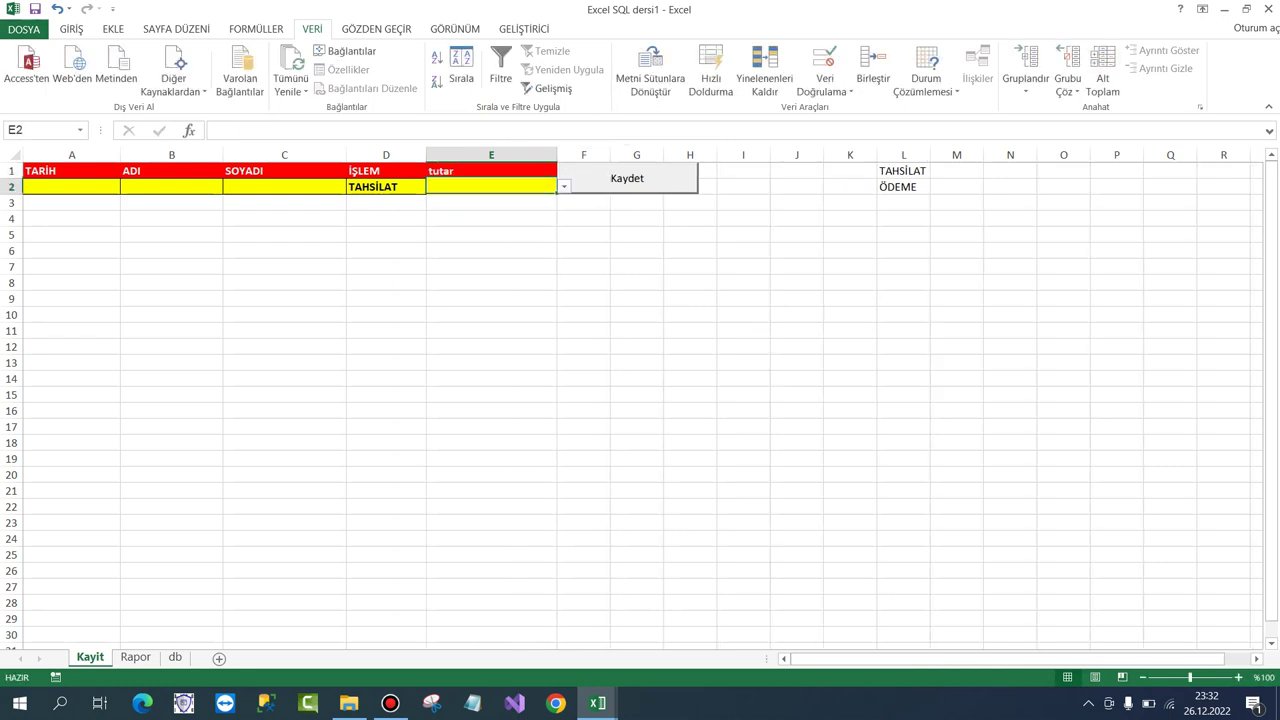
left_click(491, 171)
type("T")
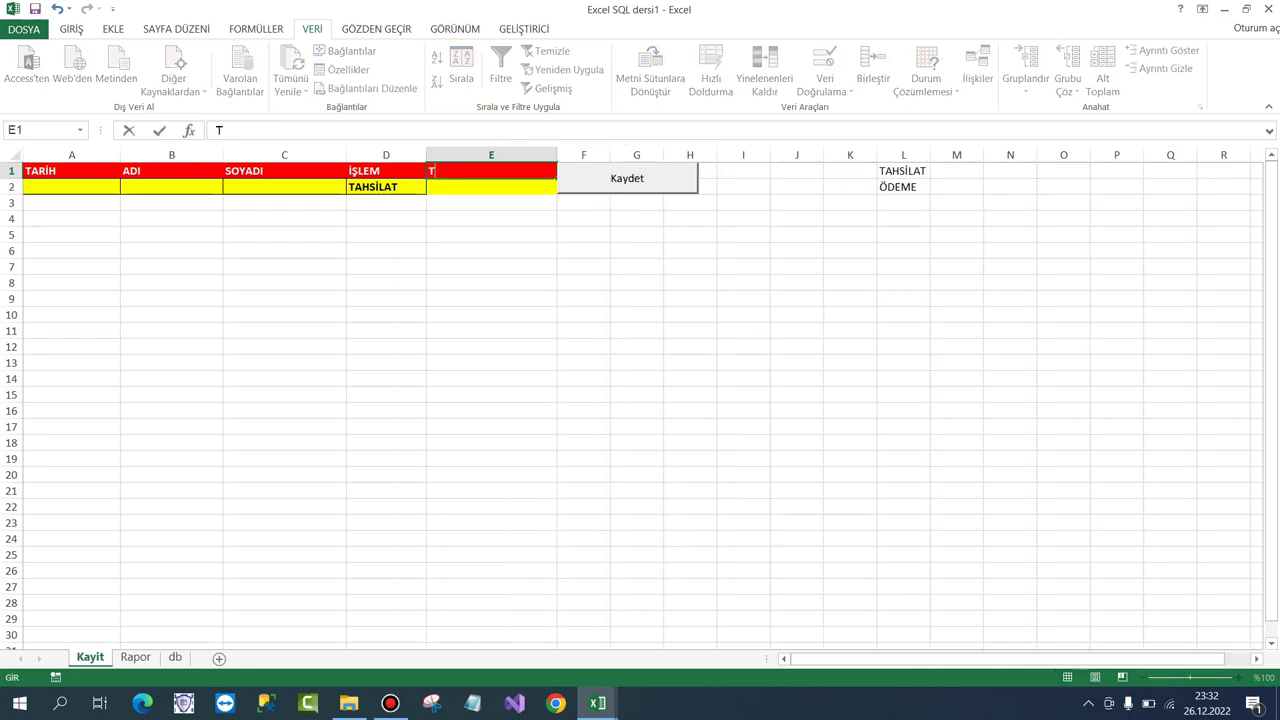
type("UTAR")
key("Return")
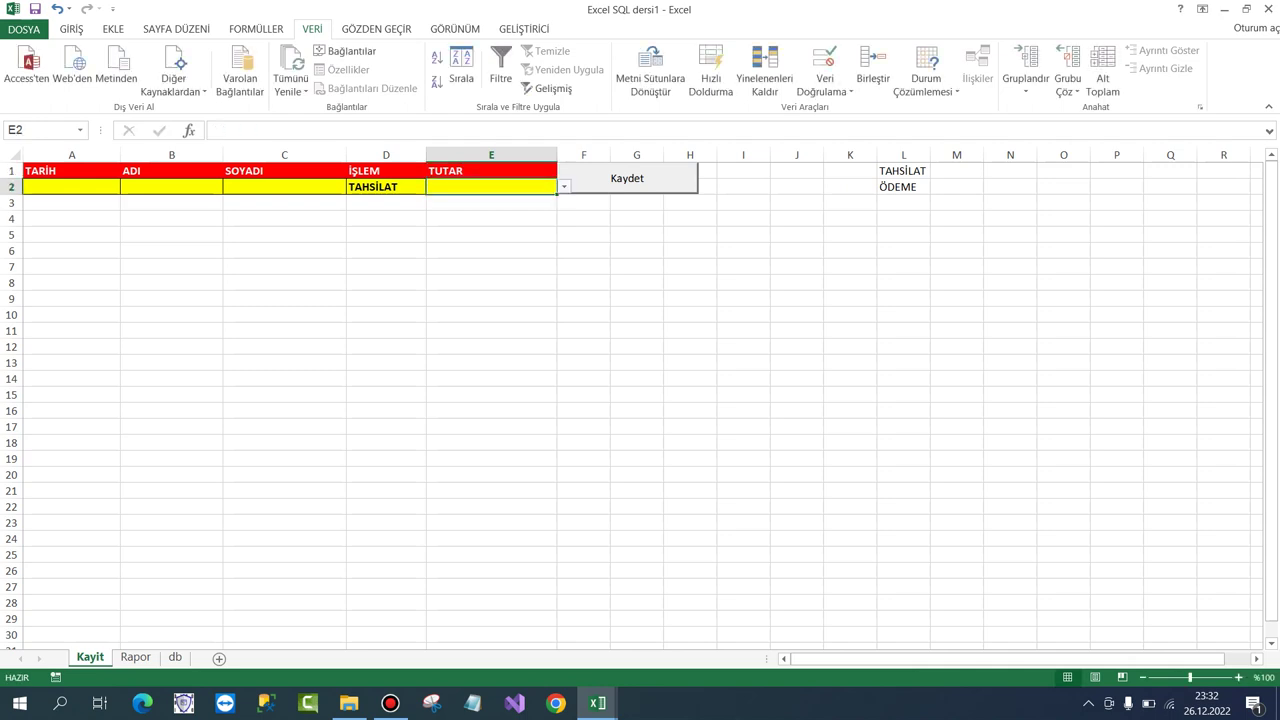
Check the dropdown lists in E2 and D2, keeping TAHSİLAT in D2.
key("alt+Down")
key("Escape")
key("Left")
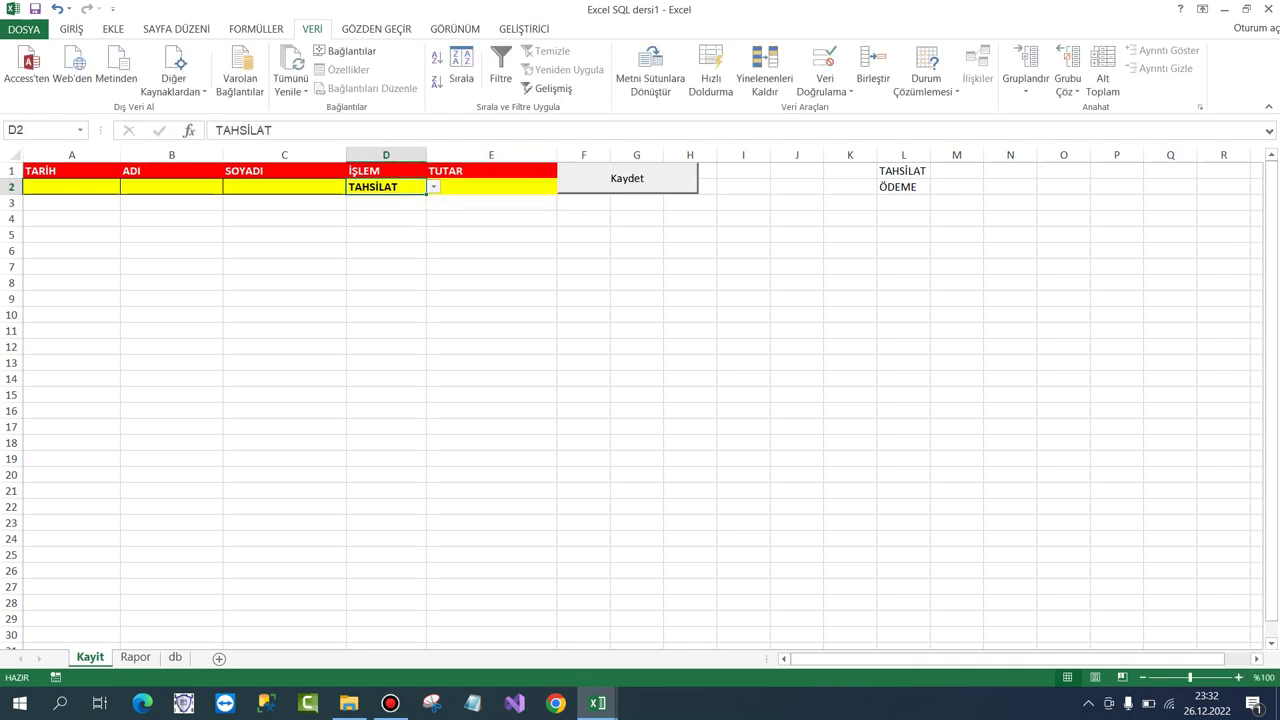
key("alt+Down")
key("Escape")
key("Right")
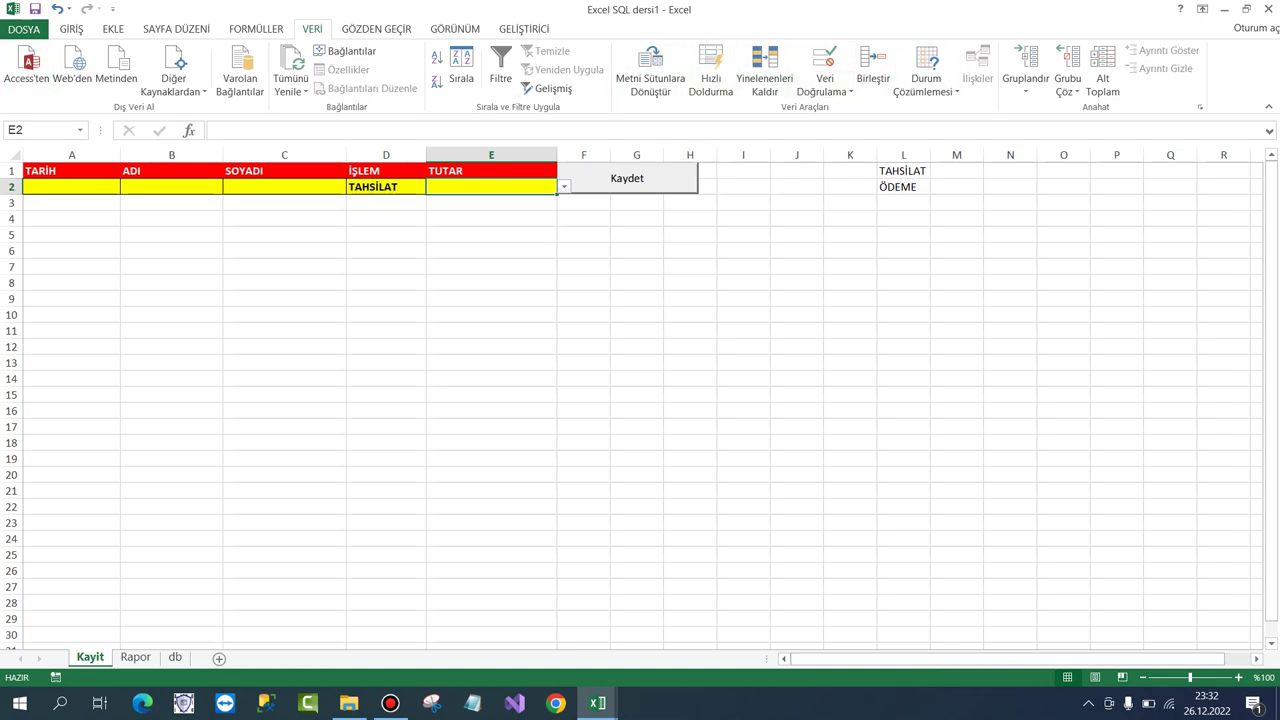
Clear E2's inherited formatting and paint B2's yellow entry fill onto E2.
left_click(71, 28)
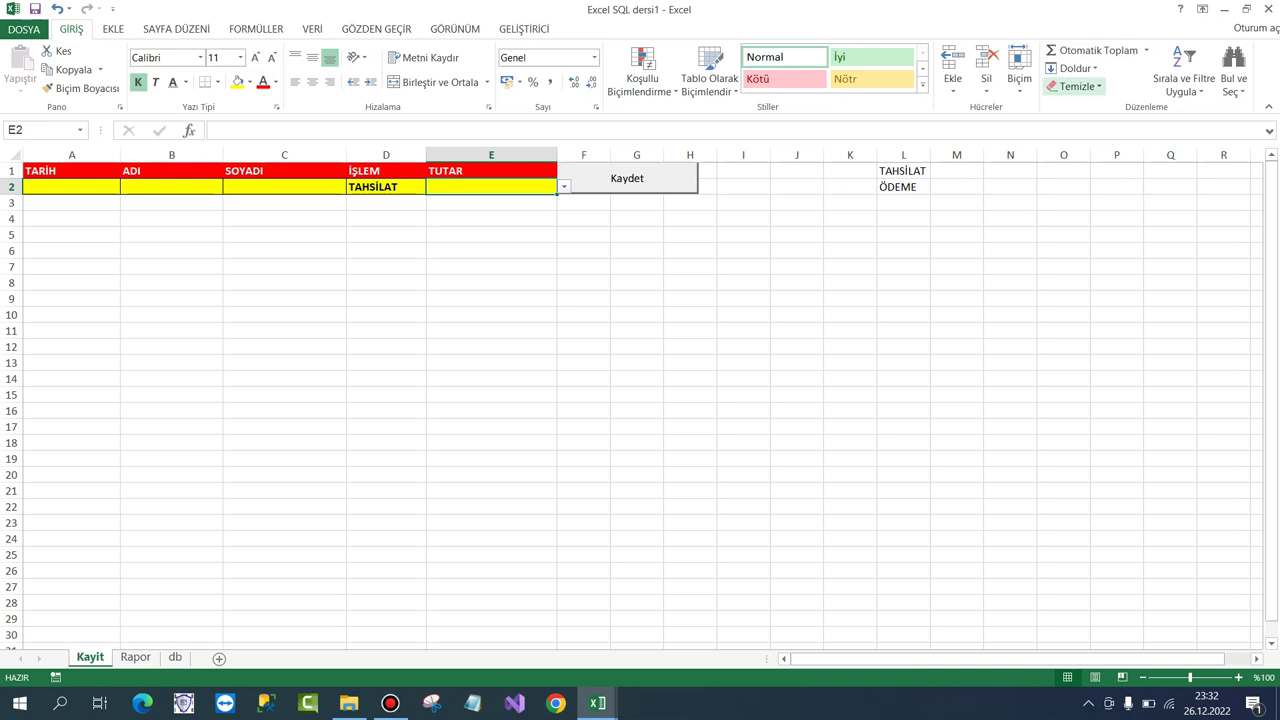
left_click(1072, 86)
key("Escape")
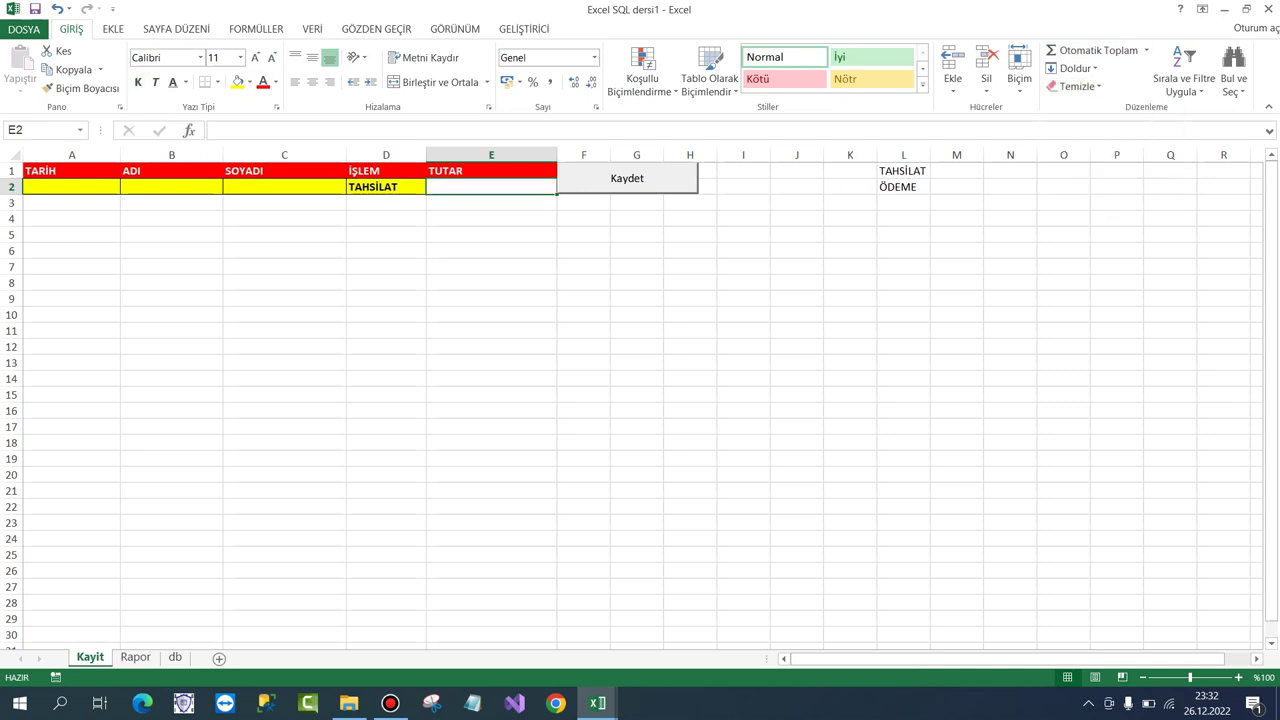
left_click(690, 219)
left_click(386, 187)
left_click(491, 187)
left_click(171, 187)
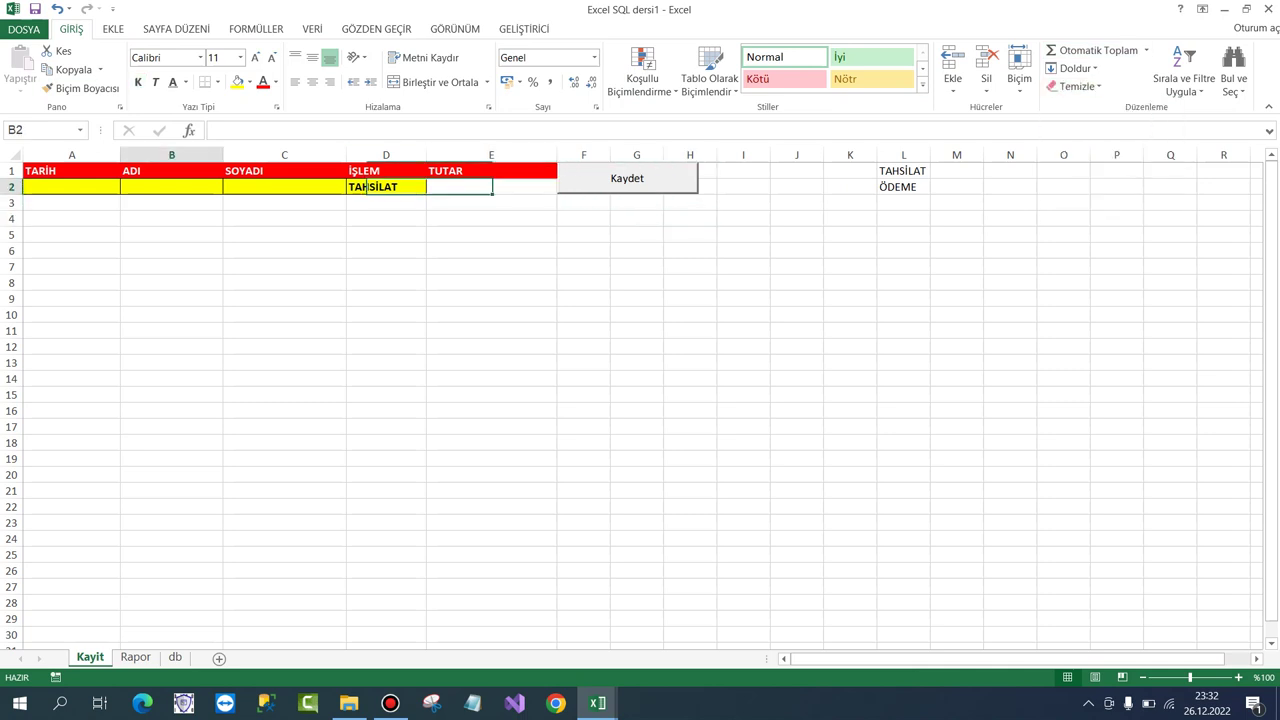
left_click(80, 88)
left_click(491, 187)
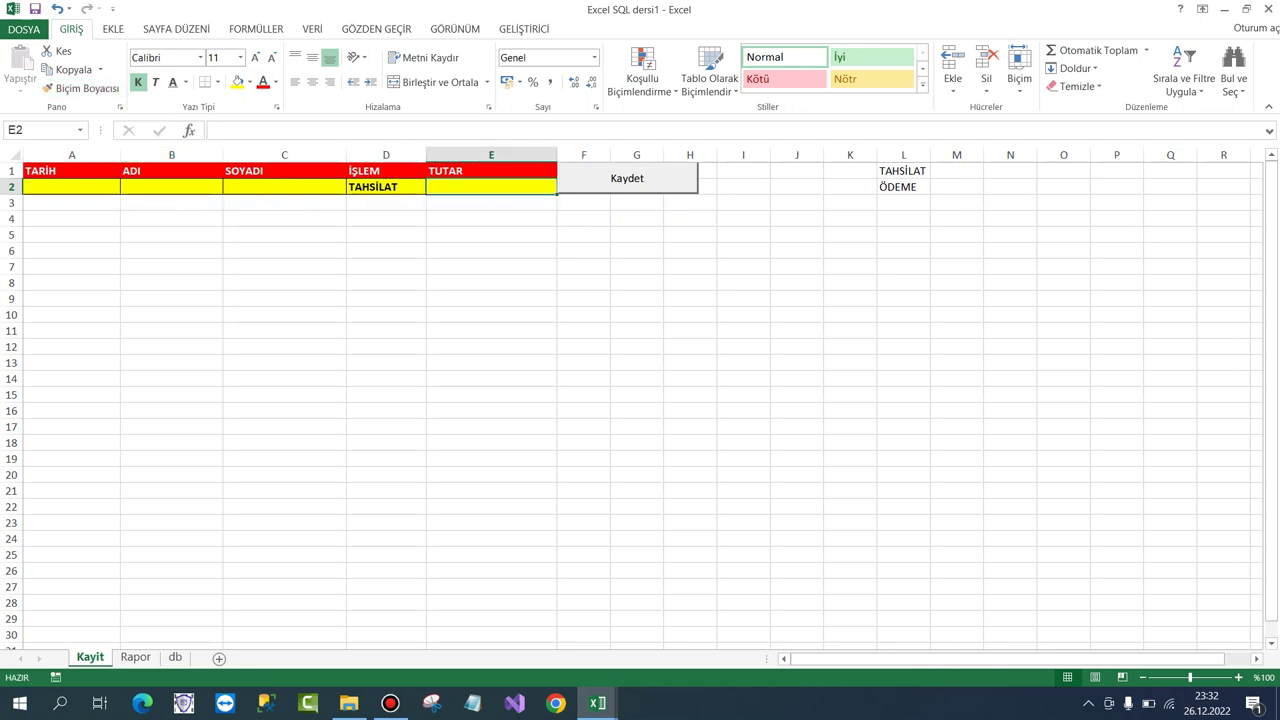
left_click(491, 219)
left_click(491, 187)
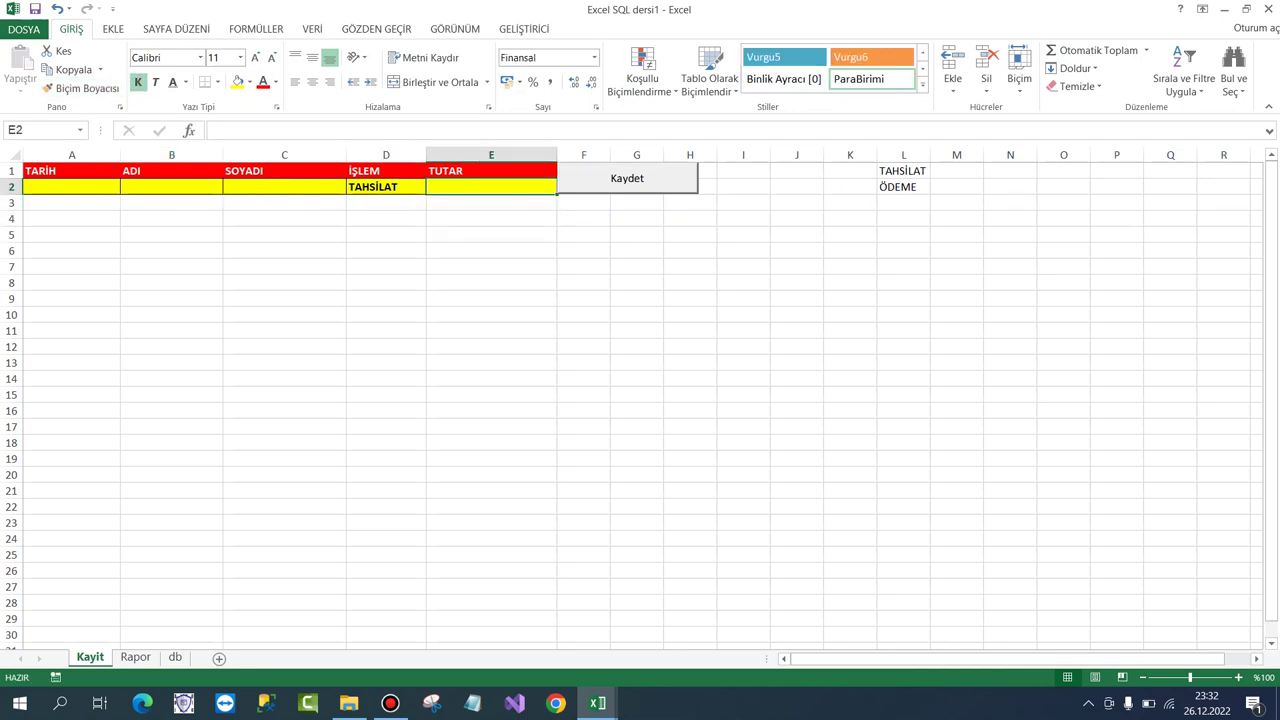
left_click(491, 219)
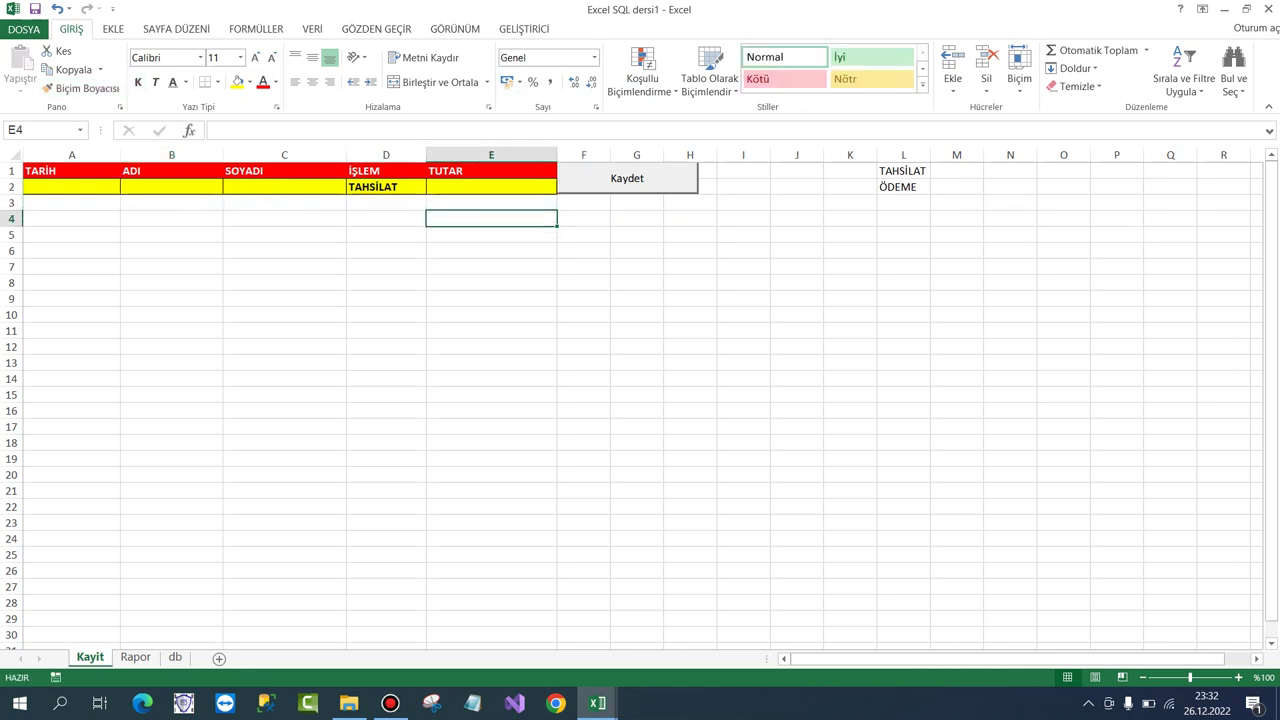
Delete the TAHSİLAT value from D2, then switch to the db sheet.
left_click(386, 187)
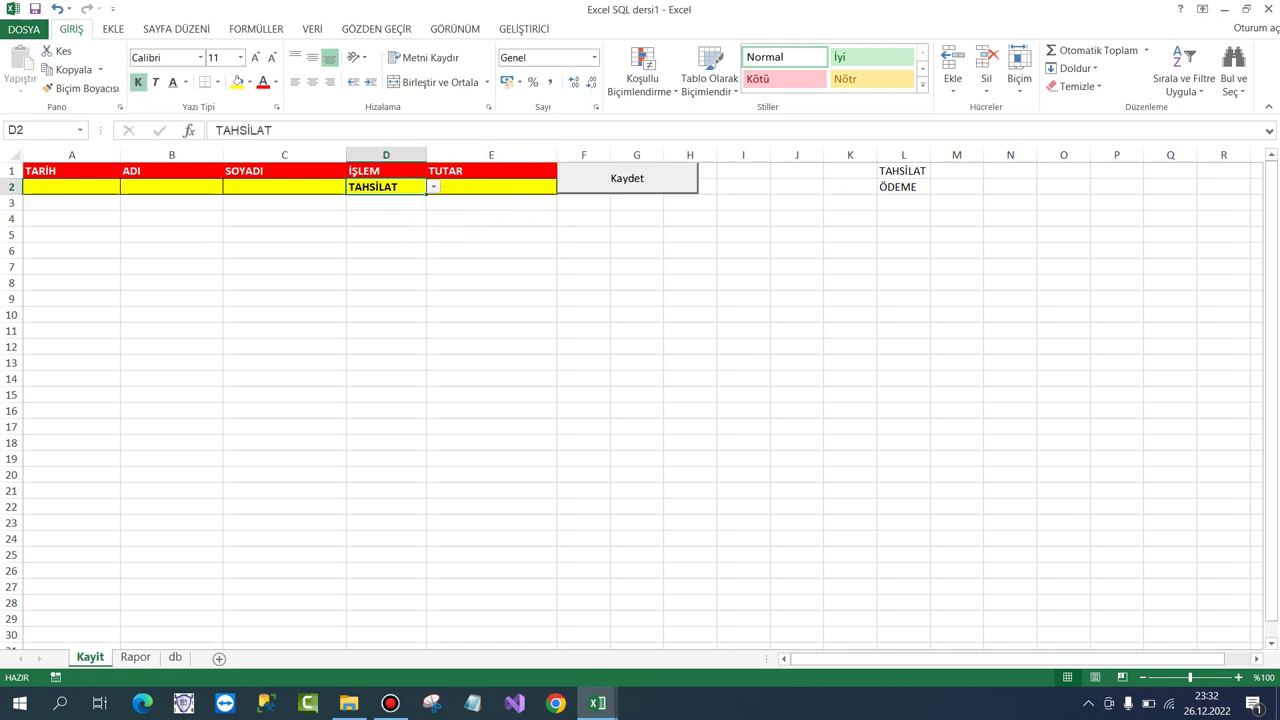
key("Delete")
key("Down")
key("Down")
key("Down")
left_click(71, 187)
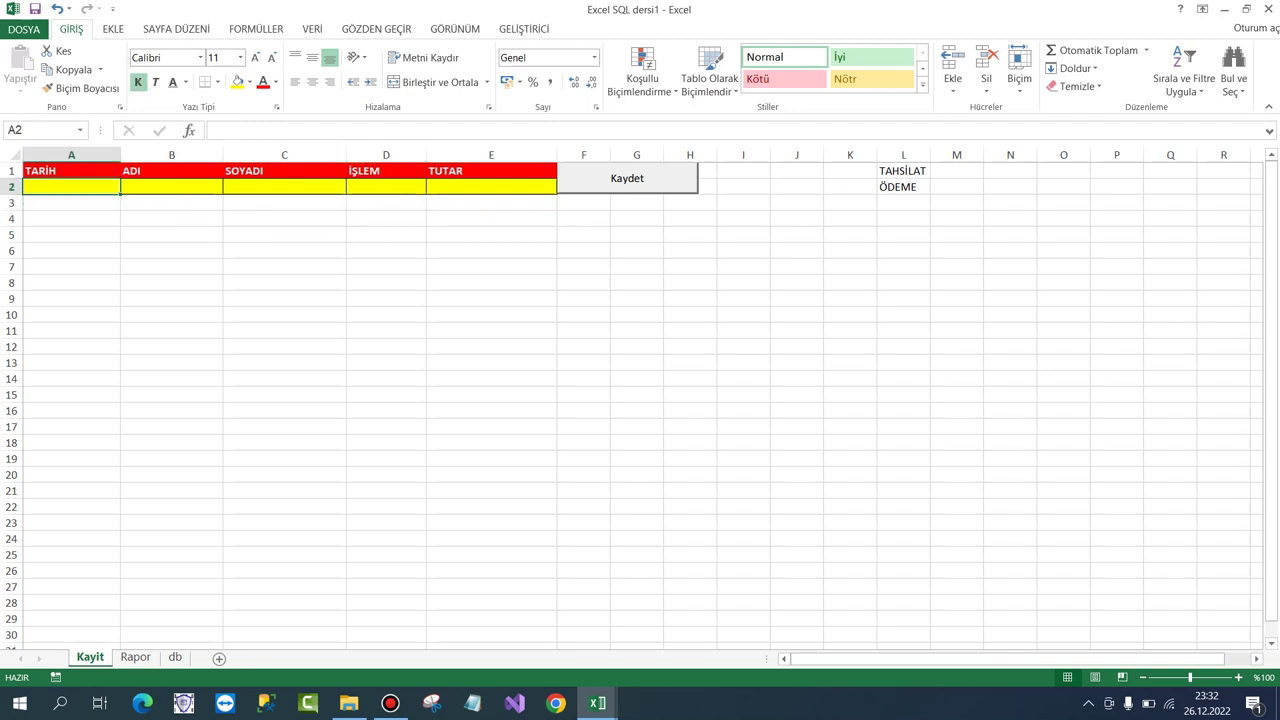
key("Tab")
key("Tab")
key("Tab")
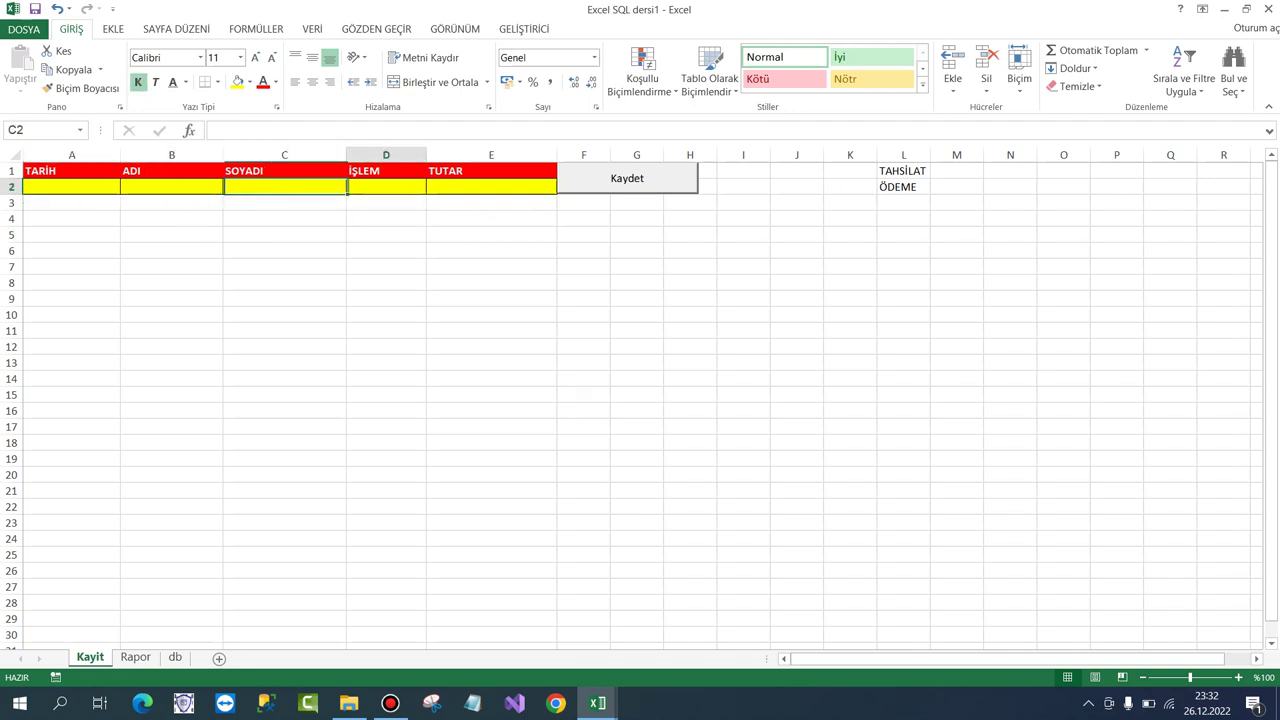
key("Tab")
key("Down")
key("Down")
key("Down")
key("Down")
left_click(191, 627)
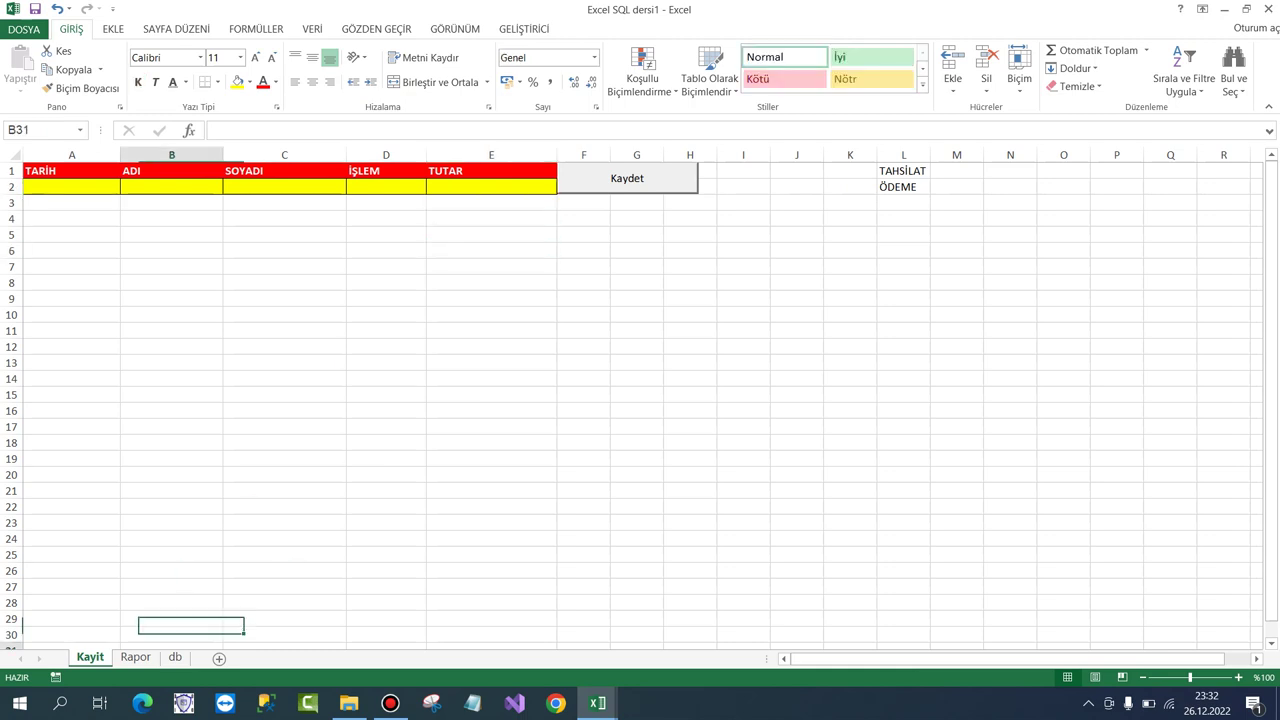
left_click(175, 657)
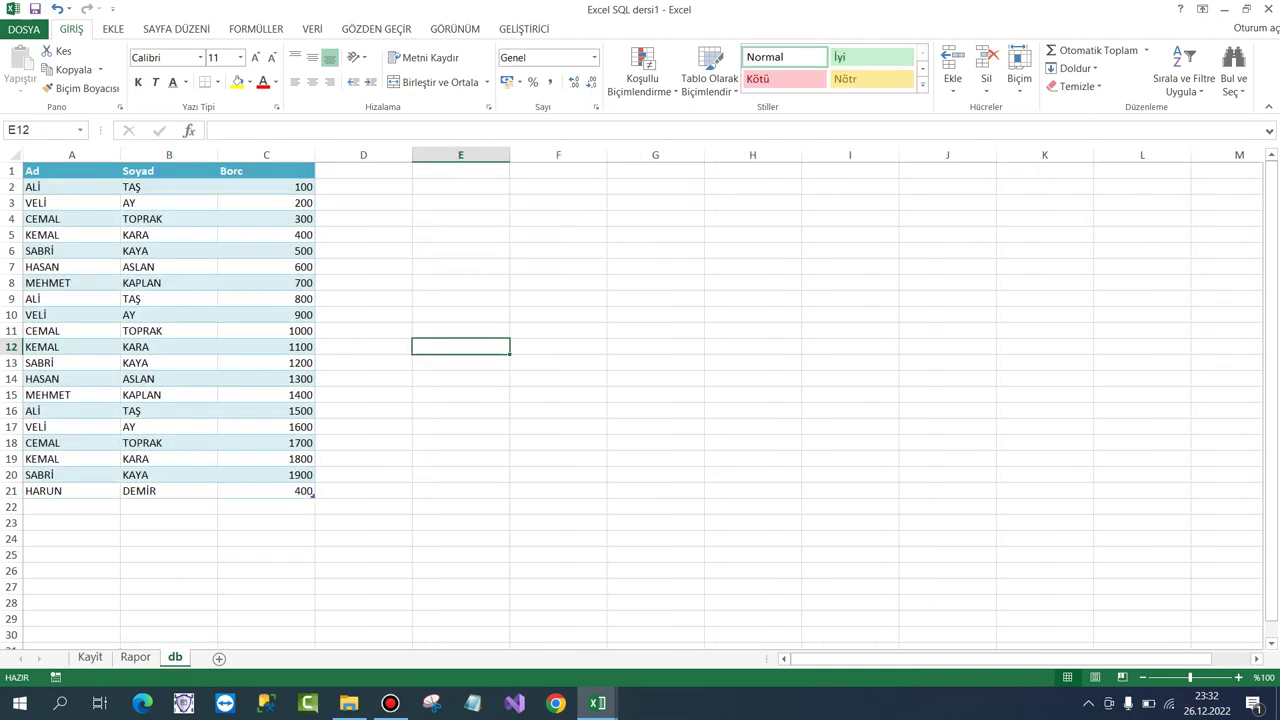
Extend the db header with extra Borc columns and shift the Ad/Soyad/Borc data one column right.
left_click(266, 171)
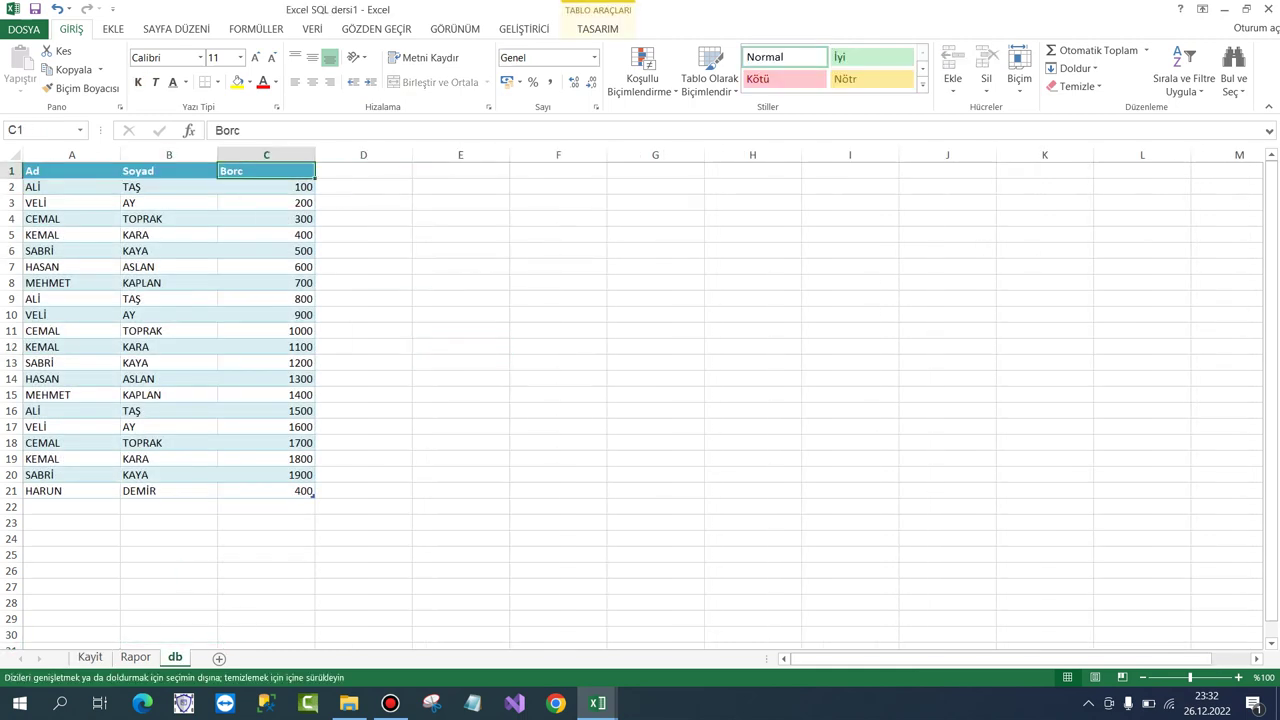
left_click_drag(314, 178, 433, 174)
left_click(363, 234)
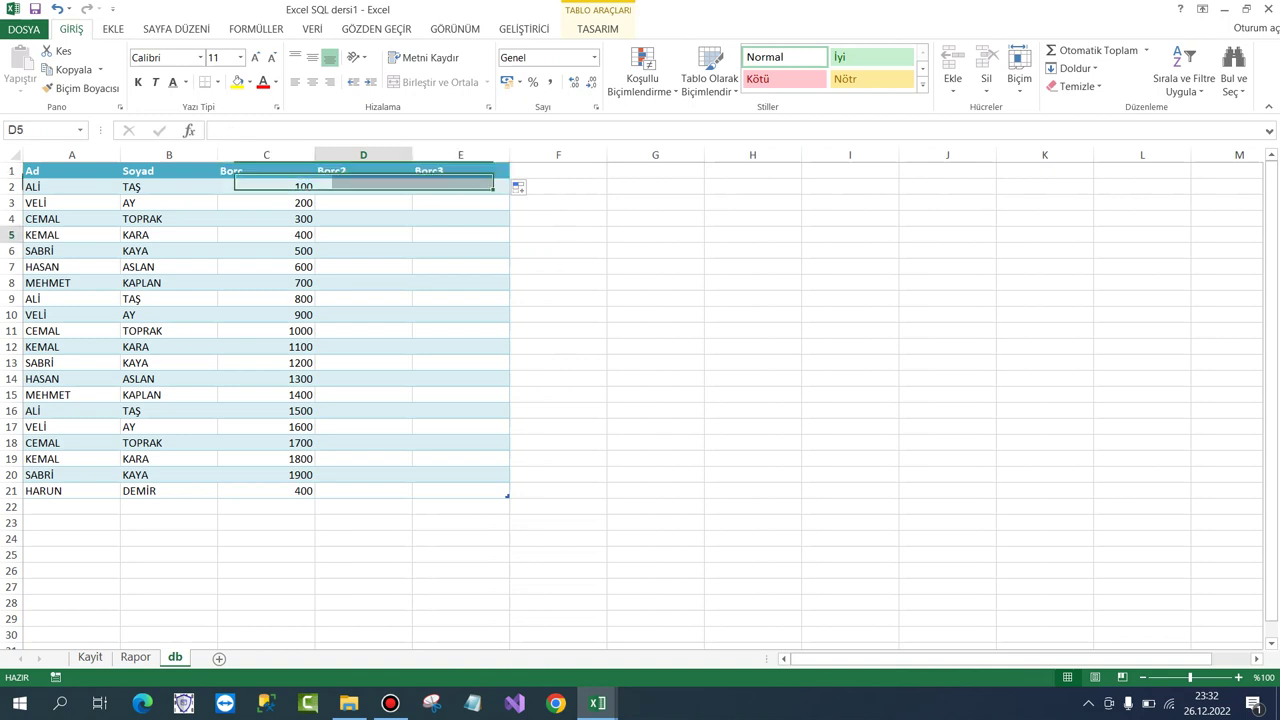
mouse_move(40, 186)
left_mouse_down()
mouse_move(290, 490)
mouse_move(397, 497)
left_mouse_up()
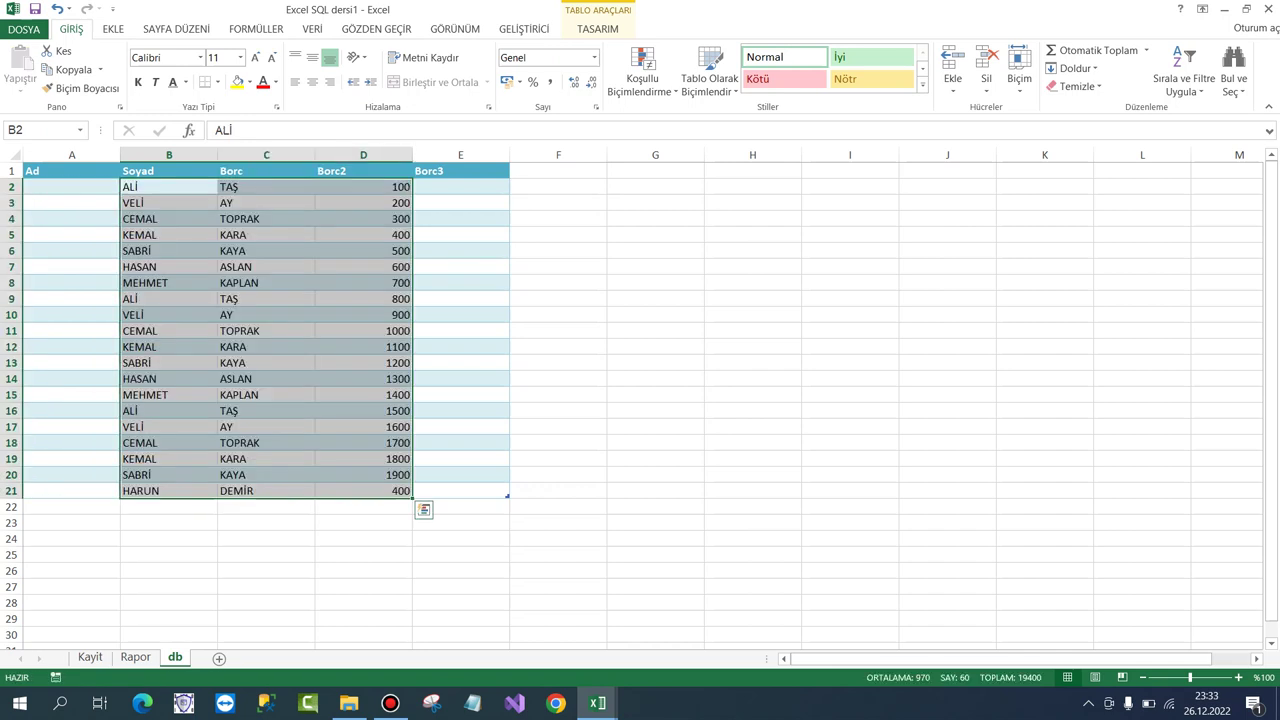
left_click(460, 164)
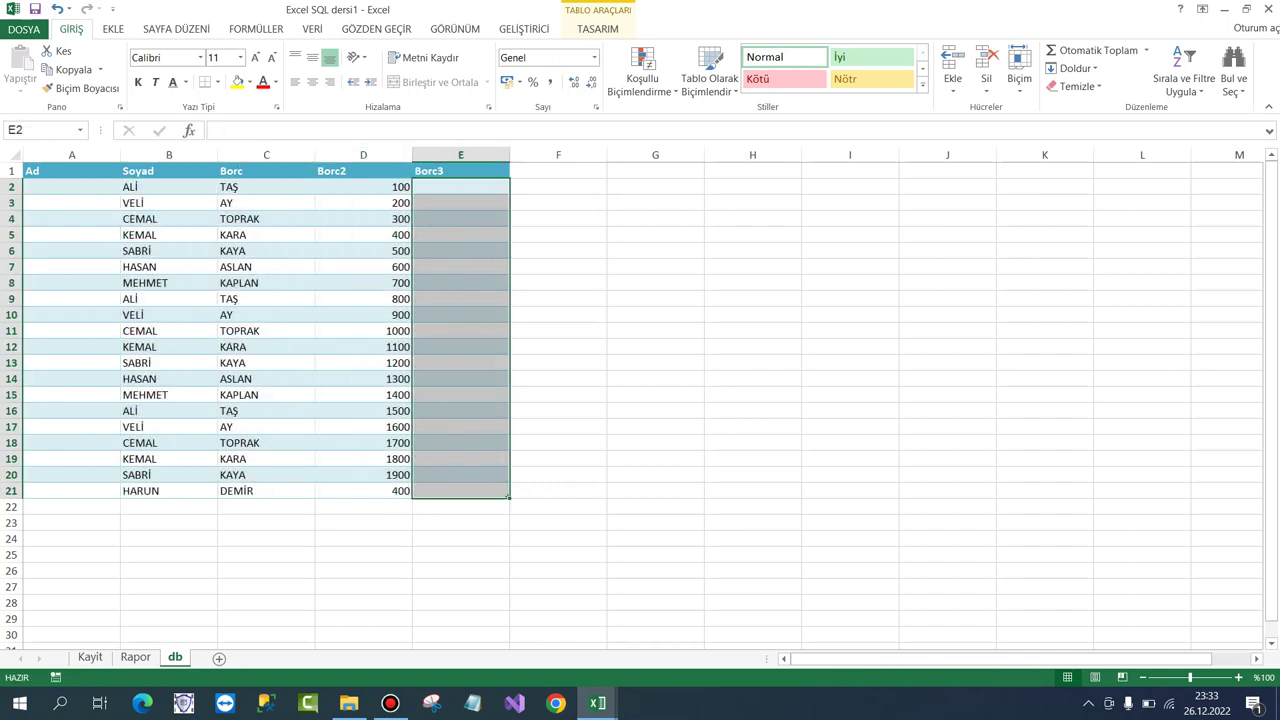
left_click(460, 171)
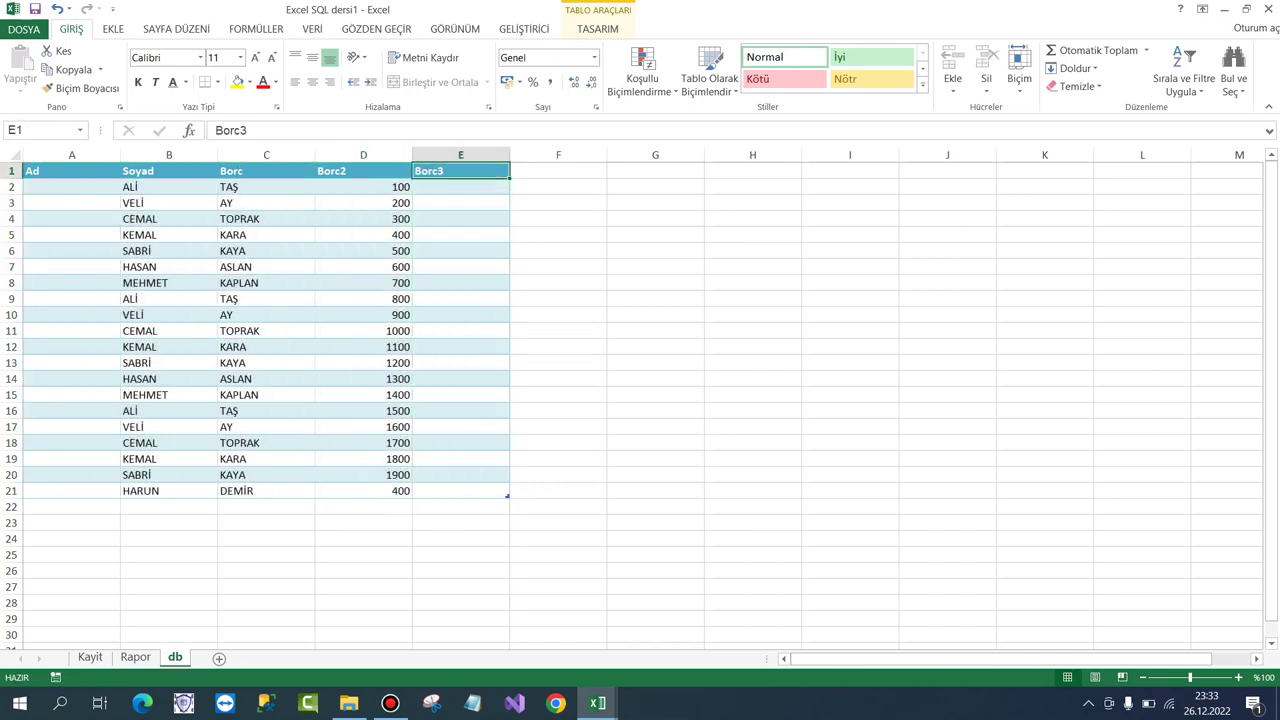
left_click_drag(509, 177, 560, 172)
left_click(460, 187)
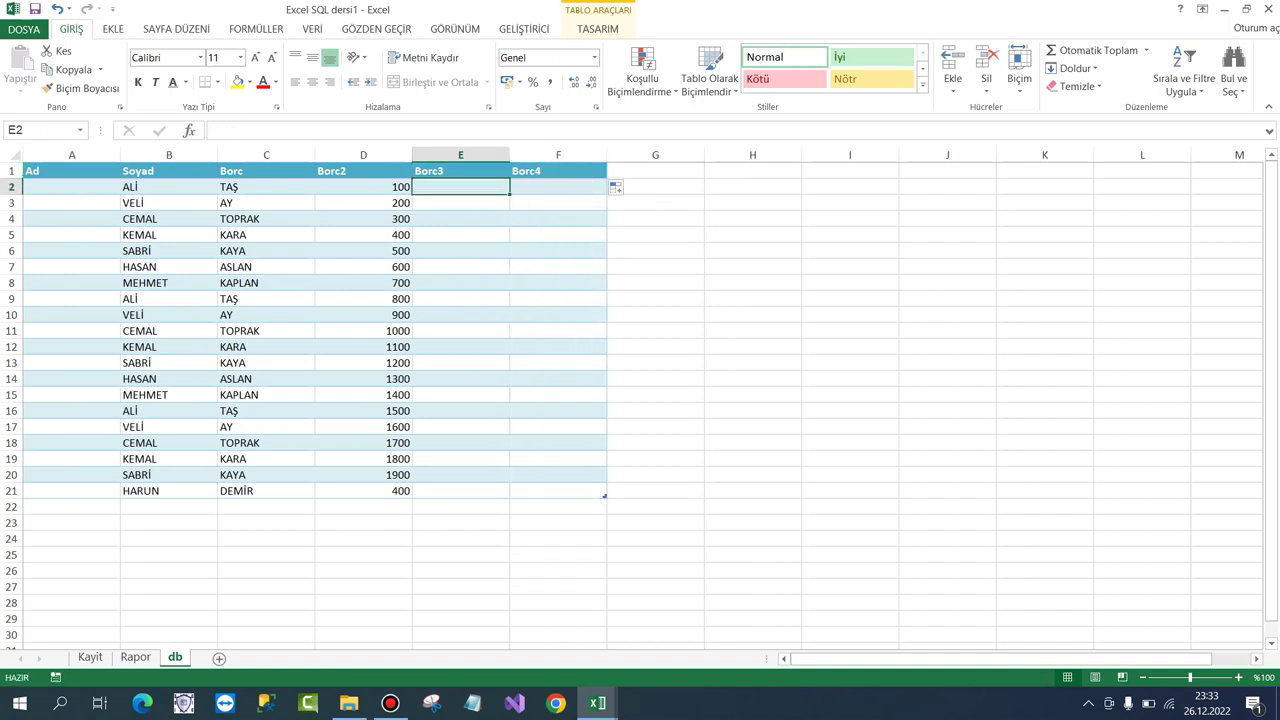
left_click(363, 171)
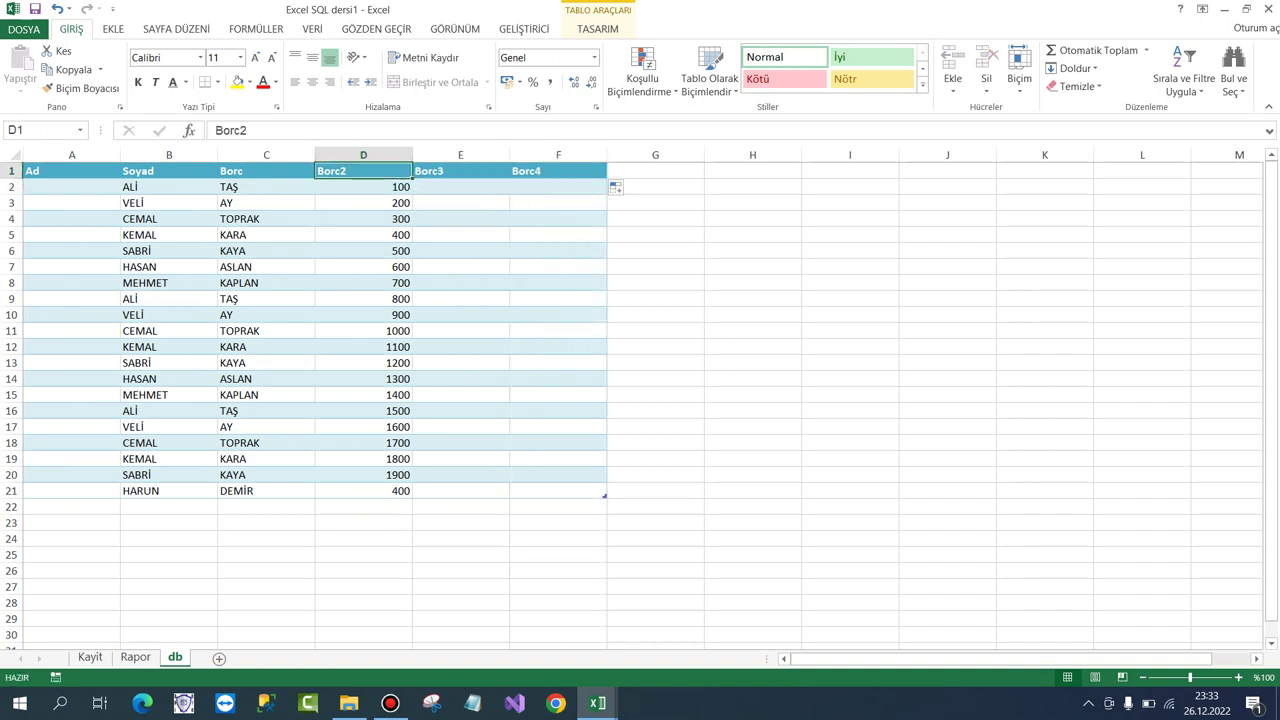
Rename the headers A1:E1 to Tarih, Adı, Soyadı, İşlem Tipi and Tutar.
left_click(71, 171)
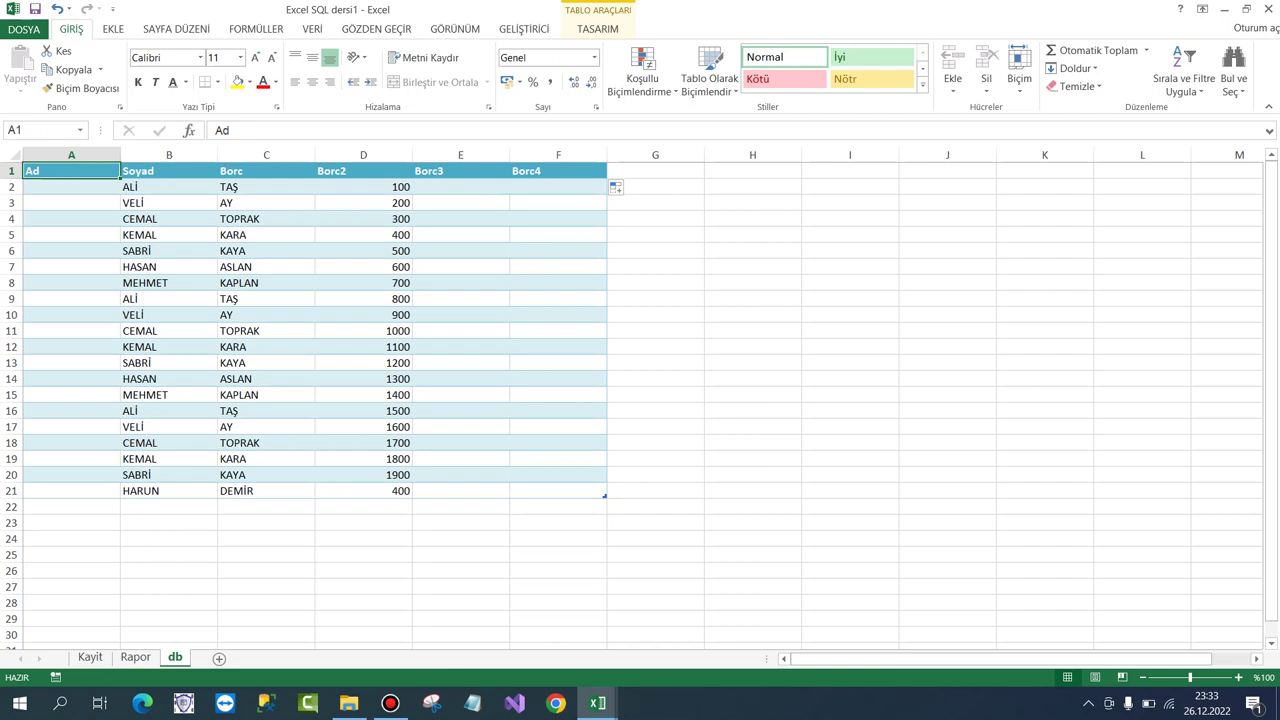
mouse_move(71, 171)
left_mouse_down()
mouse_move(460, 171)
mouse_move(118, 172)
left_mouse_up()
type("Tari")
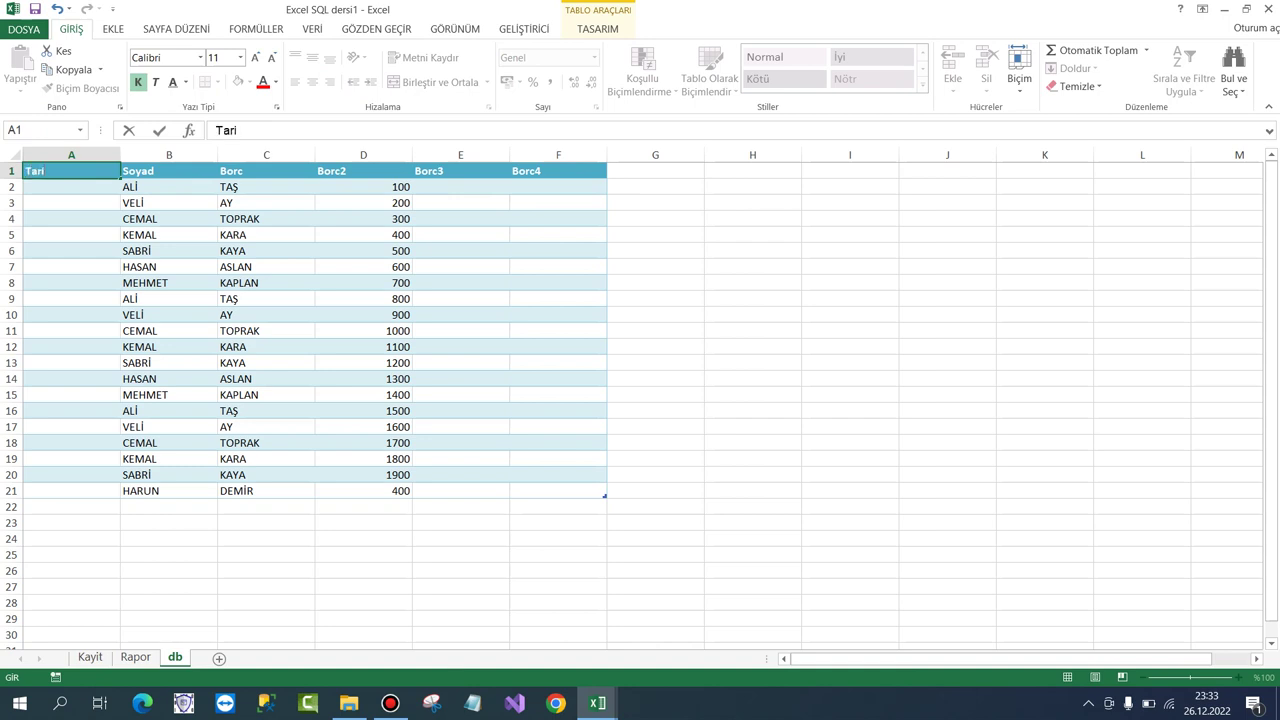
type("h")
key("Tab")
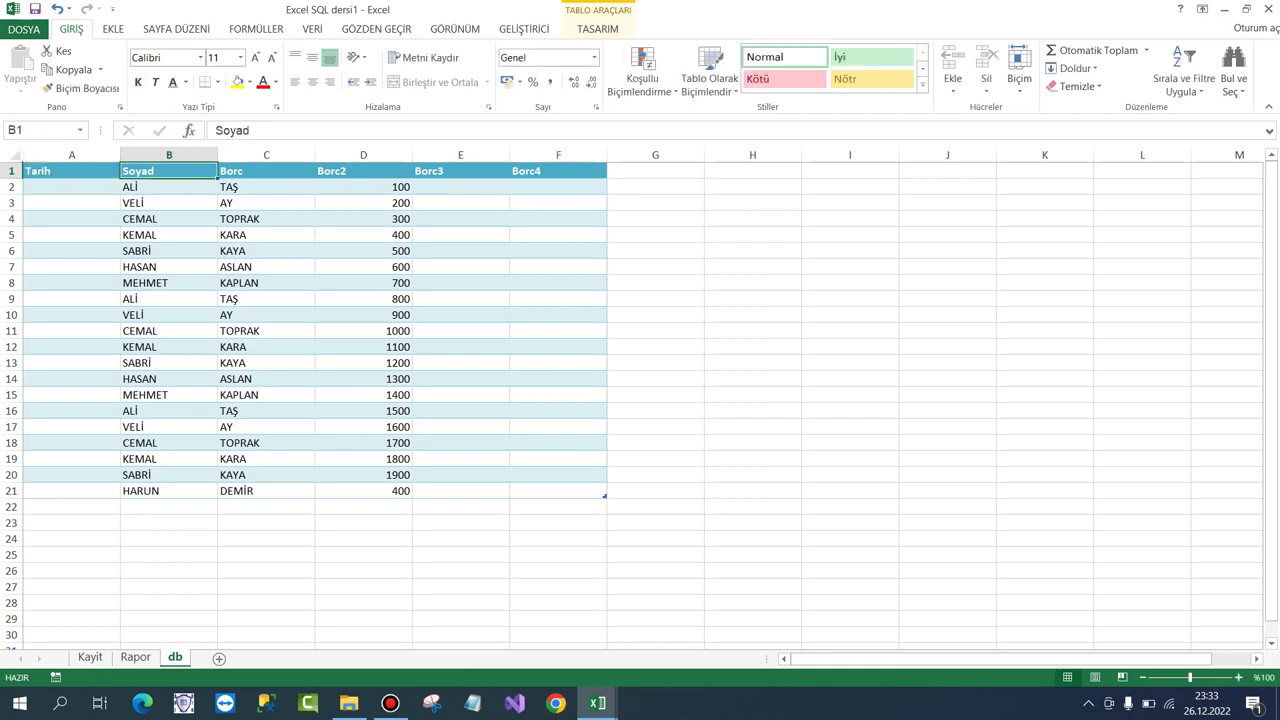
type("Adı")
key("Tab")
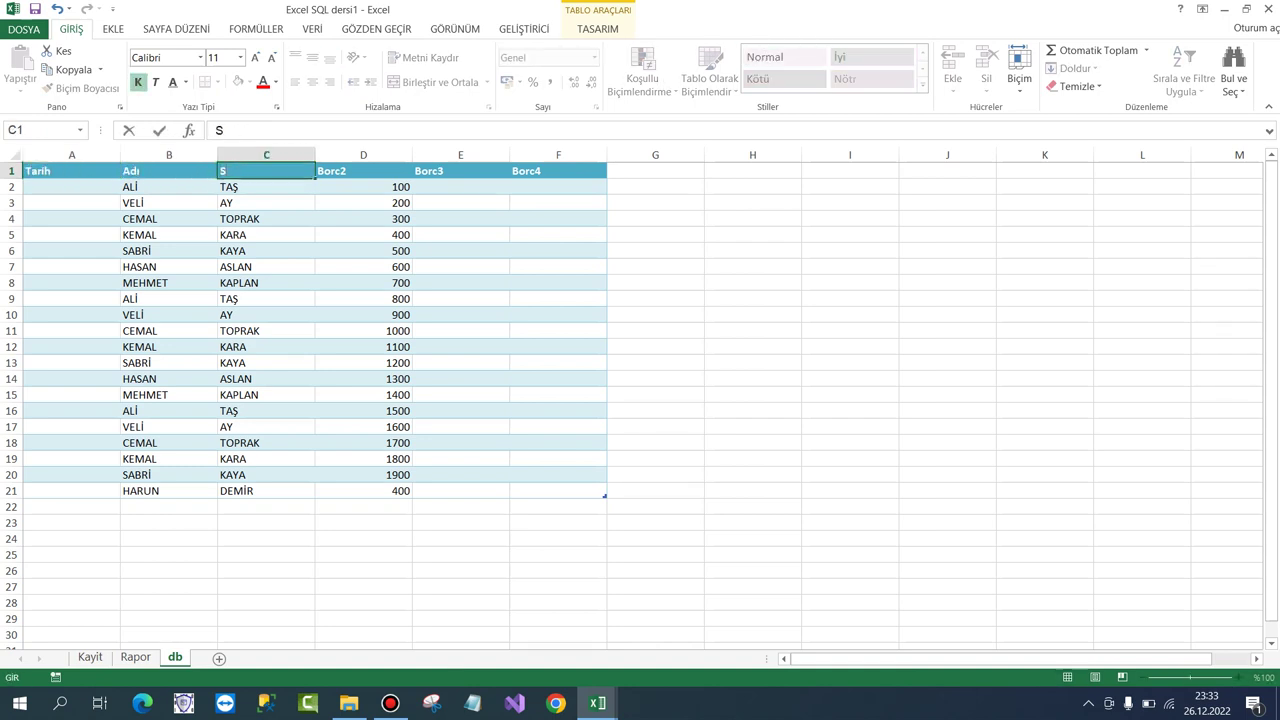
type("Soyadı")
key("Tab")
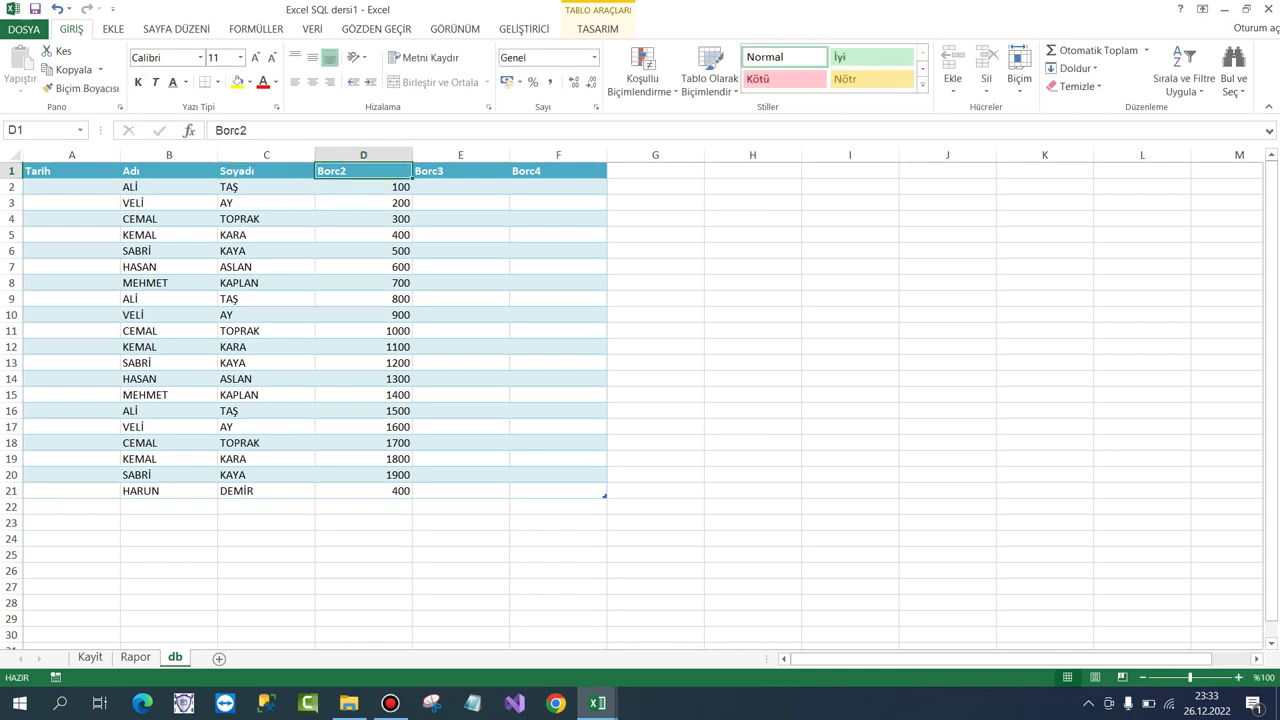
type("İşlem")
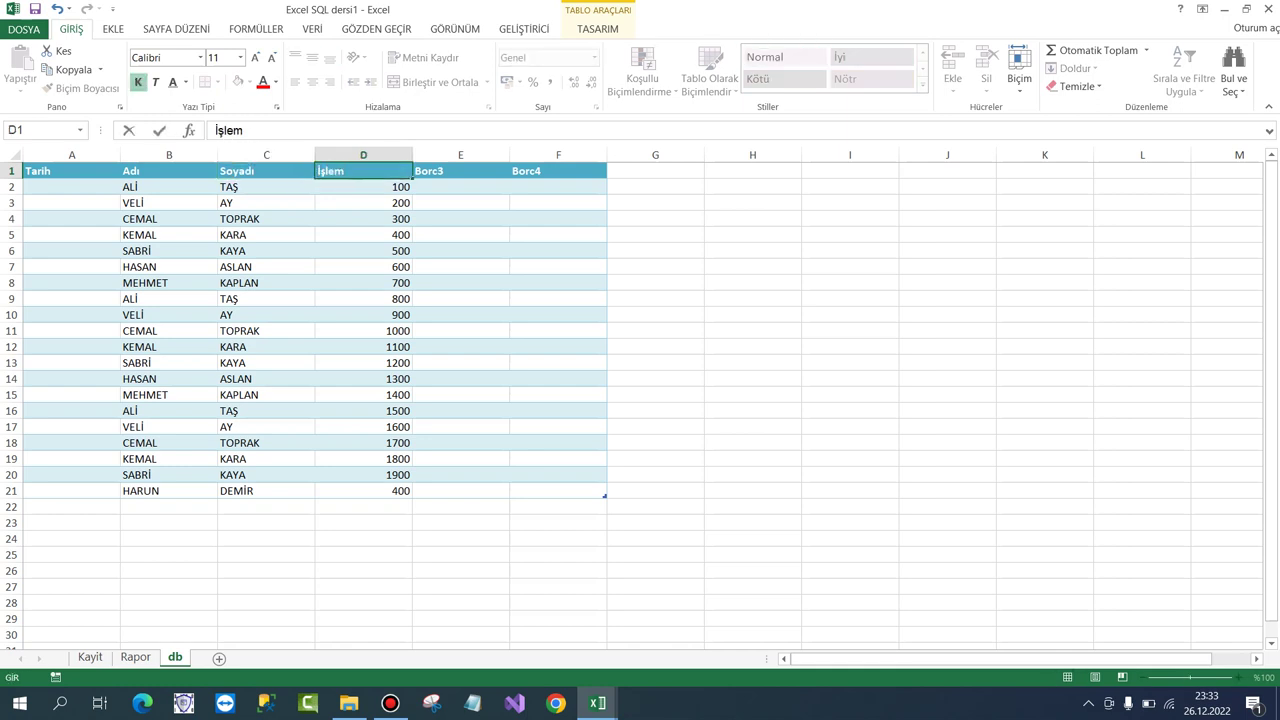
type(" Tipi")
key("Tab")
type("Tu")
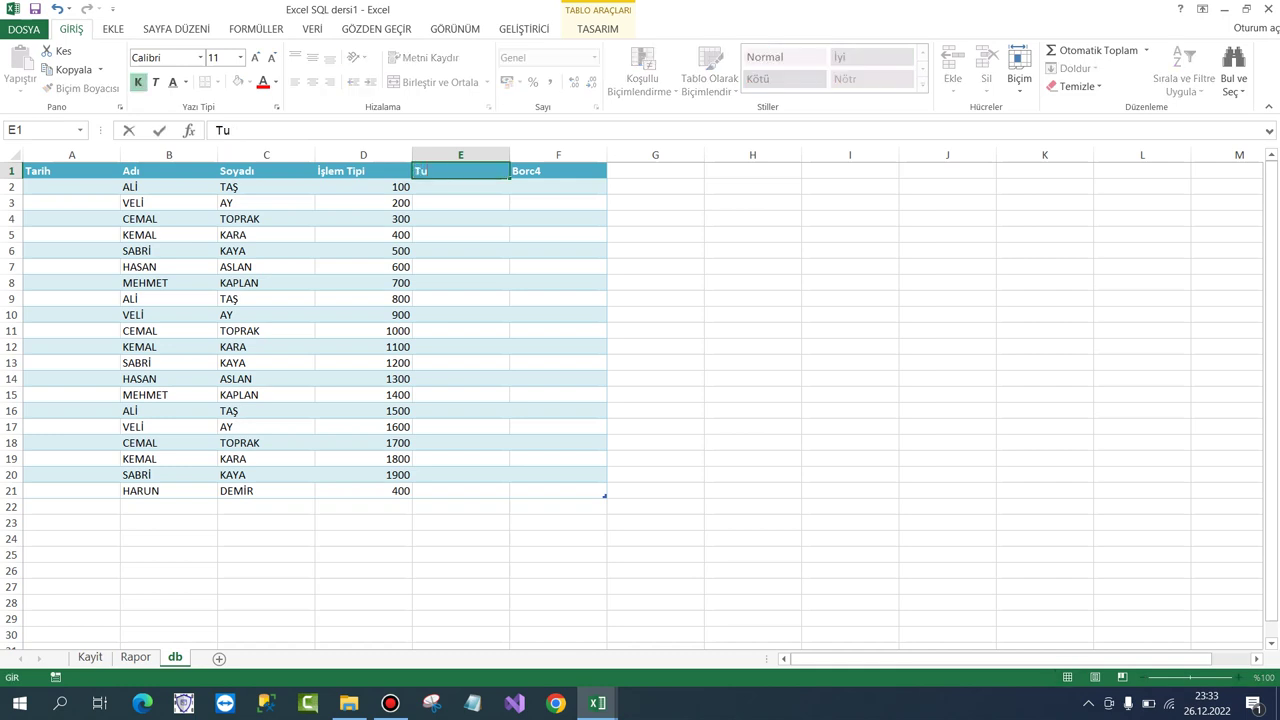
type("tar")
key("Return")
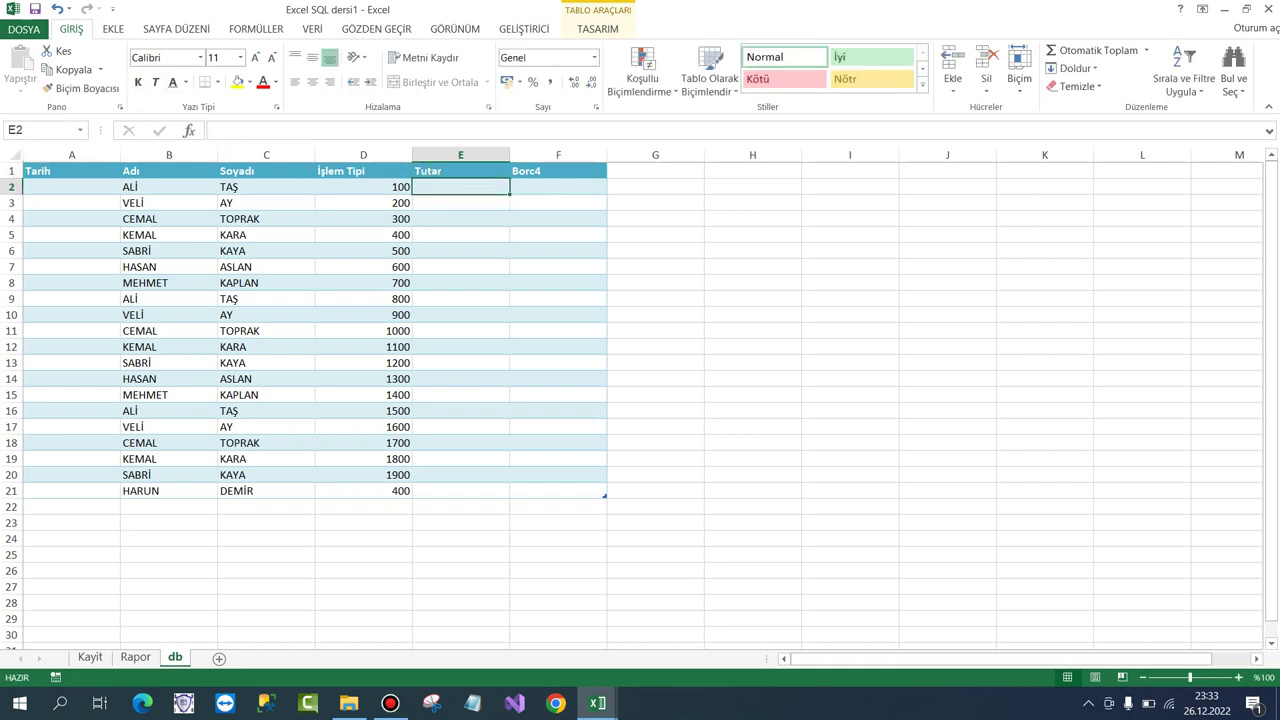
left_click(558, 155)
right_click(558, 155)
Delete the leftover Borc4 column and clear all data from B2:E21.
left_click(590, 288)
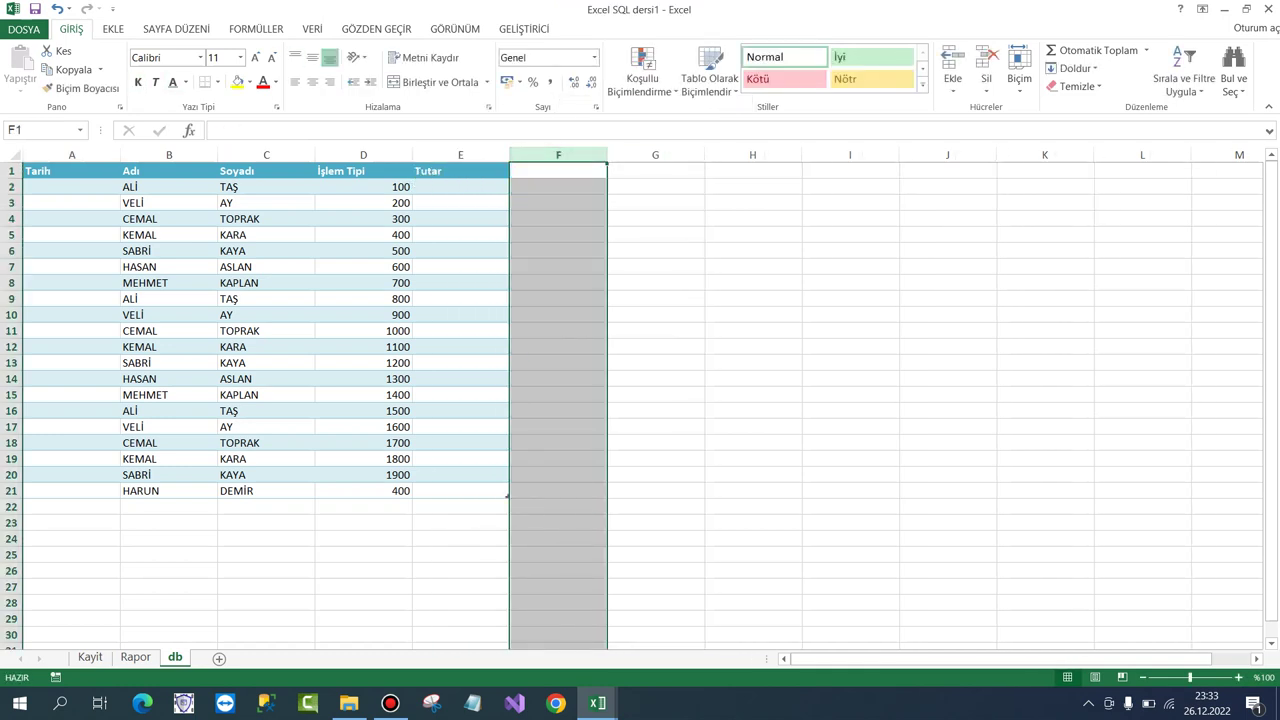
left_click(558, 234)
mouse_move(169, 187)
left_mouse_down()
mouse_move(460, 395)
mouse_move(460, 491)
left_mouse_up()
key("Delete")
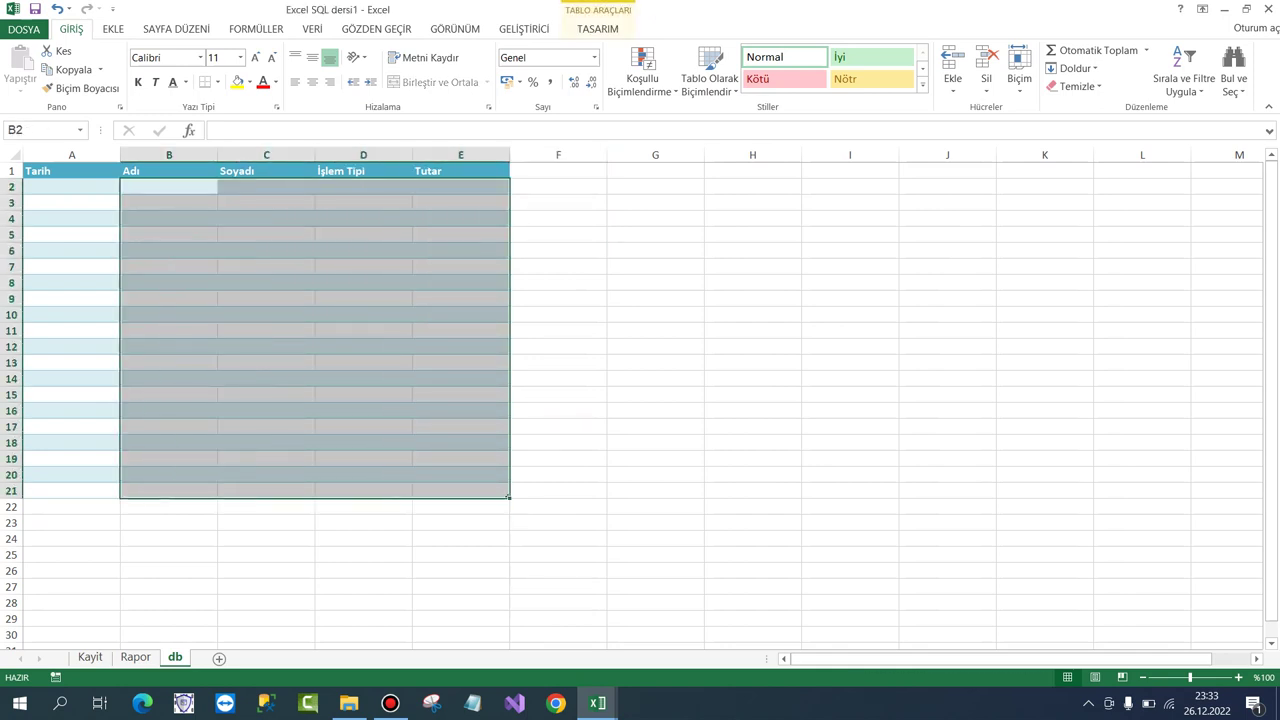
left_click(363, 346)
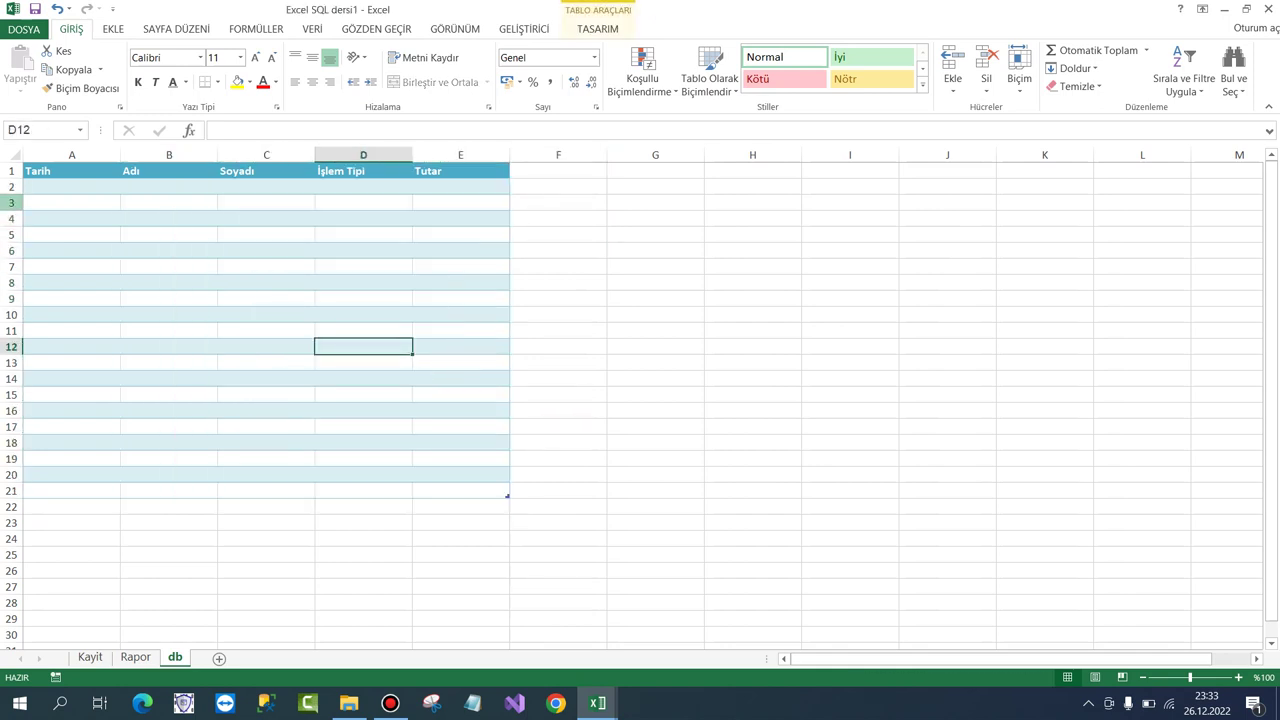
Delete the now-empty table rows 3–22.
left_click_drag(11, 202, 11, 507)
right_click(11, 507)
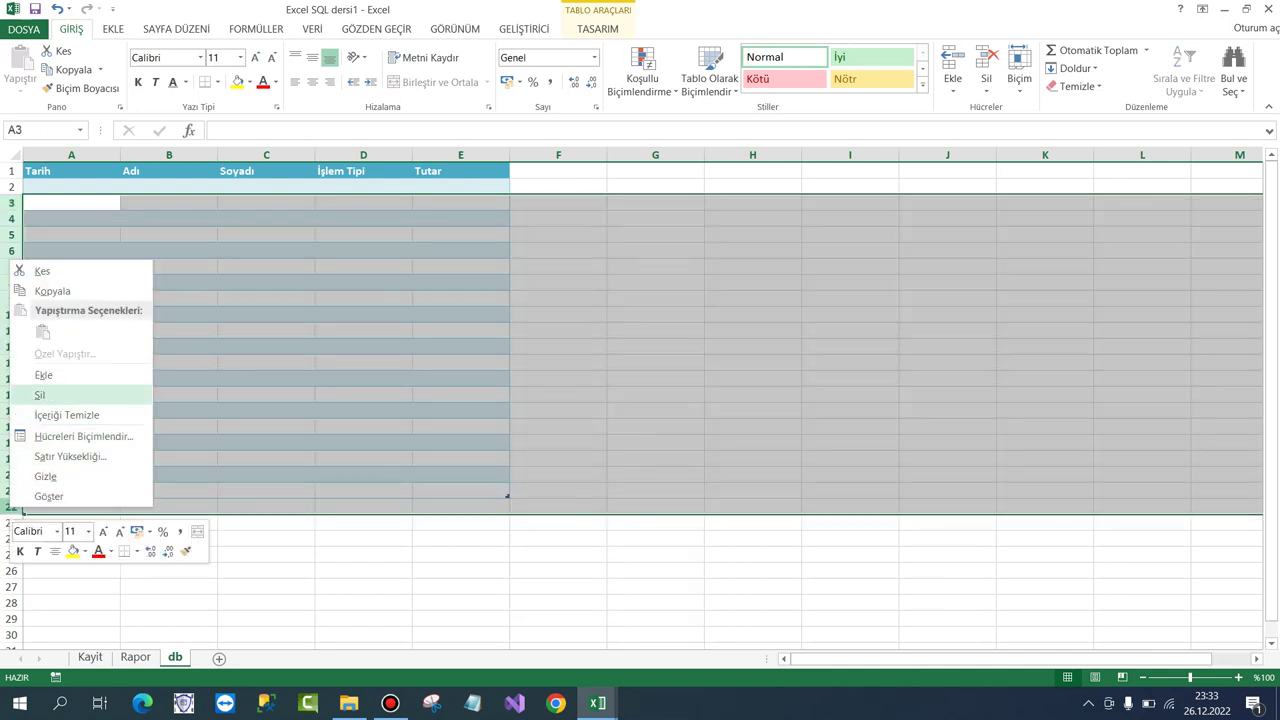
left_click(40, 395)
left_click(215, 266)
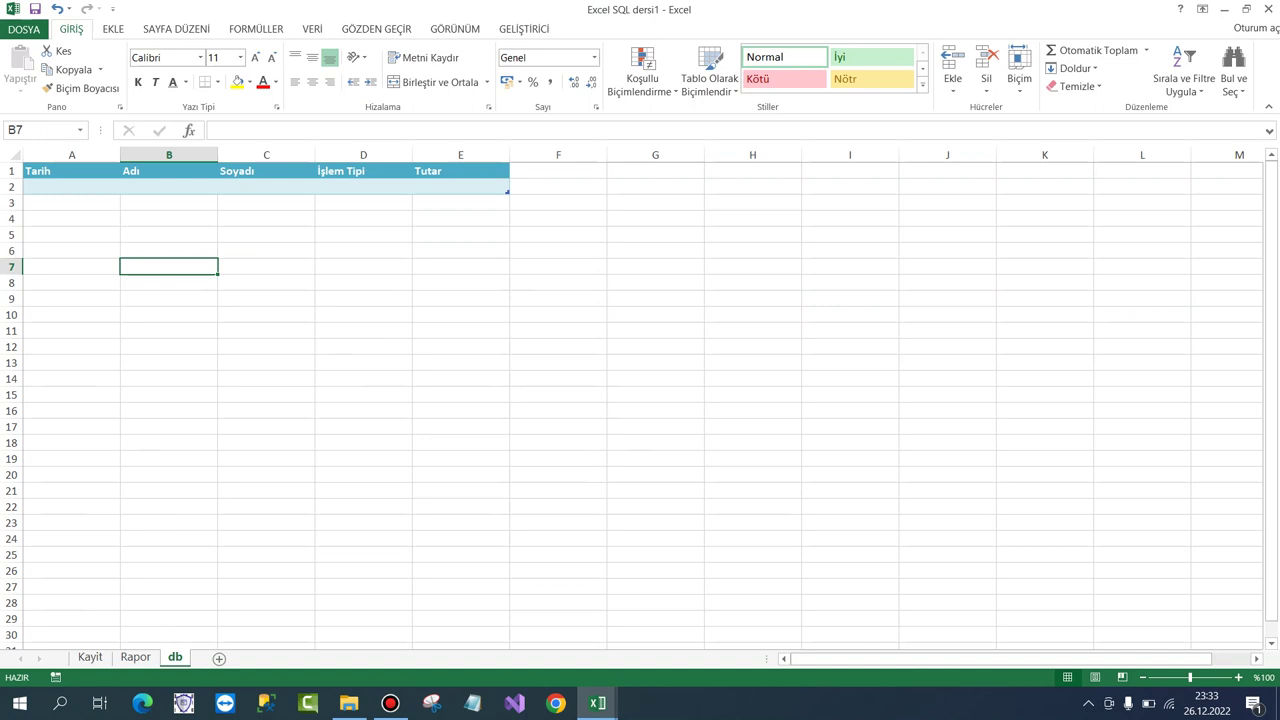
Return to the Kayit sheet and turn on Tasarım Modu.
left_click(90, 657)
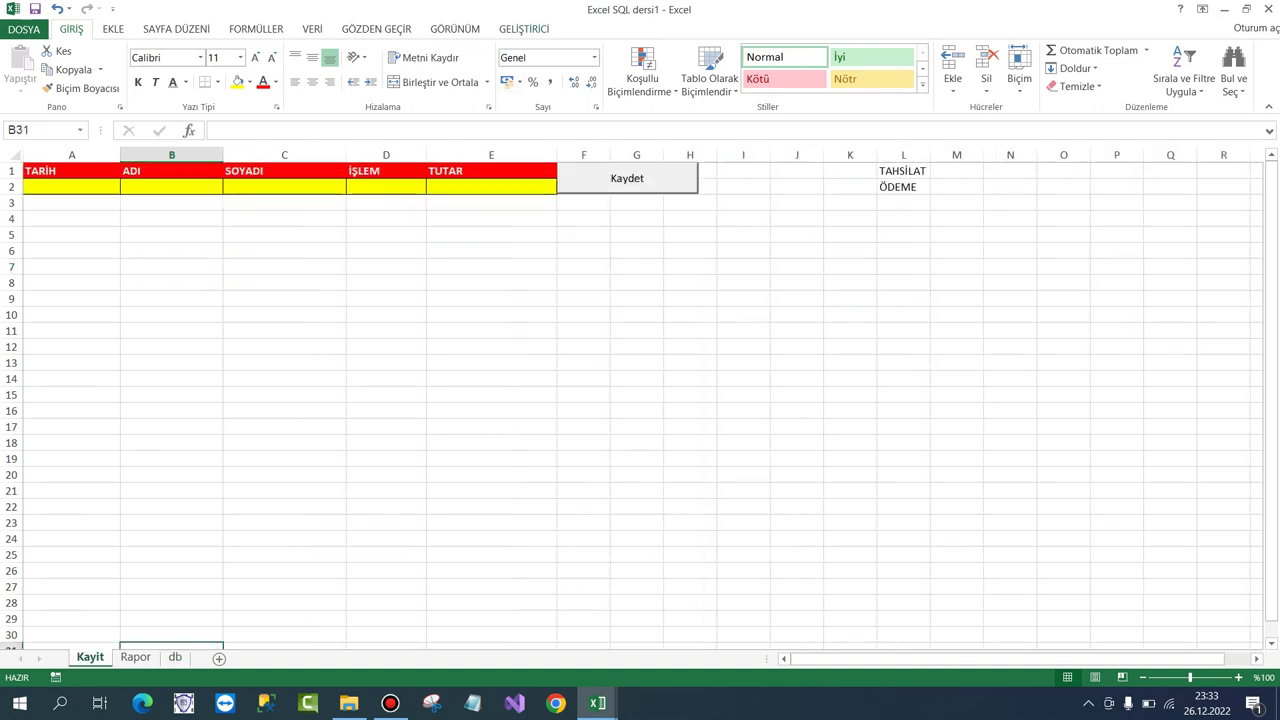
left_click(524, 28)
left_click(362, 70)
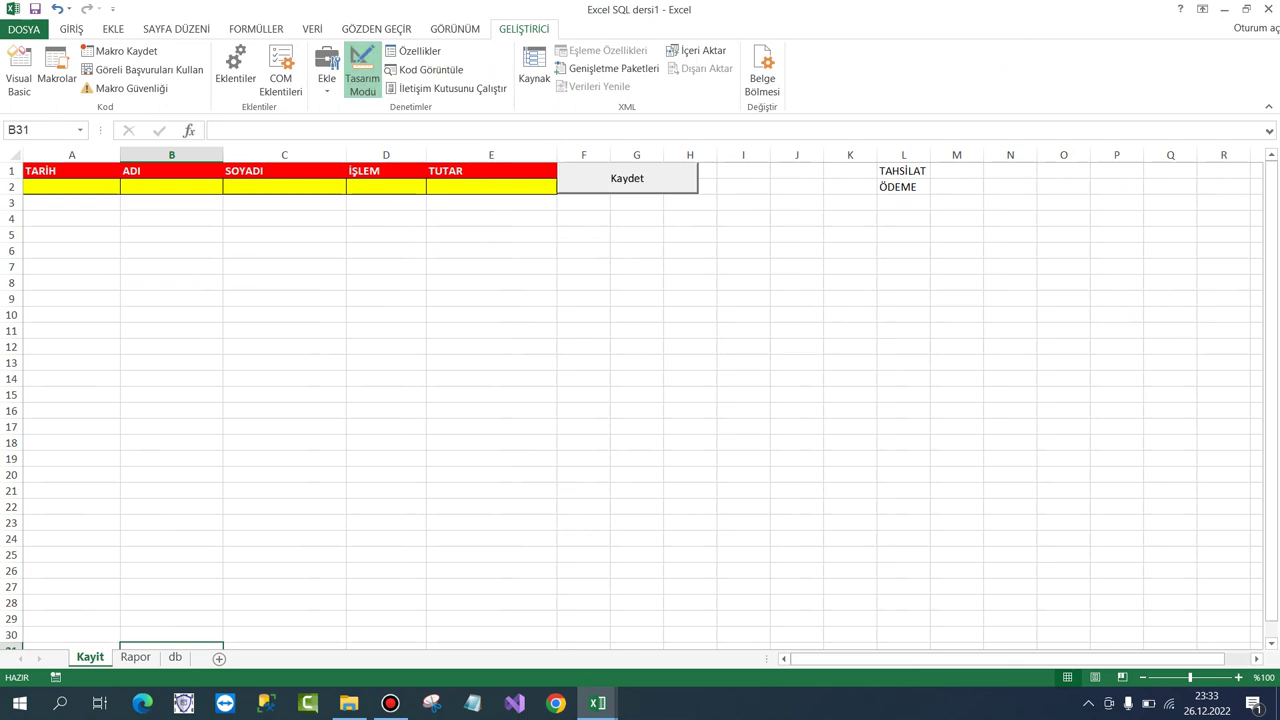
Open the Kaydet button's code and change the first empty-field message to Tarih.
double_click(627, 178)
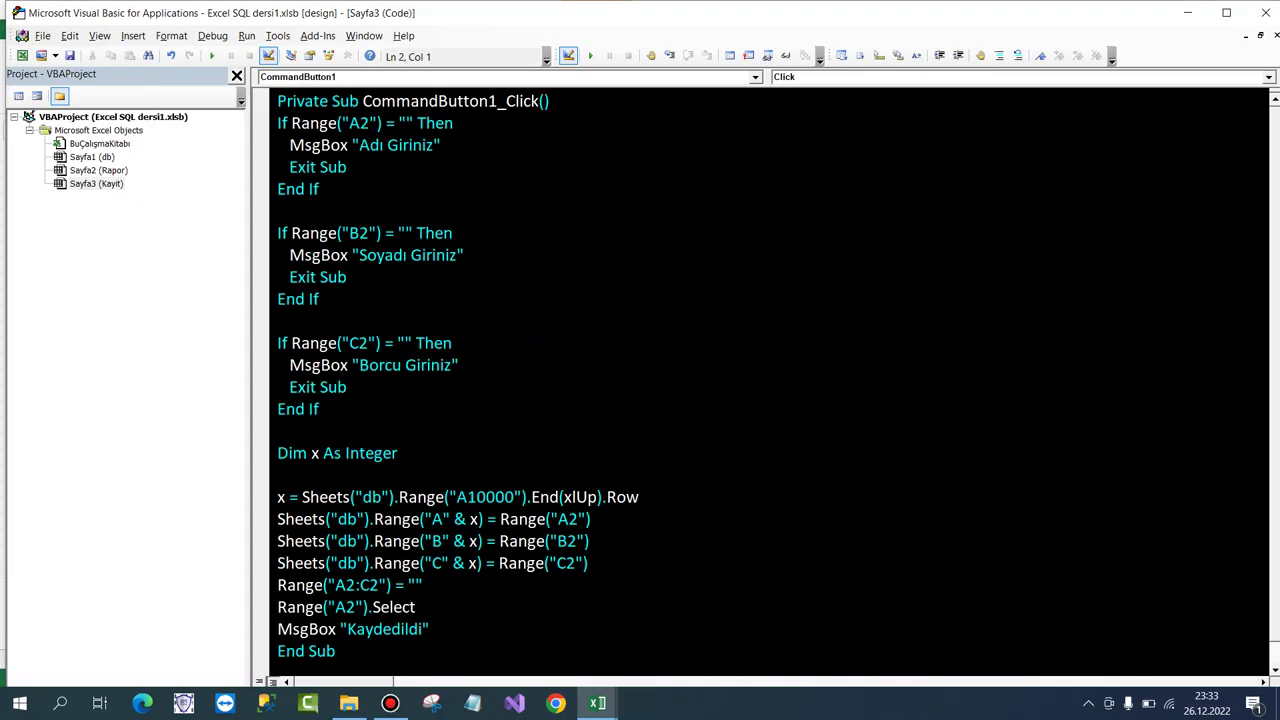
left_click(370, 145)
double_click(370, 145)
key("BackSpace")
type("Tari")
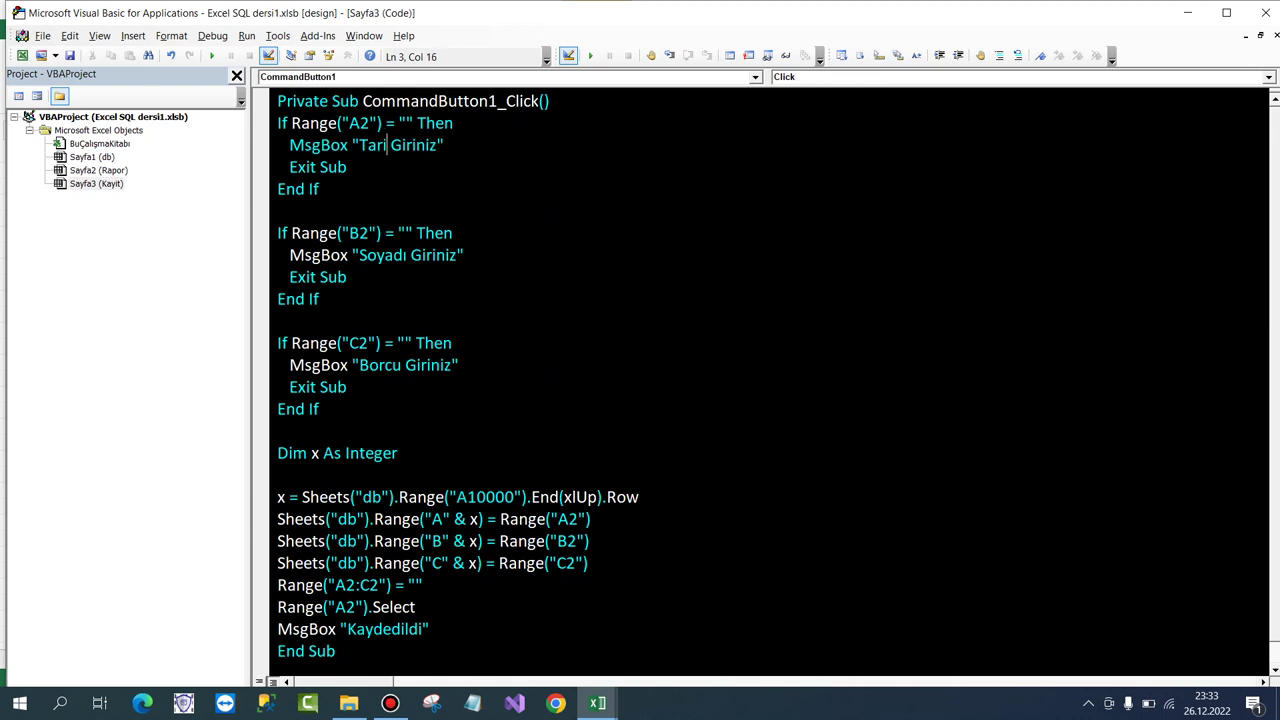
type("h")
Relabel the second and third checks' messages as Adı and Soyadı.
left_click(464, 255)
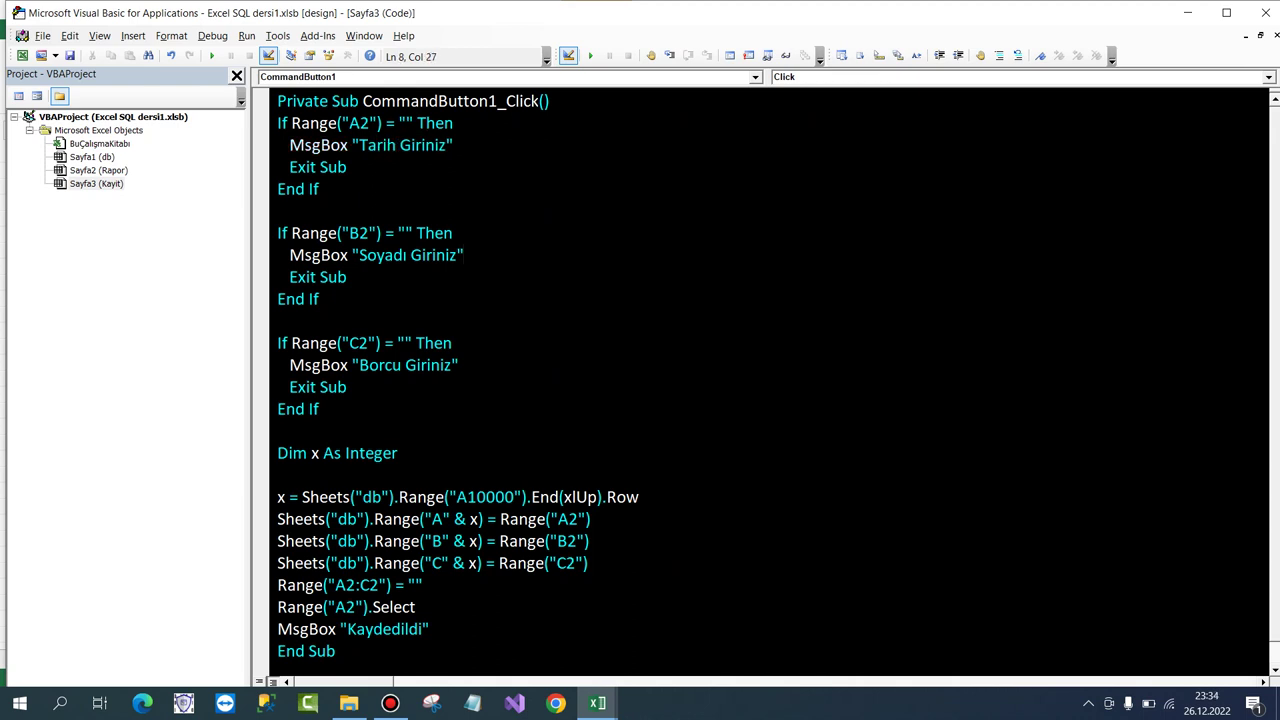
left_click_drag(359, 233, 406, 255)
type("A")
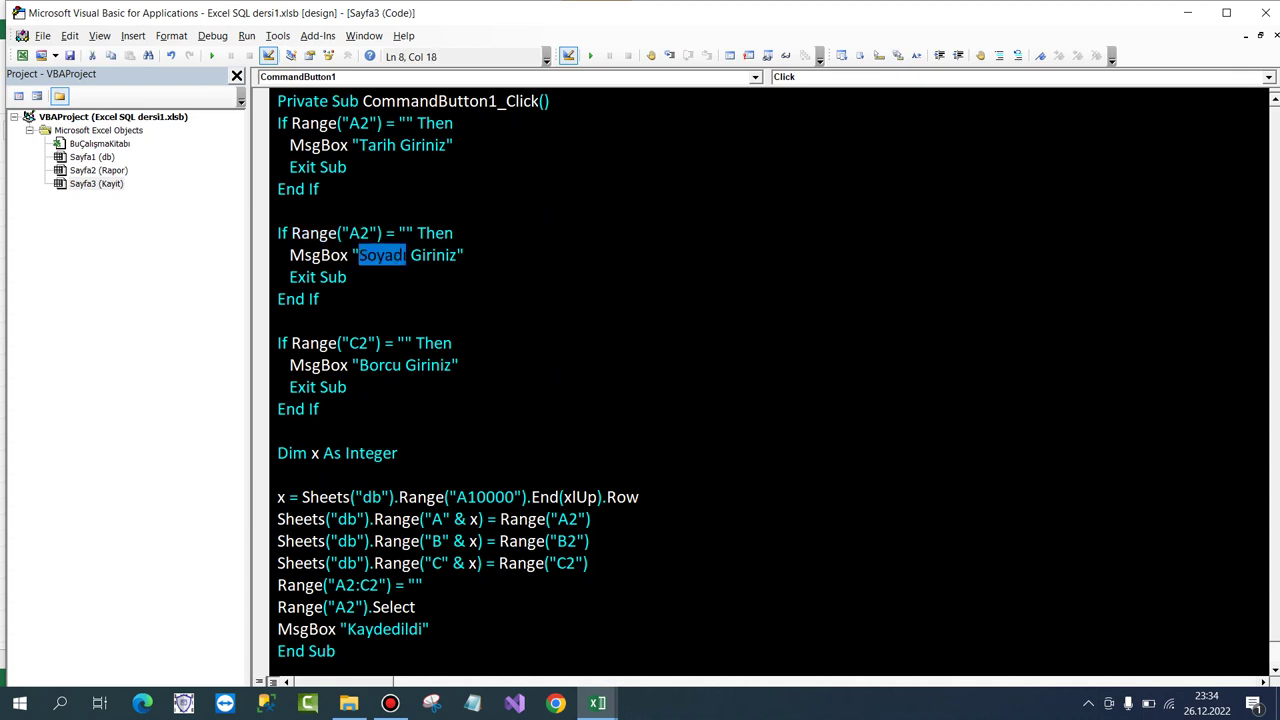
type("Ad")
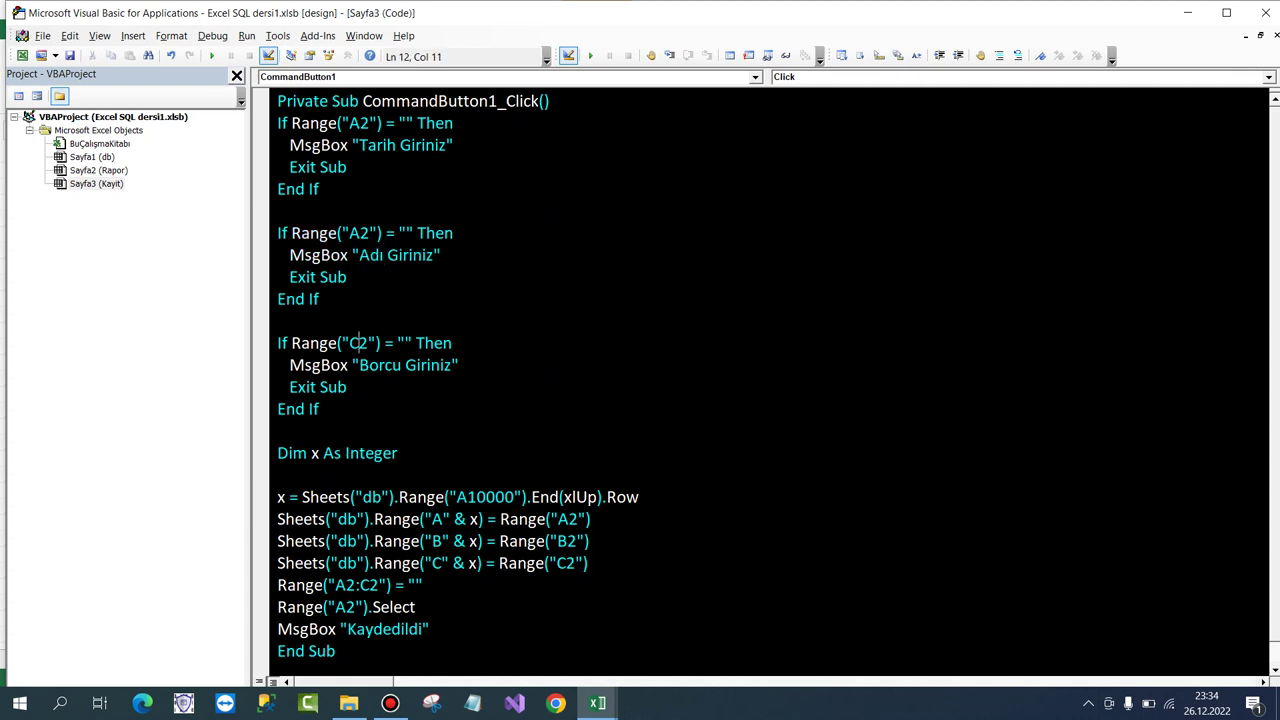
mouse_move(359, 343)
left_mouse_down()
mouse_move(440, 365)
mouse_move(404, 365)
left_mouse_up()
type("Box \"")
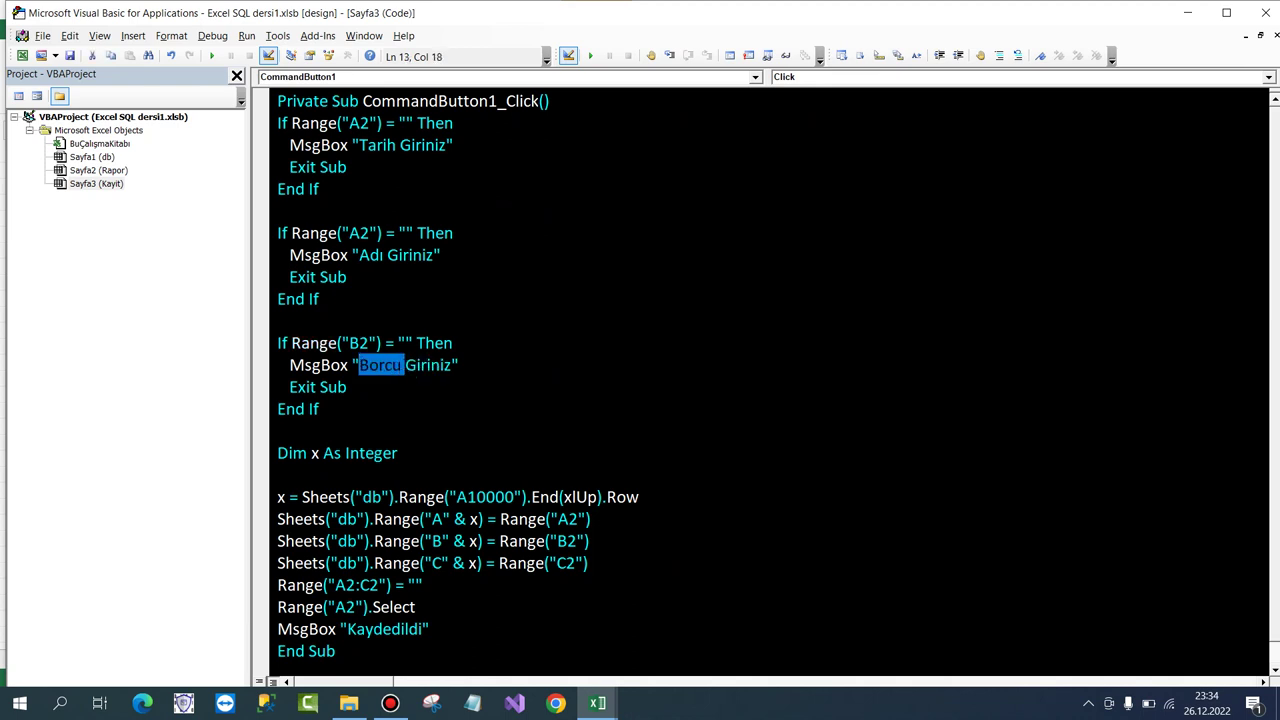
type("Soyadı")
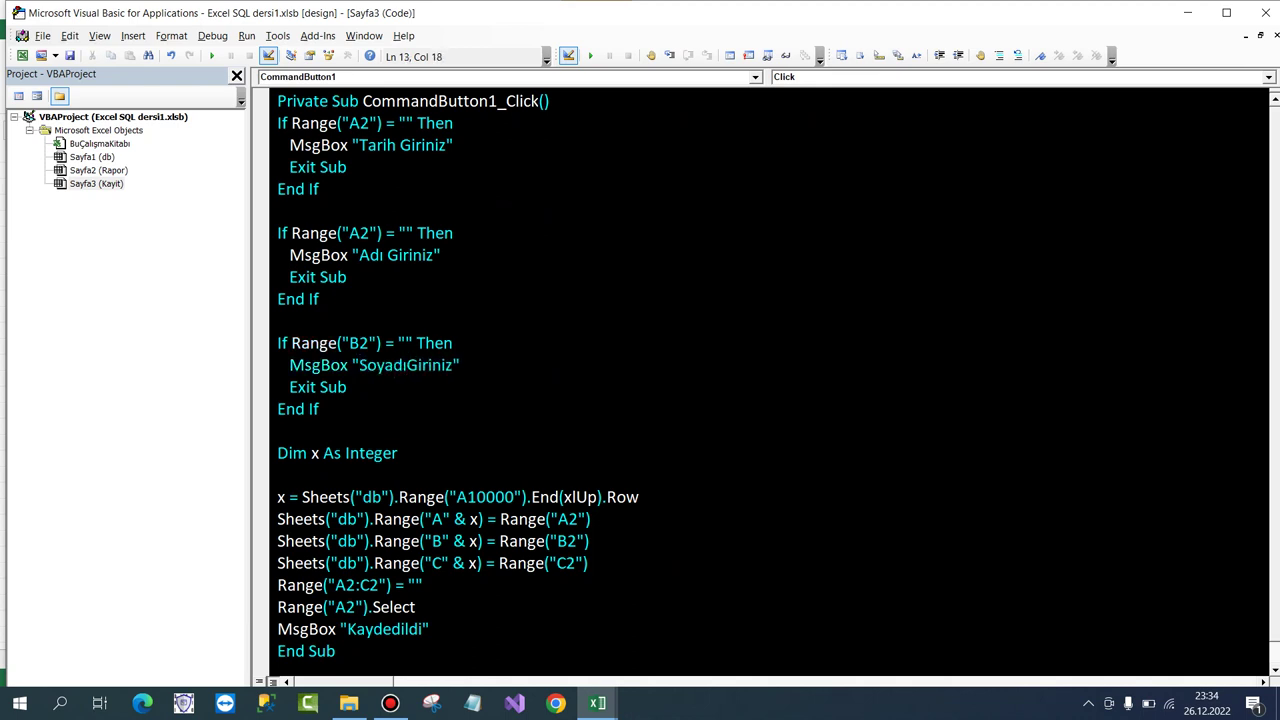
Duplicate the Soyadı check block and point the copy's range at column c.
left_click_drag(319, 409, 277, 343)
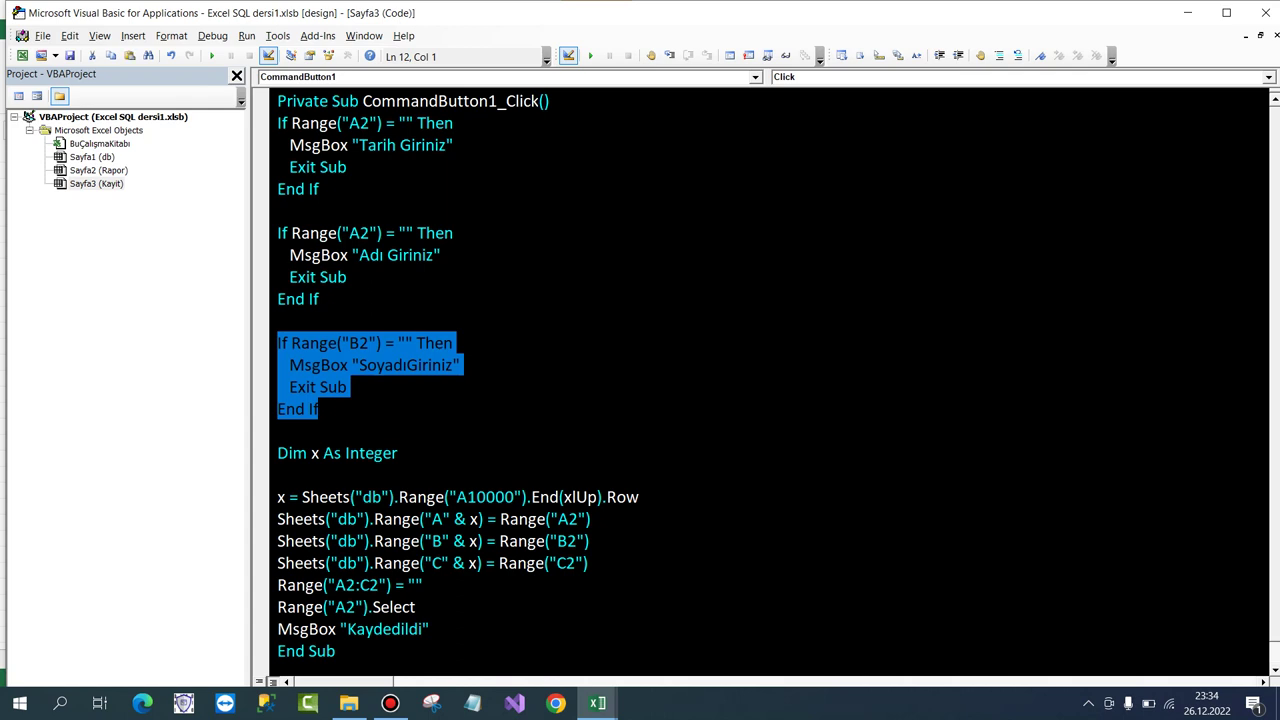
key("ctrl+c")
left_click(277, 431)
key("ctrl+v")
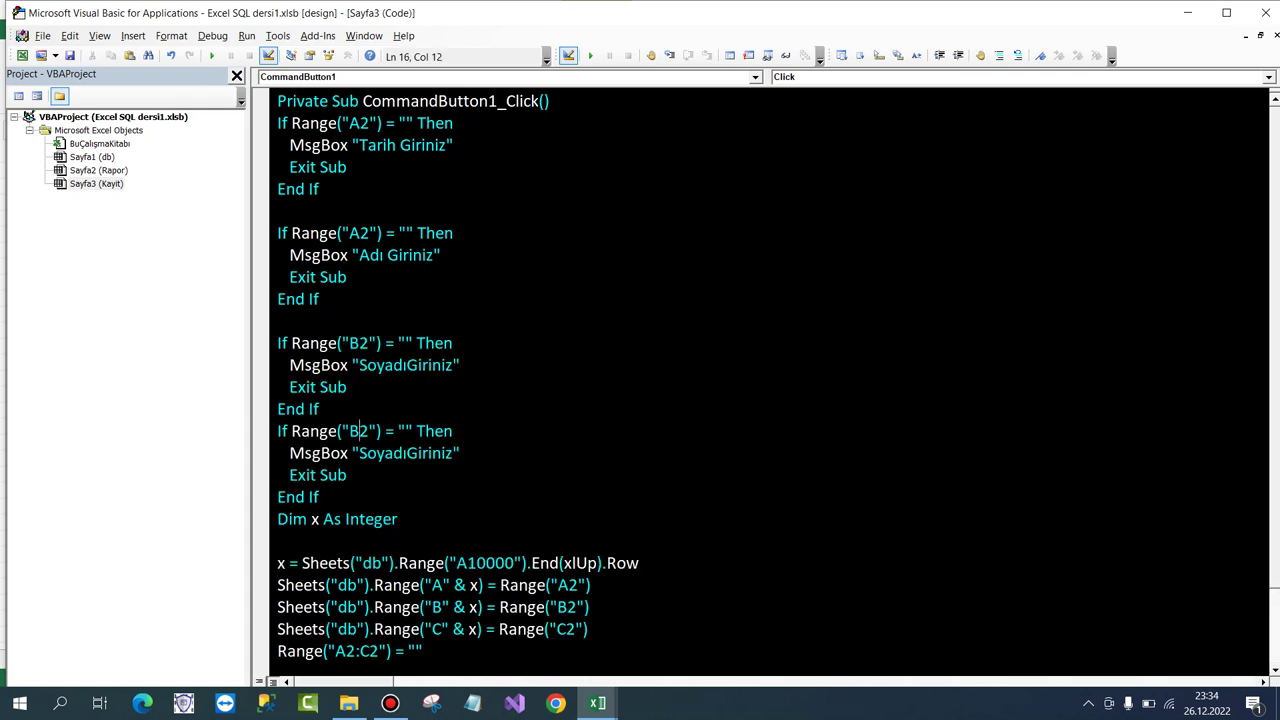
left_click_drag(360, 431, 349, 431)
type("c")
Change the fourth check's message to 'İşlem Tipini Seçiniz', replacing Soyadı Giriniz.
mouse_move(597, 703)
left_click(508, 628)
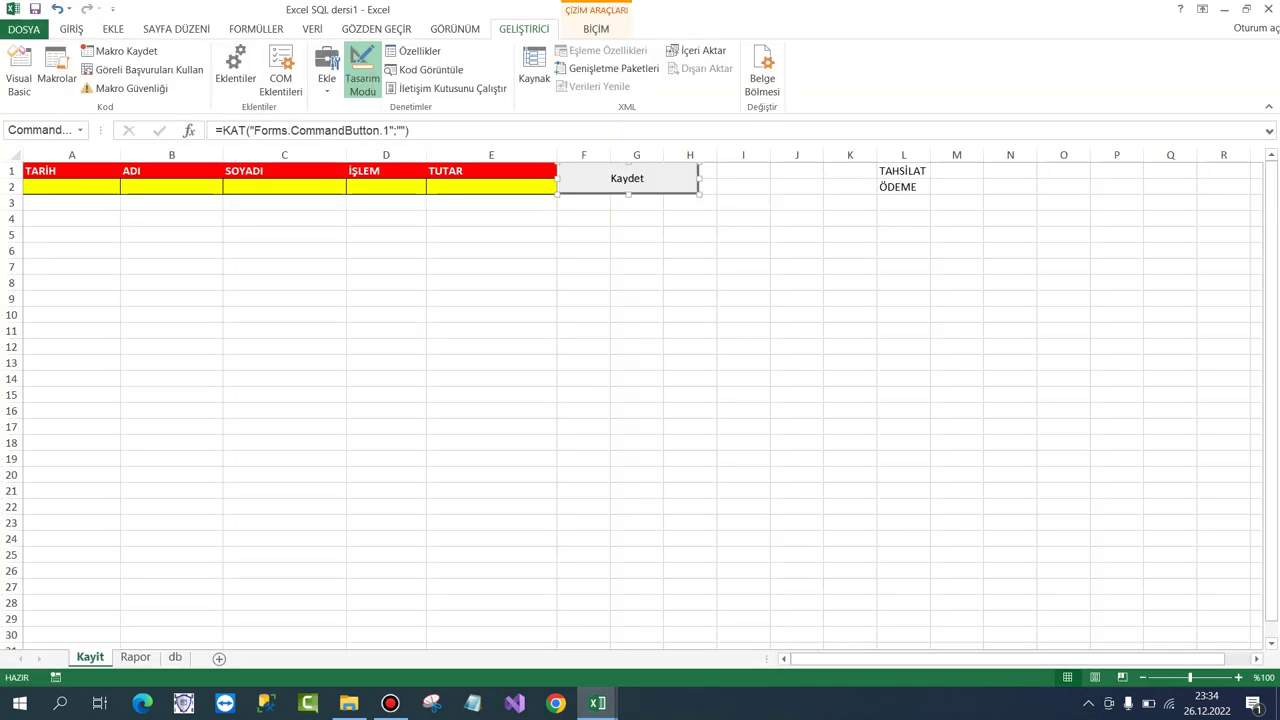
left_click(686, 625)
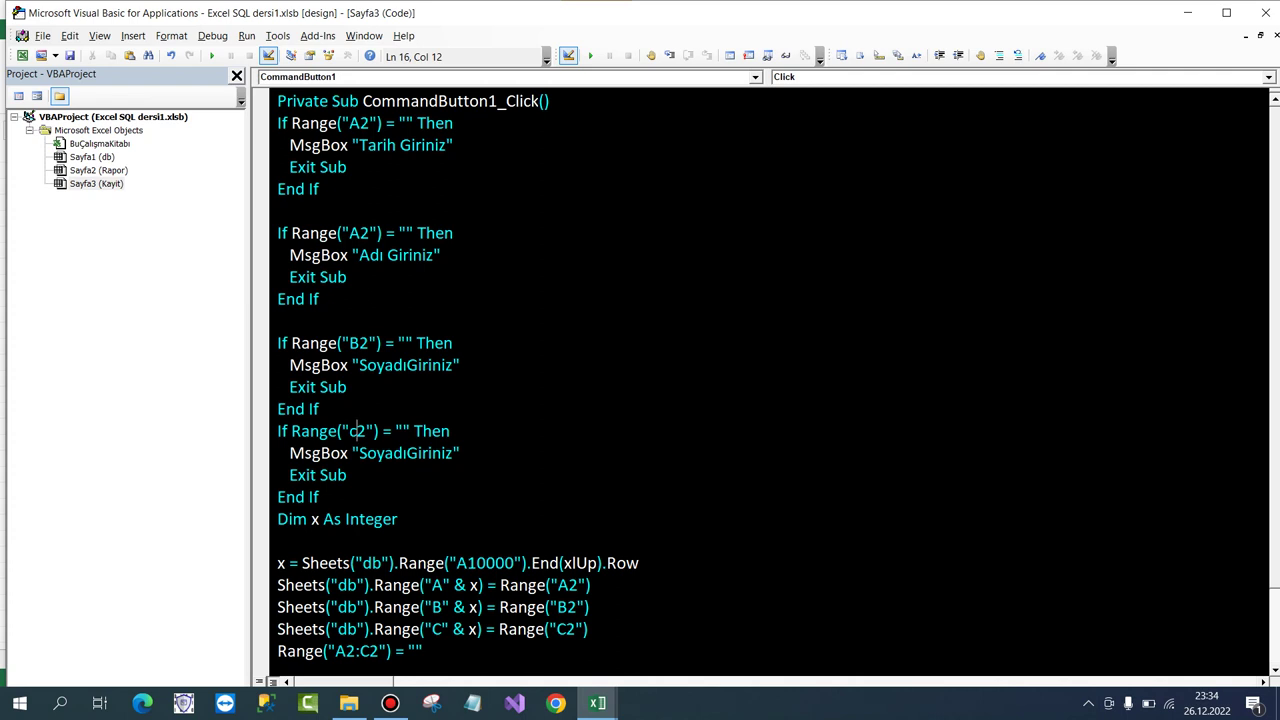
left_click(407, 365)
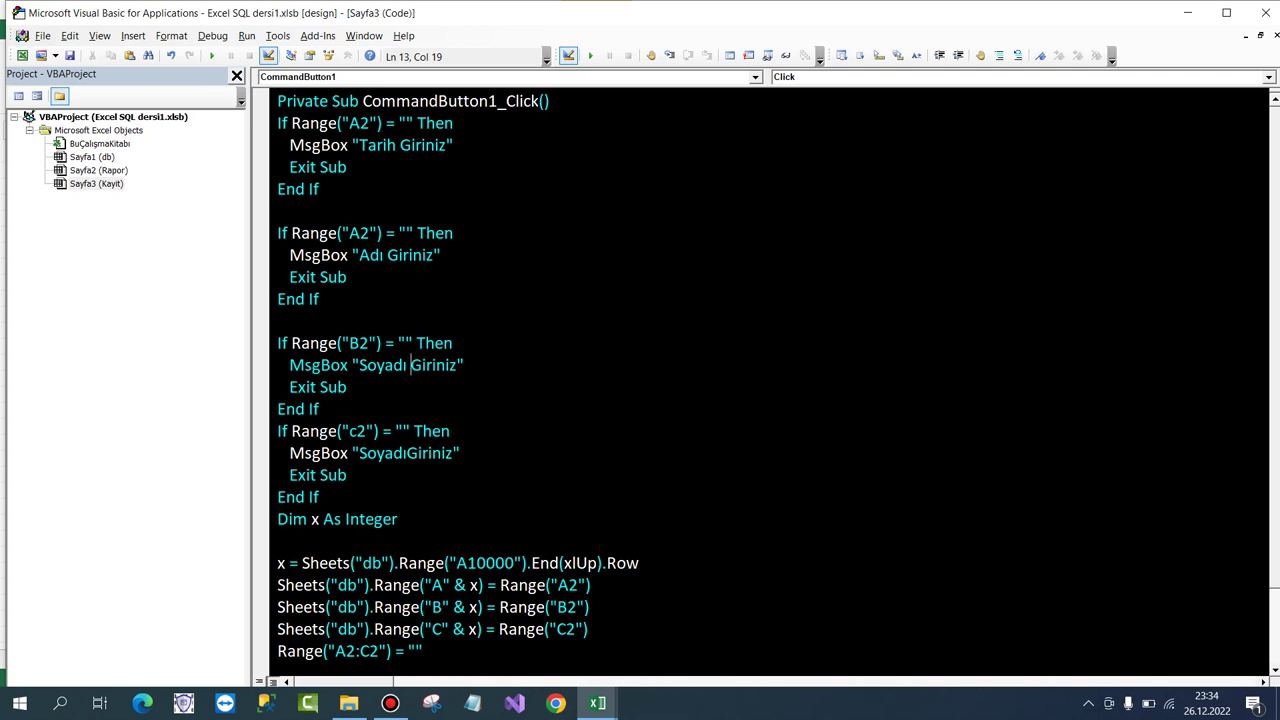
left_click_drag(407, 453, 366, 453)
key("BackSpace")
key("BackSpace")
type("İşlem ")
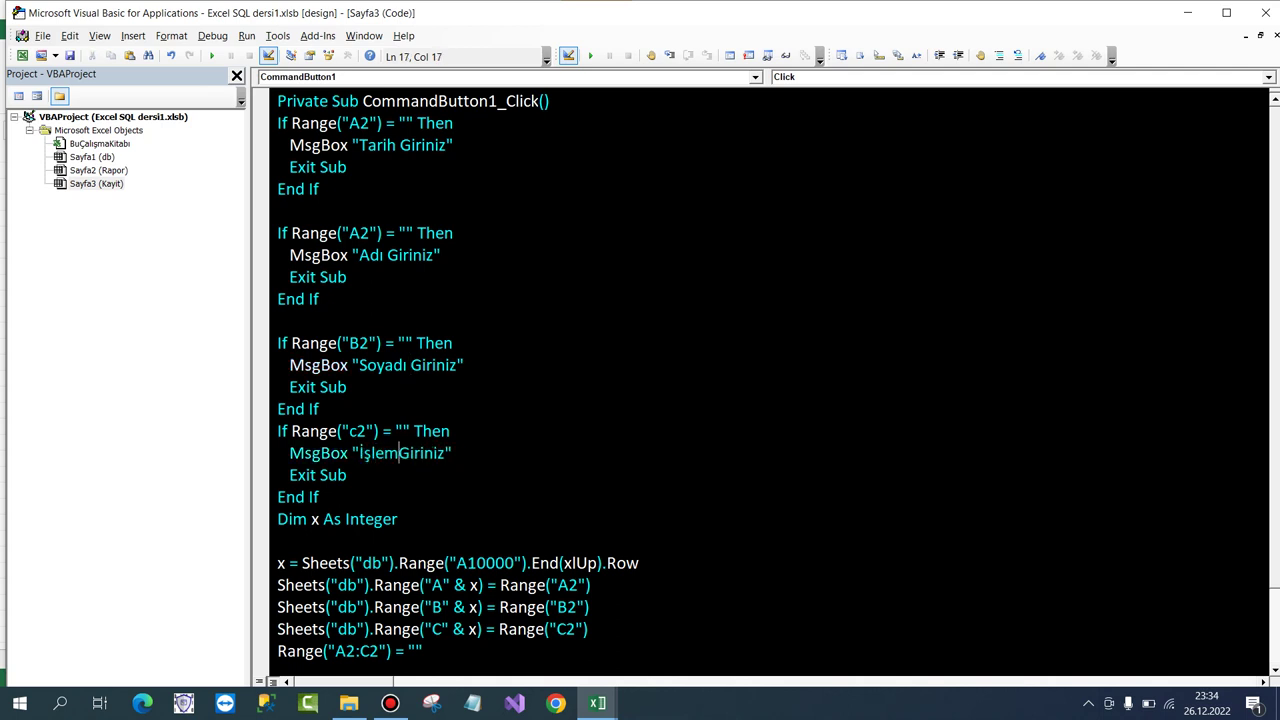
type("Tipi ")
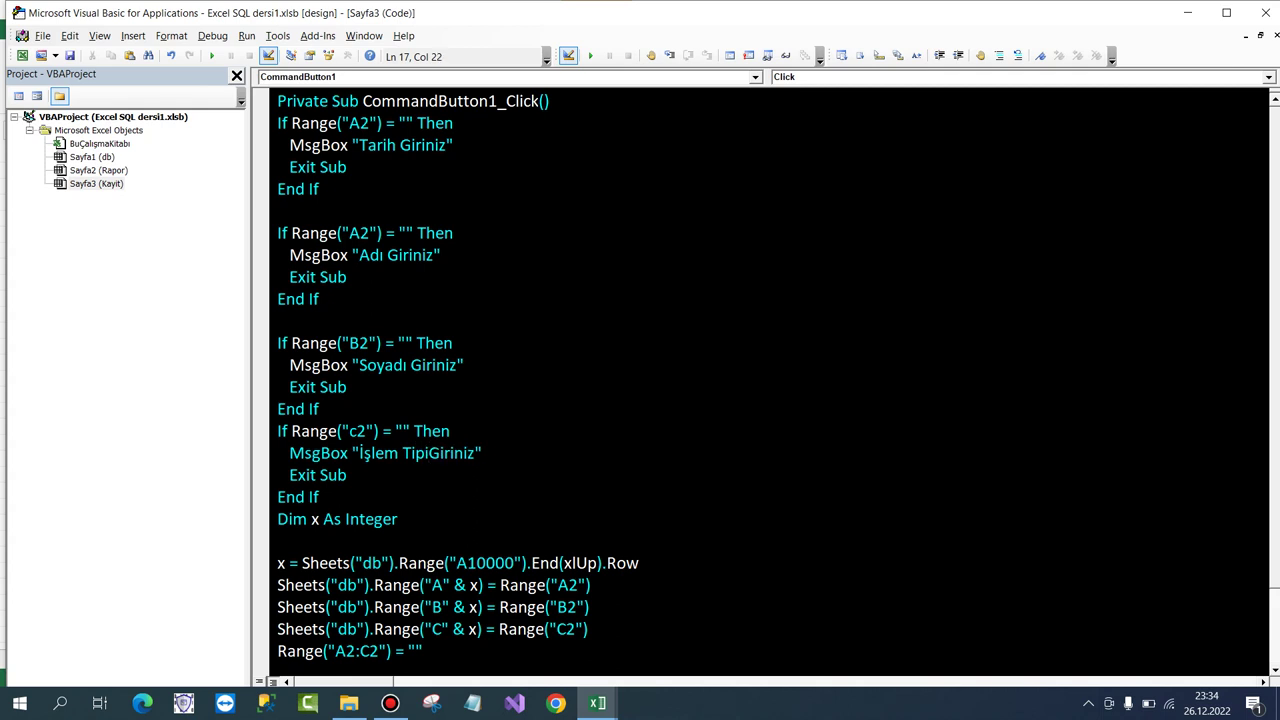
type("ni Seçiniz")
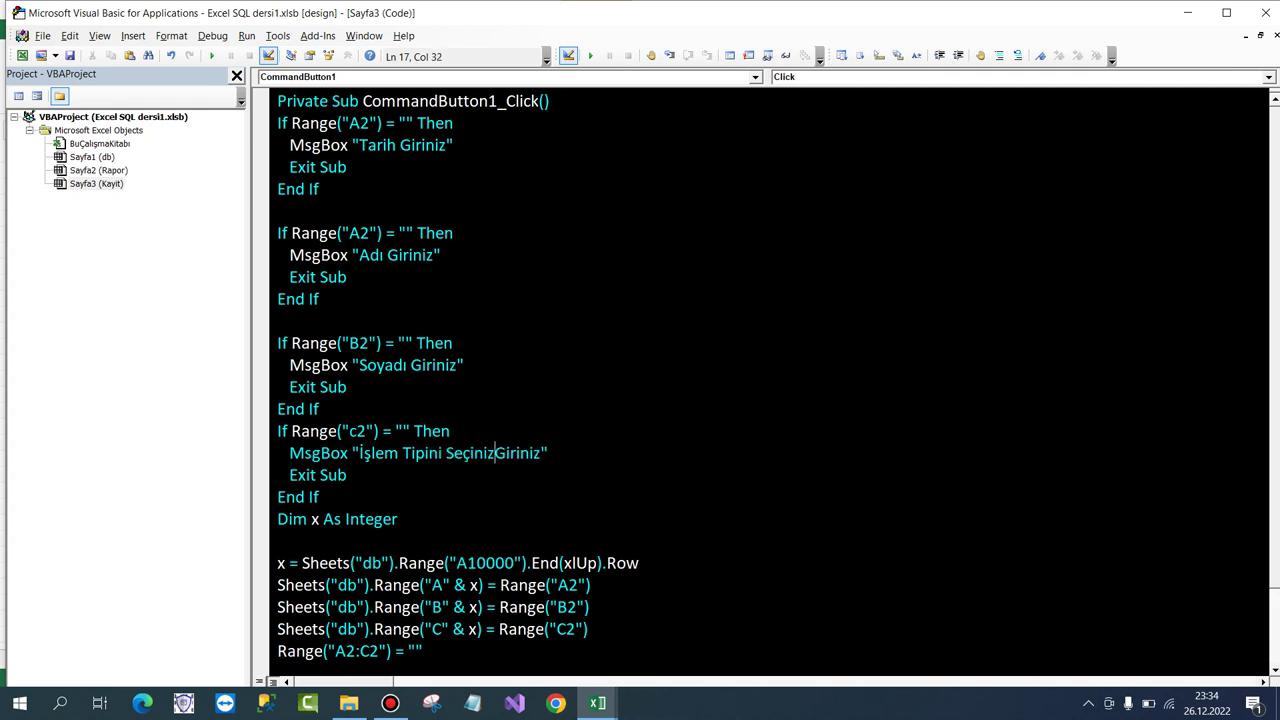
key("Delete")
key("Delete")
key("Delete")
key("Delete")
key("Delete")
key("Delete")
key("Delete")
Paste a fifth check block with its range set to D, then return to Excel.
key("Down")
key("Down")
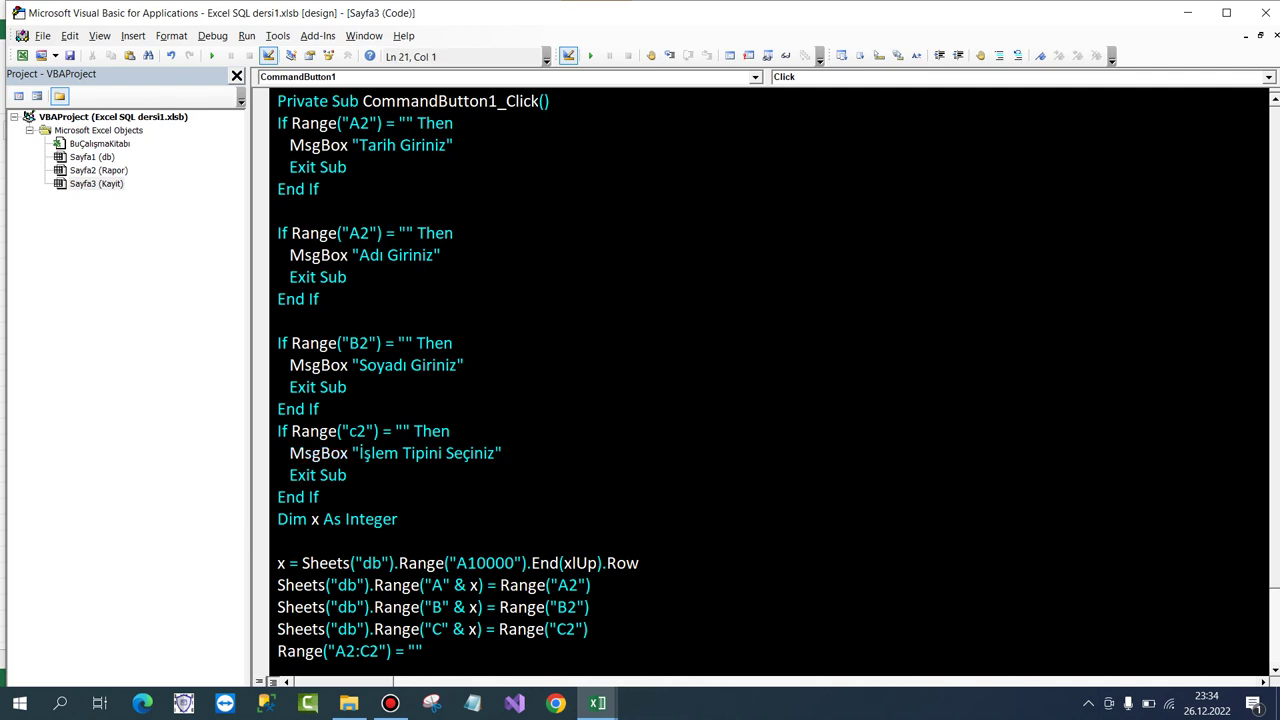
key("Return")
key("Return")
key("Up")
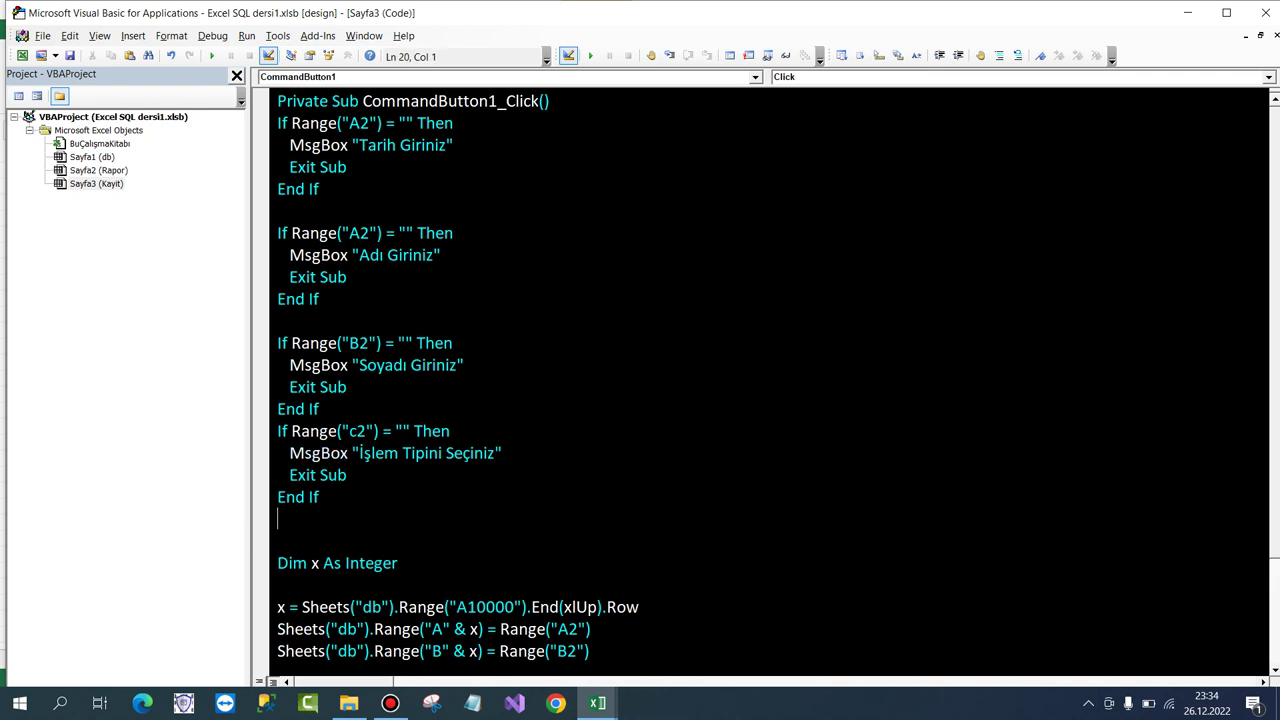
key("ctrl+v")
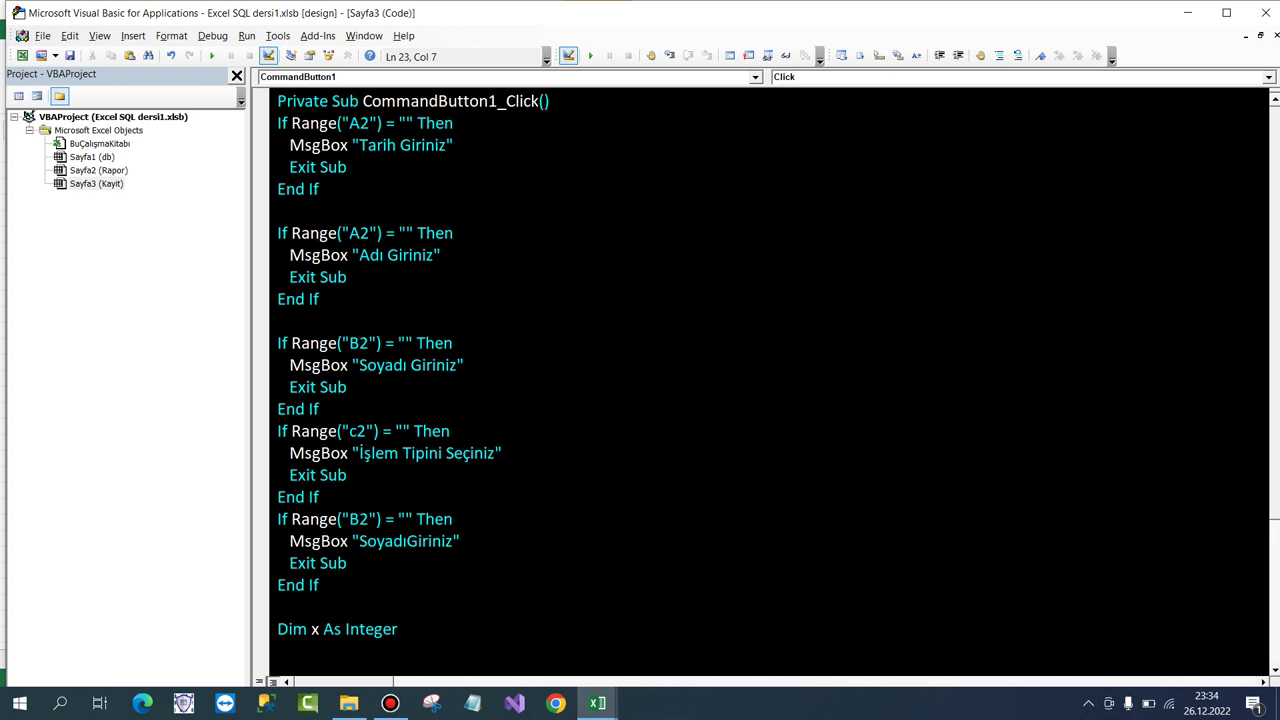
left_click(360, 519)
key("shift+Left")
type("D")
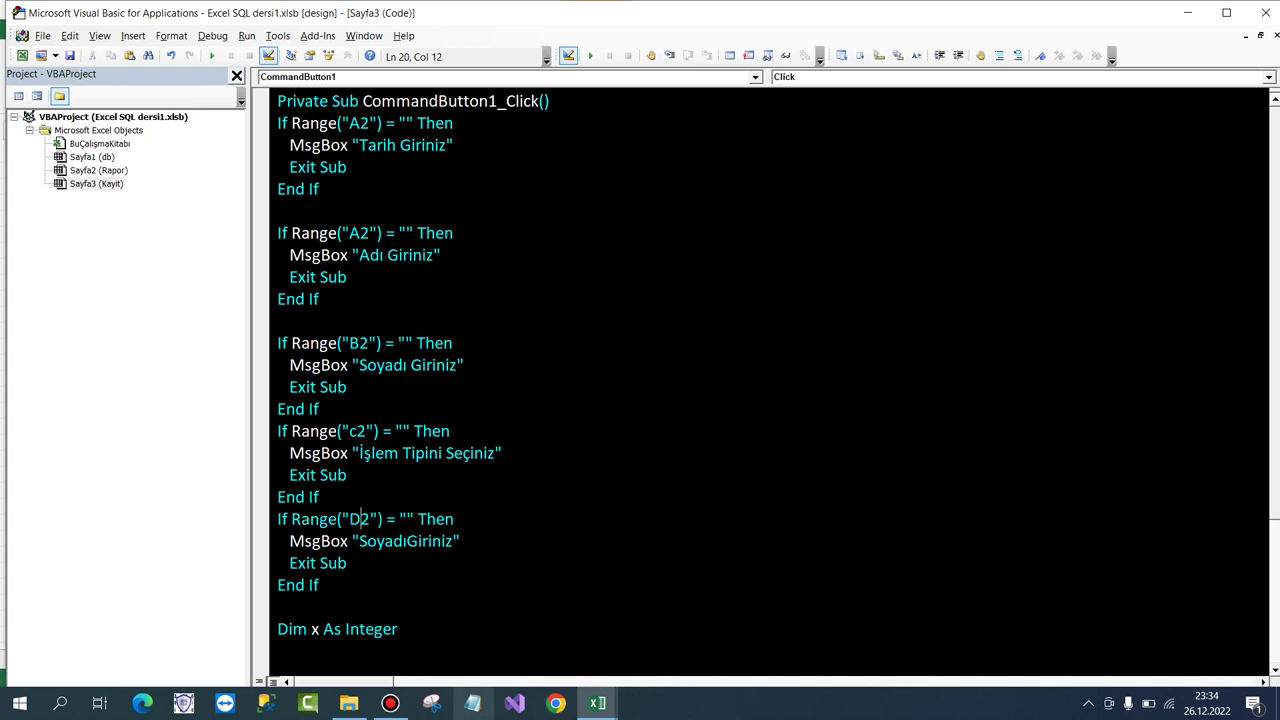
left_click(597, 703)
left_click(505, 620)
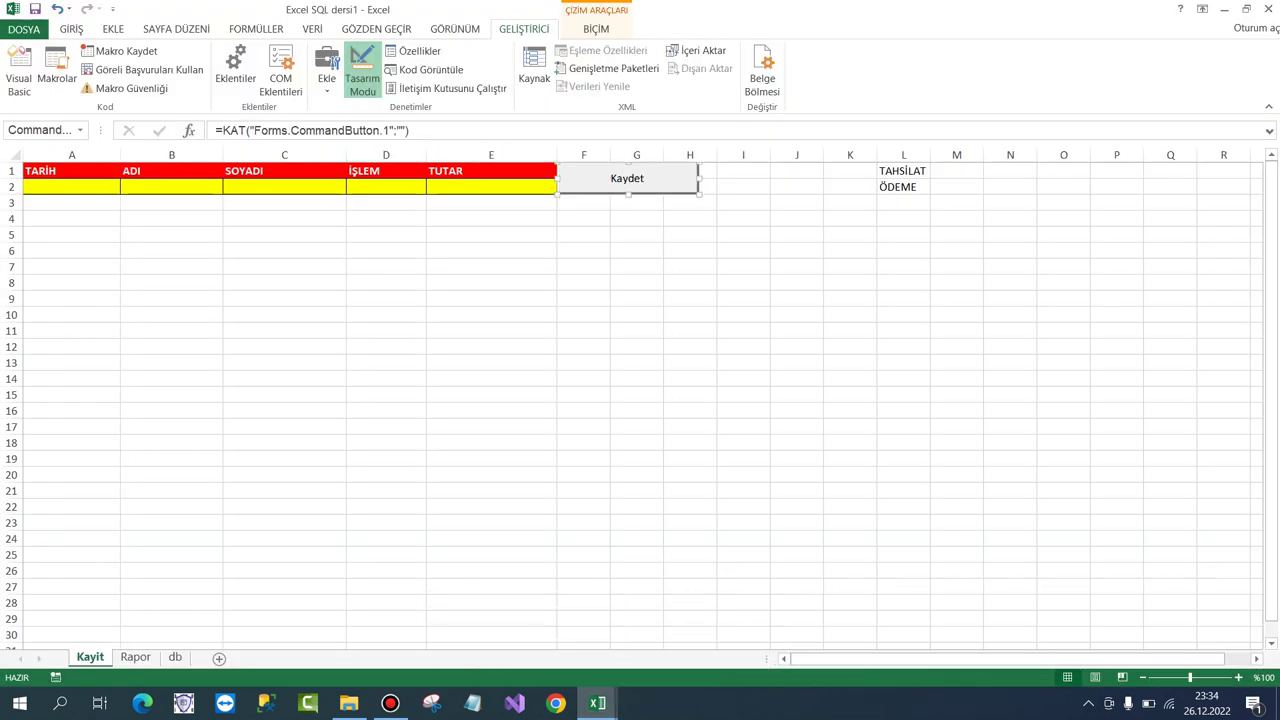
Edit the D1 header of the Kayit form from İŞLEM to İŞLEM TİPİ.
left_click(71, 187)
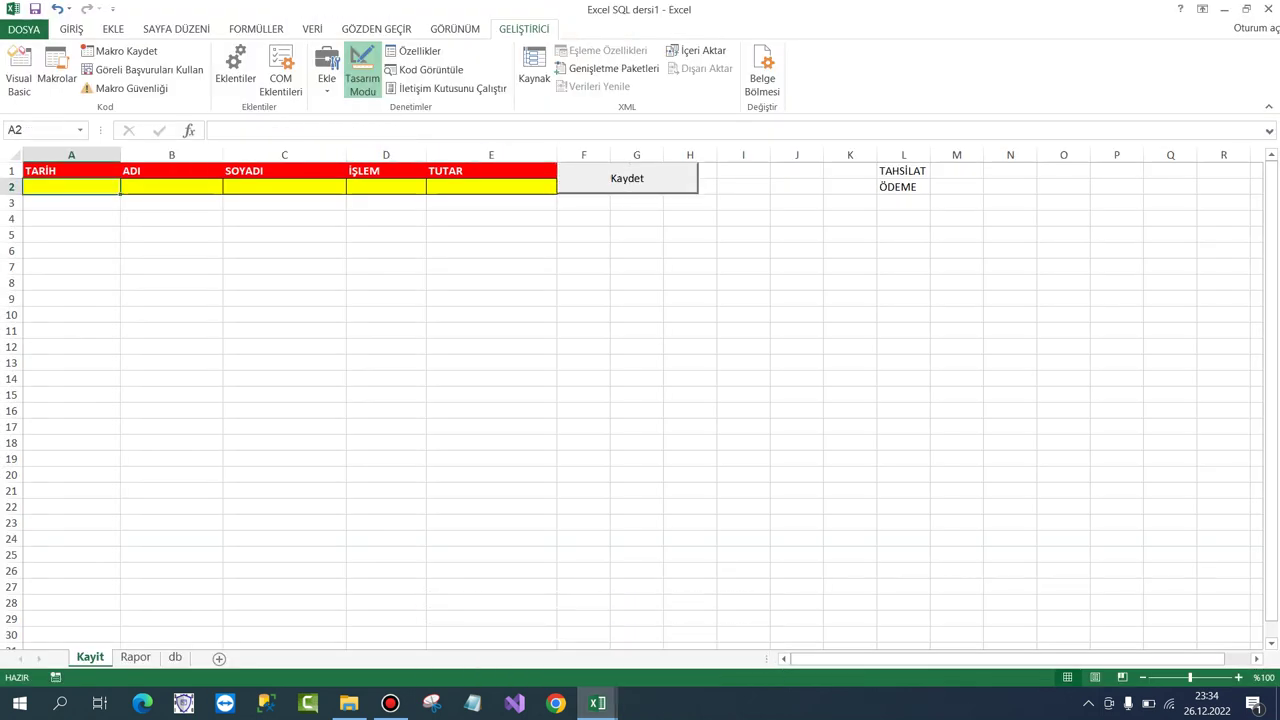
key("Right")
key("Right")
key("Right")
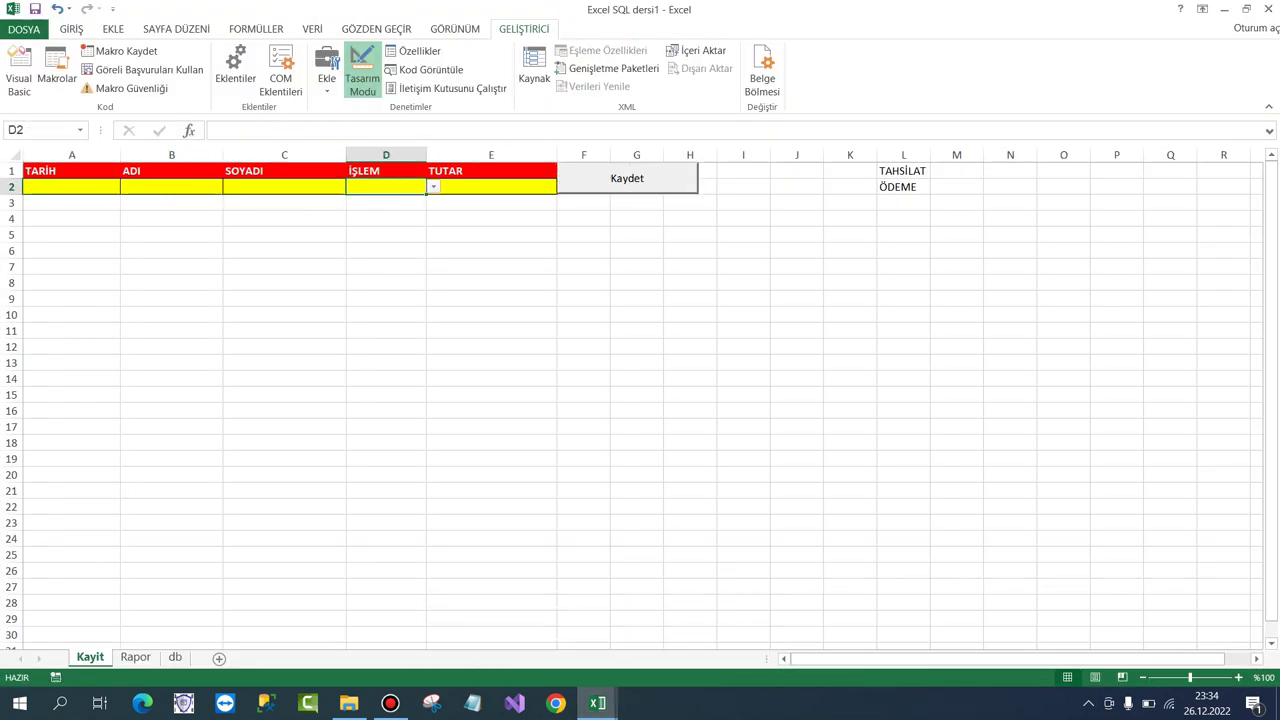
key("Up")
key("F2")
type("B")
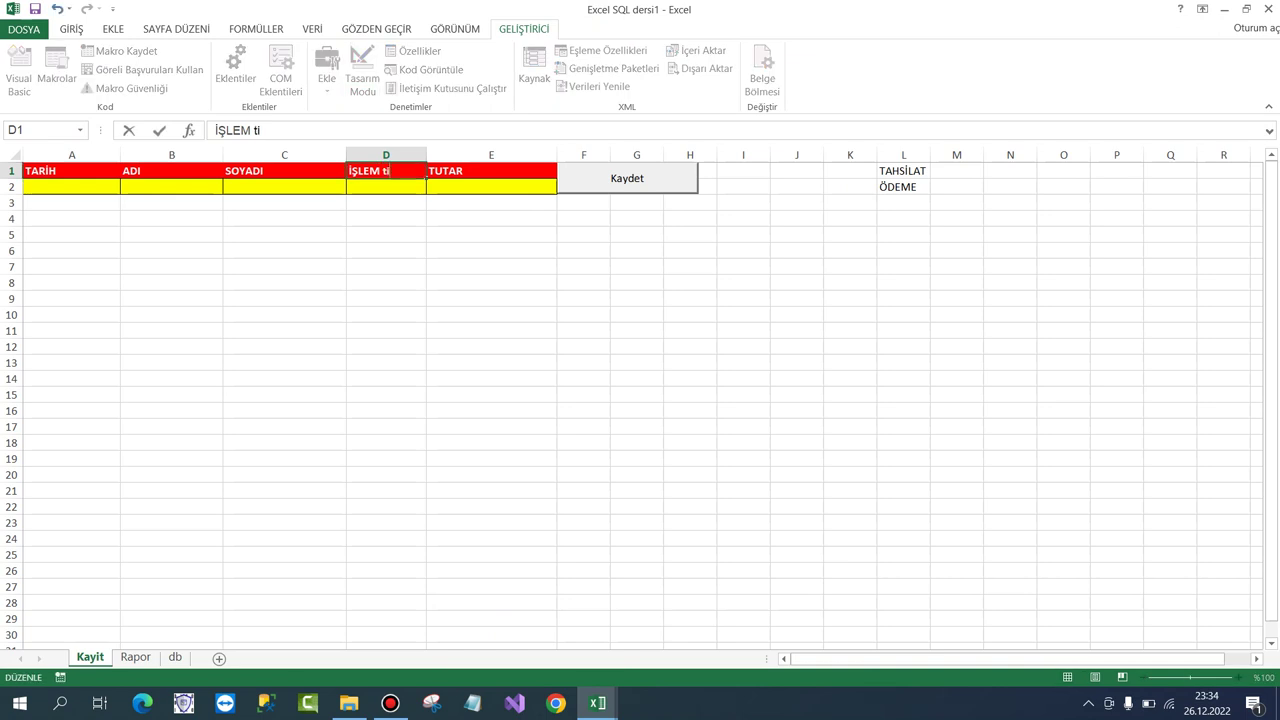
type("il")
key("BackSpace")
key("BackSpace")
key("BackSpace")
key("BackSpace")
type("TİPİ")
key("Return")
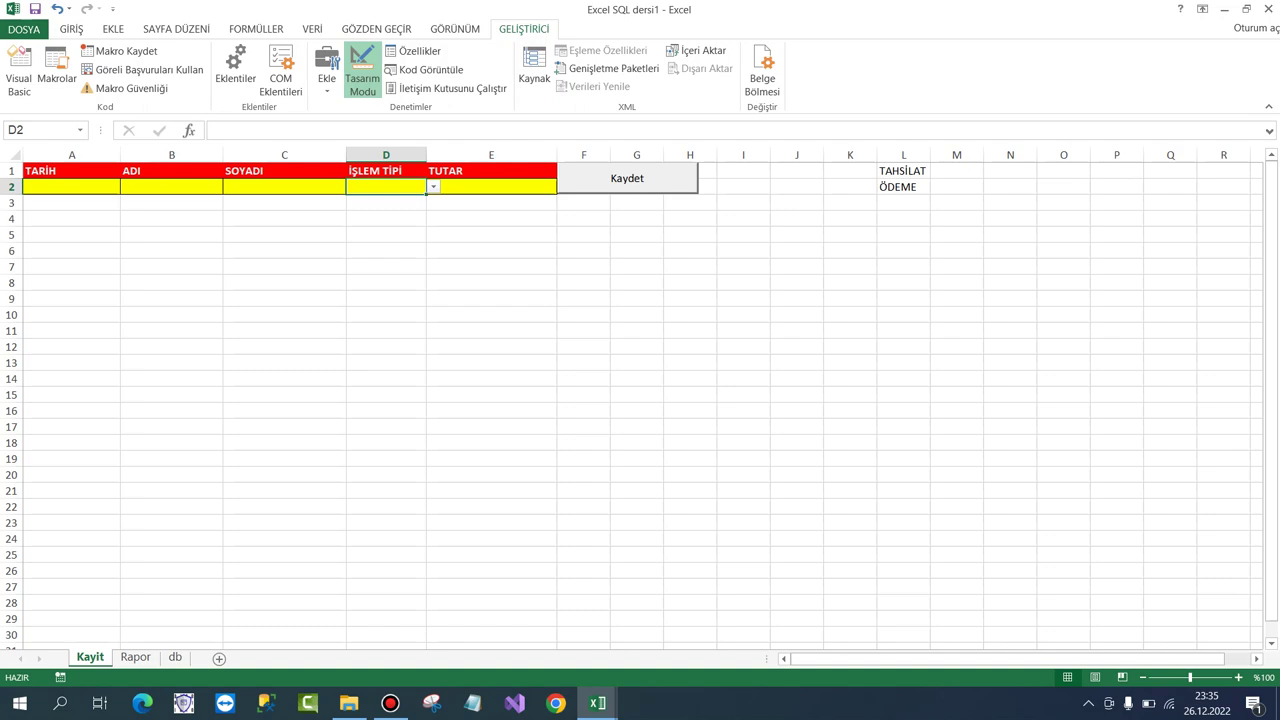
Point the Adı, Soyadı and İşlem Tipi checks at B2, C2 and D2.
mouse_move(597, 703)
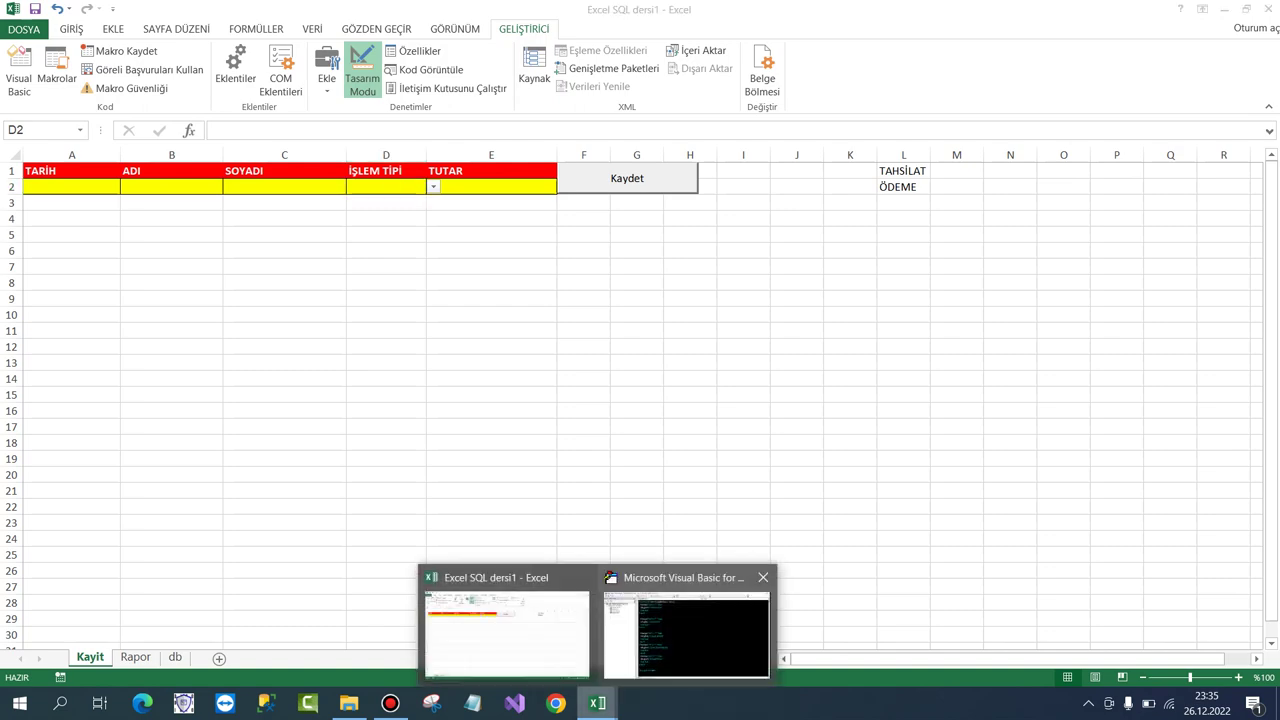
left_click(685, 640)
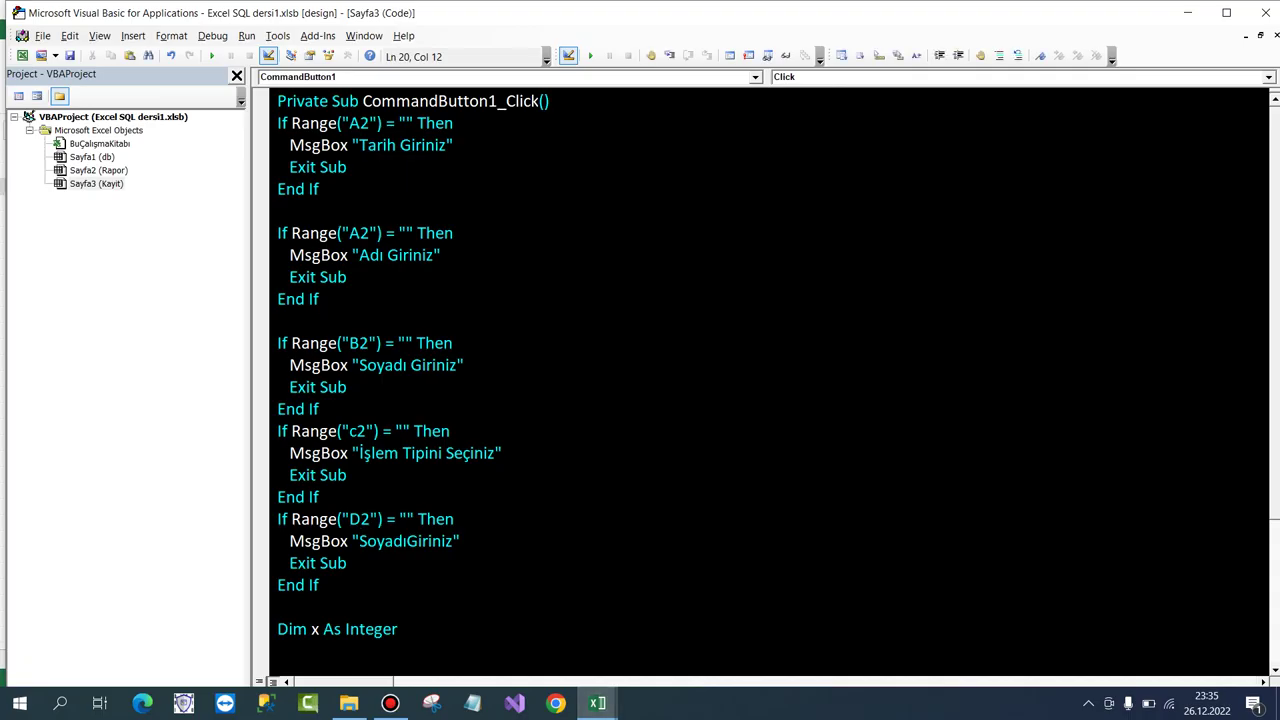
left_click_drag(349, 233, 360, 233)
type("B")
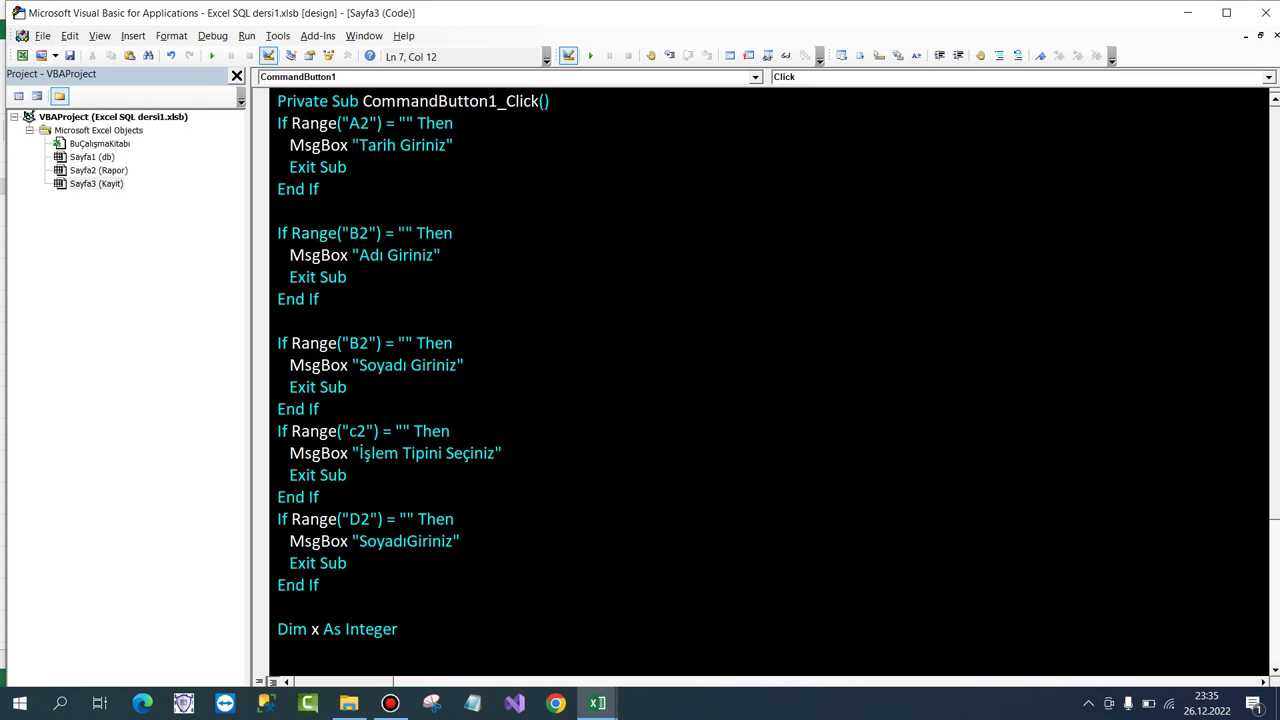
left_click_drag(360, 343, 349, 343)
type("C")
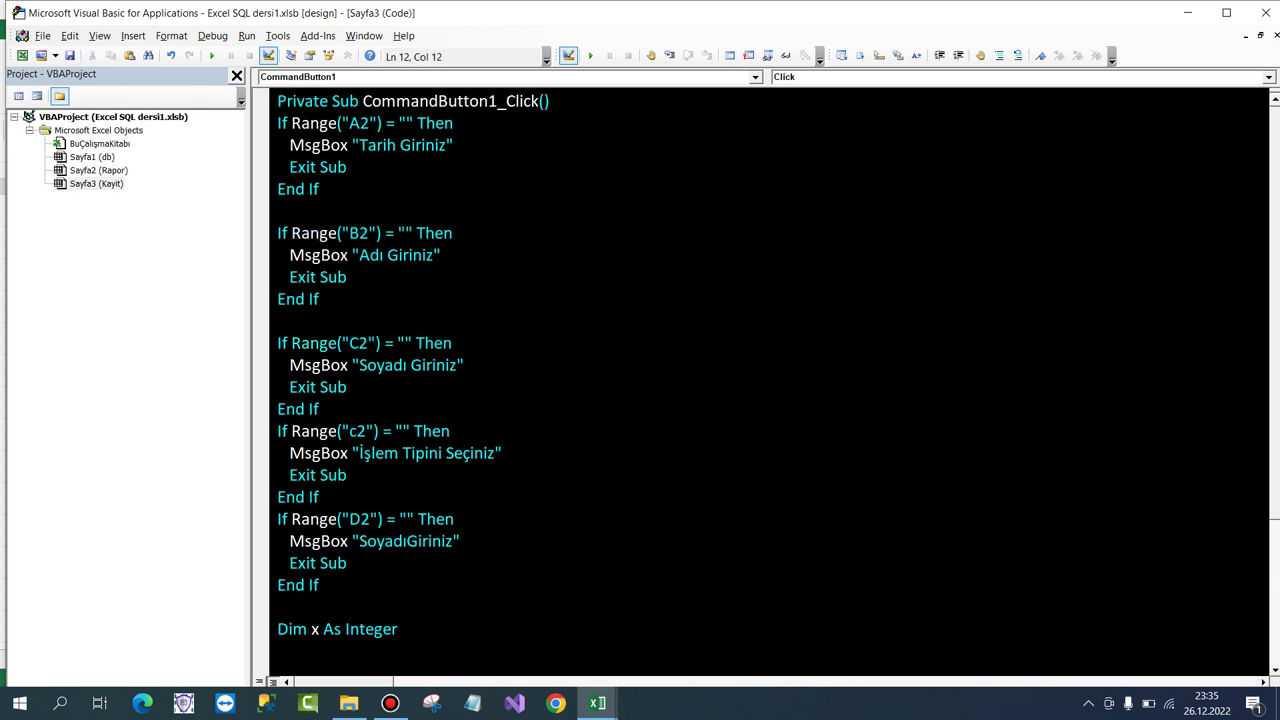
left_click(357, 431)
key("shift+Left")
type("D")
Make the last check test E2 and warn 'Tutar Giriniz'.
left_click(357, 519)
key("shift+Left")
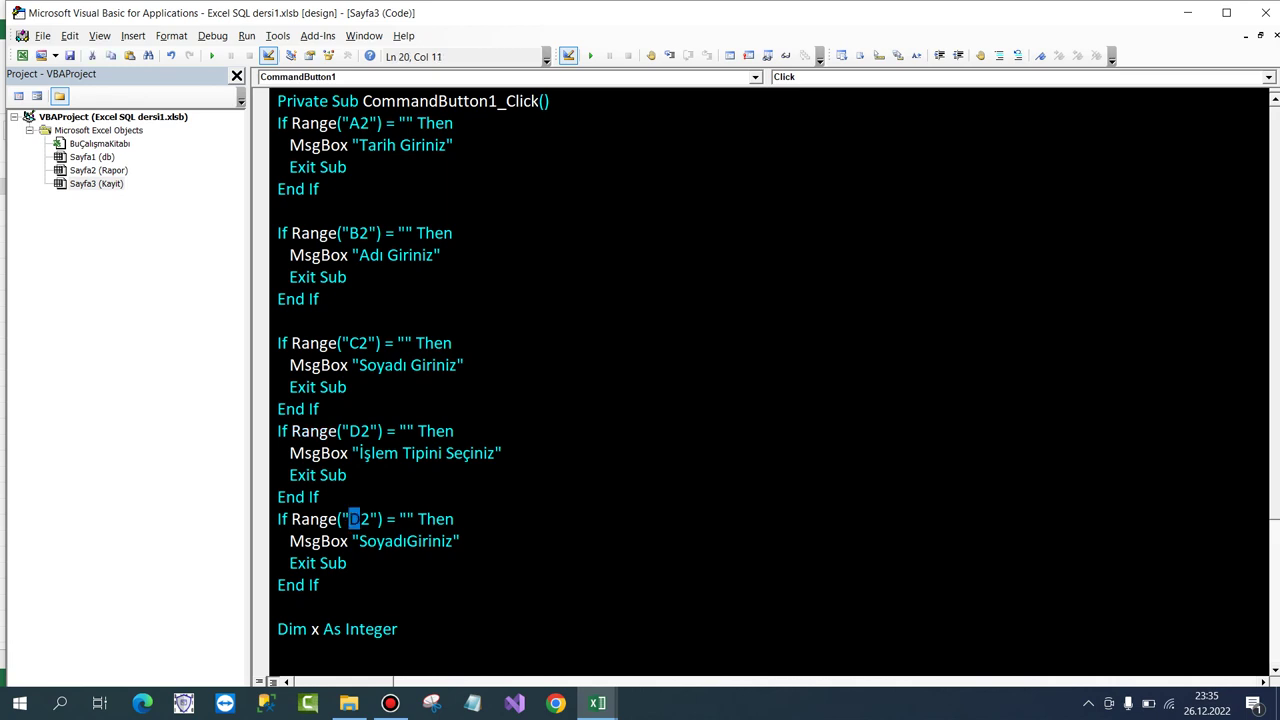
type("e")
key("Down")
key("shift+Right")
key("shift+Right")
key("shift+Right")
key("shift+Right")
key("shift+Right")
key("shift+Right")
type("T")
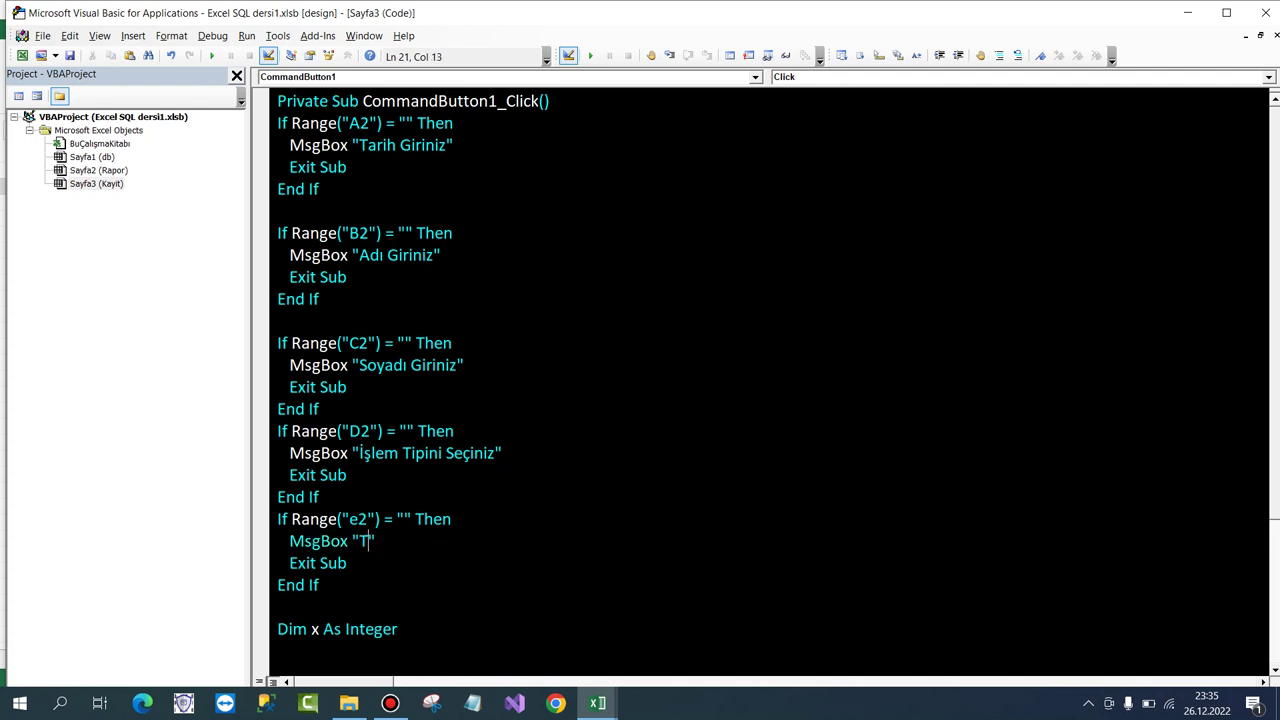
type("utar Gir")
type("iniz")
scroll(760, 380, "down", 3)
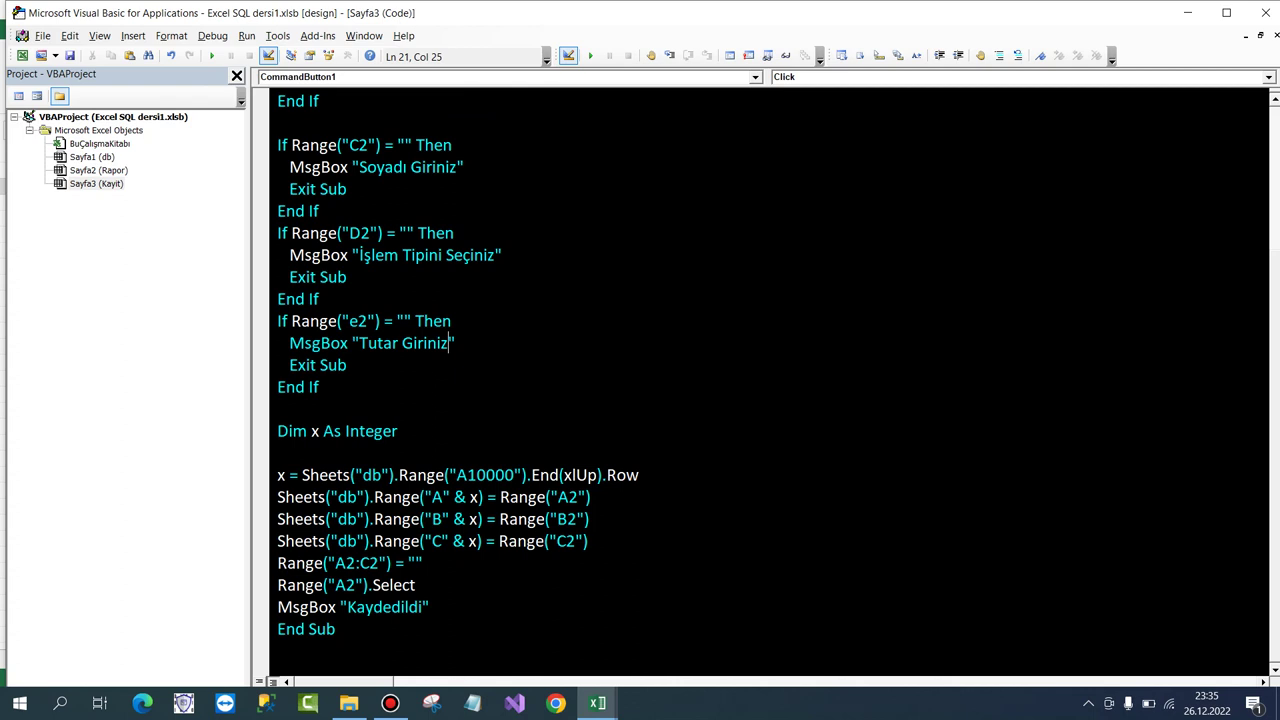
Duplicate the db column C copy line and retarget the copy to db column D.
left_click(590, 541)
key("Return")
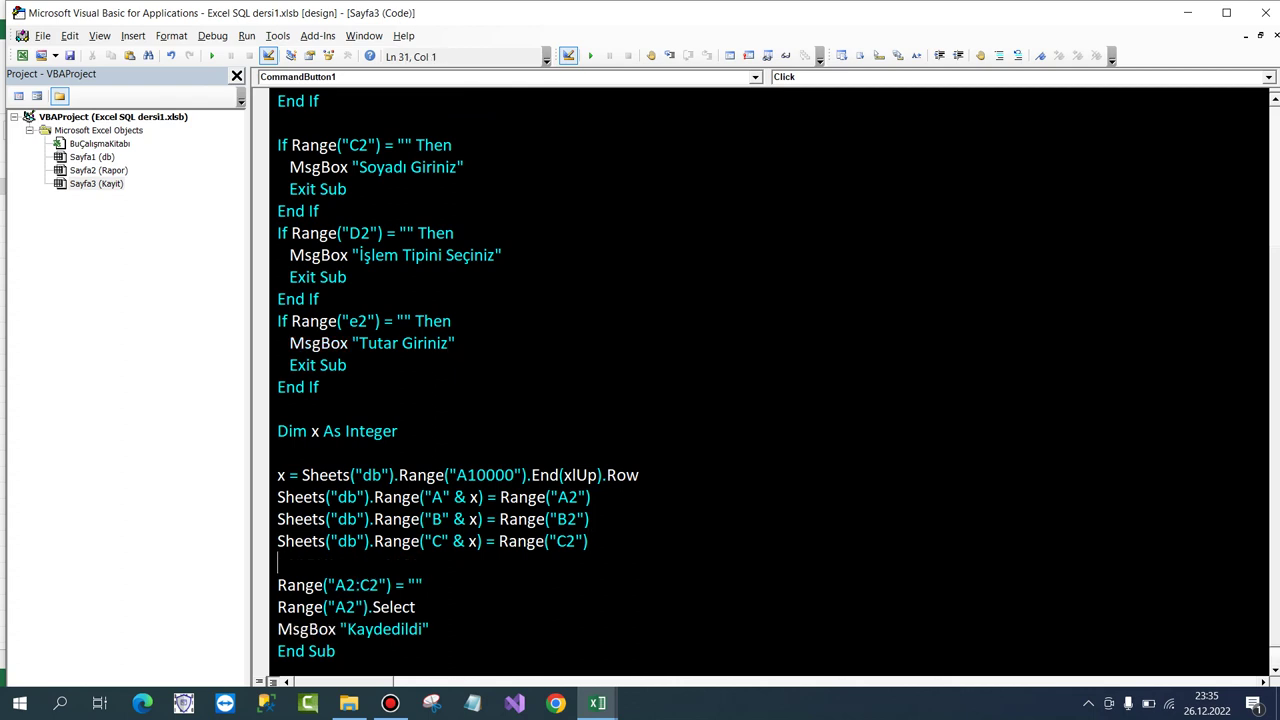
key("shift+Up")
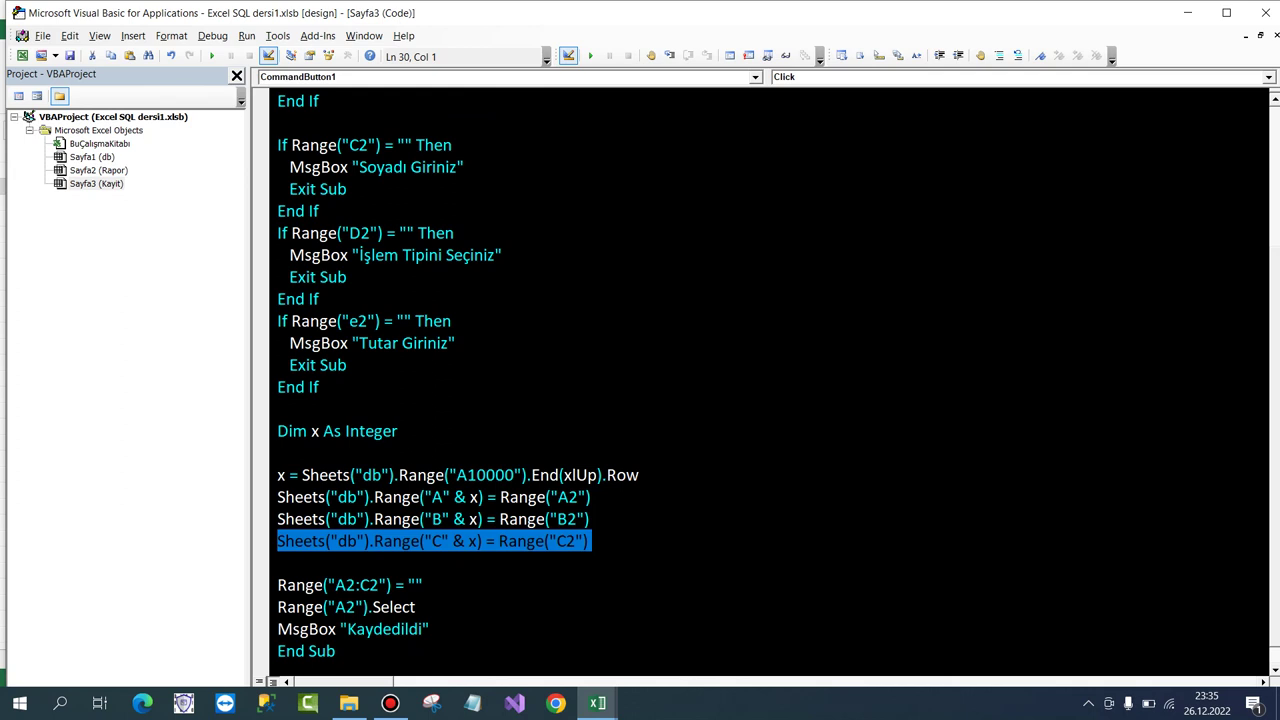
key("ctrl+c")
key("Down")
key("ctrl+v")
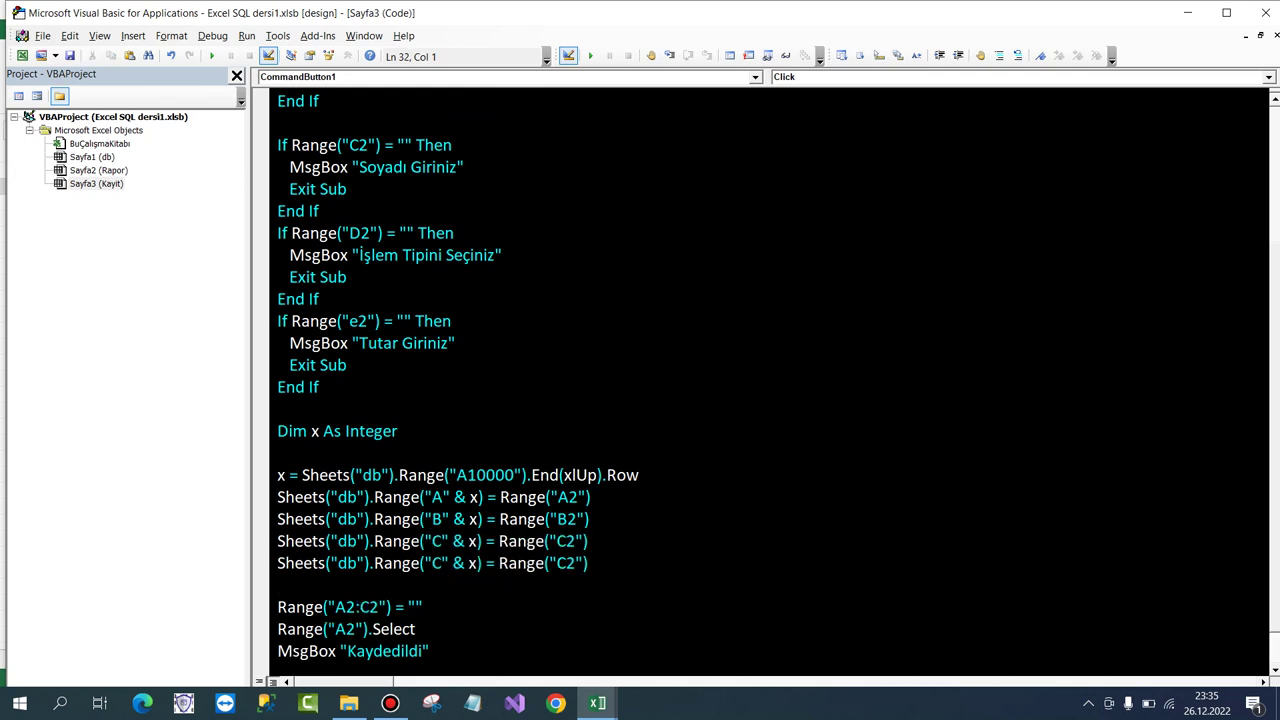
left_click(443, 563)
key("shift+Left")
type("D")
Add a column E copy line and set the source cells to D2 and E2.
key("ctrl+v")
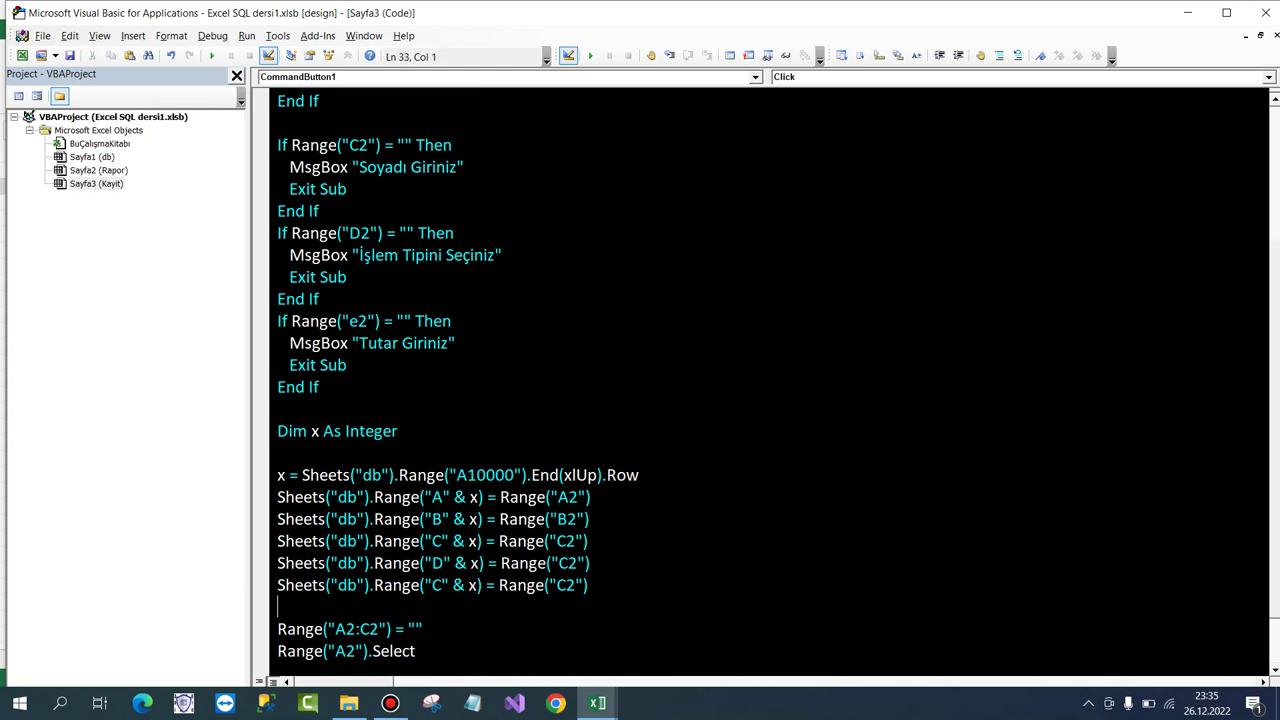
left_click_drag(432, 585, 446, 585)
type("E")
mouse_move(568, 541)
left_mouse_down()
mouse_move(557, 541)
mouse_move(557, 585)
left_mouse_up()
type("DE")
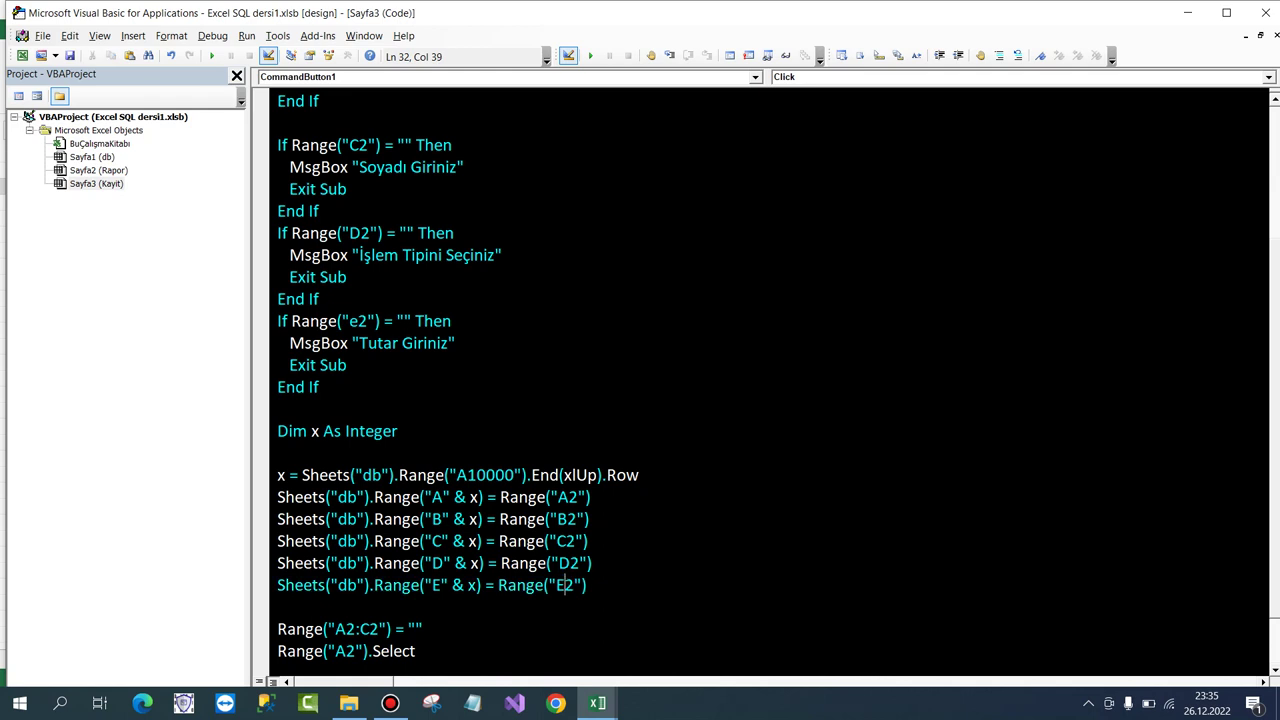
left_click(588, 541)
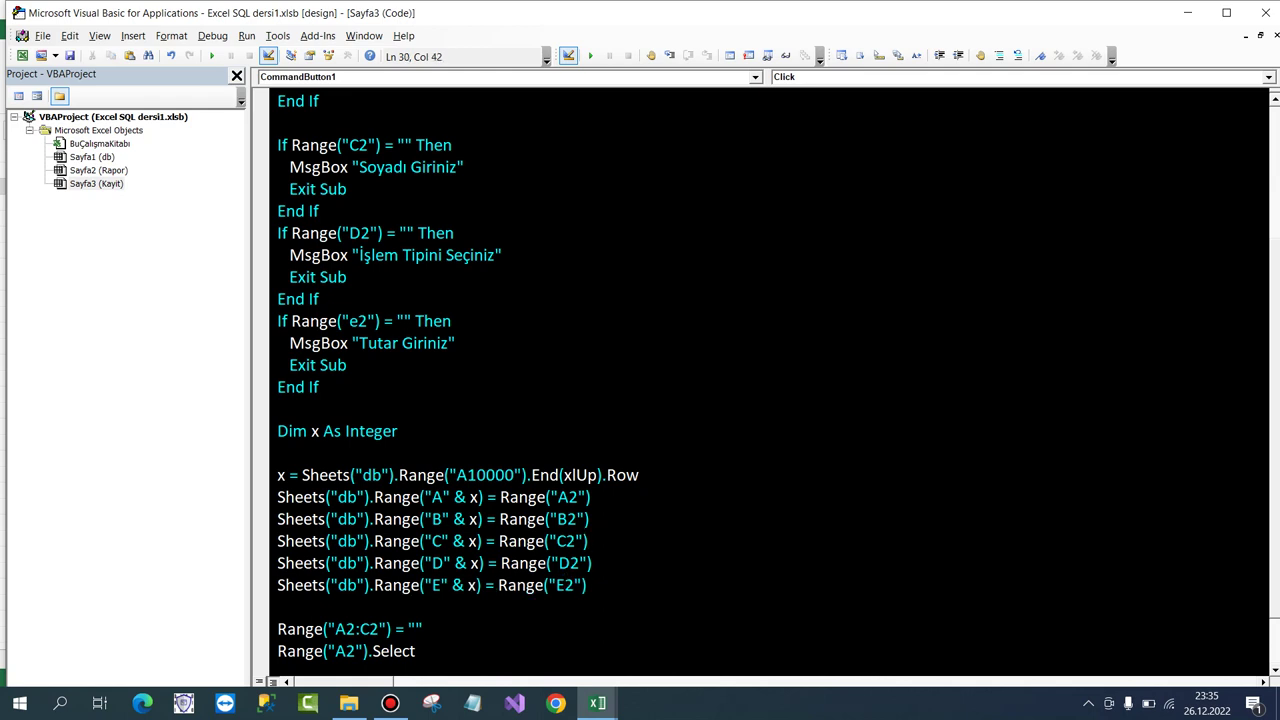
Change the clearing range from A2:C2 to A2:E2.
scroll(700, 380, "down", 1)
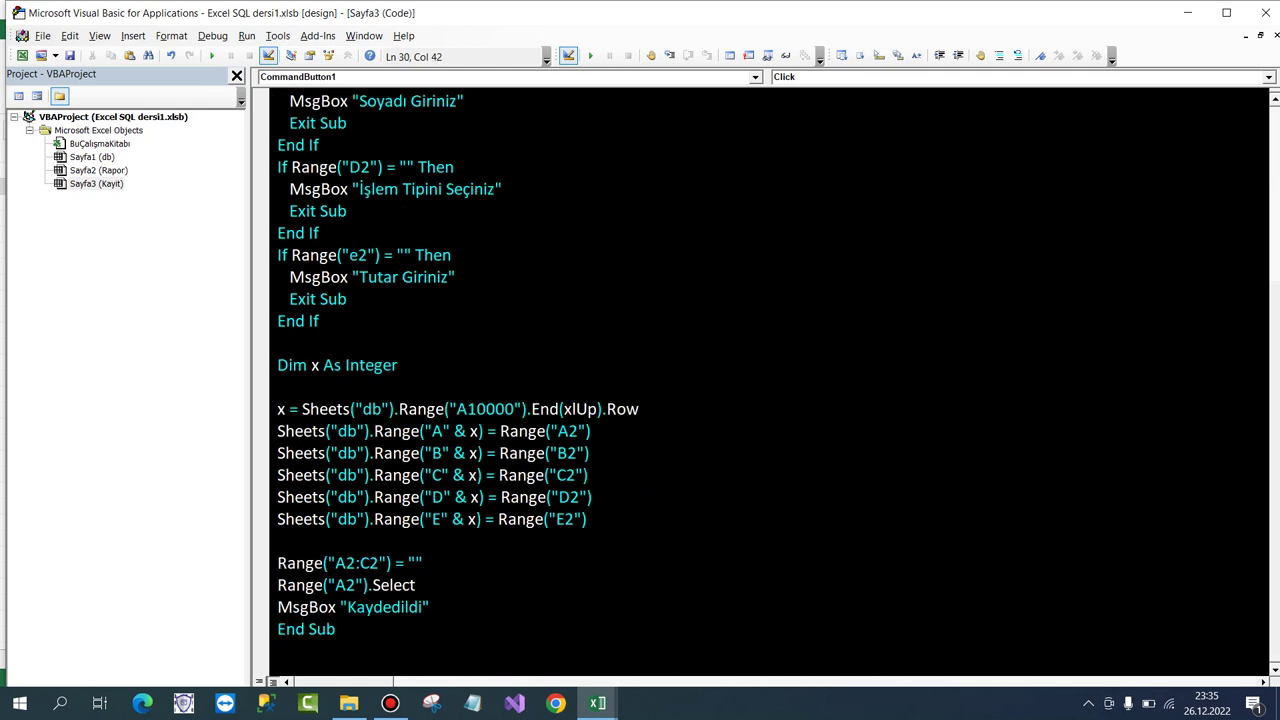
left_click(370, 563)
left_click_drag(370, 563, 359, 563)
type("E")
Back in Excel, enter the date 26.12.2022 in Kayit cell A2.
mouse_move(597, 703)
left_click(509, 634)
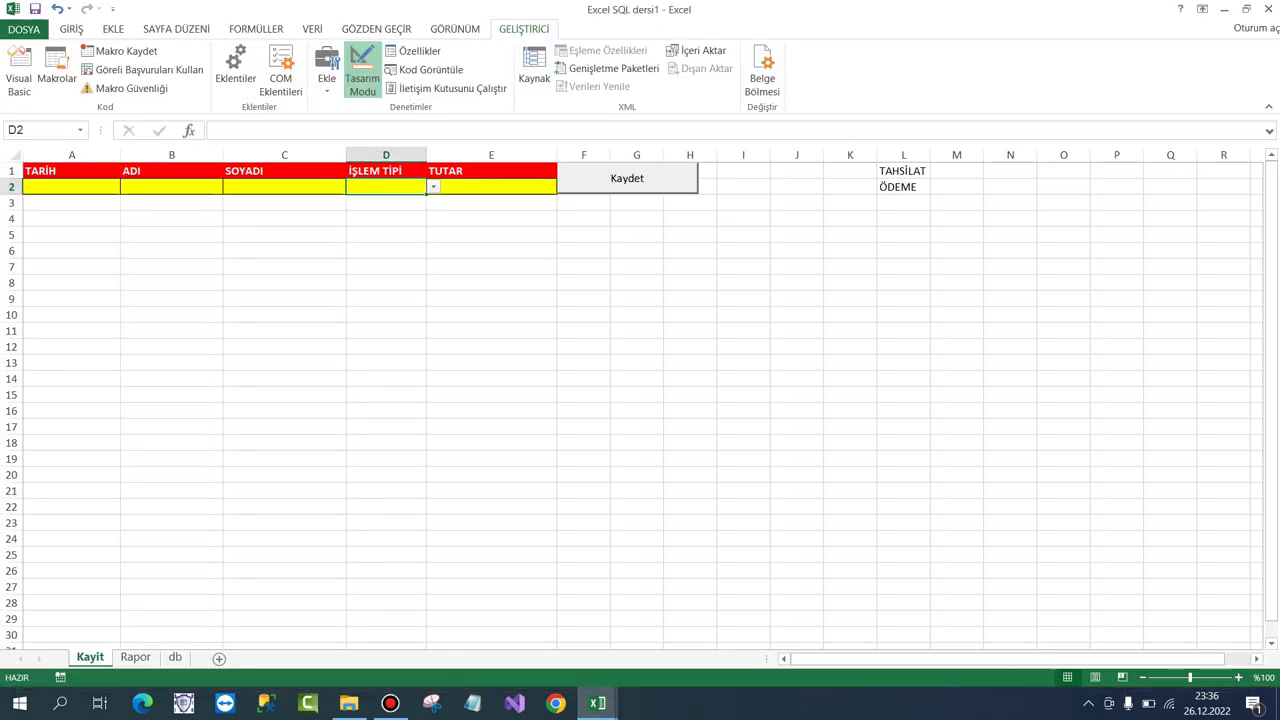
left_click(71, 186)
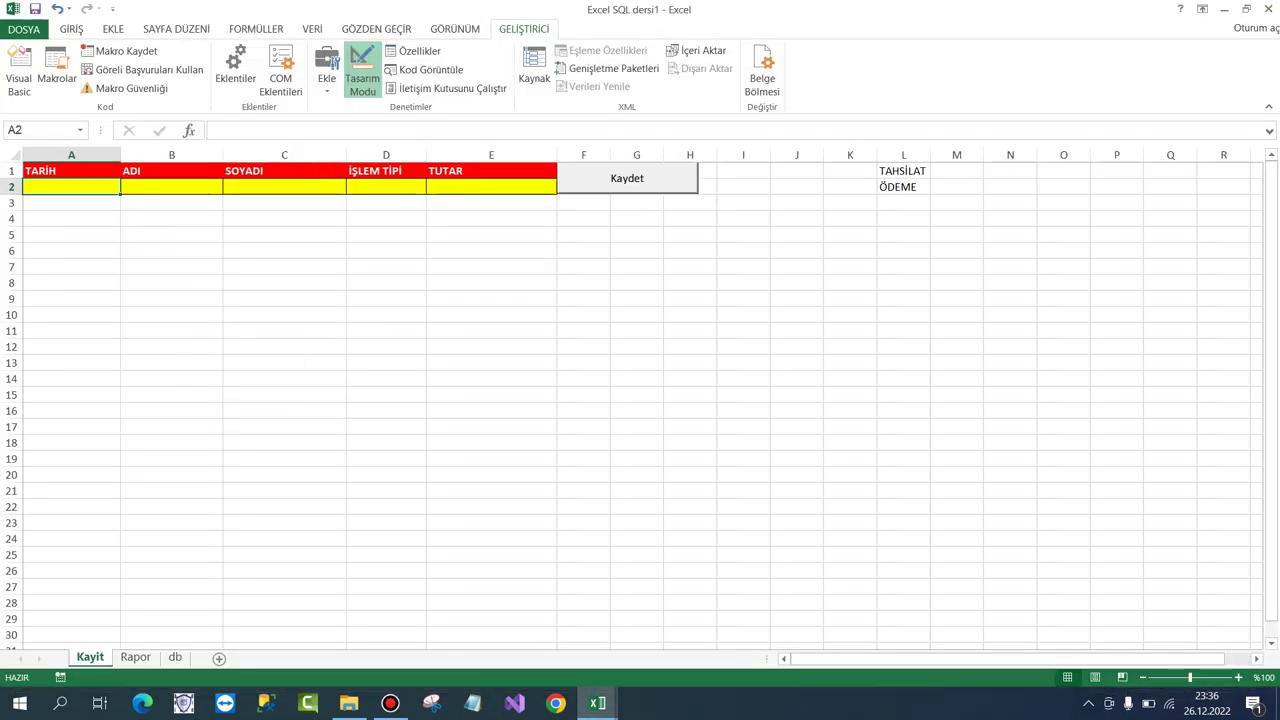
type("2")
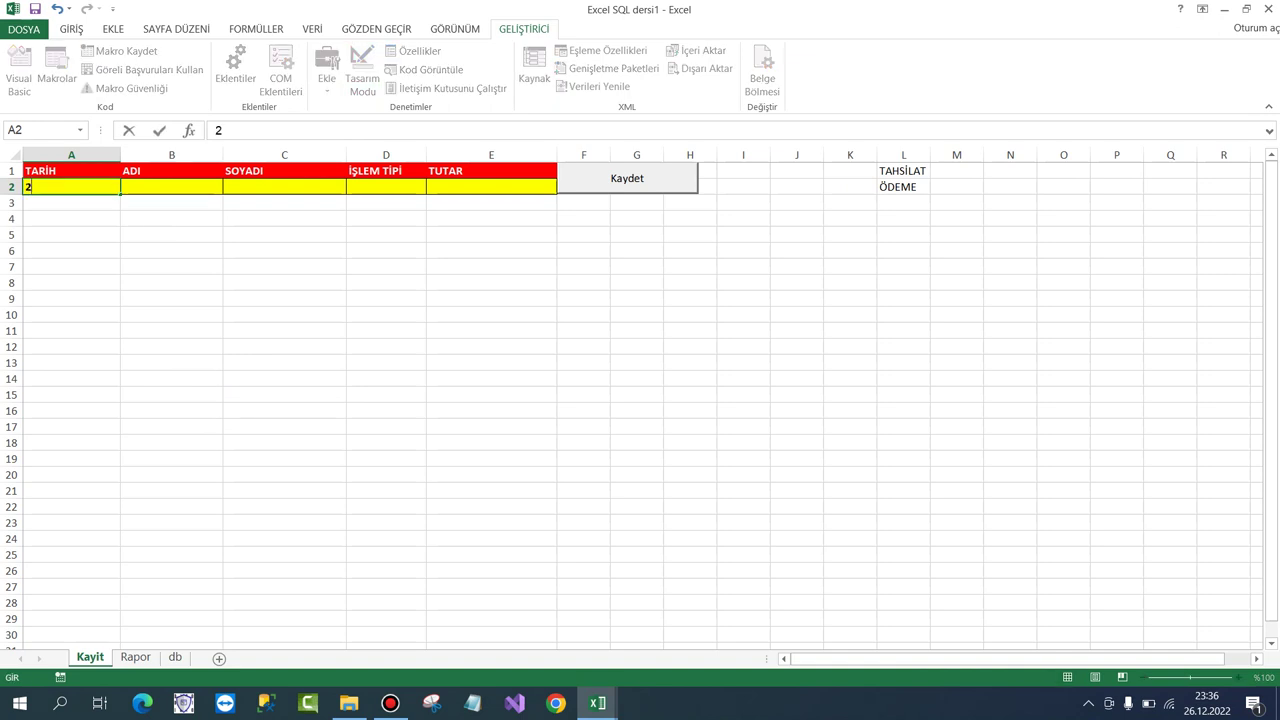
type("6.12")
key("Tab")
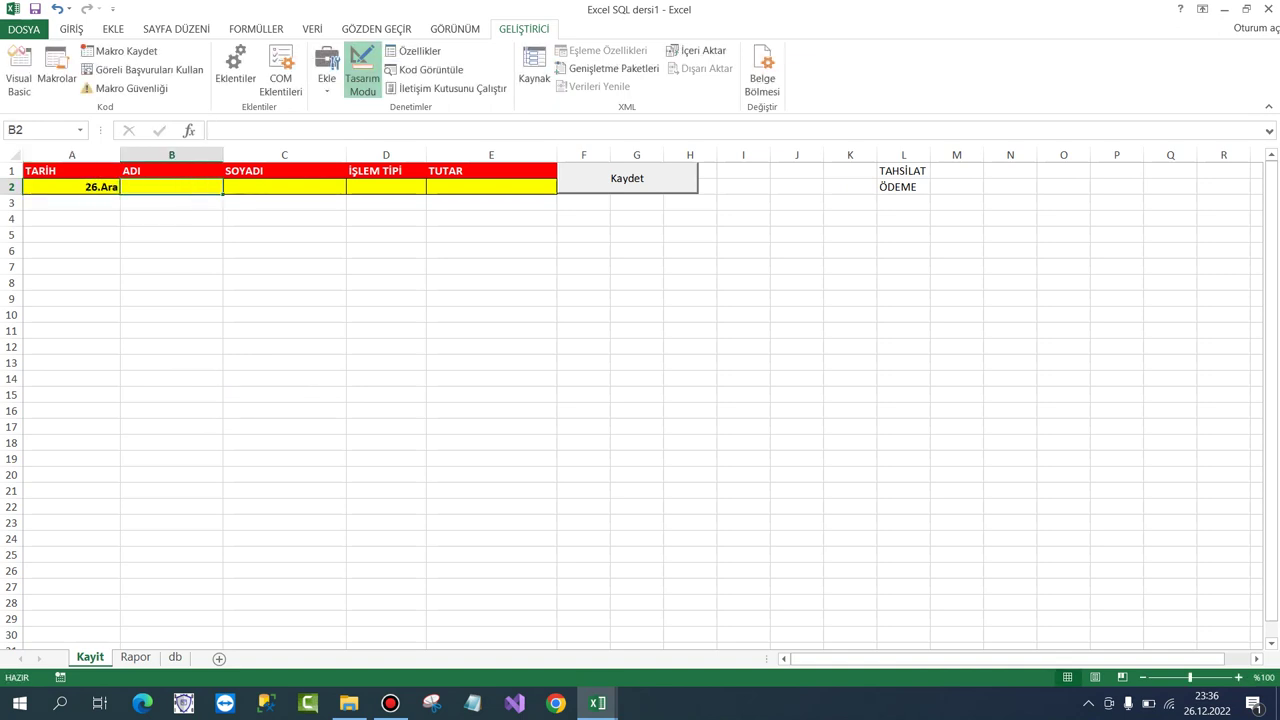
left_click(71, 186)
key("BackSpace")
type("26")
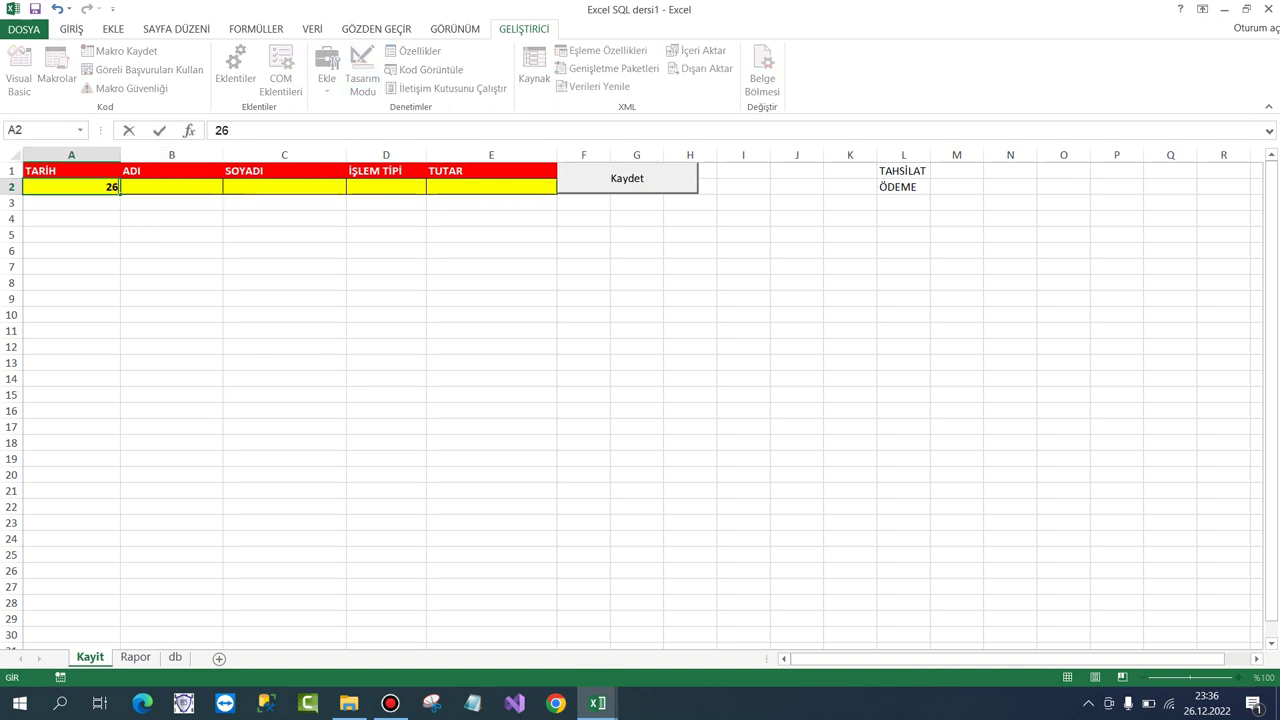
type(".12.2922")
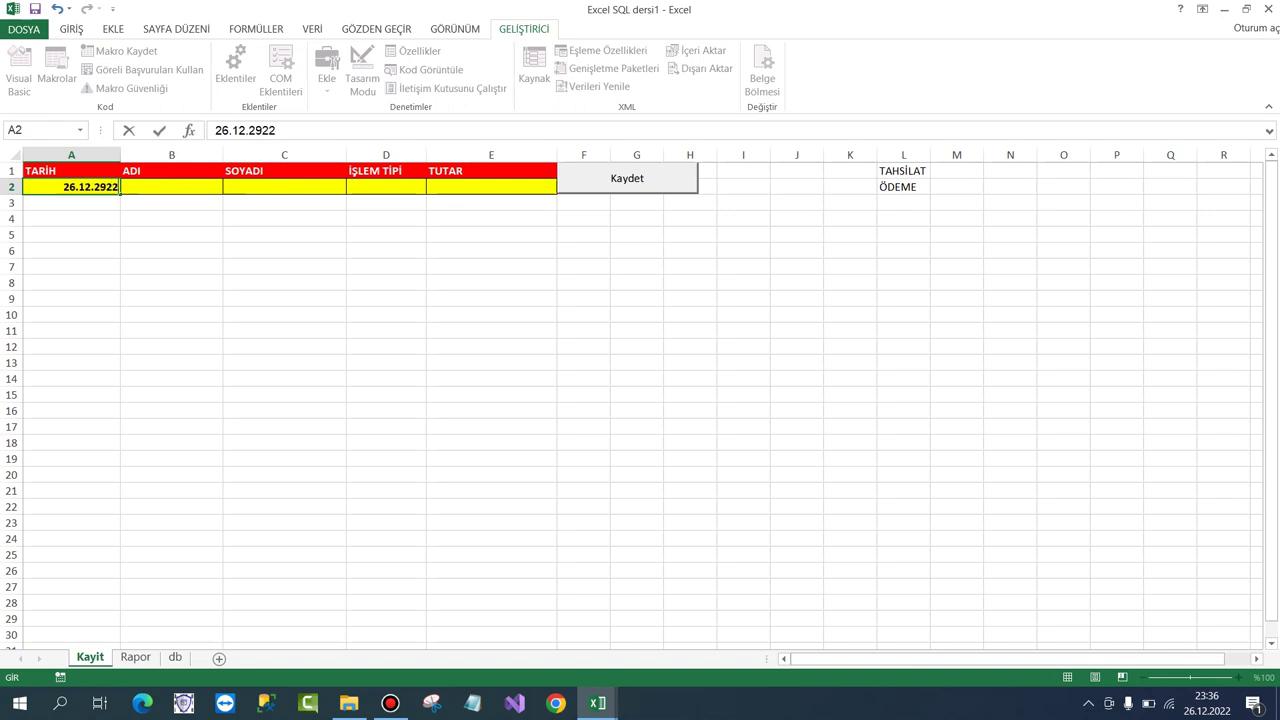
key("BackSpace")
key("BackSpace")
type("022")
key("Tab")
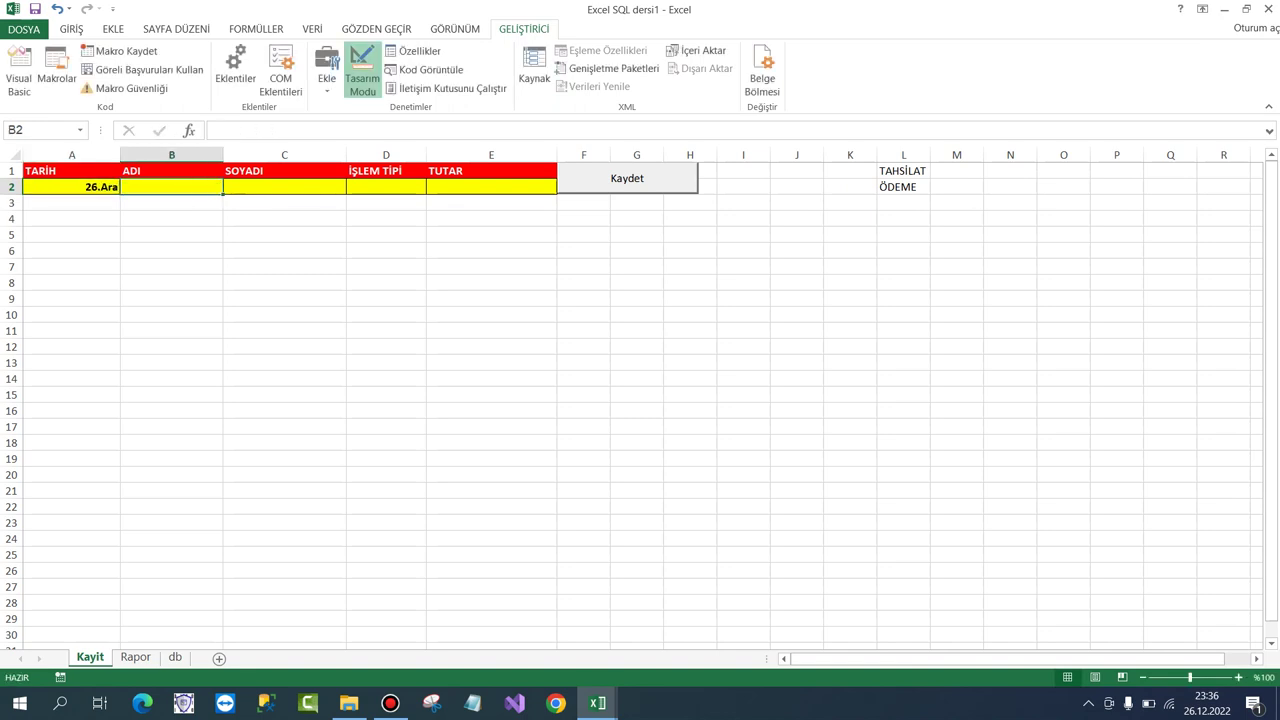
Apply the Tarih (Date) number format to A2 so it shows the full date.
left_click(71, 186)
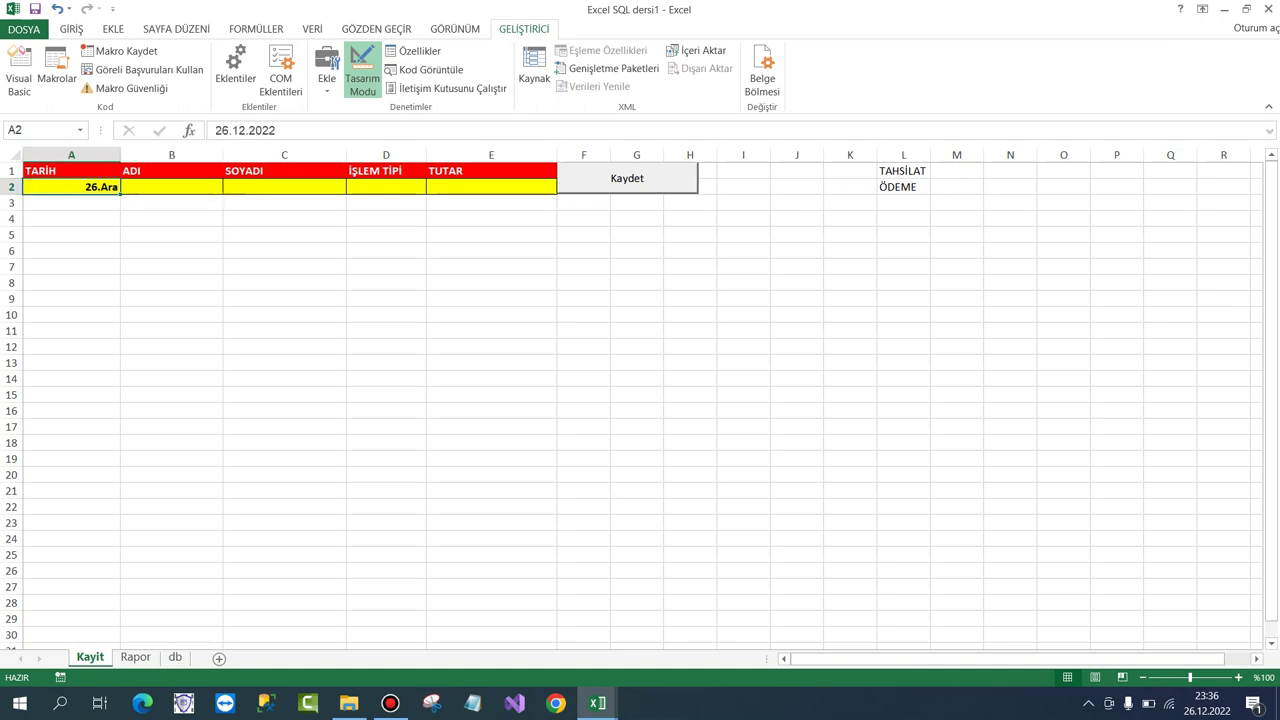
key("ctrl+1")
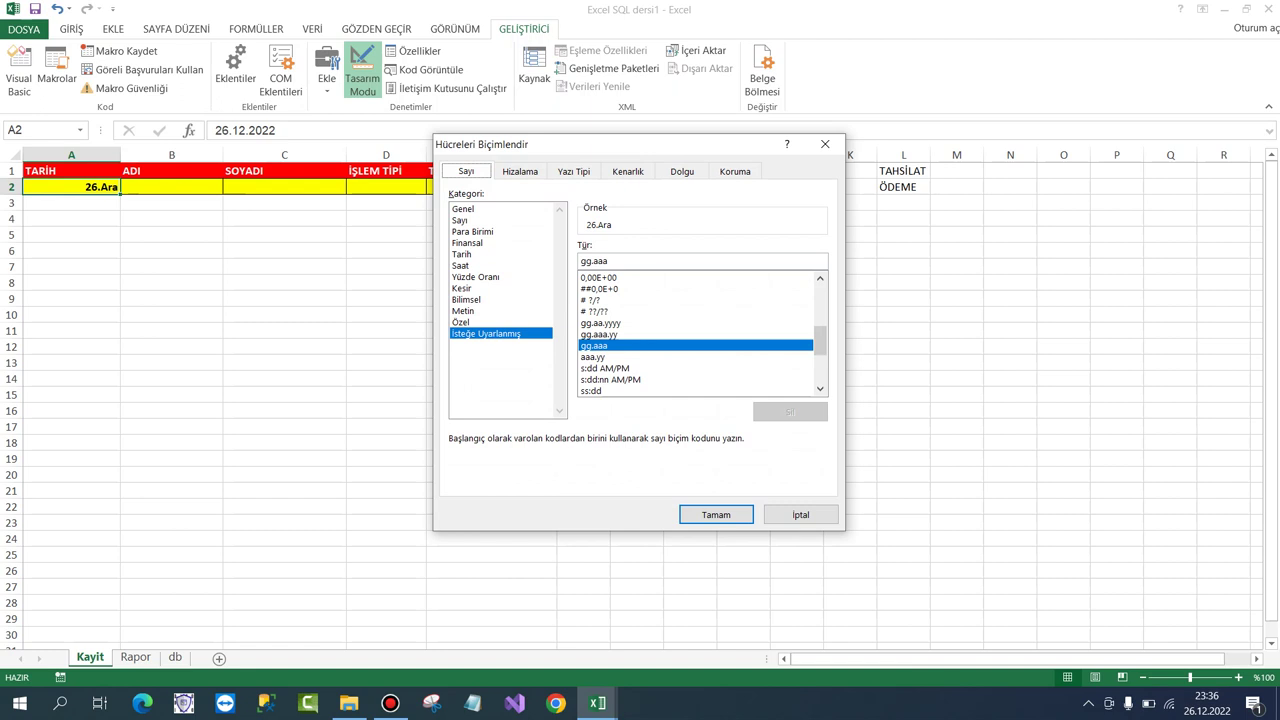
left_click(461, 254)
left_click(716, 514)
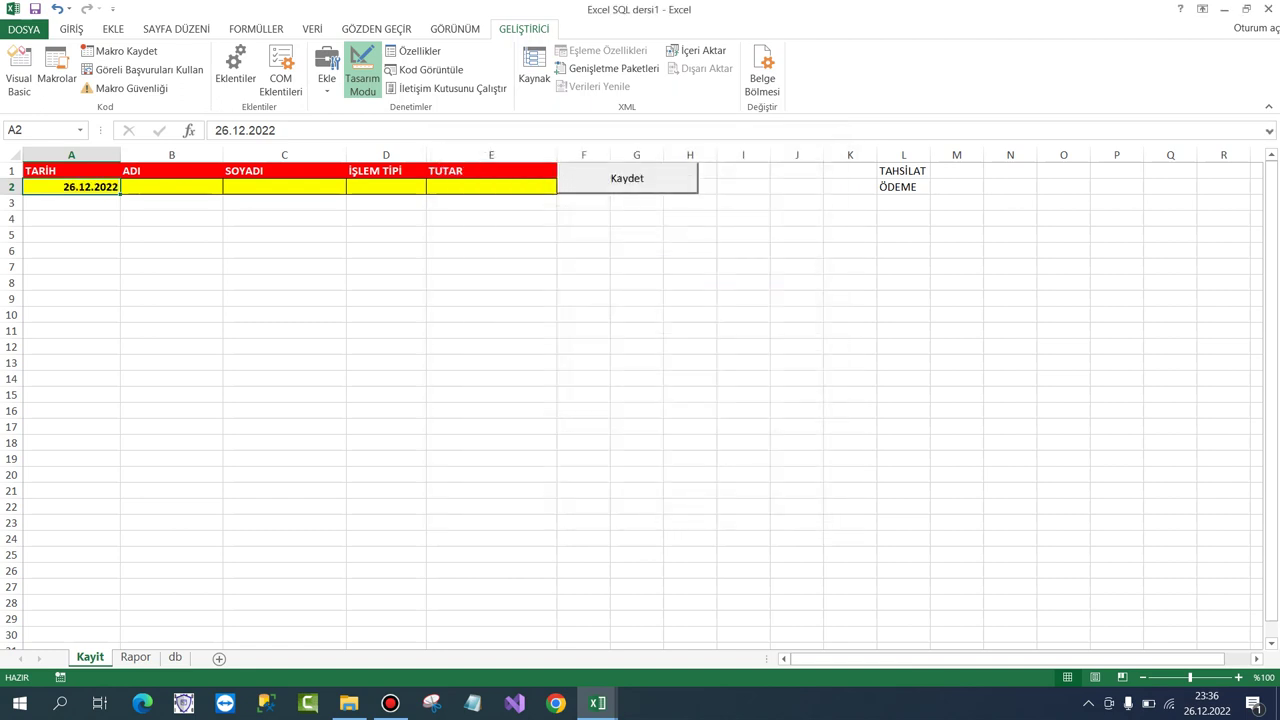
left_click(171, 186)
type("M")
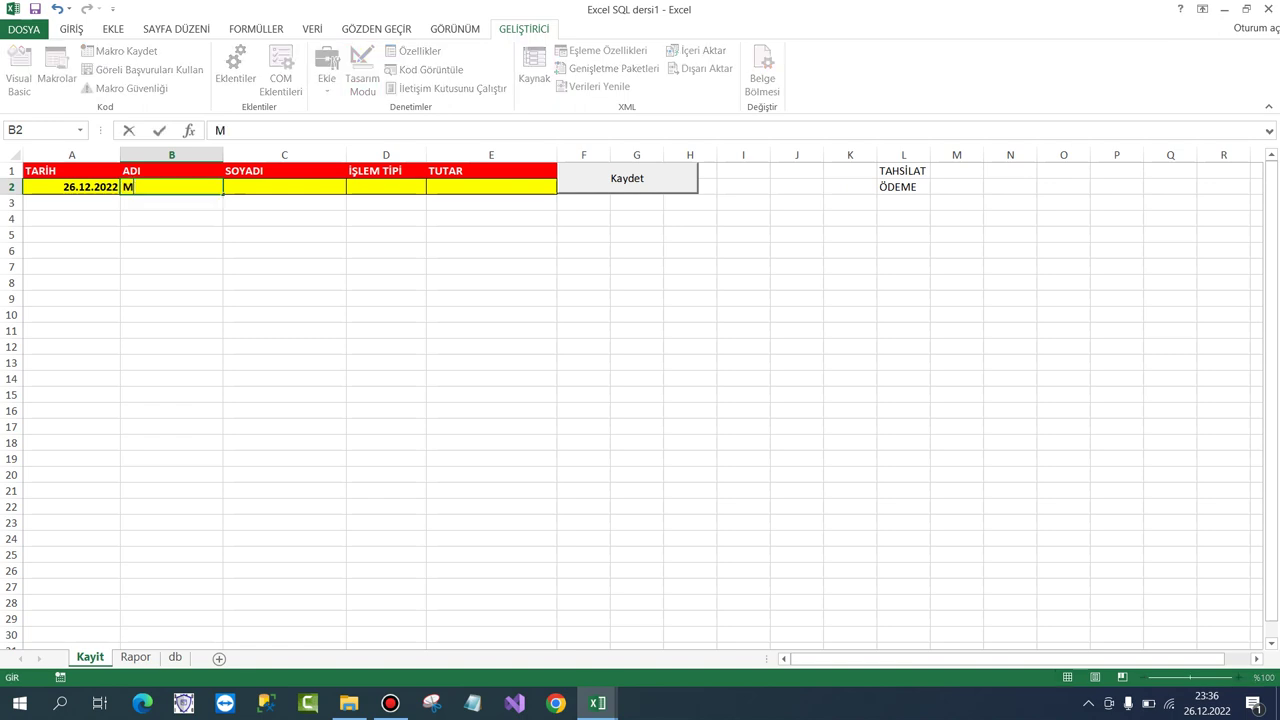
type("EHMET")
key("Tab")
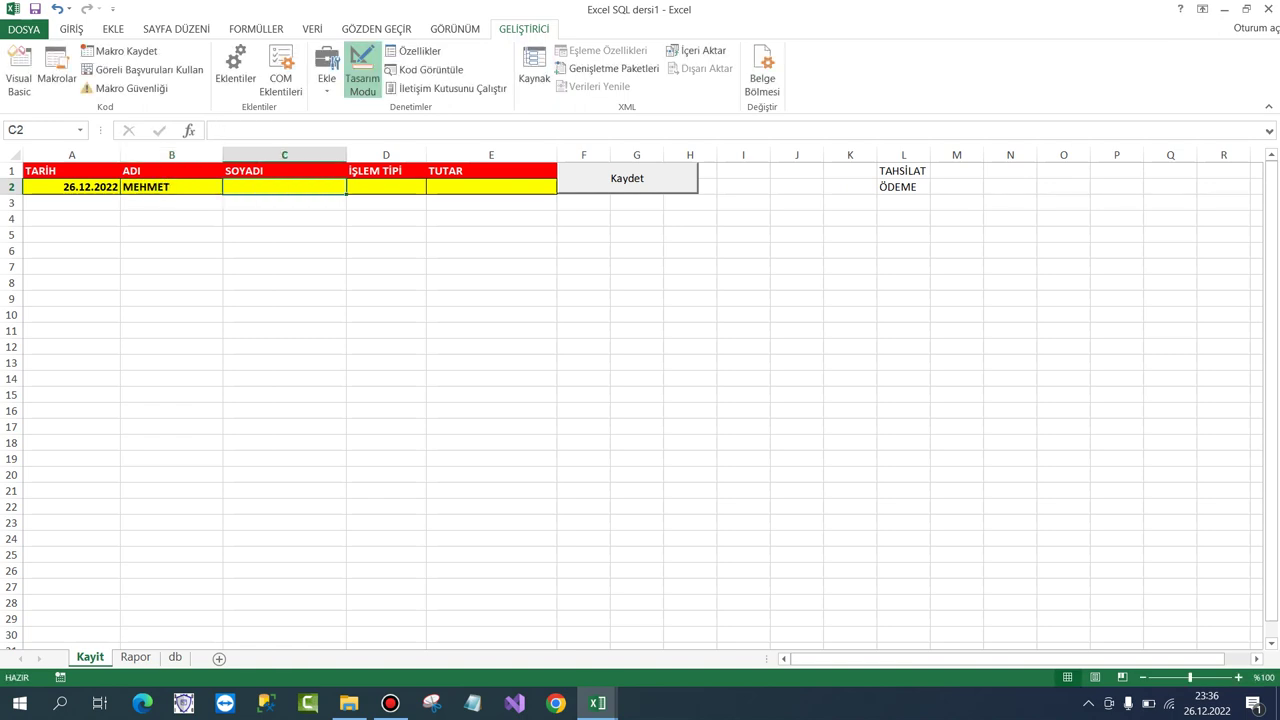
type("ASLAN")
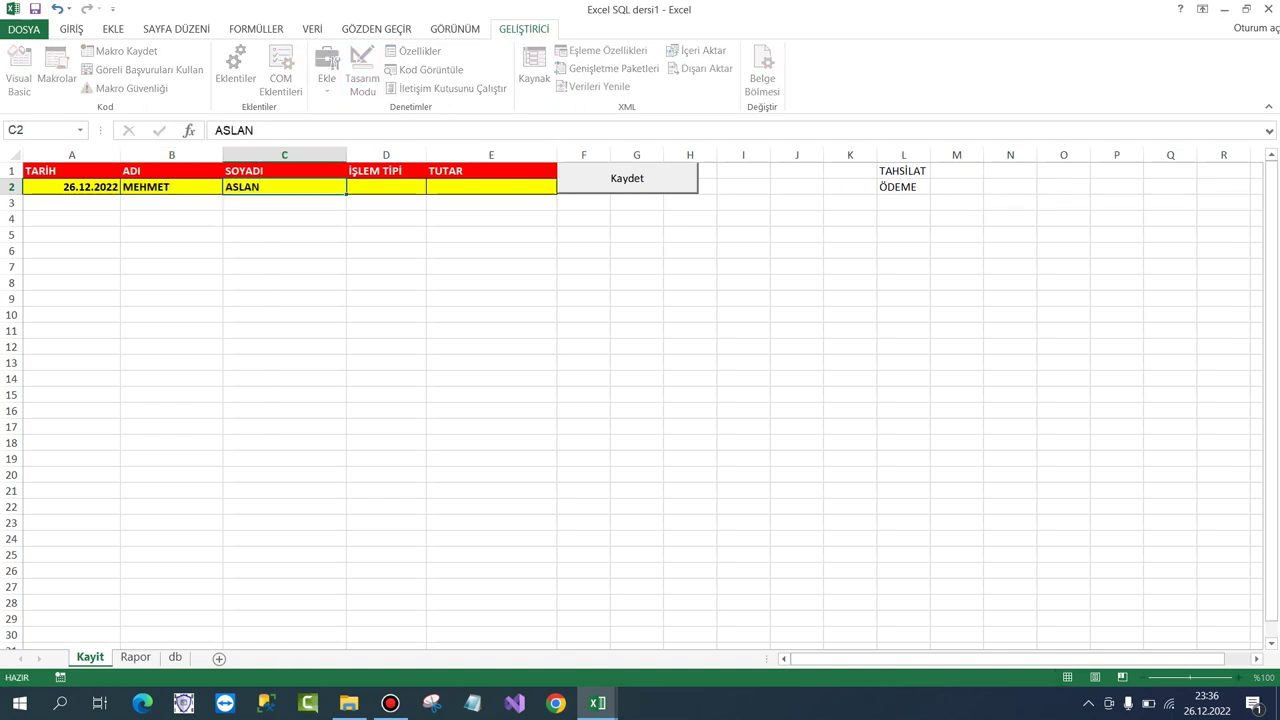
key("Tab")
type("TAH")
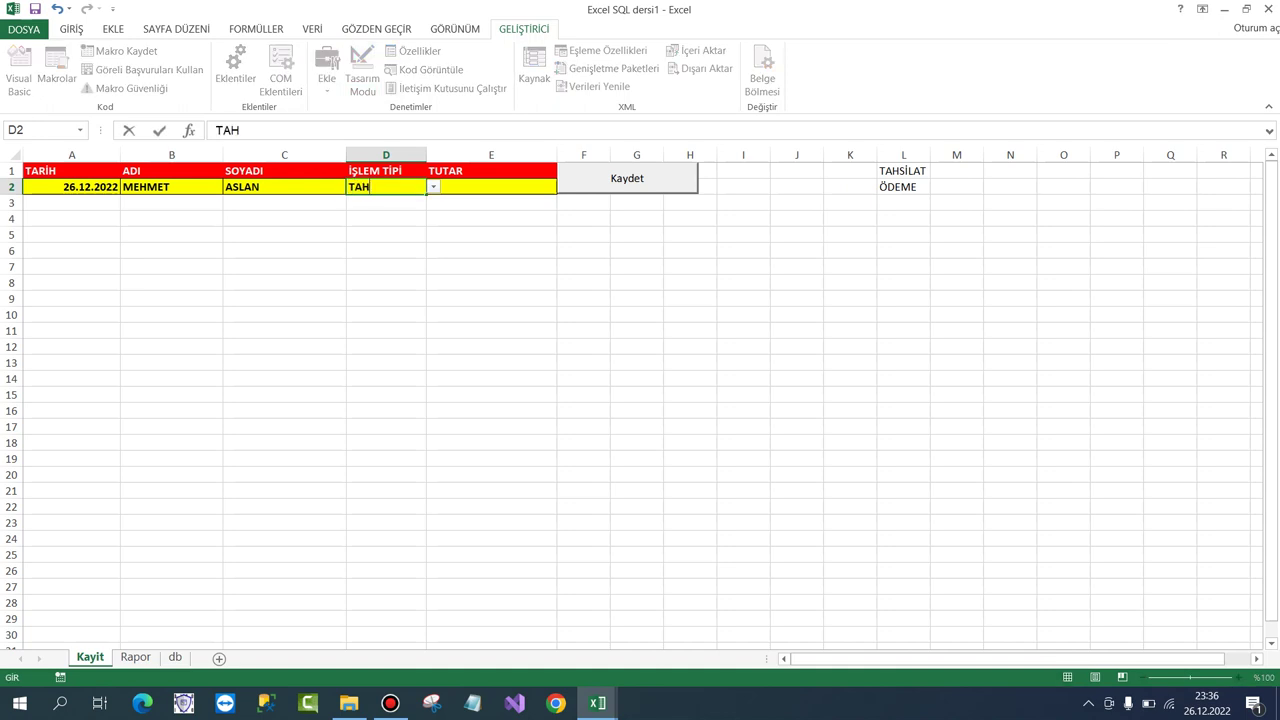
type("S")
key("Tab")
key("Escape")
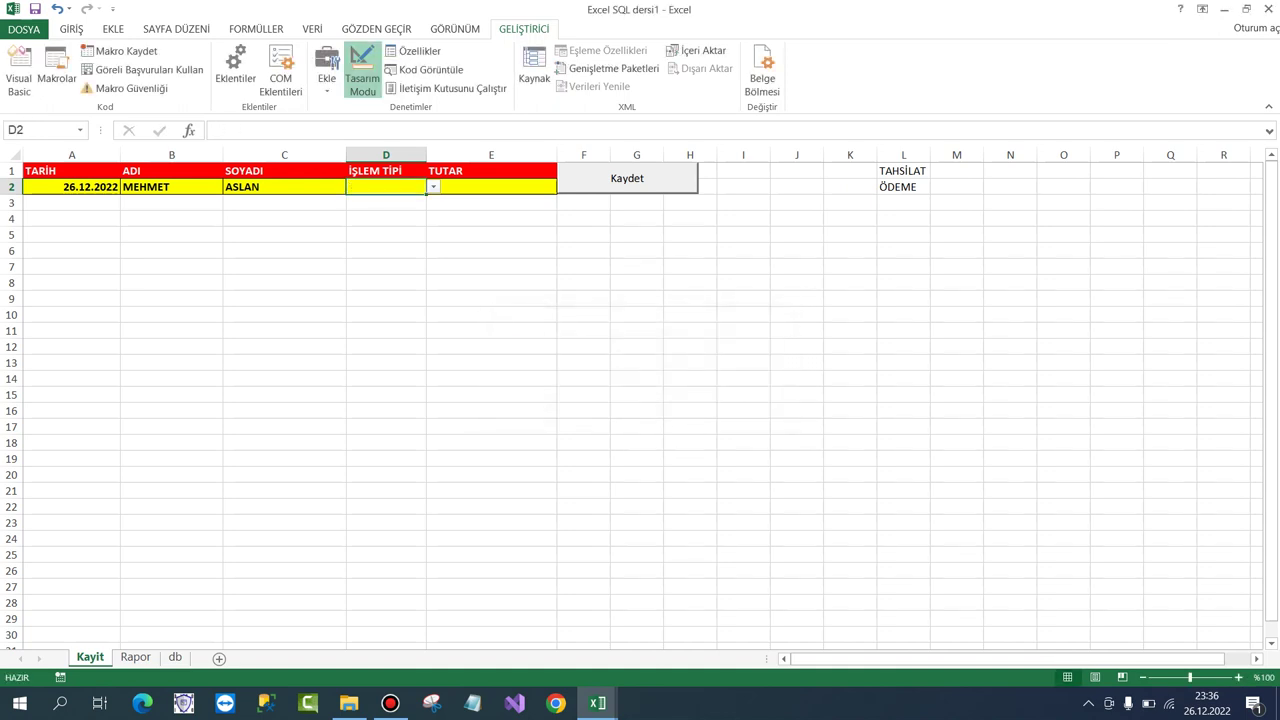
key("alt+Down")
key("Escape")
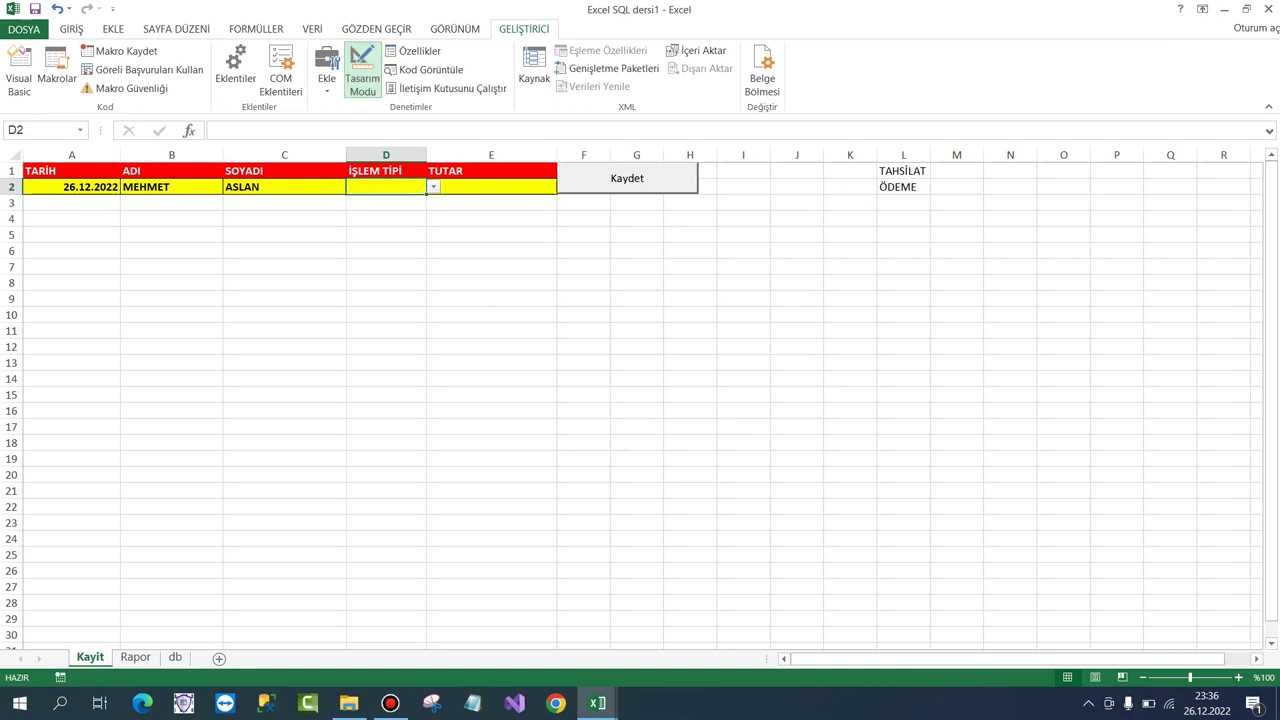
key("alt+Down")
key("Return")
key("Tab")
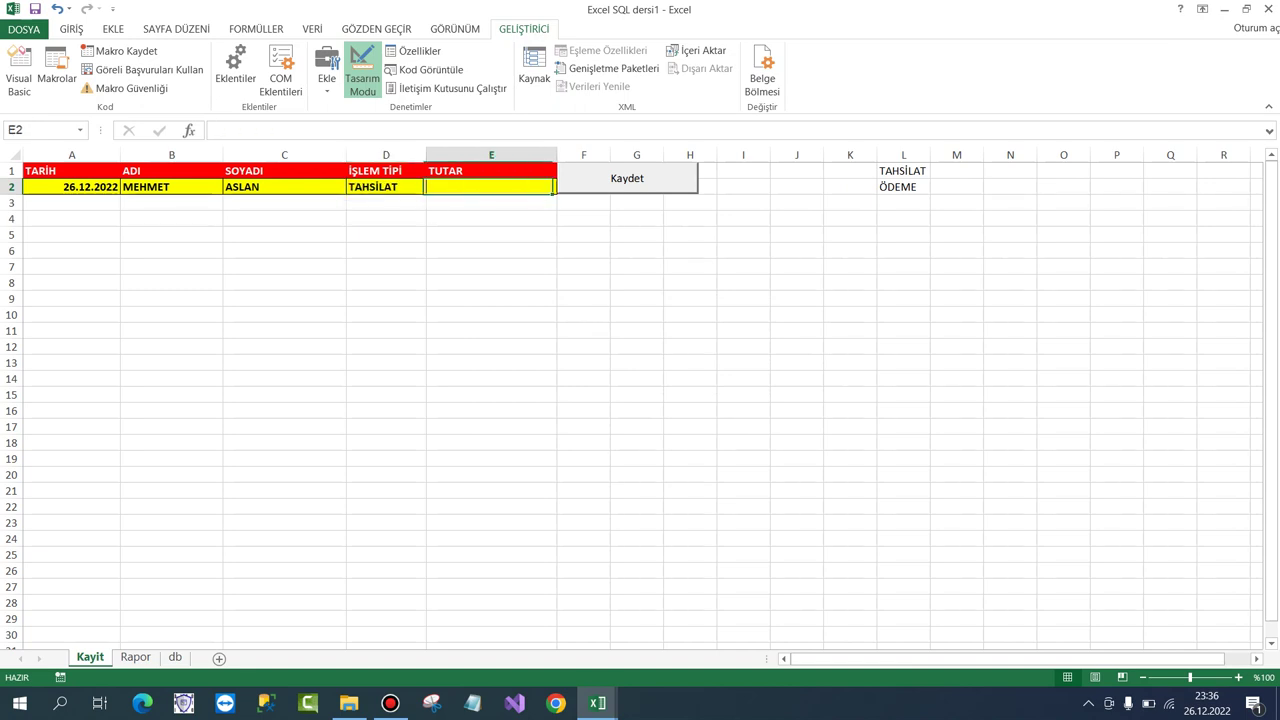
type("500")
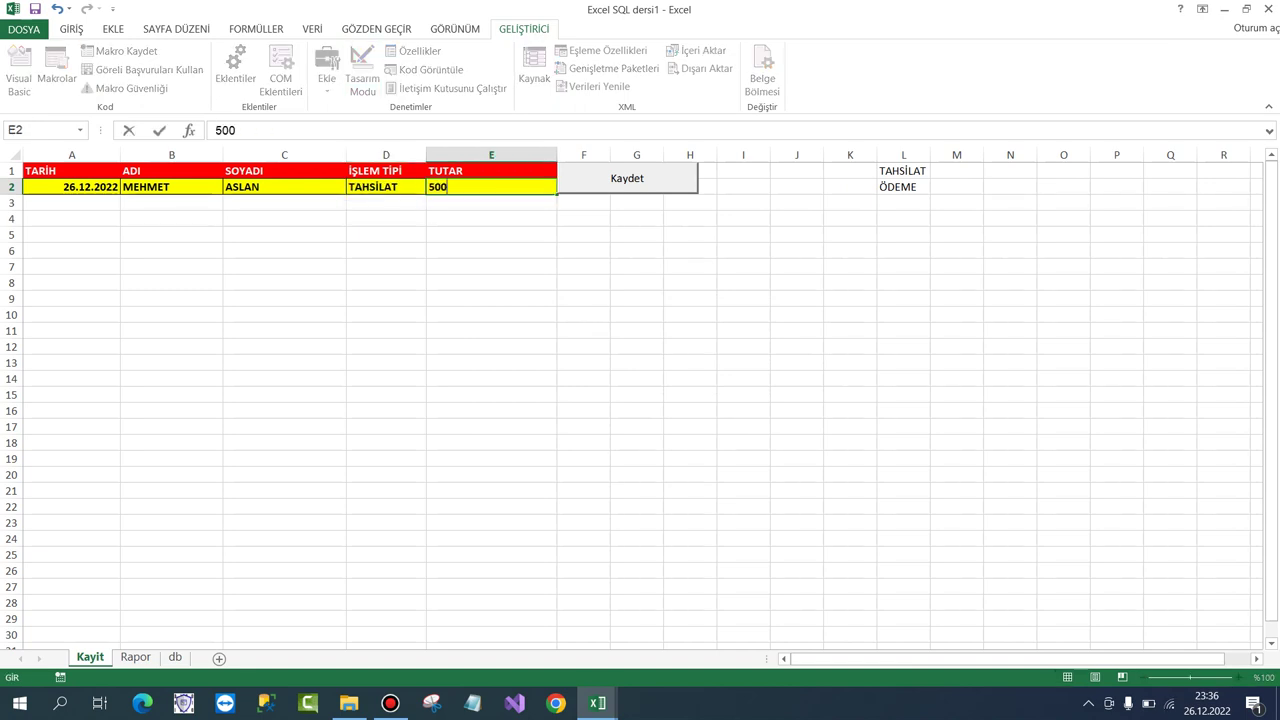
key("Return")
left_click(627, 178)
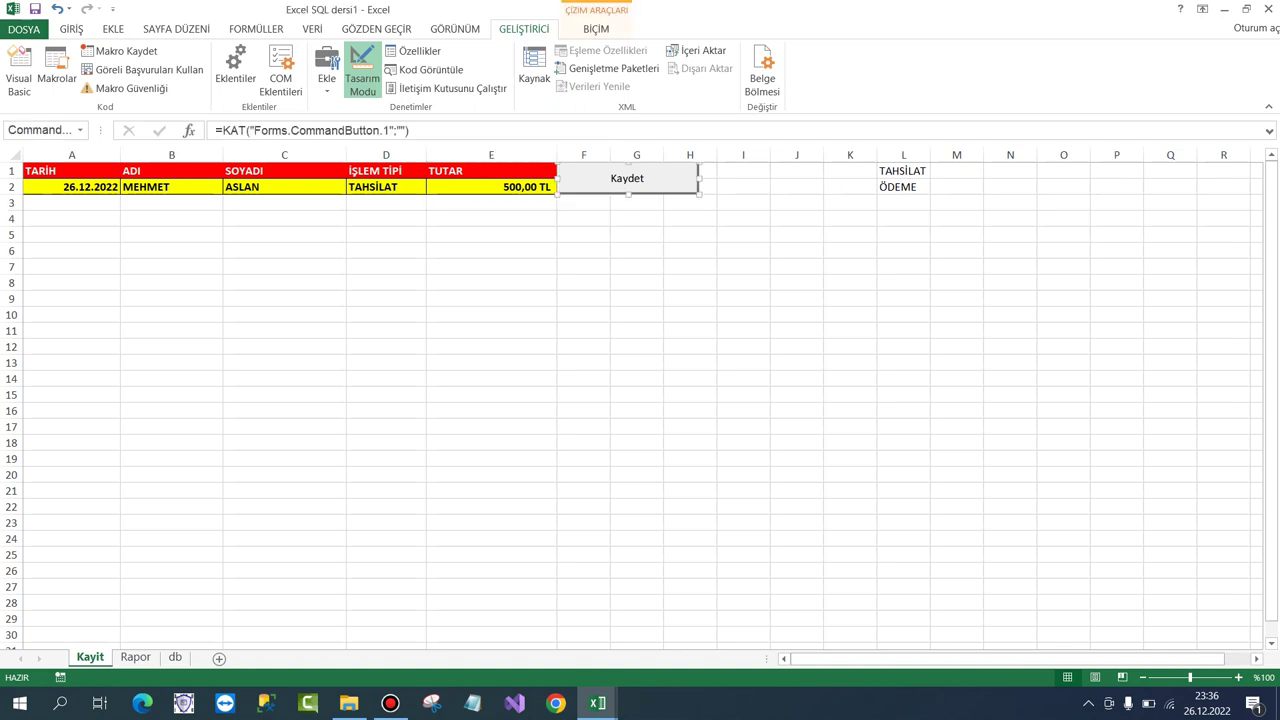
left_click(362, 78)
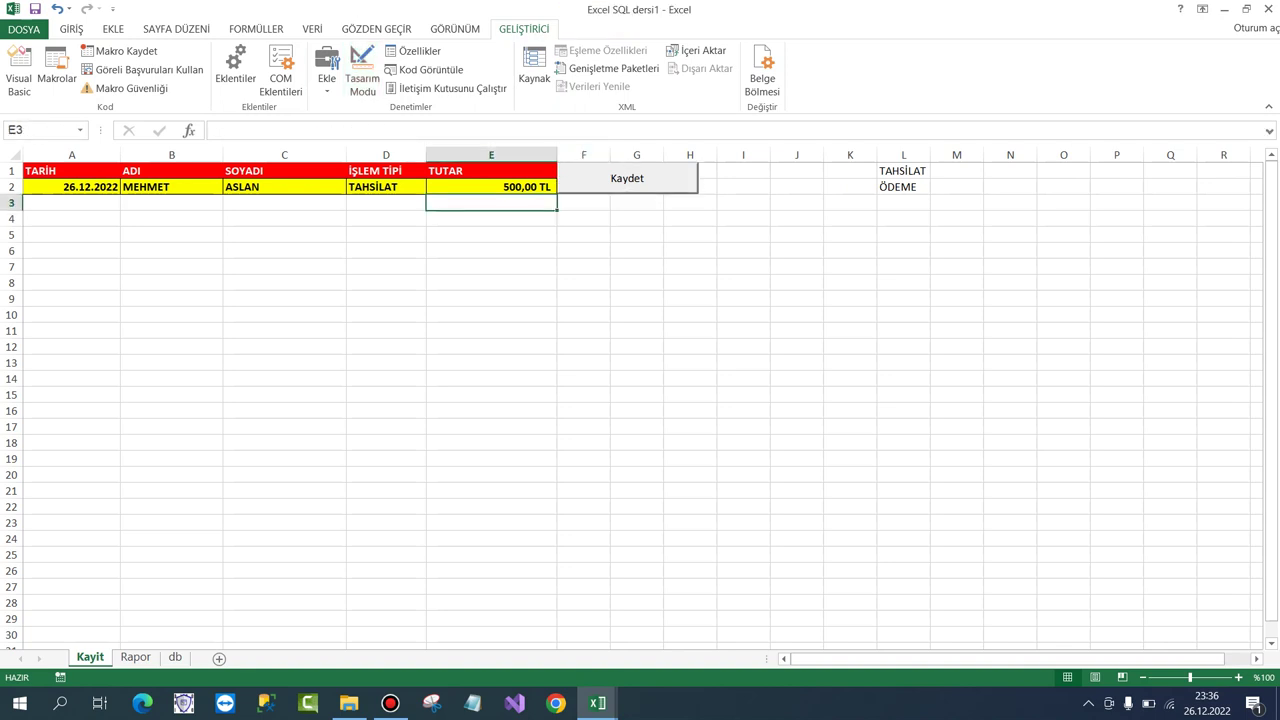
left_click(627, 178)
left_click(645, 402)
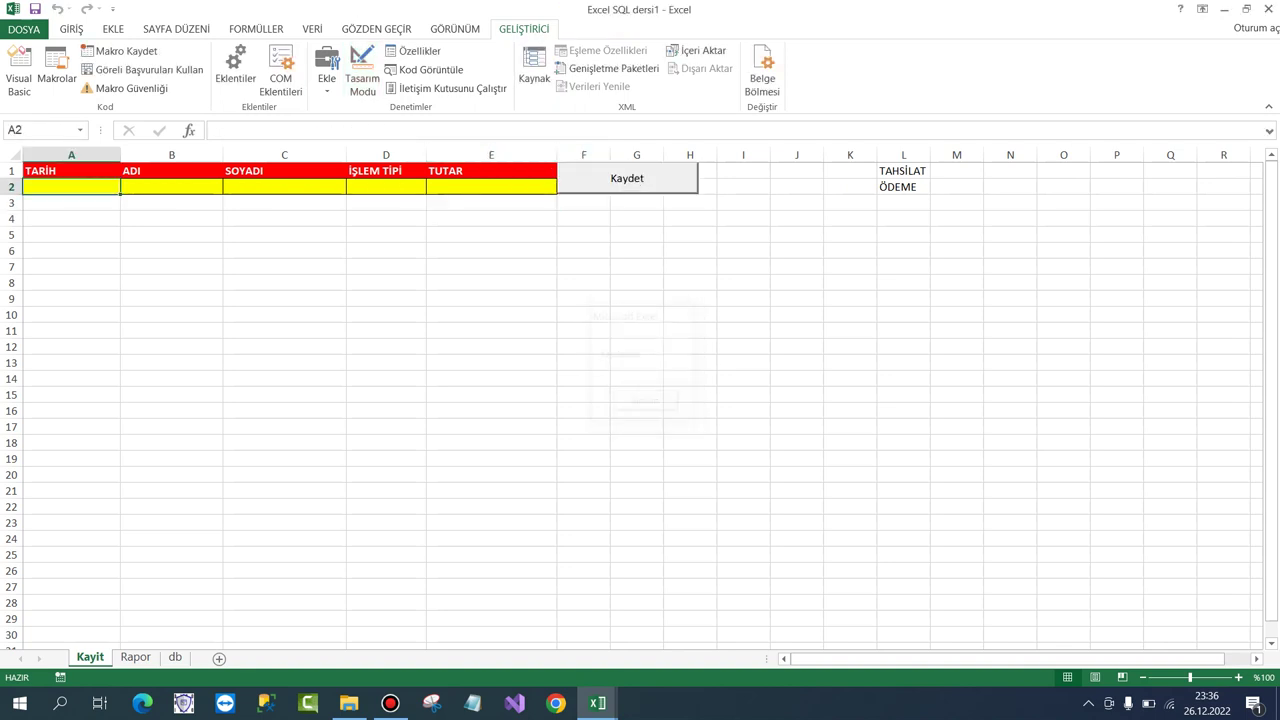
left_click(903, 155)
right_click(916, 158)
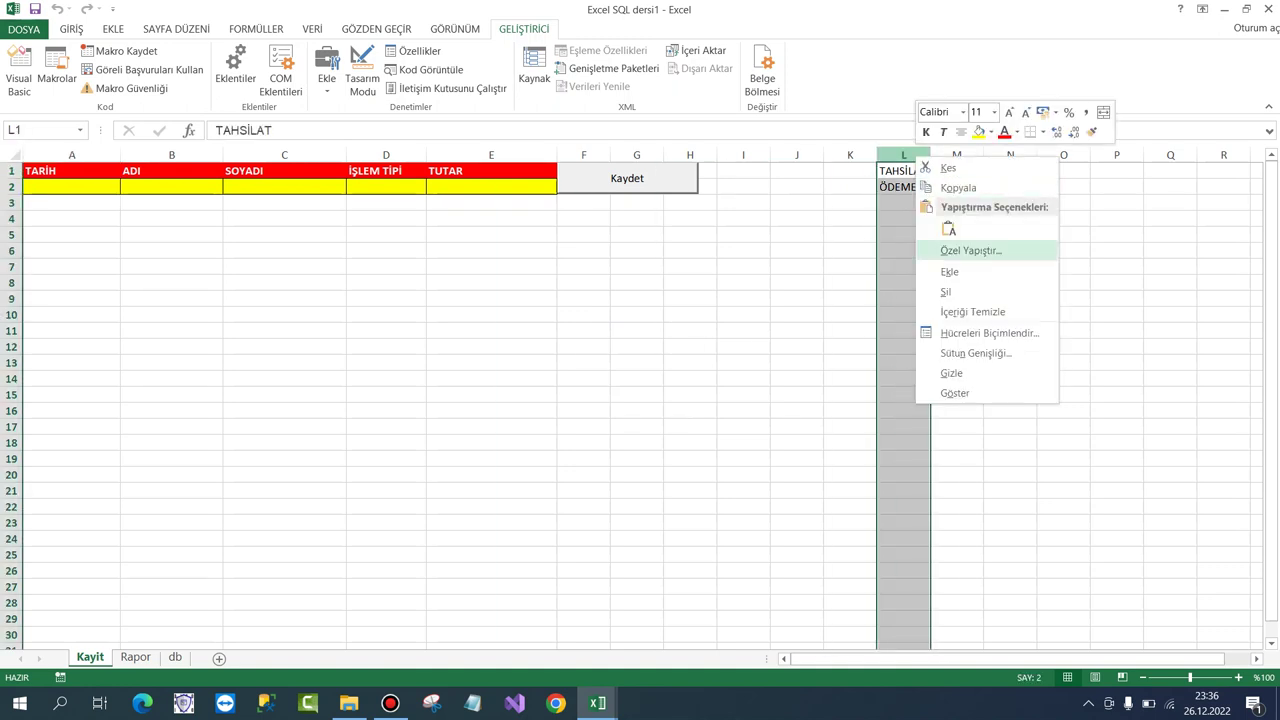
left_click(975, 353)
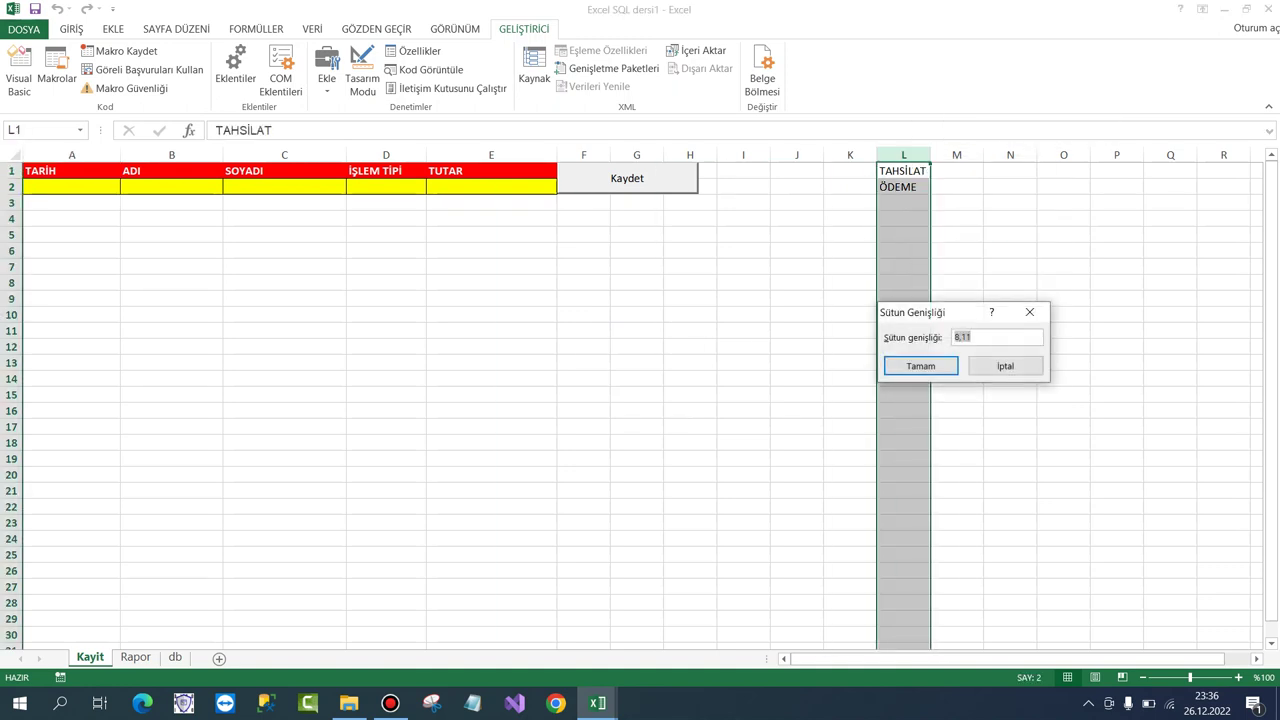
type("0")
key("Return")
left_click(491, 250)
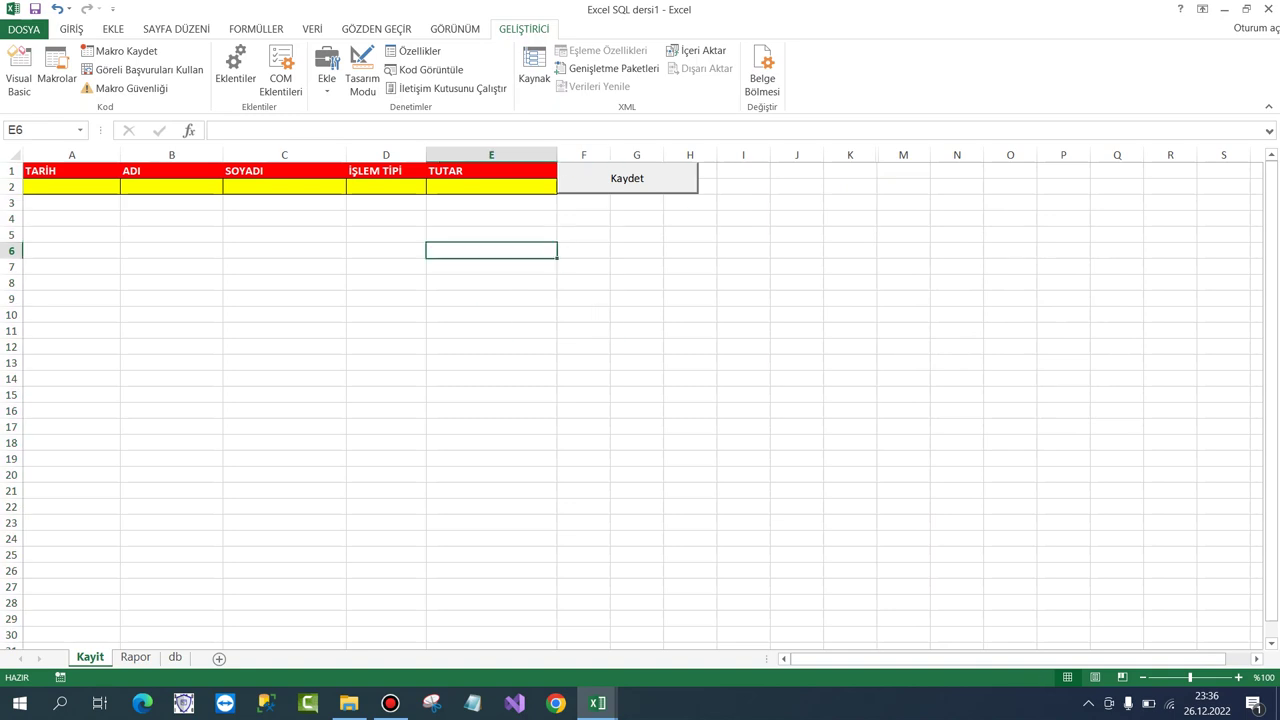
left_click(386, 187)
left_click(433, 187)
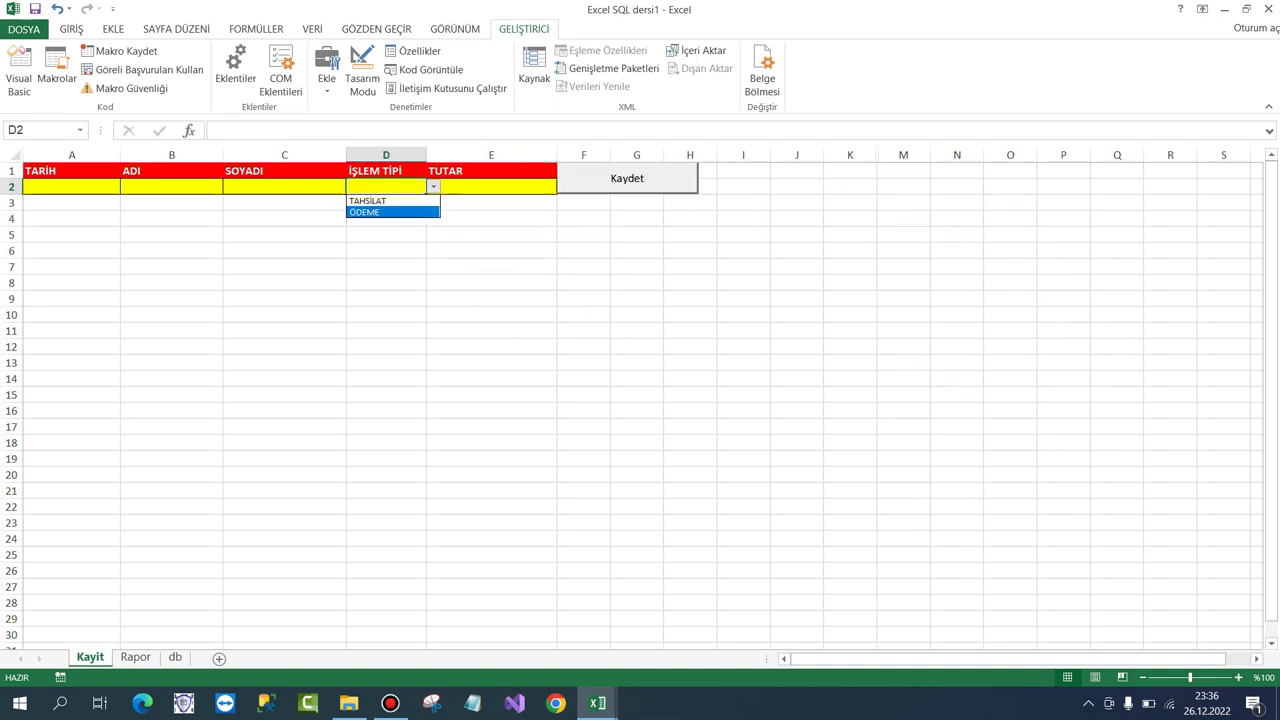
key("Escape")
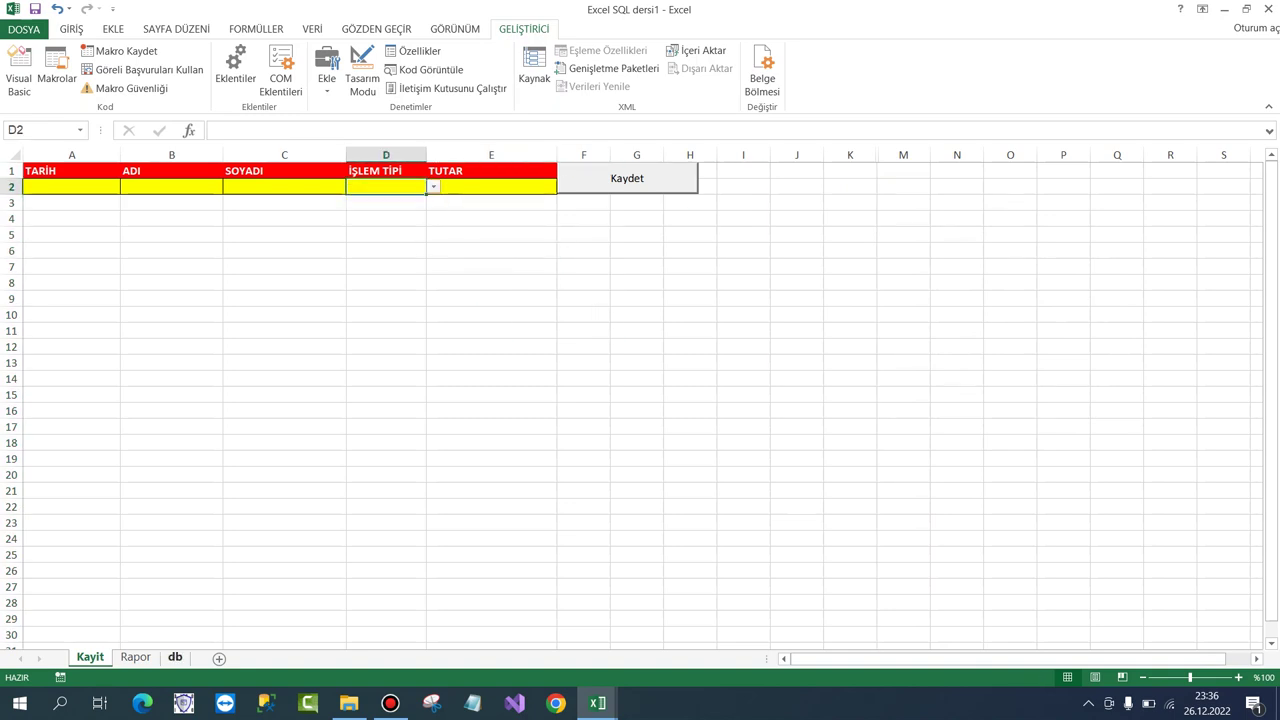
left_click(175, 657)
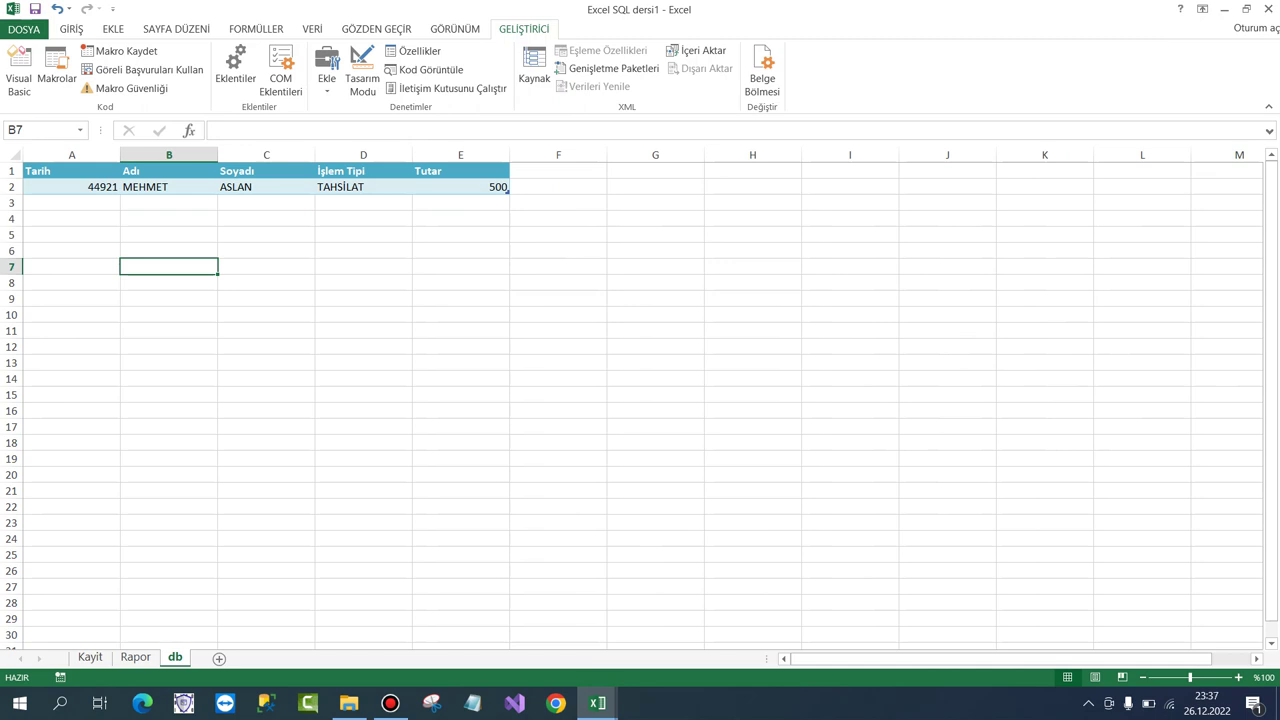
Format db cell A2 as a Tarih date to show 26.12.2022, then return to Kayit in design mode.
left_click(71, 187)
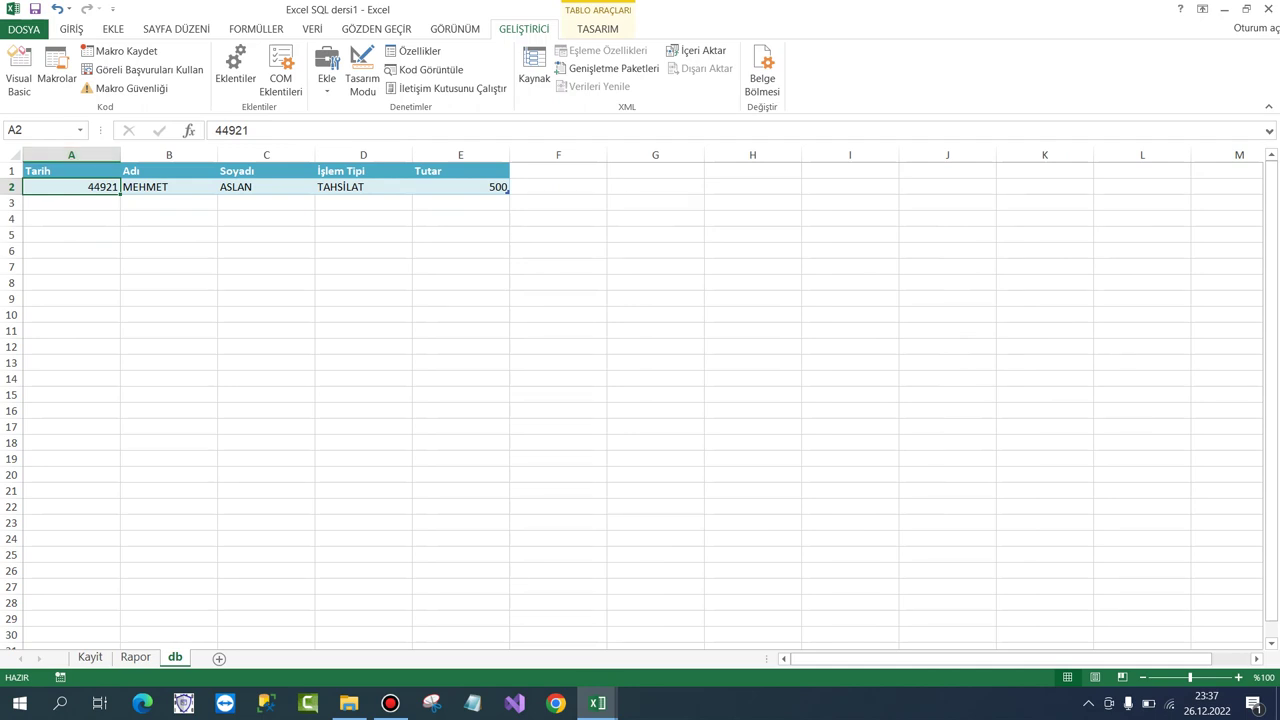
key("ctrl+1")
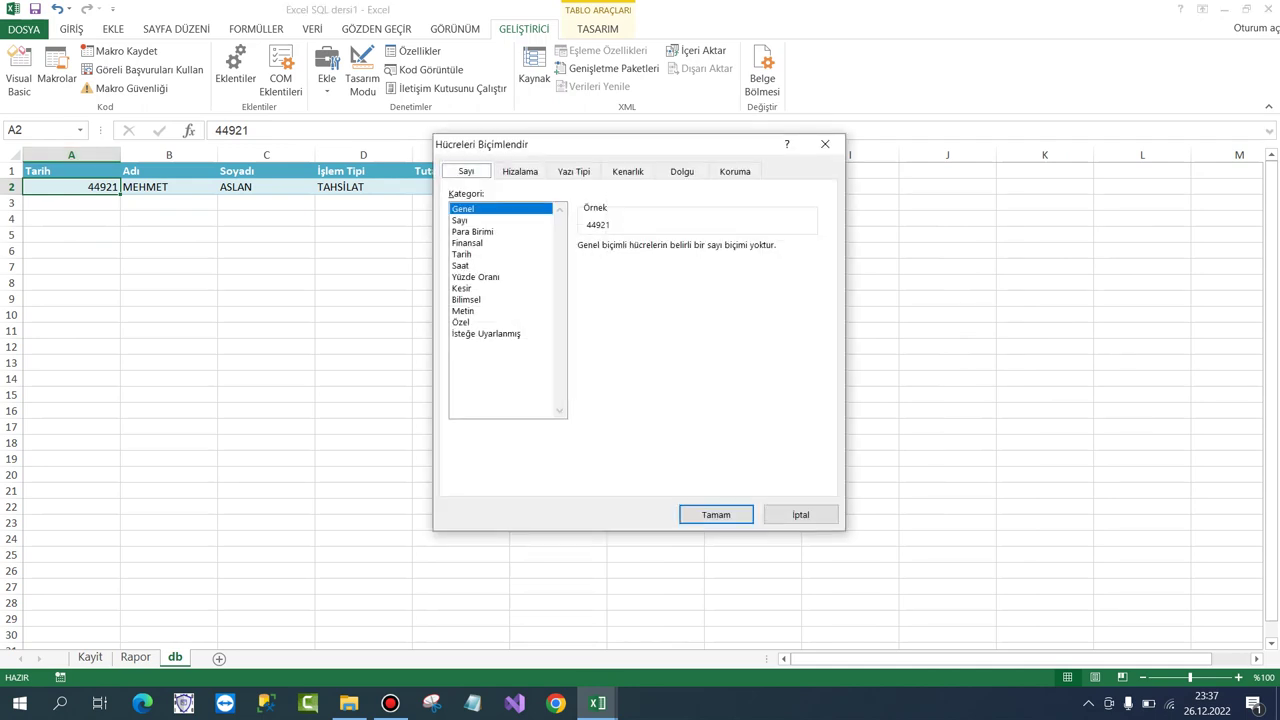
left_click(470, 254)
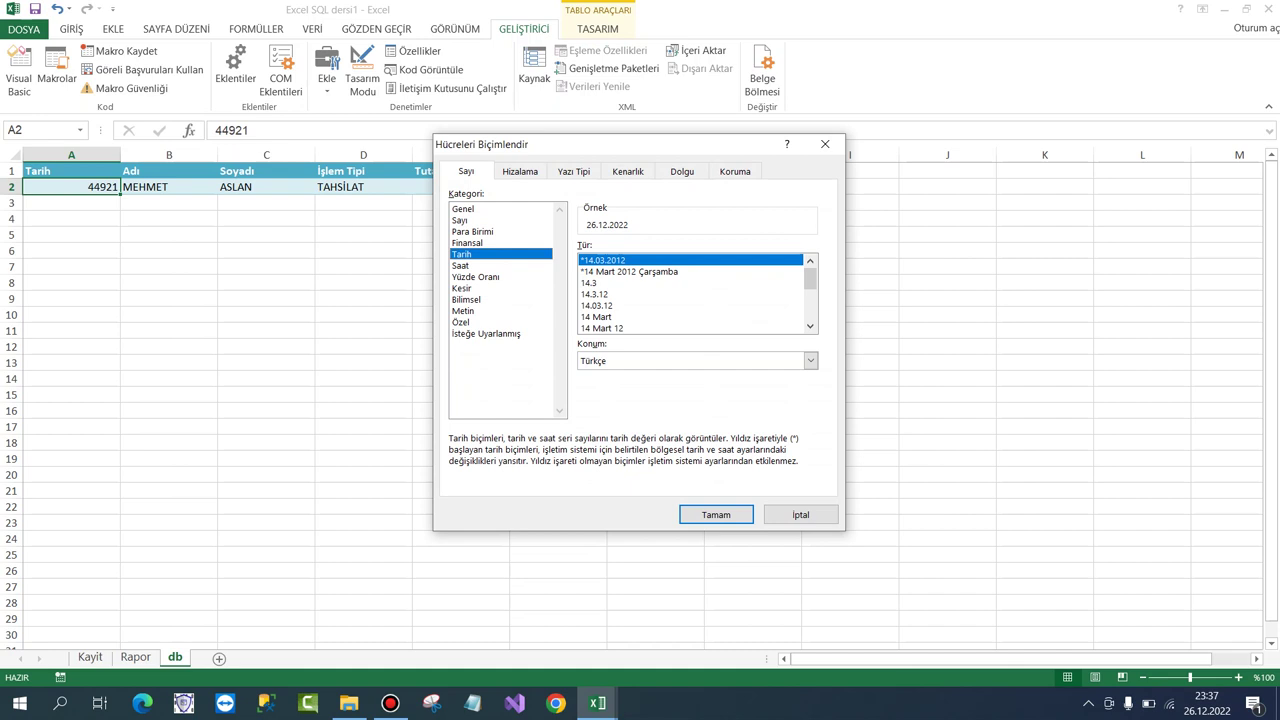
left_click(716, 514)
left_click(363, 298)
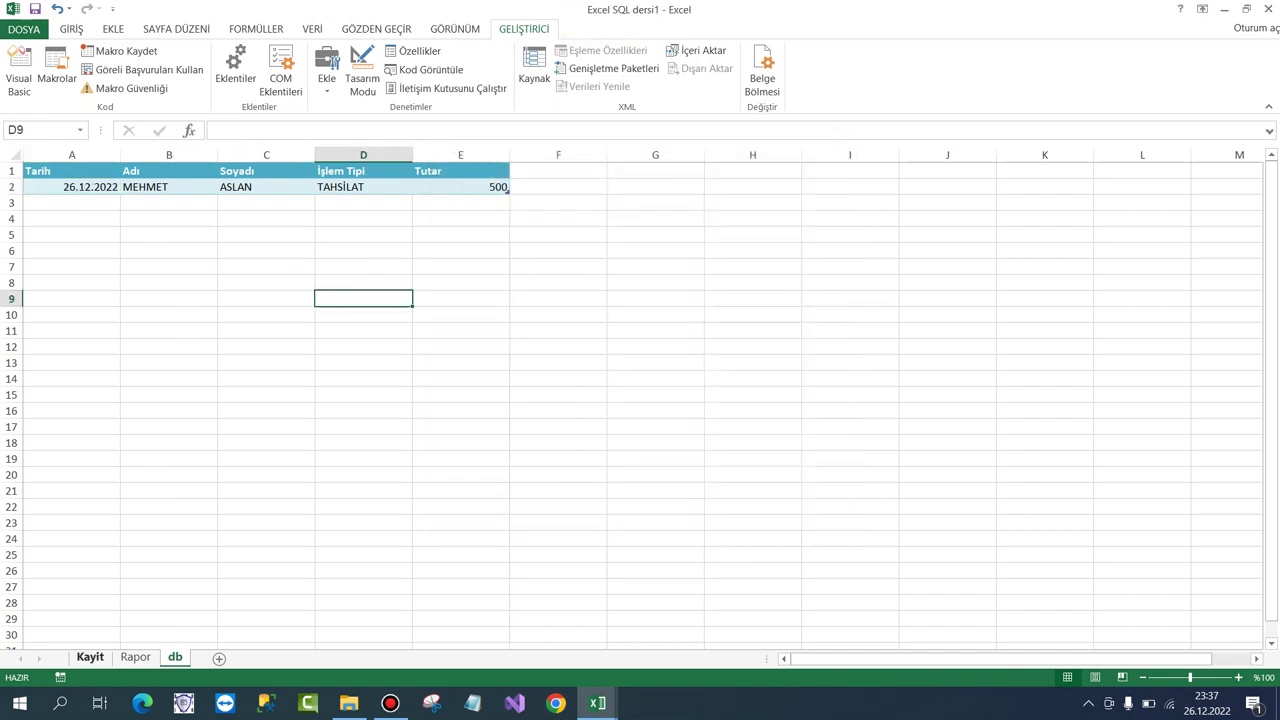
key("ctrl+Page_Up")
key("ctrl+Page_Up")
left_click(362, 78)
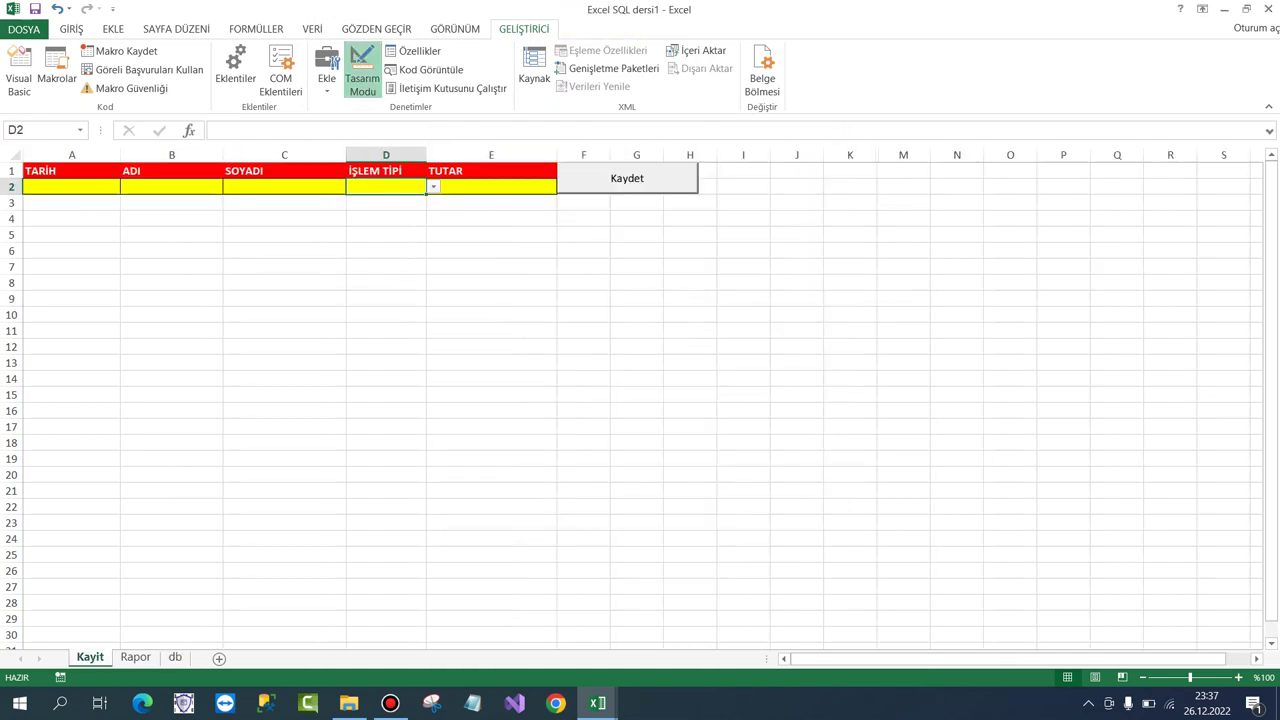
Wrap the db column A value as FormatDateTime(Range("A2")) in the Kaydet code, then return to Excel.
double_click(627, 178)
scroll(760, 380, "down", 4)
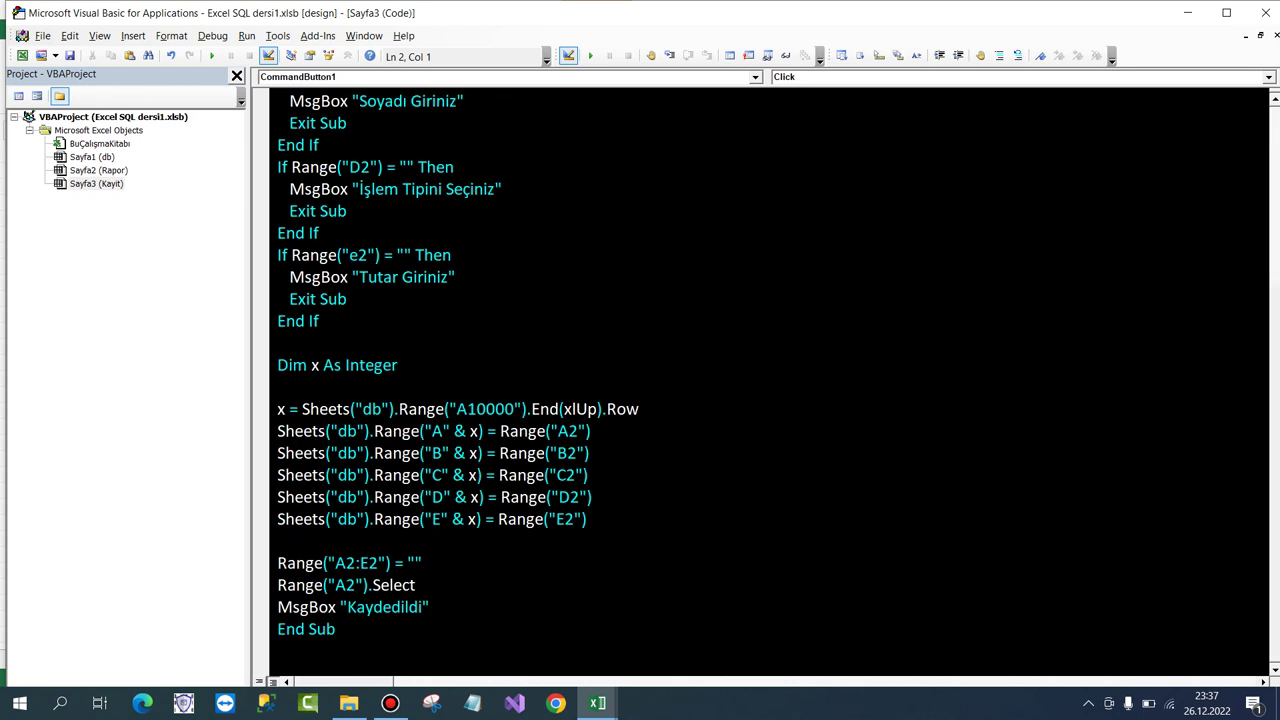
left_click(488, 431)
type("for")
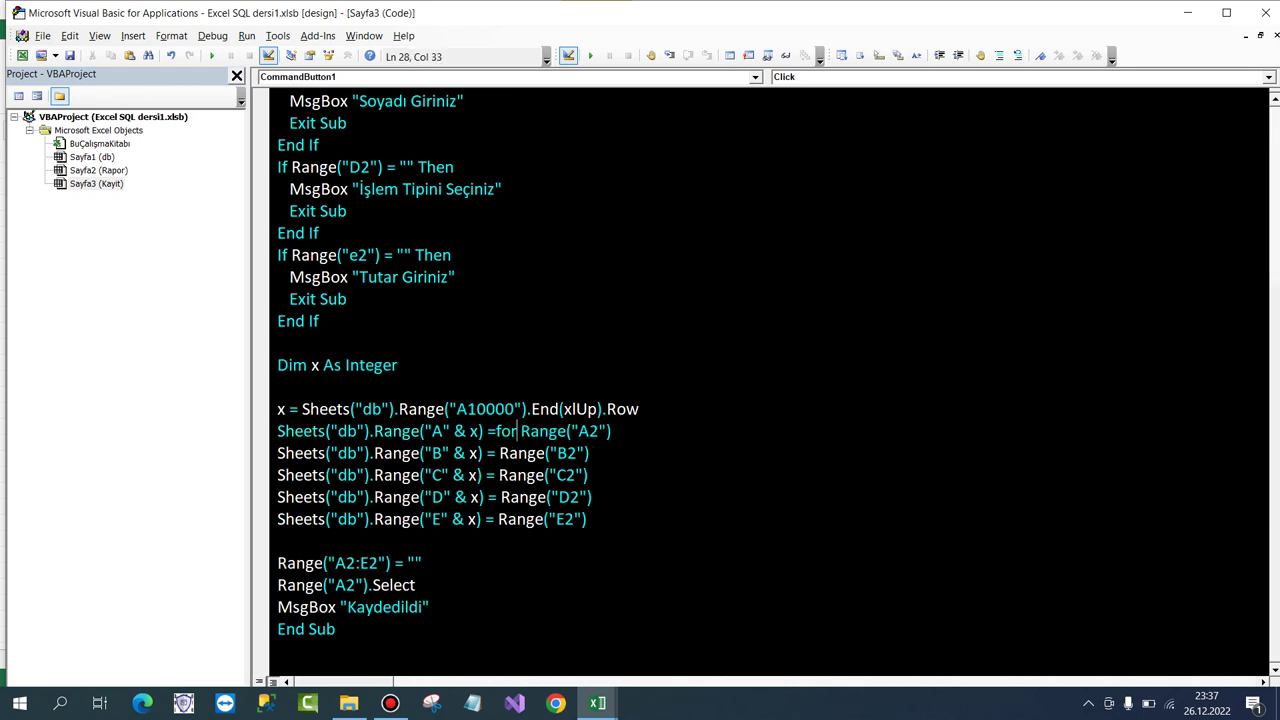
type("matda")
key("ctrl+space")
type("(")
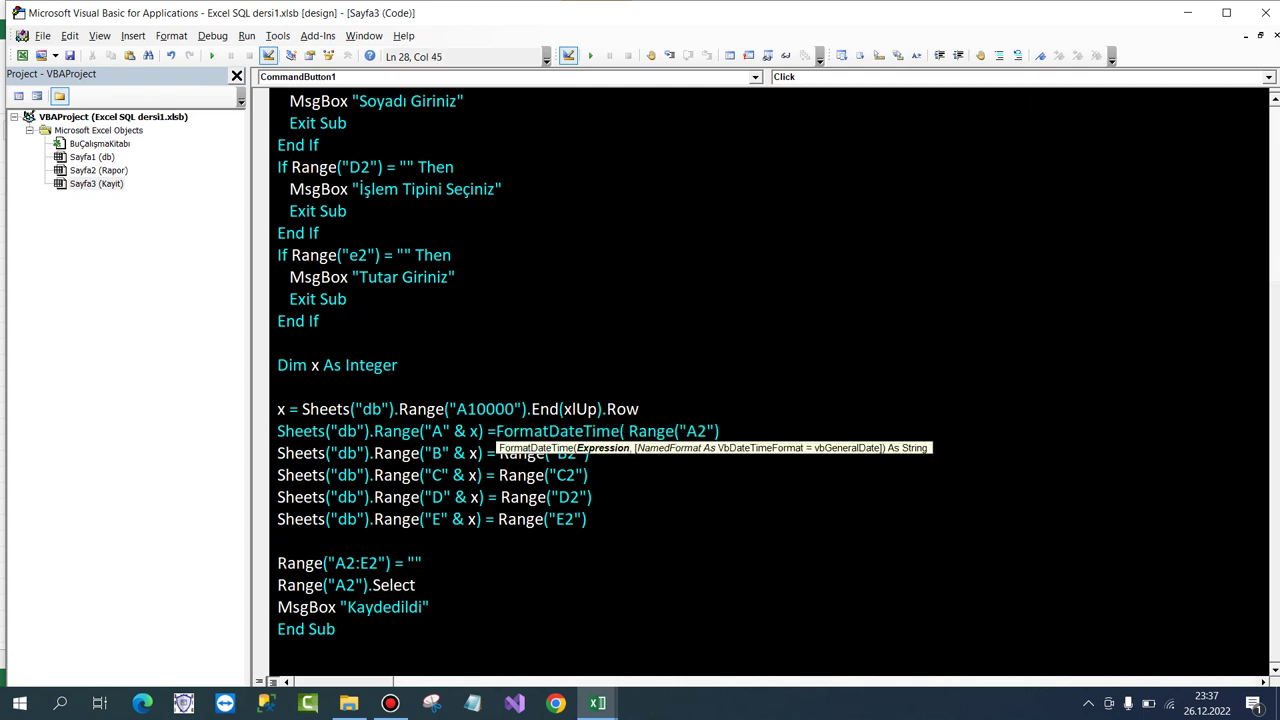
key("End")
type(")")
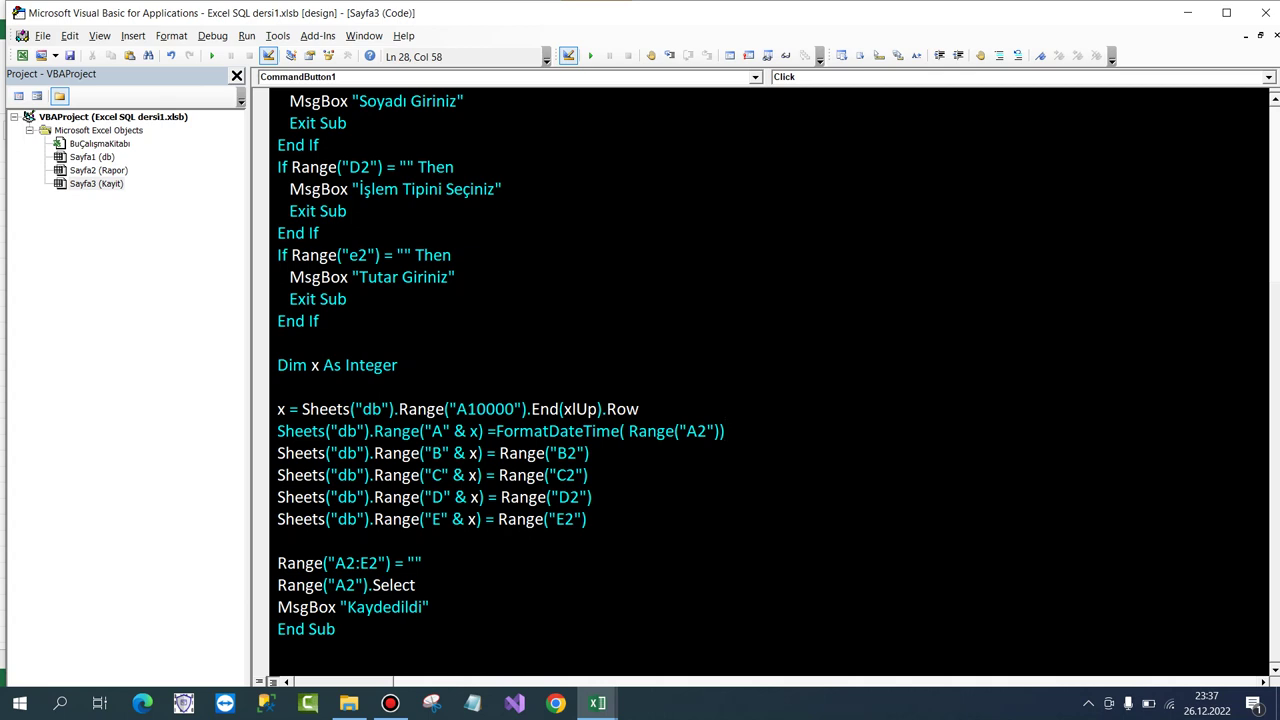
left_click(589, 475)
mouse_move(597, 703)
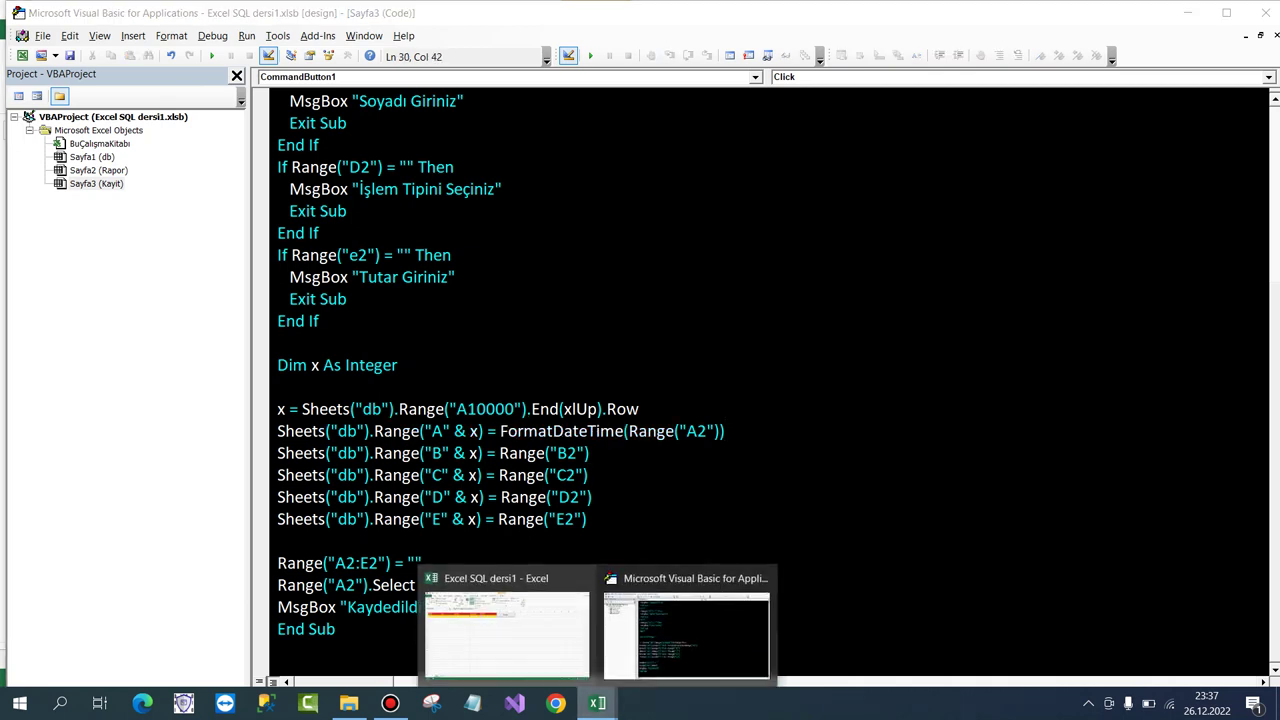
left_click(508, 615)
Outside design mode, test dates in A2, which ends showing 26.01.1900, then re-enable Tasarım Modu.
left_click(362, 70)
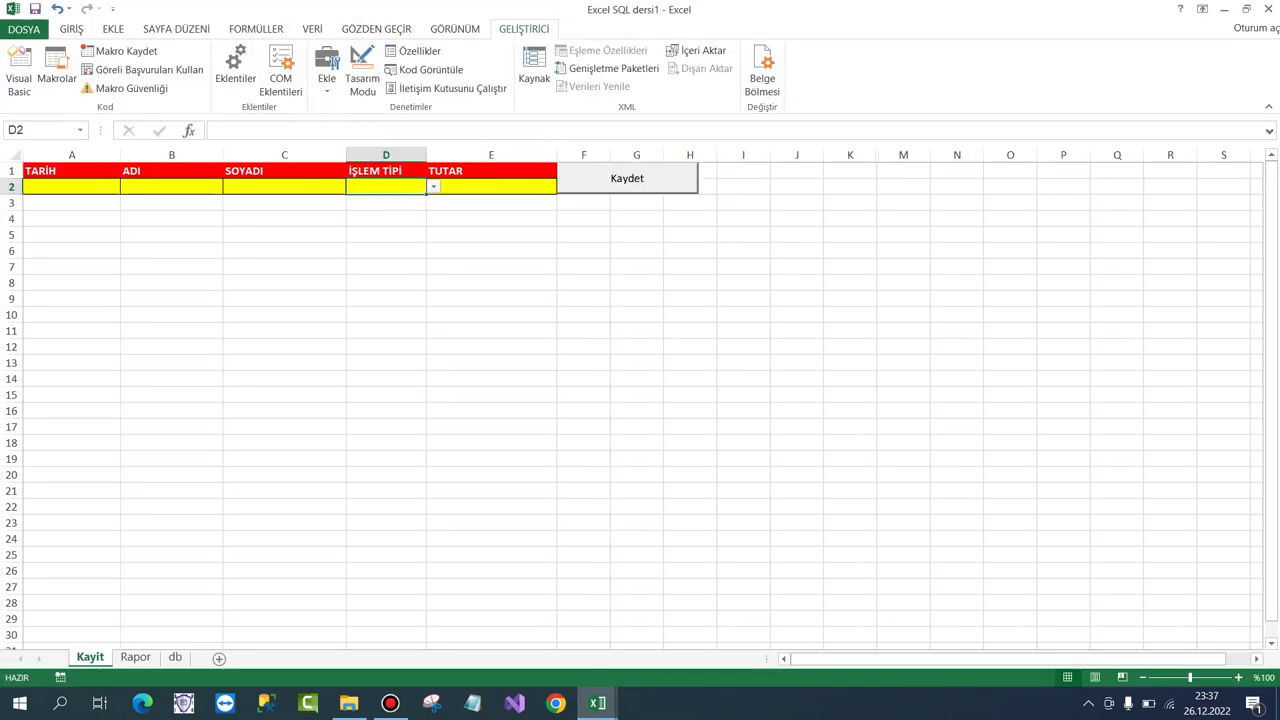
left_click(71, 187)
type("2")
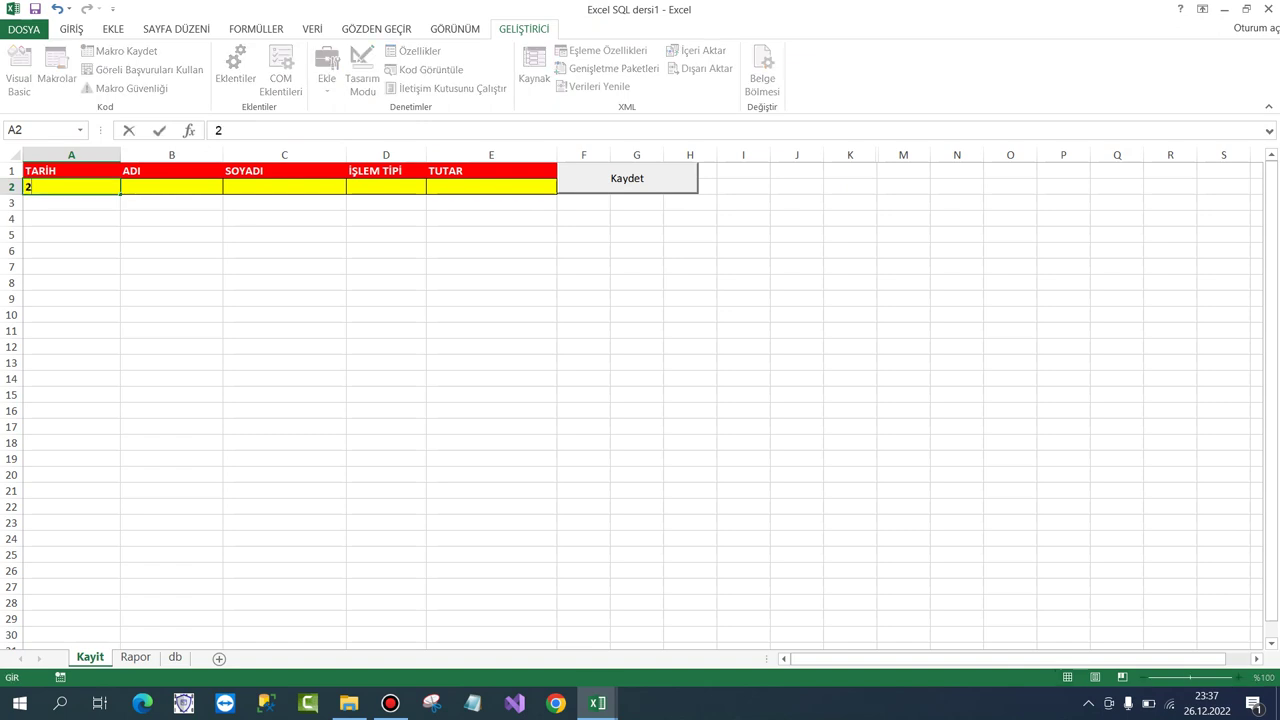
type("6")
key("Tab")
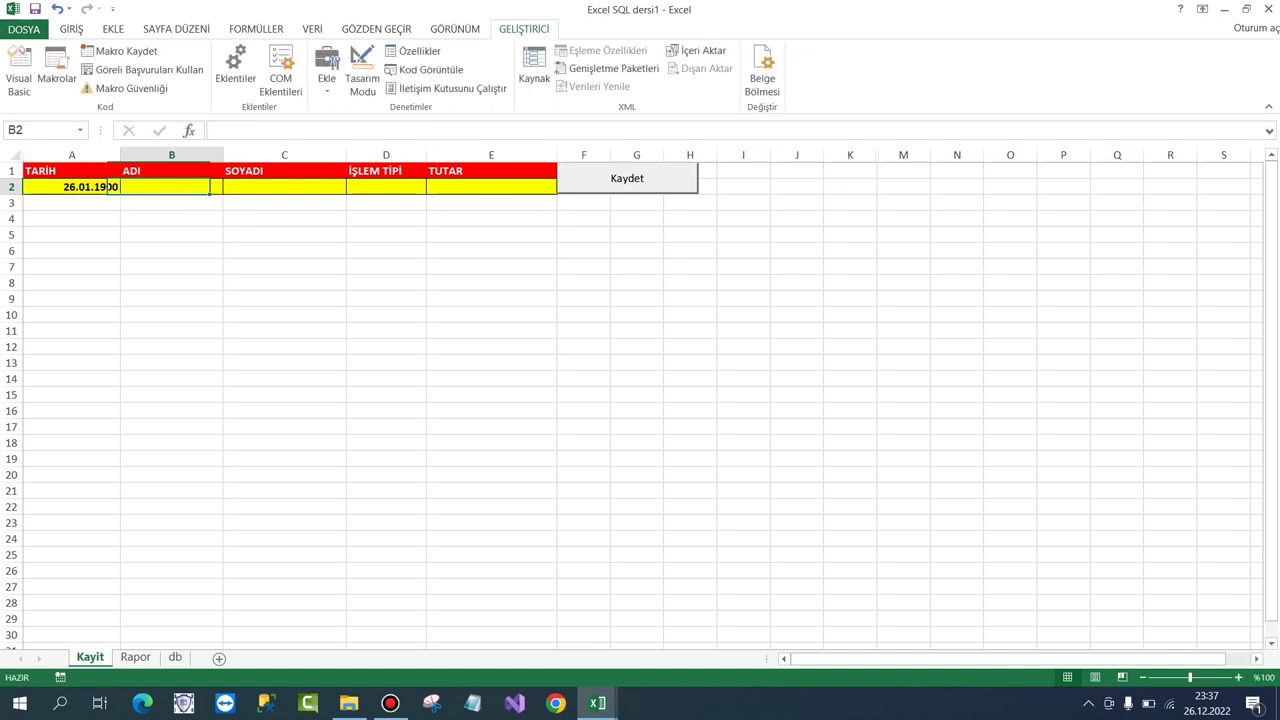
left_click(71, 186)
type("2")
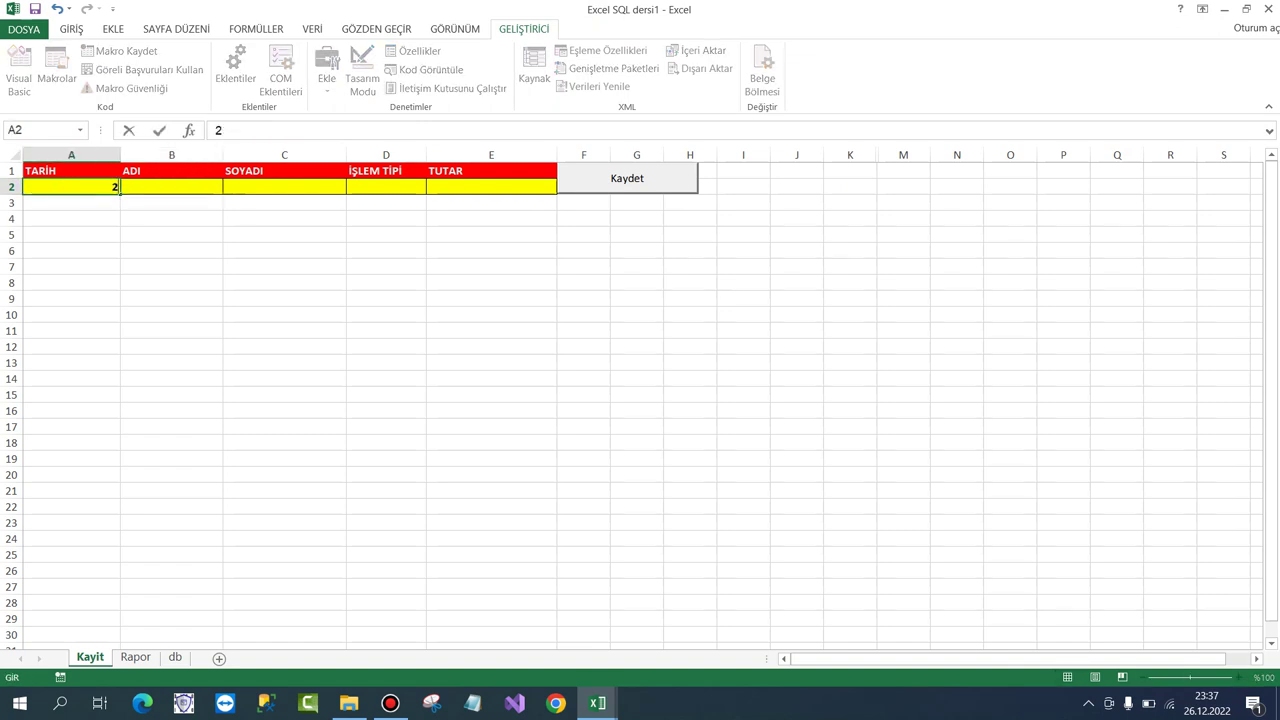
type("6.12.")
key("Escape")
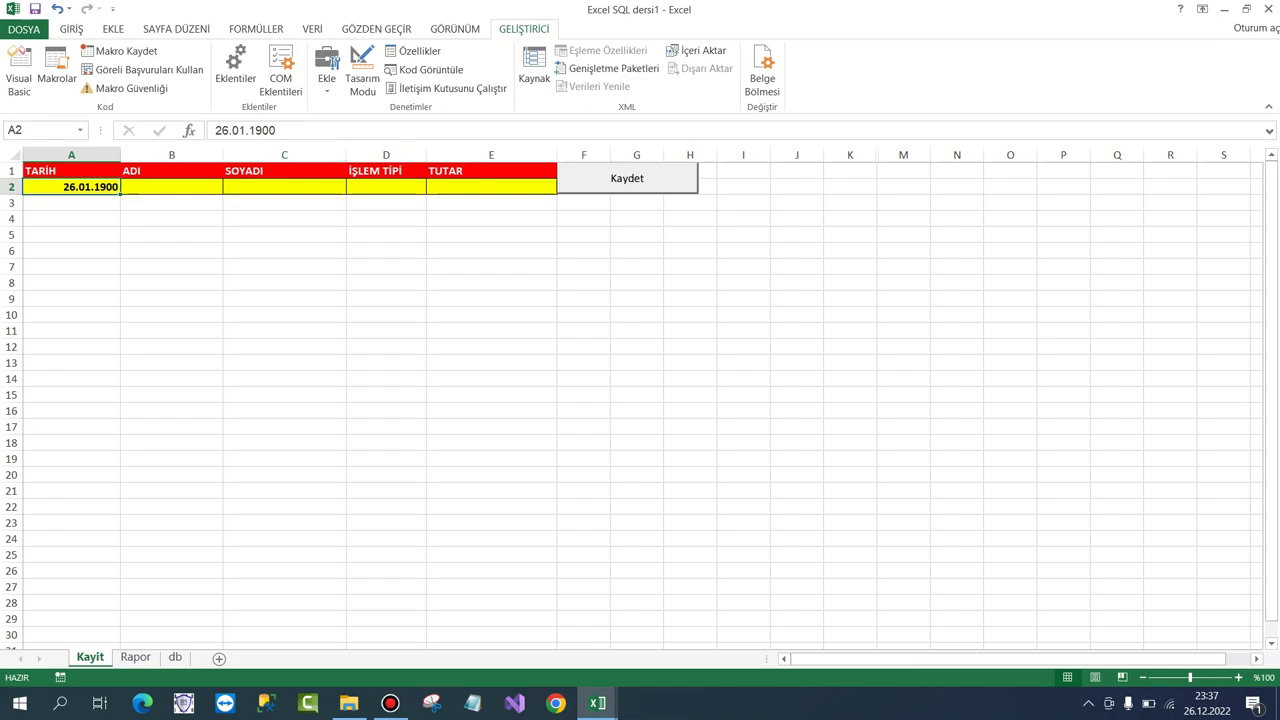
left_click(362, 72)
In the Kaydet code, replace Range("A2").Select with Range("A2") = VBA.Date.
double_click(627, 178)
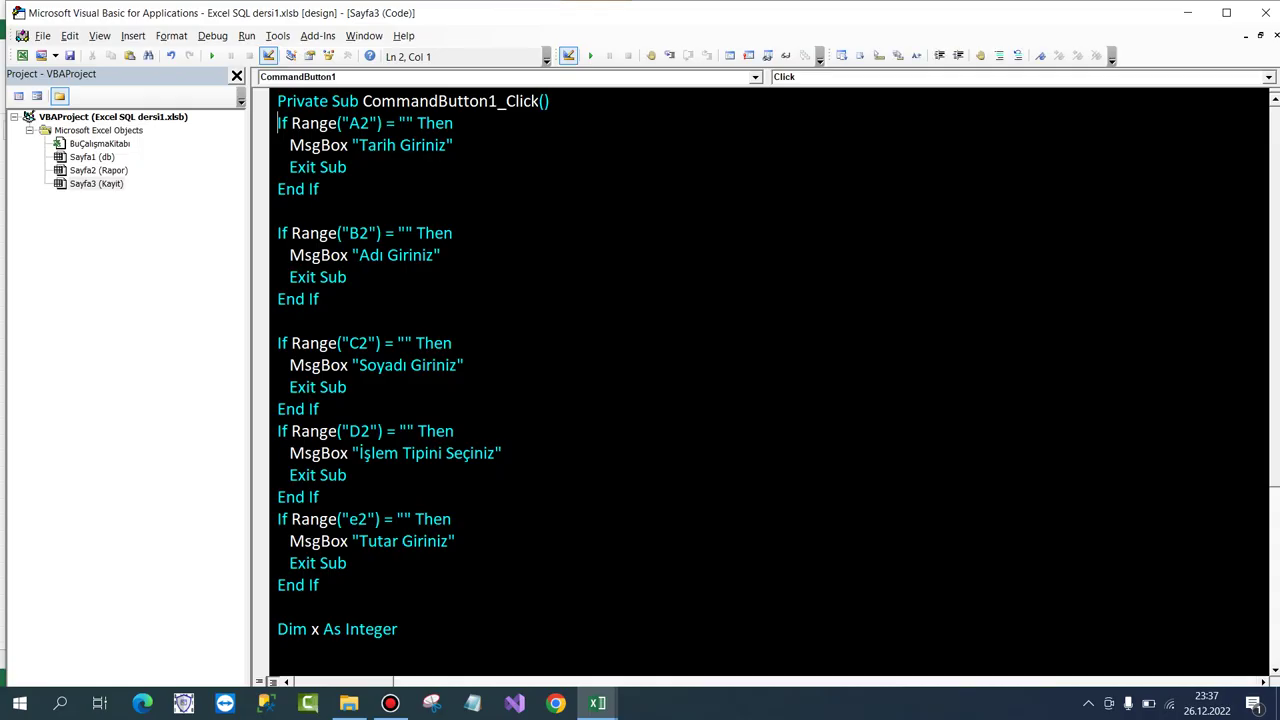
scroll(760, 380, "down", 1)
scroll(760, 380, "down", 3)
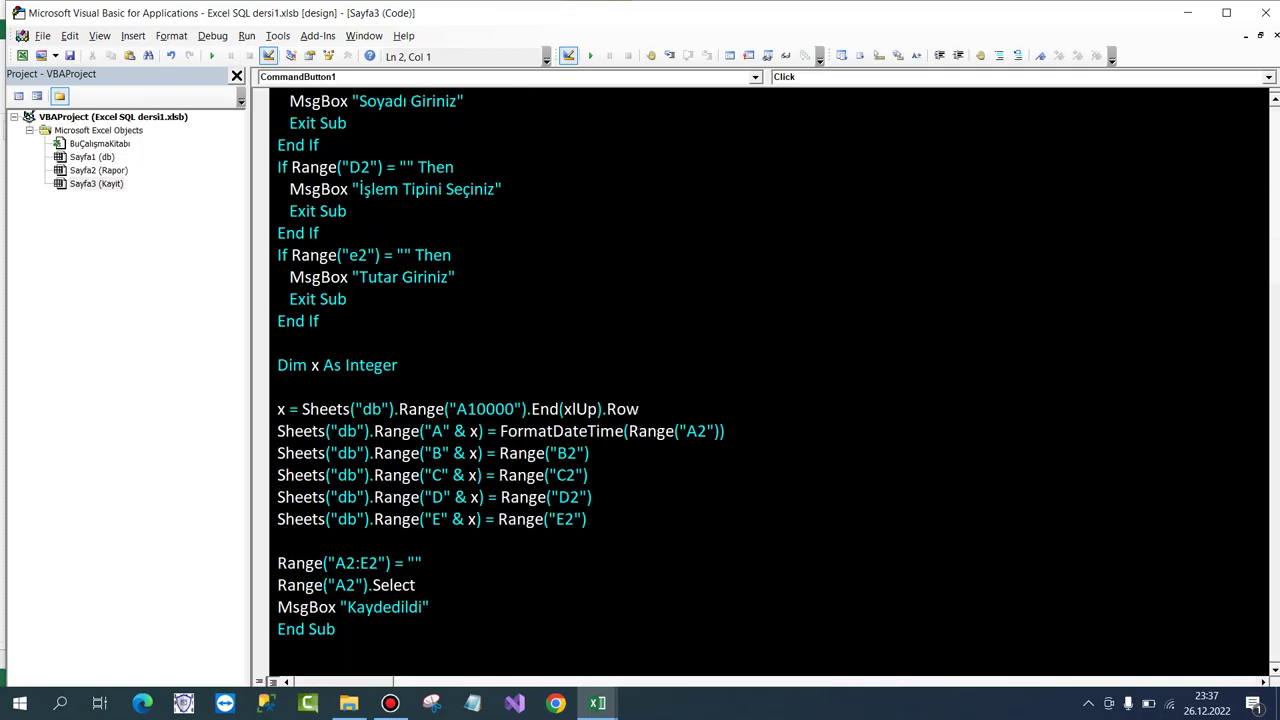
left_click(416, 585)
key("Return")
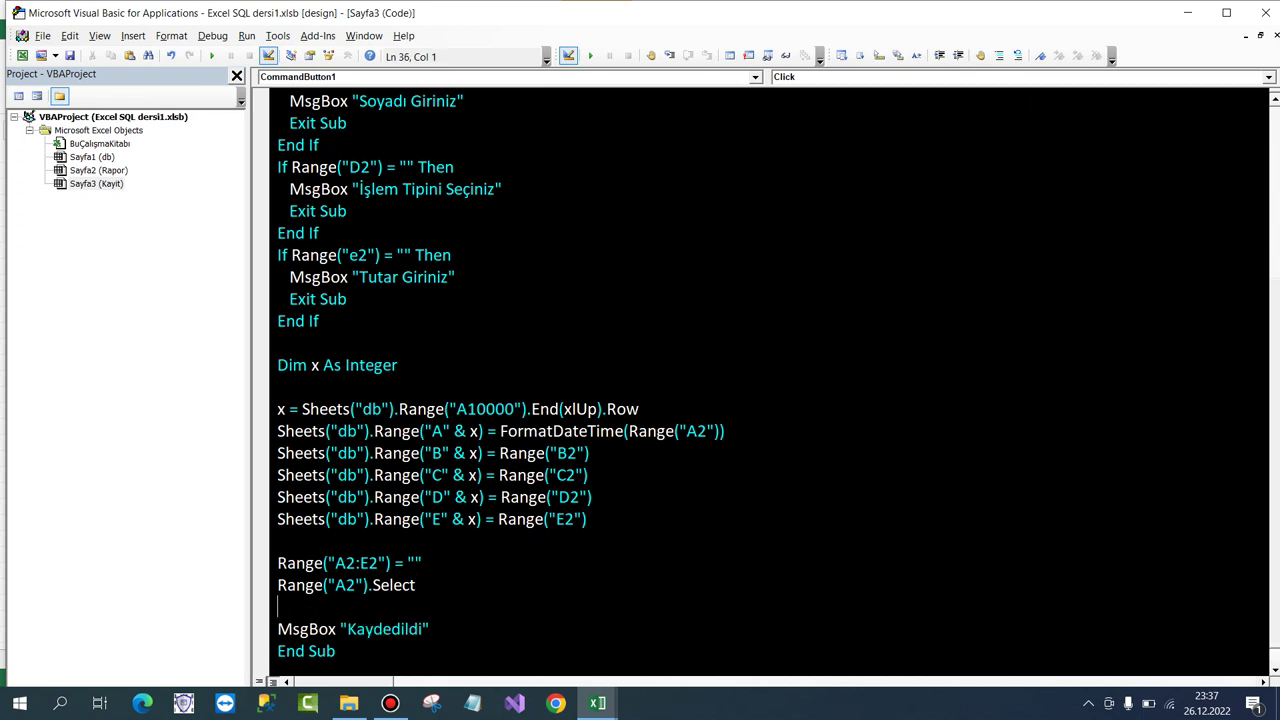
left_click_drag(372, 585, 416, 585)
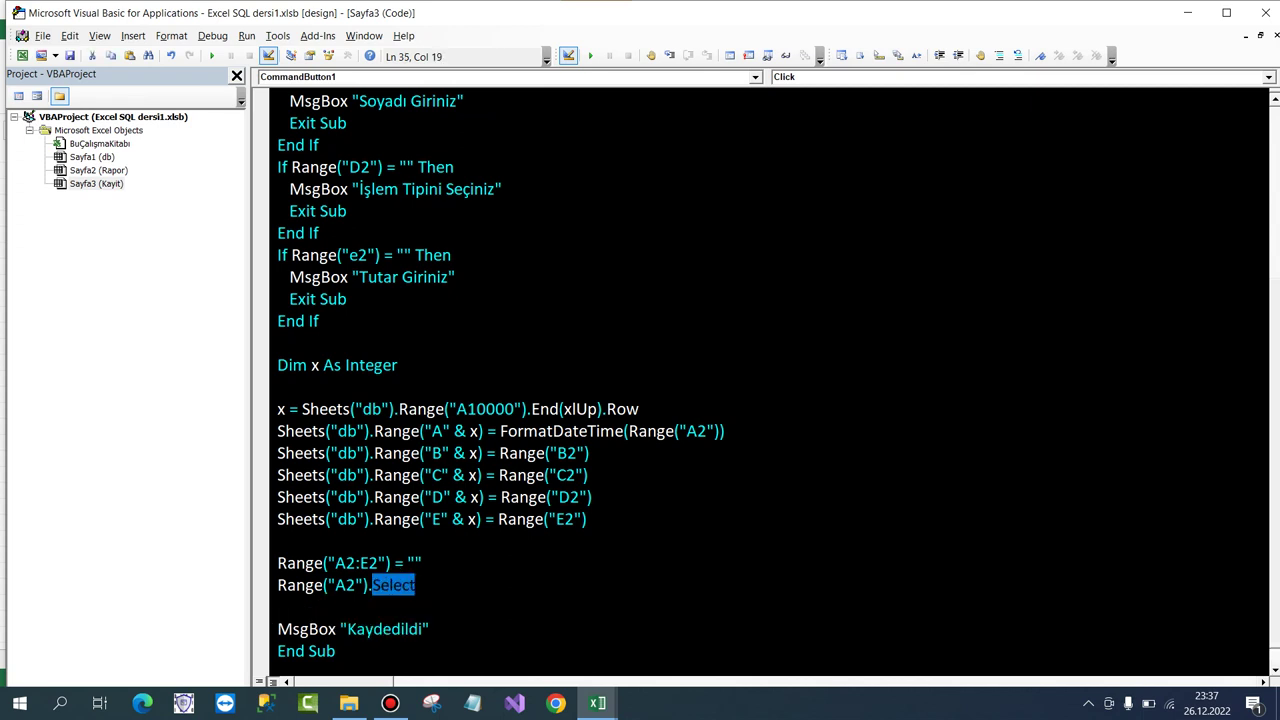
type("=v")
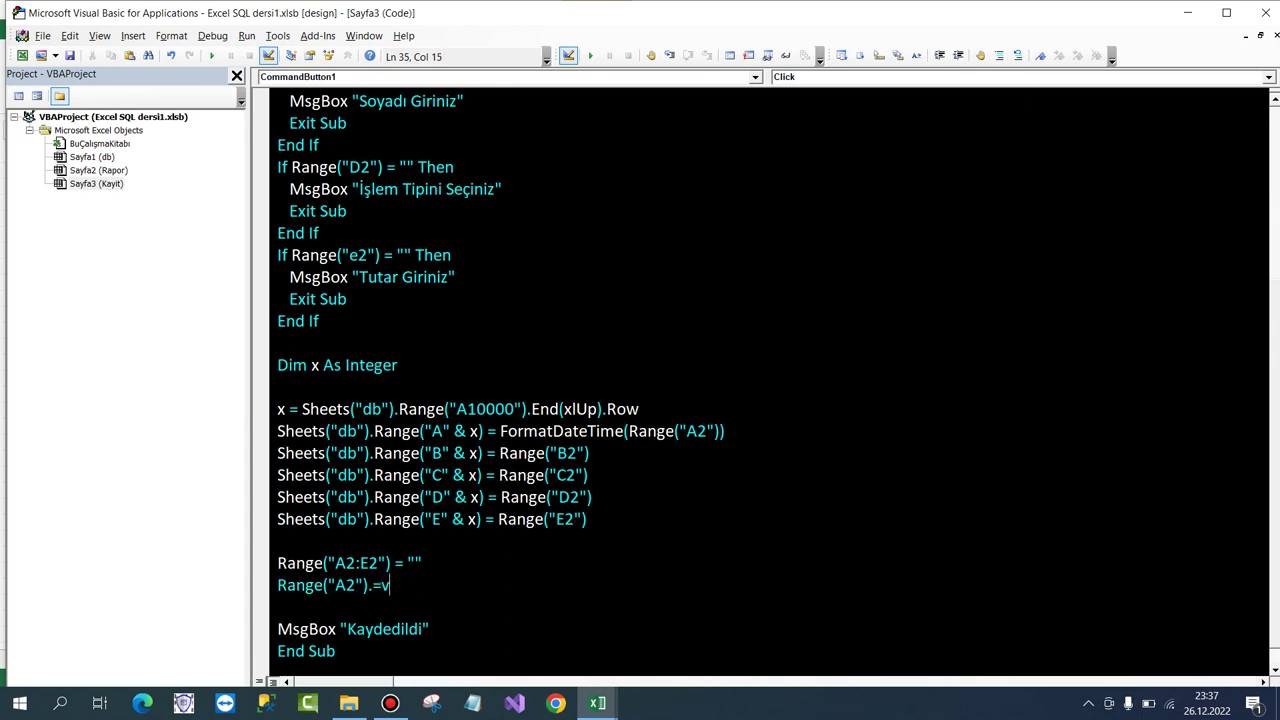
type("ba.Da")
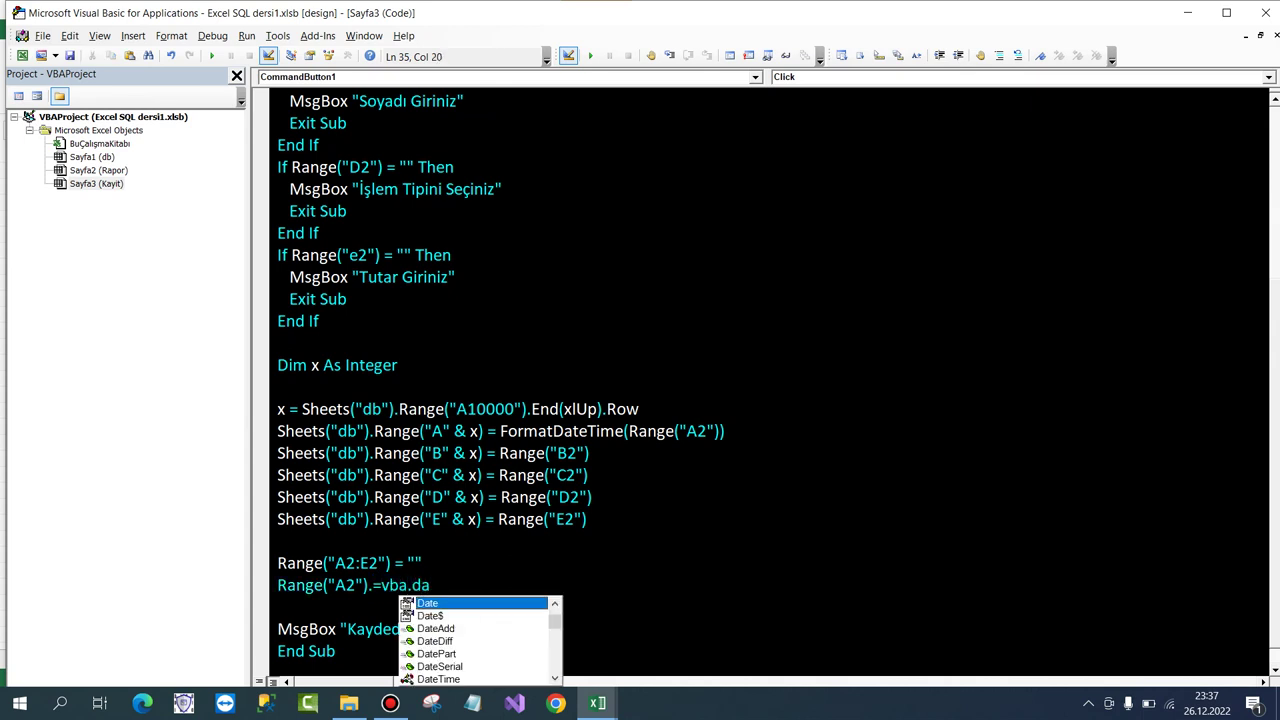
key("Tab")
Fix the compile error from the stray dot and add Range("B2").Select on the next line.
key("Return")
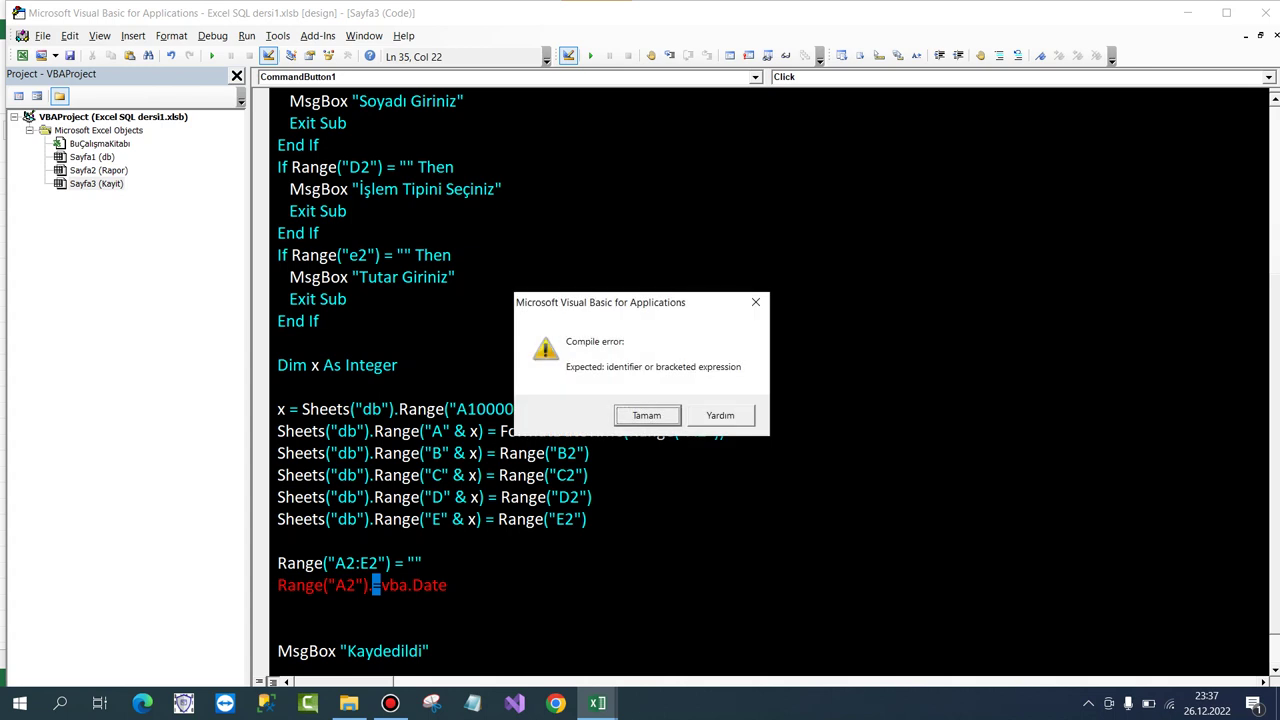
key("Return")
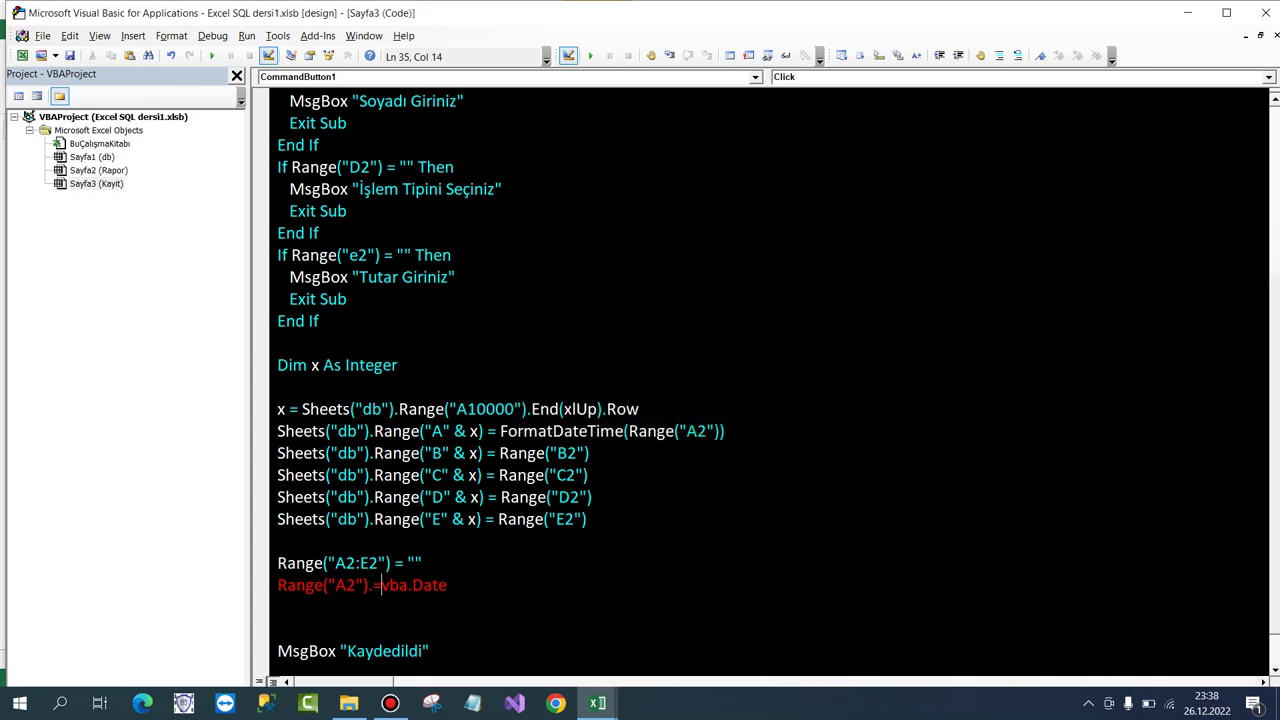
key("Left")
key("Left")
key("Delete")
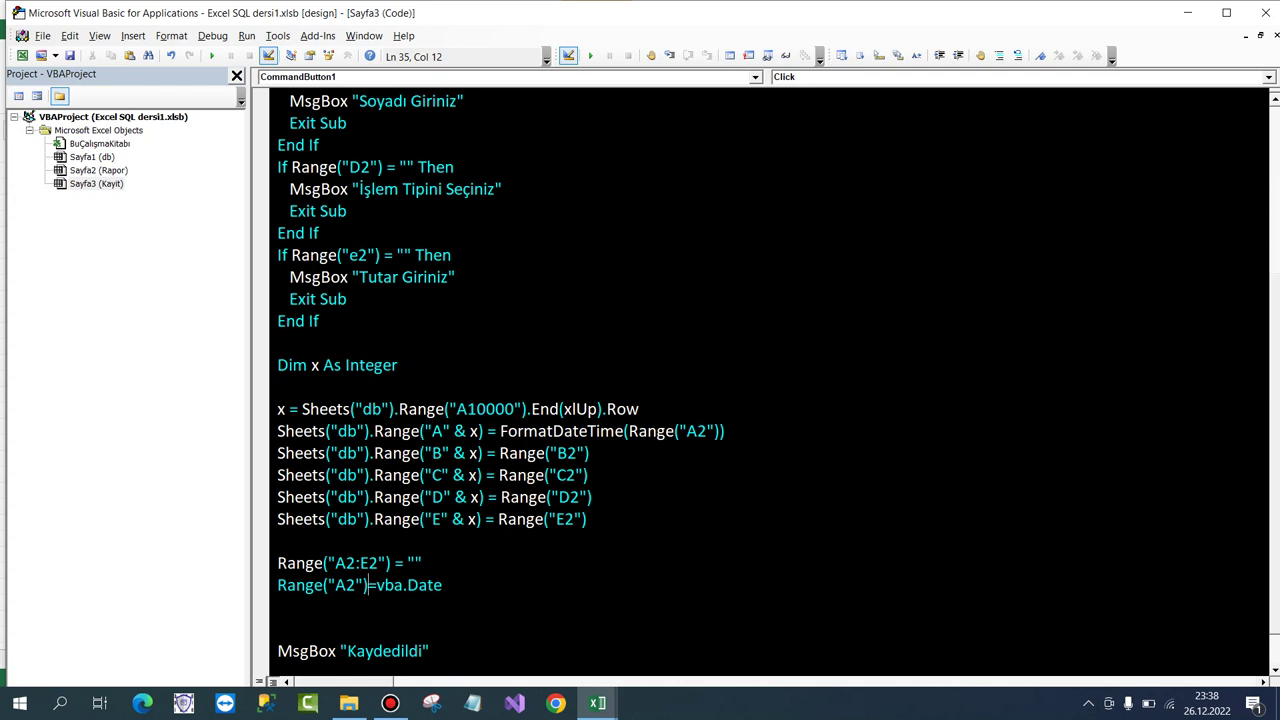
key("Down")
type("ra")
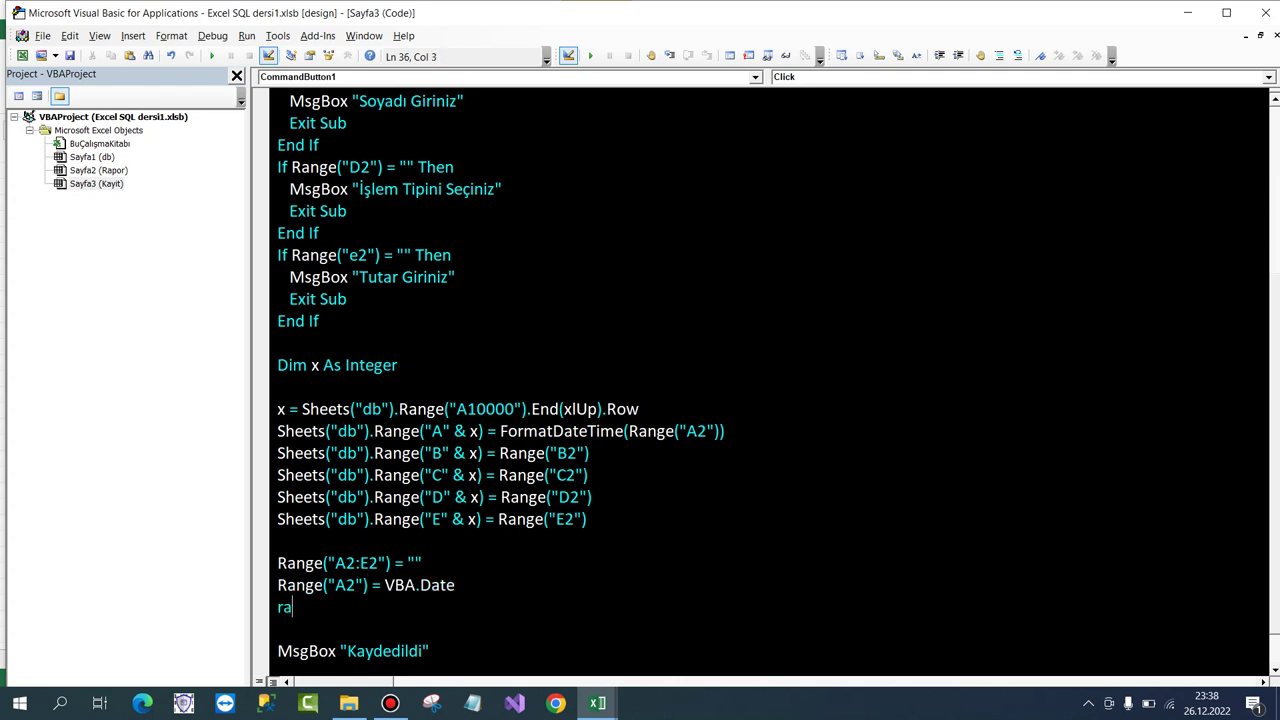
type("nge(\"")
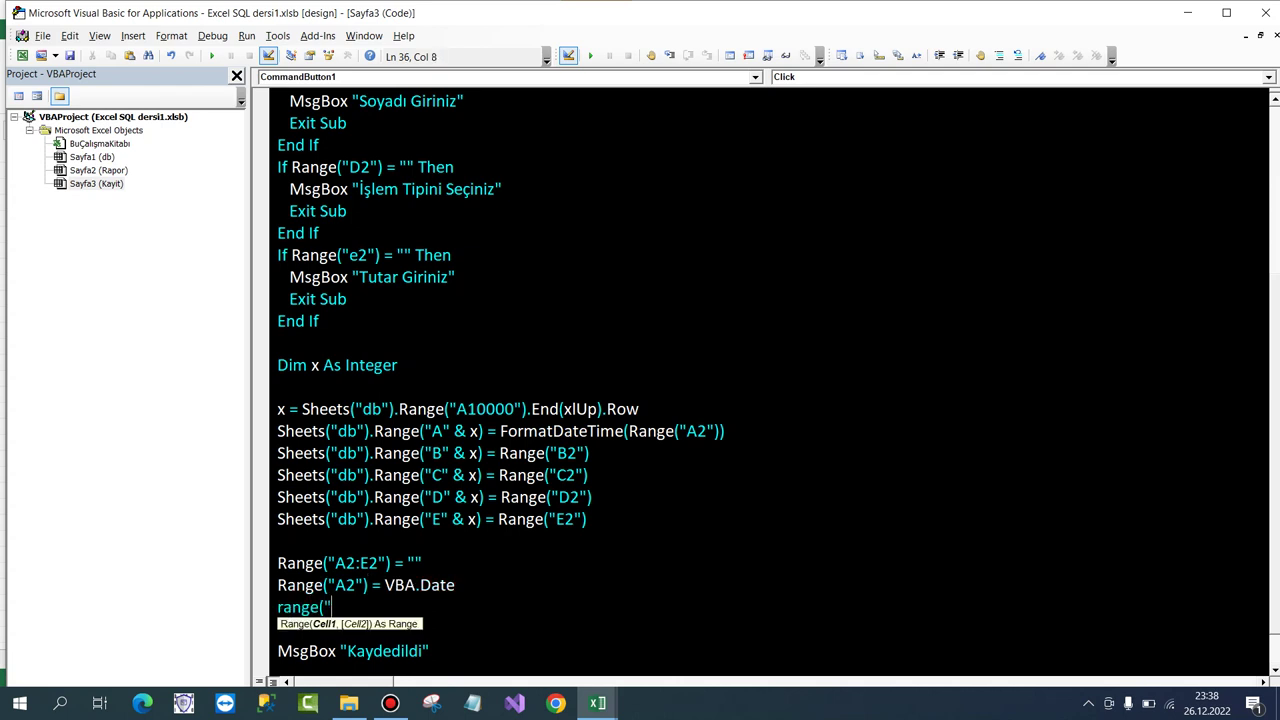
type("B2\")")
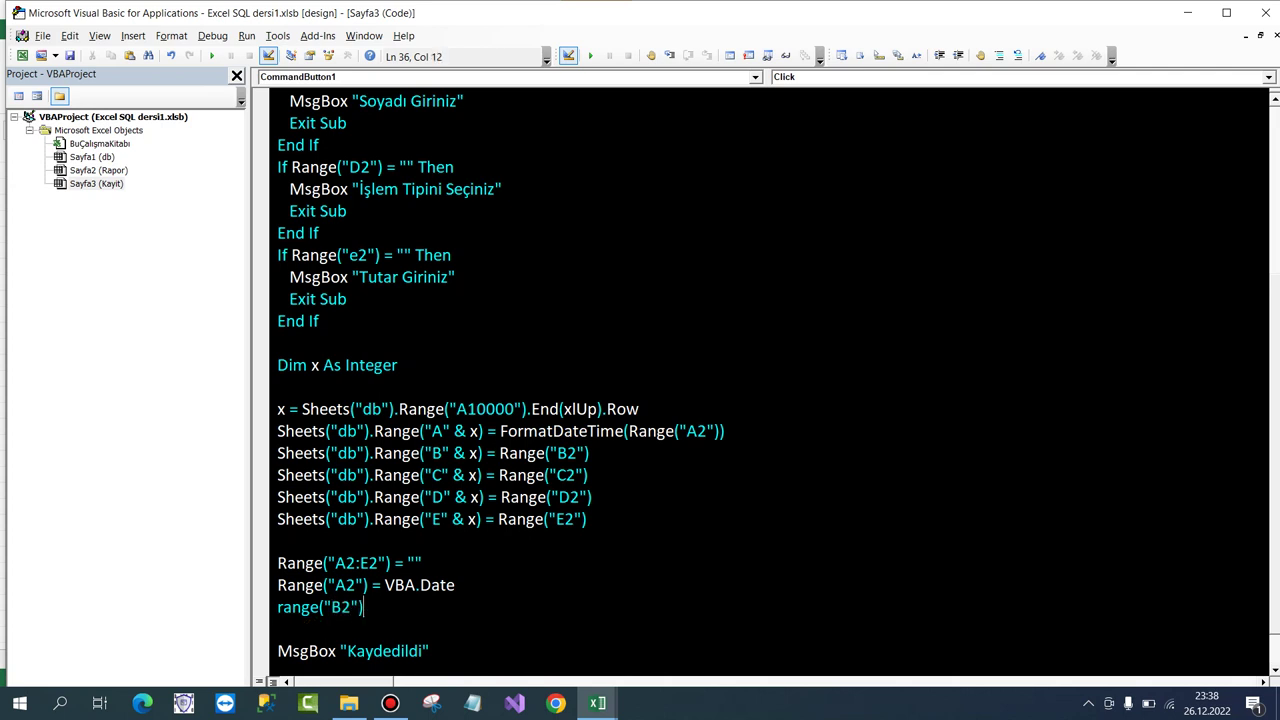
type(".se")
left_click(398, 365)
Cancel the typed date and clear Kayit cell A2, then return to the VBA code window.
mouse_move(597, 703)
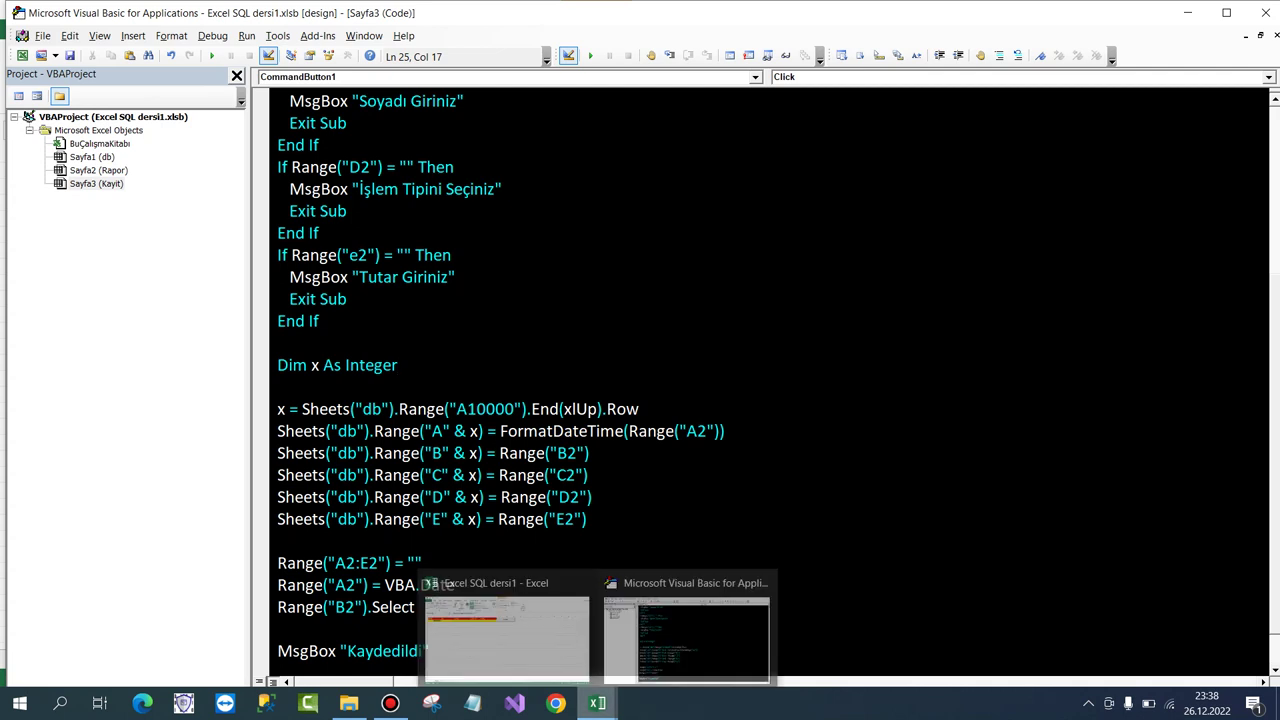
left_click(507, 632)
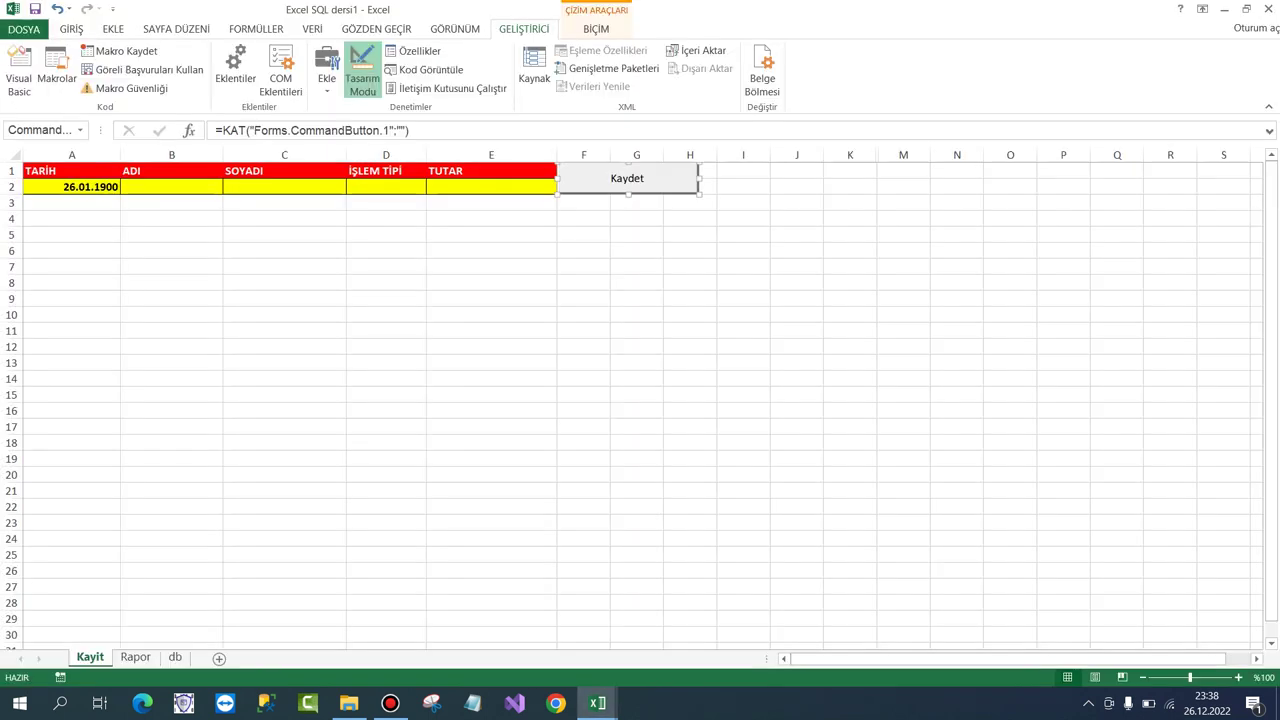
left_click(110, 187)
type("26.")
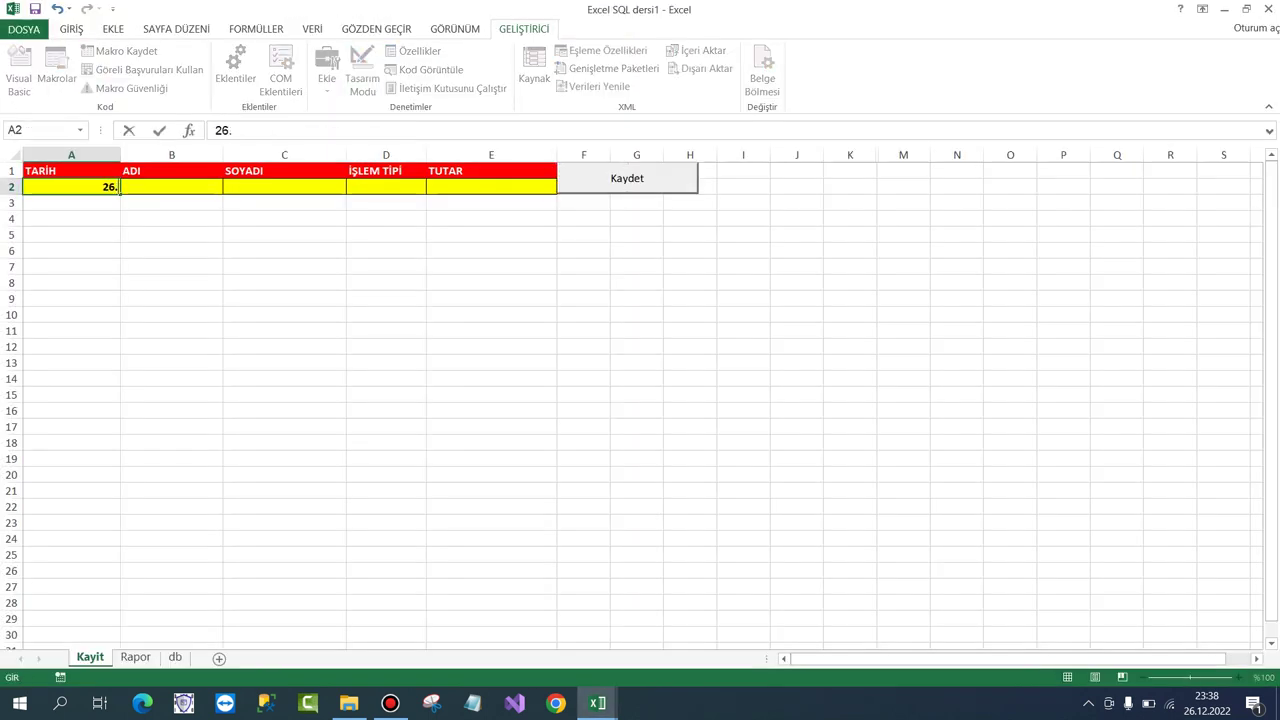
type("12.")
key("Escape")
key("Delete")
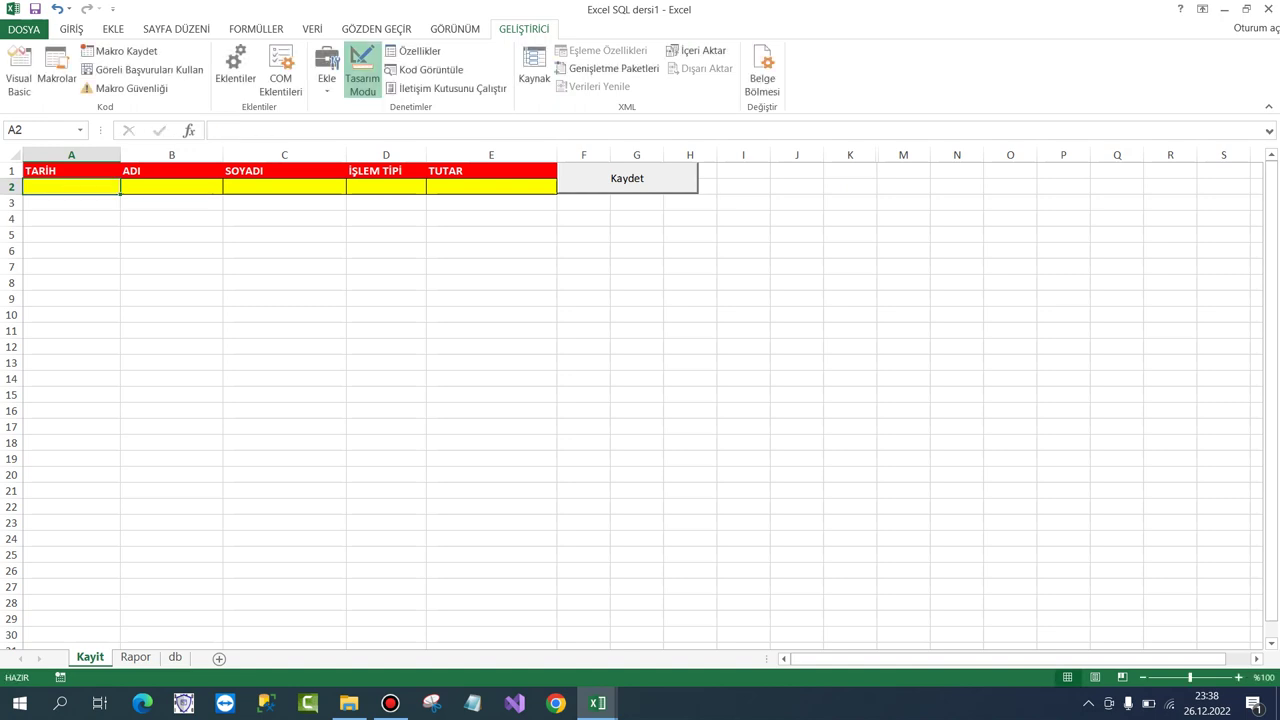
left_click(171, 283)
mouse_move(597, 703)
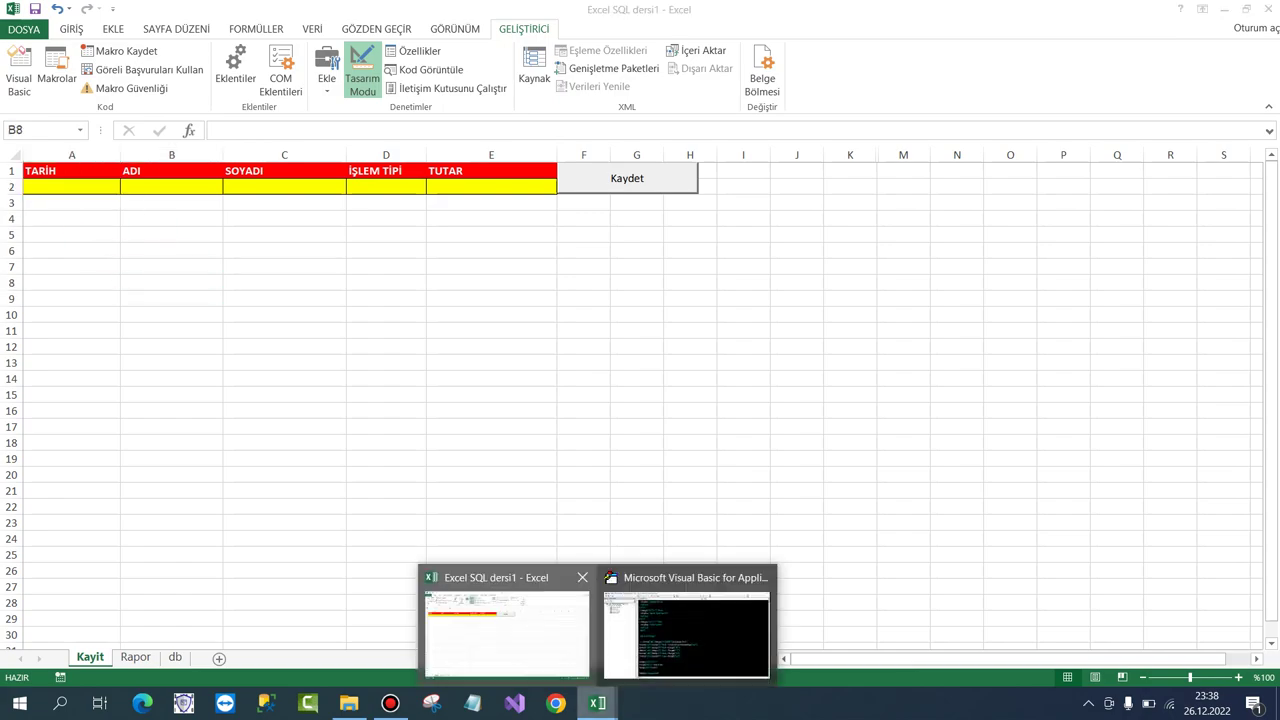
left_click(689, 620)
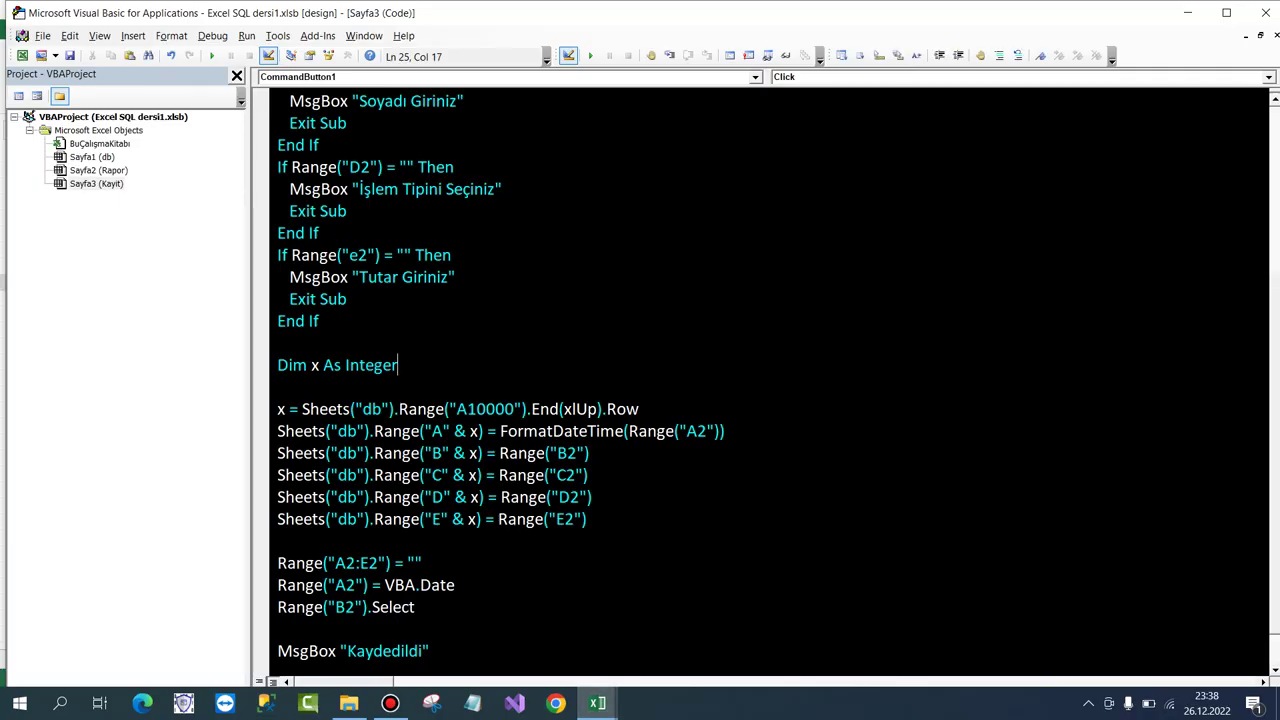
Create a Worksheet_Activate procedure using the Worksheet object and Activate event dropdowns.
left_click(755, 77)
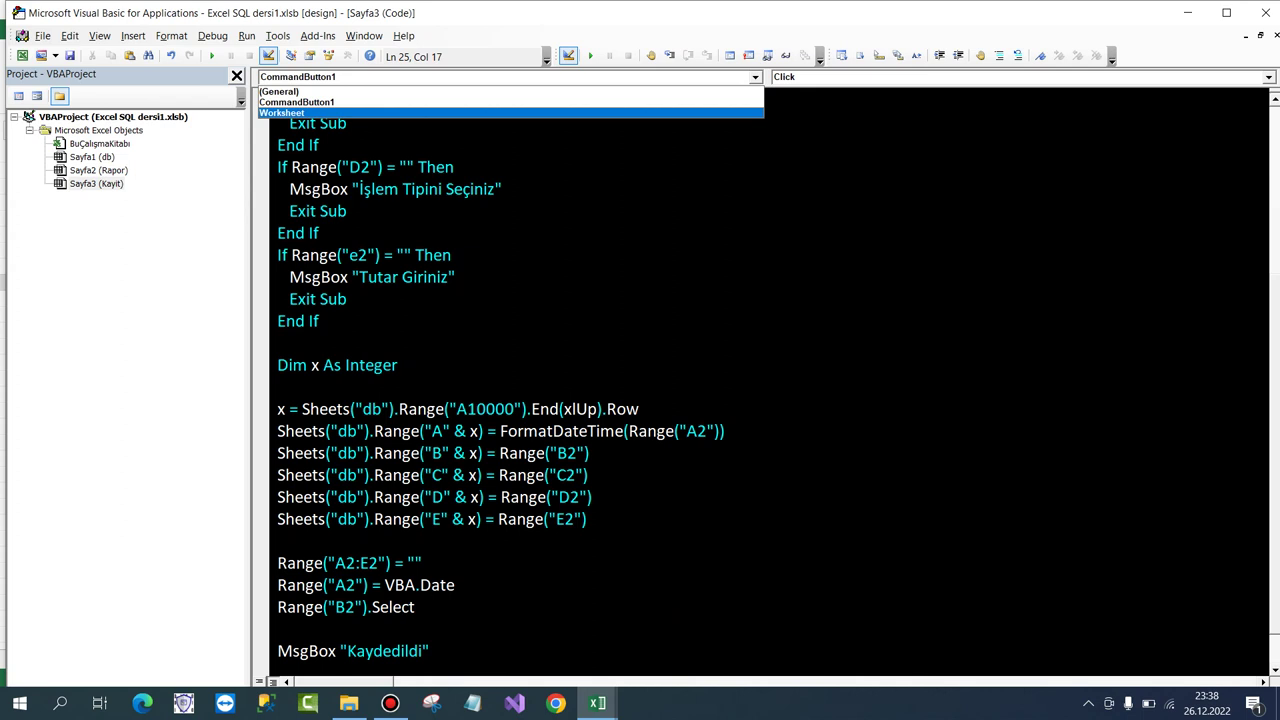
left_click(281, 113)
left_click(810, 77)
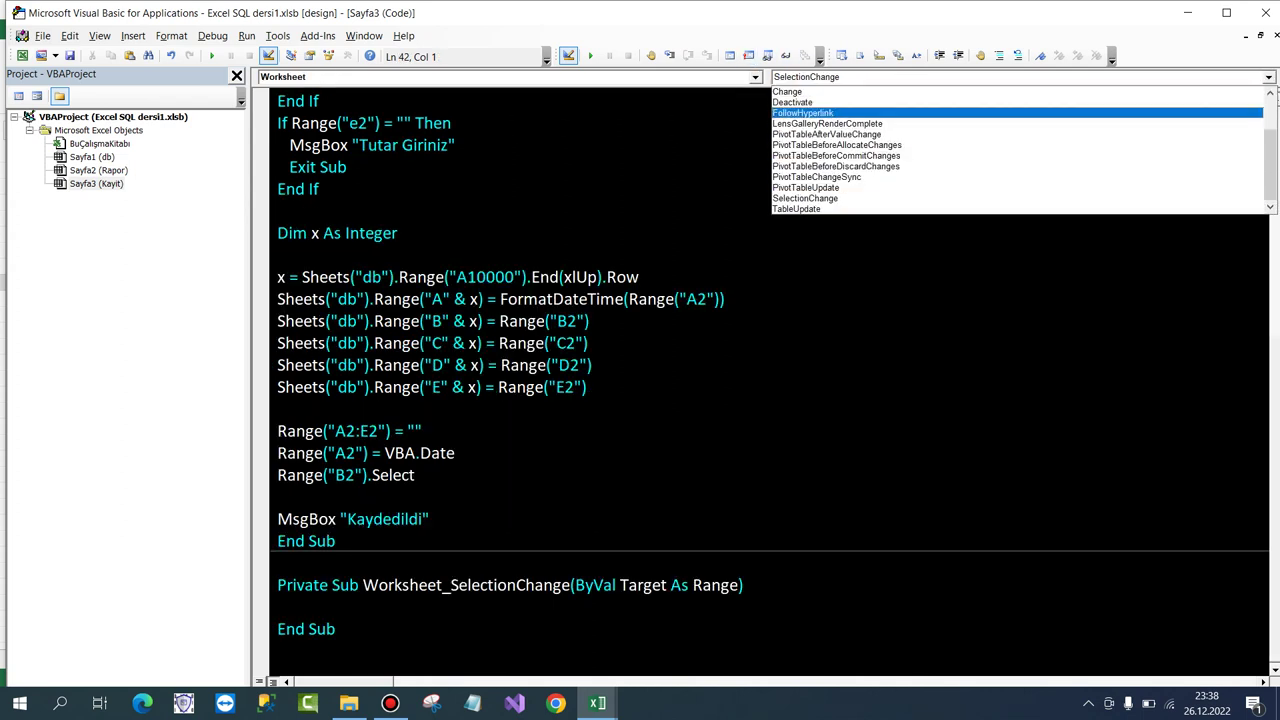
left_click(788, 91)
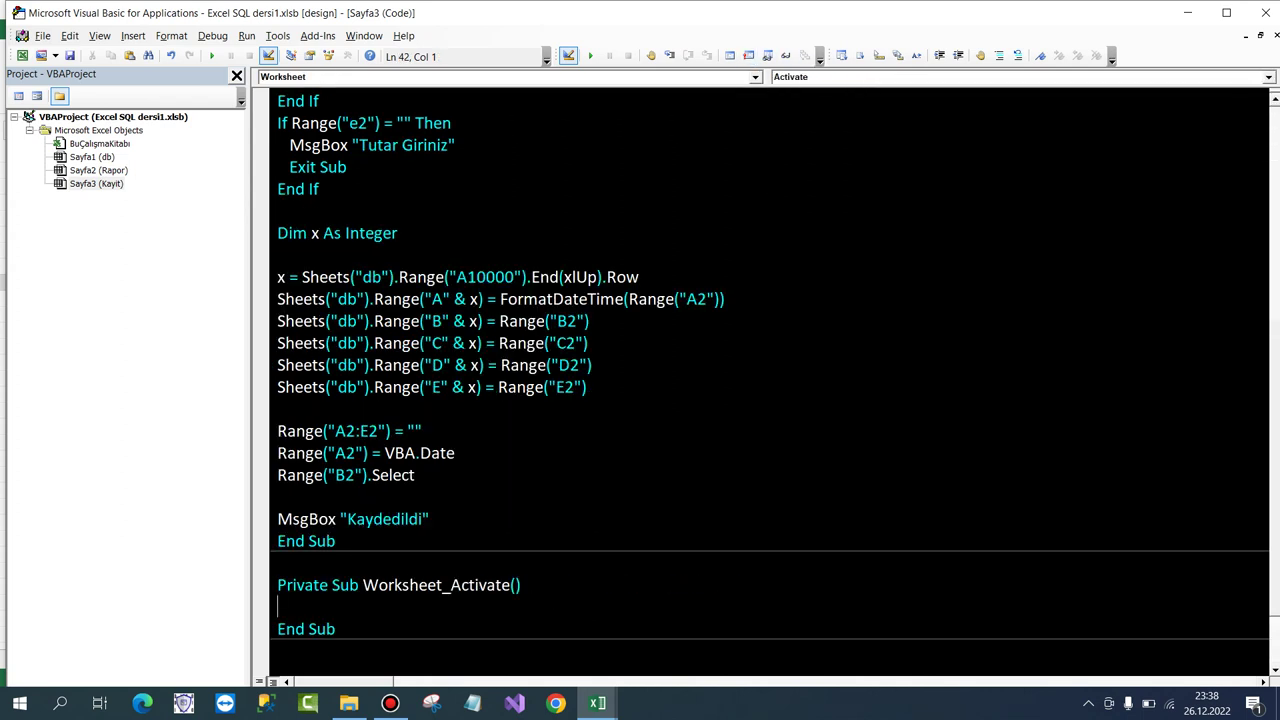
Make it set Range("b2") = VBA.Date, then close the editor and select C10:C11.
type("Vb")
key("BackSpace")
key("BackSpace")
type("range(")
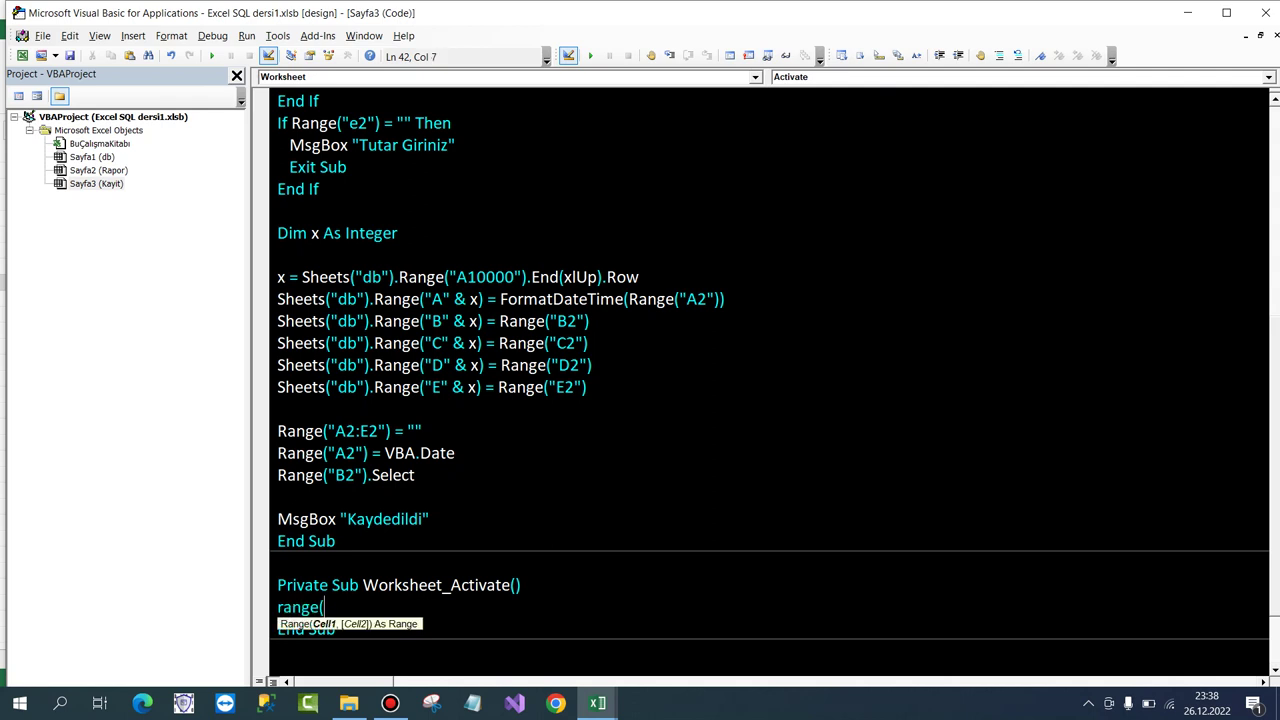
type("\"b2\"")
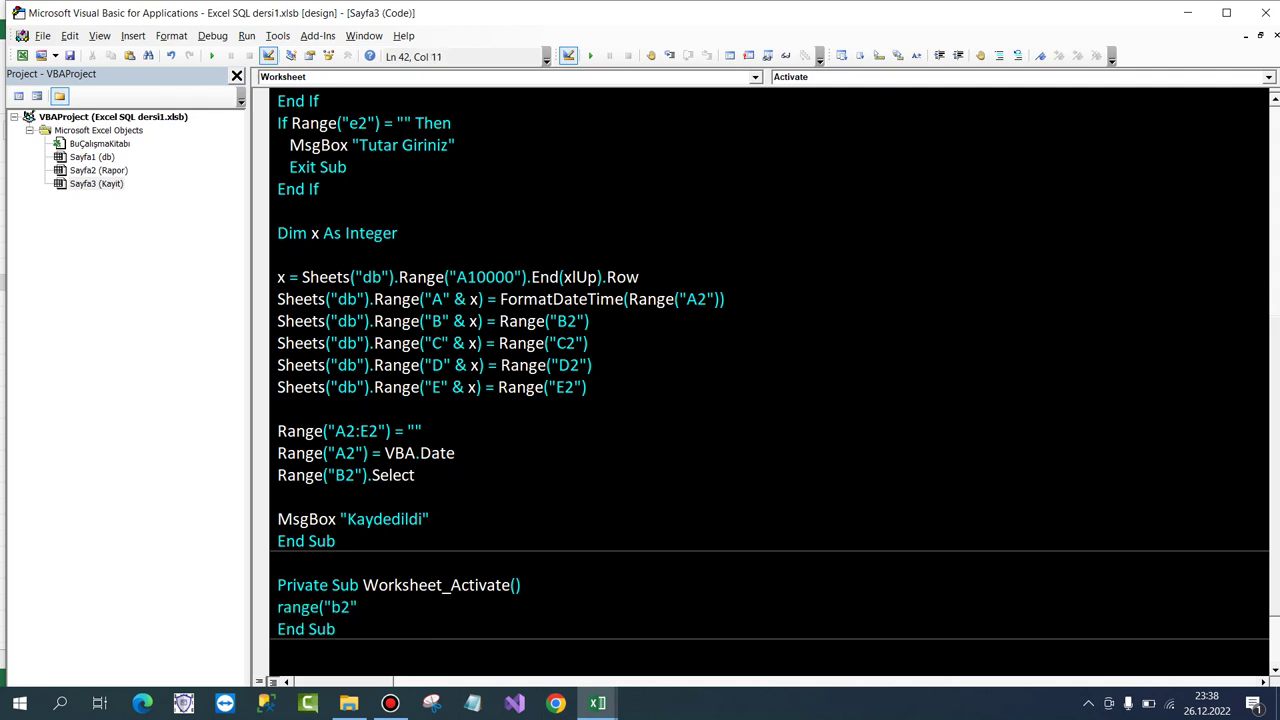
type(")=vb")
type("a.da")
key("Tab")
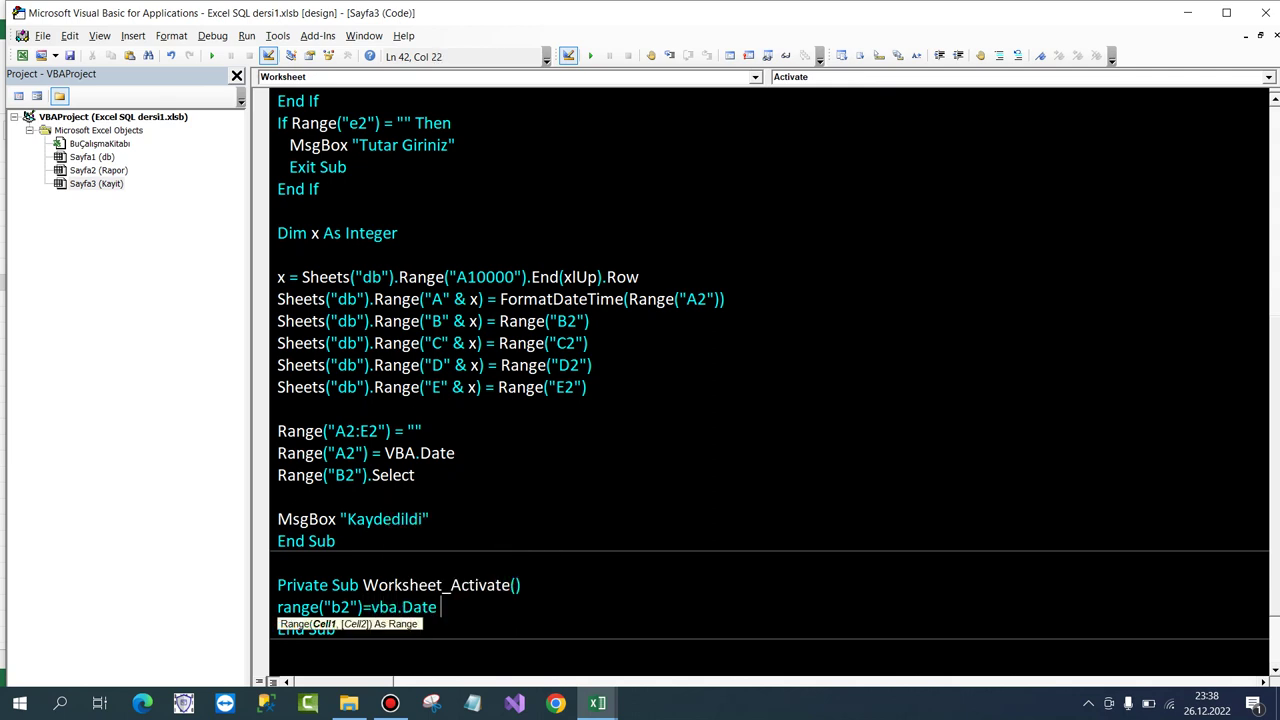
left_click(398, 233)
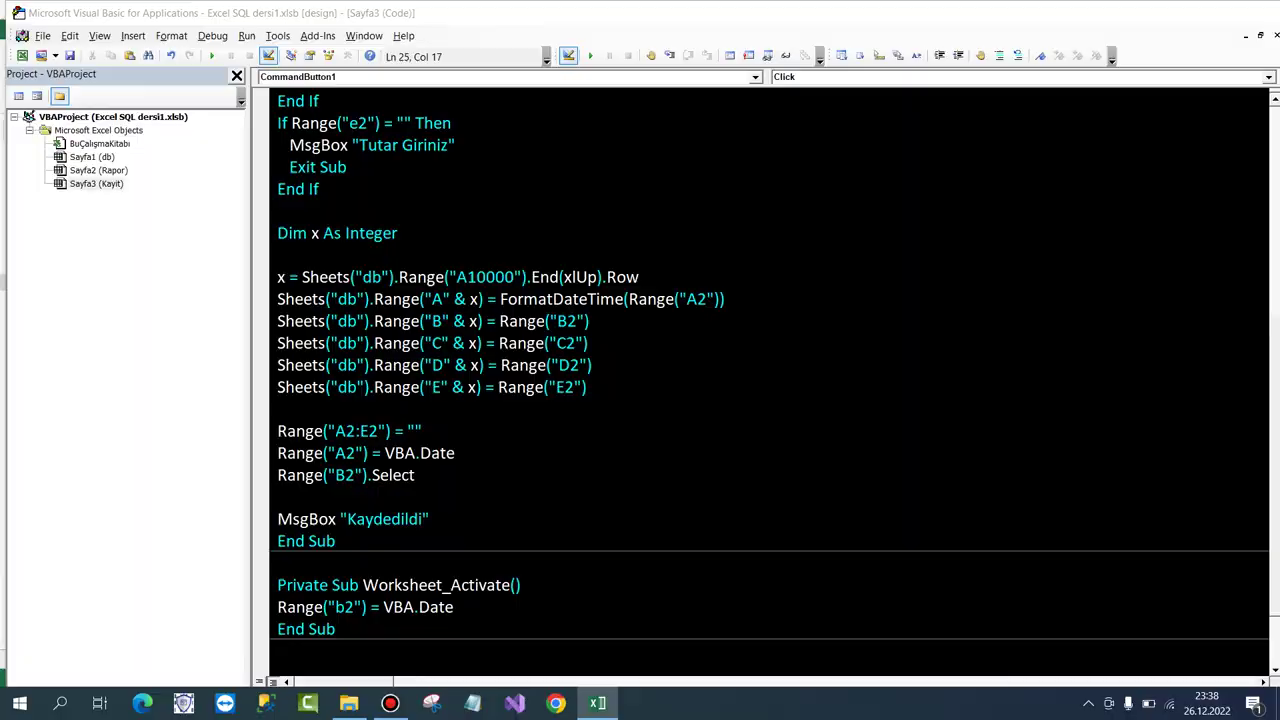
left_click(1265, 12)
left_click_drag(284, 314, 284, 330)
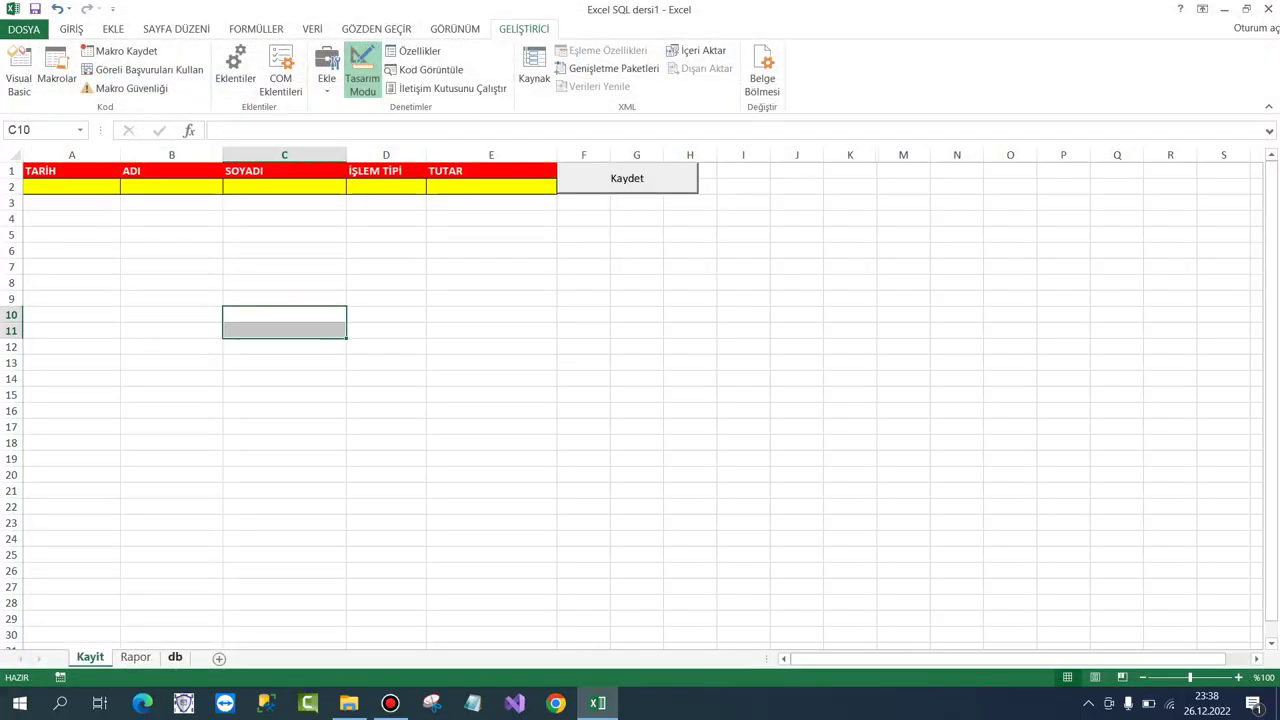
Look at the Rapor sheet, then return to the Kayit form.
mouse_move(597, 703)
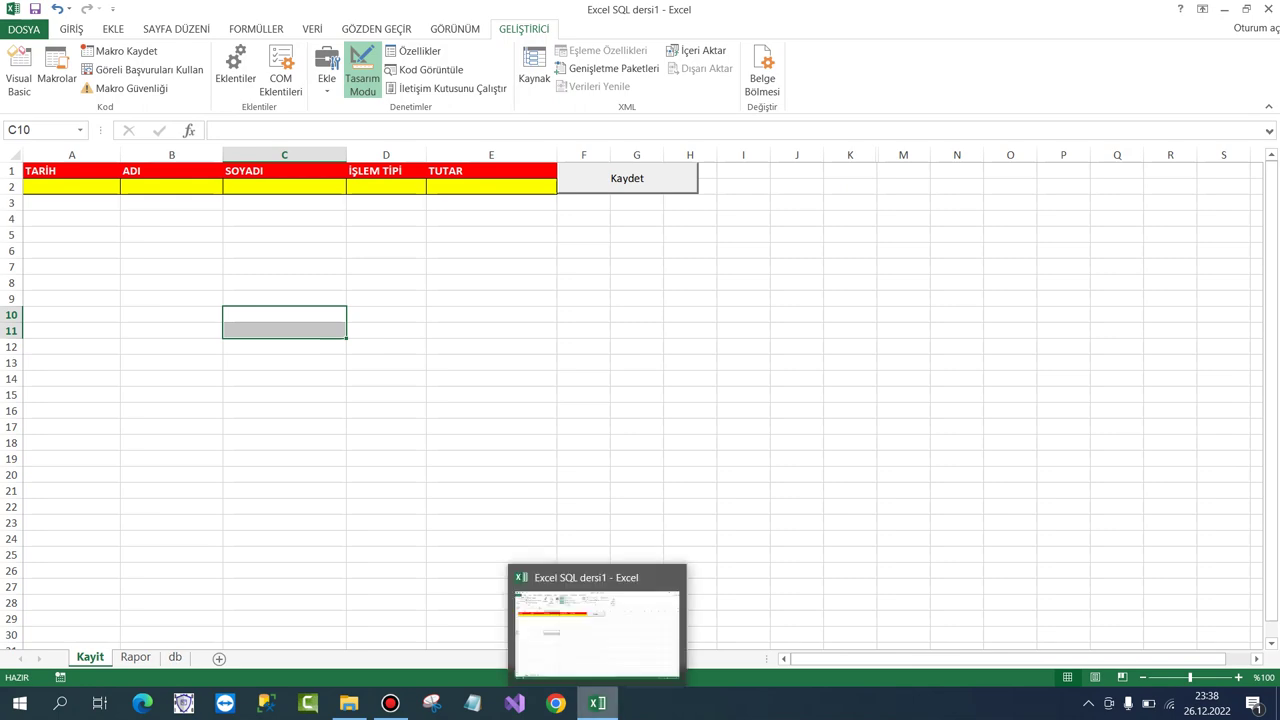
left_click(135, 657)
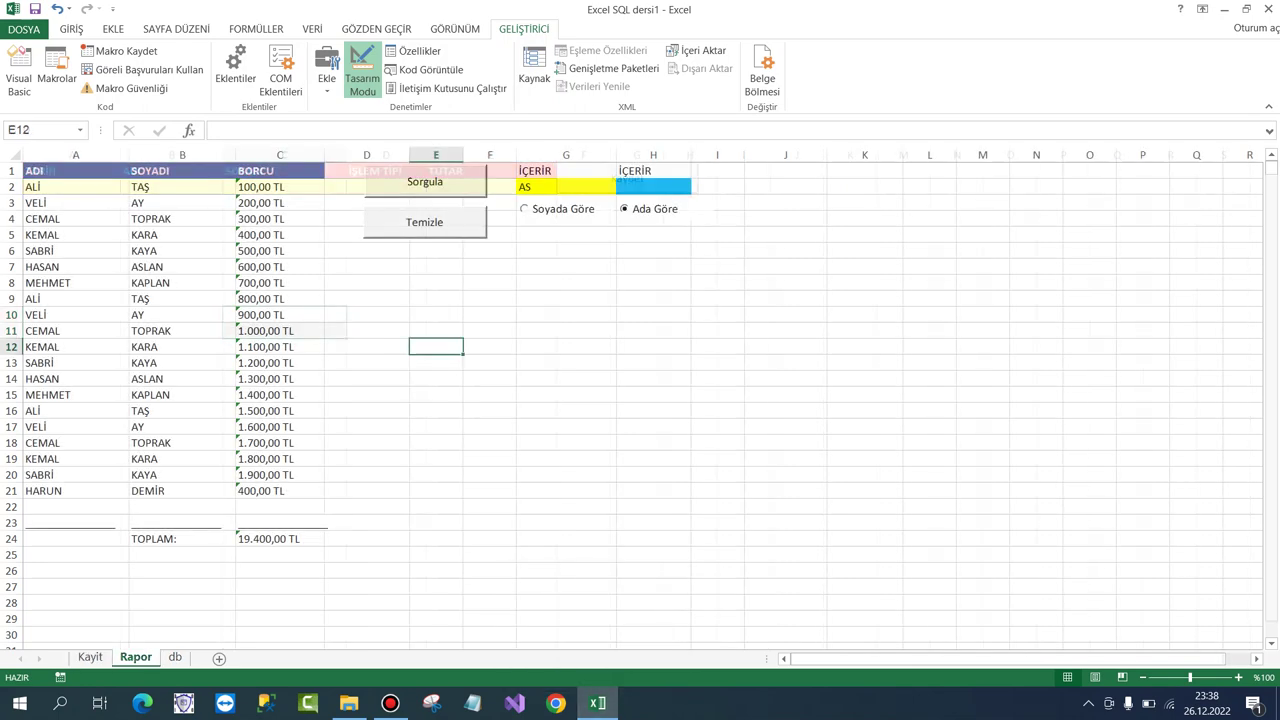
left_click(90, 657)
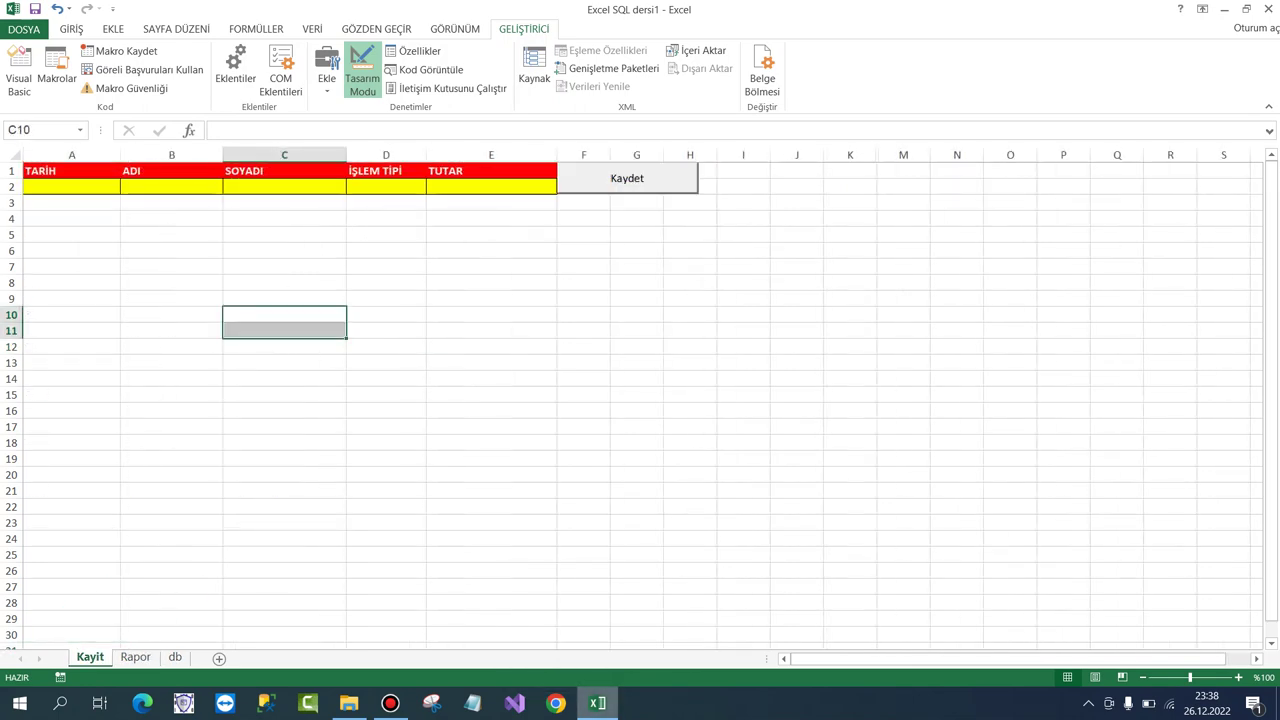
Open the VBA editor and create a Worksheet_Change procedure via the Worksheet dropdowns.
left_click(19, 70)
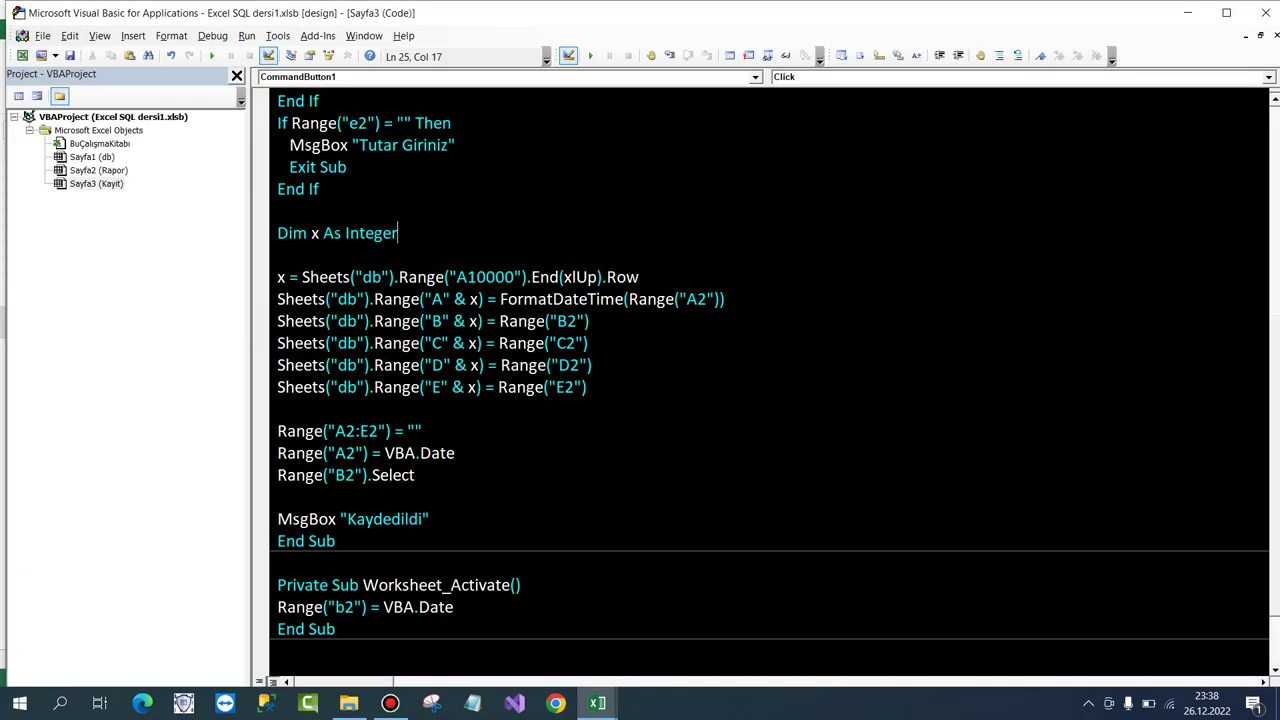
left_click(755, 77)
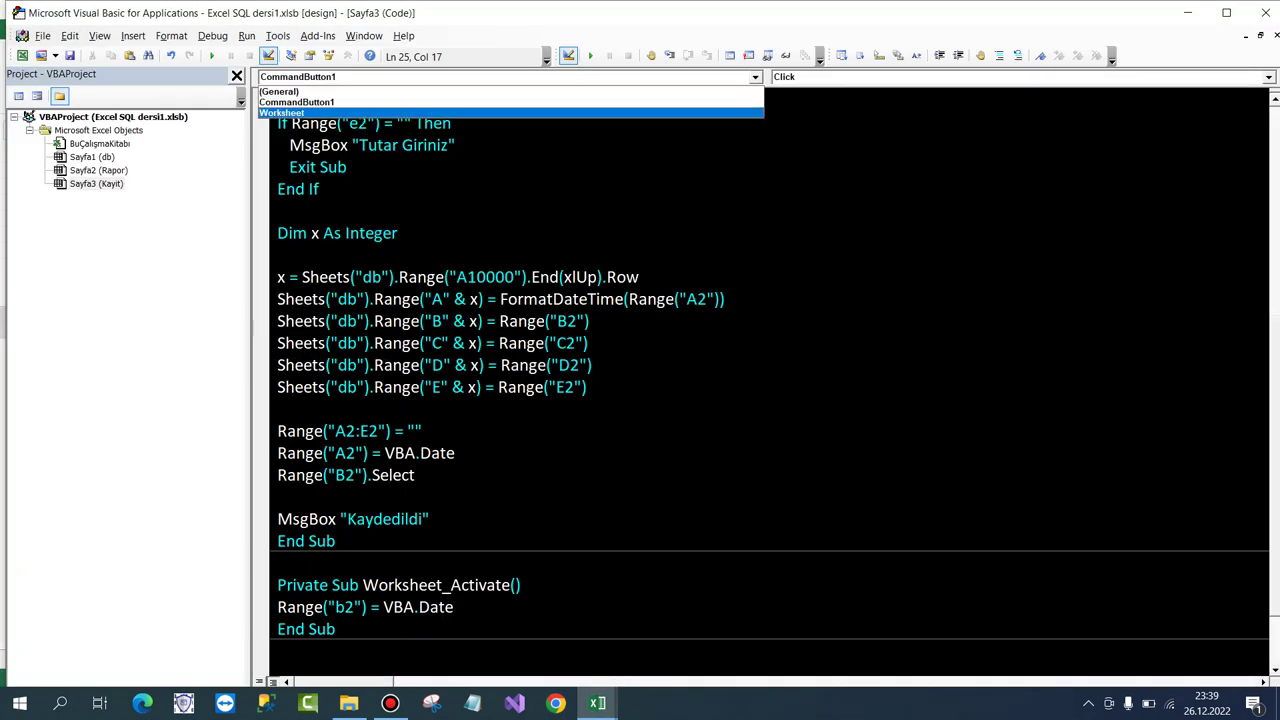
key("Return")
key("alt+Down")
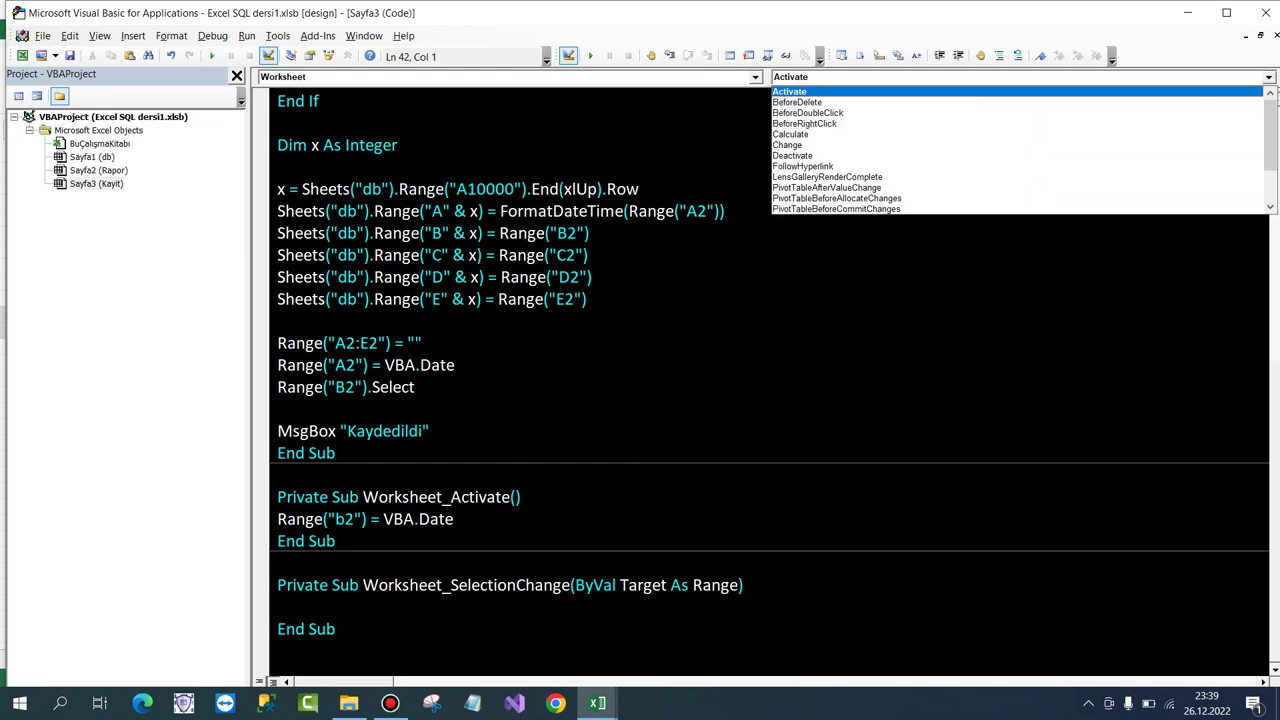
scroll(1017, 150, "down", 1)
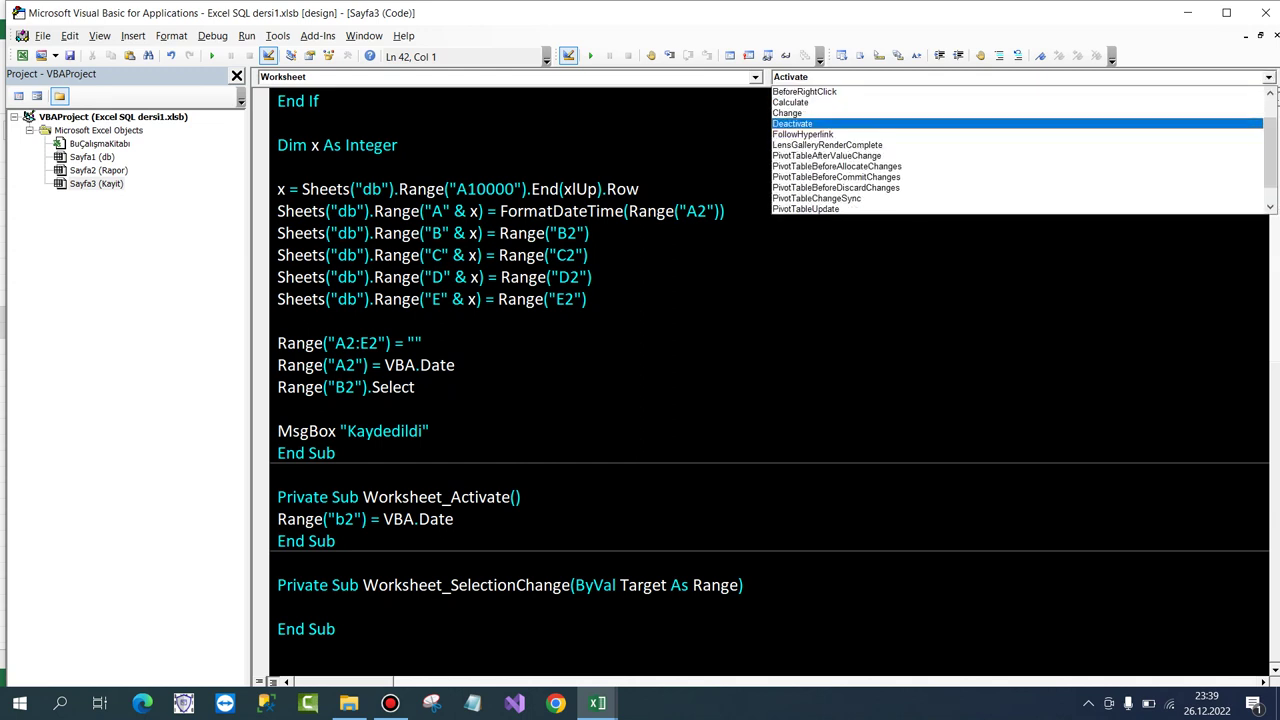
key("Return")
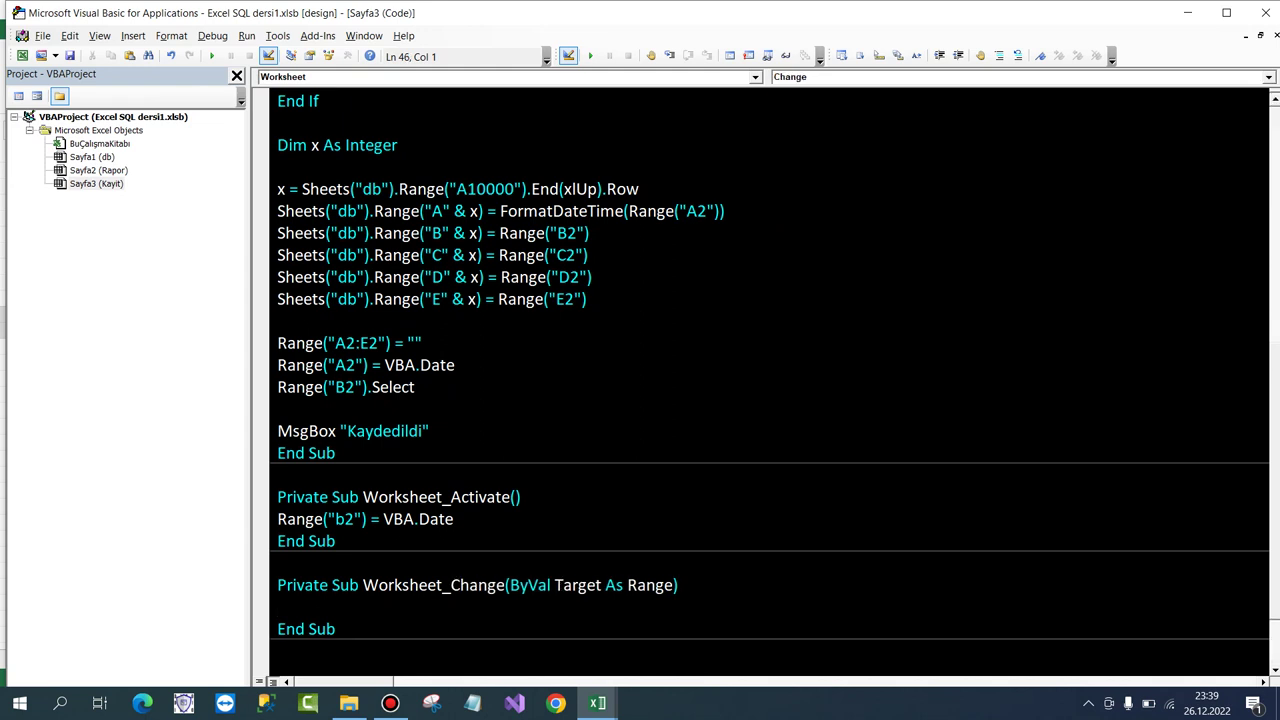
Copy the Range("b2") = VBA.Date line into Worksheet_Change.
scroll(770, 380, "down", 1)
left_click(454, 453)
left_click_drag(454, 453, 277, 453)
key("ctrl+c")
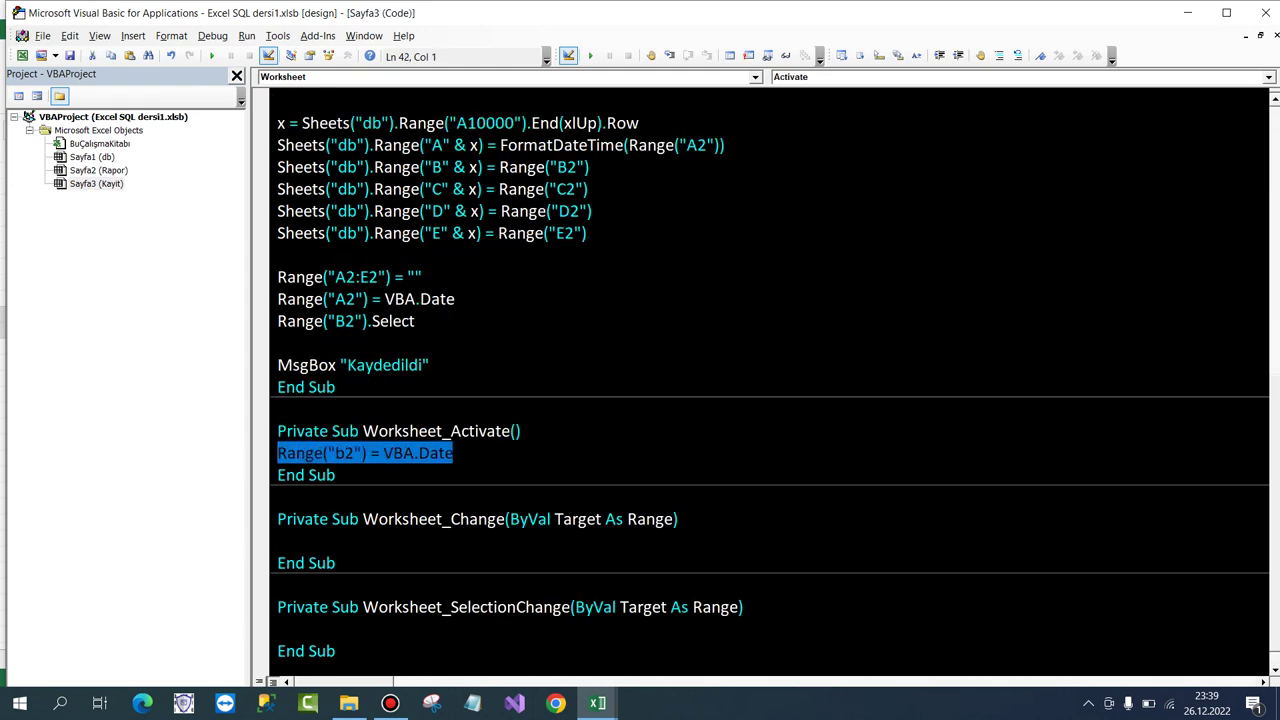
left_click(280, 541)
key("ctrl+v")
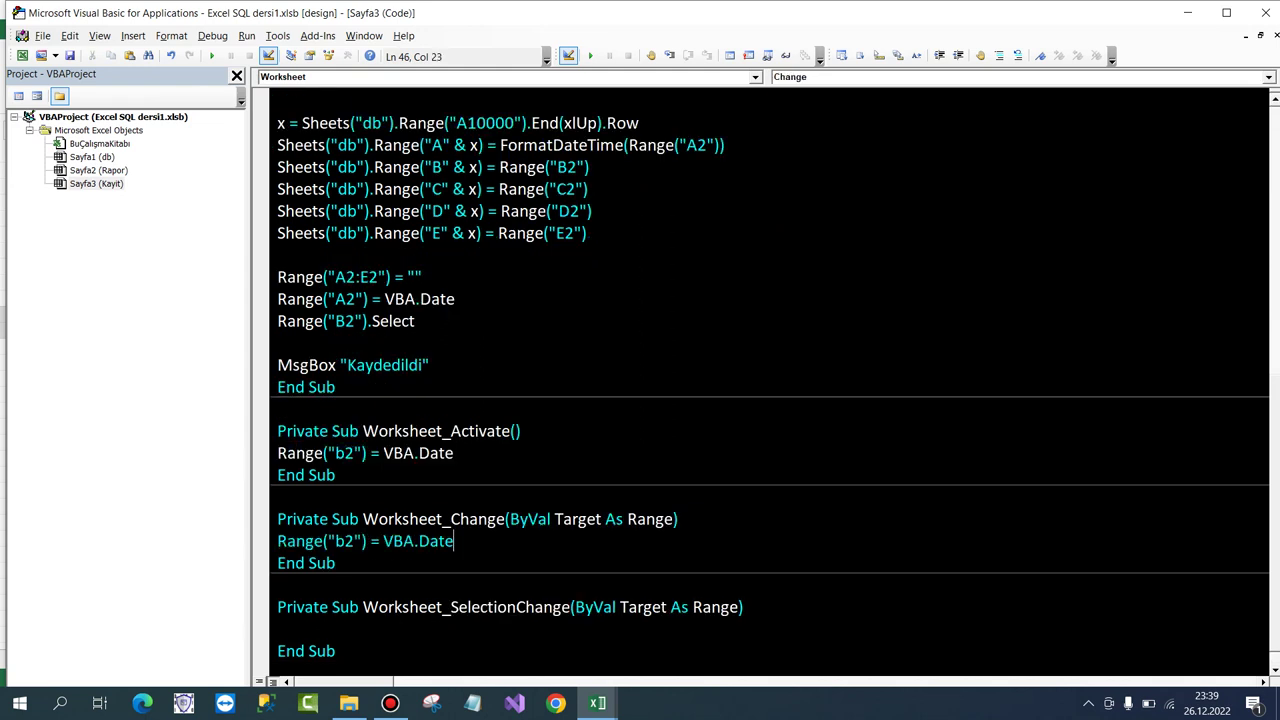
Leave the code editor and flip between the Rapor and Kayit sheets.
left_click(1265, 12)
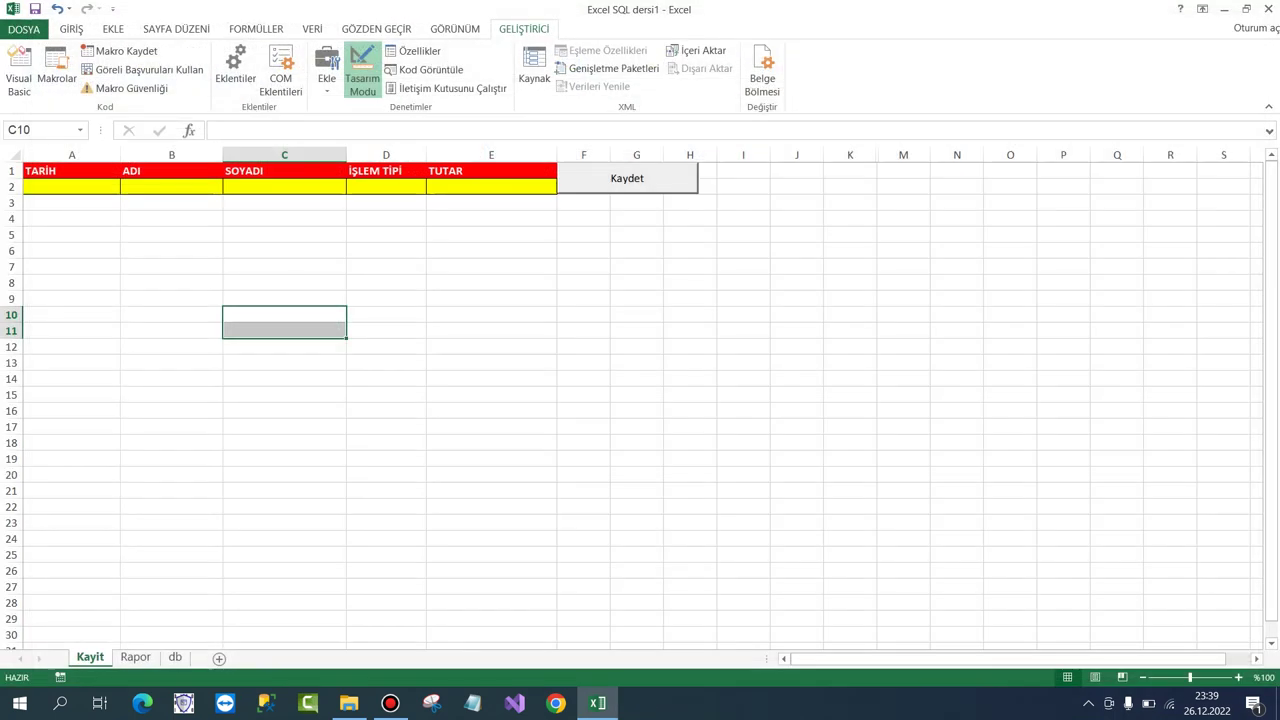
left_click(136, 657)
key("ctrl+Page_Up")
left_click(71, 314)
Close the workbook saving changes, then reopen Excel SQL dersi1 and view the Rapor sheet.
left_click(71, 234)
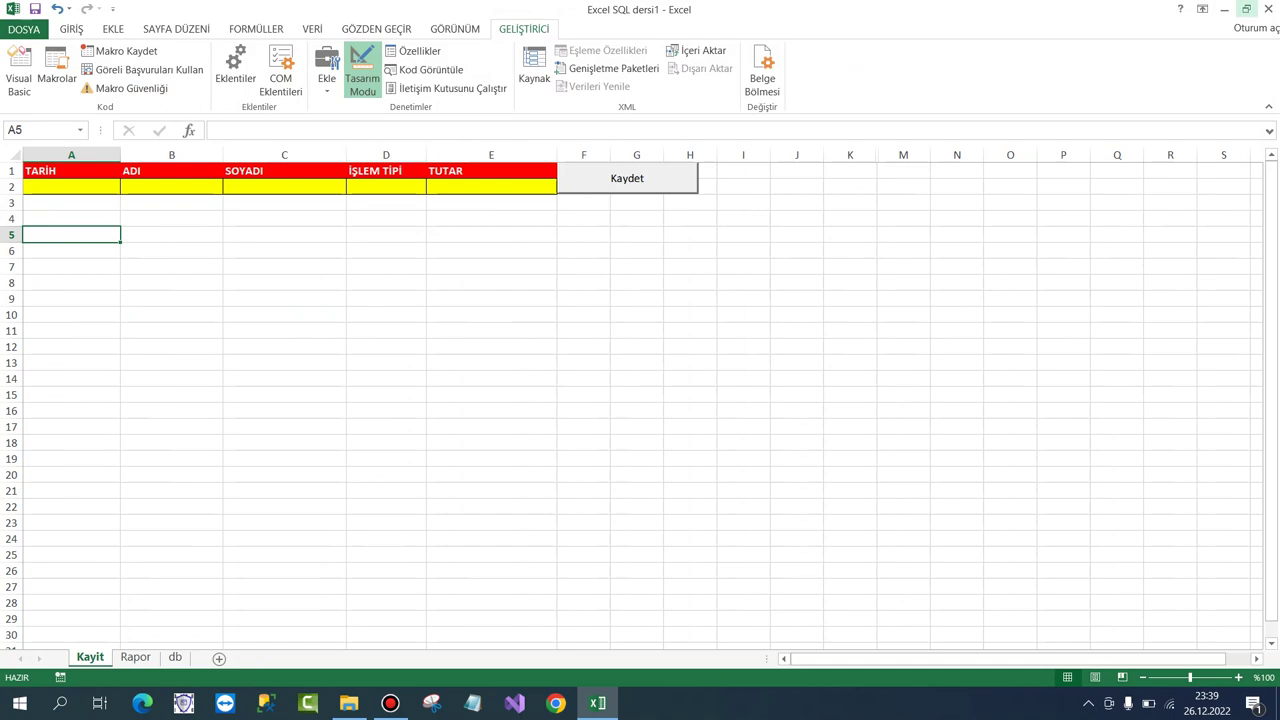
key("Return")
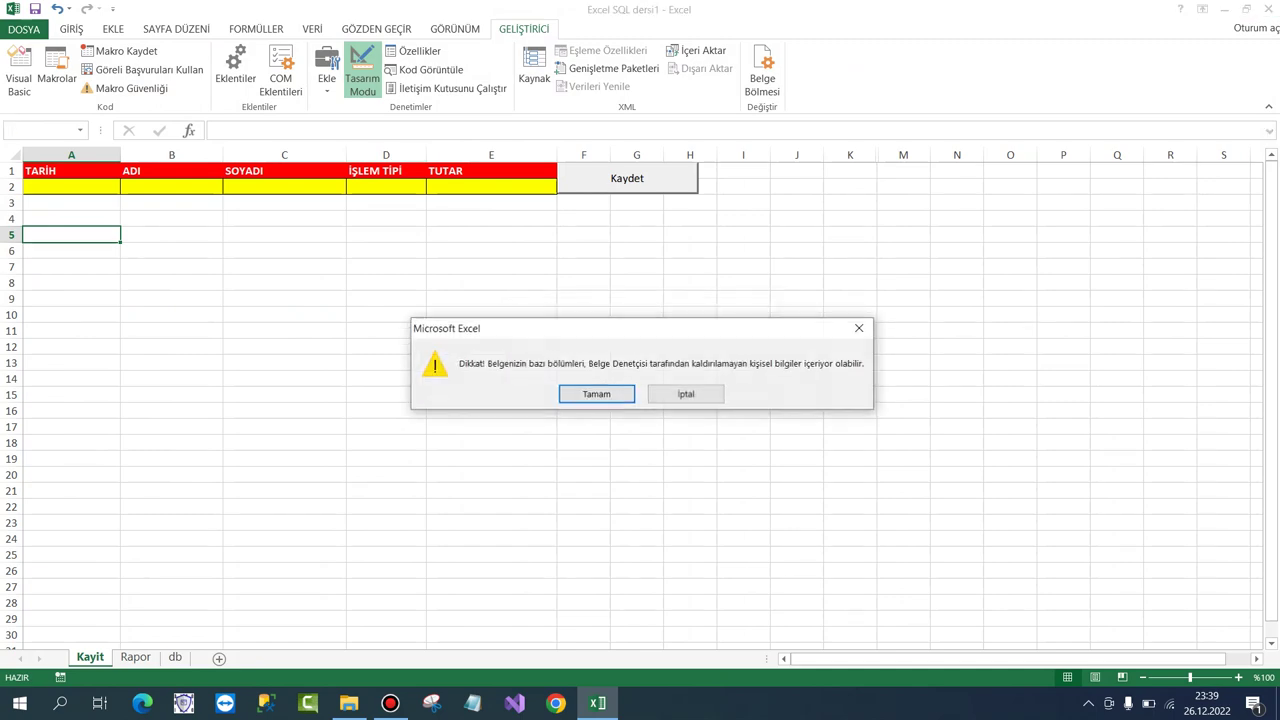
key("Return")
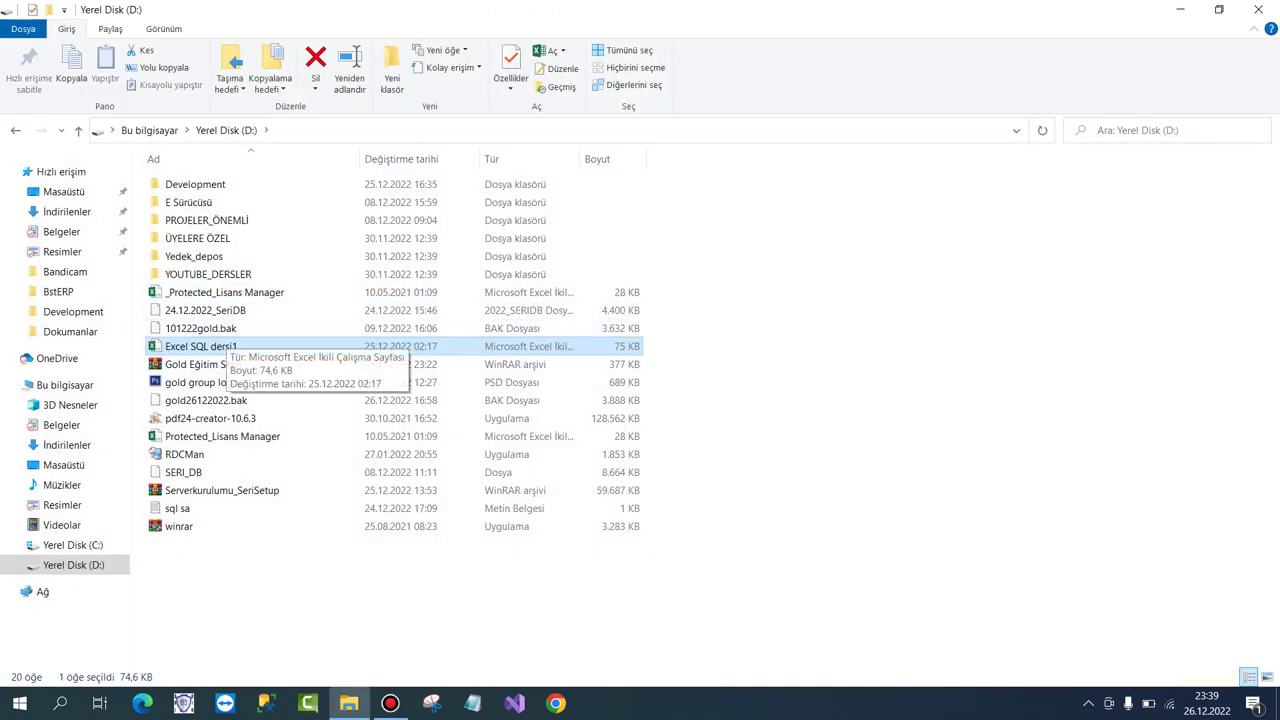
key("Return")
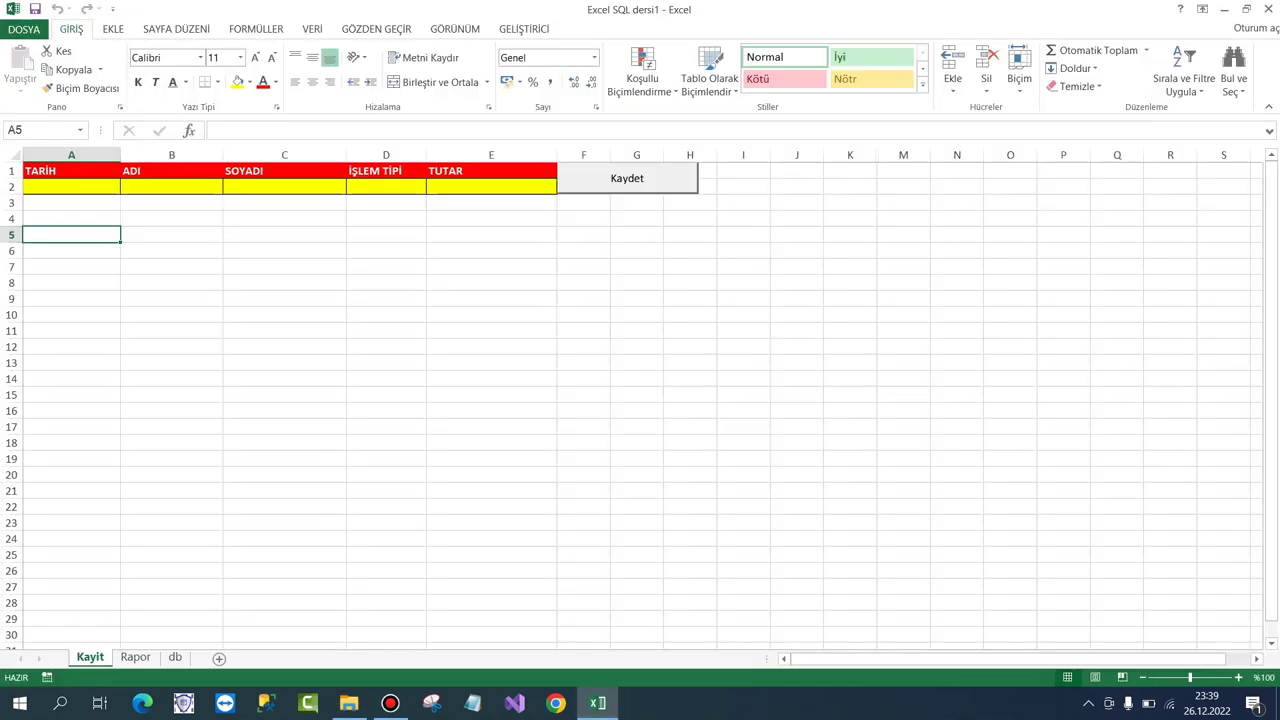
key("ctrl+Page_Down")
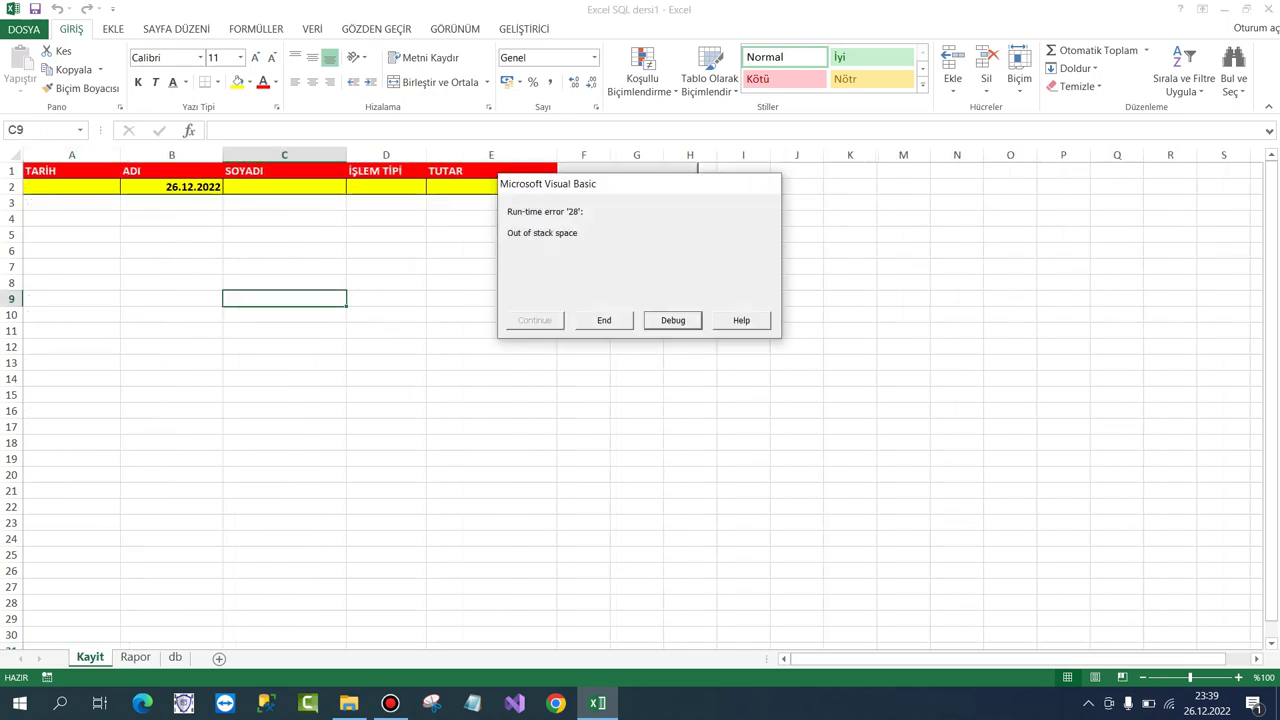
Debug the stack error, retype the b in Range("b2") as a, and reset the project.
key("Return")
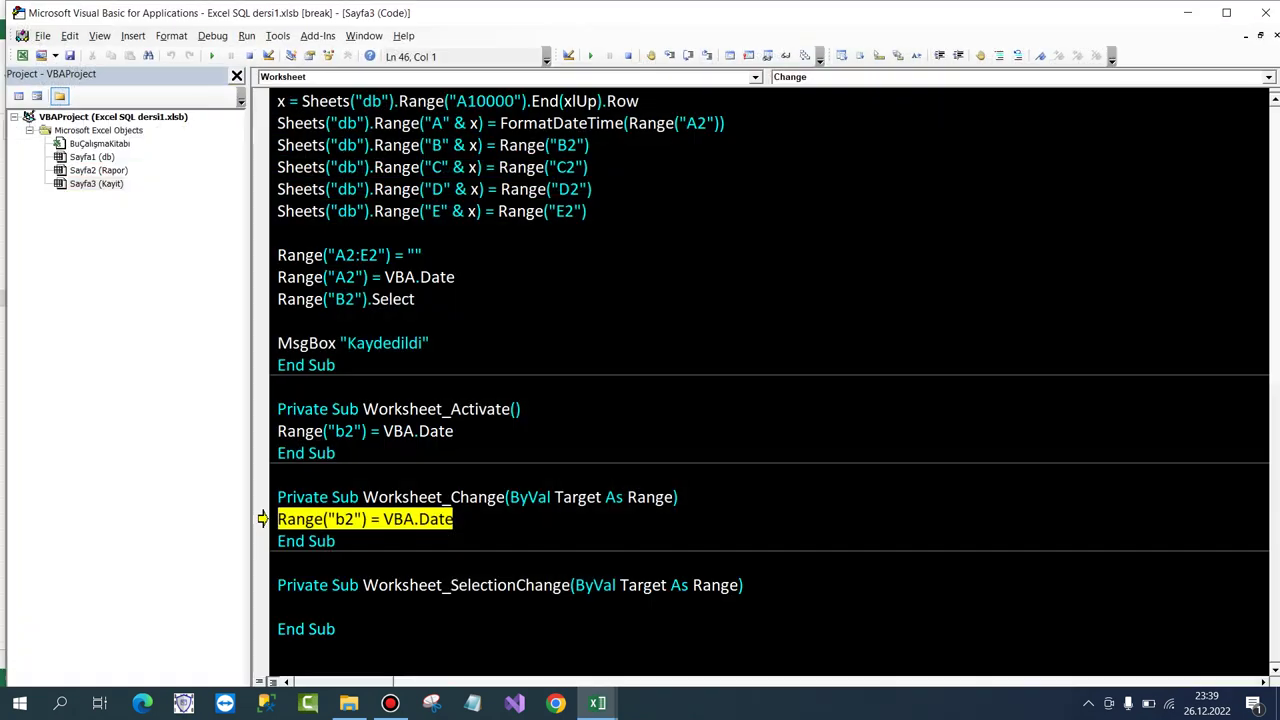
left_click(345, 519)
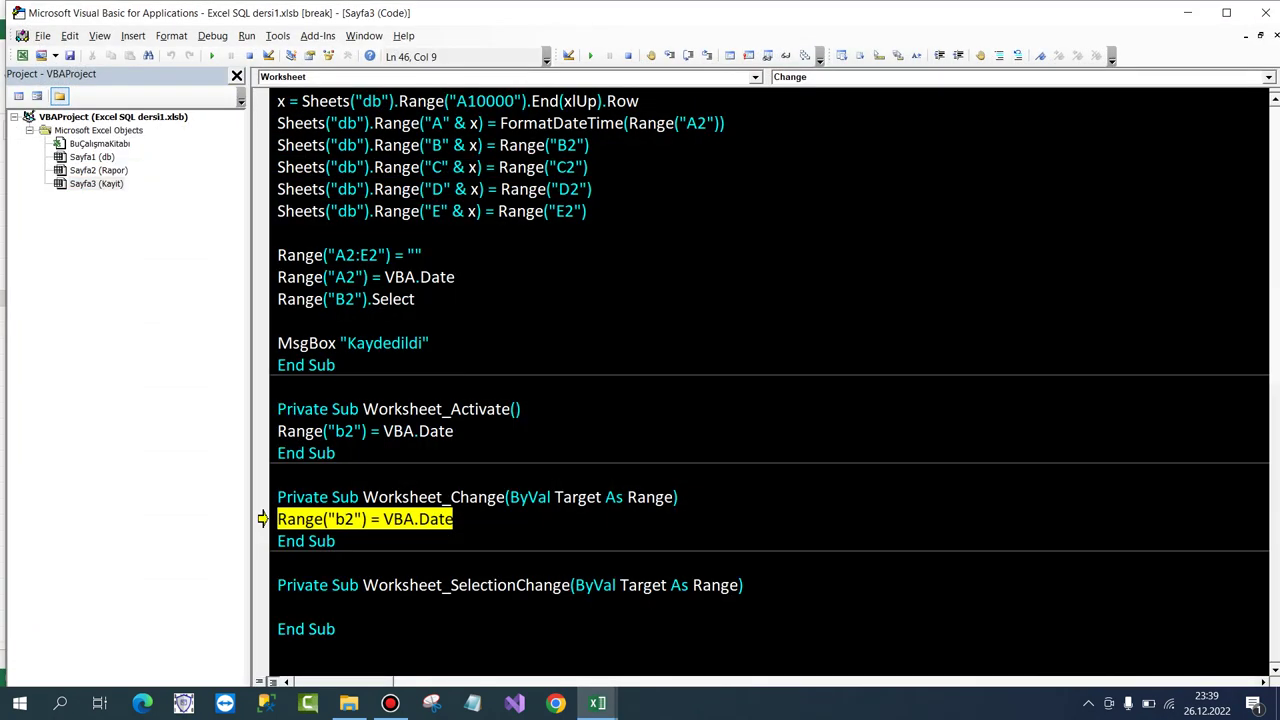
key("shift+Left")
type("a")
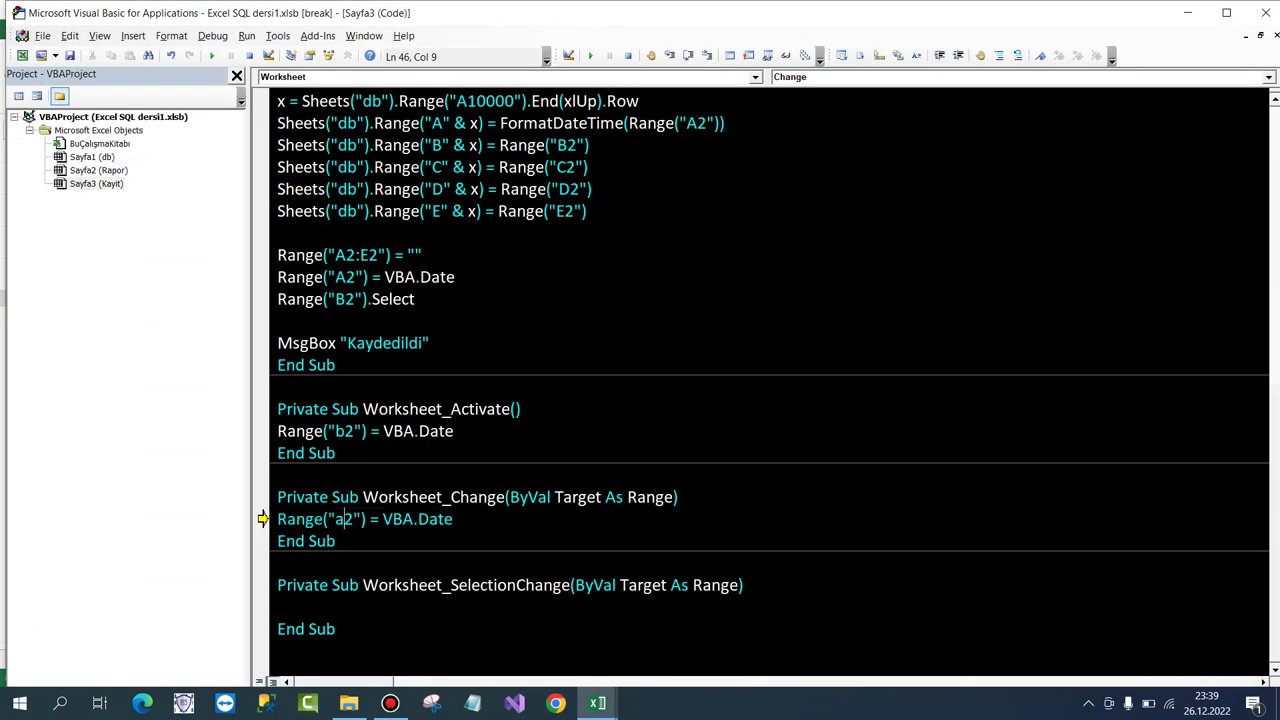
key("Return")
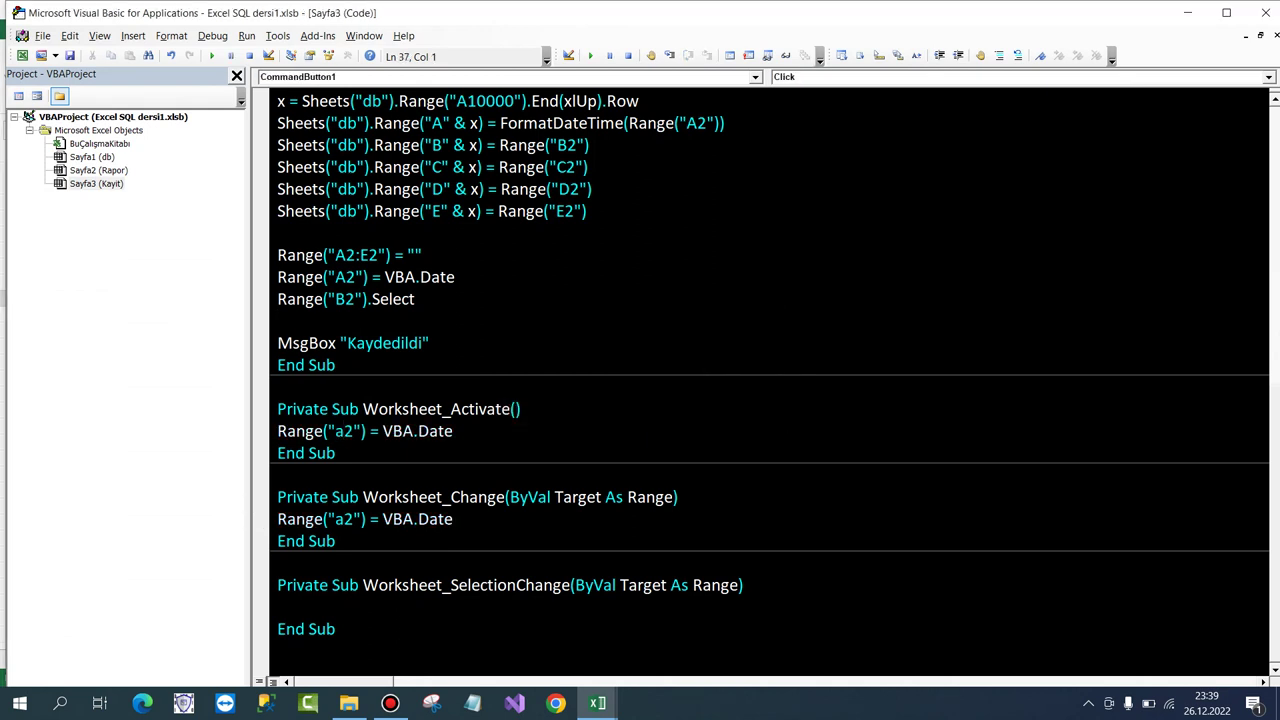
Run Kaydet from B2 to reproduce the error, reopen the crashed workbook, and debug it.
left_click(1266, 12)
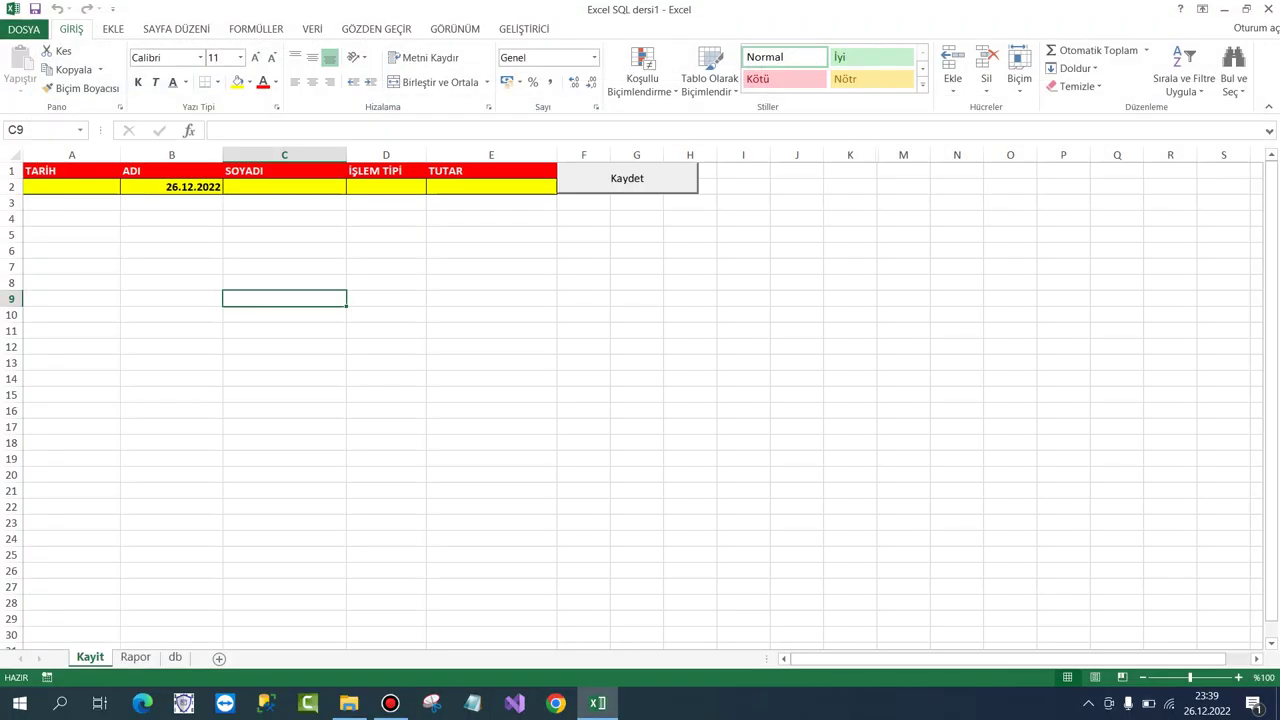
left_click(171, 187)
left_click(627, 178)
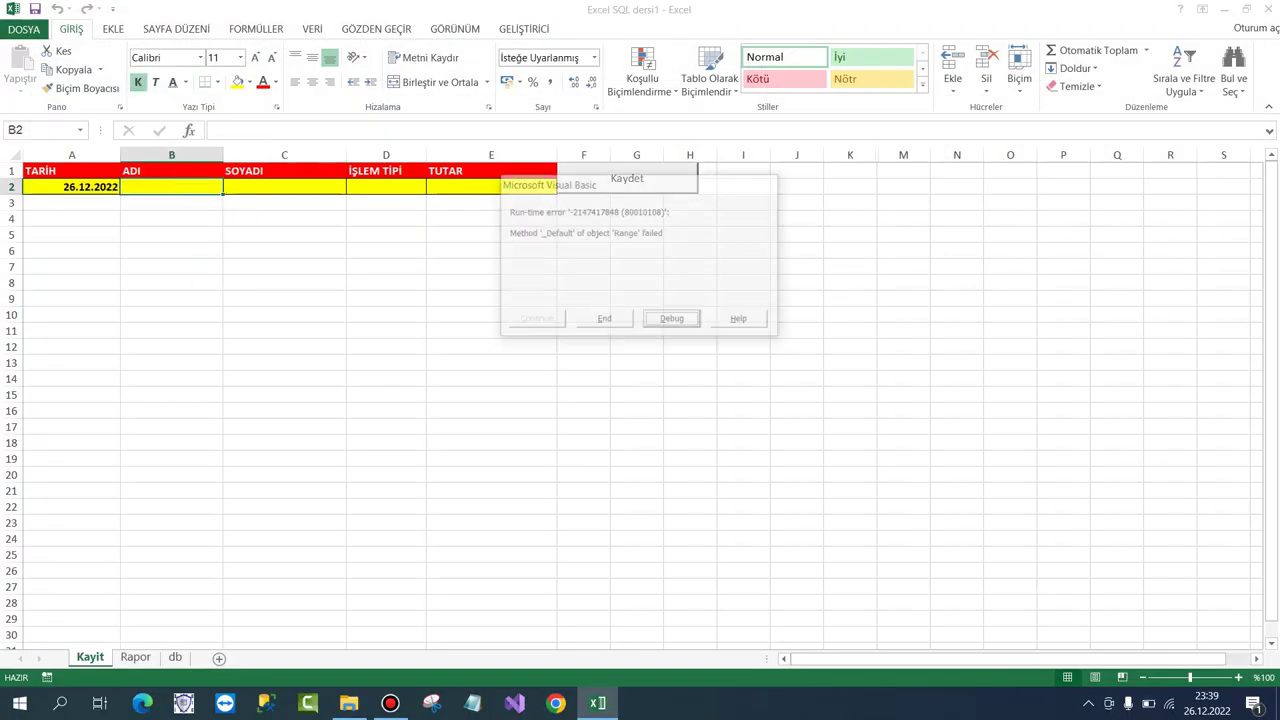
key("space")
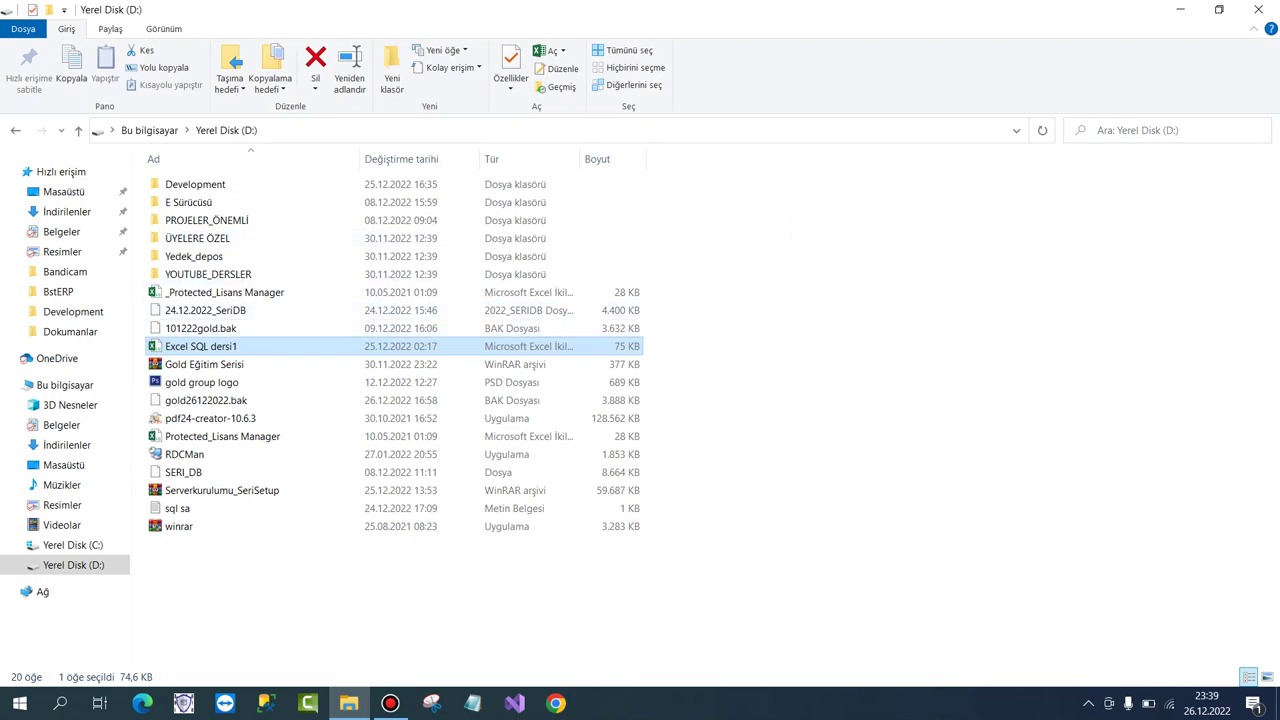
key("Return")
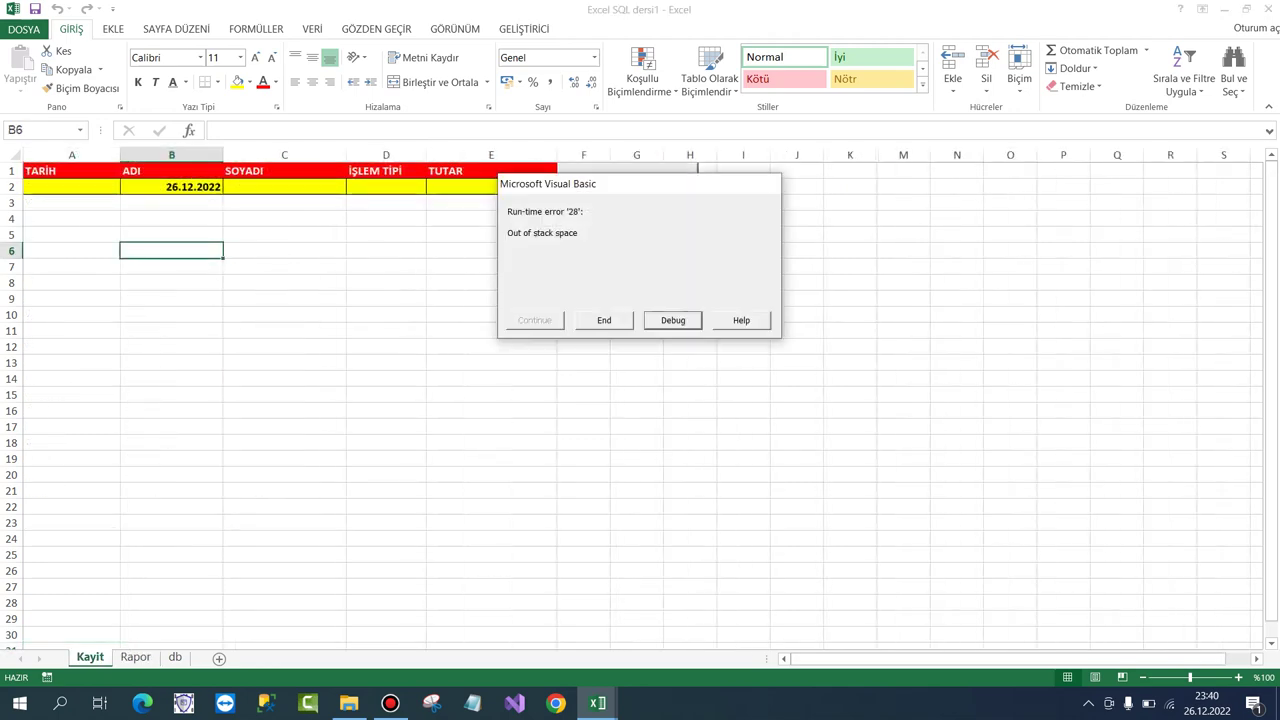
key("Return")
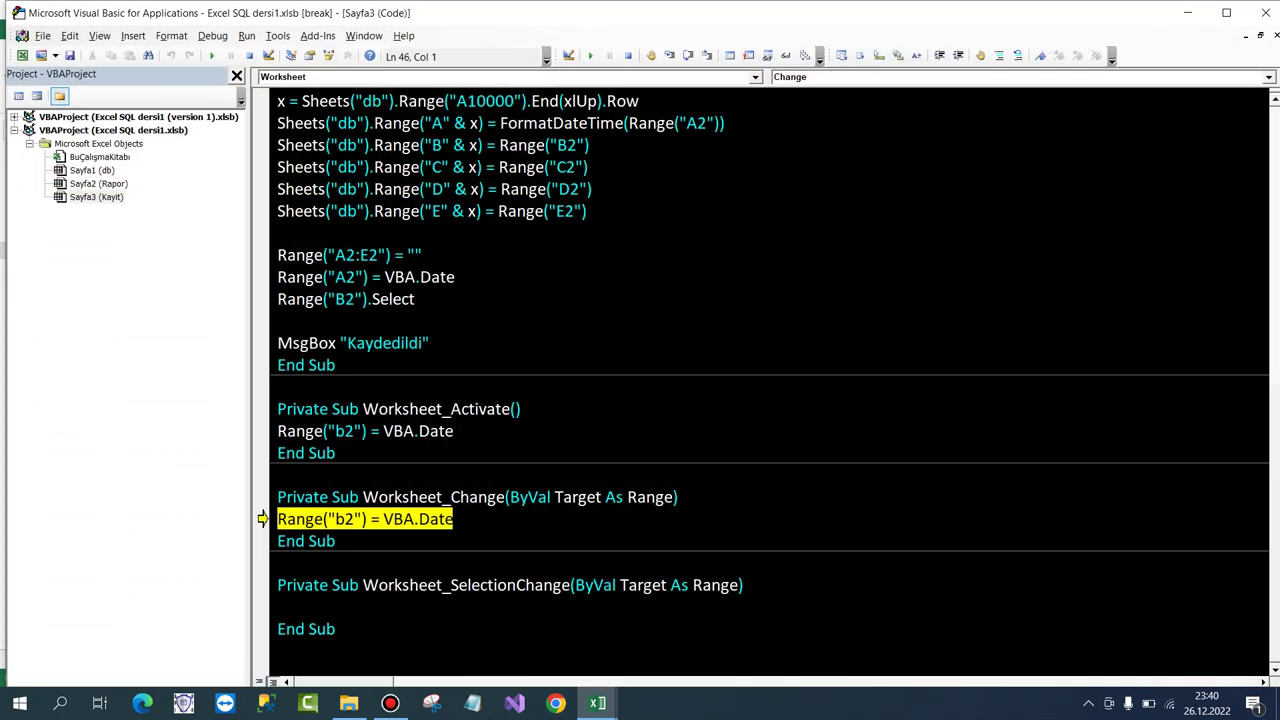
Stop the paused run and change Range("b2") to Range("a2") in both Change and Activate handlers.
left_click(249, 55)
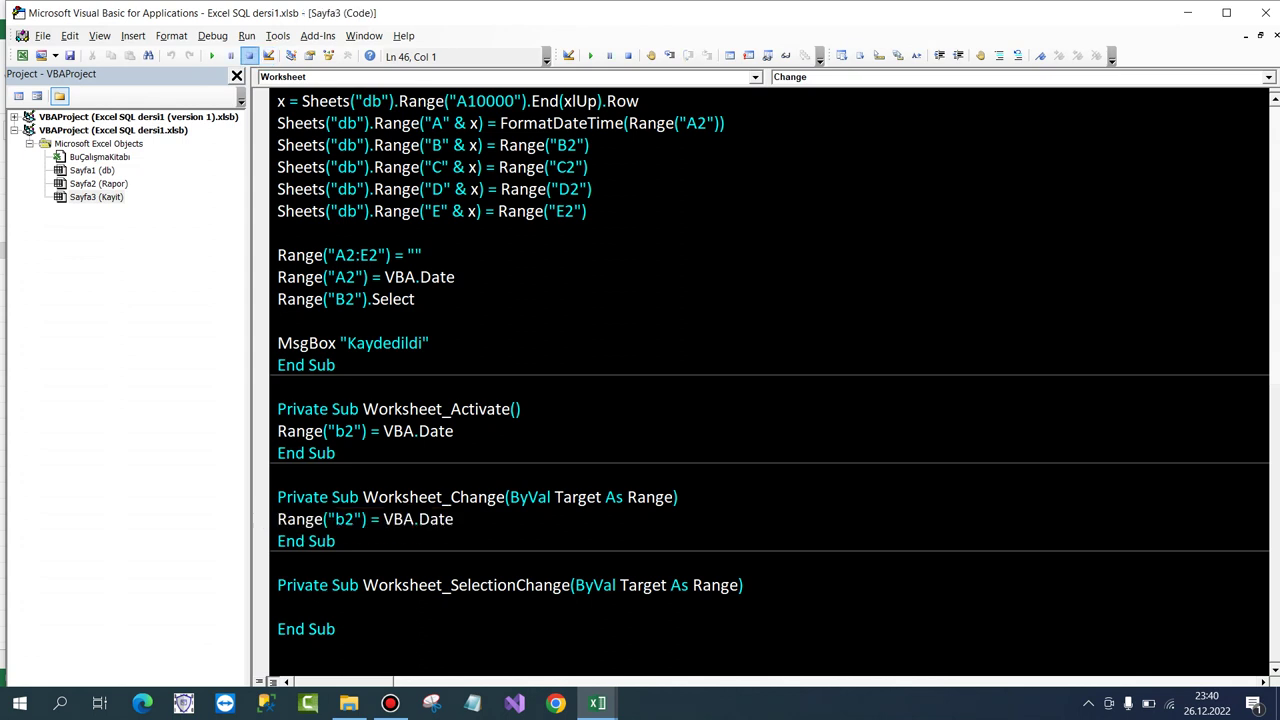
left_click(345, 519)
key("shift+Left")
type("a")
key("Up")
key("Up")
key("Up")
key("shift+Left")
type("a")
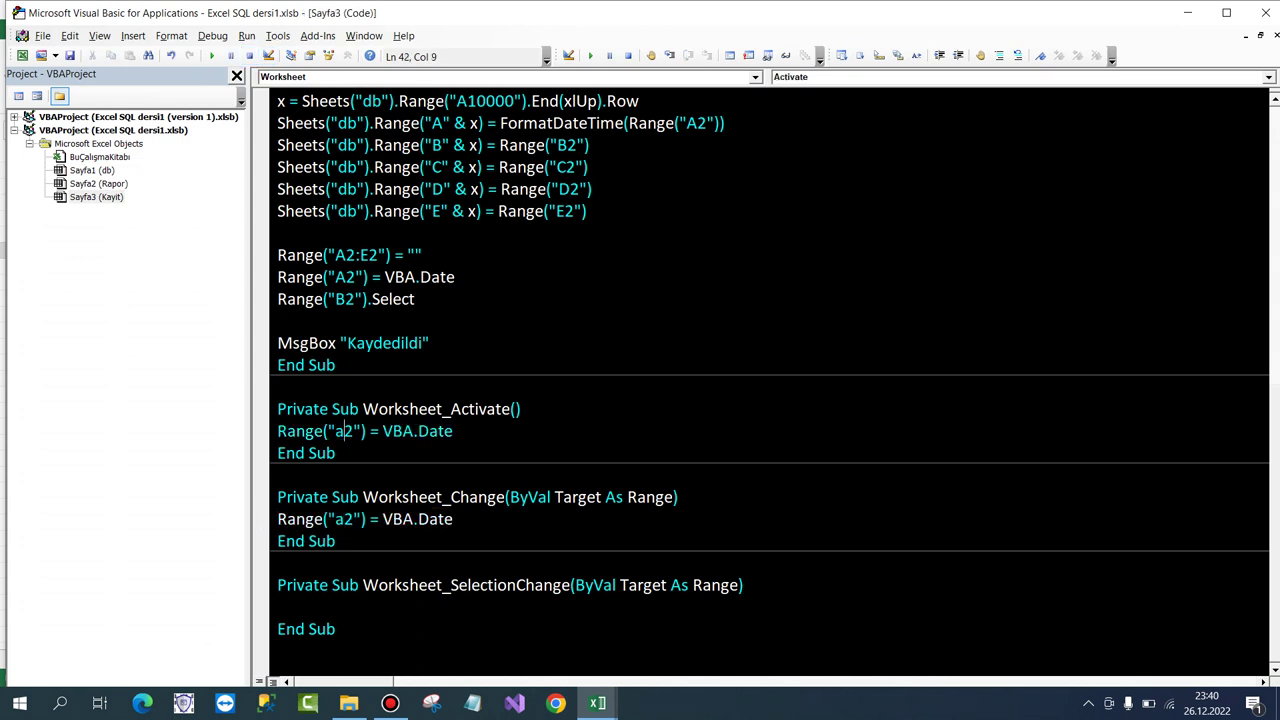
Add an On Error Resume Next line at the top of Worksheet_Activate and copy it.
key("Up")
key("End")
key("Return")
type("on")
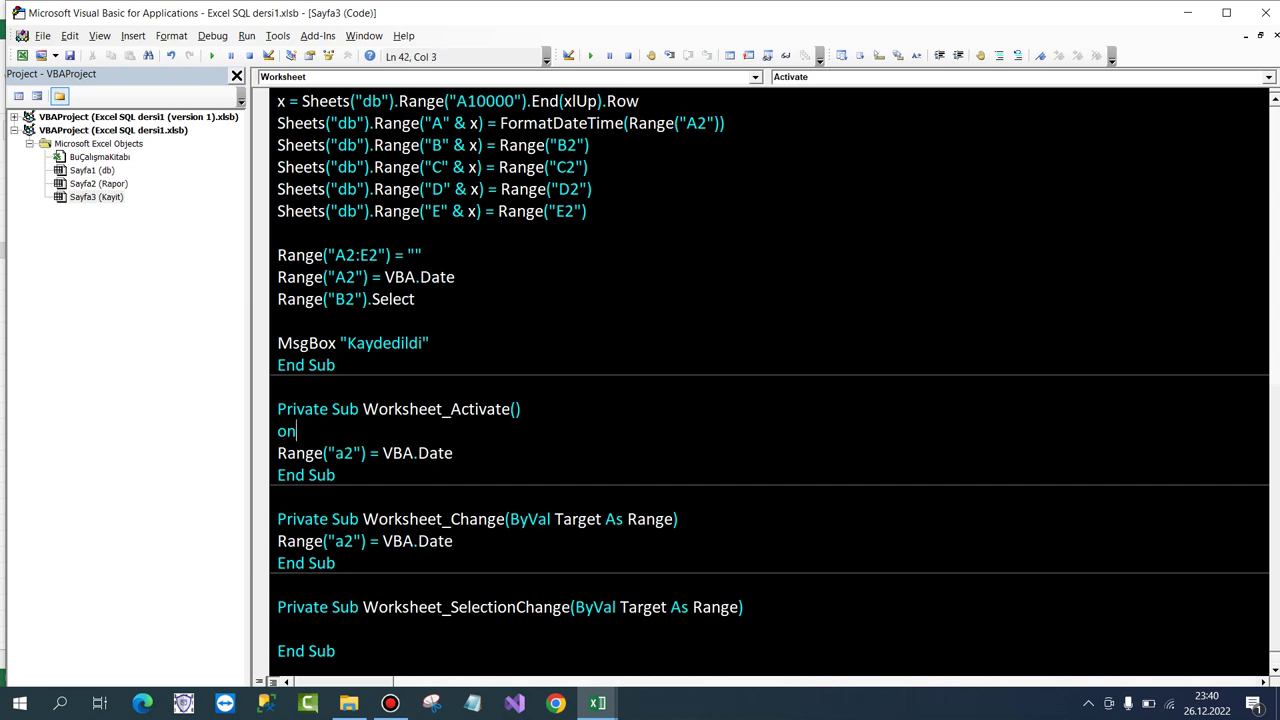
type(" error res")
type("ume next")
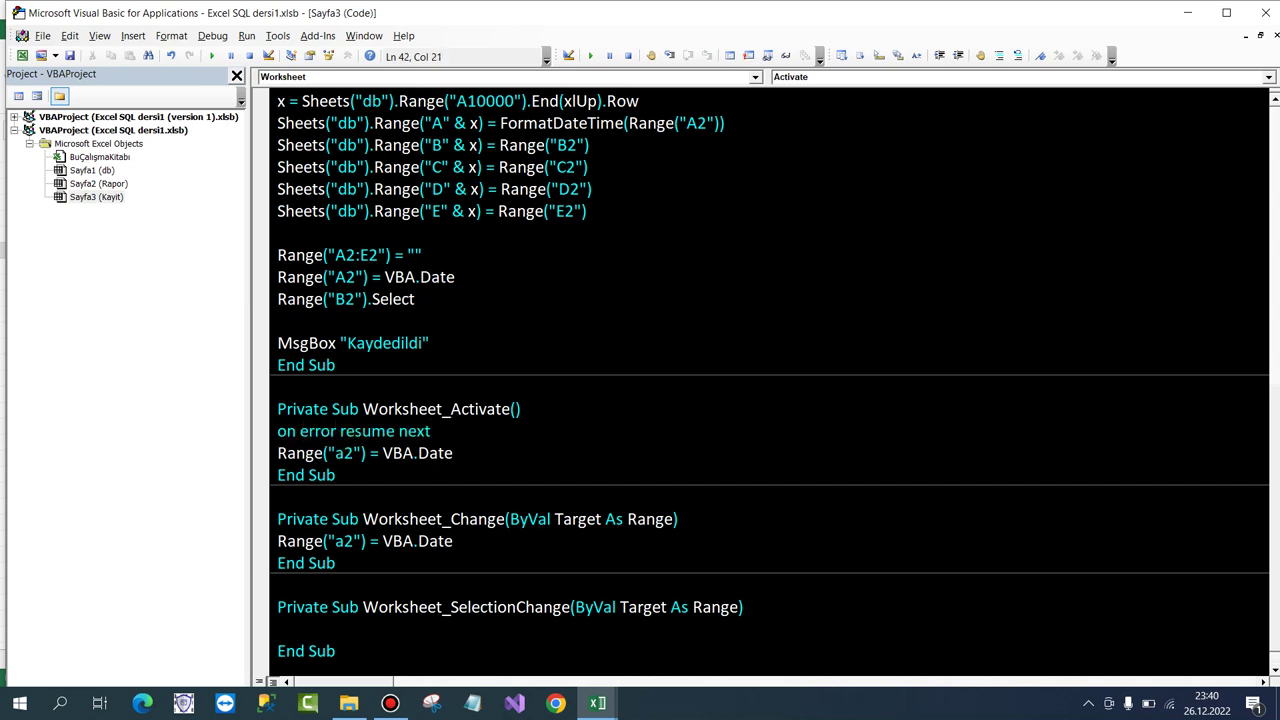
key("Up")
key("Down")
key("shift+Up")
key("shift+Home")
key("shift+Down")
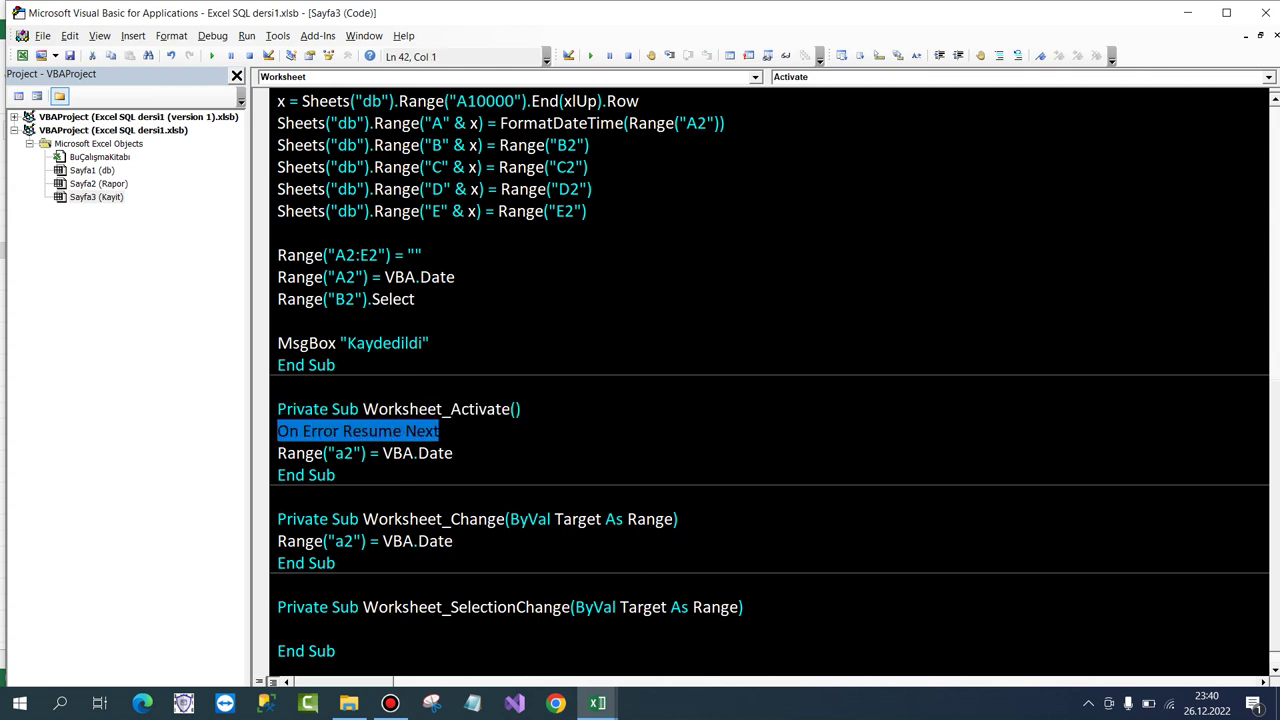
key("ctrl+c")
Paste On Error Resume Next into Worksheet_Change and return to the Kayit sheet.
left_click(679, 519)
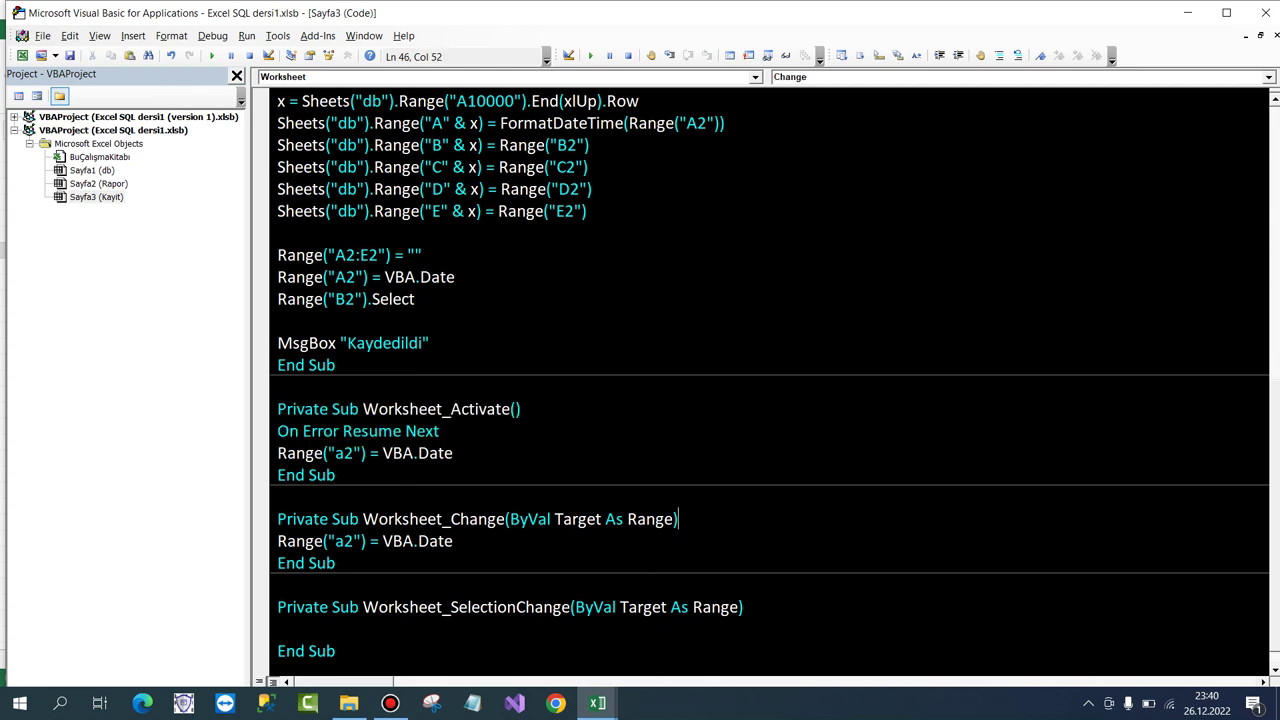
key("Return")
key("ctrl+v")
left_click(278, 321)
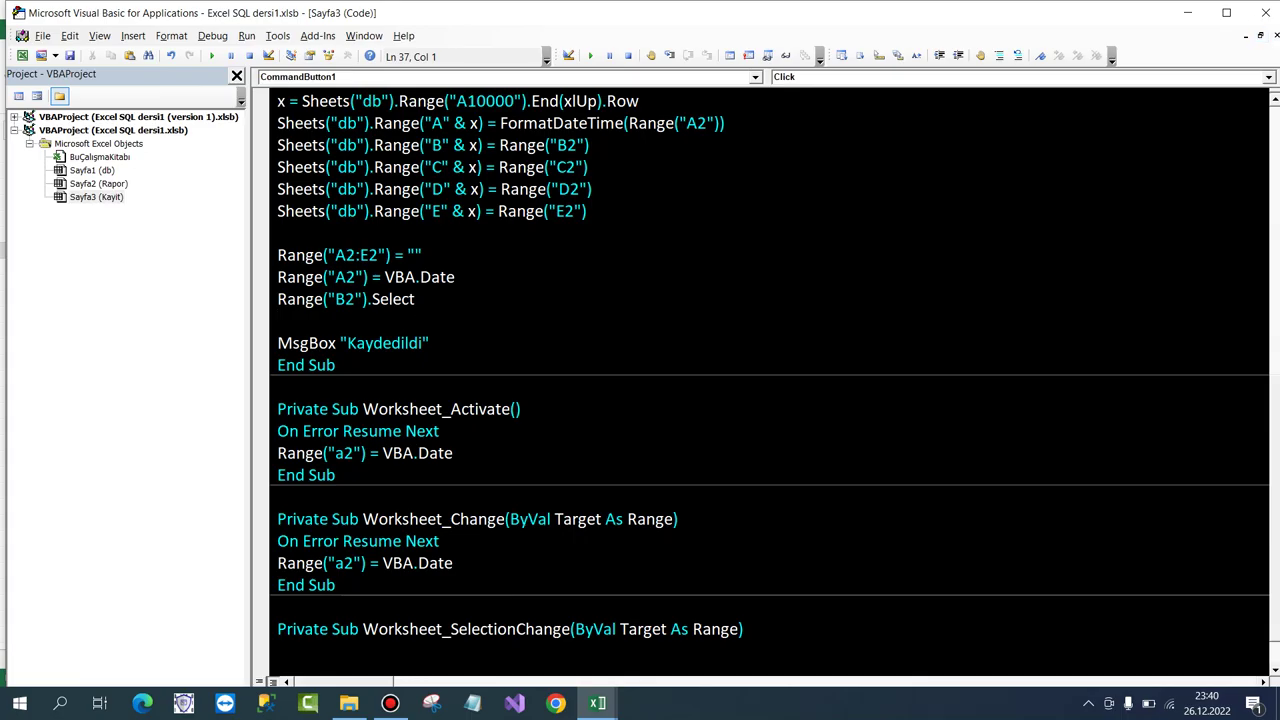
key("alt+F11")
left_click(386, 283)
Save the workbook, close Excel, reopen Excel SQL dersi1 and discard the recovered versions.
left_click(34, 9)
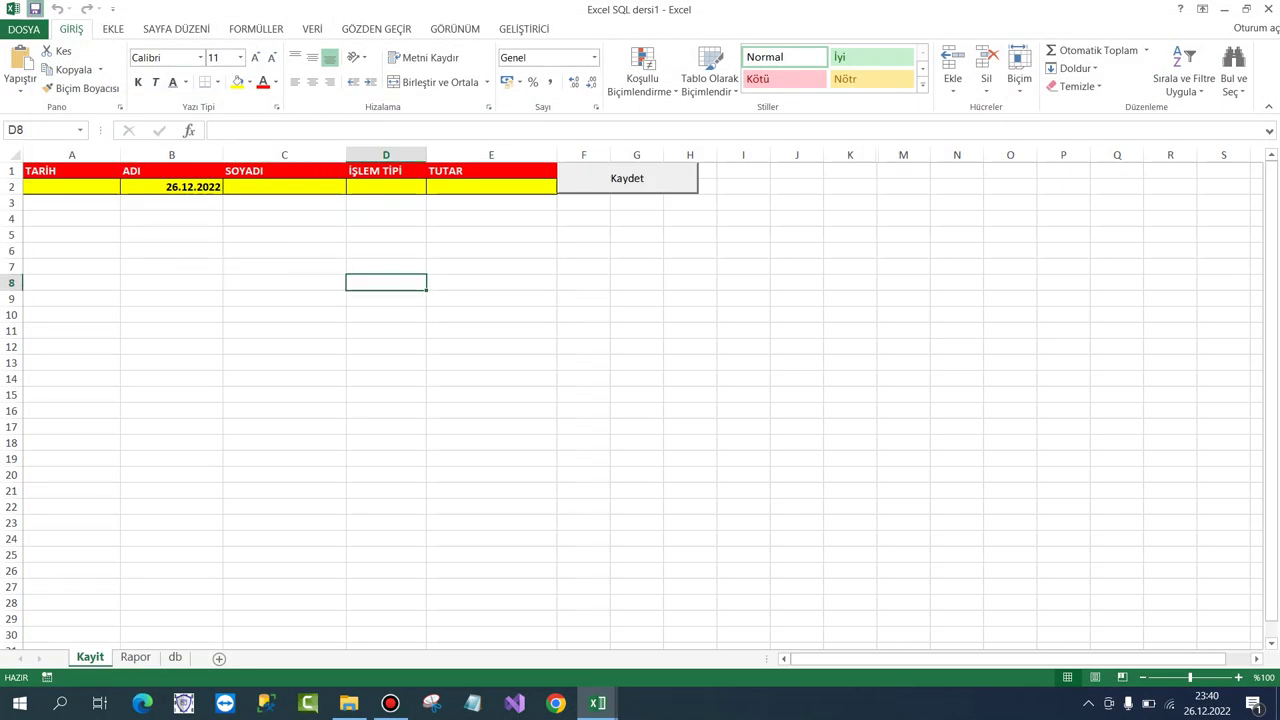
key("Return")
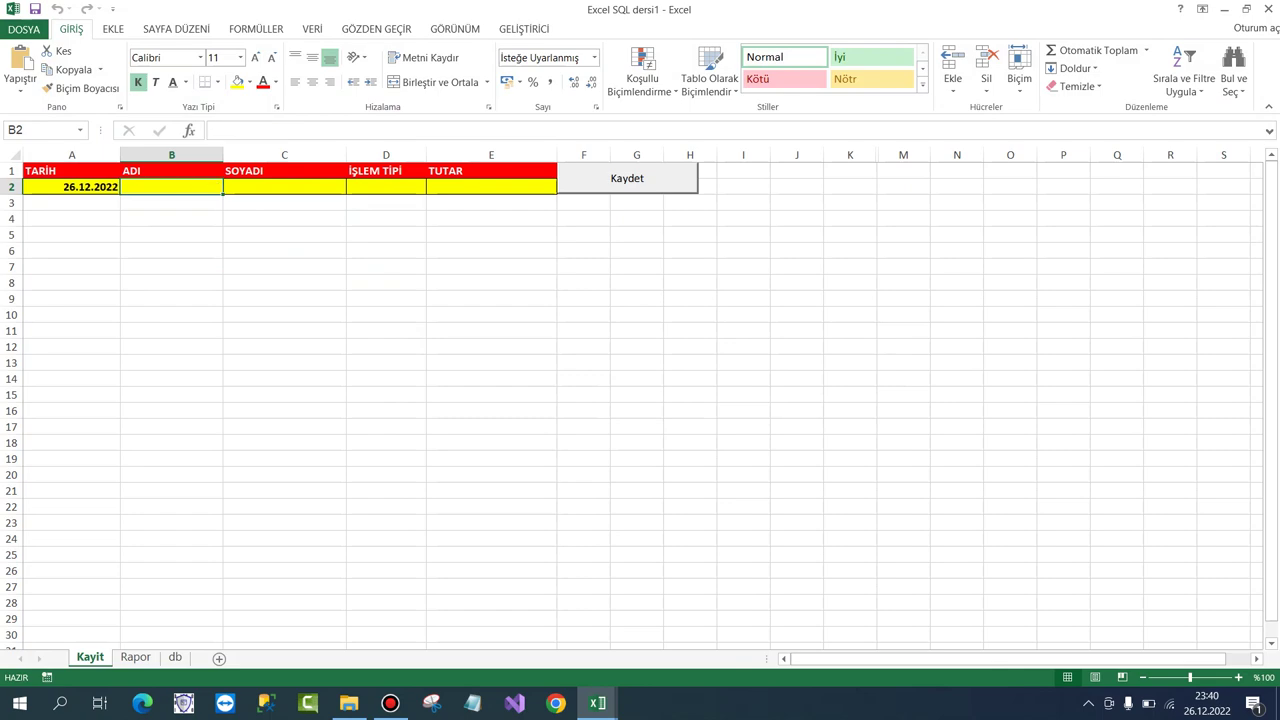
key("alt+F4")
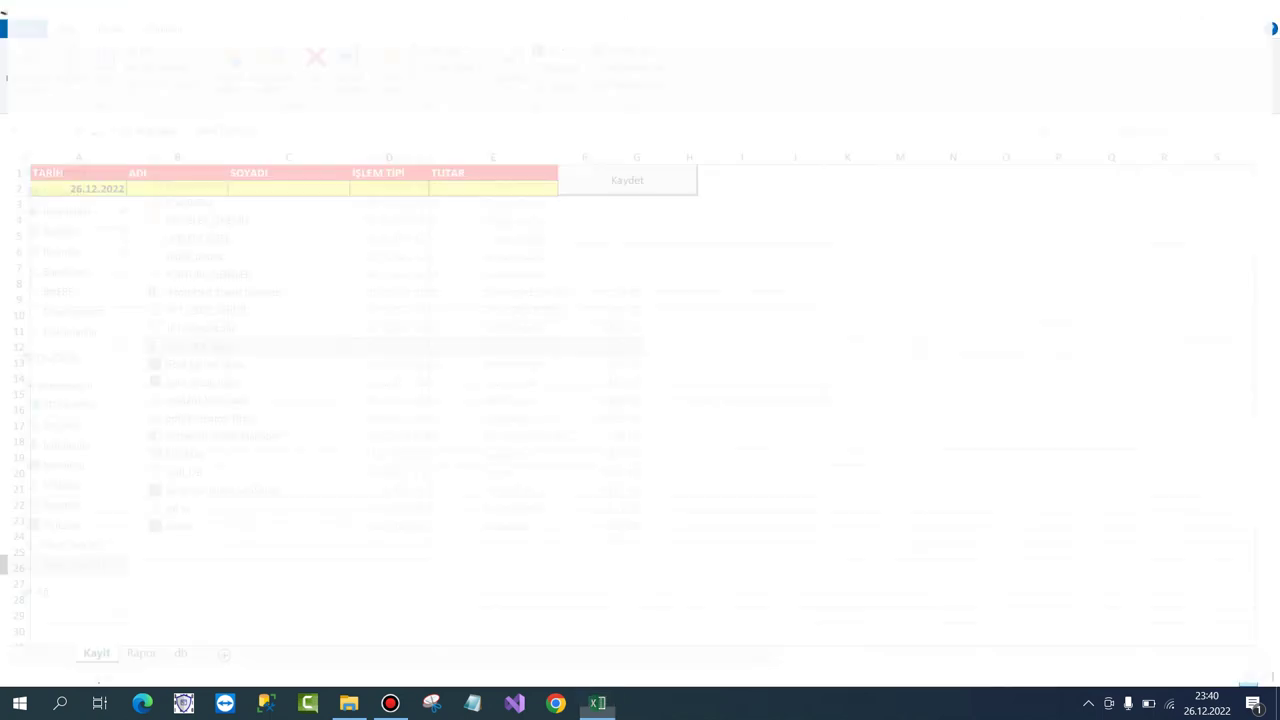
key("Return")
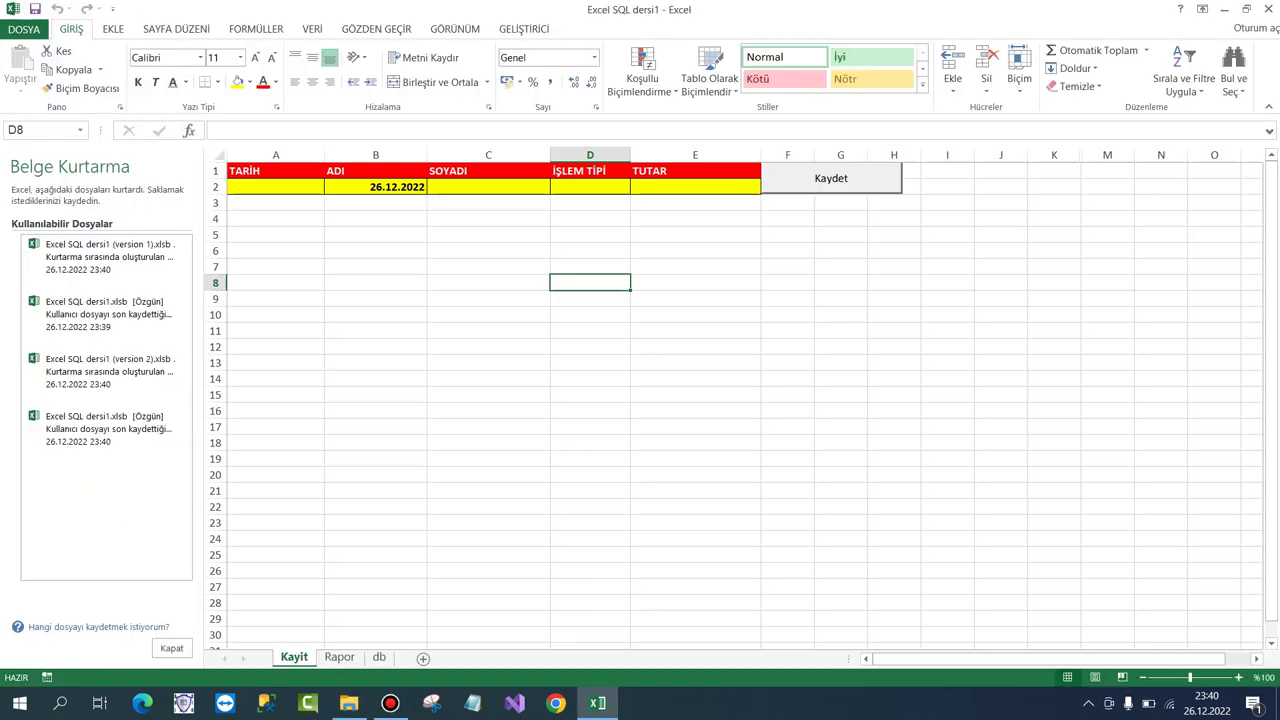
key("Return")
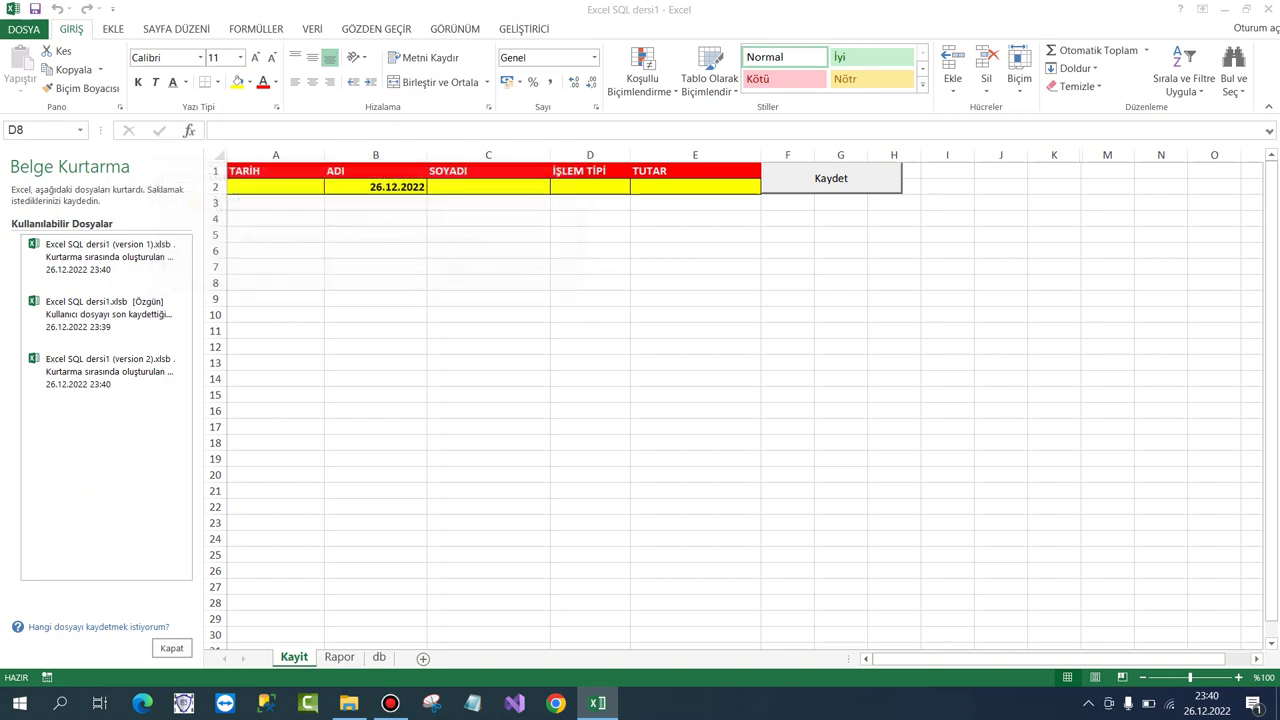
Open the Visual Basic editor from the Developer tab to view the sheet code.
left_click(524, 28)
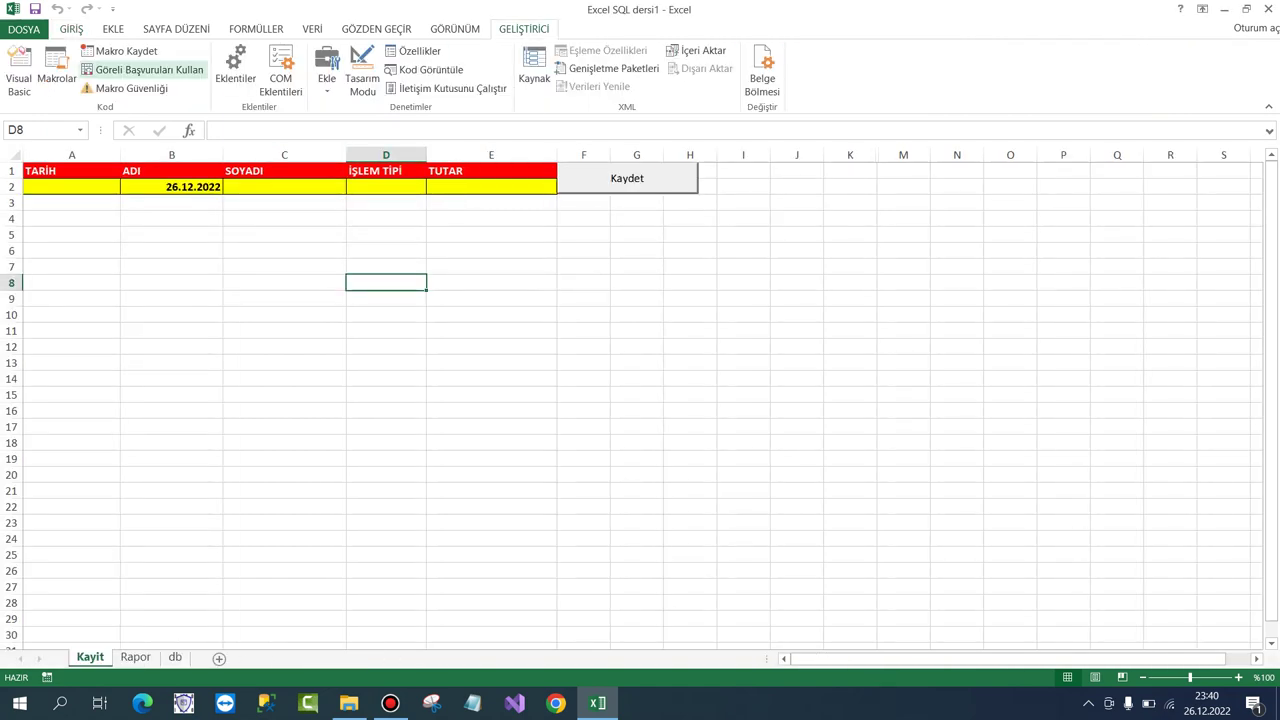
left_click(18, 70)
scroll(770, 380, "down", 7)
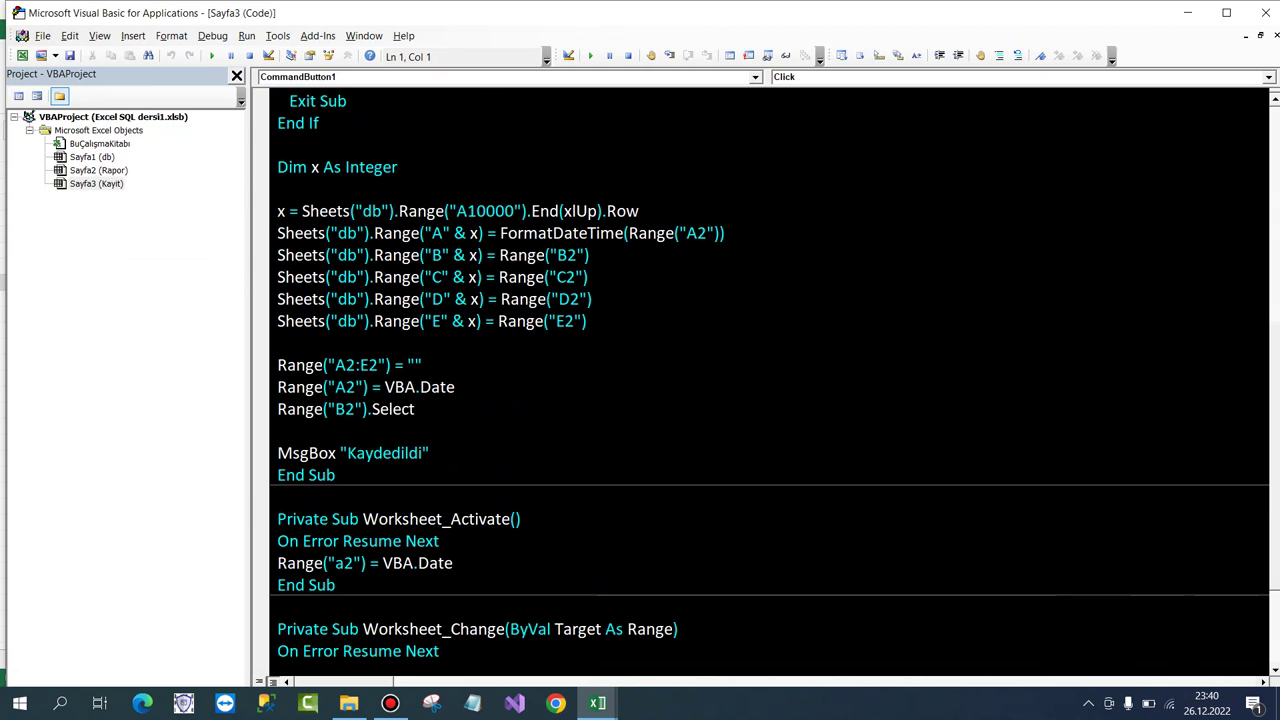
Delete the Worksheet_Activate and Worksheet_Change handlers from the sheet code.
scroll(770, 380, "down", 3)
left_click_drag(340, 545, 278, 343)
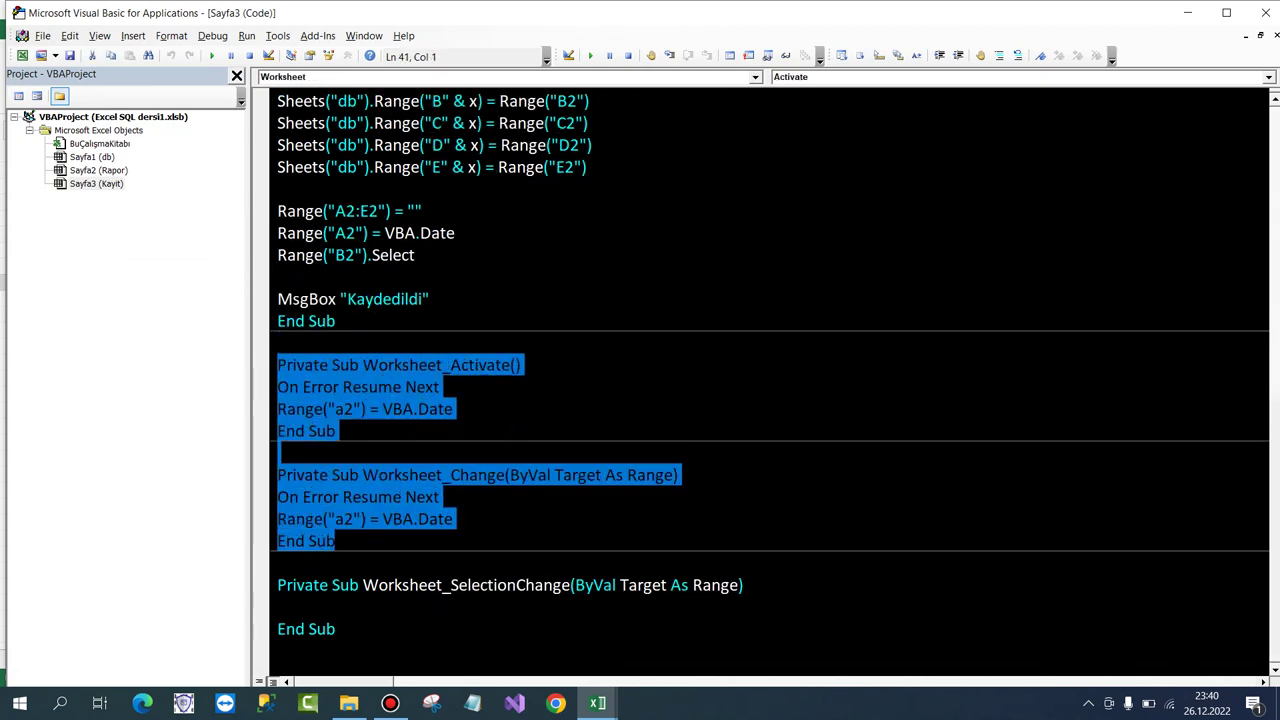
key("Delete")
left_click(416, 431)
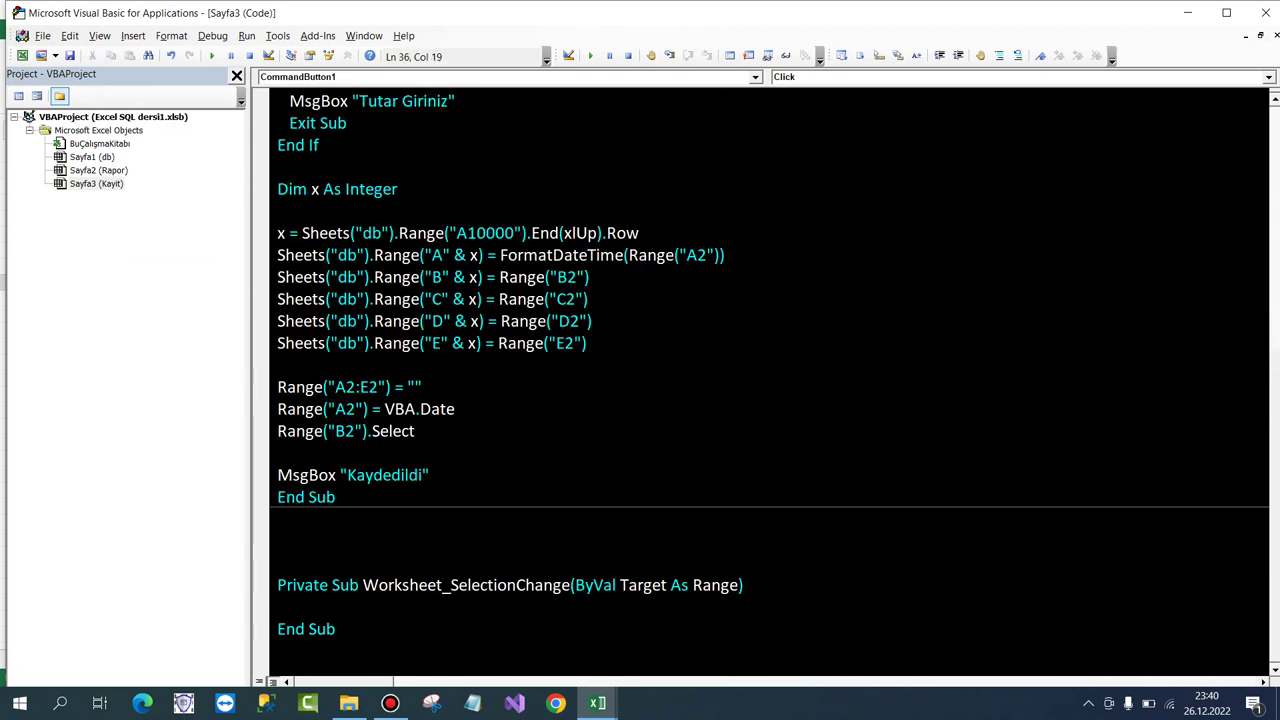
Back on the Kayit sheet, clear the date from B2 and save the workbook.
key("alt+F11")
left_click(284, 267)
left_click(171, 187)
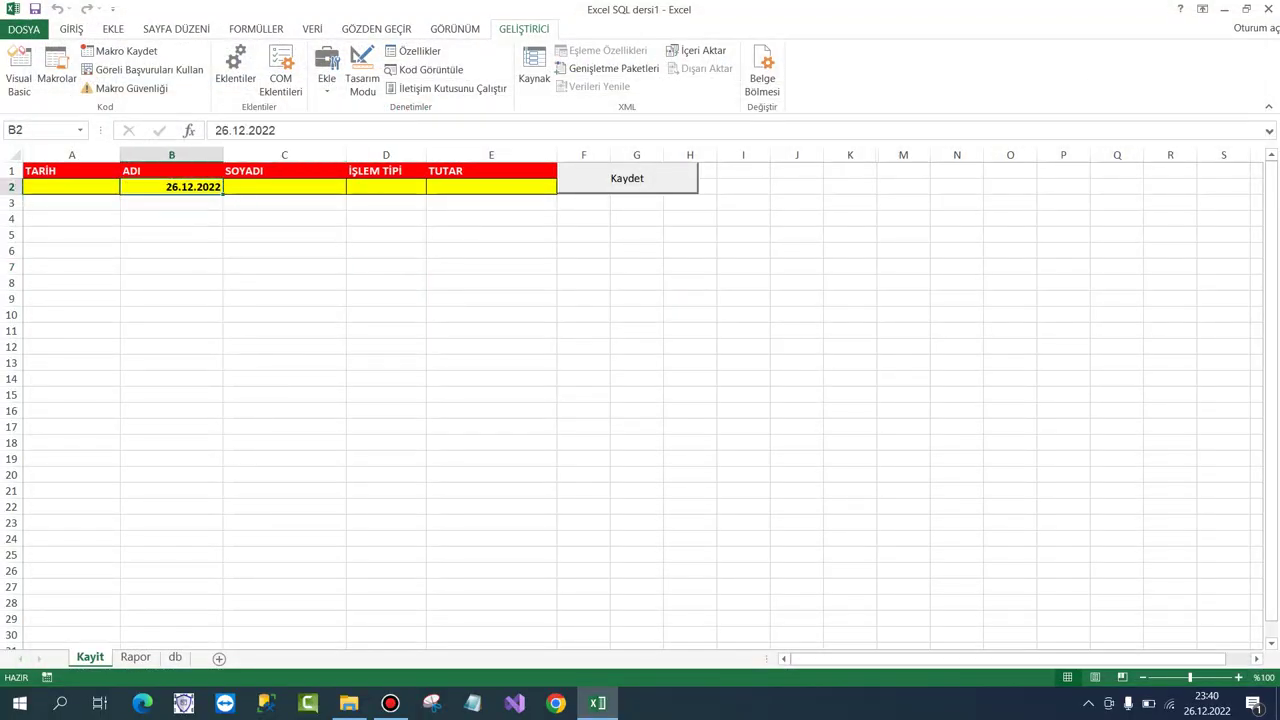
key("Delete")
left_click(171, 283)
left_click(71, 218)
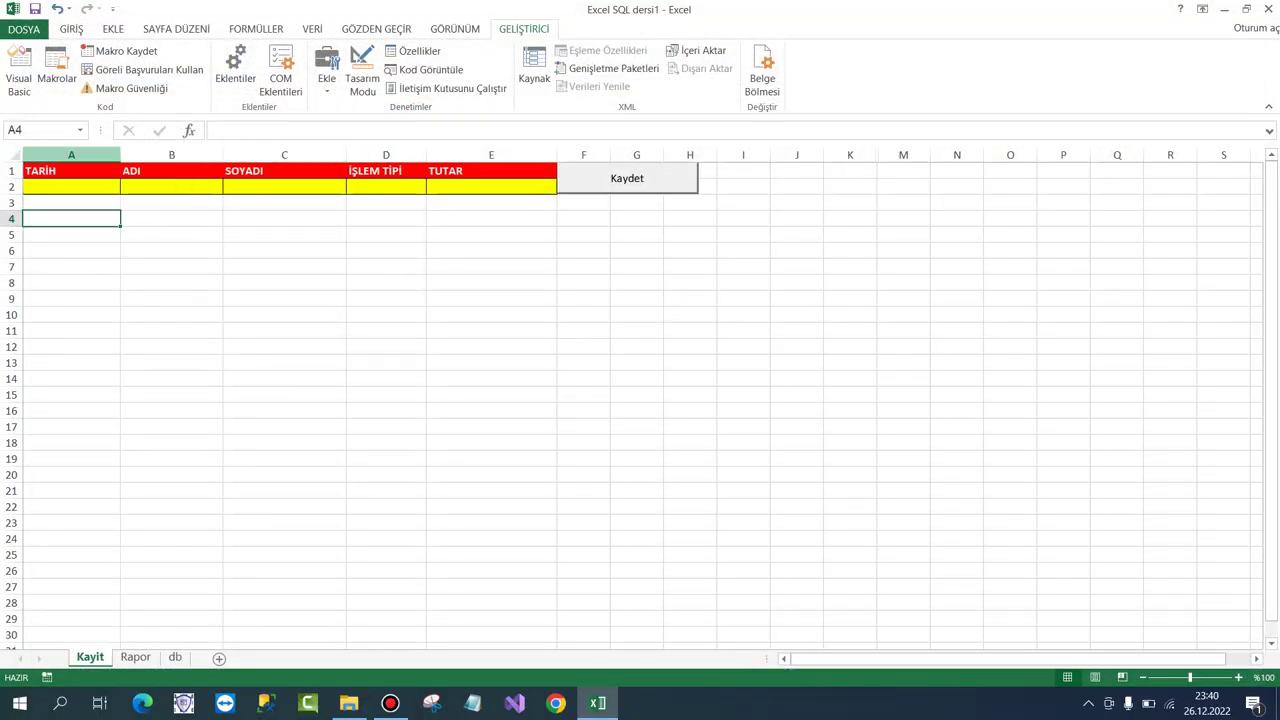
key("ctrl+s")
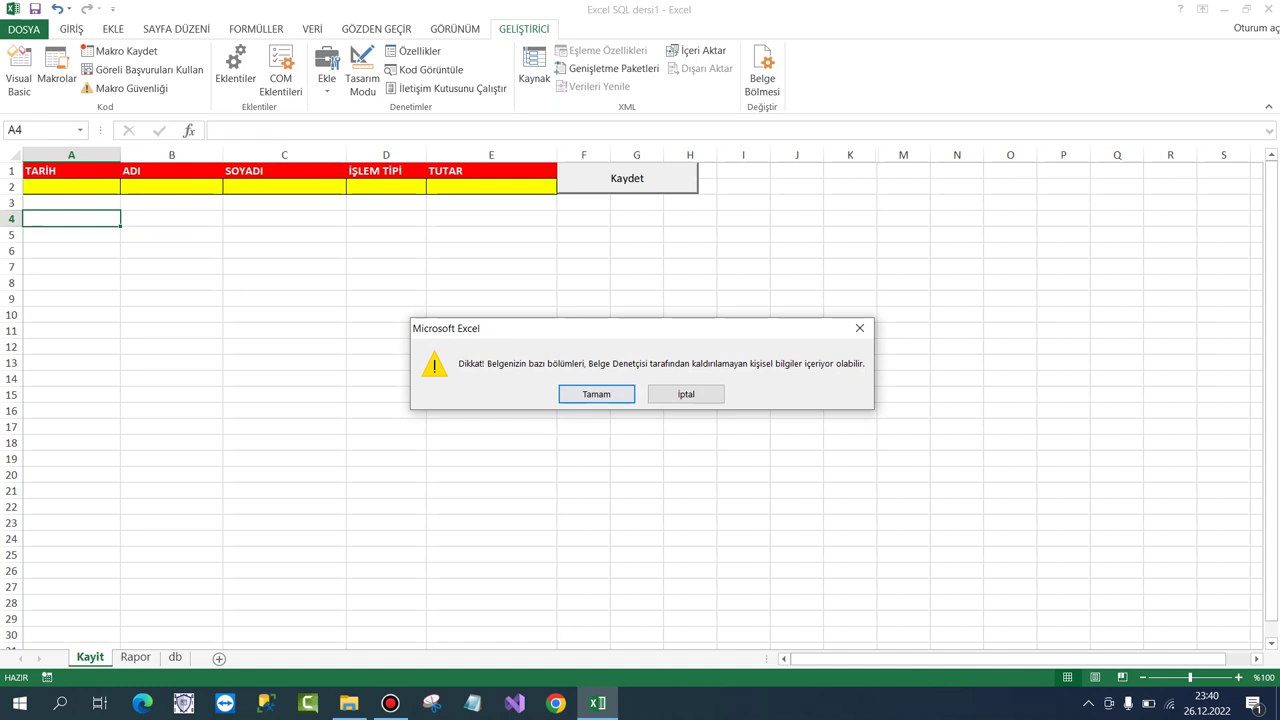
key("Return")
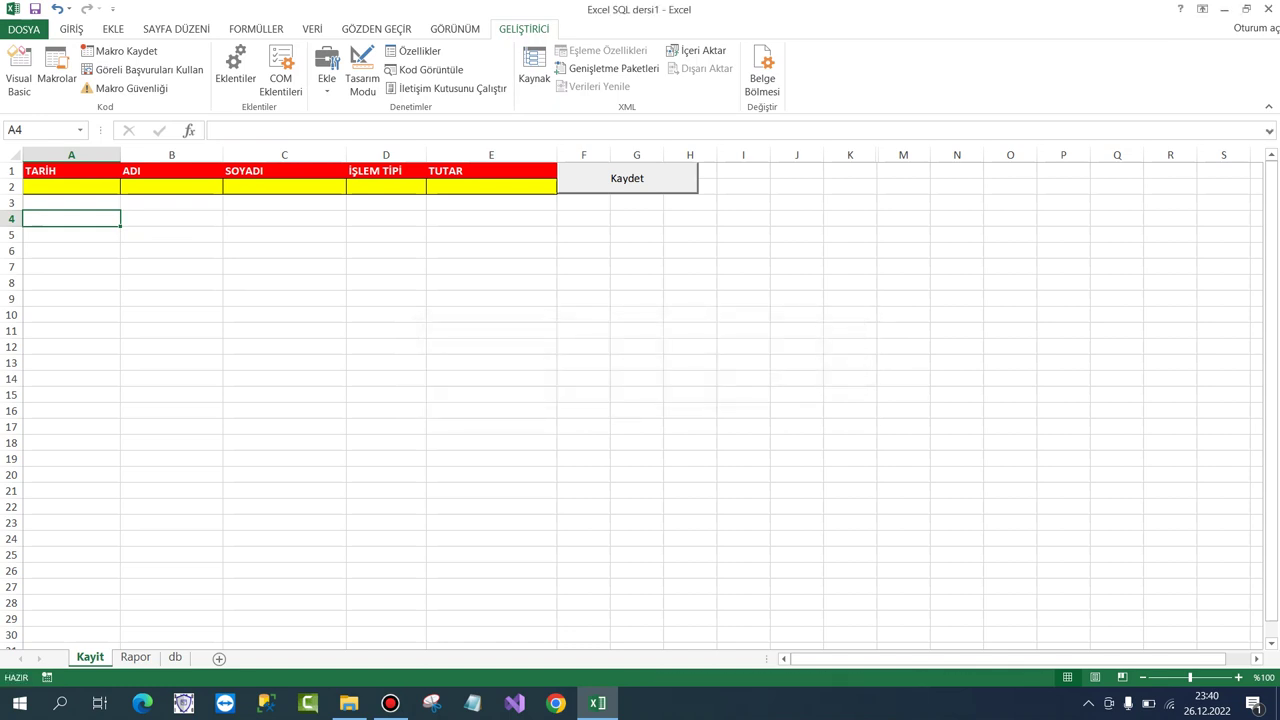
Enter 26.12.2022 in the TARİH cell A2, then cancel a trial name entry in B2.
left_click(71, 186)
type("26")
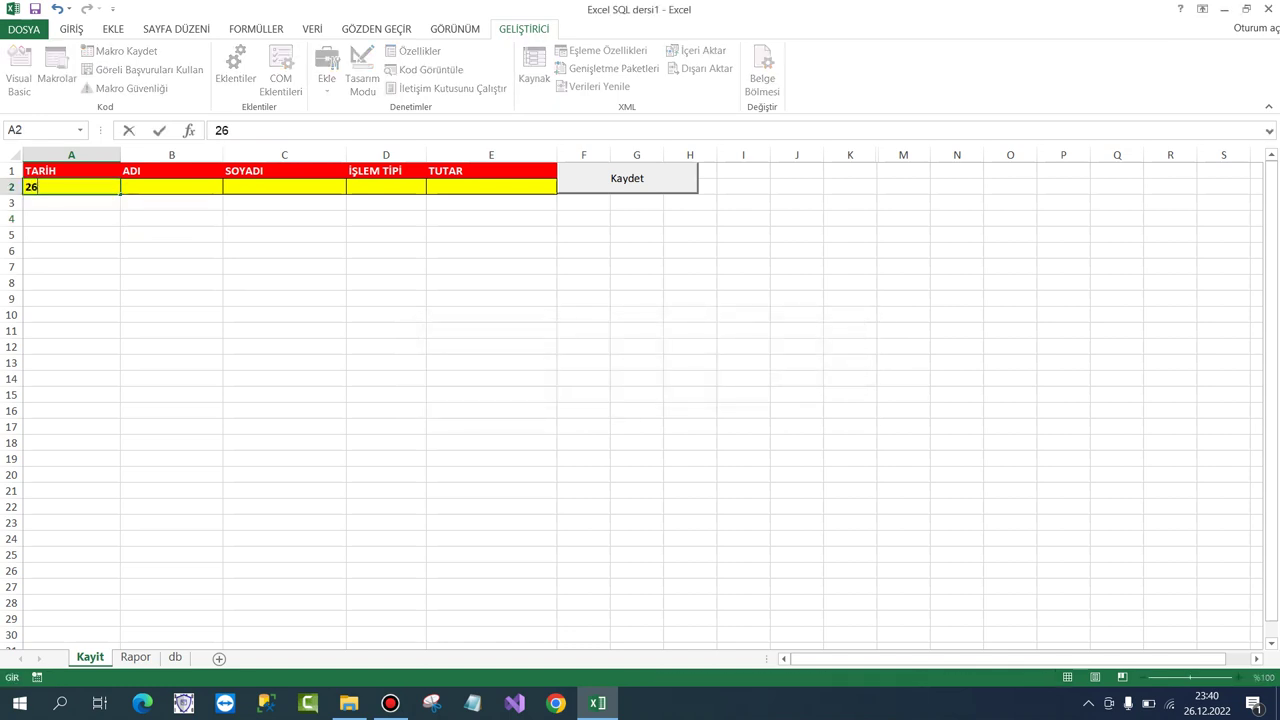
type(".12.2022")
key("Tab")
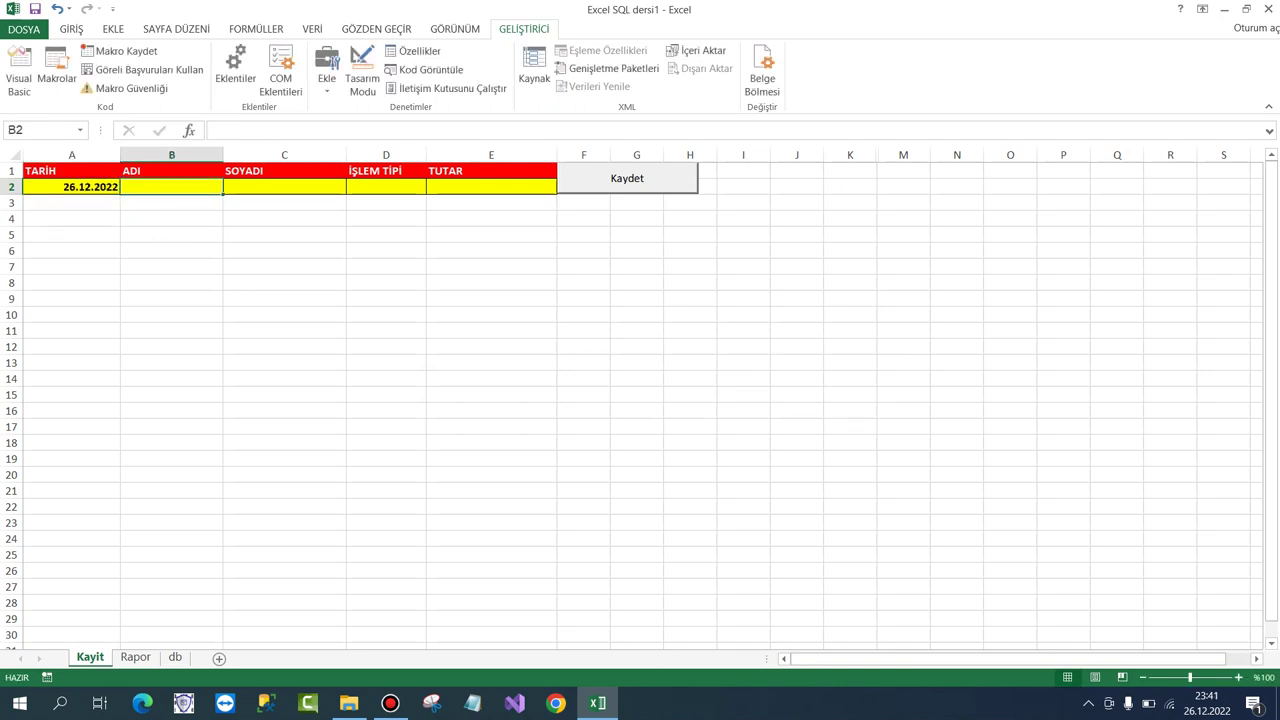
type("ahmet")
key("BackSpace")
key("BackSpace")
key("BackSpace")
key("BackSpace")
key("BackSpace")
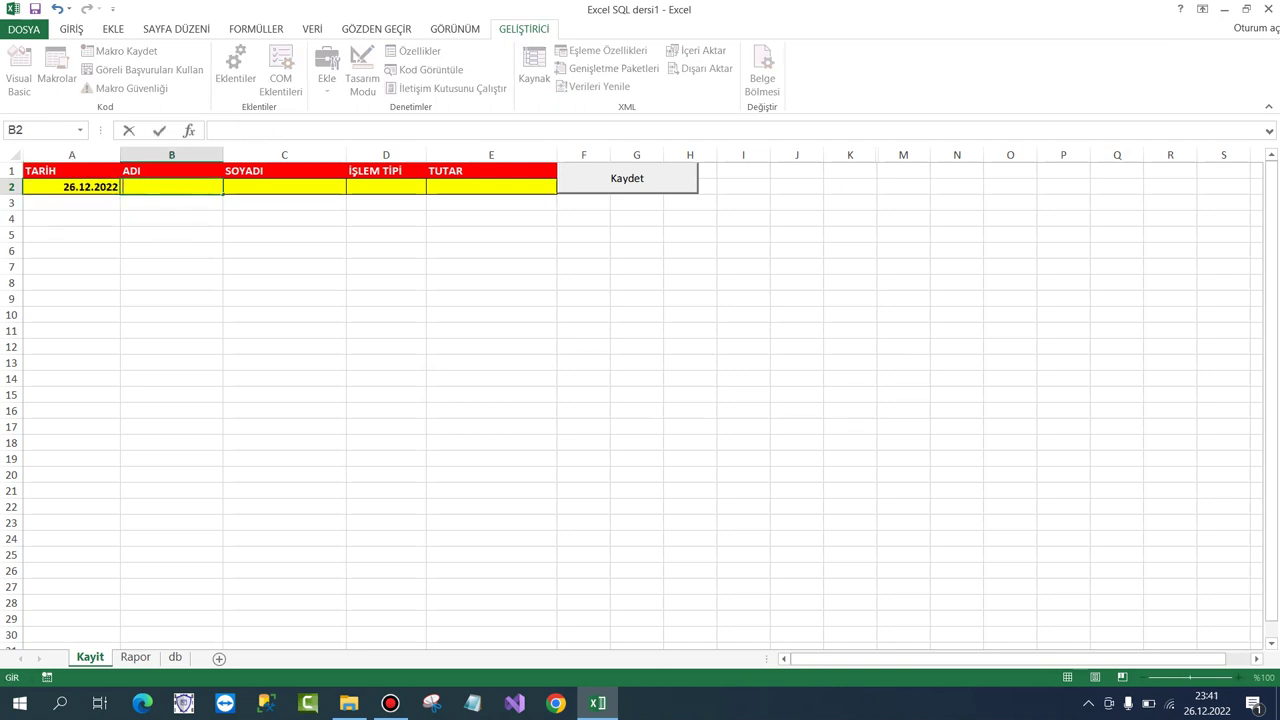
type("AHMET")
key("Escape")
left_click(491, 282)
In design mode, open the Kaydet button's macro code.
left_click(362, 77)
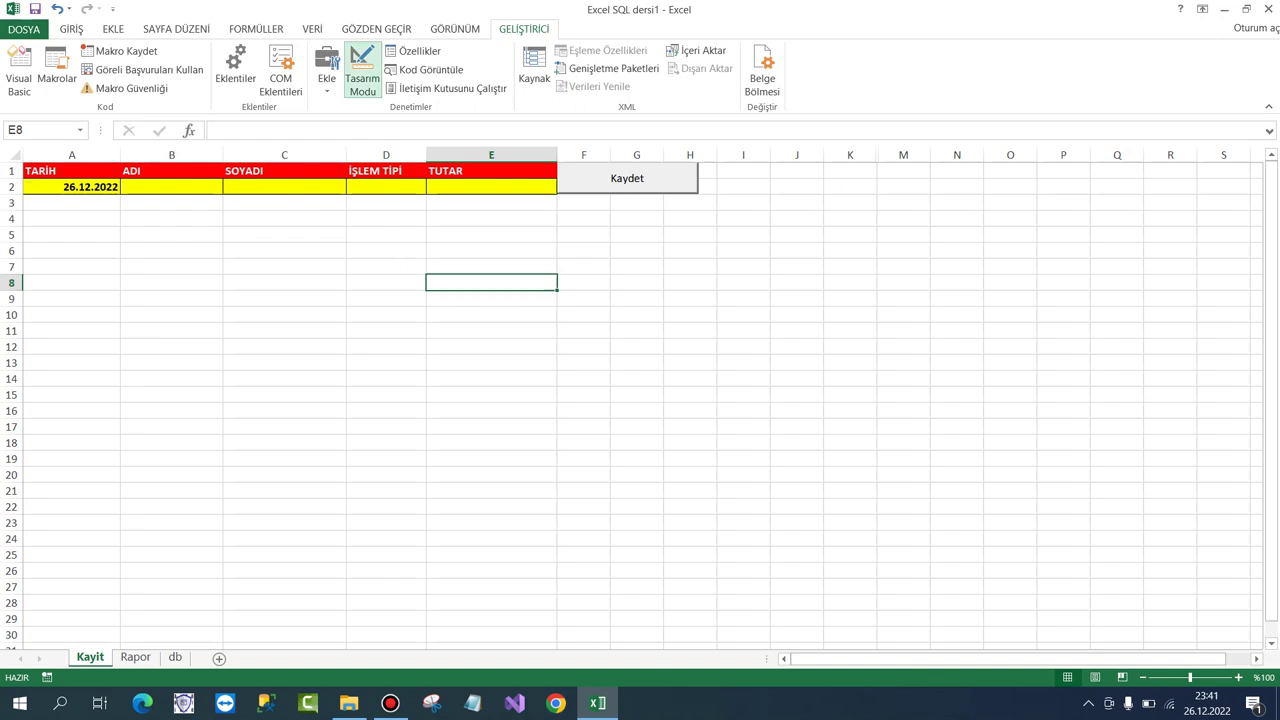
left_click(627, 178)
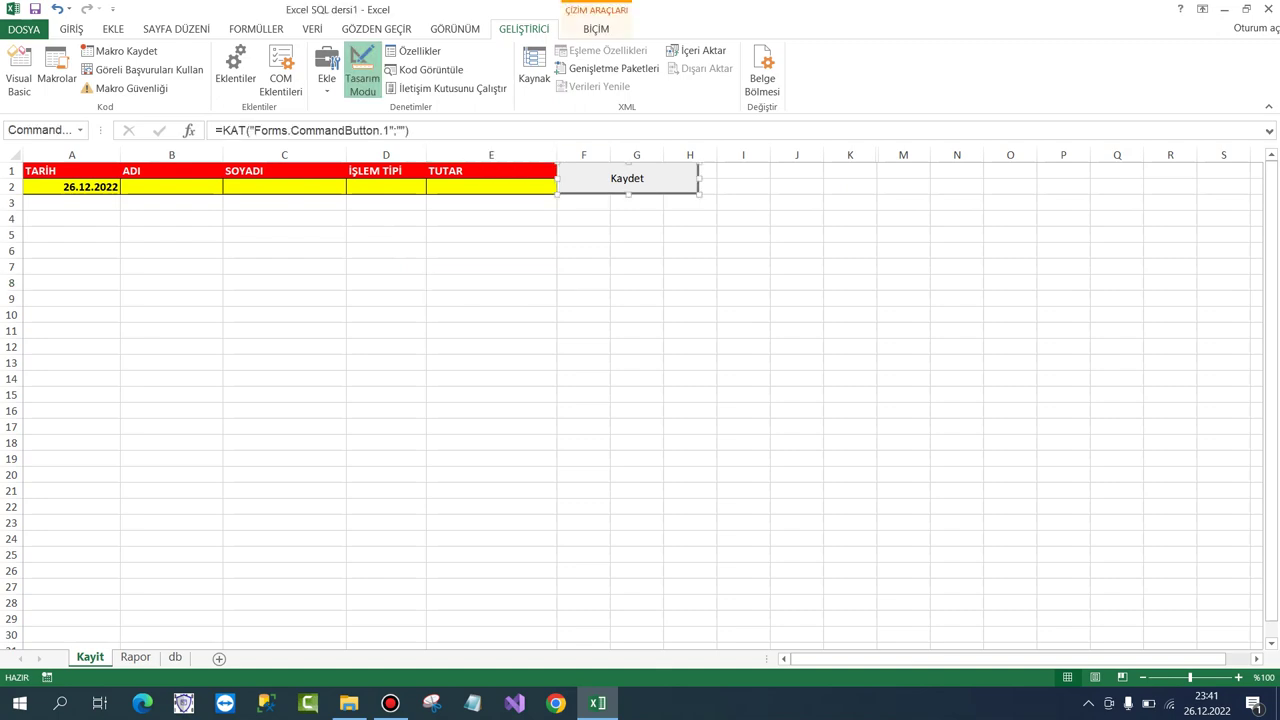
double_click(627, 178)
scroll(770, 380, "down", 3)
scroll(770, 380, "down", 4)
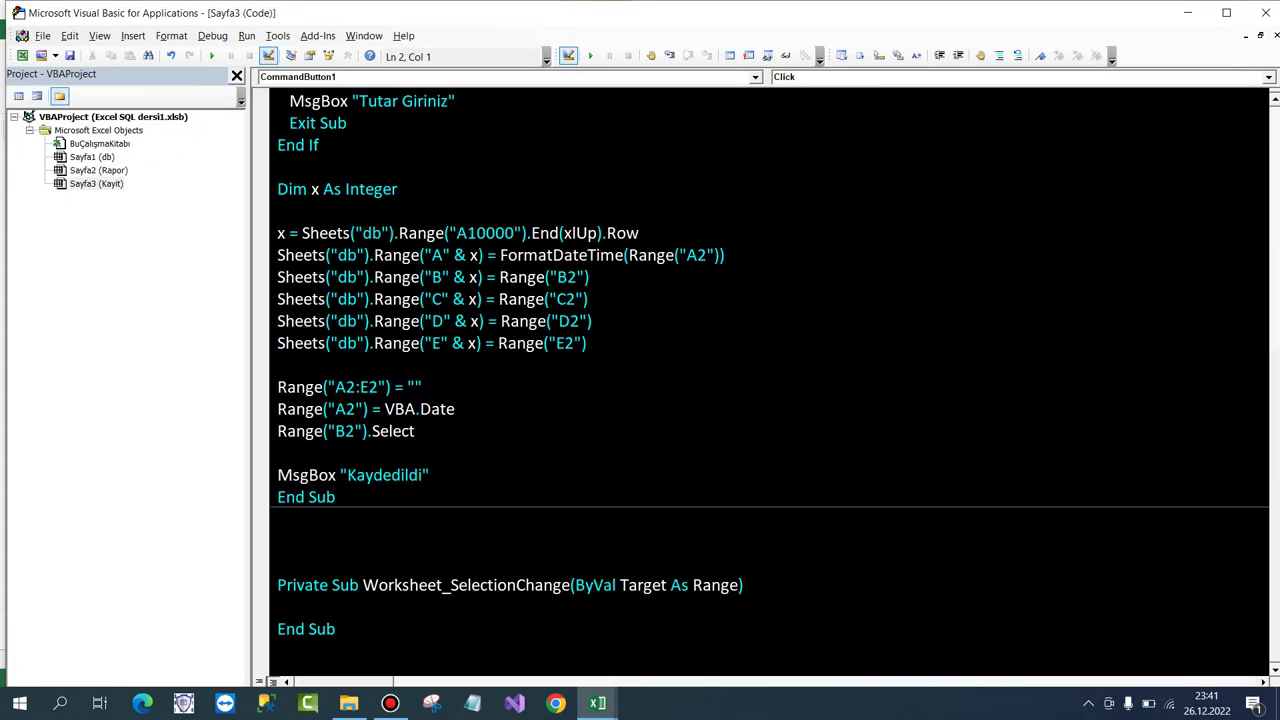
Wrap the name value Range("B2") in VBA.UCase( ) and add the missing closing parenthesis.
left_click(496, 277)
type("VBA.")
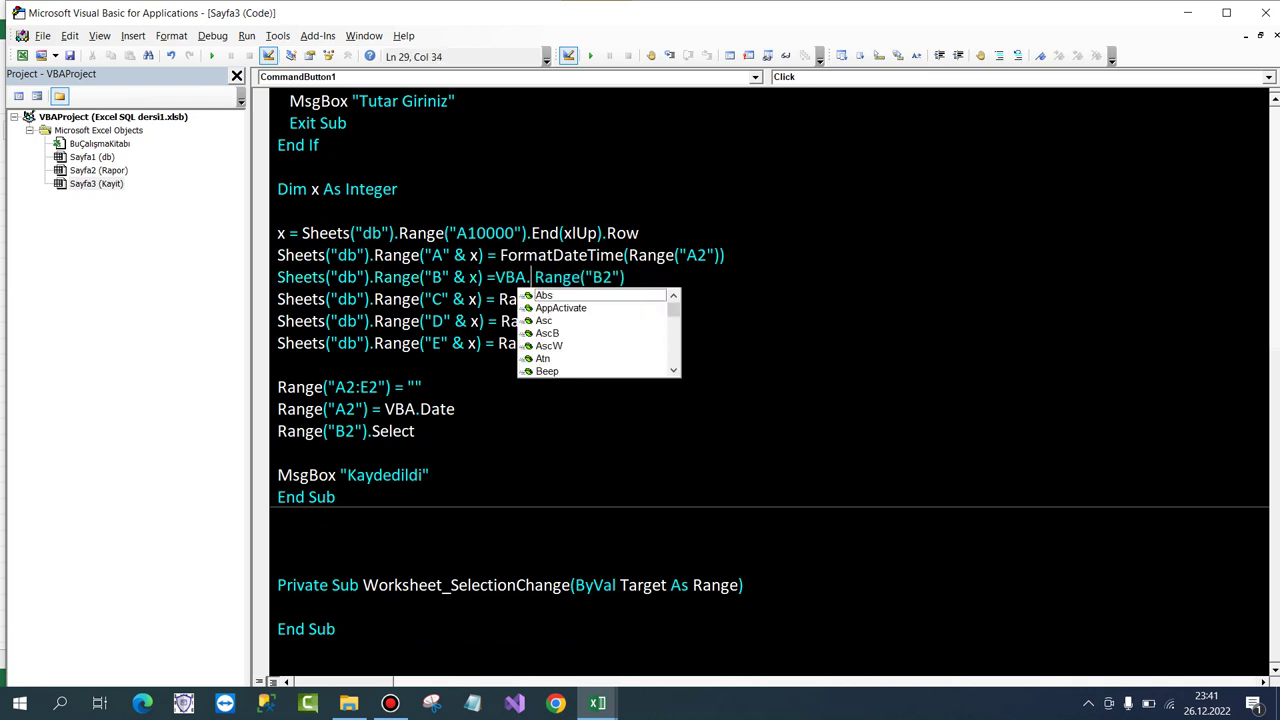
type("UCase")
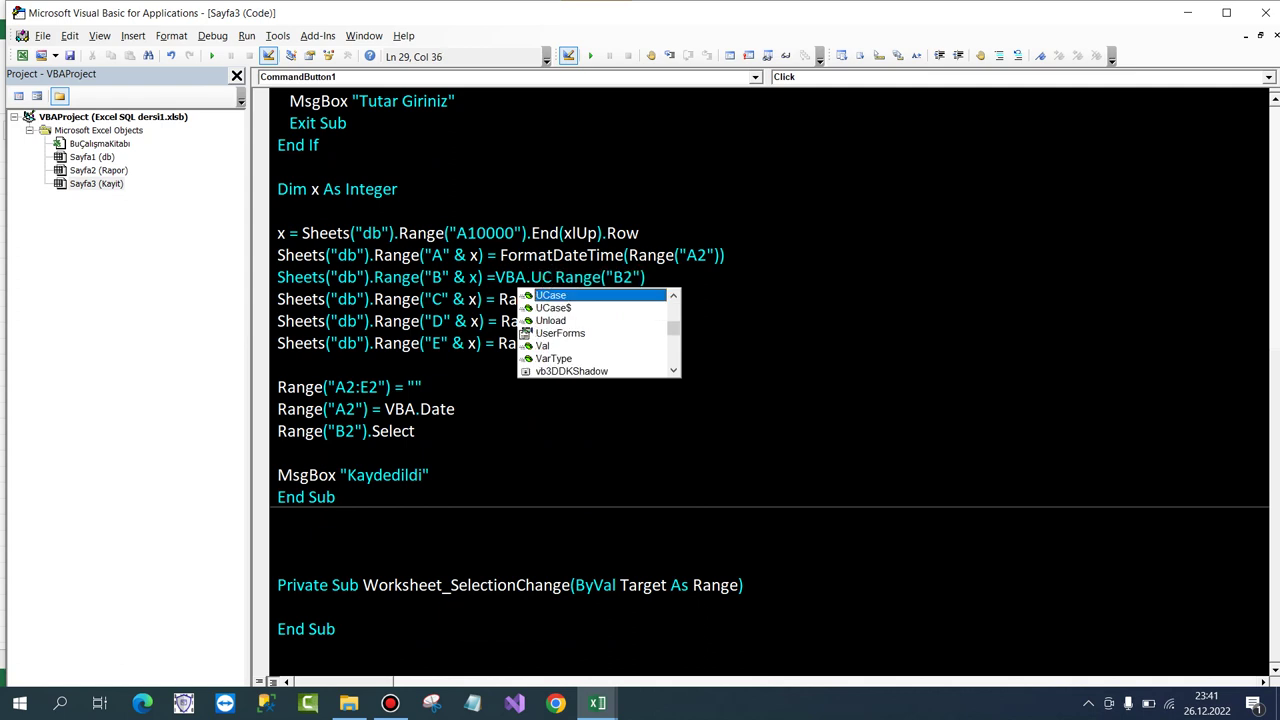
type("(")
key("Down")
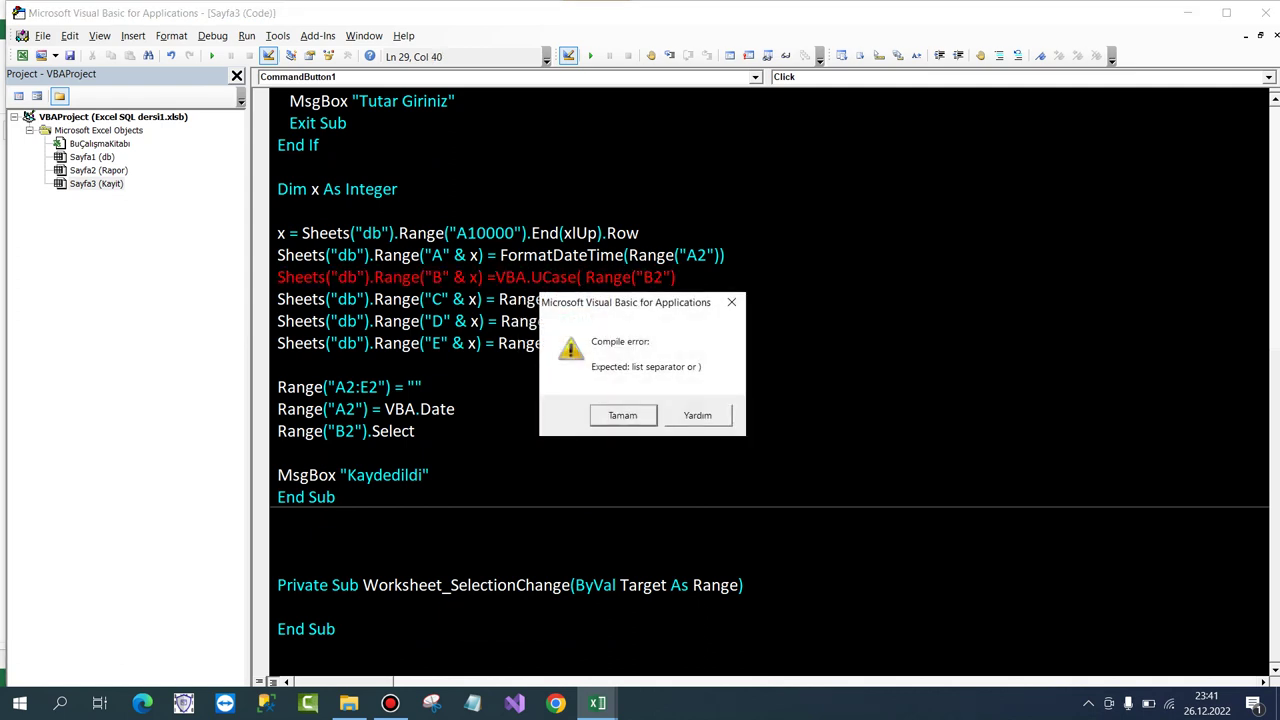
key("Return")
type(")")
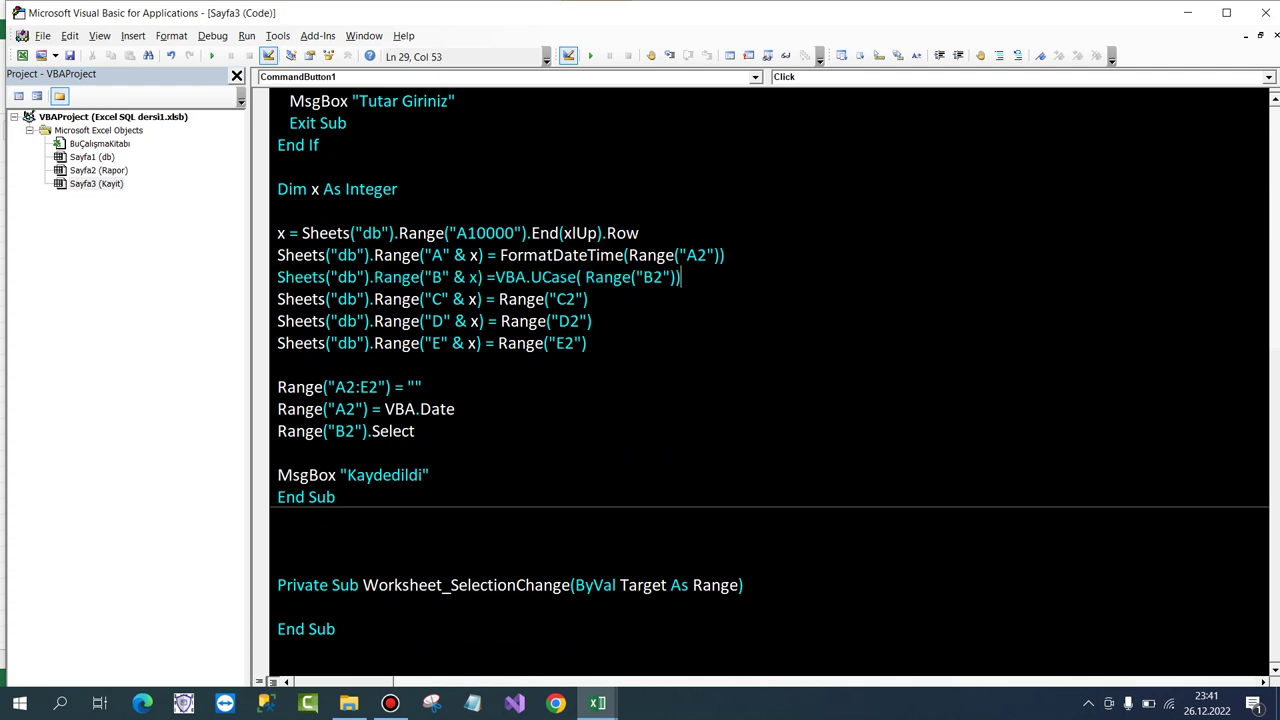
Wrap the surname value Range("C2") in a VBA.LCase( ) call.
key("Down")
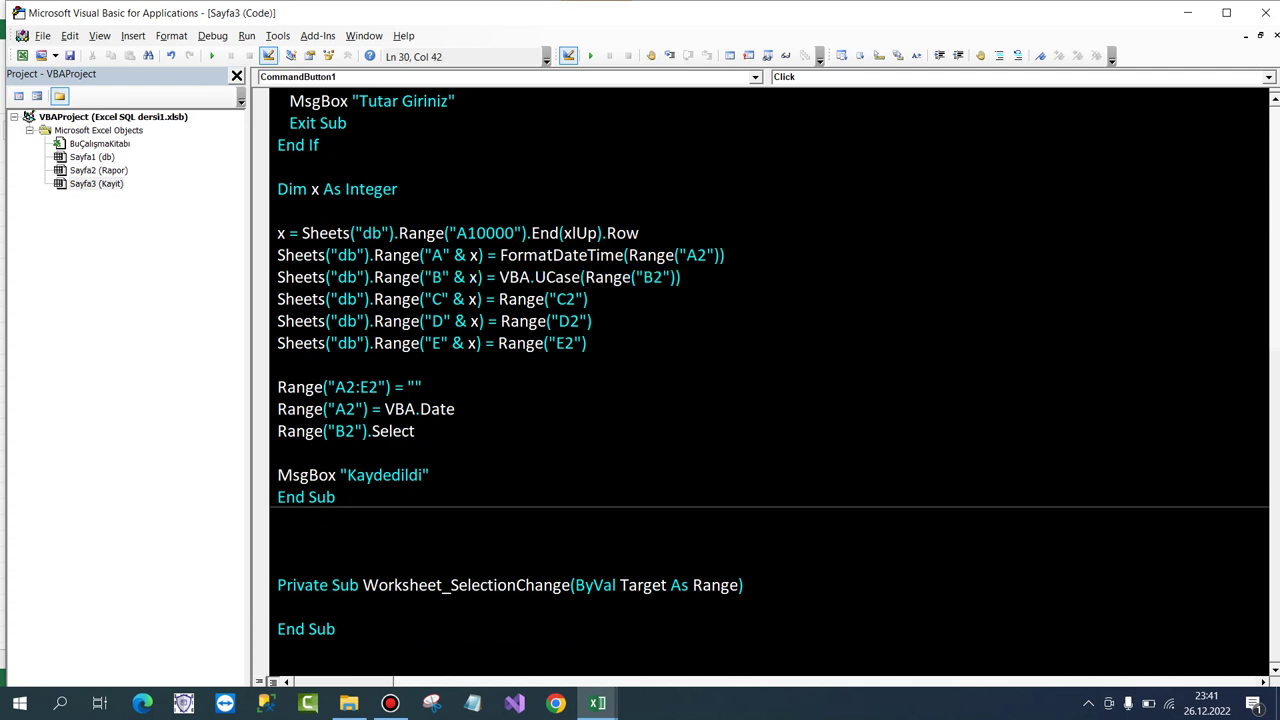
left_click(496, 299)
type("VBA")
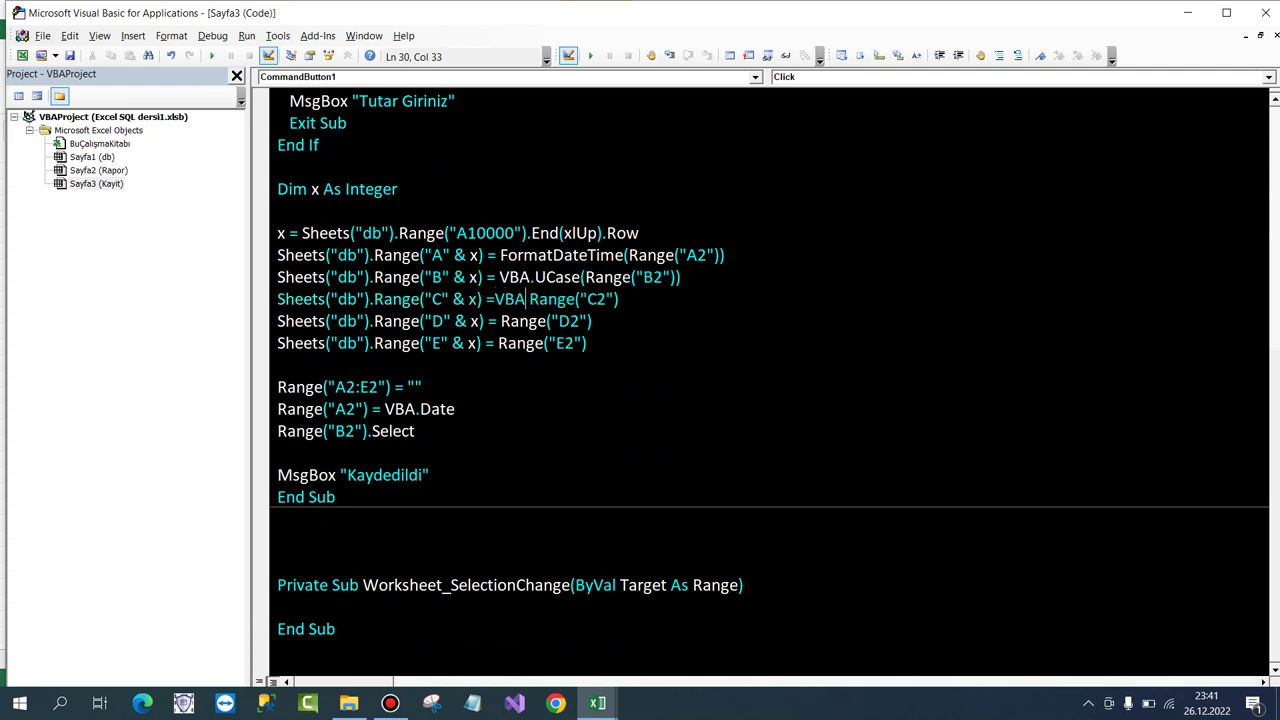
type(".L")
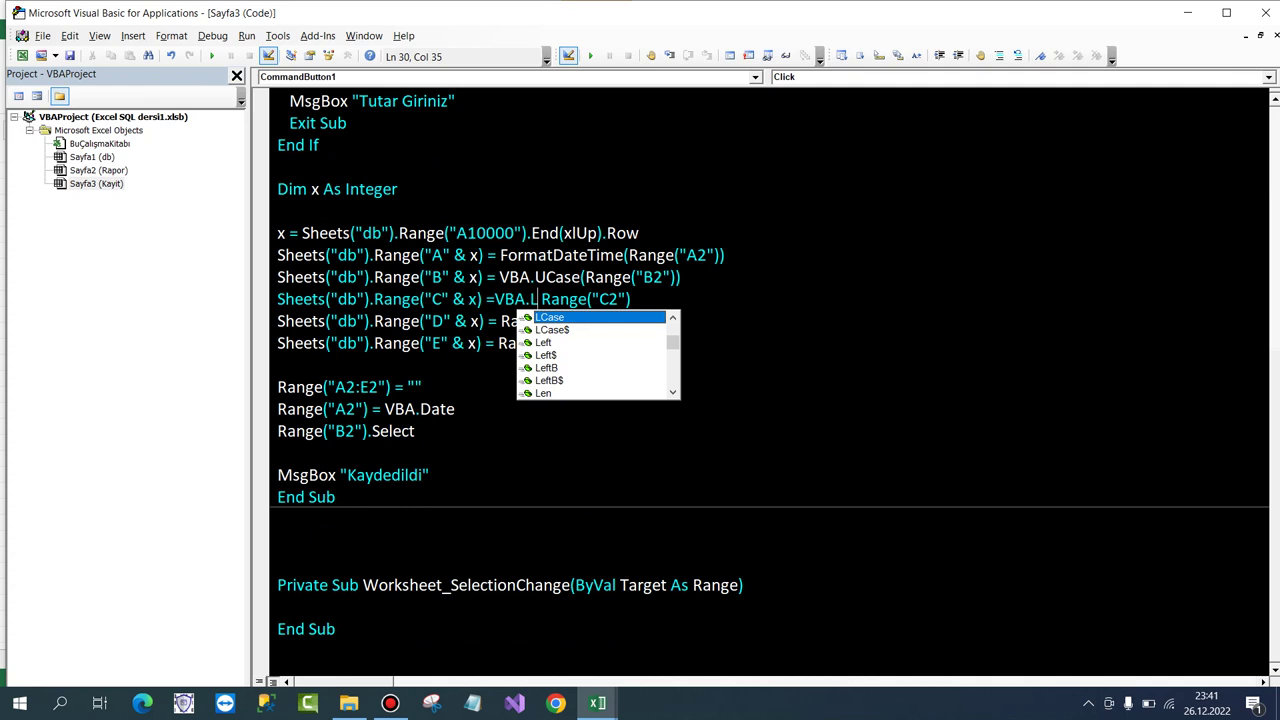
key("Tab")
type("(")
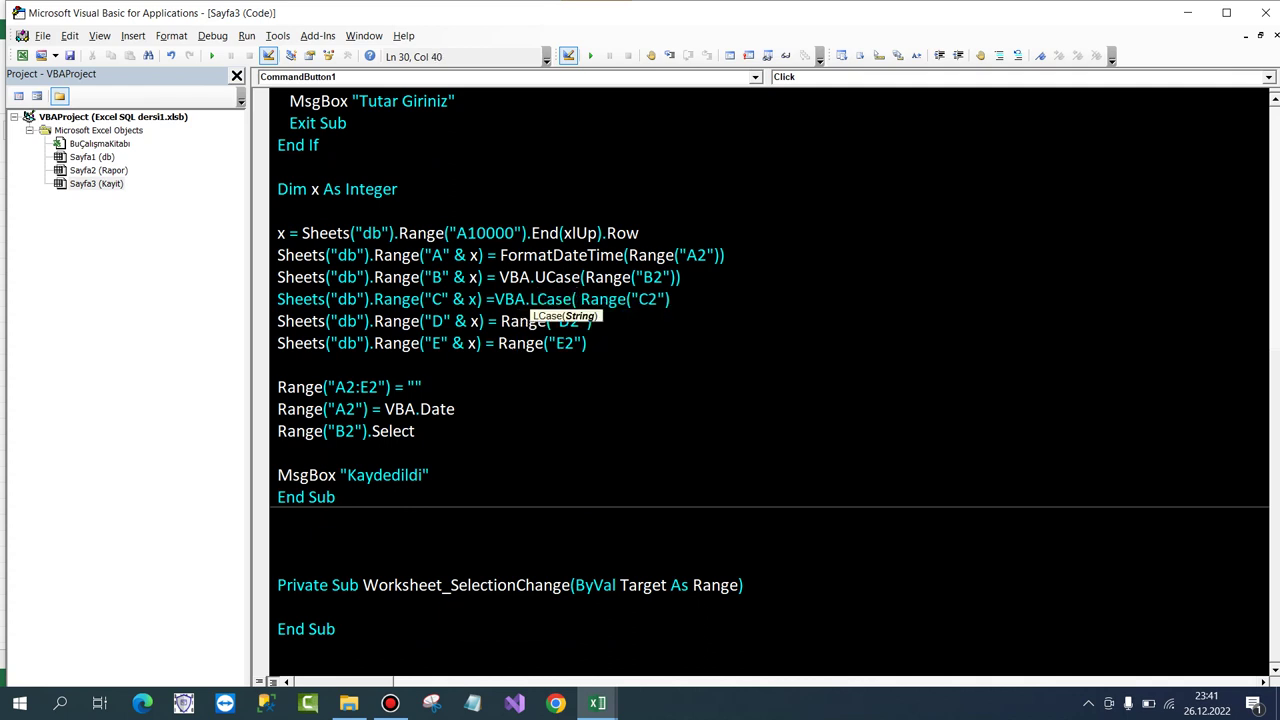
key("End")
type(")")
key("Down")
Change LCase to UCase on the surname line so it becomes VBA.UCase(Range("C2")).
double_click(560, 299)
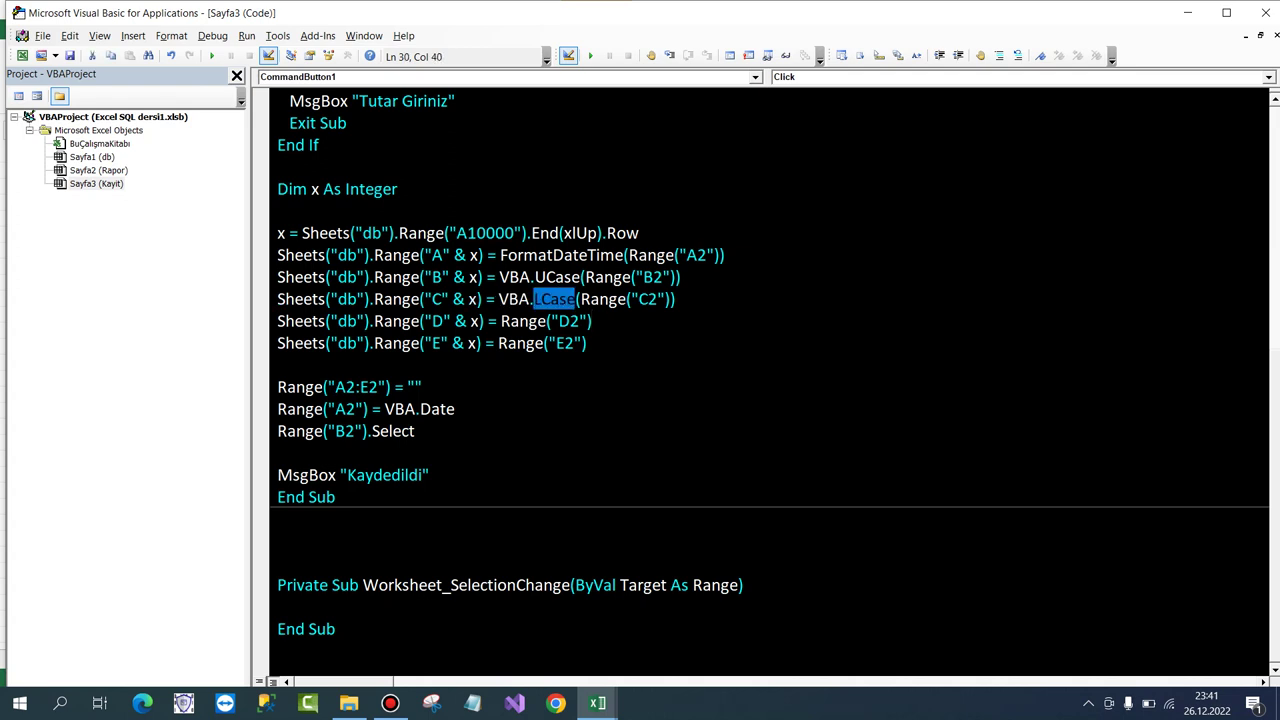
type("UC")
key("ctrl+space")
key("Tab")
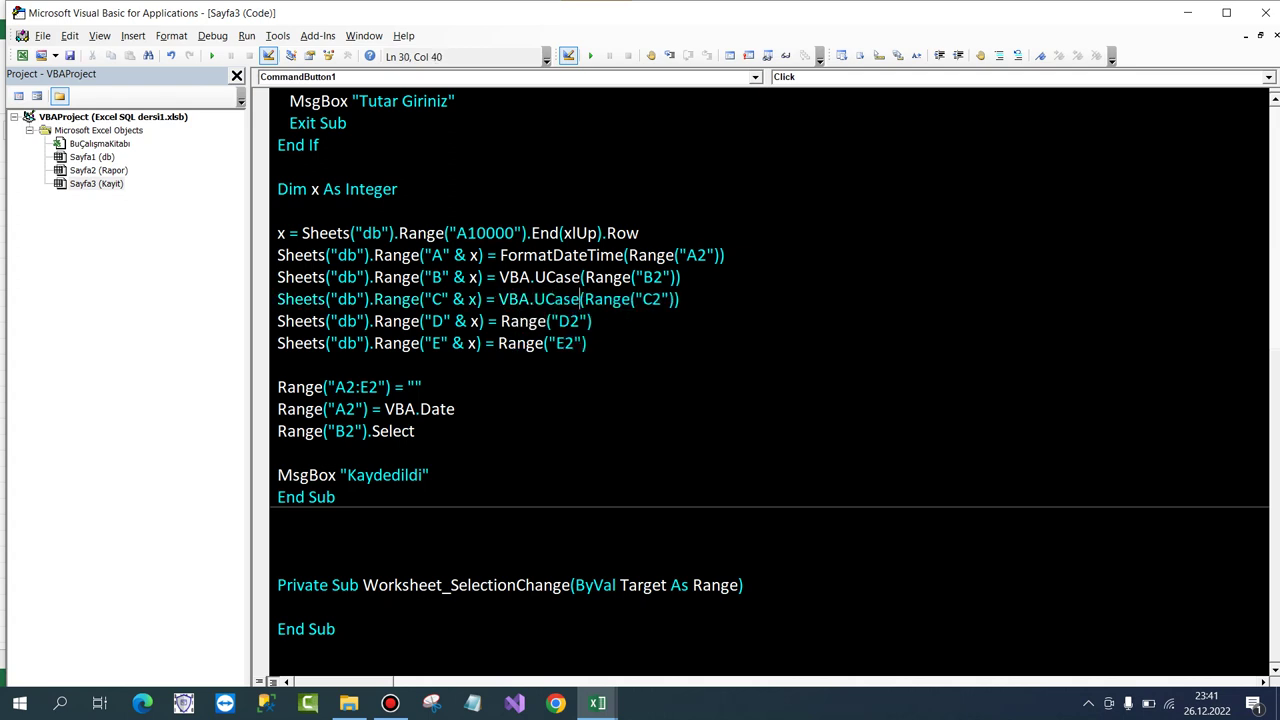
left_click(588, 343)
On the Kayit form, enter a lowercase name and surname and choose ÖDEME in D2.
key("alt+F11")
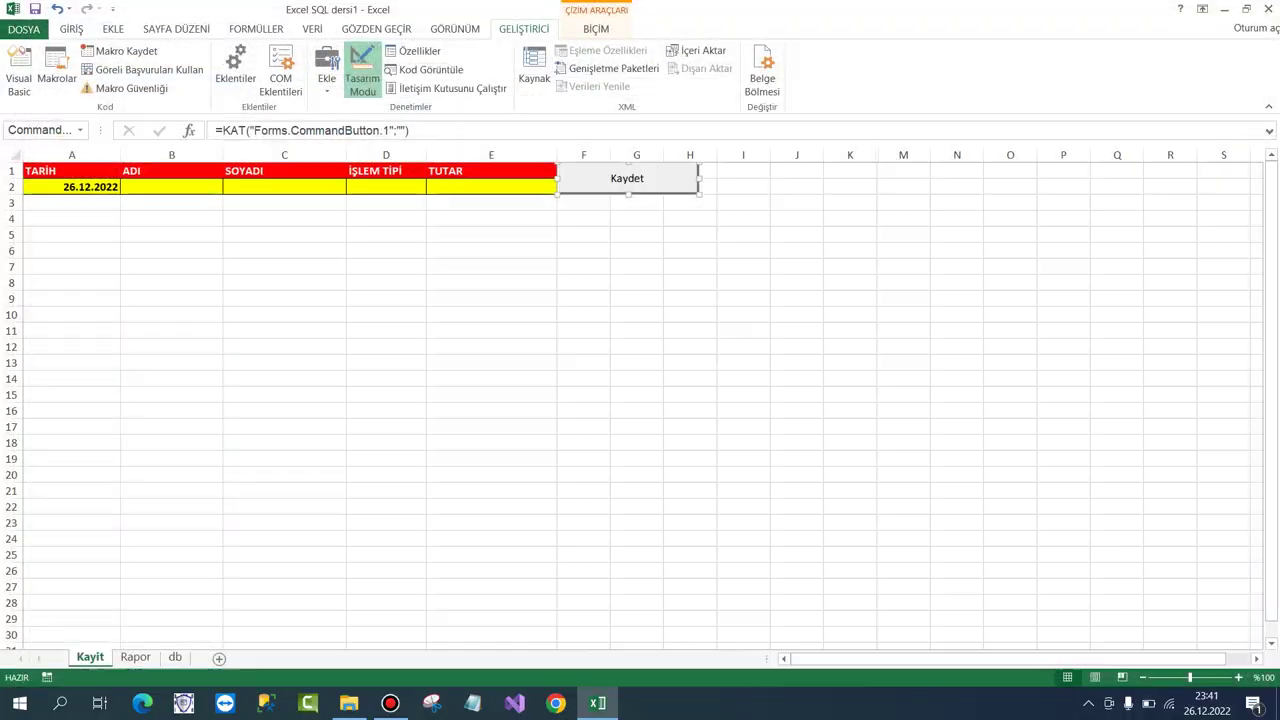
left_click(284, 235)
left_click(171, 187)
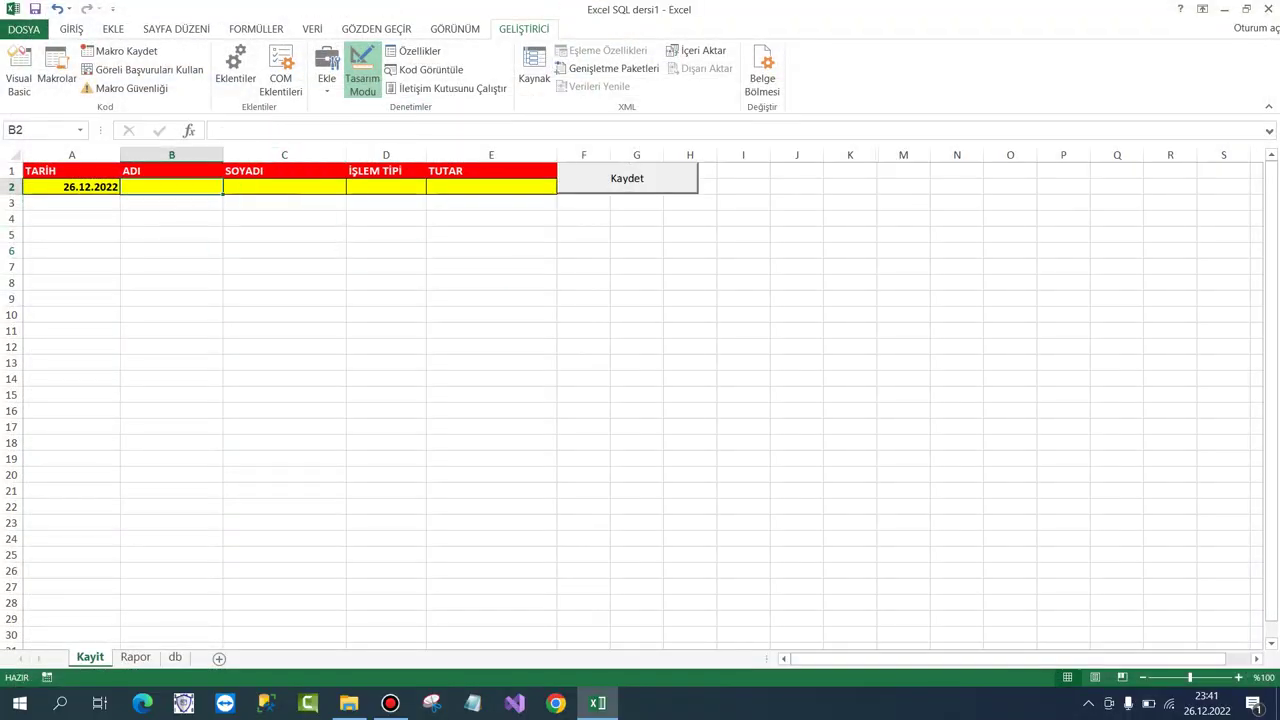
type("ahmet")
key("Tab")
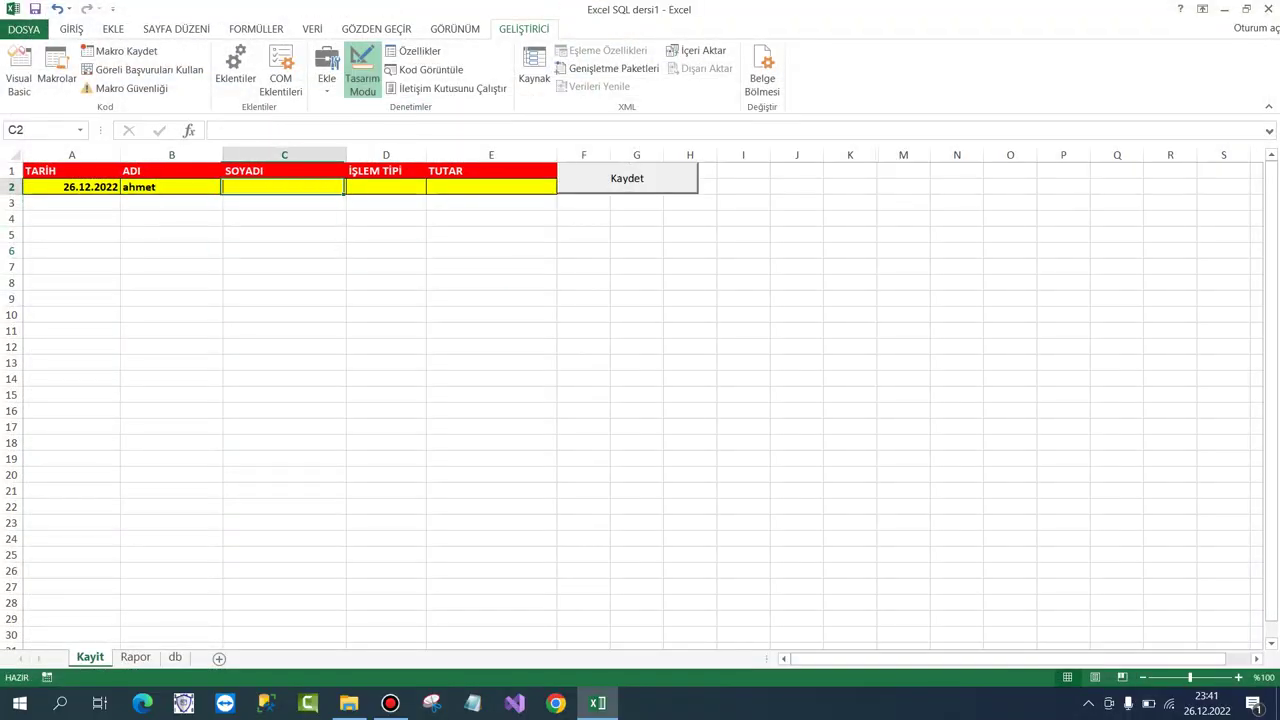
type("demir")
key("Tab")
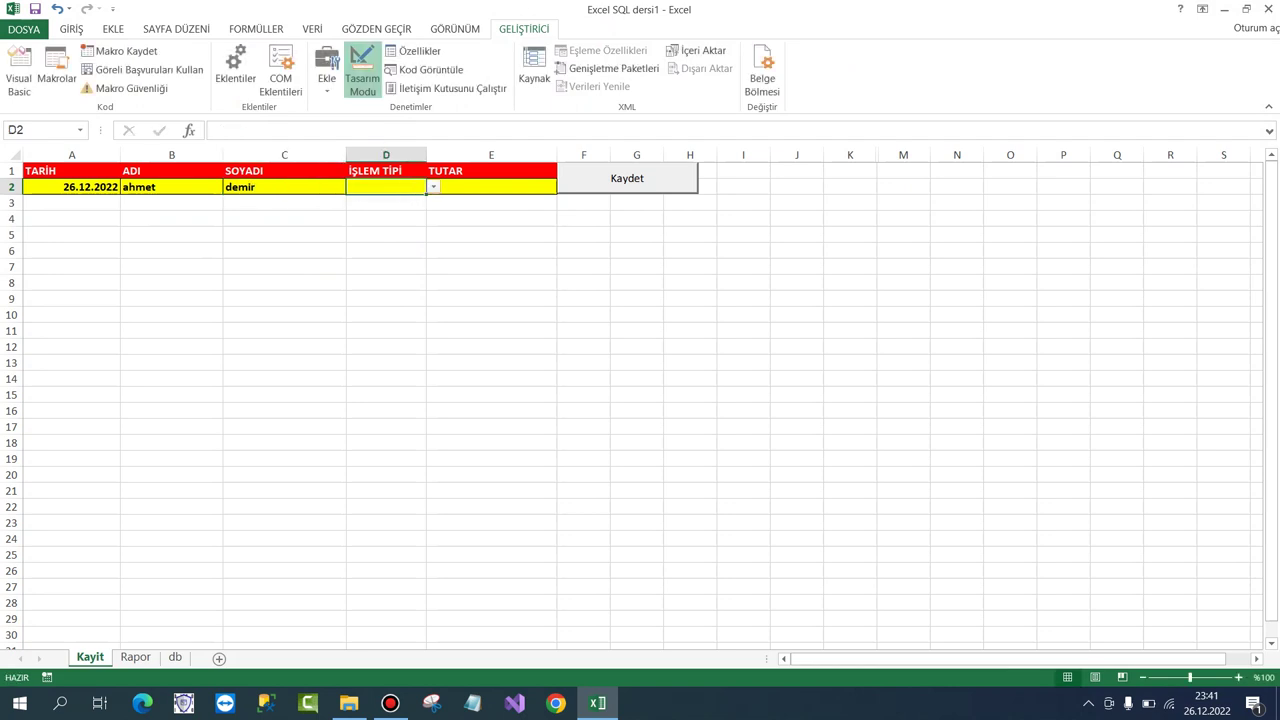
left_click(433, 187)
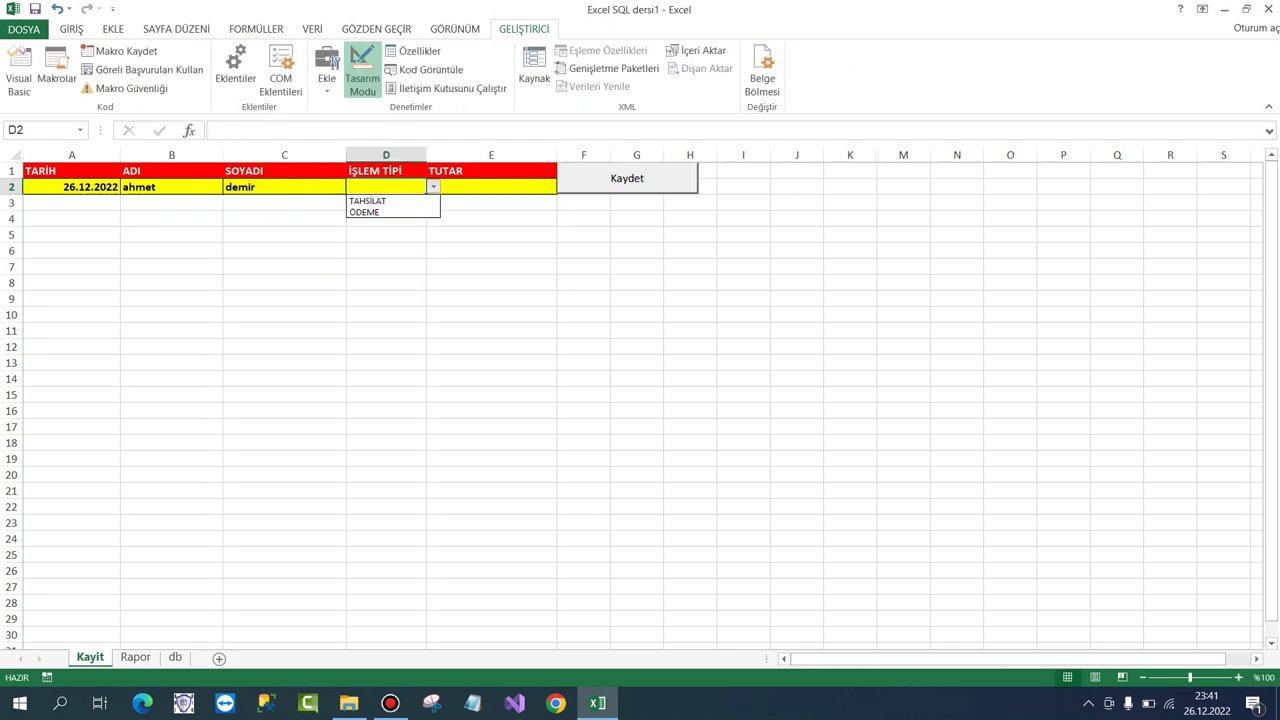
left_click(385, 210)
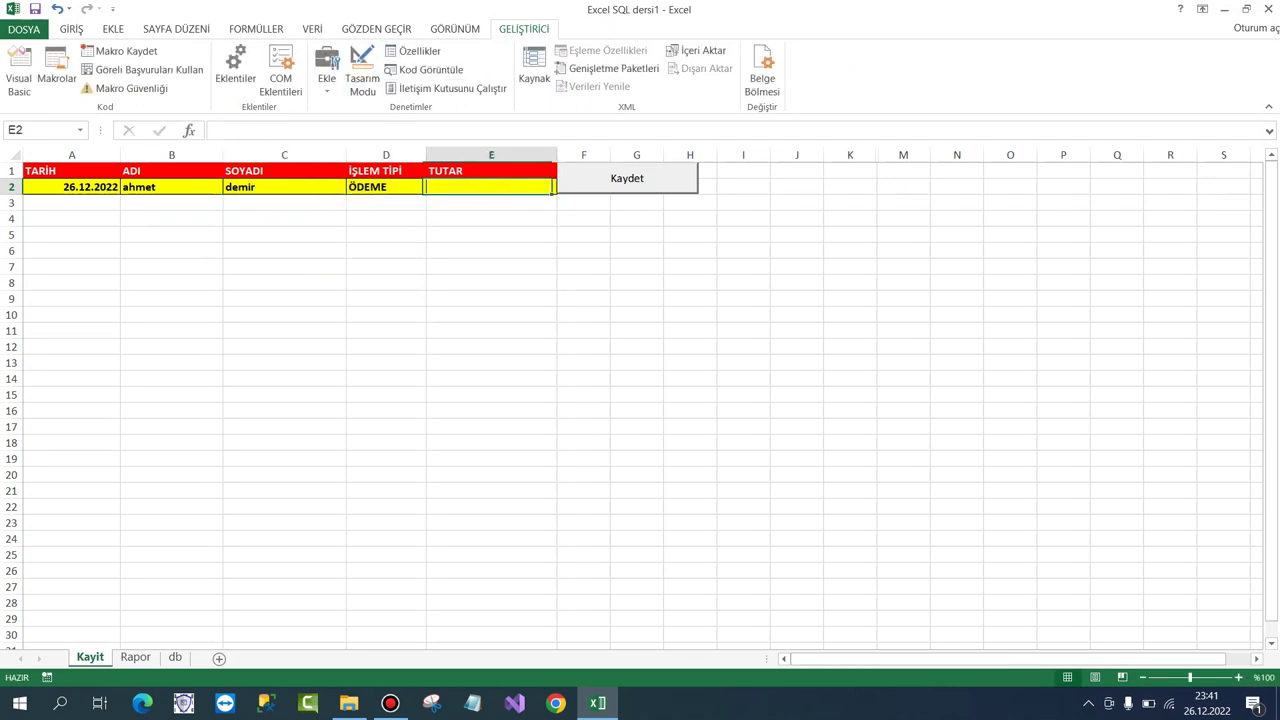
key("Tab")
Trigger the Tutar Giriniz warning with Kaydet, then enter 1500 as the amount in E2.
left_click(627, 178)
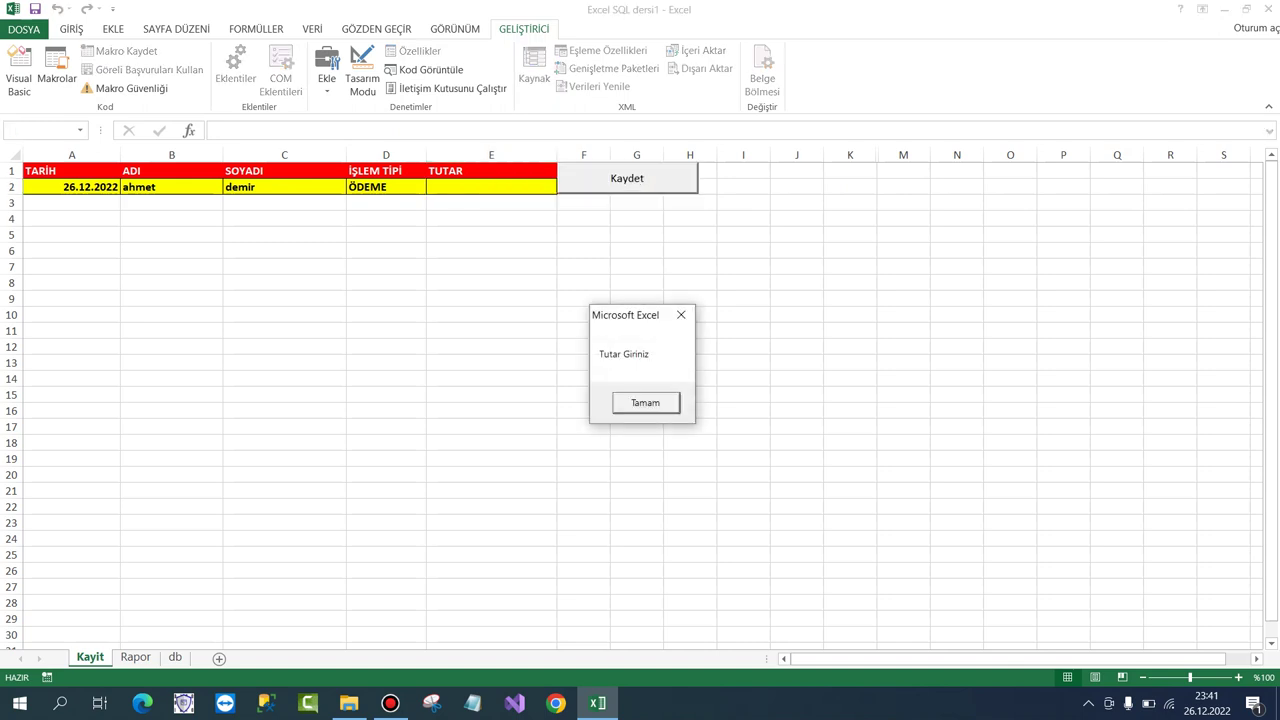
key("Return")
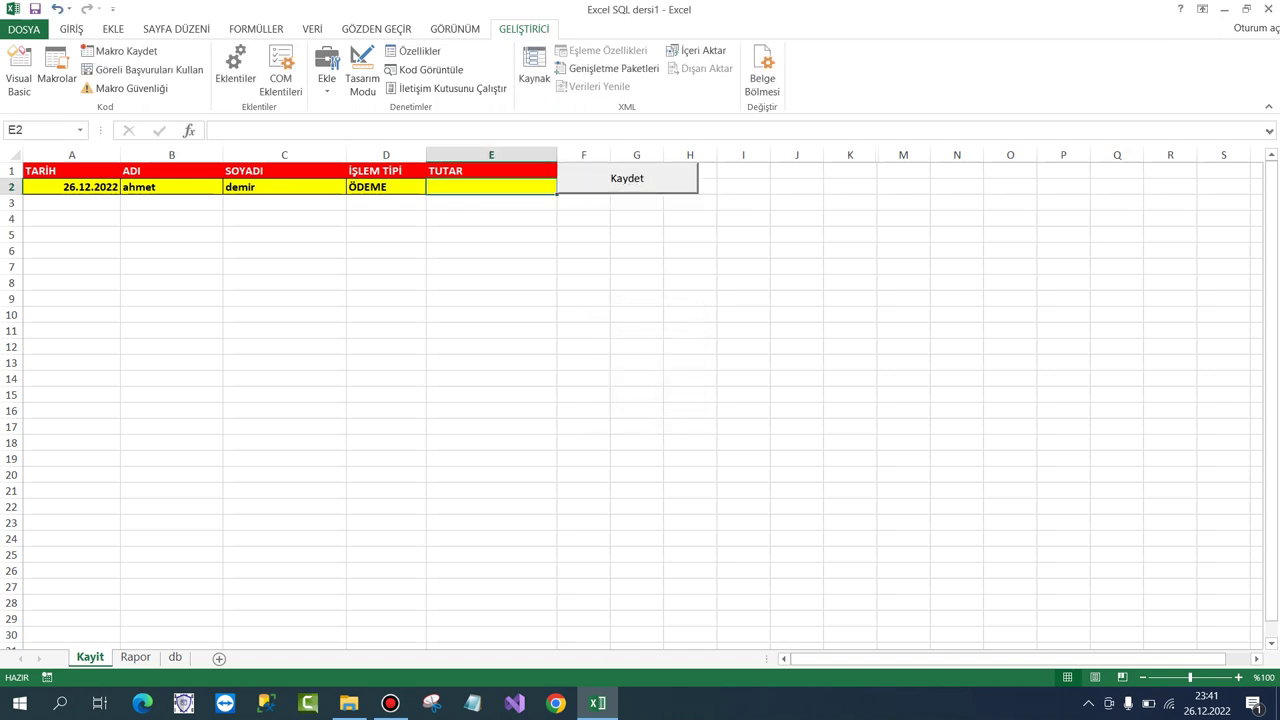
type("1.500")
key("Return")
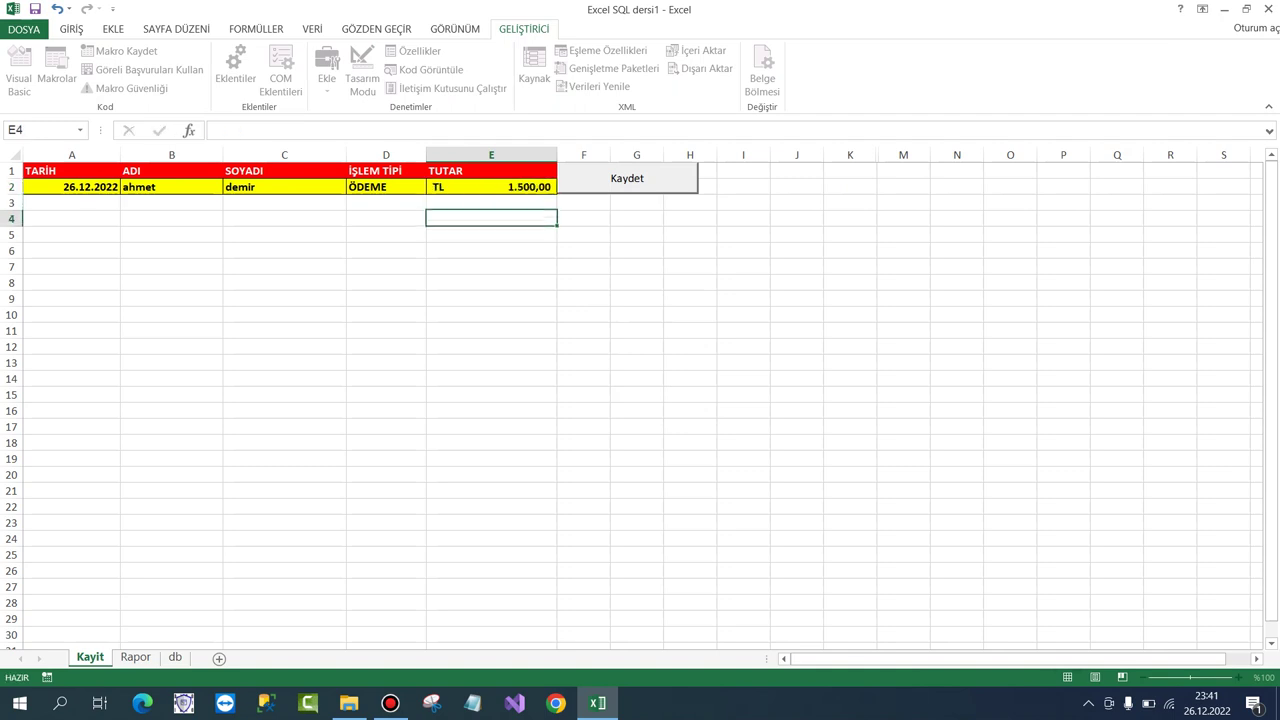
Save the entry with Kaydet, check the upper-cased row on db, and return to Kayit.
left_click(627, 178)
key("Return")
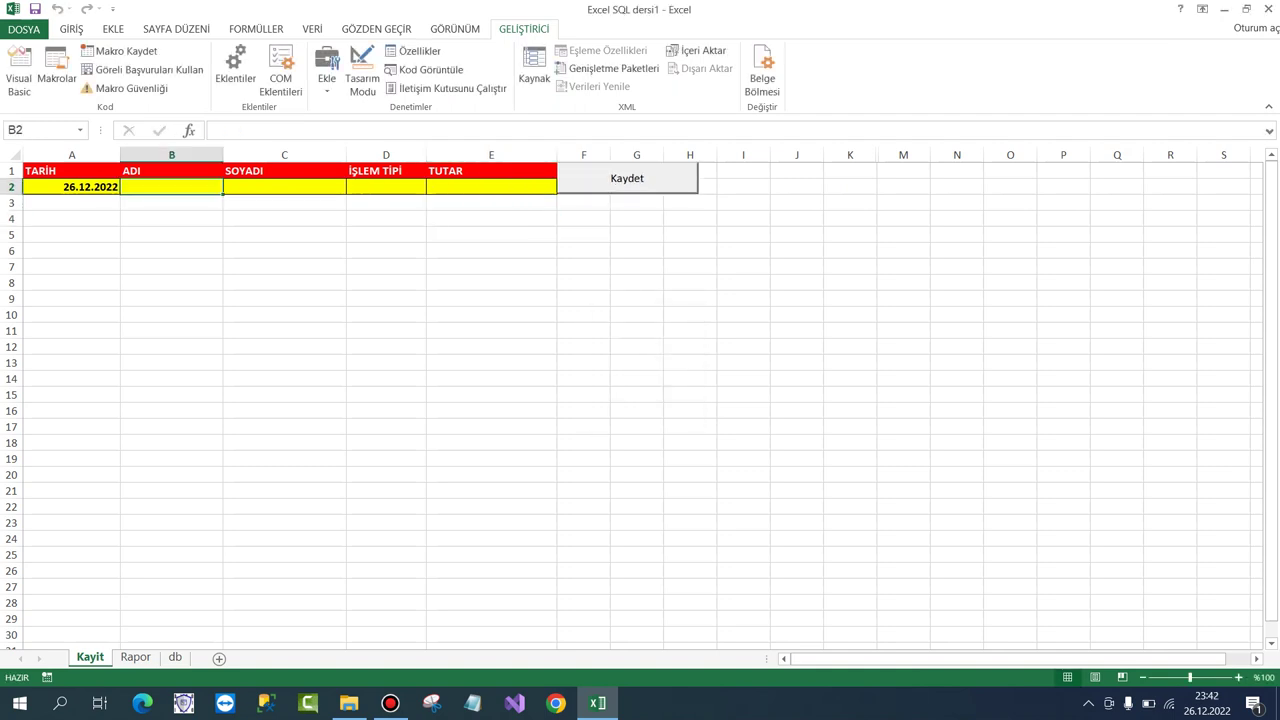
left_click(175, 657)
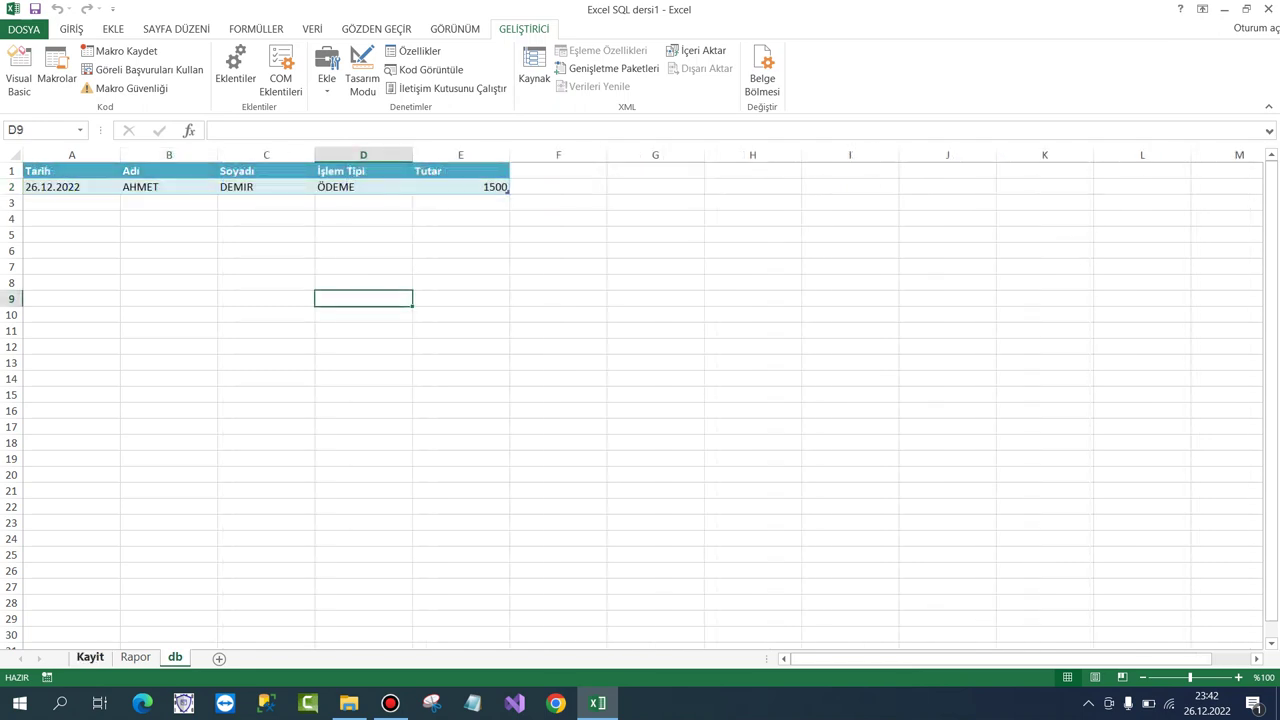
left_click(90, 657)
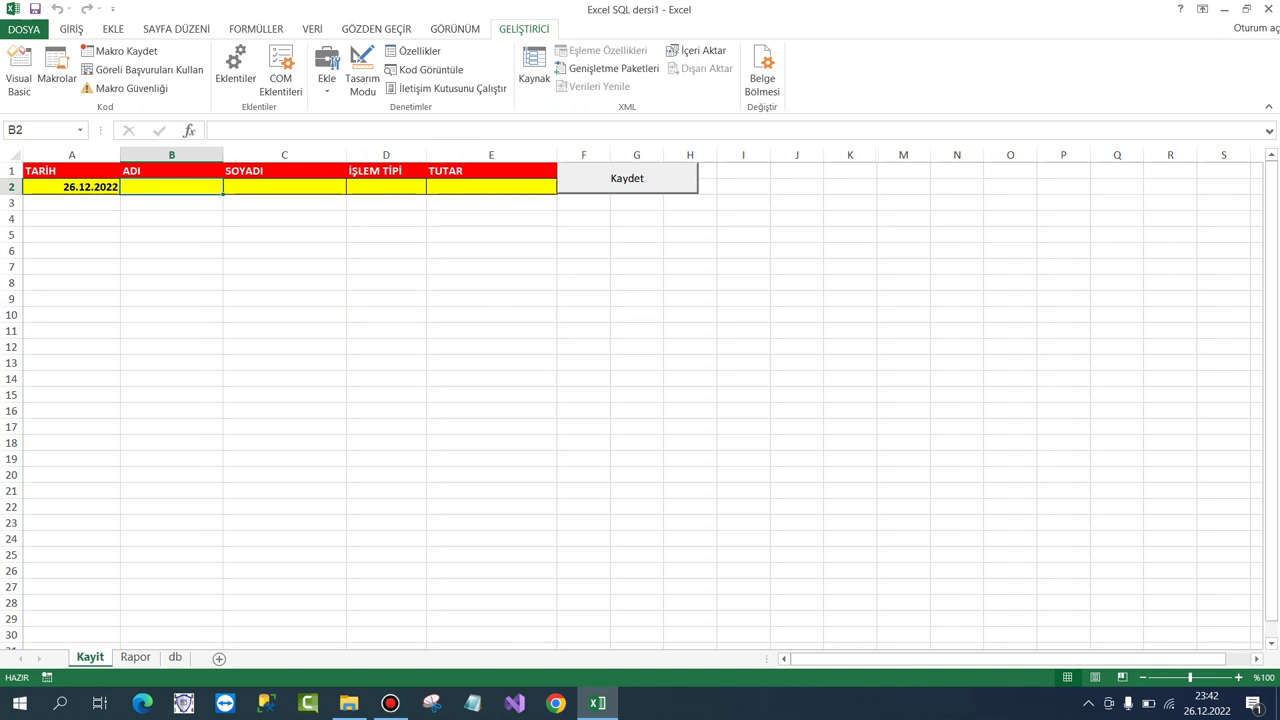
Fill the Kayit form with a name, surname, TAHSİLAT and amount 750.
type("mhemet")
key("BackSpace")
key("BackSpace")
key("BackSpace")
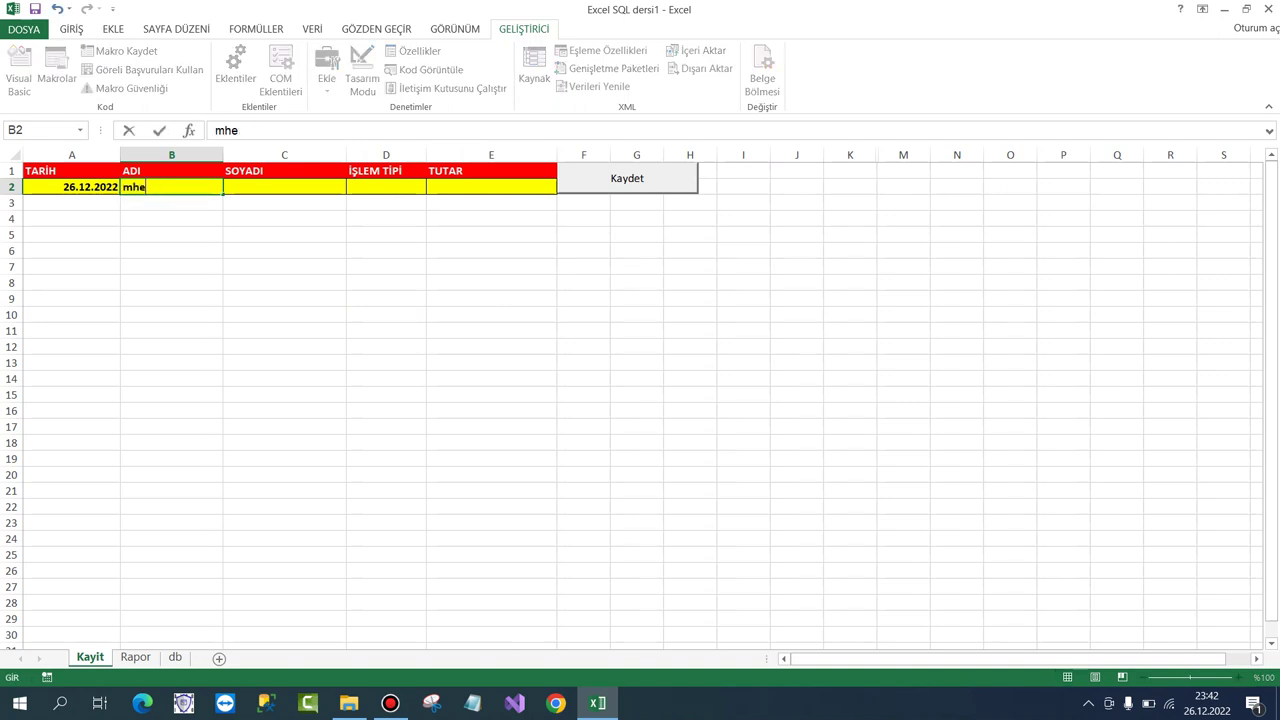
key("BackSpace")
key("BackSpace")
type("ehmet")
key("Tab")
type("aslan")
key("Tab")
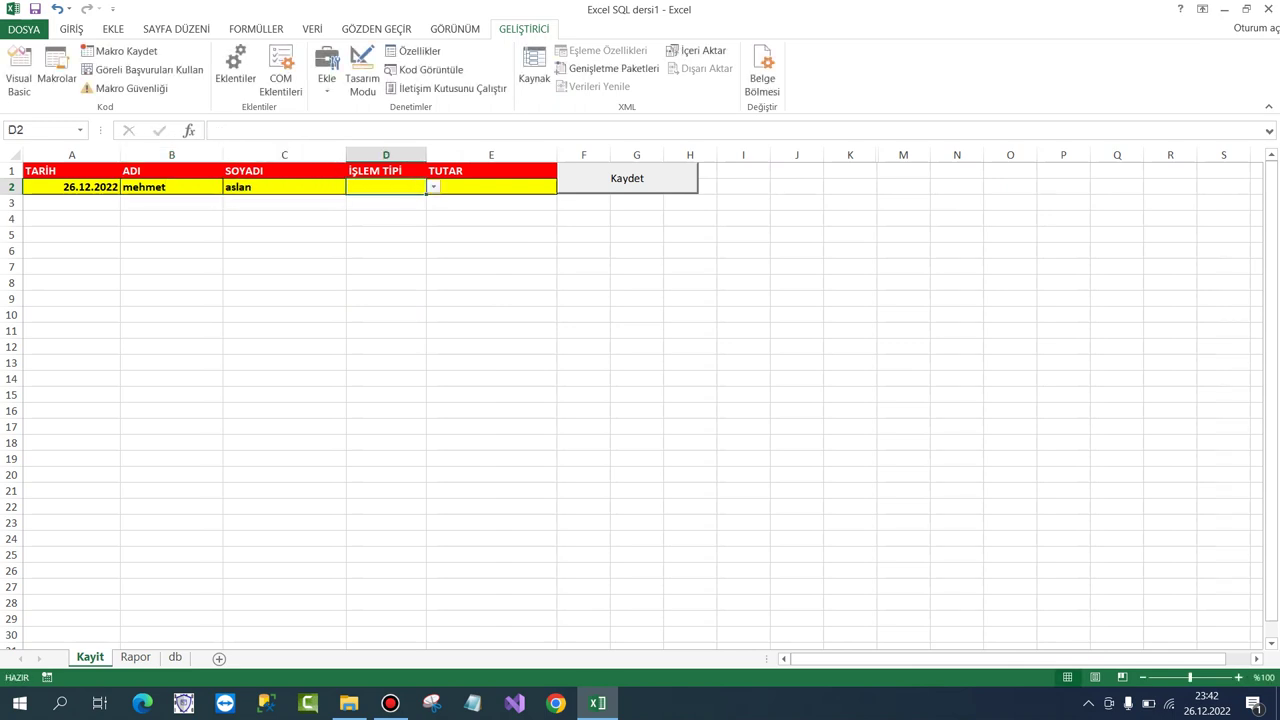
type("t")
key("BackSpace")
type("T")
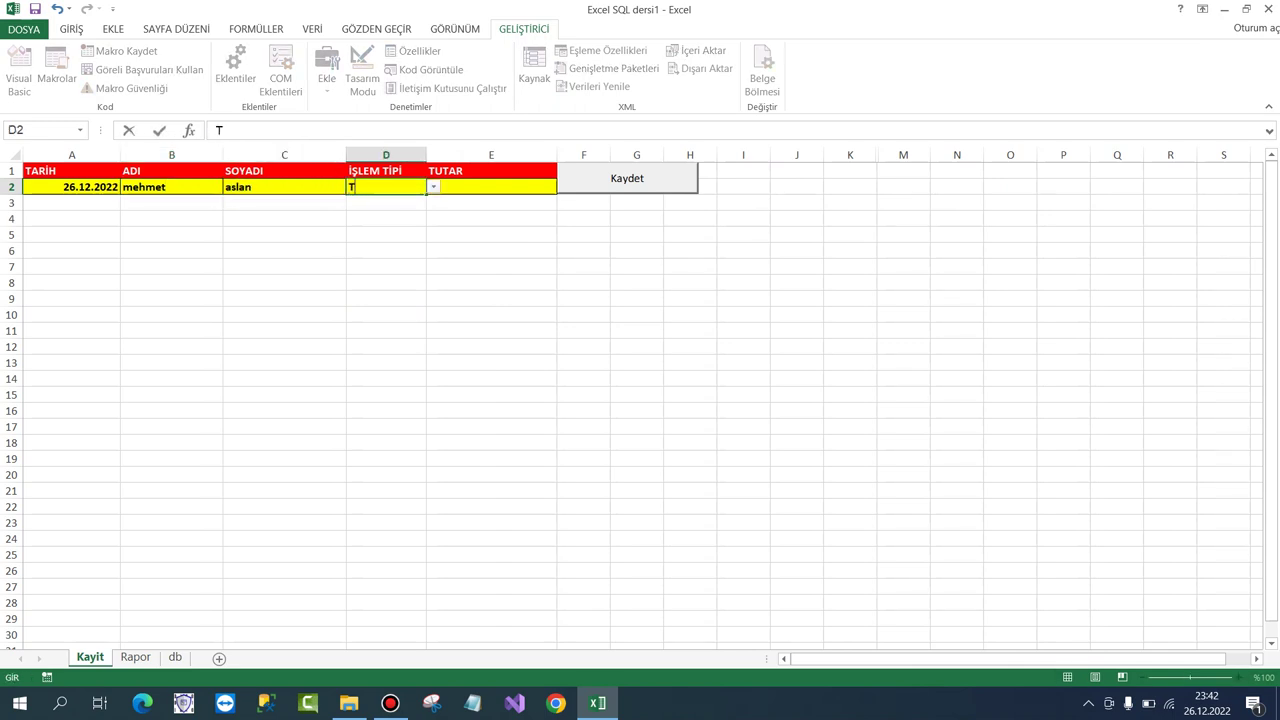
type("AHSİLAT")
key("Tab")
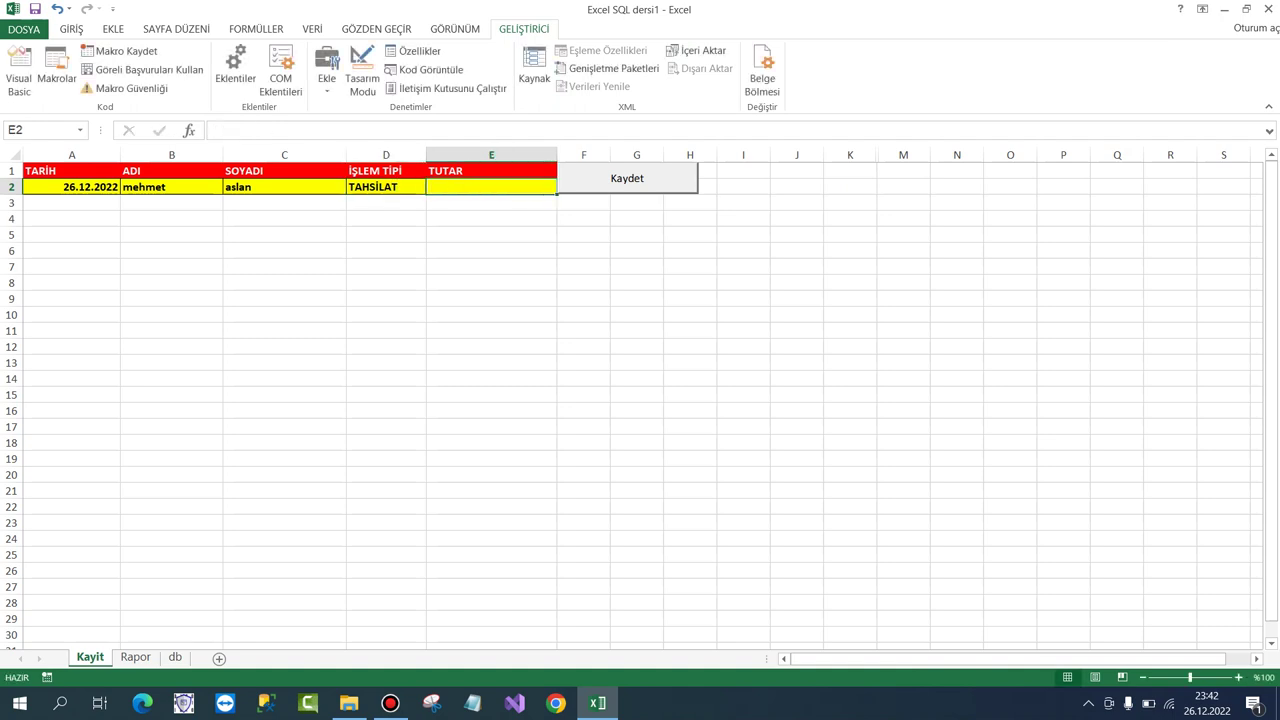
type("750")
key("Return")
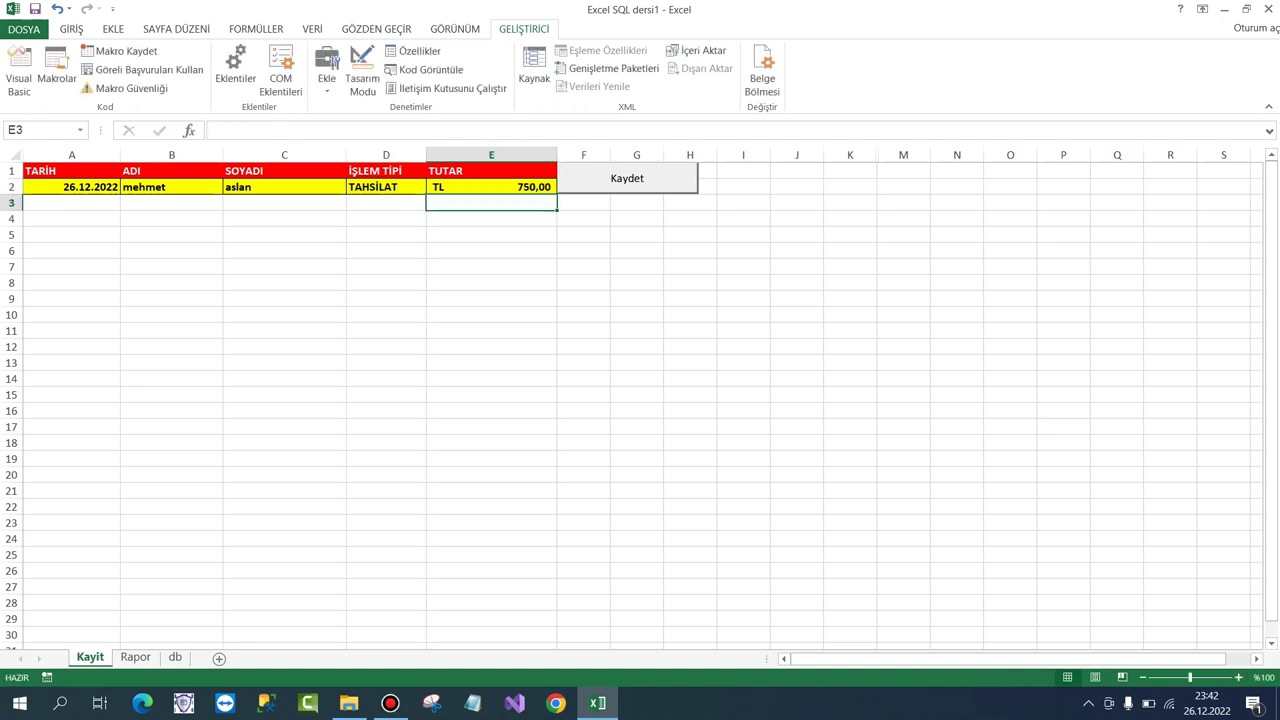
Save the entry with Kaydet and check the new row on the db sheet.
left_click(627, 178)
left_click(643, 401)
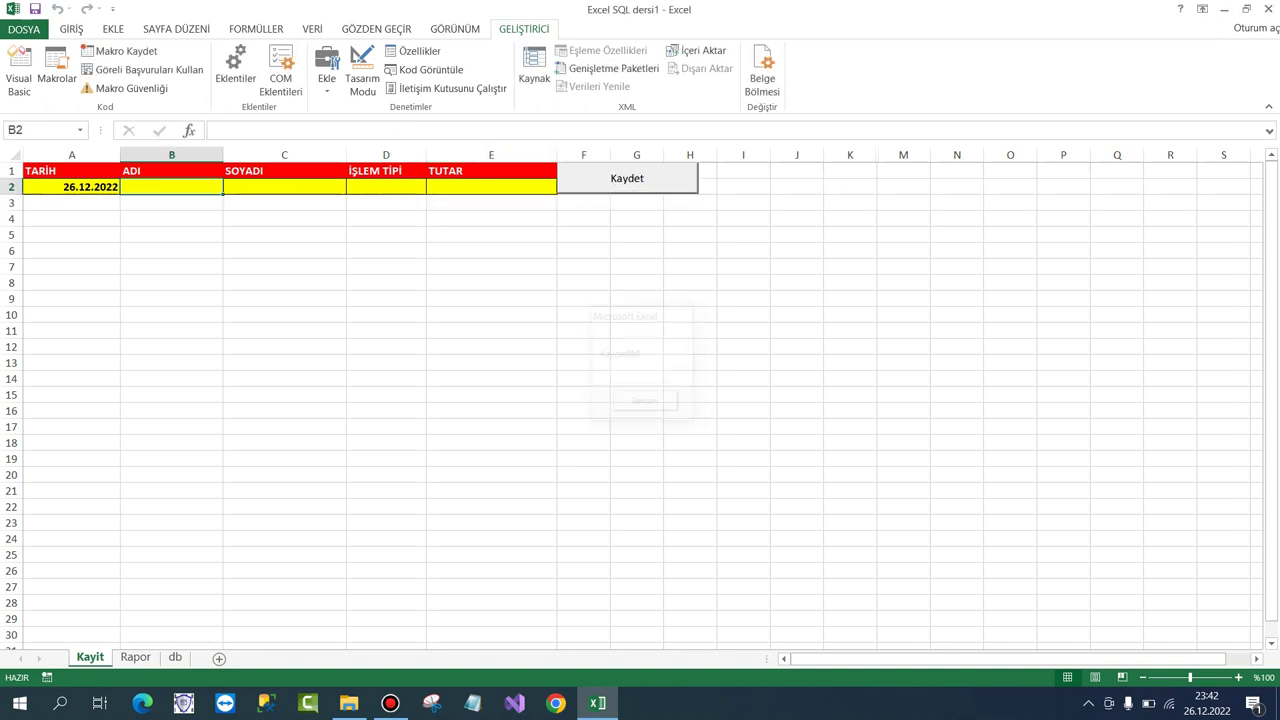
key("ctrl+Page_Down")
key("ctrl+Page_Down")
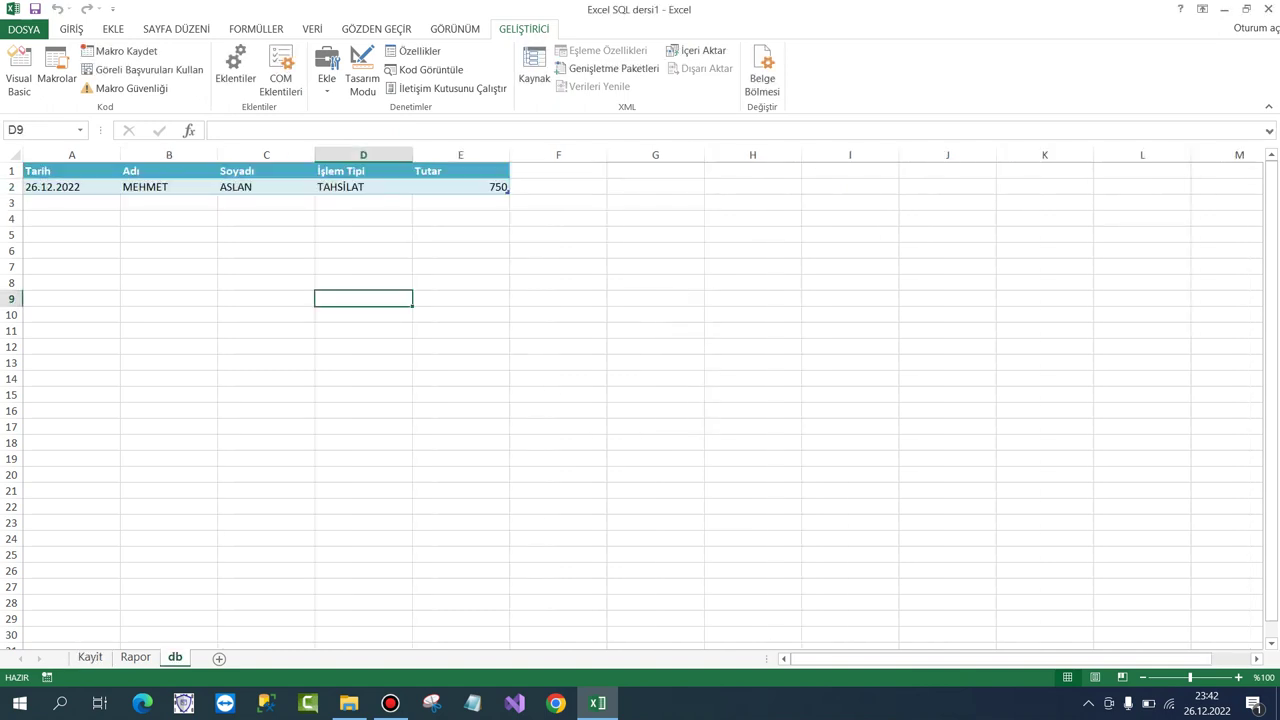
left_click(168, 218)
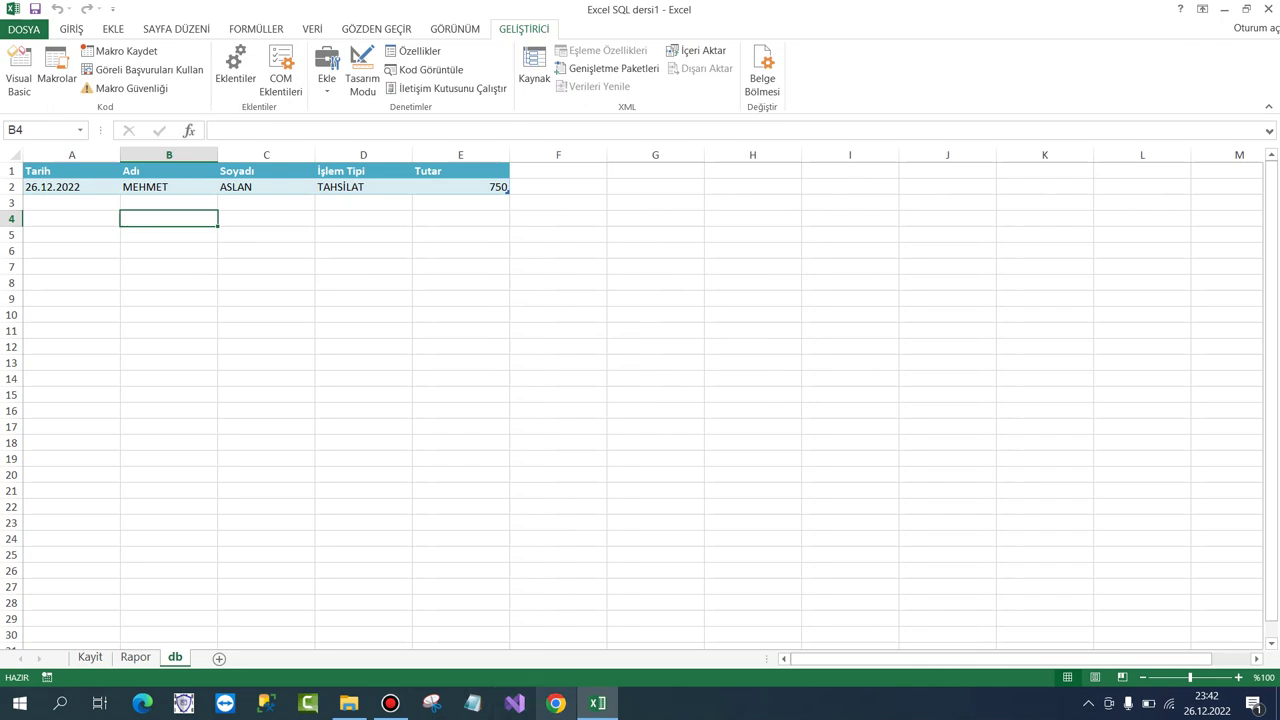
Bring Excel back to the front and open the macro code editor.
key("alt+Tab")
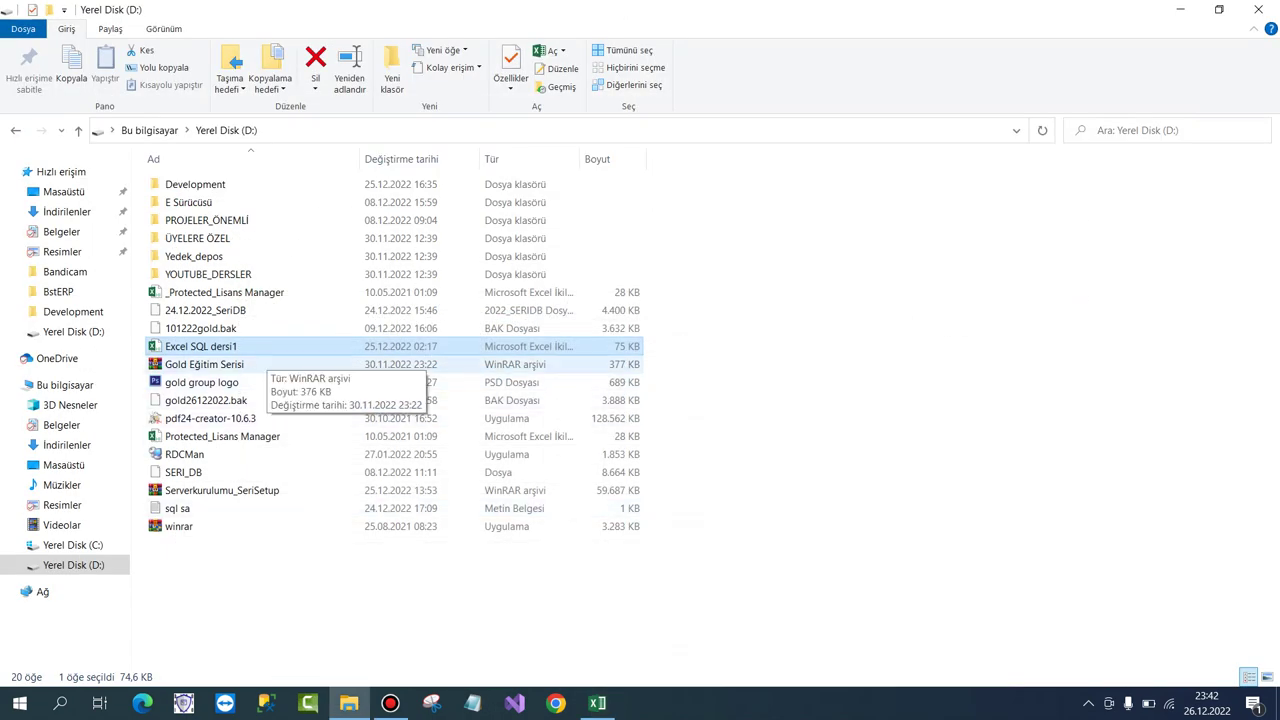
left_click(597, 703)
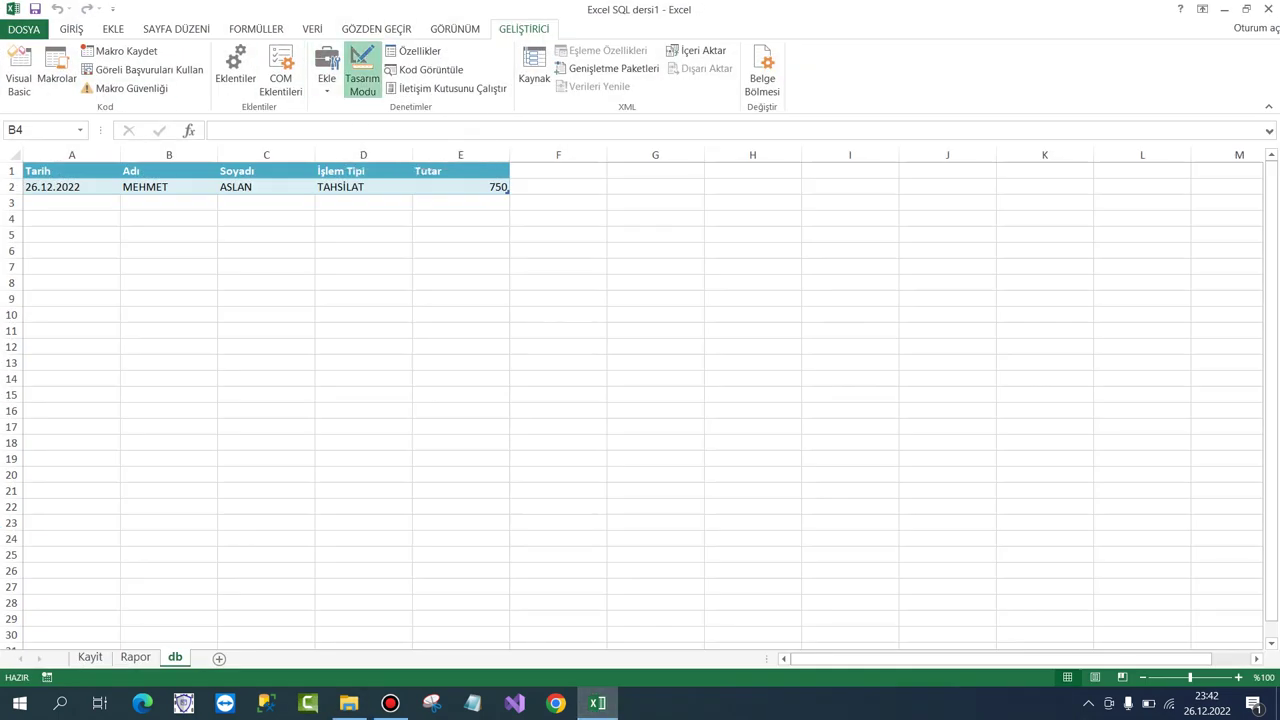
left_click(18, 75)
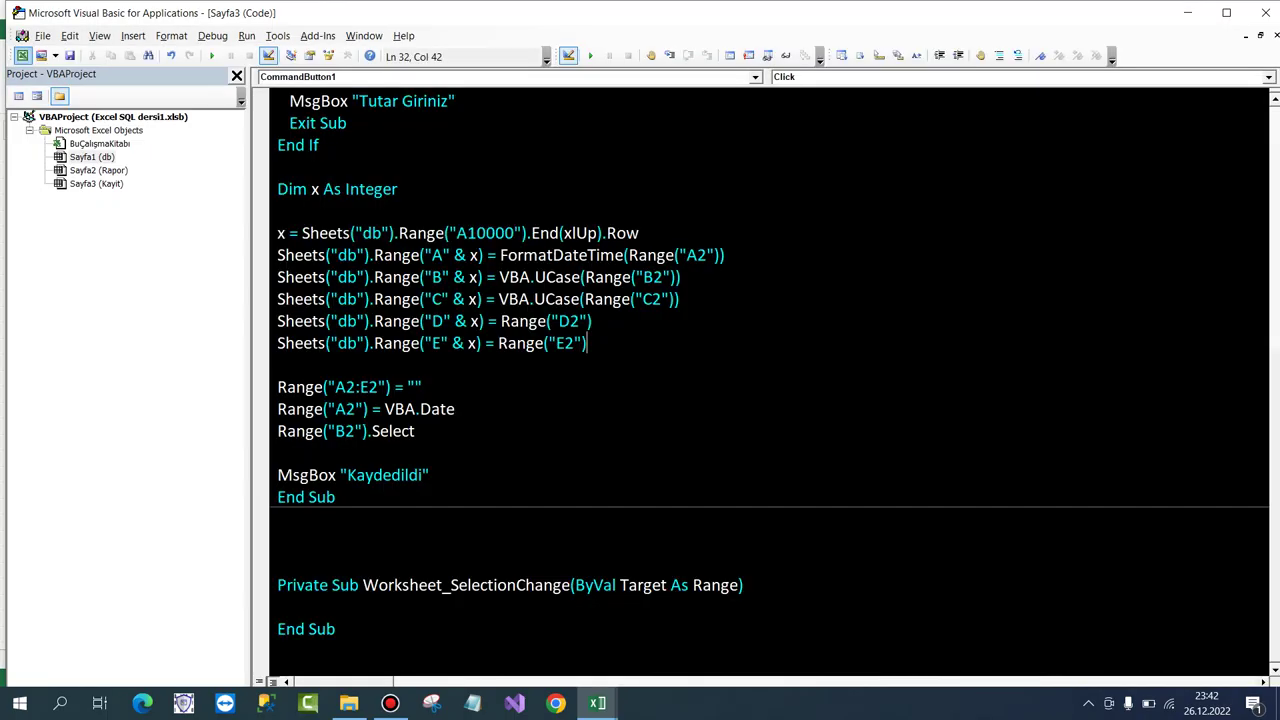
Scroll through the Kaydet macro, then close the editor to return to the db sheet.
scroll(770, 380, "up", 7)
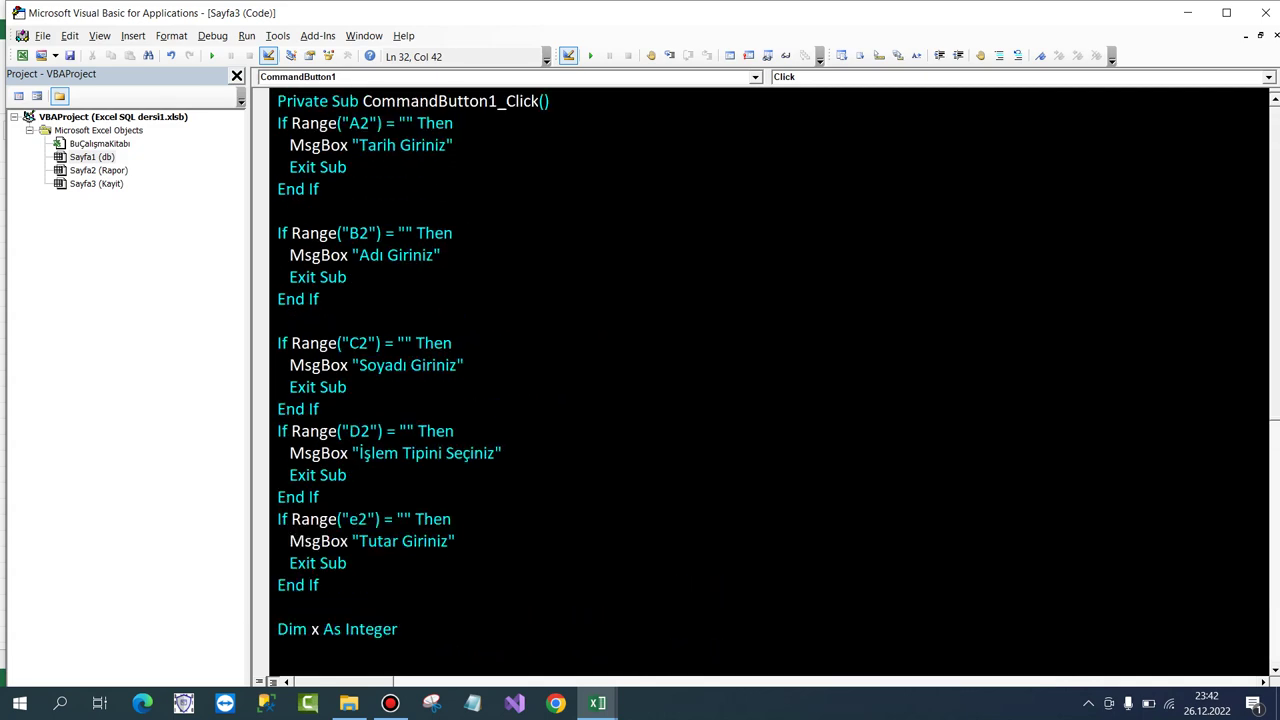
scroll(770, 380, "down", 5)
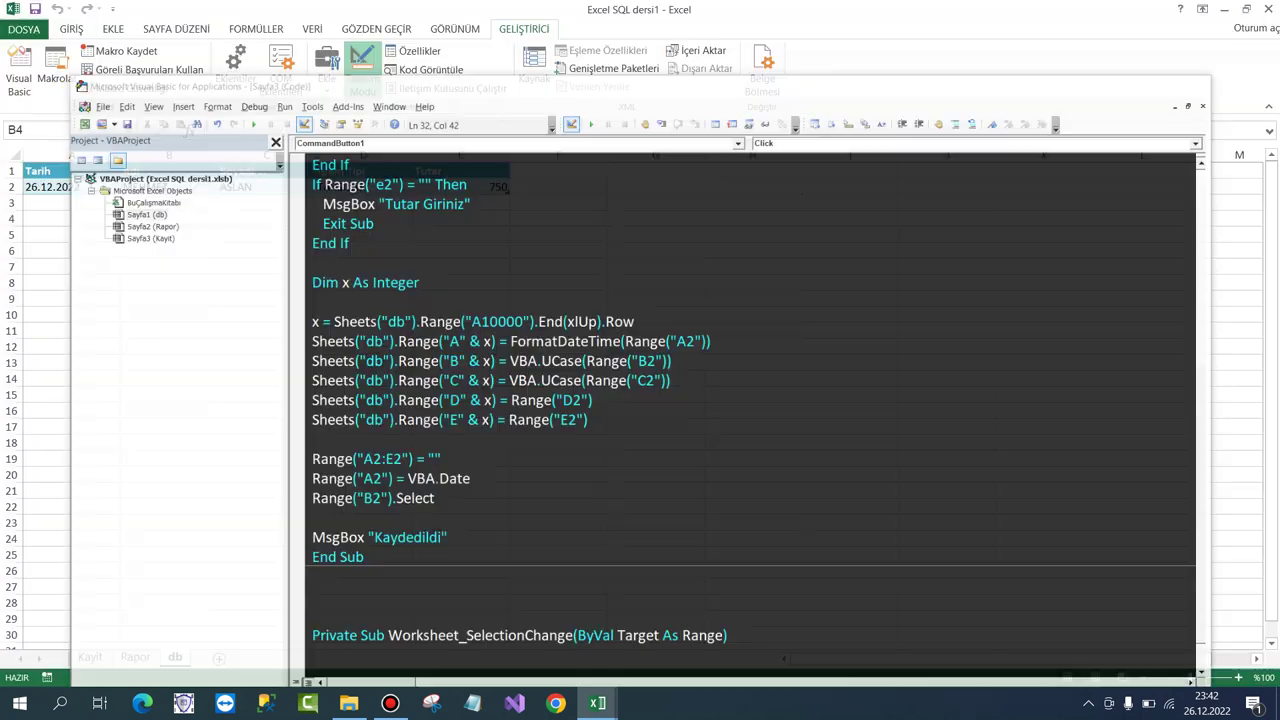
left_click(1187, 12)
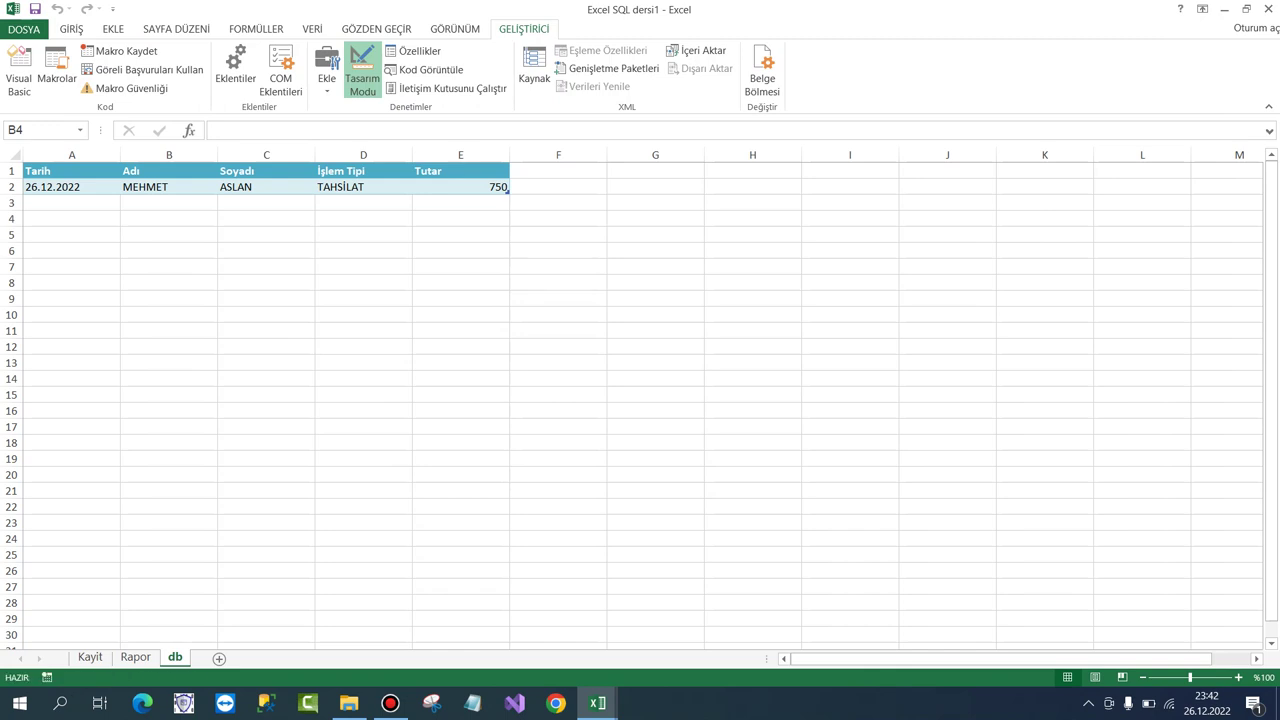
Drag the db table's resize handle from E2 down to row 790.
left_click_drag(40, 171, 470, 171)
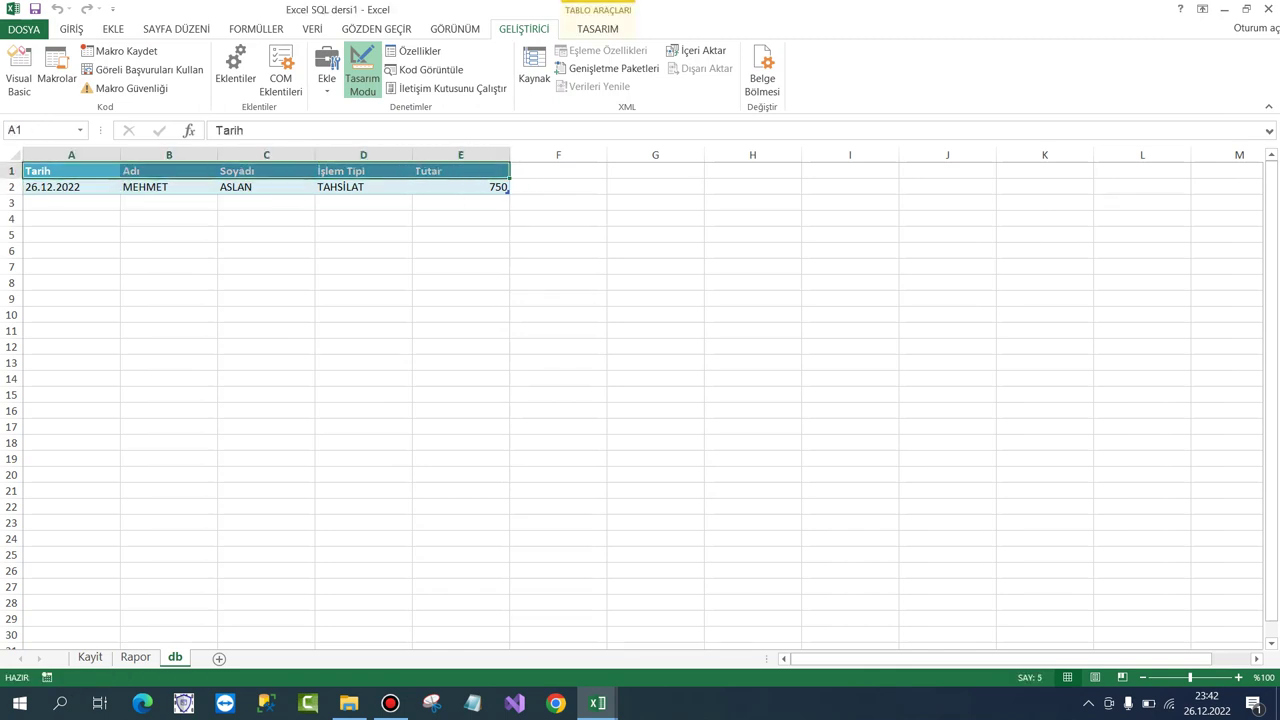
scroll(640, 405, "down", 8)
scroll(640, 405, "down", 5)
scroll(640, 405, "up", 13)
left_click(70, 187)
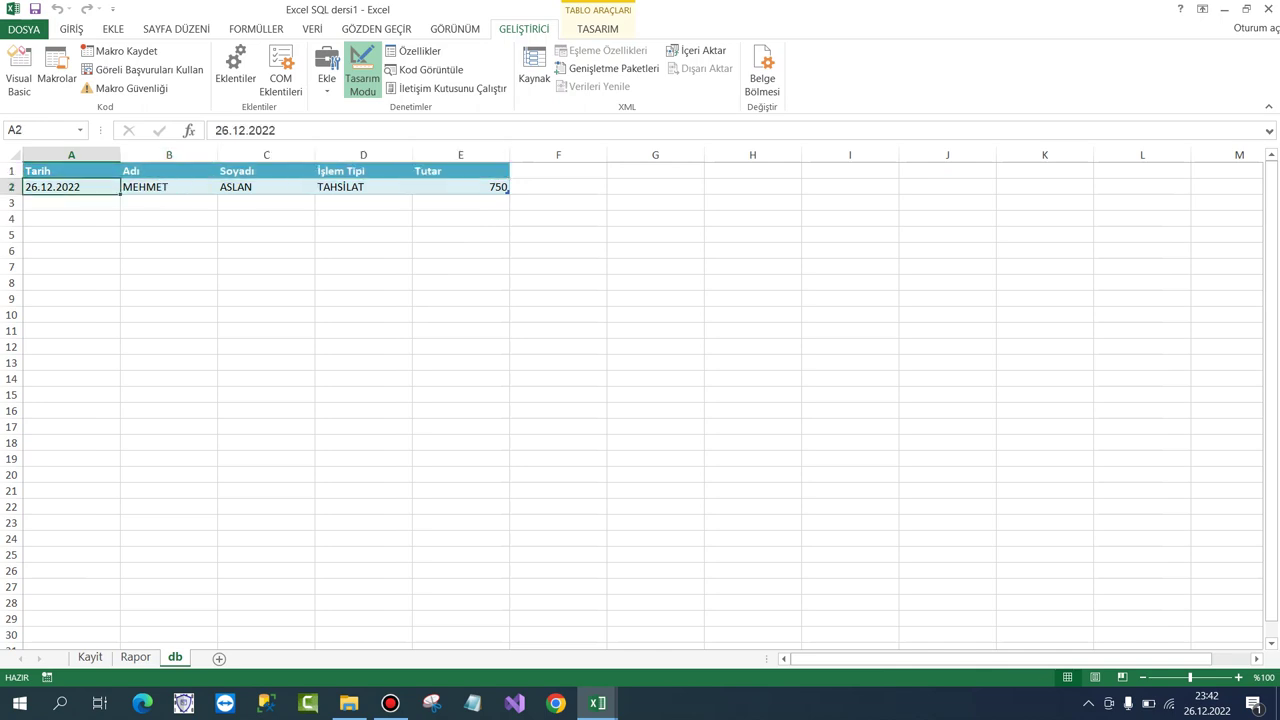
left_click_drag(508, 193, 509, 533)
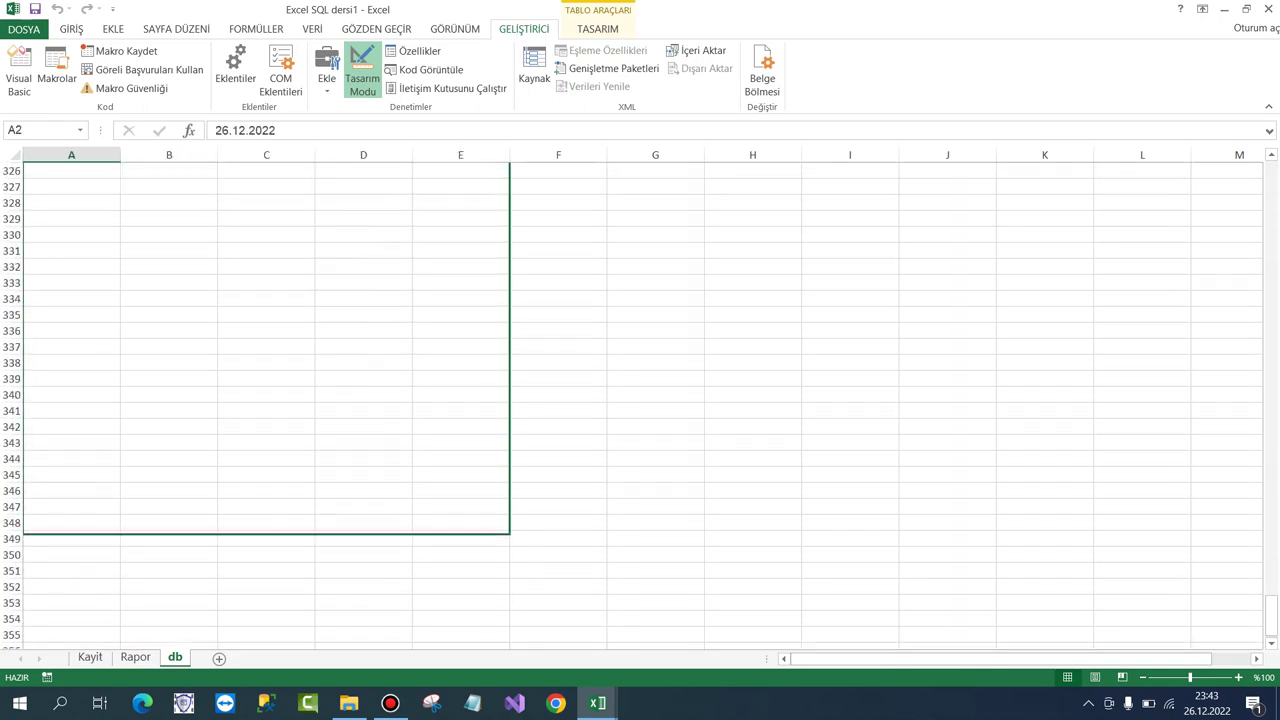
left_click_drag(509, 533, 508, 638)
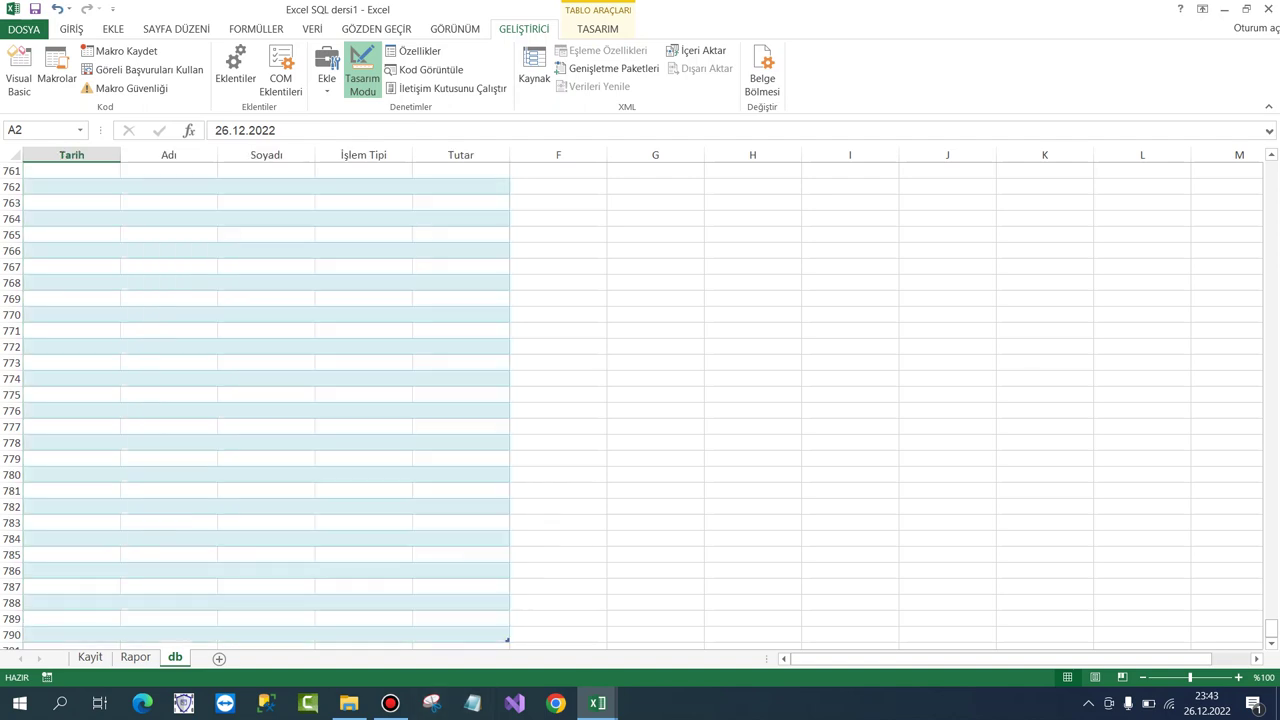
Scroll back to the top of the db sheet and return to the Kayit form.
scroll(260, 400, "up", 9)
scroll(260, 400, "up", 17)
scroll(260, 400, "up", 9)
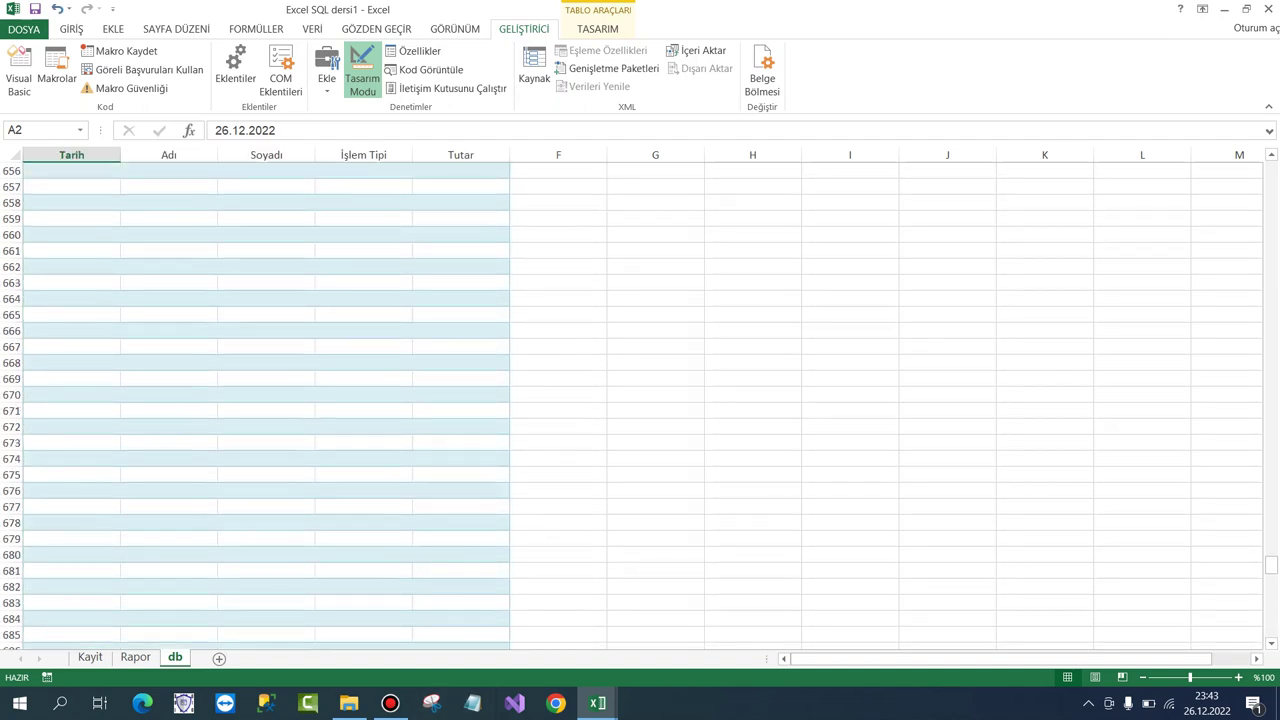
left_click_drag(1270, 565, 1270, 170)
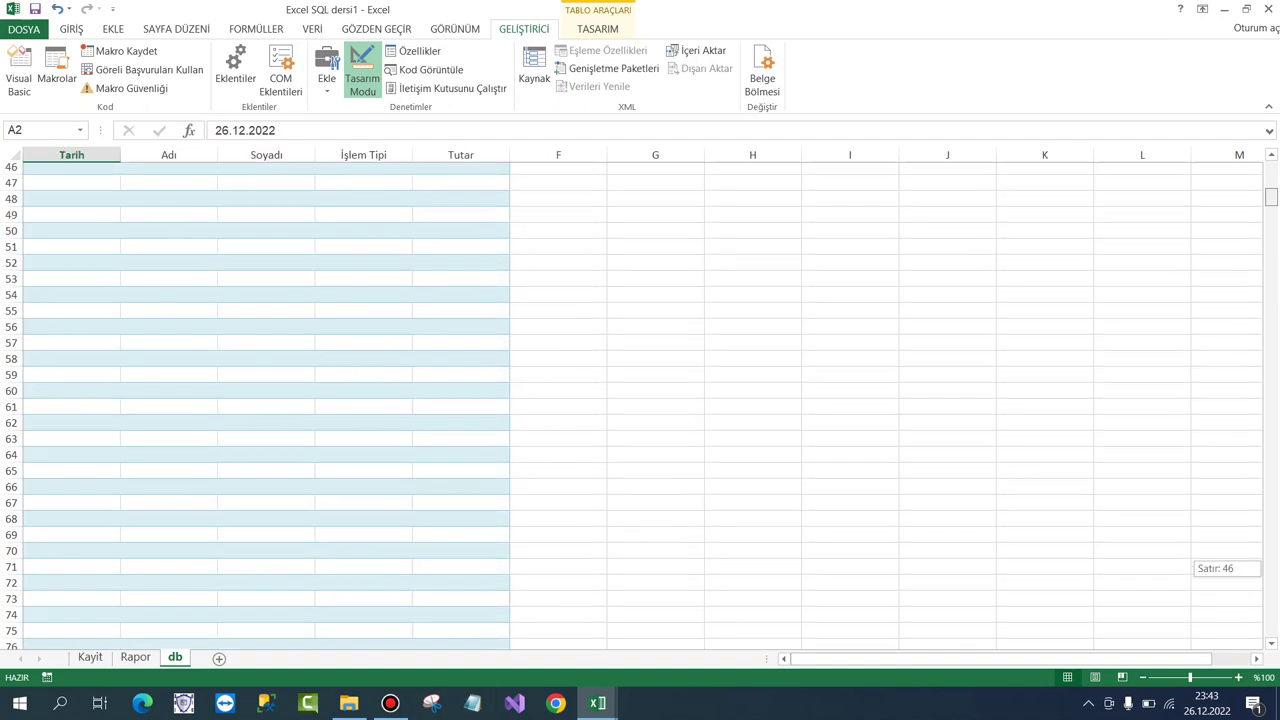
left_click(168, 202)
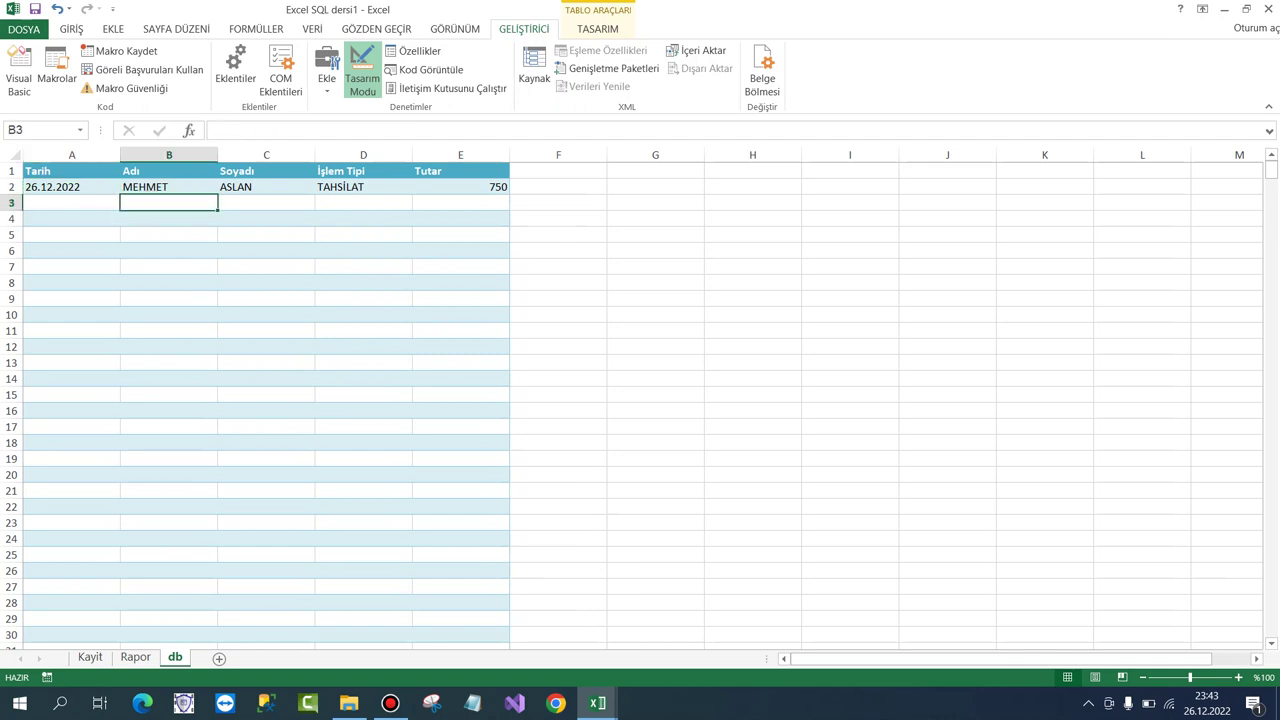
key("ctrl+Page_Up")
key("ctrl+Page_Up")
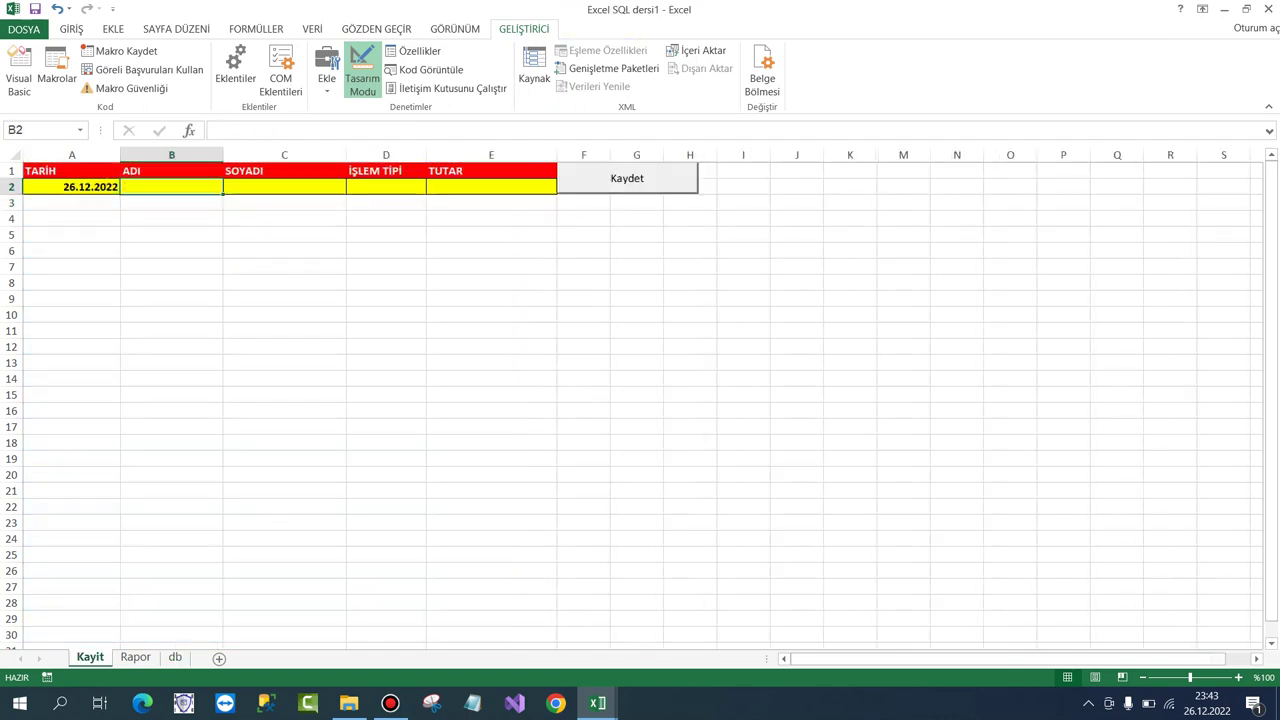
Fill the Kayit form with the customer's first and last name, ÖDEME and 500.
type("ALİ")
key("Tab")
type("YIL")
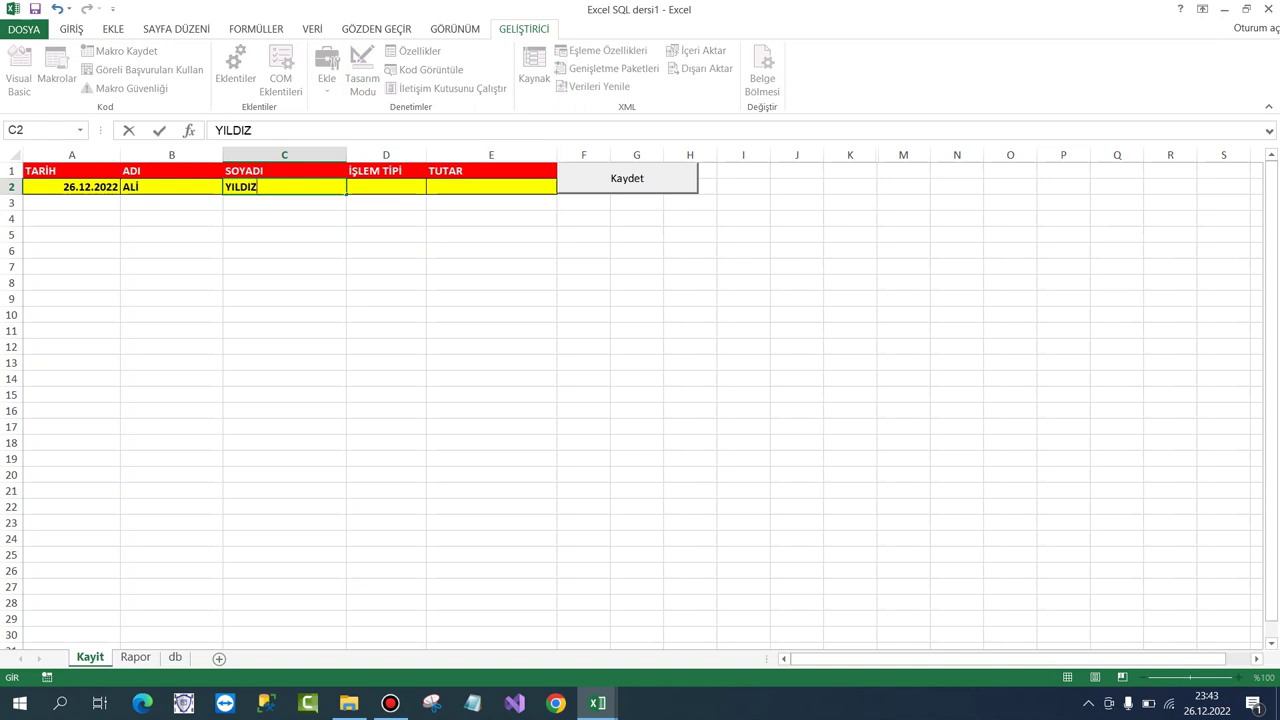
key("Tab")
type("ÖDEME")
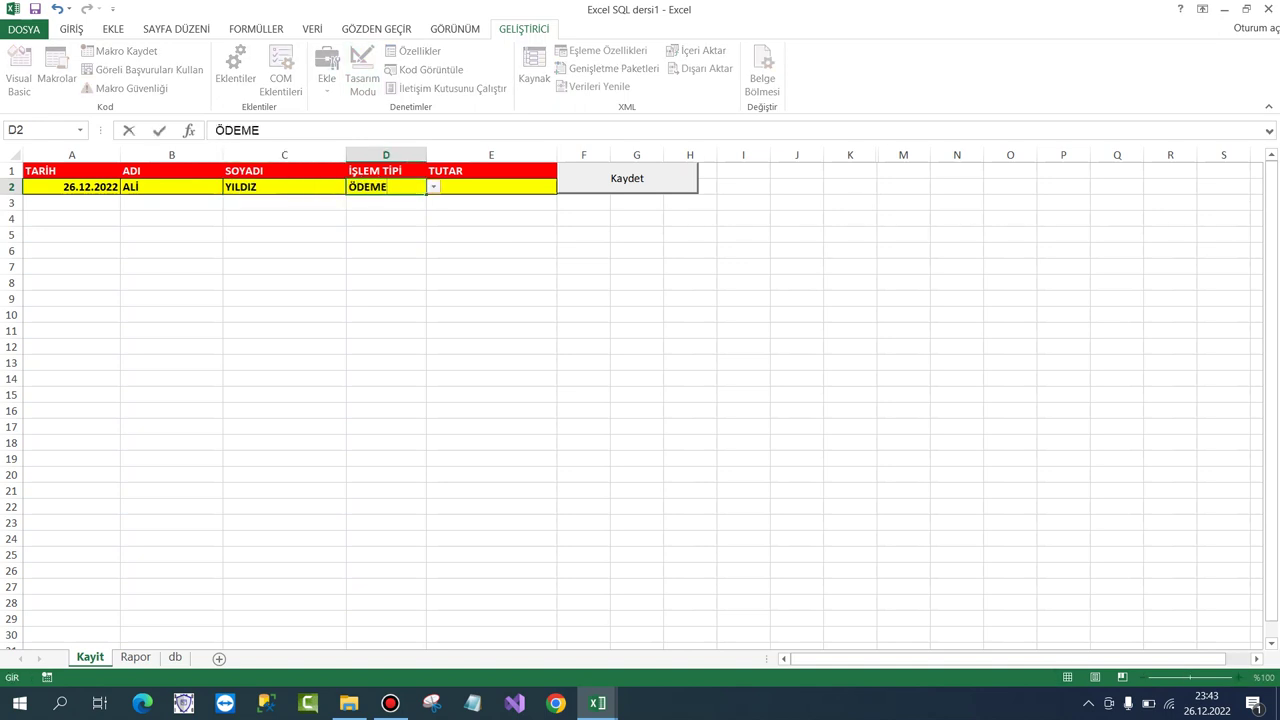
key("Tab")
type("500")
left_click(491, 234)
left_click(362, 70)
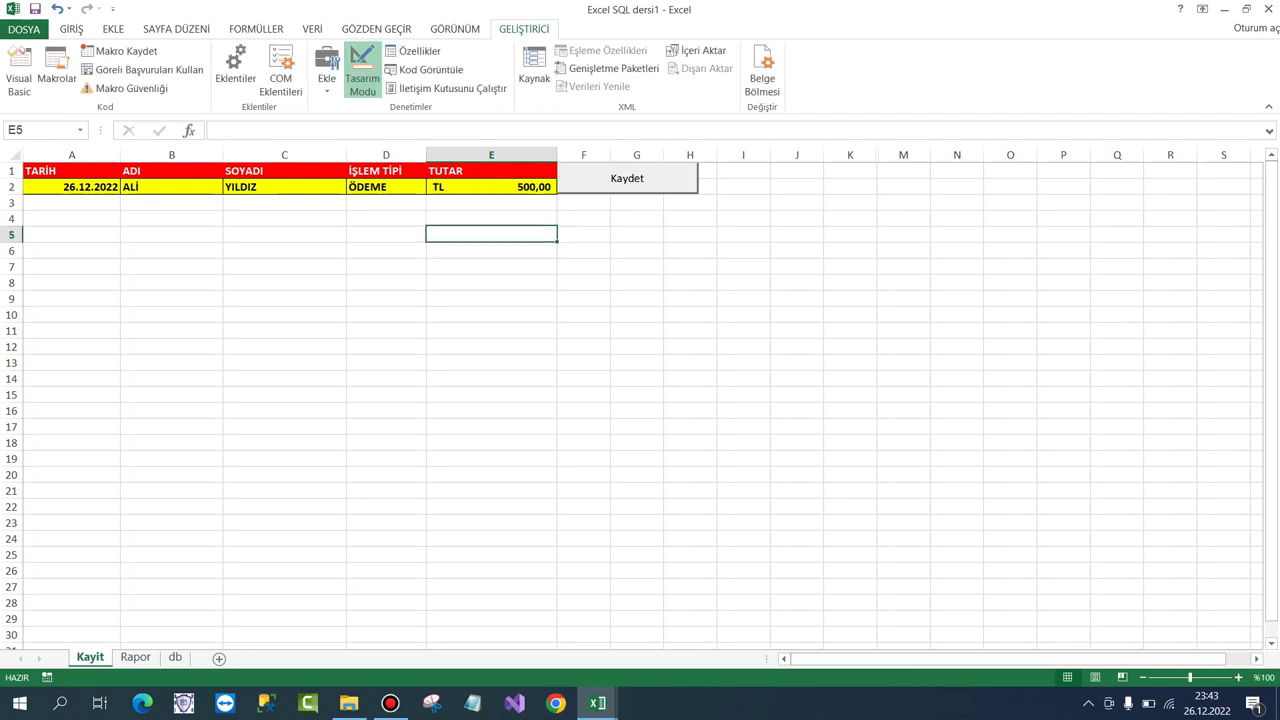
Turn off Design Mode, save the entry with Kaydet, and open the db sheet.
left_click(362, 70)
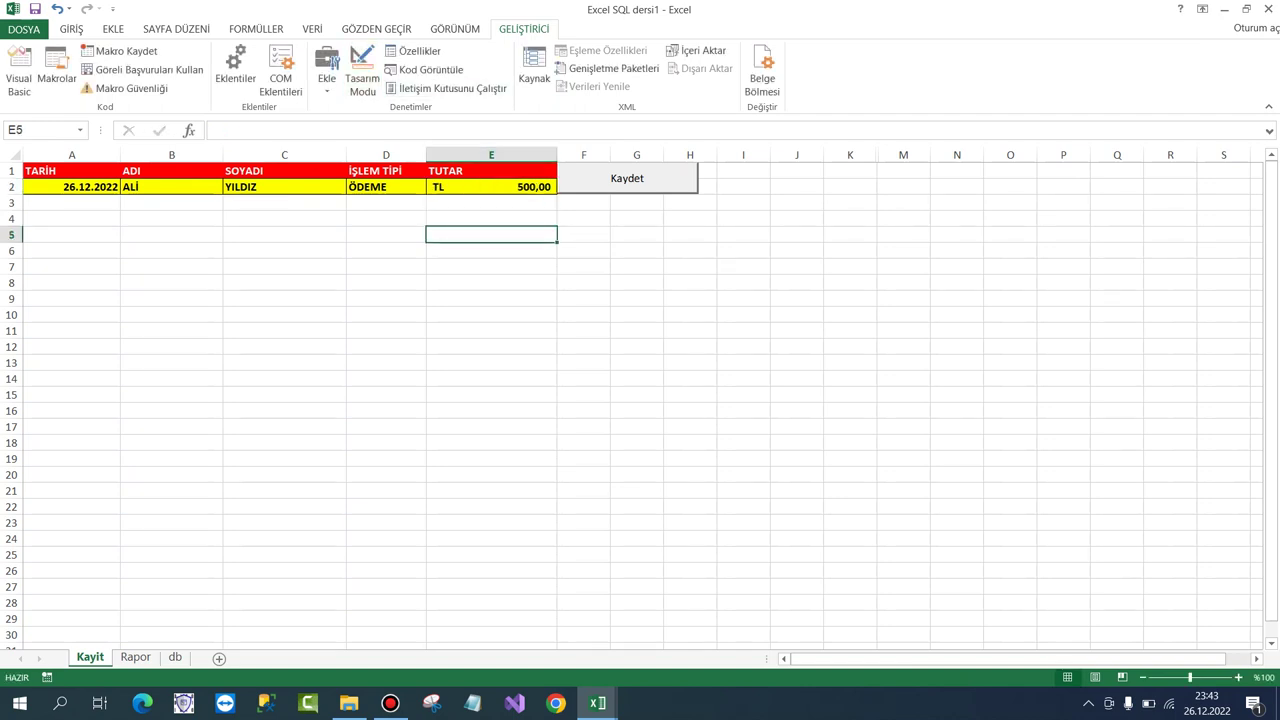
left_click(627, 178)
left_click(645, 402)
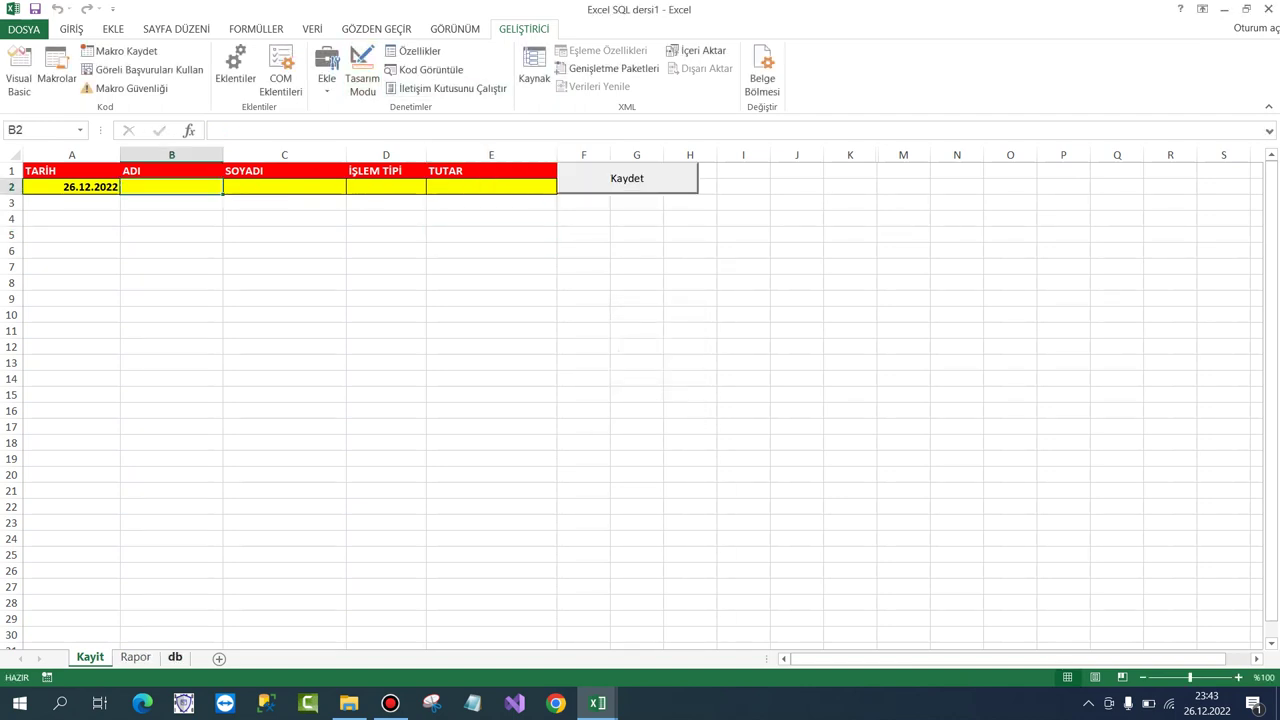
left_click(175, 657)
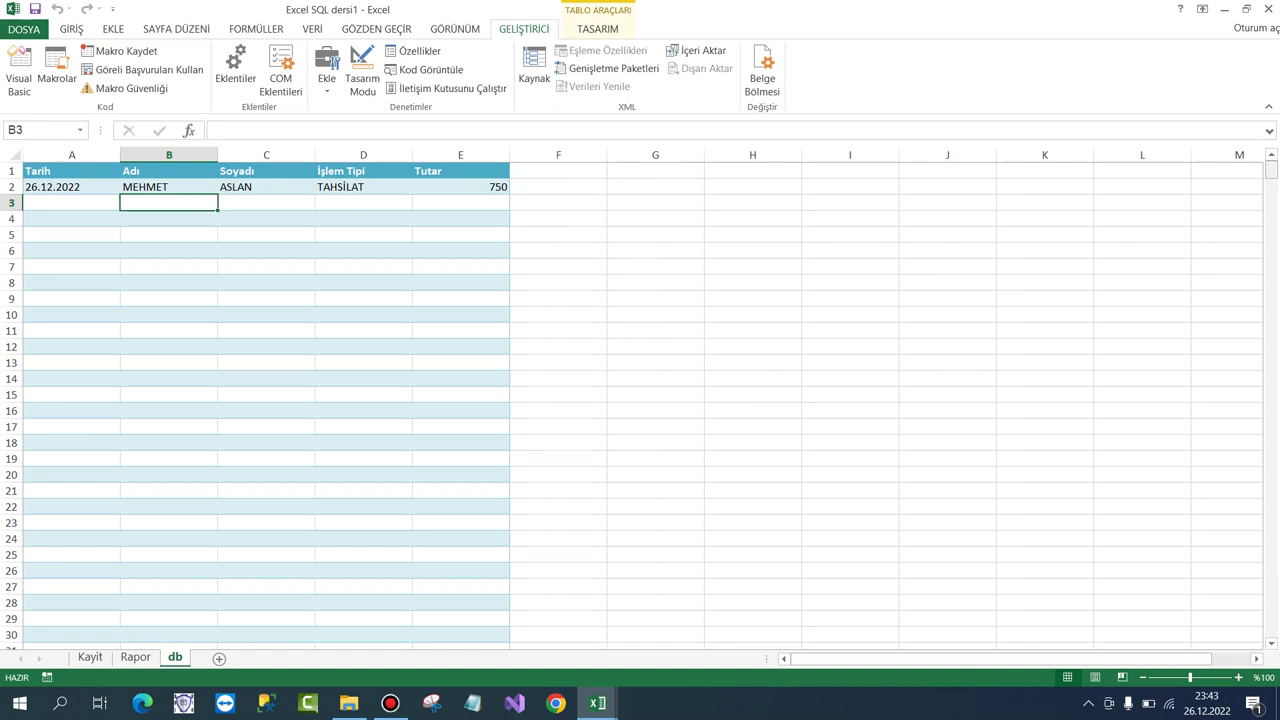
Clear the misplaced entry from row 790 of the db table.
left_click_drag(1271, 170, 1271, 628)
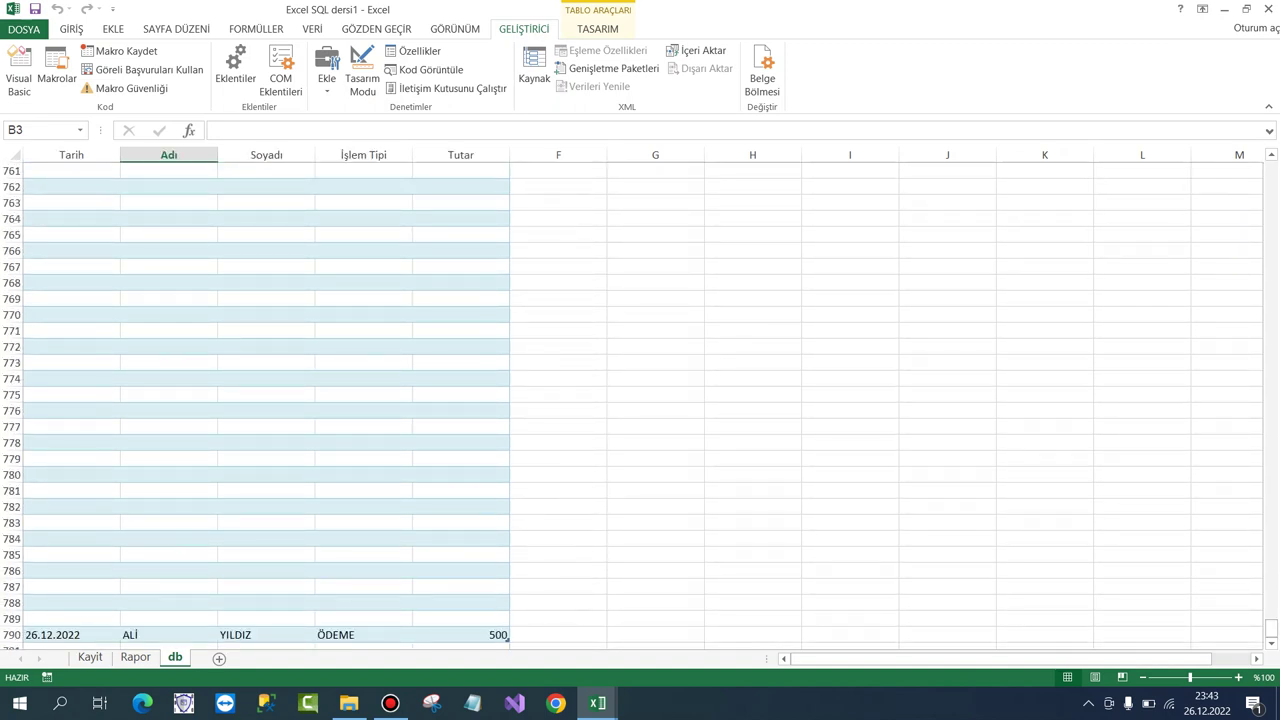
left_click_drag(50, 634, 470, 570)
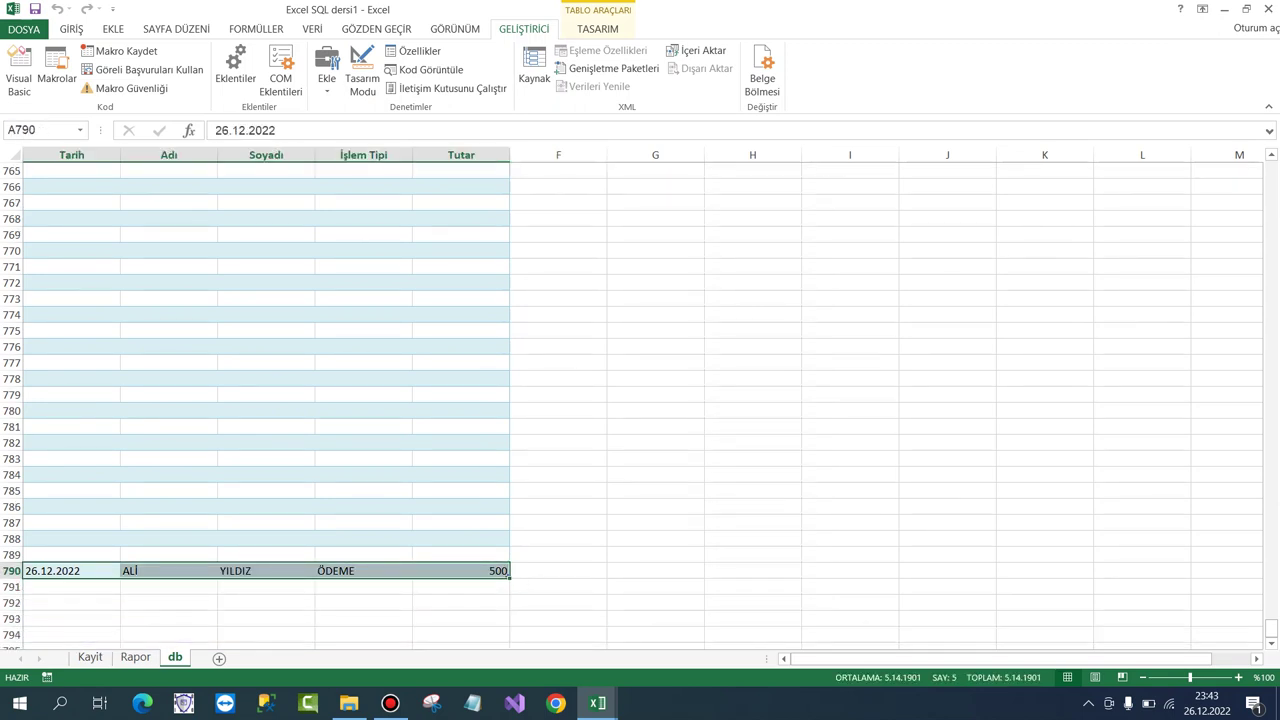
key("Delete")
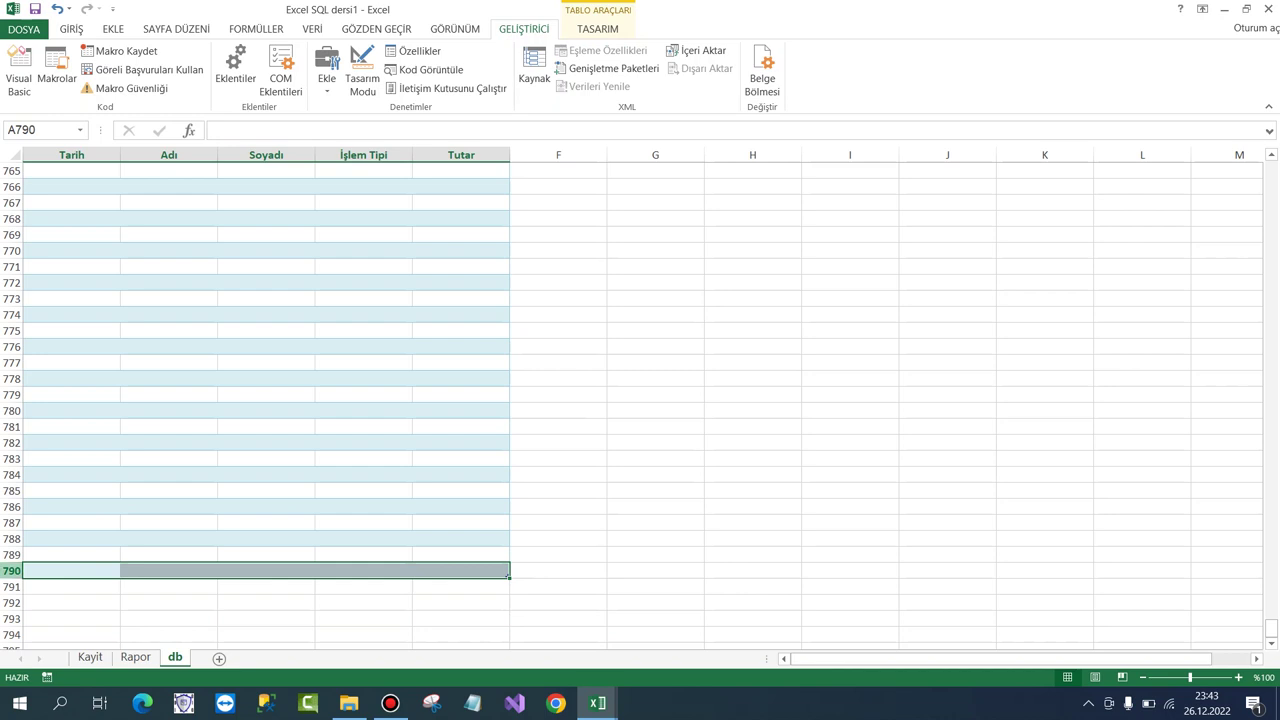
Clear the formatting from rows 3 through 790.
left_click_drag(11, 570, 11, 156)
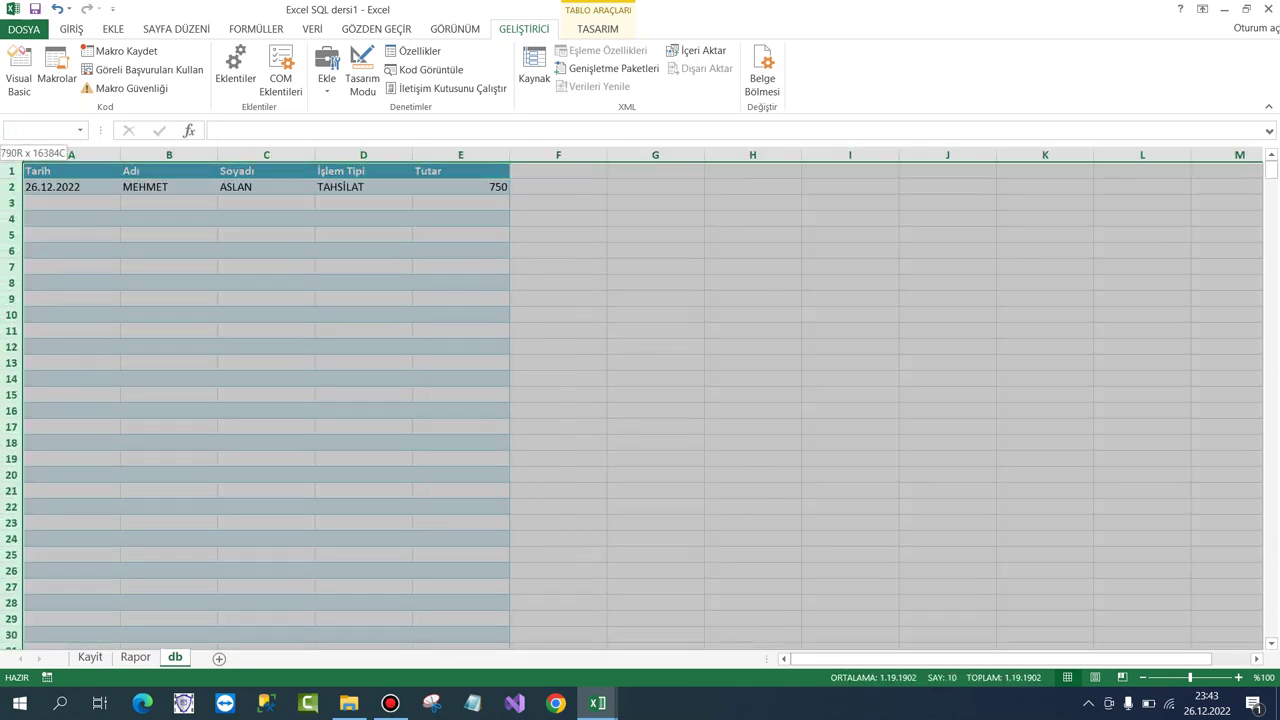
left_click_drag(11, 156, 11, 203)
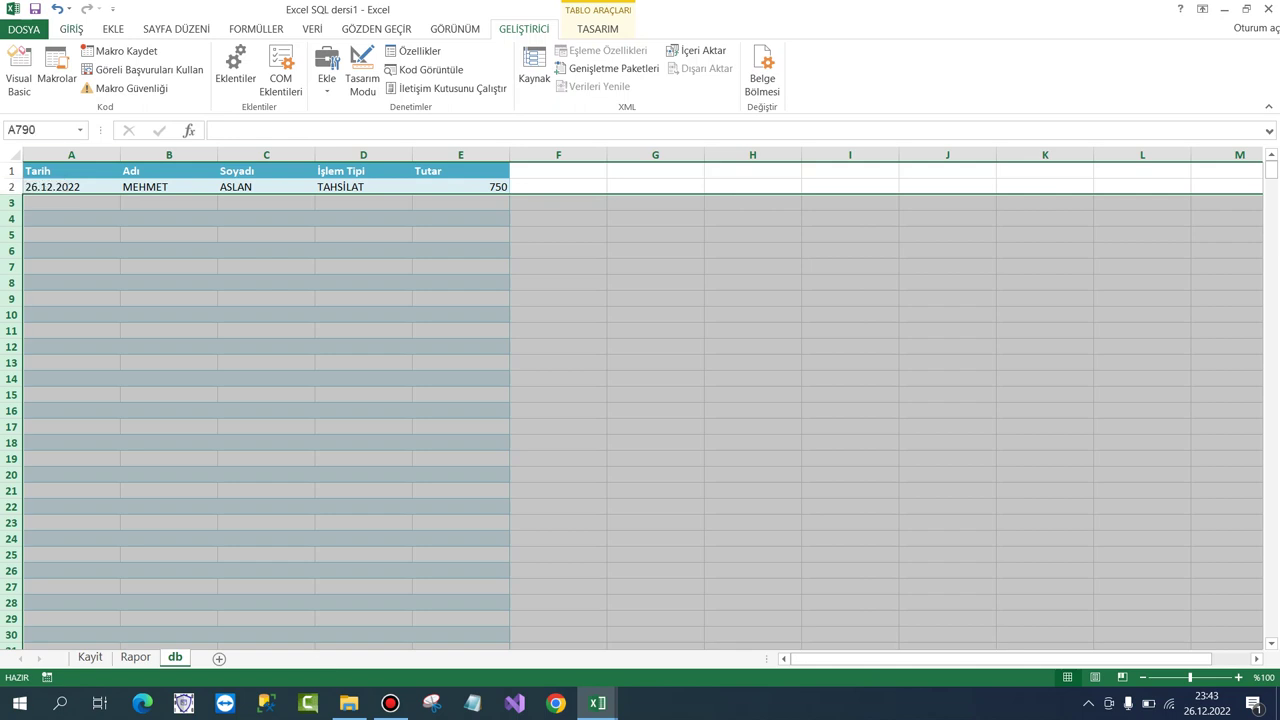
left_click(71, 29)
left_click(1074, 86)
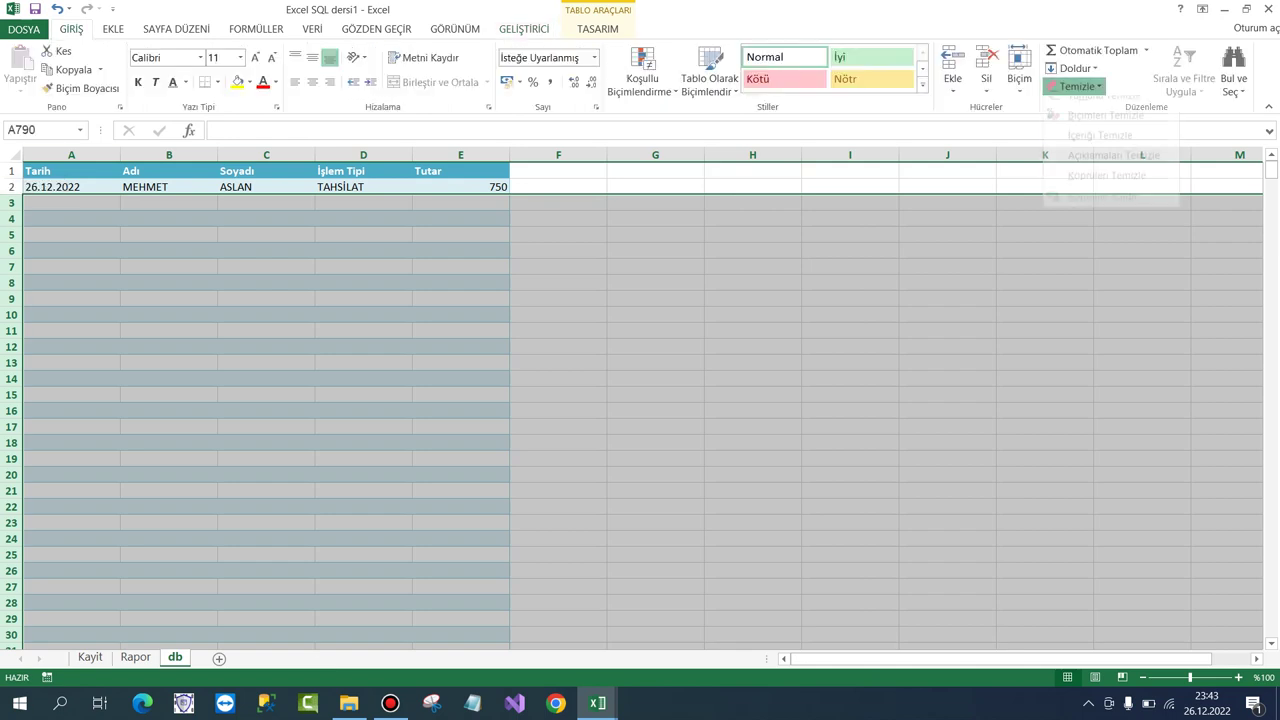
left_click(1105, 127)
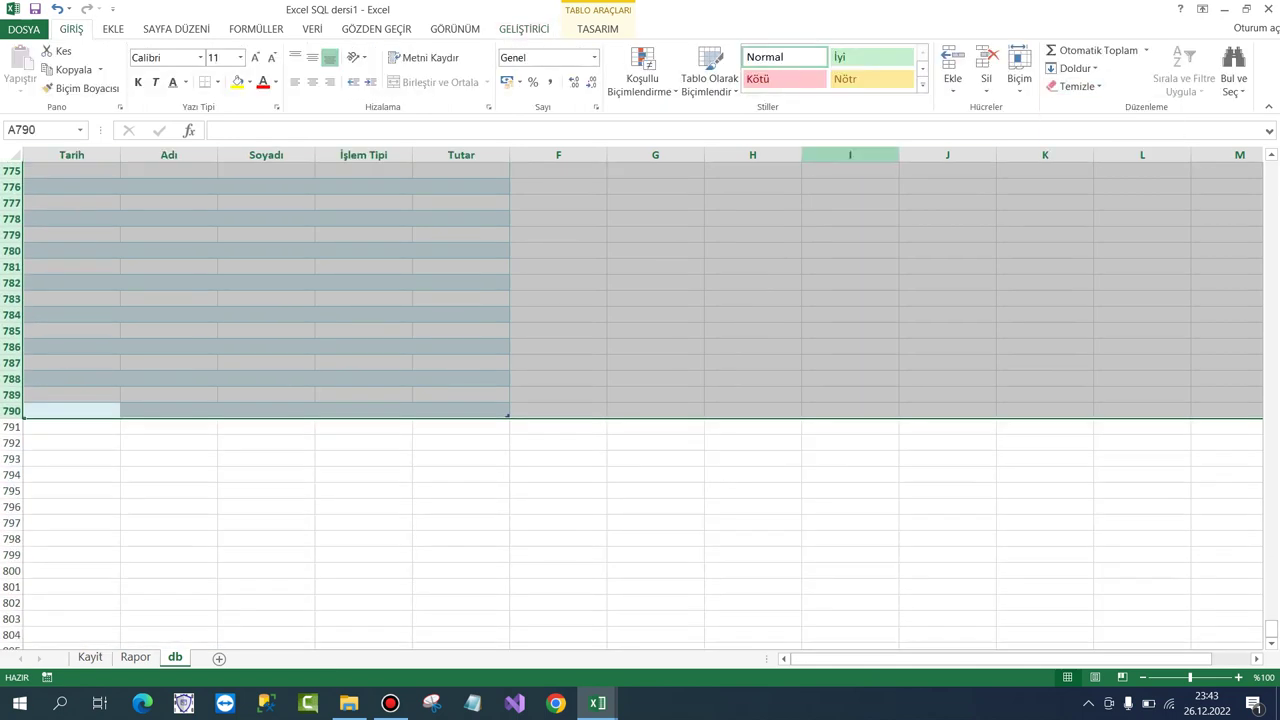
left_click(363, 266)
Apply a new Format as Table style to the range.
left_click_drag(460, 410, 30, 170)
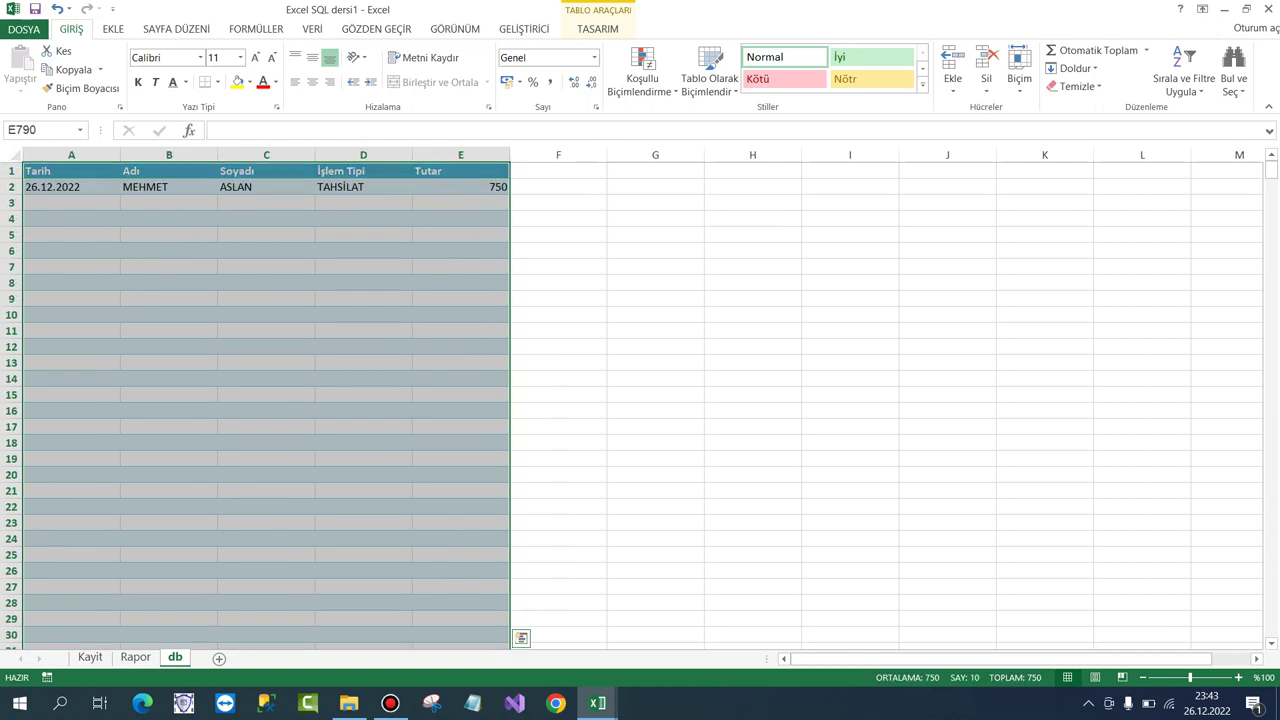
left_click(709, 78)
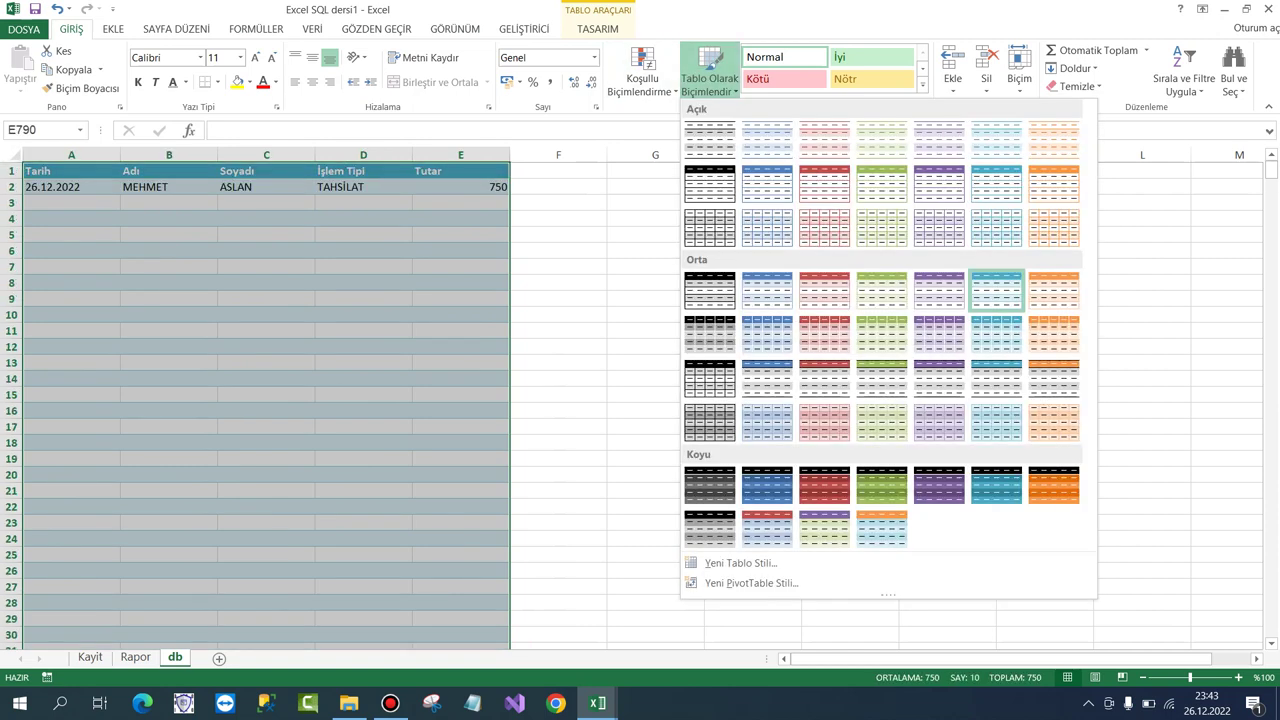
left_click(767, 184)
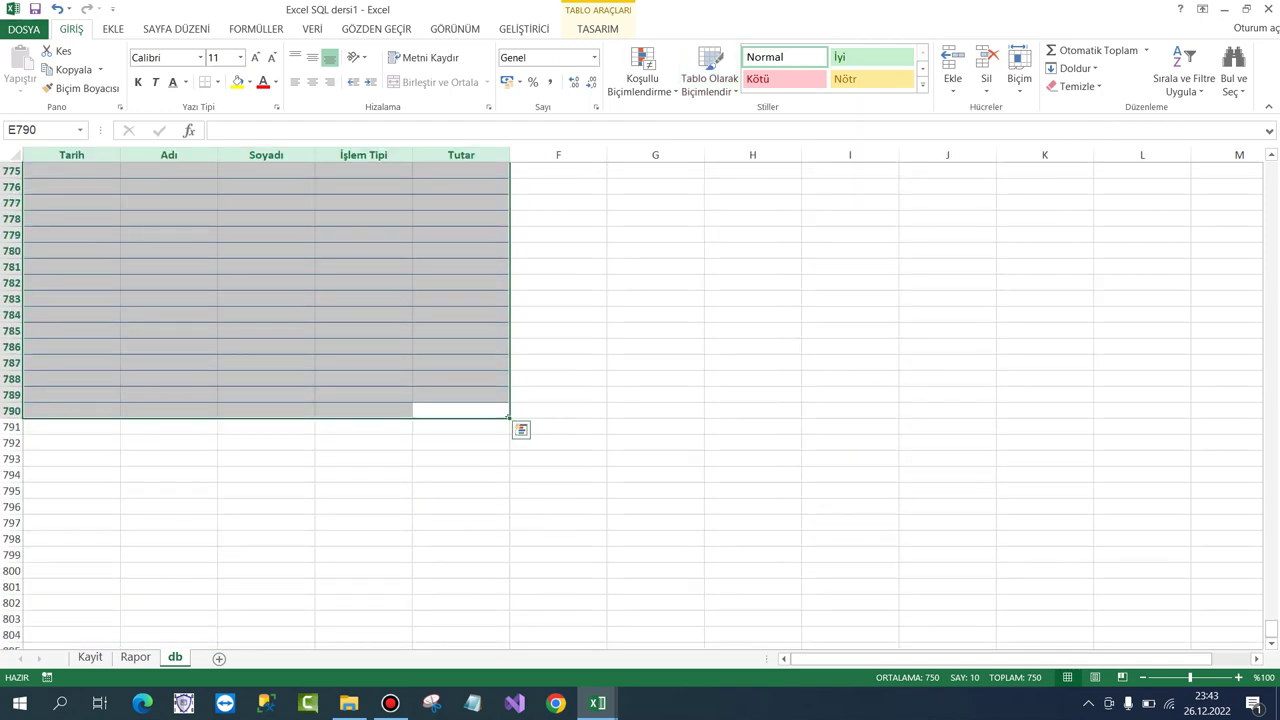
left_click_drag(1271, 628, 1271, 170)
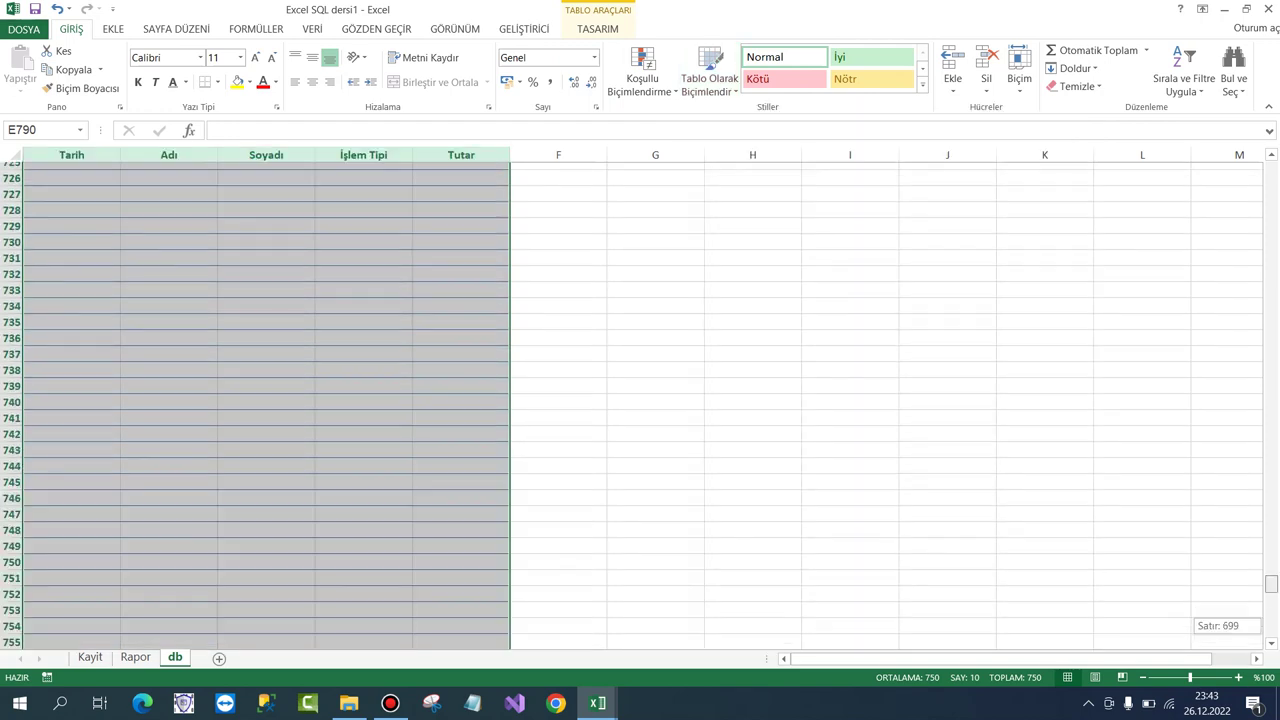
On the Kayit form, enter ASDF, ASDF, TAHSİLAT and amount 600.
left_click(71, 202)
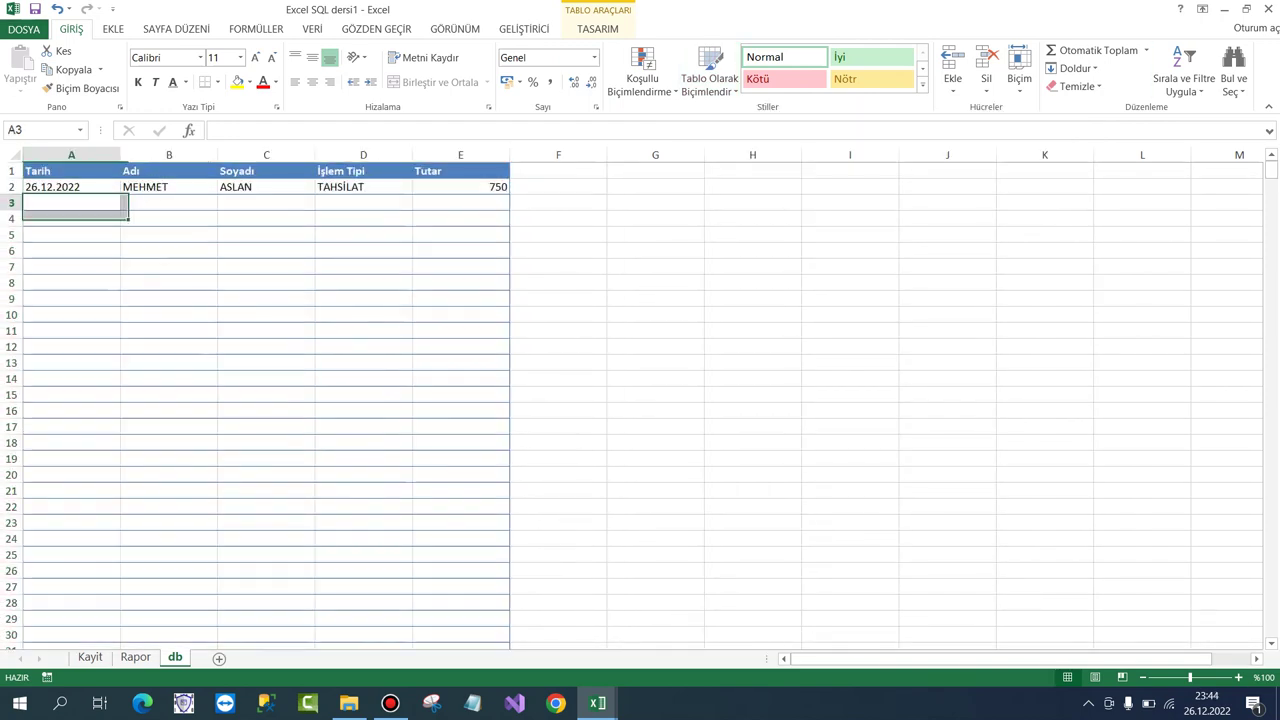
key("ctrl+Page_Up")
key("ctrl+Page_Up")
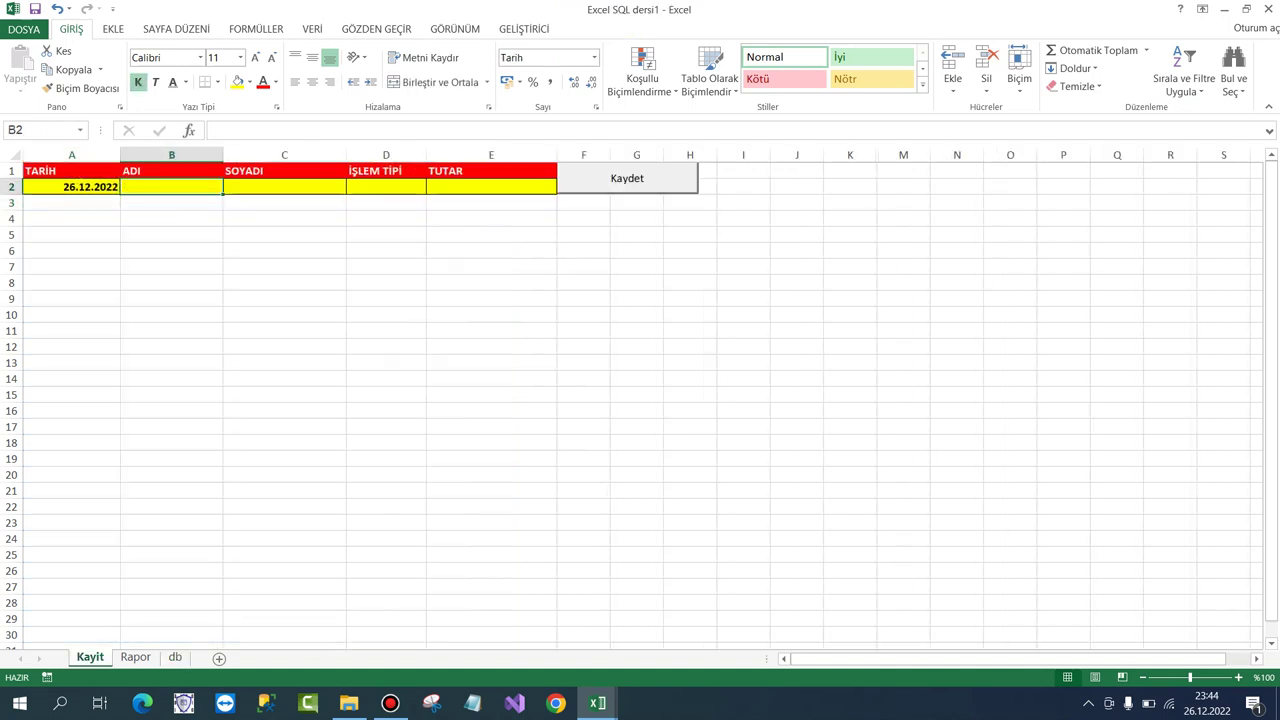
type("ASDF")
key("Tab")
type("AS")
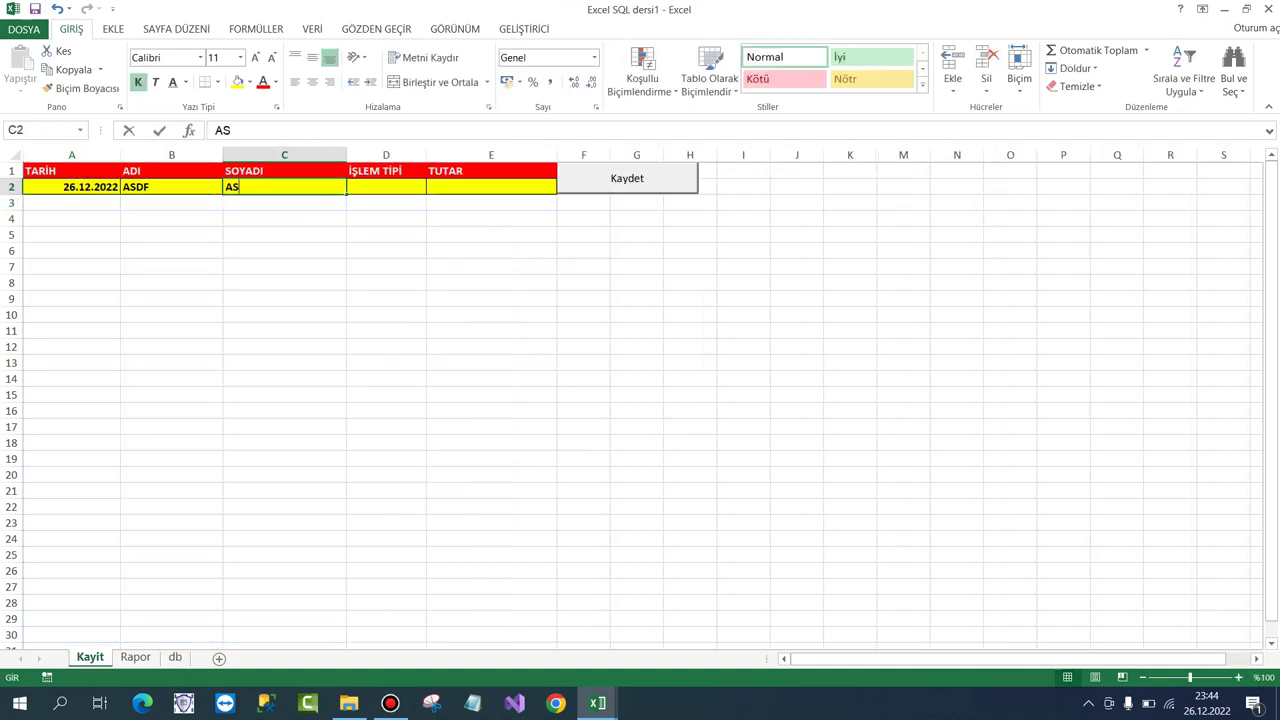
type("DF")
key("Tab")
type("TAHS")
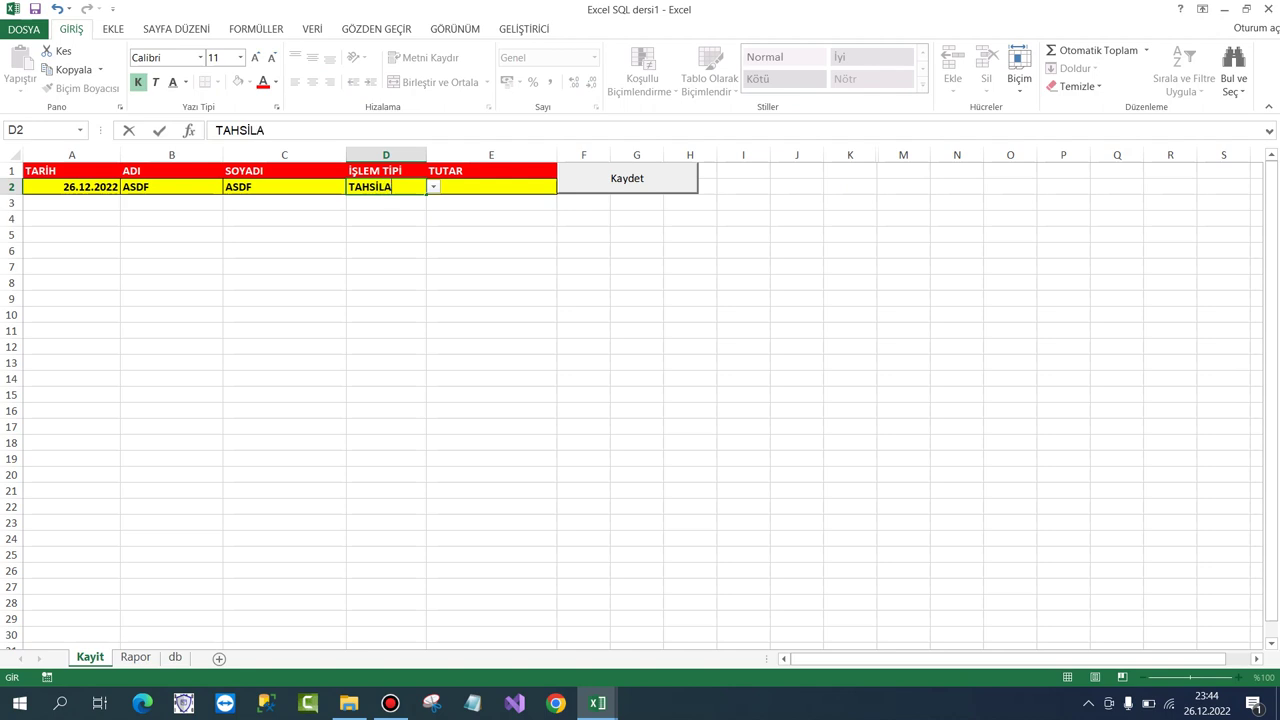
key("Tab")
type("6")
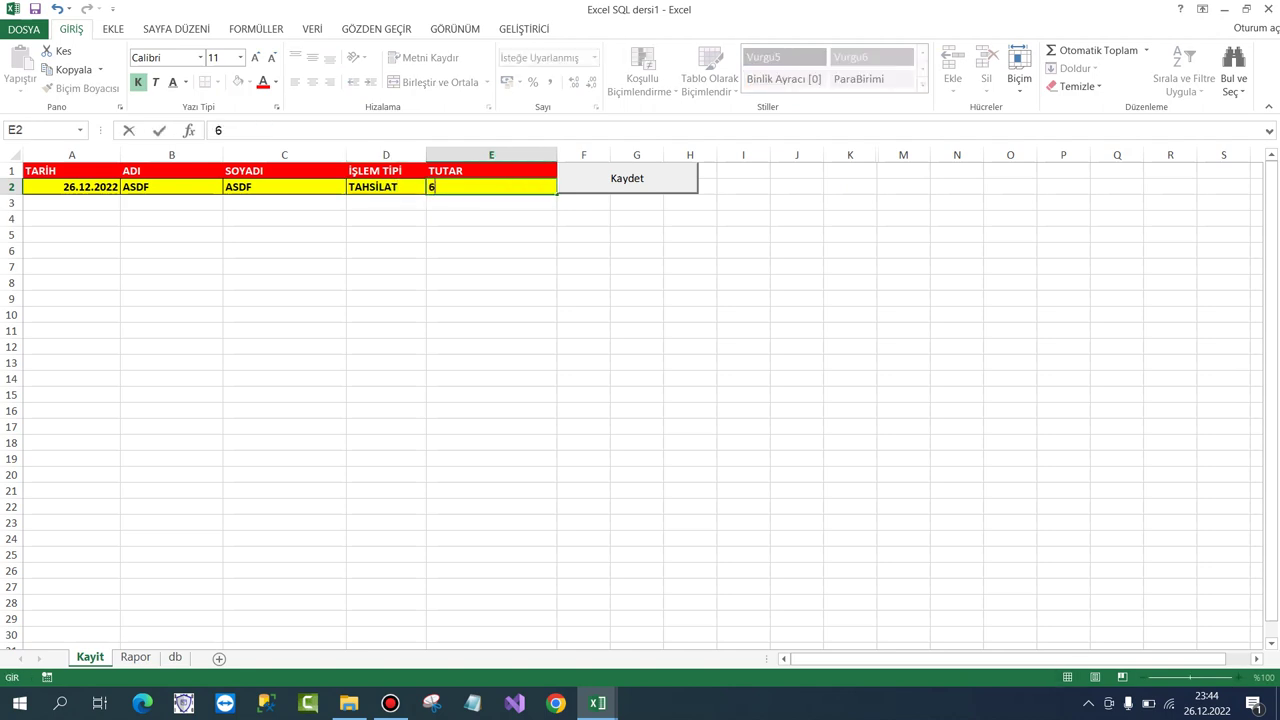
Save the entry with Kaydet, dismiss the confirmation, and view the db sheet.
left_click(386, 234)
left_click(627, 178)
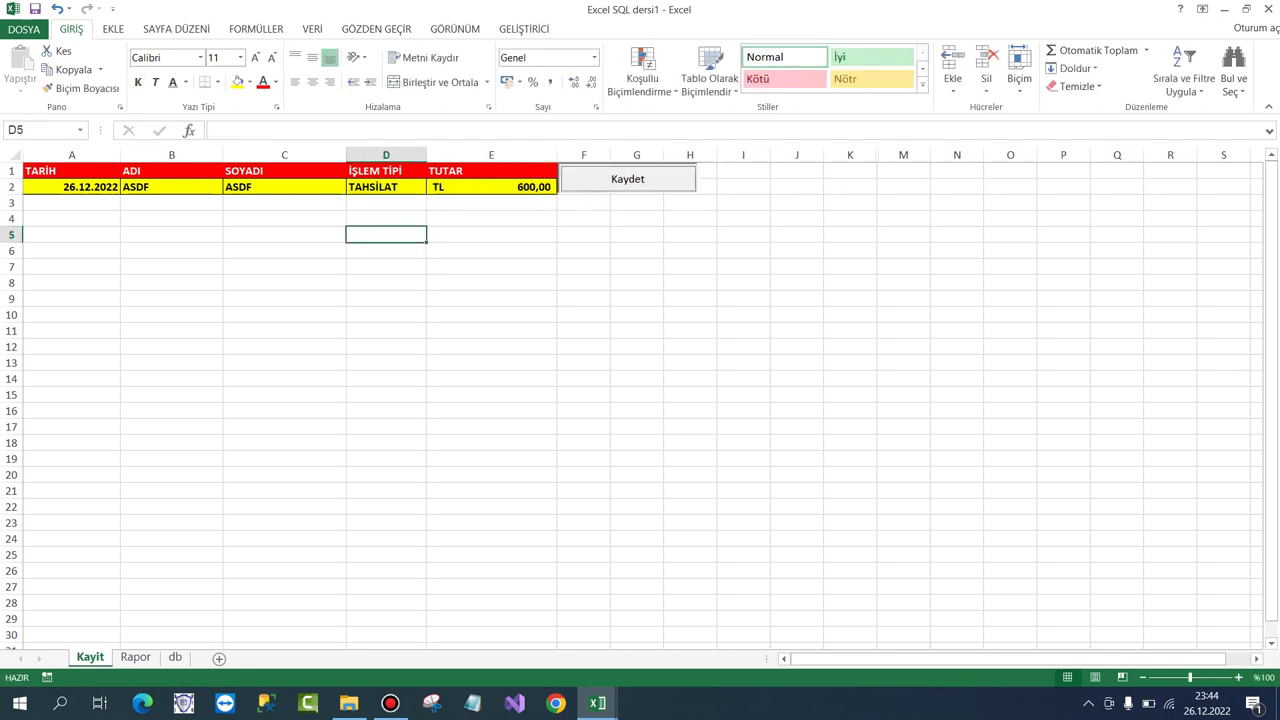
key("Return")
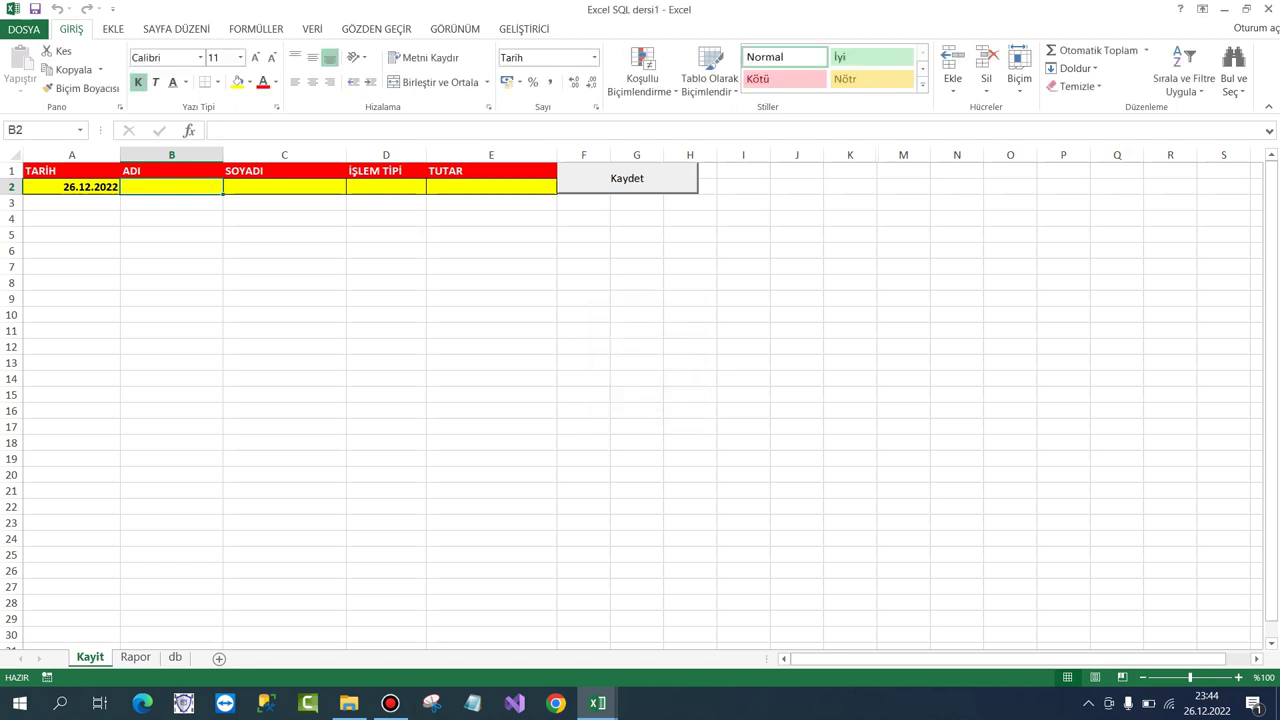
key("ctrl+Page_Down")
key("ctrl+Page_Down")
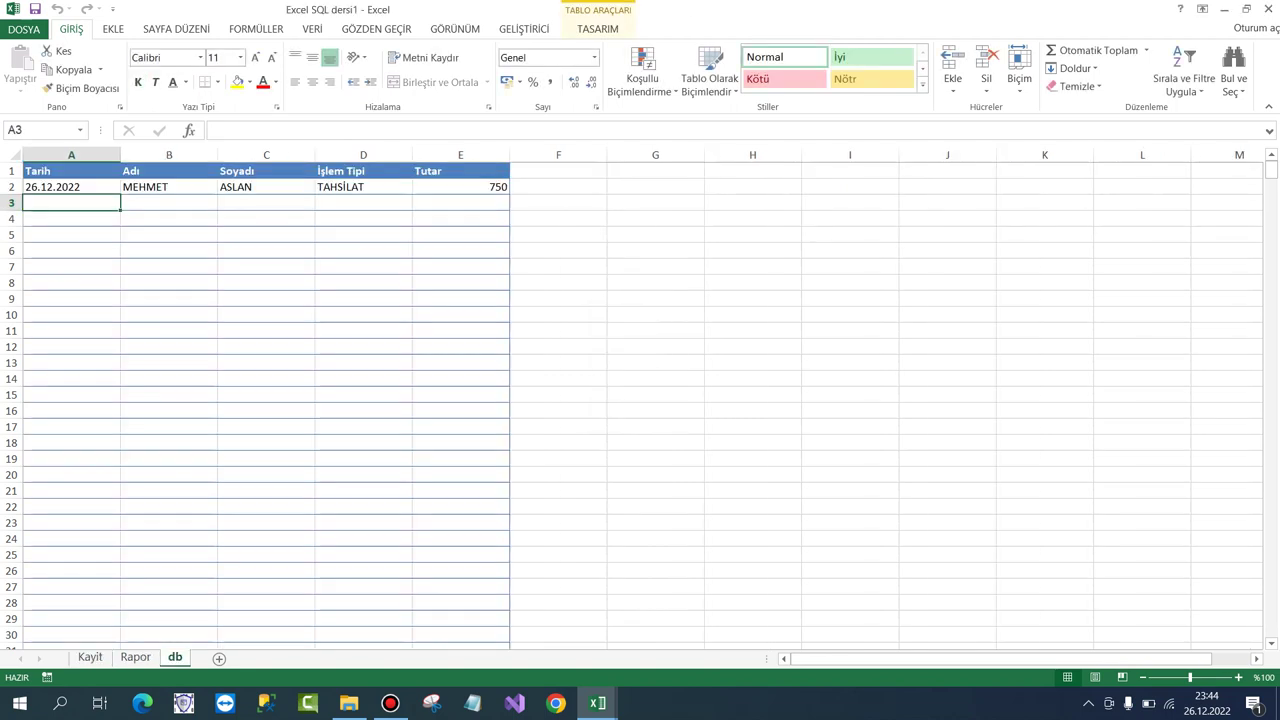
Clear the values in row 790 of the db table.
left_click_drag(1271, 168, 1271, 627)
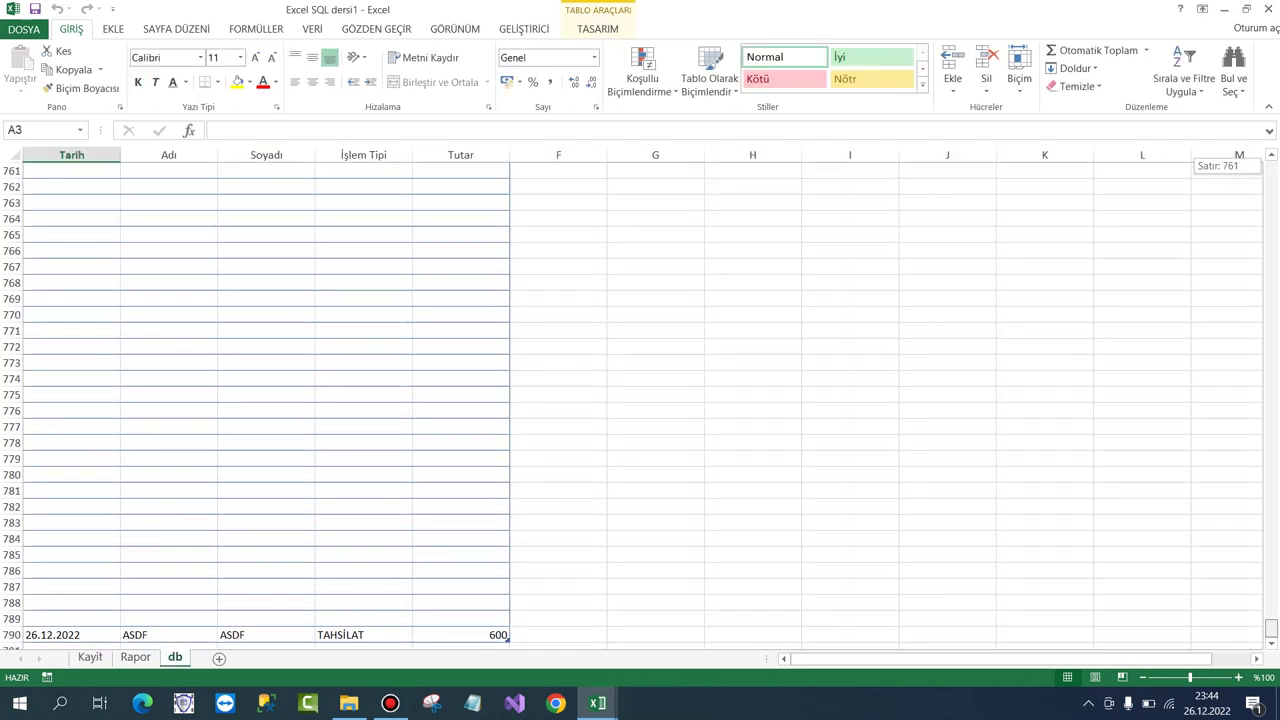
left_click_drag(50, 635, 490, 635)
scroll(490, 635, "down", 1)
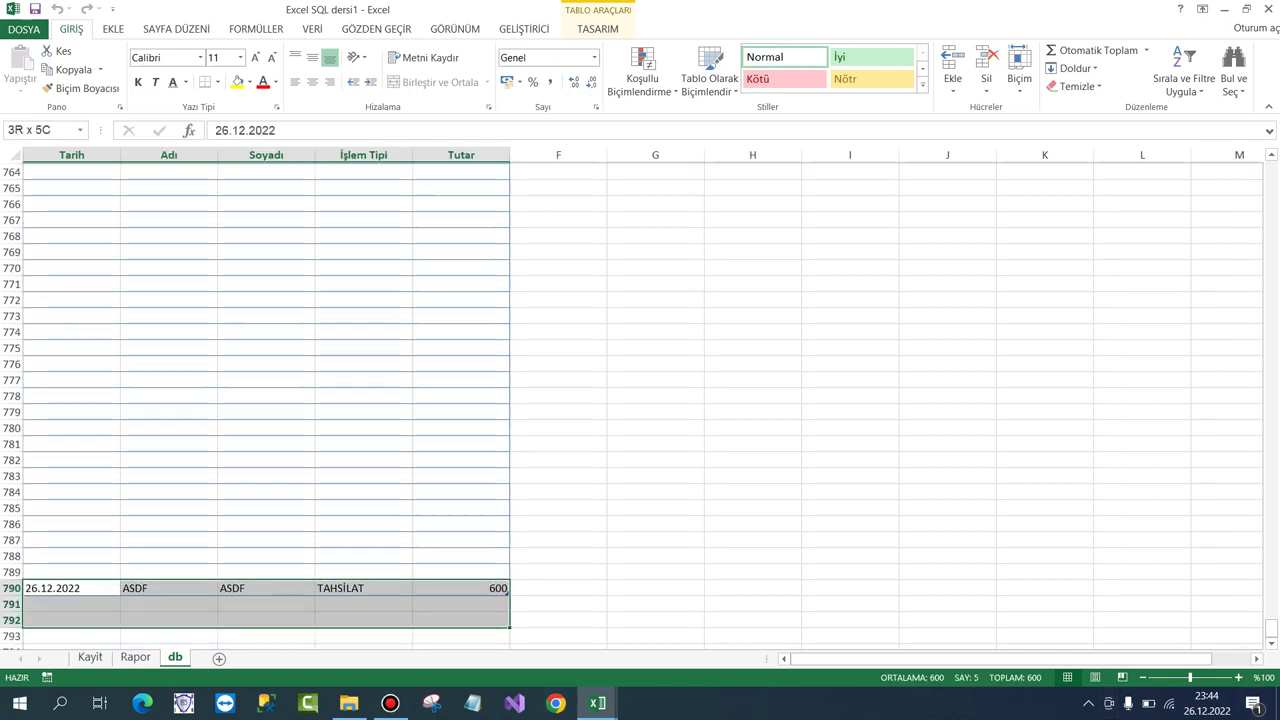
key("Delete")
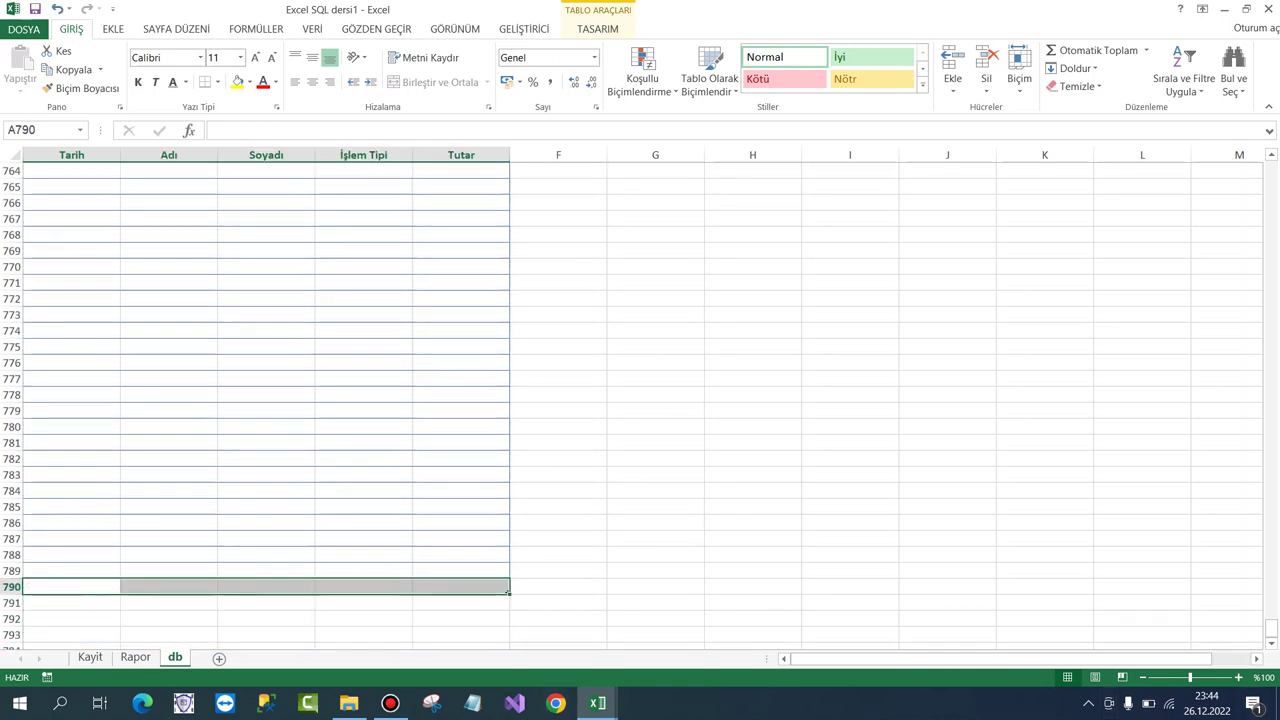
Delete rows 3–790 so only the header and blank row 2 remain.
left_click_drag(12, 587, 12, 162)
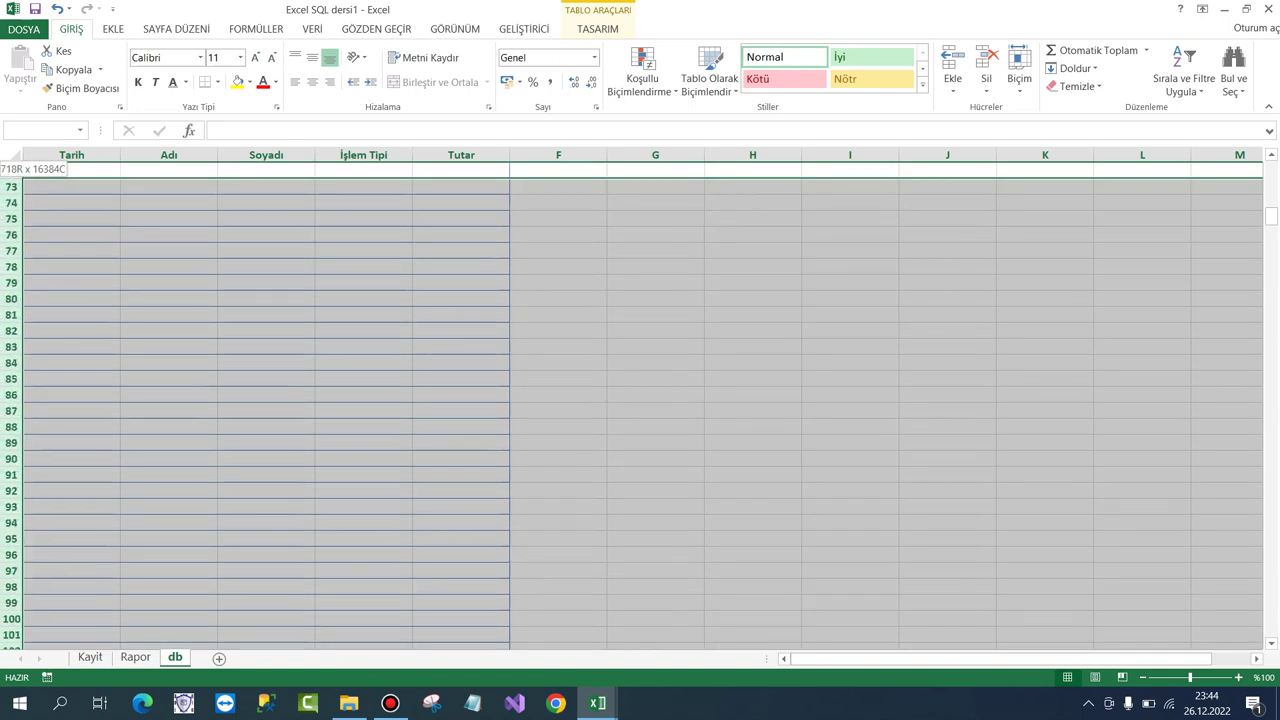
left_click_drag(12, 162, 12, 202)
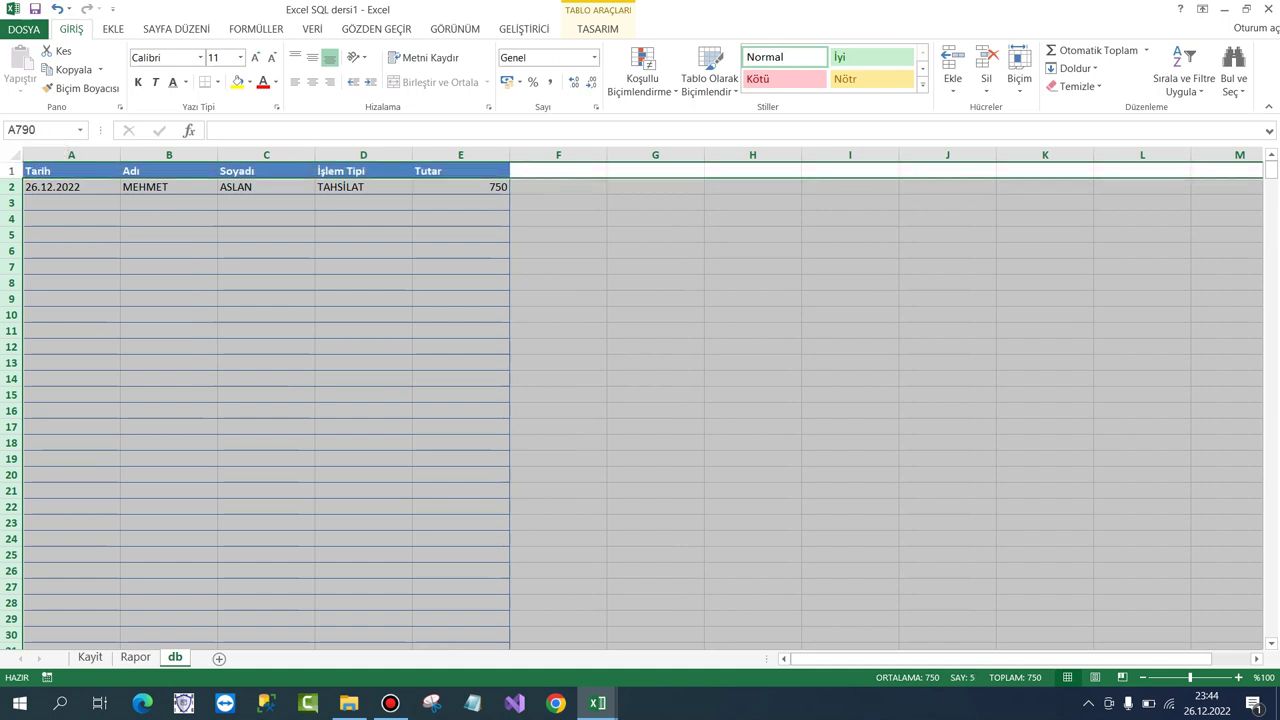
right_click(16, 188)
left_click(40, 323)
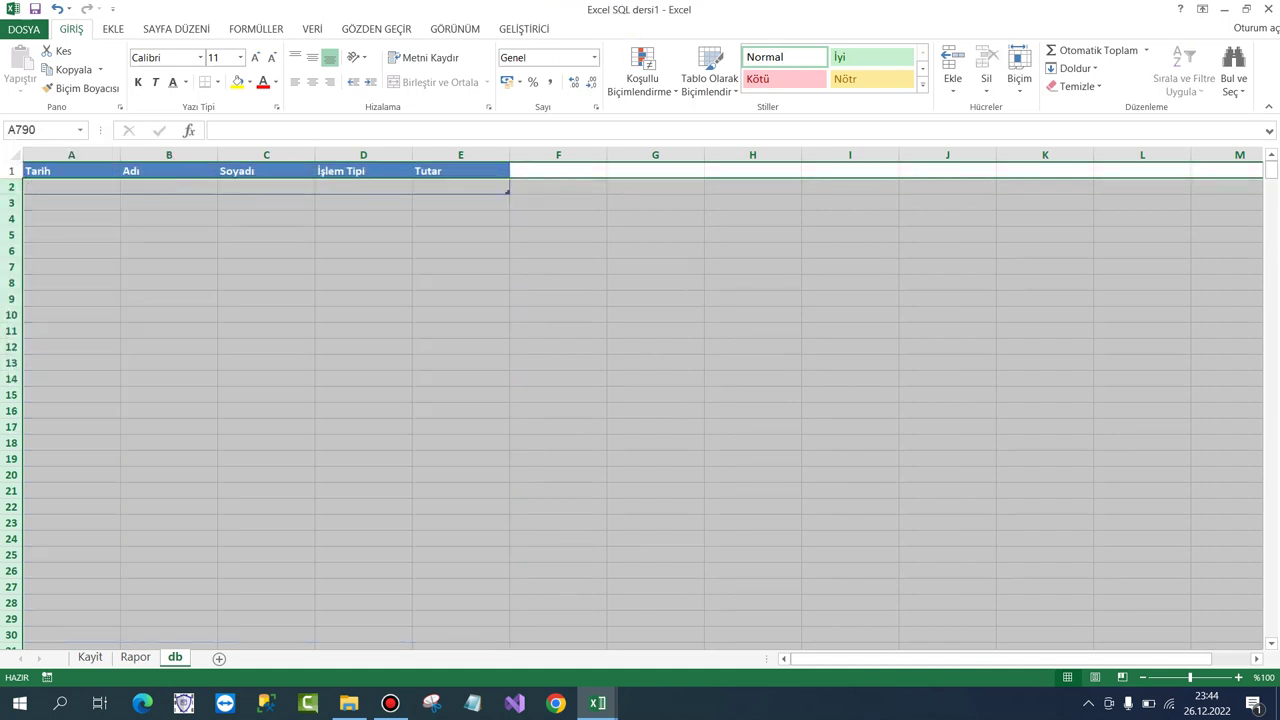
left_click(168, 218)
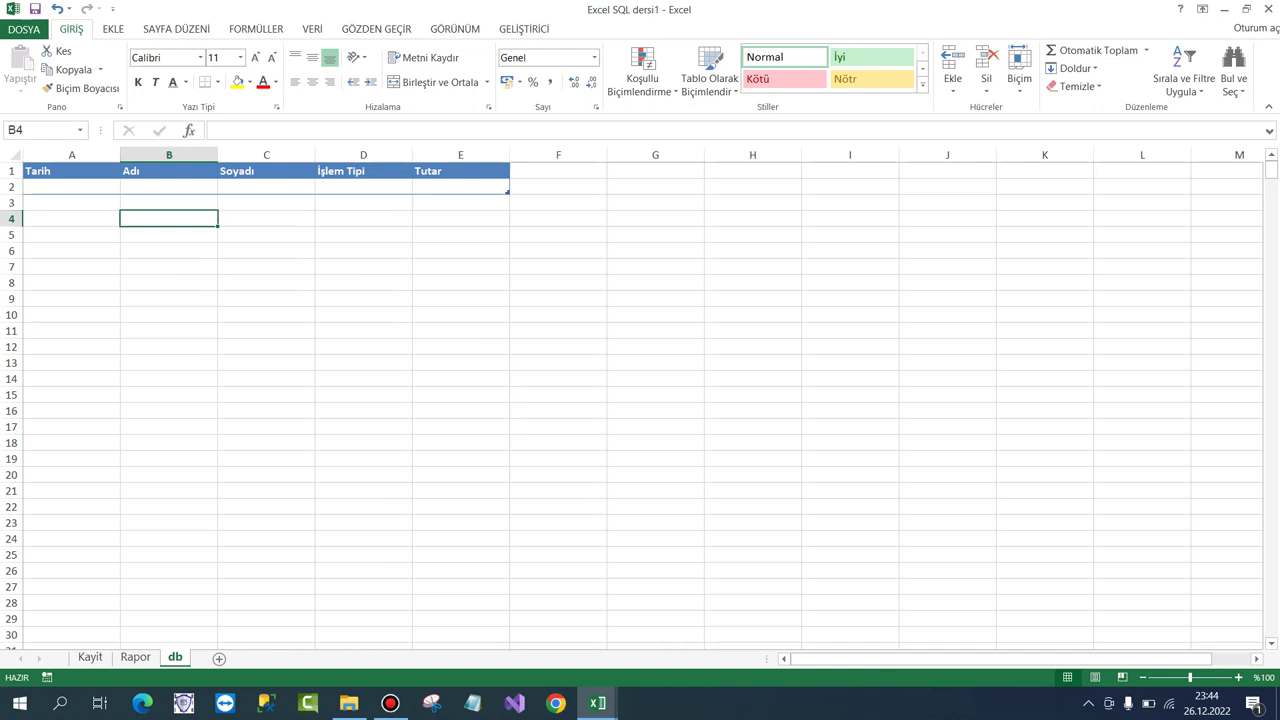
left_click(71, 187)
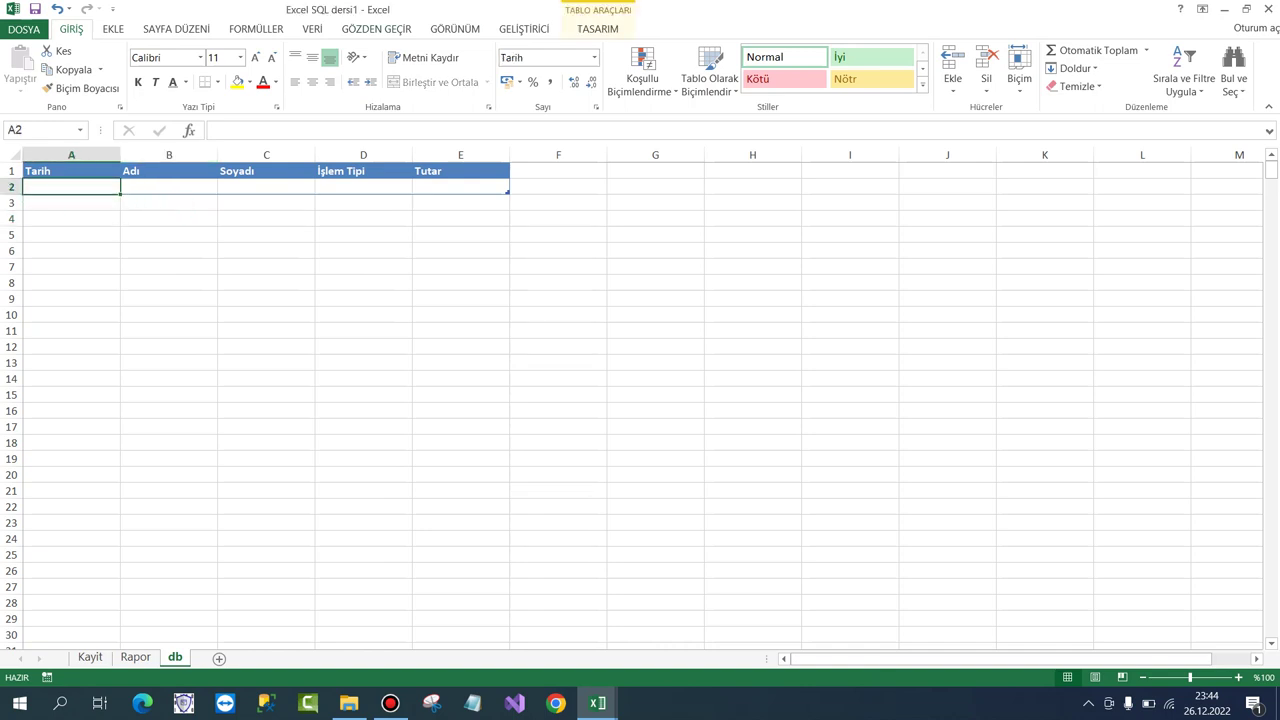
Save a SDFASD ASDF TAHSİLAT entry of 555 and check it on the db sheet.
key("ctrl+Page_Up")
key("ctrl+Page_Up")
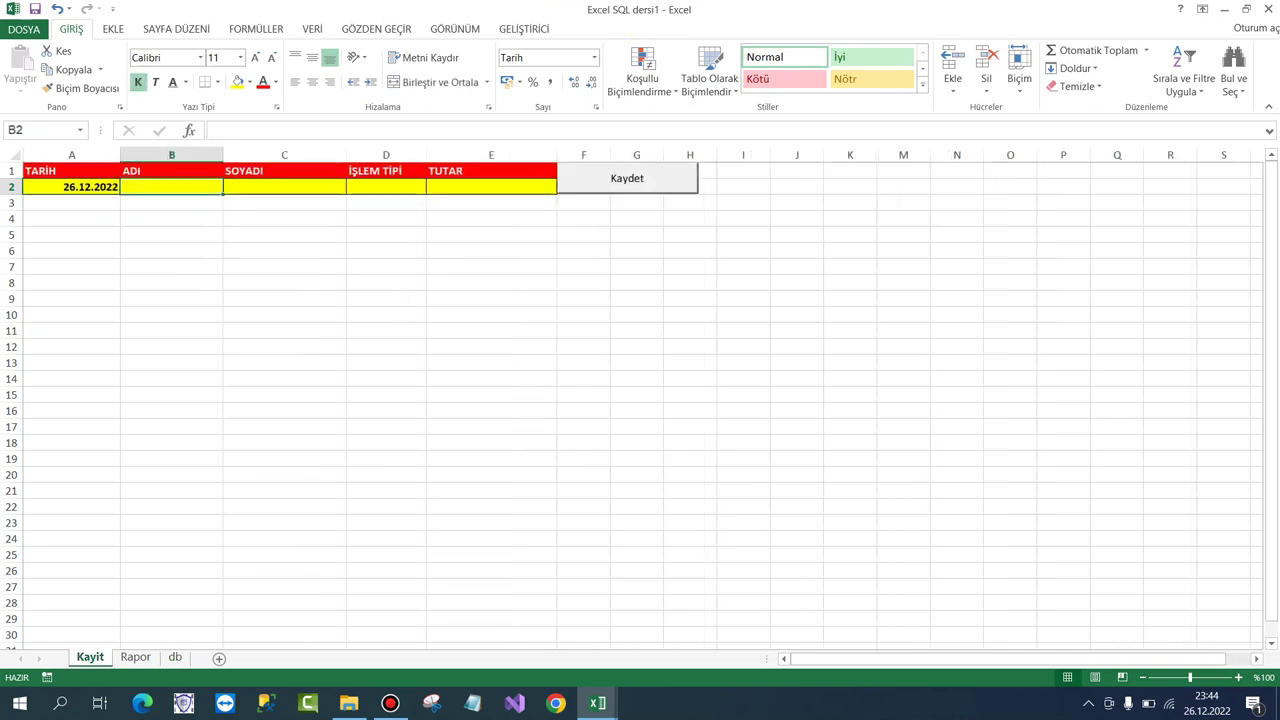
type("SDFASD")
key("Tab")
type("ASD")
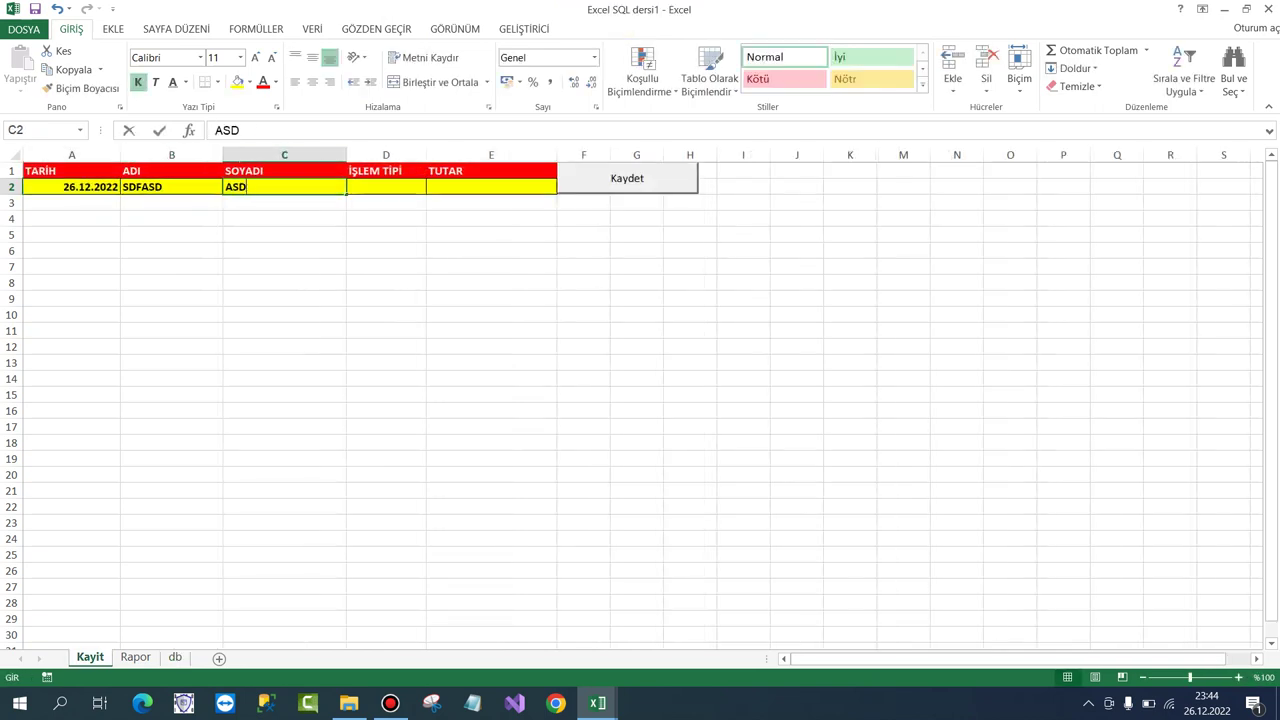
type("F")
key("Tab")
key("alt+Down")
key("Down")
key("Return")
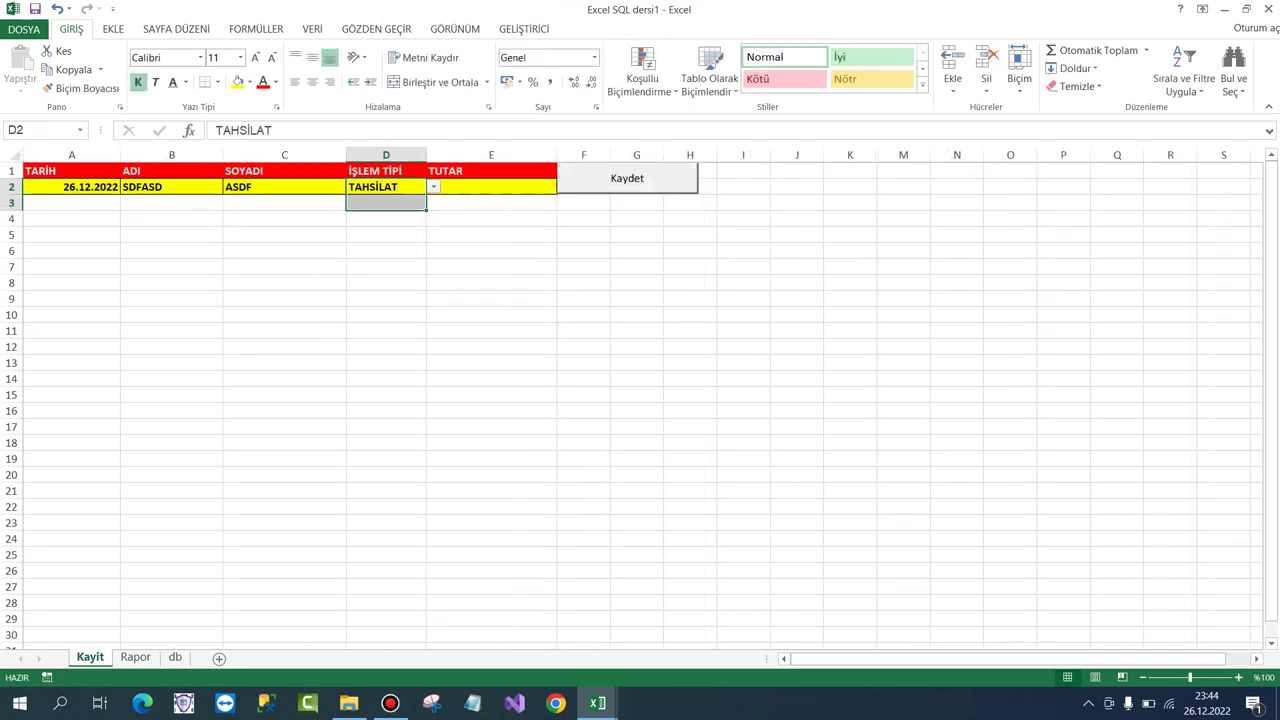
key("Tab")
type("555")
key("Return")
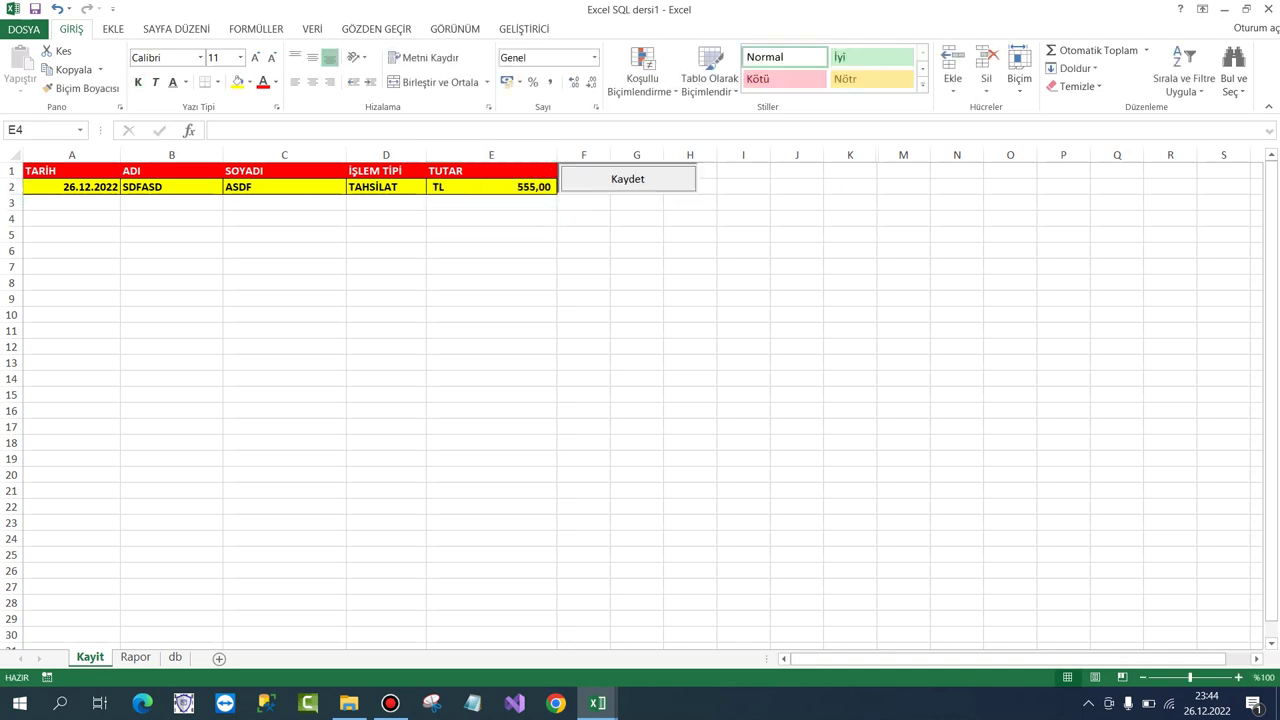
key("Return")
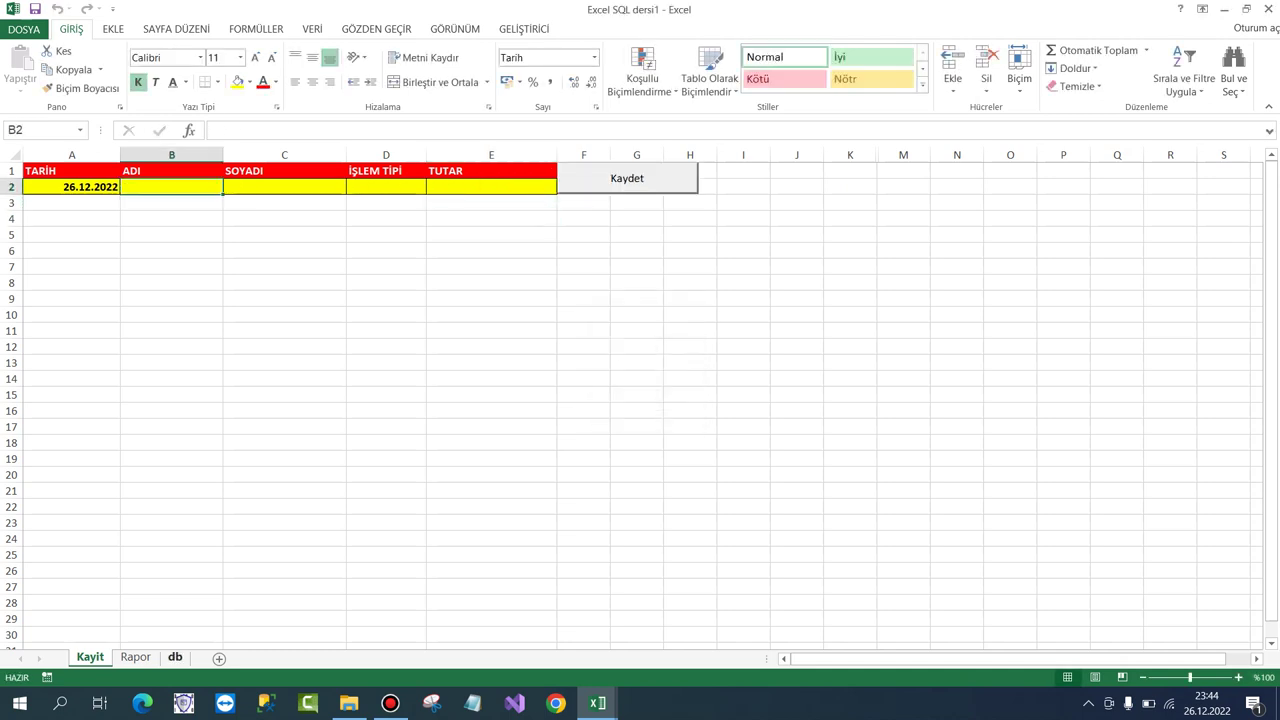
key("ctrl+Page_Down")
key("ctrl+Page_Down")
Save a second entry: JYKK GHJK, ÖDEME, amount 444.
key("ctrl+Page_Up")
key("ctrl+Page_Up")
type("JYKK")
key("Tab")
type("GHJK")
key("Tab")
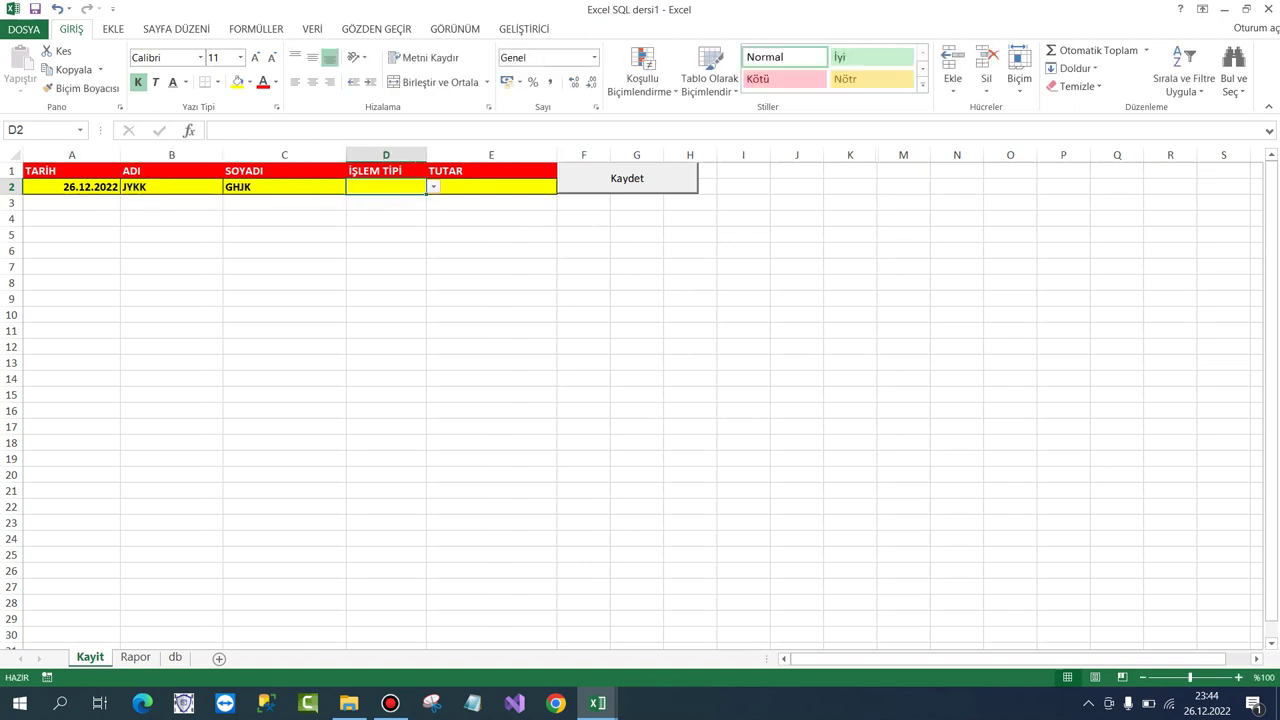
key("alt+Down")
key("Escape")
key("alt+Down")
key("Down")
key("Down")
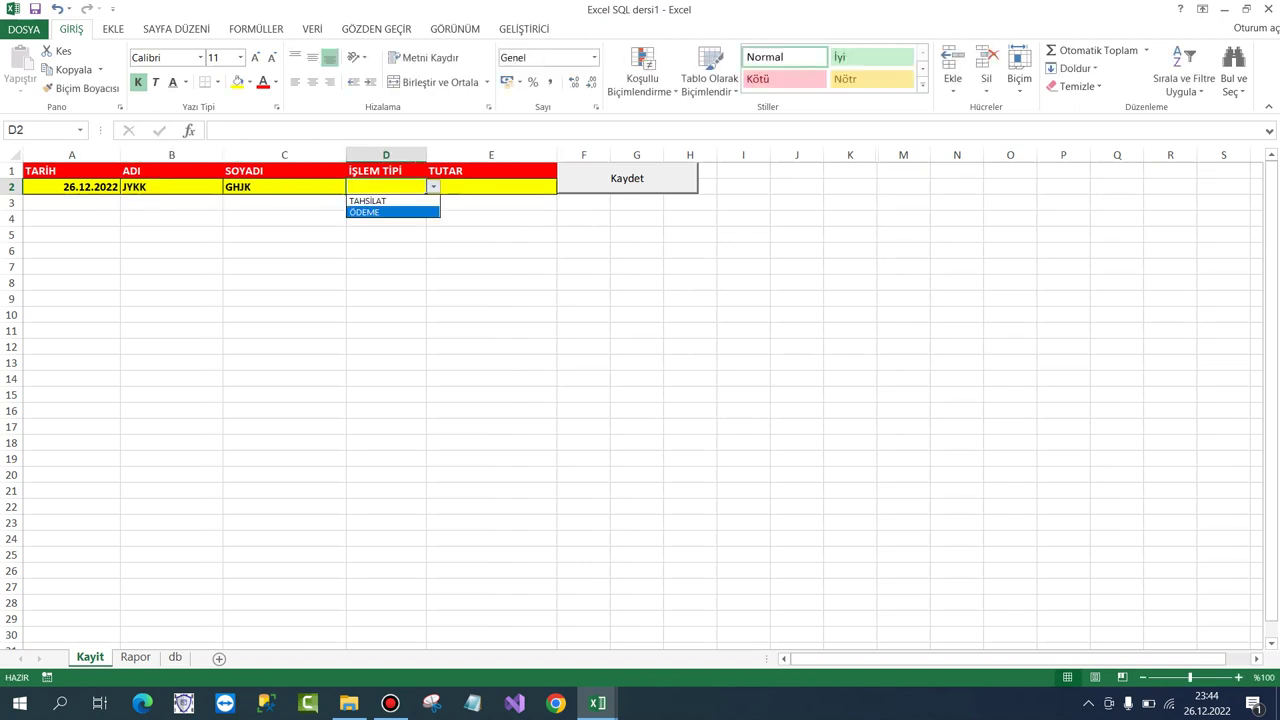
key("Return")
key("Tab")
type("4")
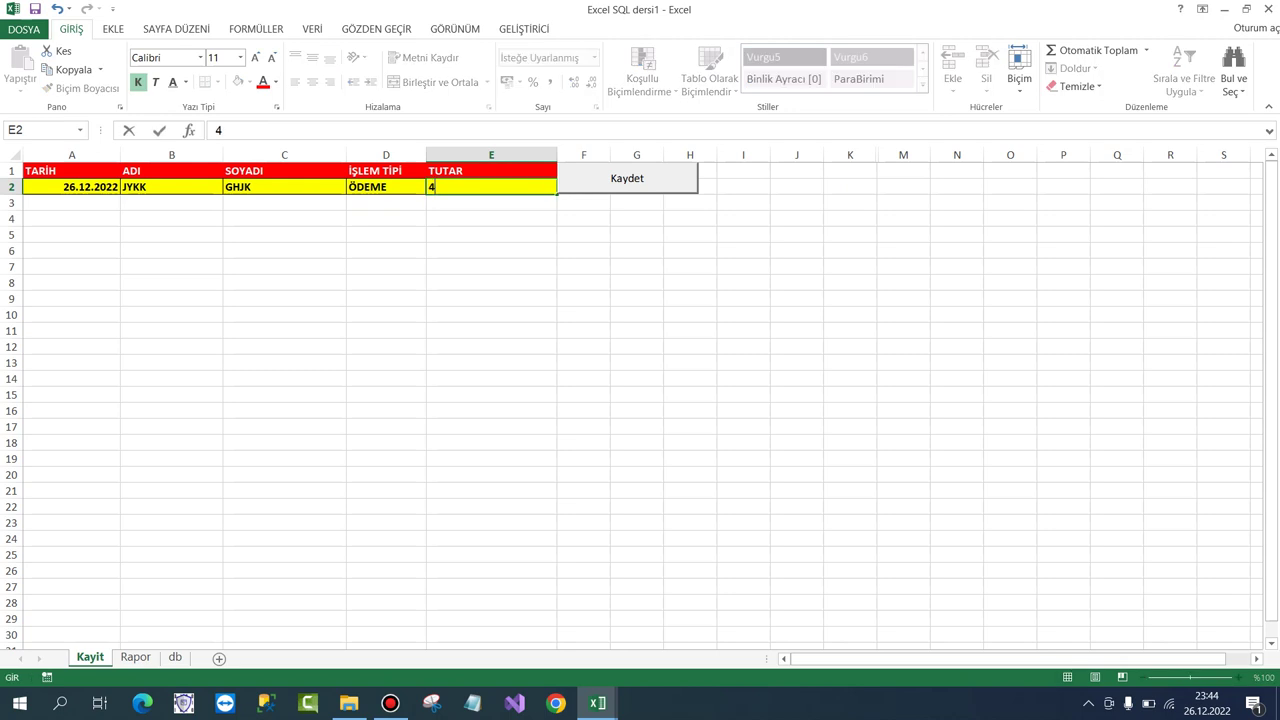
key("Return")
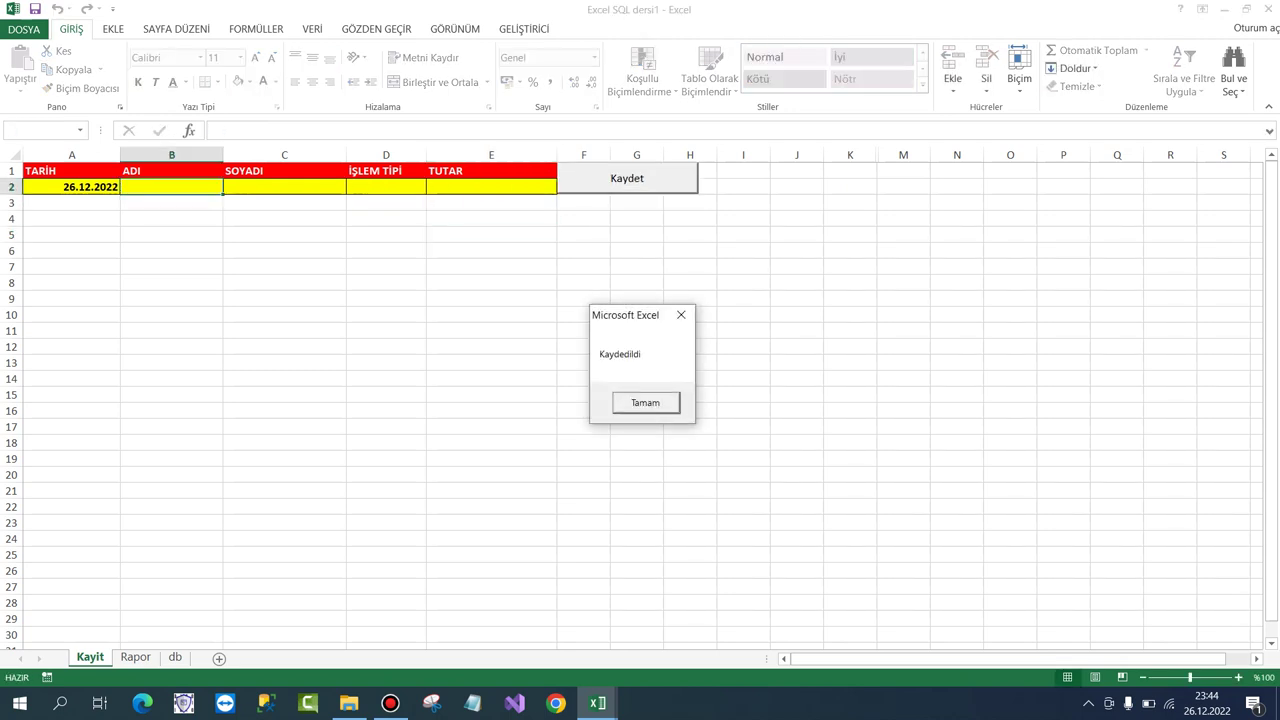
key("Return")
On the db sheet, delete rows 1–4 holding the table.
key("ctrl+Page_Down")
key("ctrl+Page_Down")
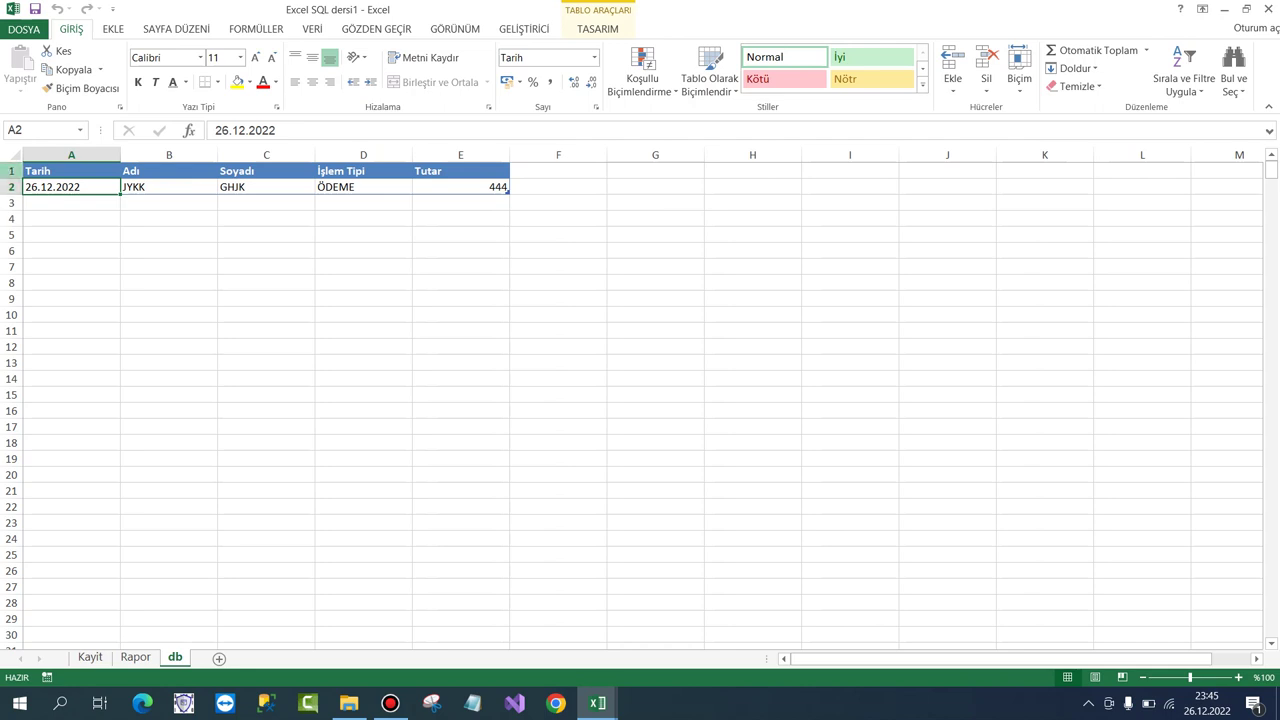
left_click_drag(11, 170, 11, 220)
right_click(11, 222)
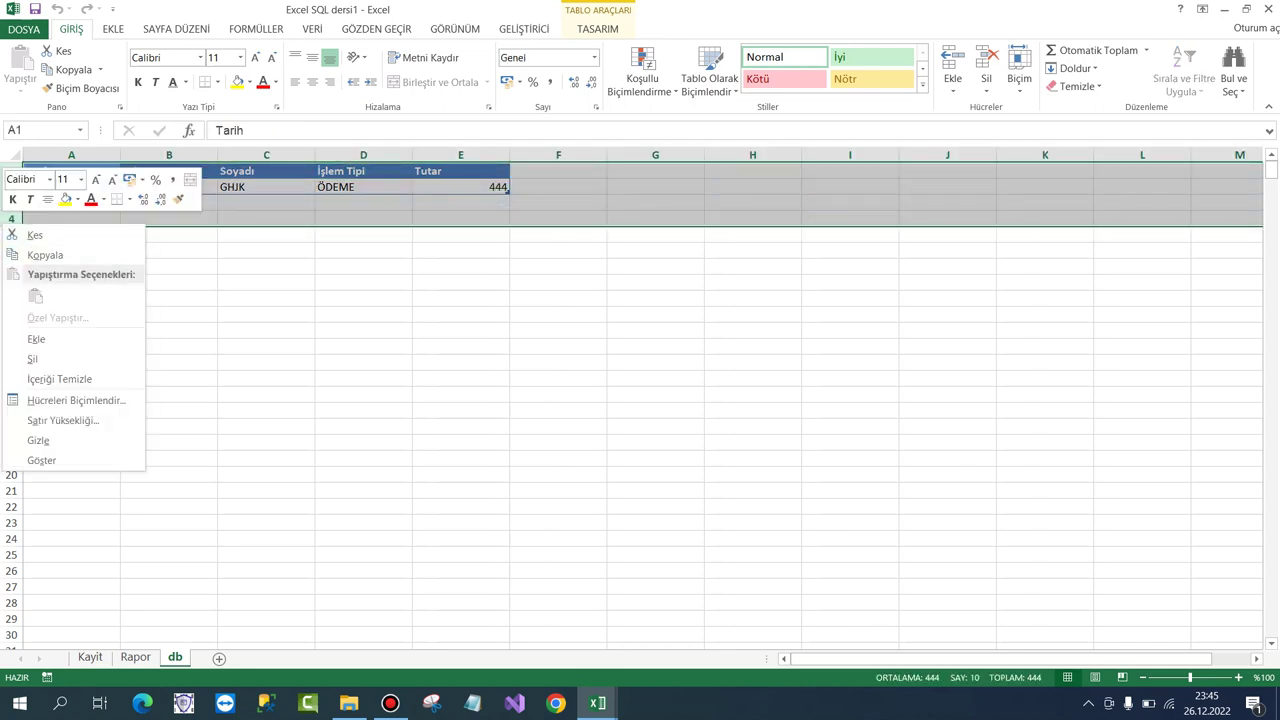
left_click(33, 358)
Finish deleting the old table rows and type headers Tarih, Ad and Soyad in A1:C1.
left_click(169, 250)
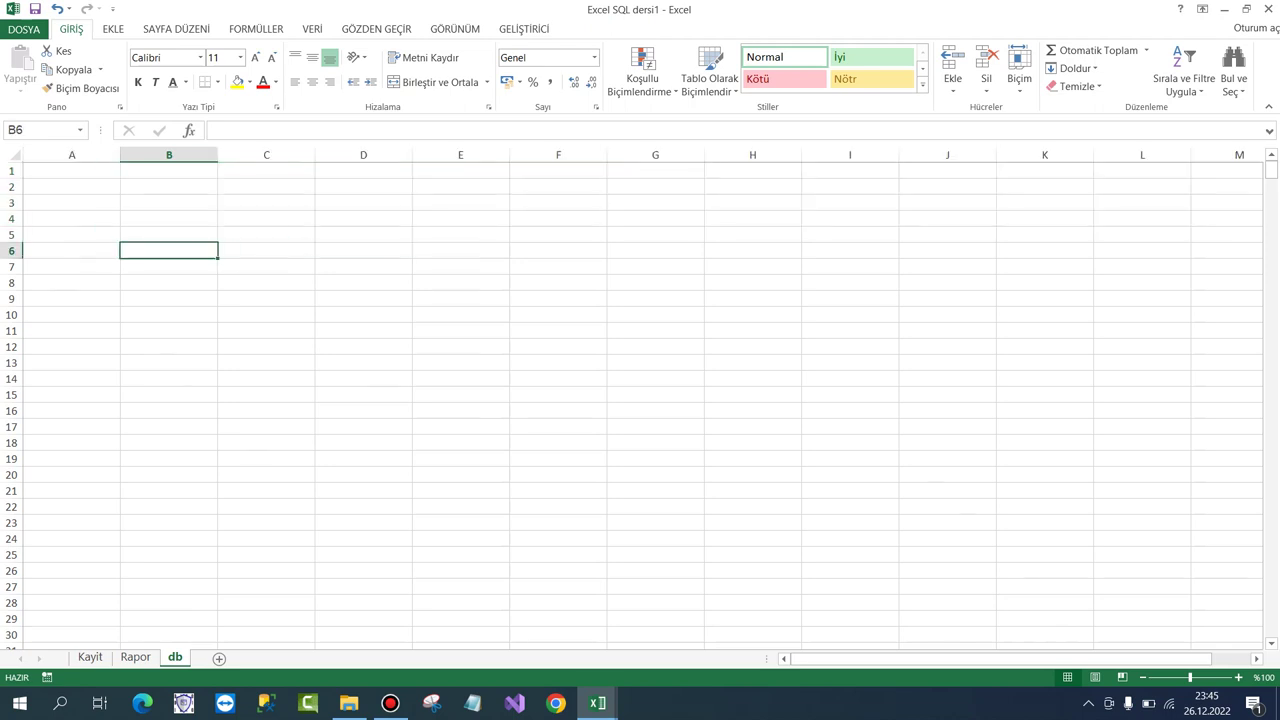
left_click(71, 170)
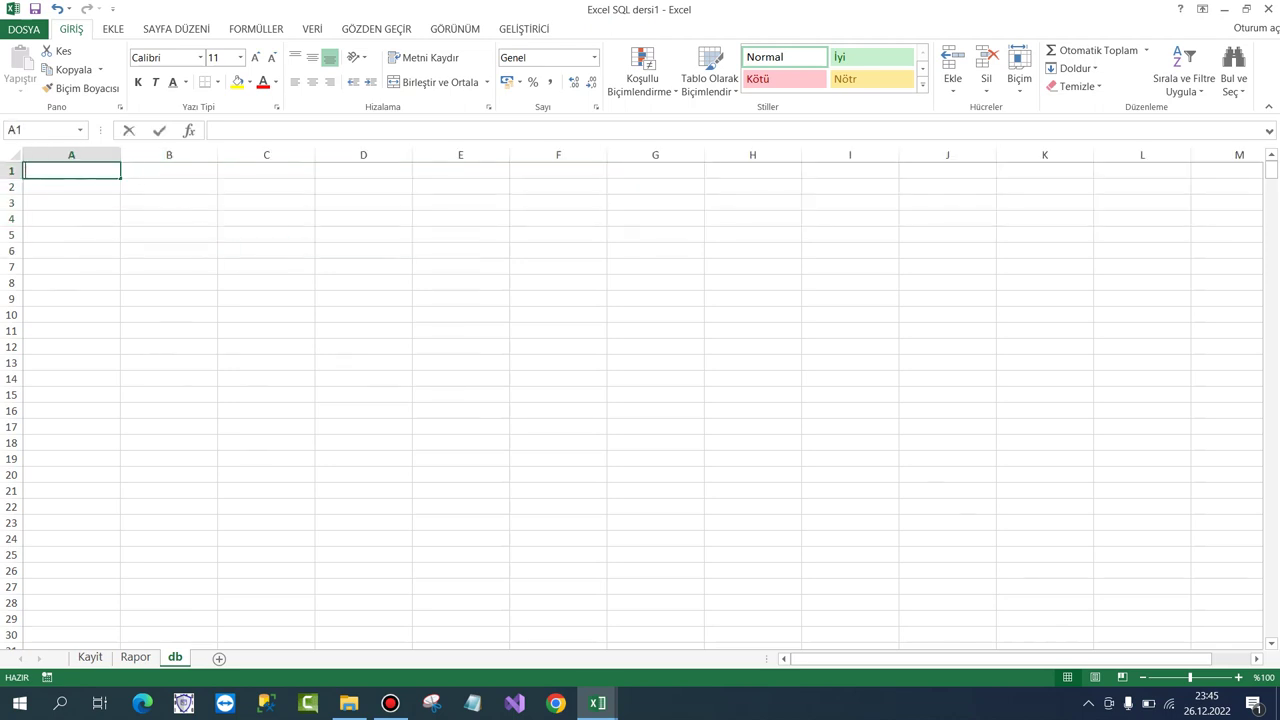
type("Tarih")
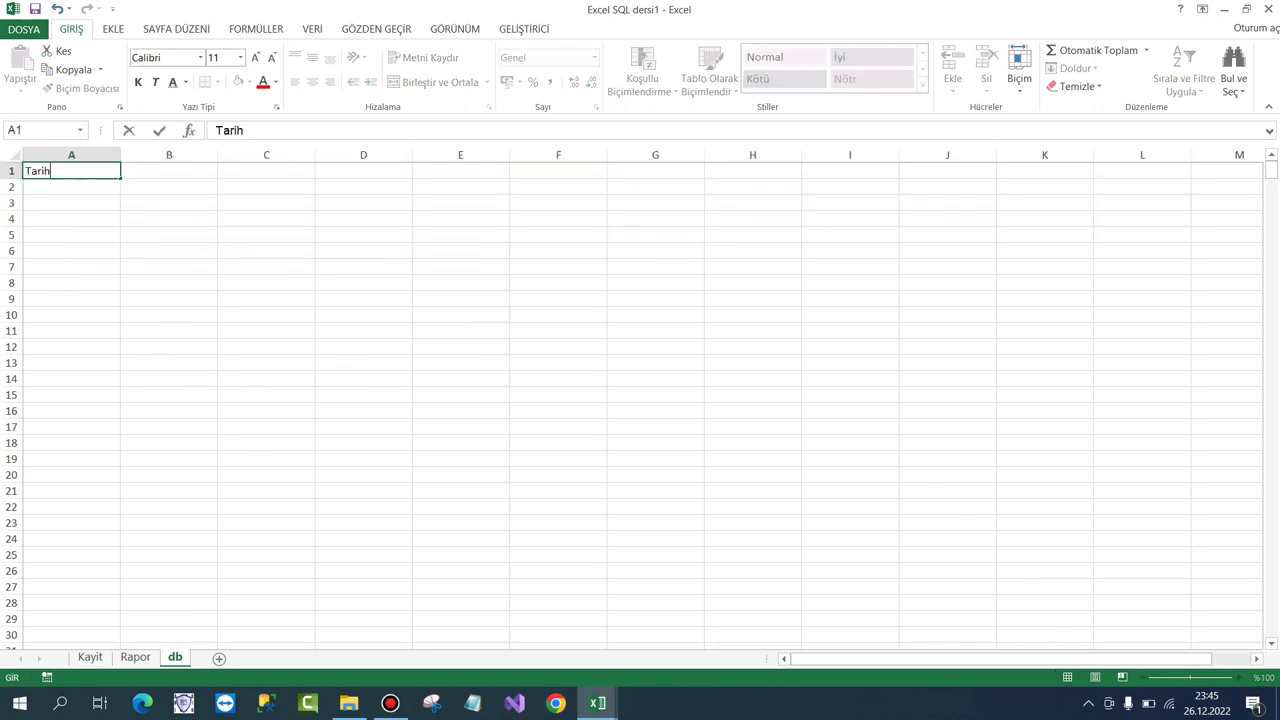
key("Tab")
type("A")
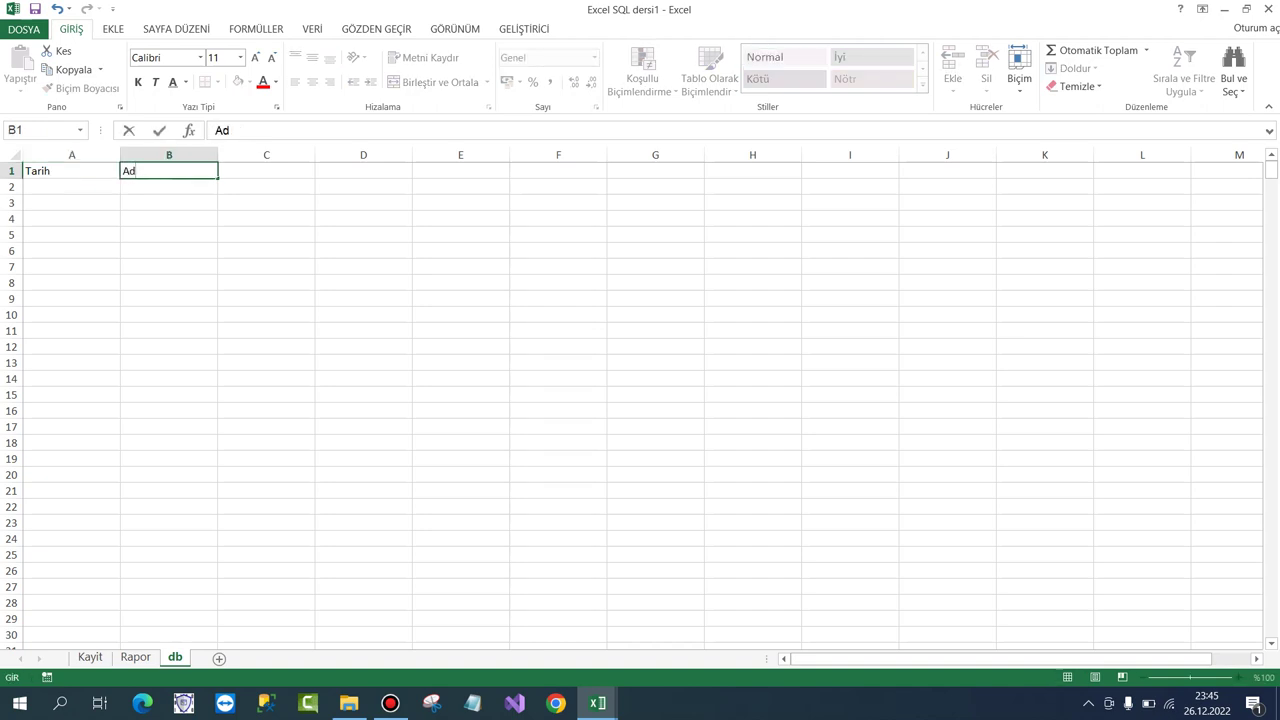
key("Tab")
type("So")
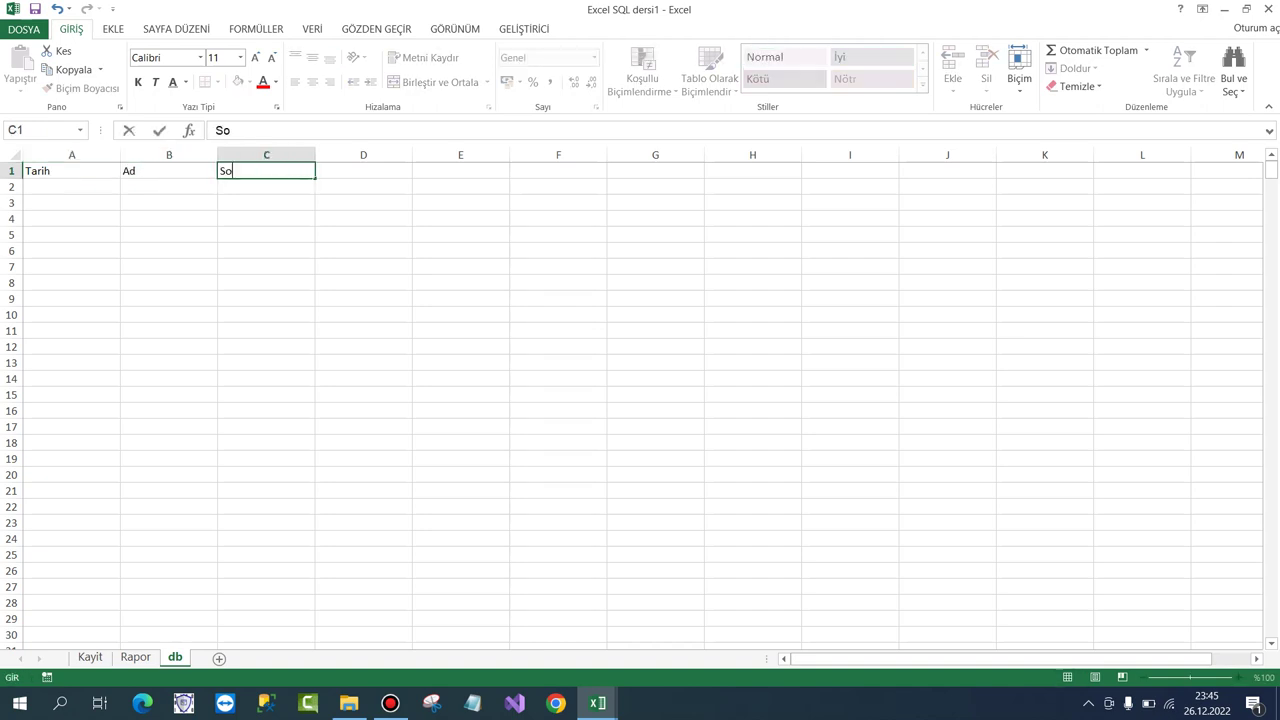
type("yad")
key("Tab")
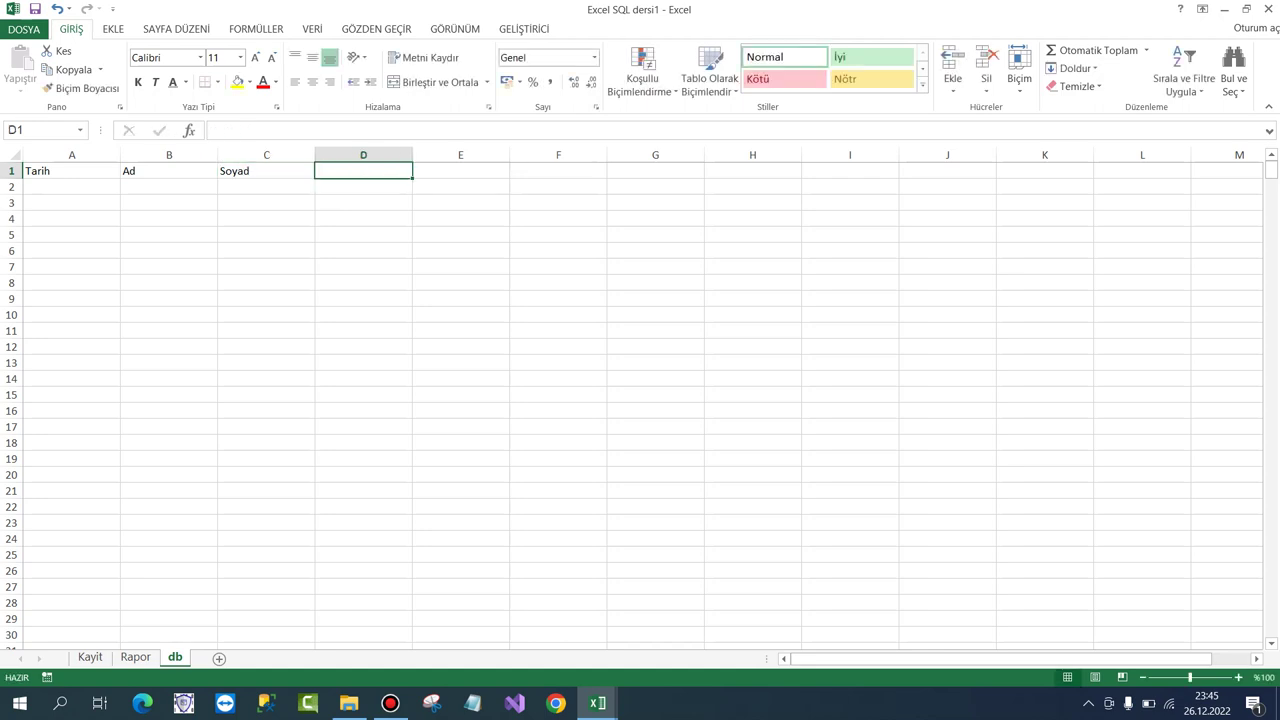
Add headers IslemTipi and Tutar in D1:E1, then select A1:E788.
type("IslemTipi")
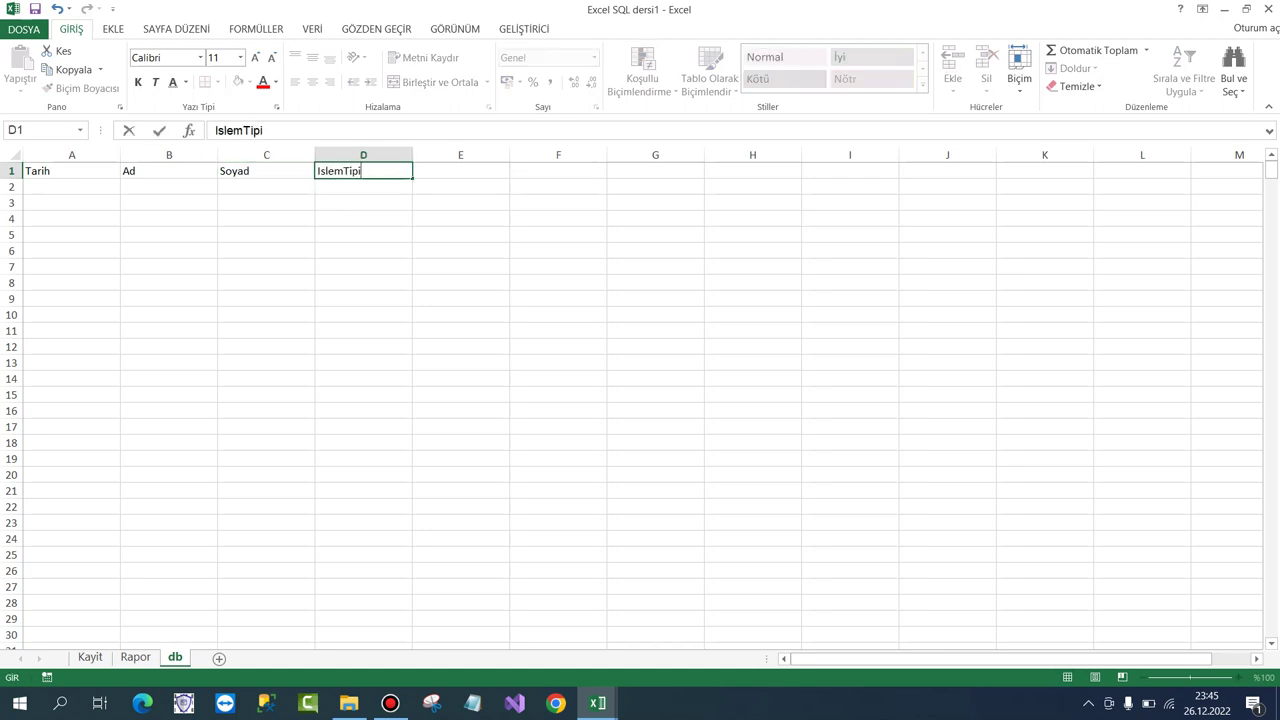
key("Tab")
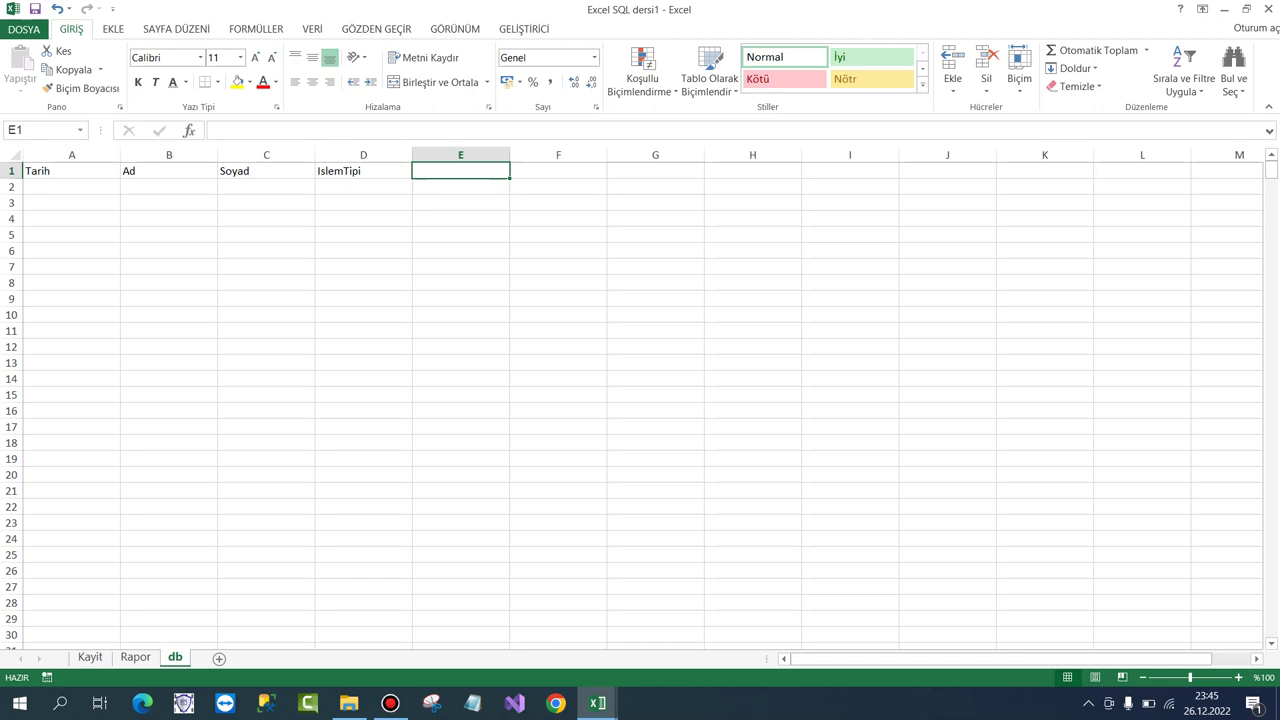
type("Tutar")
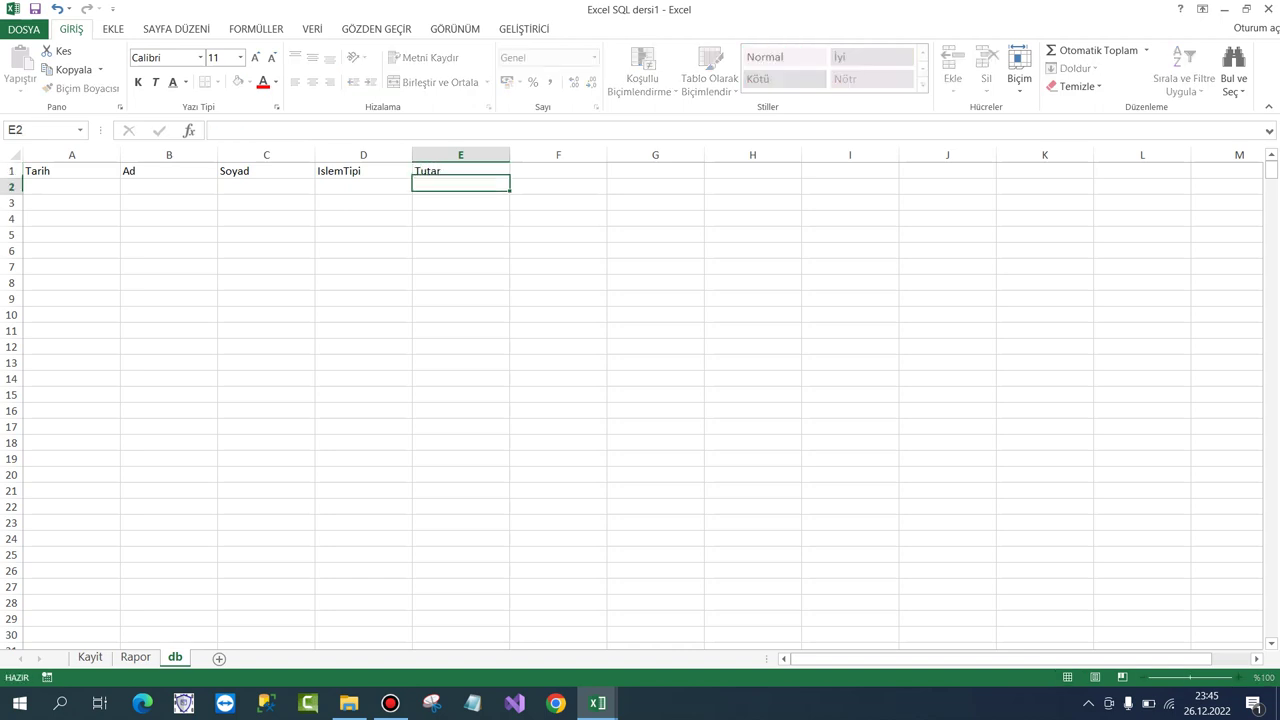
key("ctrl+Return")
key("Home")
mouse_move(40, 171)
left_mouse_down()
mouse_move(410, 626)
mouse_move(509, 630)
left_mouse_up()
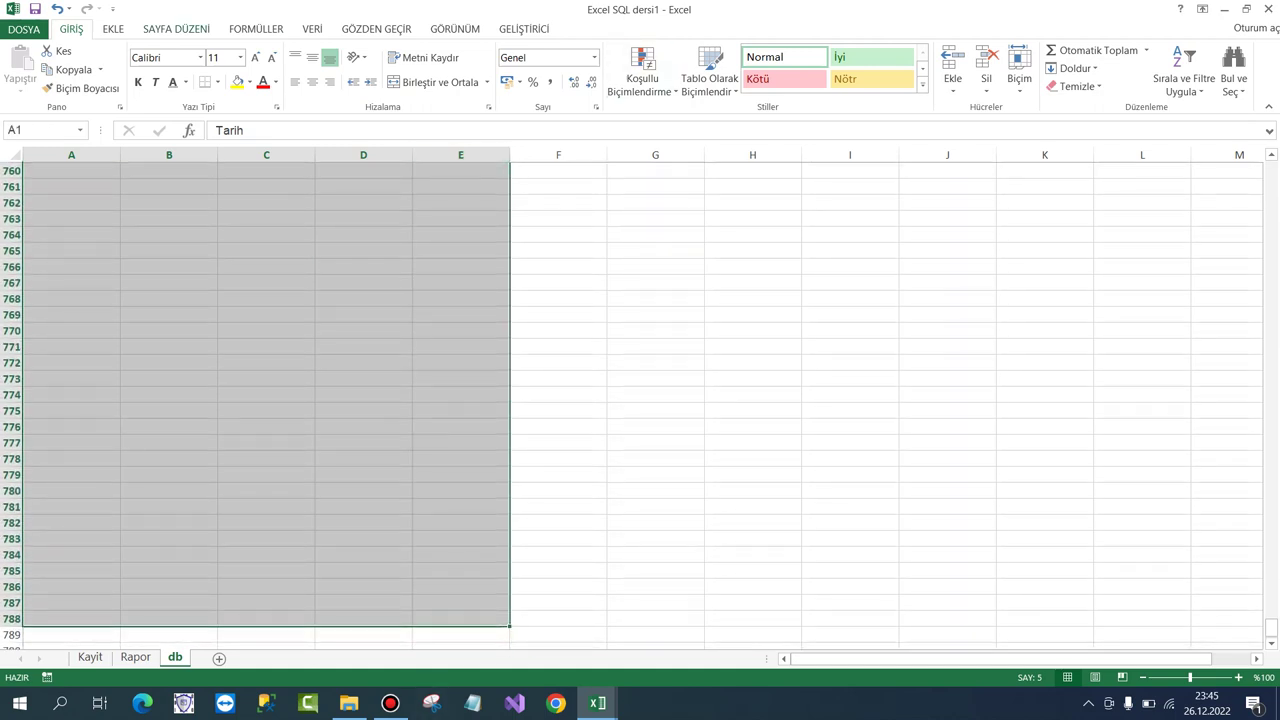
Insert a table over A1:E788 with 'My table has headers' ticked, then return to Kayit.
left_click(112, 28)
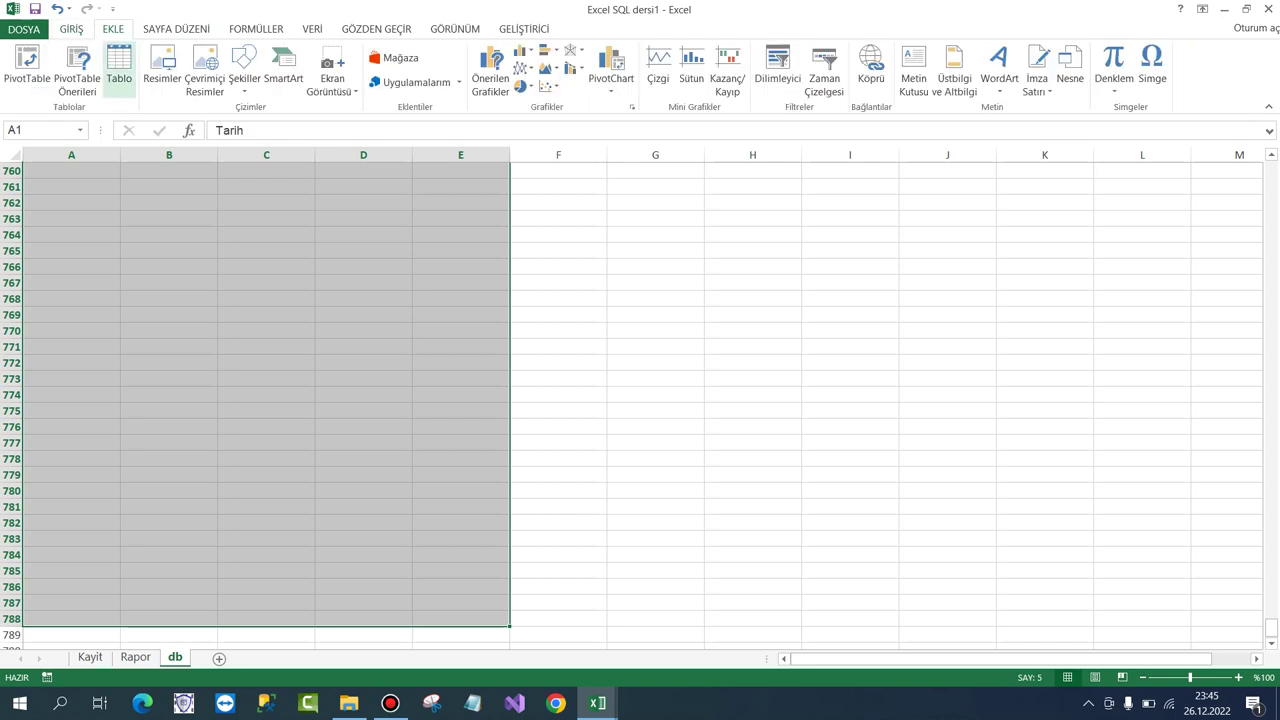
left_click(119, 68)
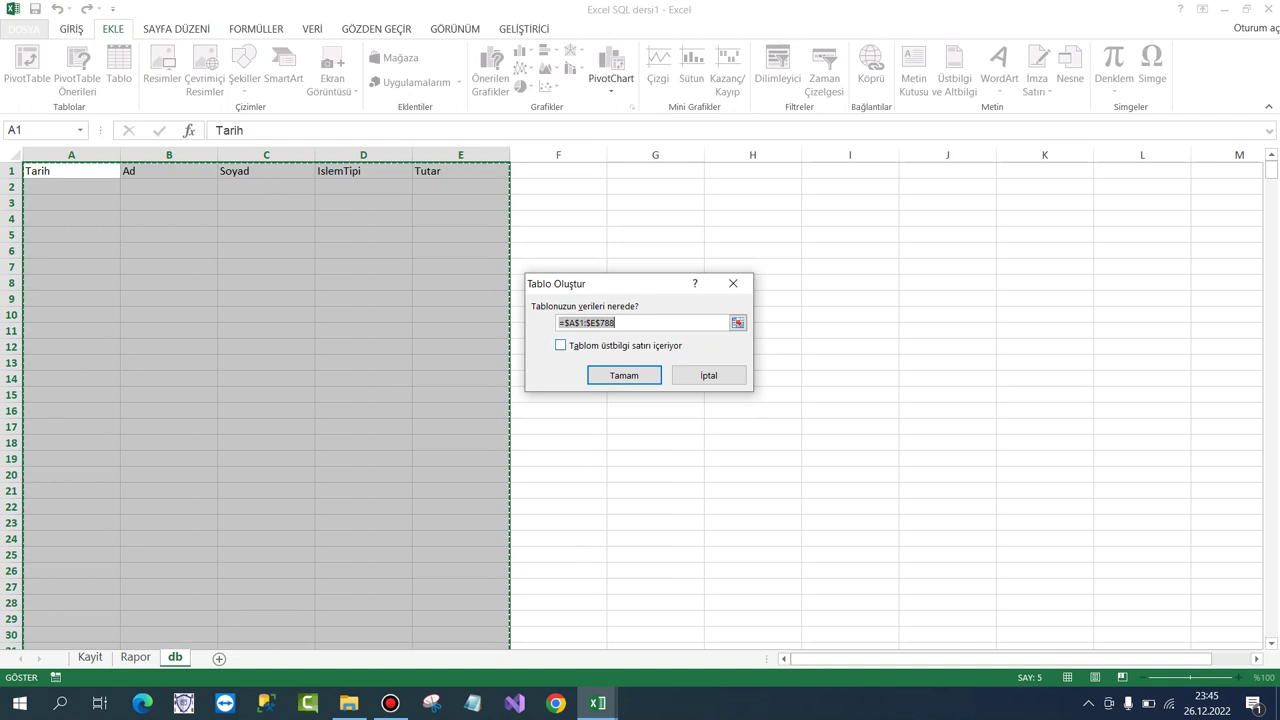
left_click(560, 345)
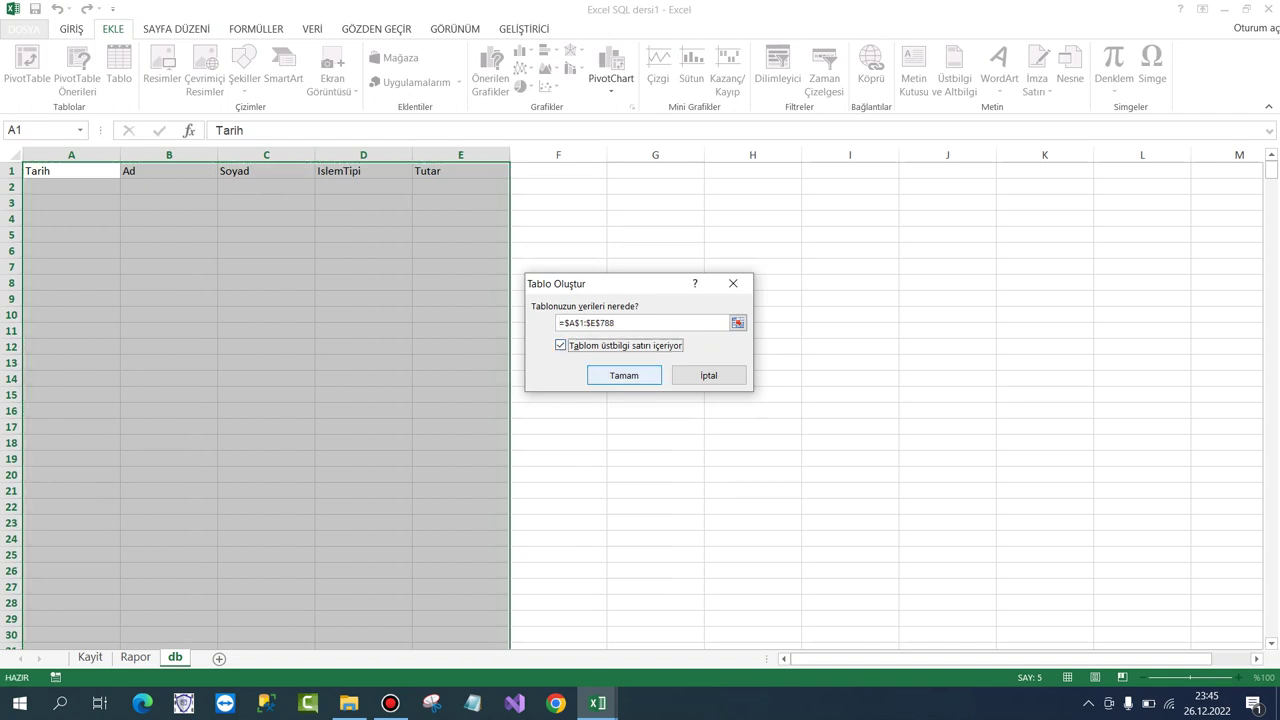
key("Return")
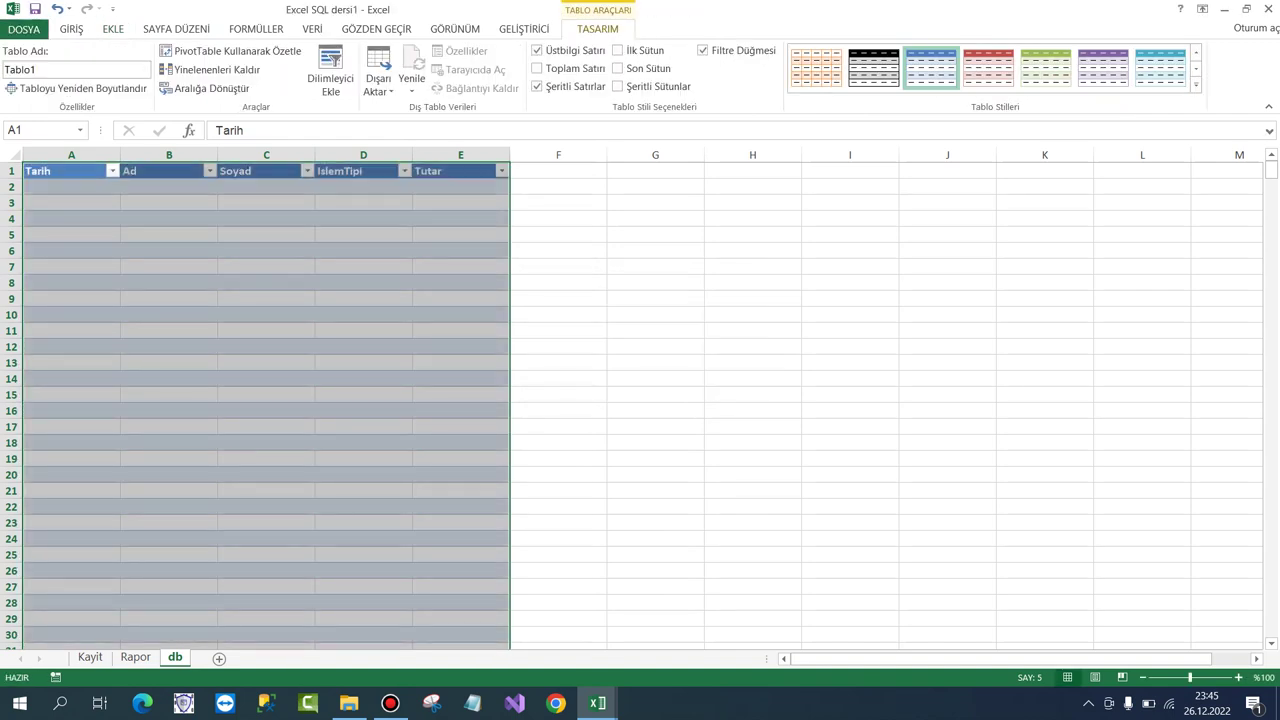
left_click(266, 218)
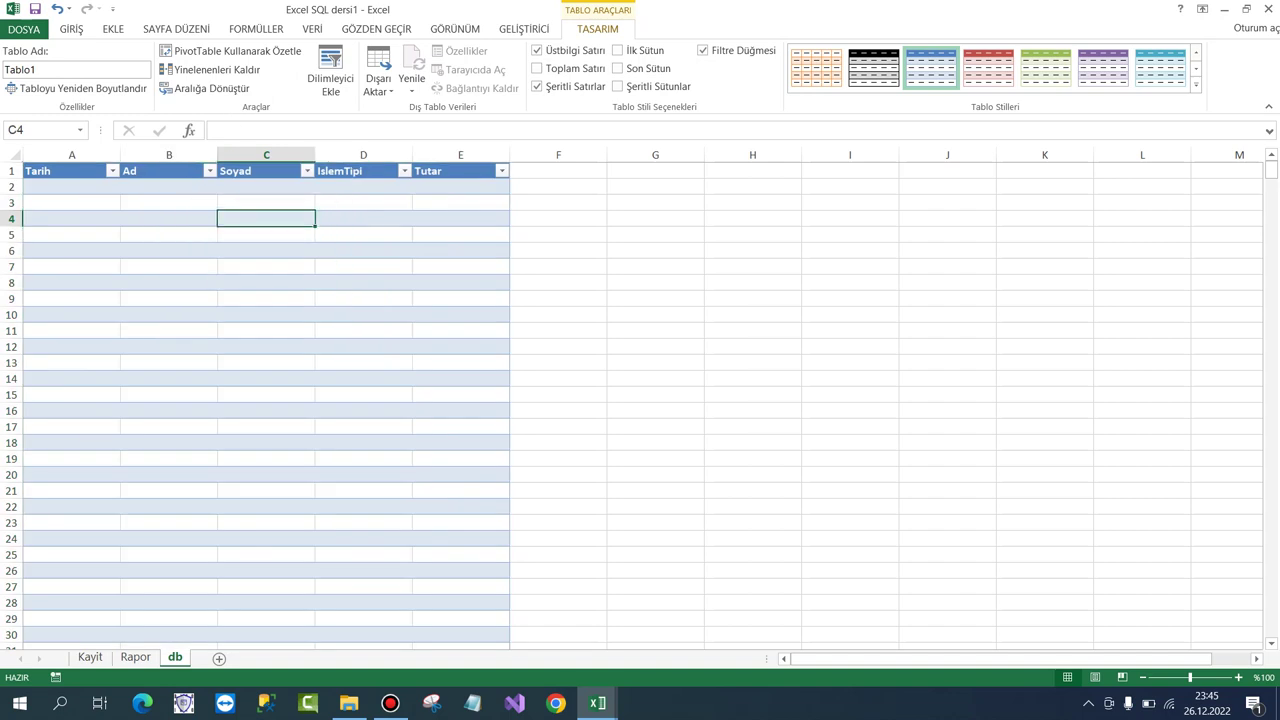
left_click(90, 657)
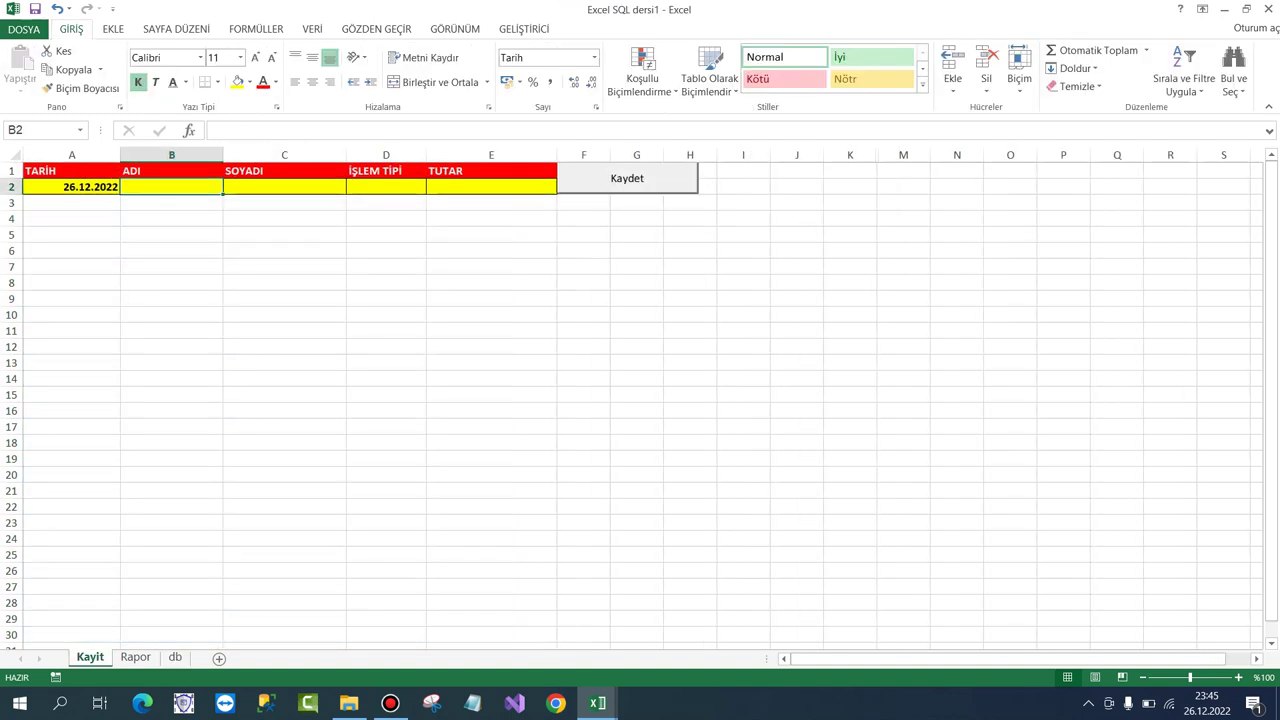
Fill the Kayit form with a customer's first and last name, TAHSİLAT and 750.
type("ahmet")
key("Tab")
type("d")
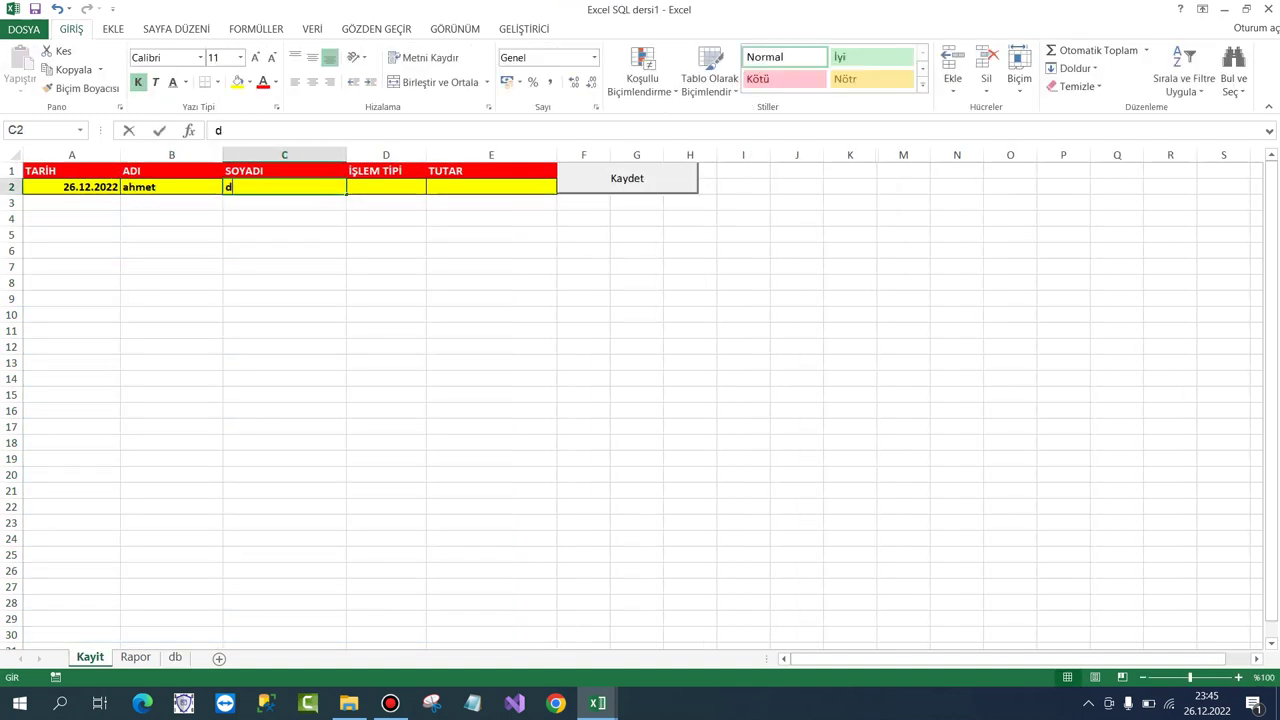
type("emir")
key("Tab")
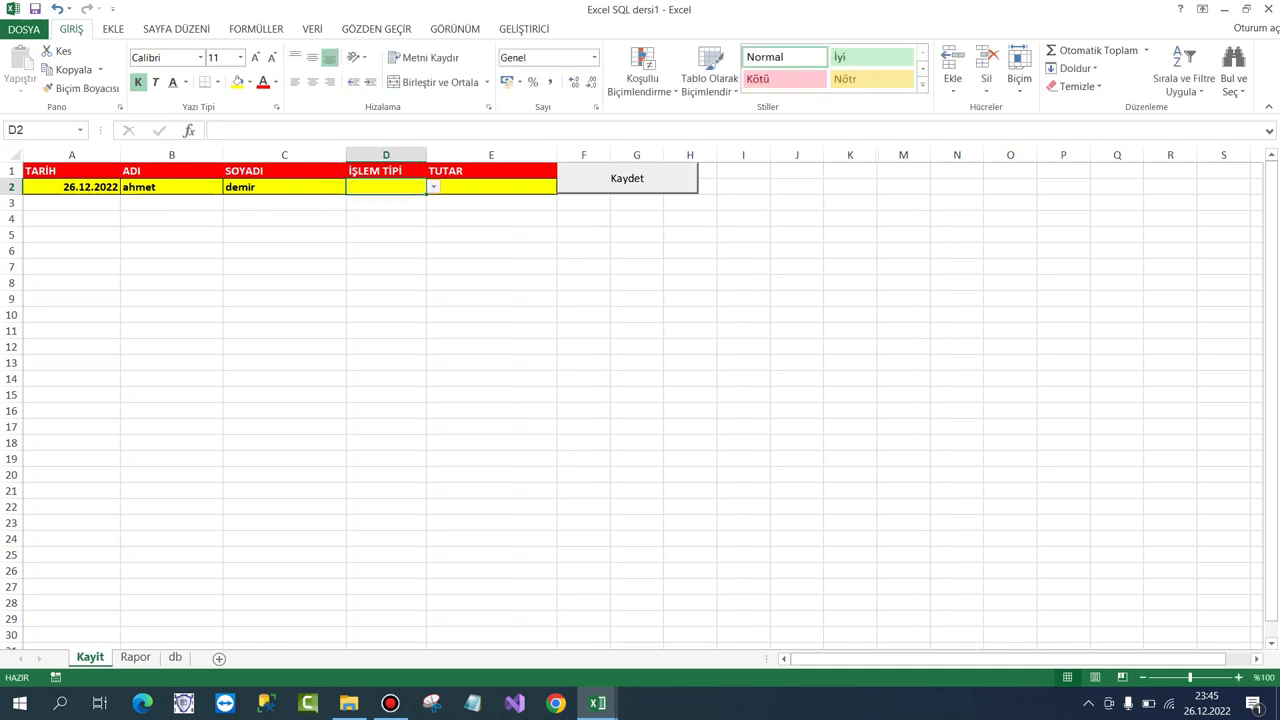
type("TAHSİLAT")
key("Tab")
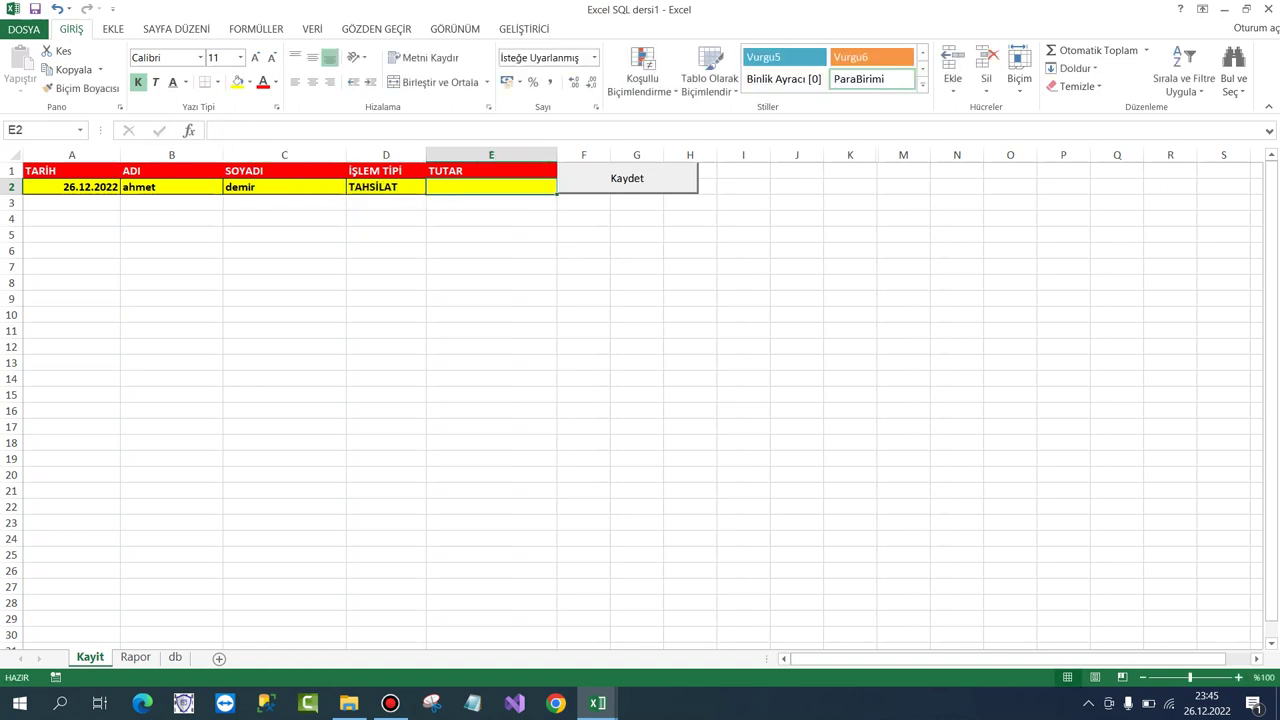
type("750")
key("Return")
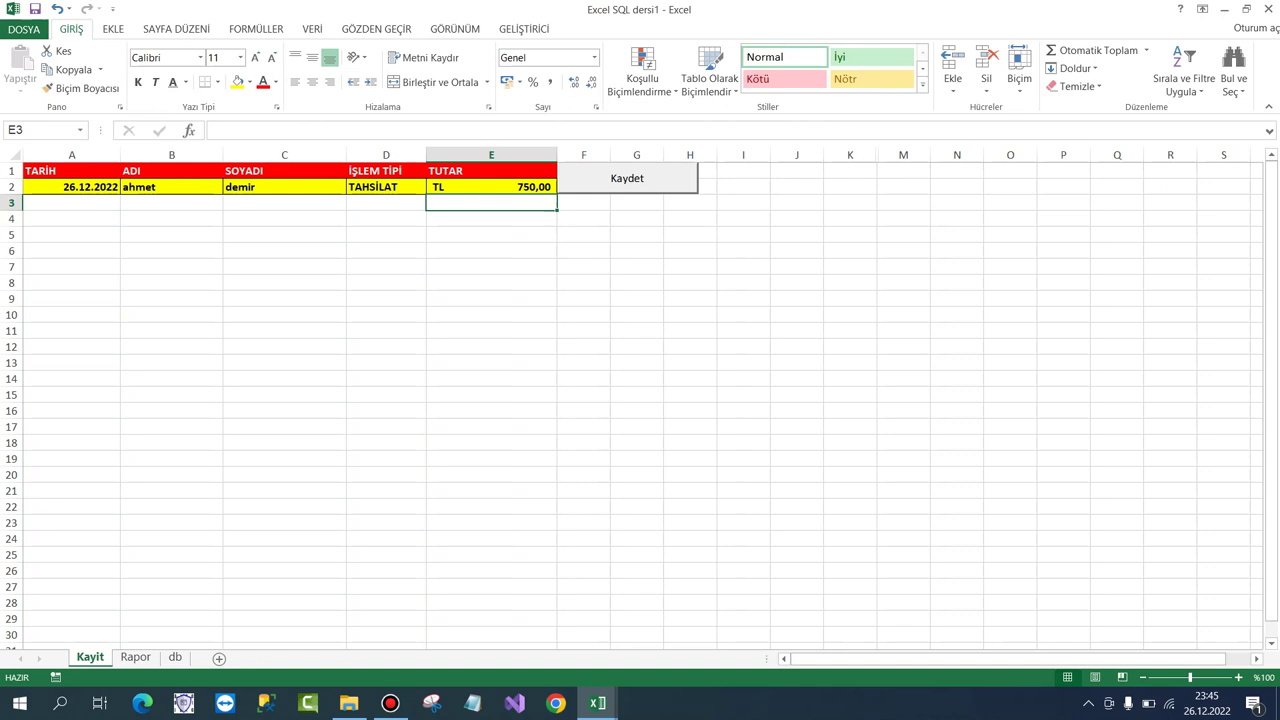
Save it with Kaydet and confirm on the db sheet that it landed in row 788.
left_click(627, 178)
key("Return")
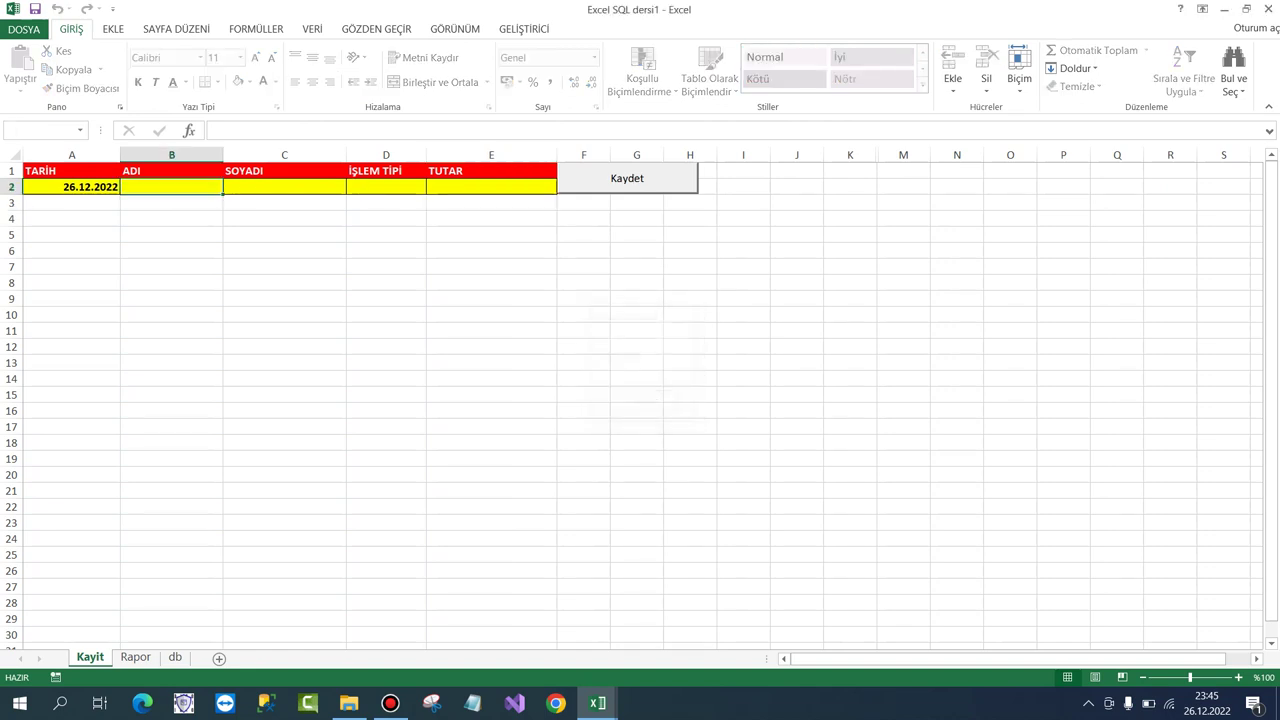
left_click(175, 657)
left_click_drag(1271, 170, 1271, 628)
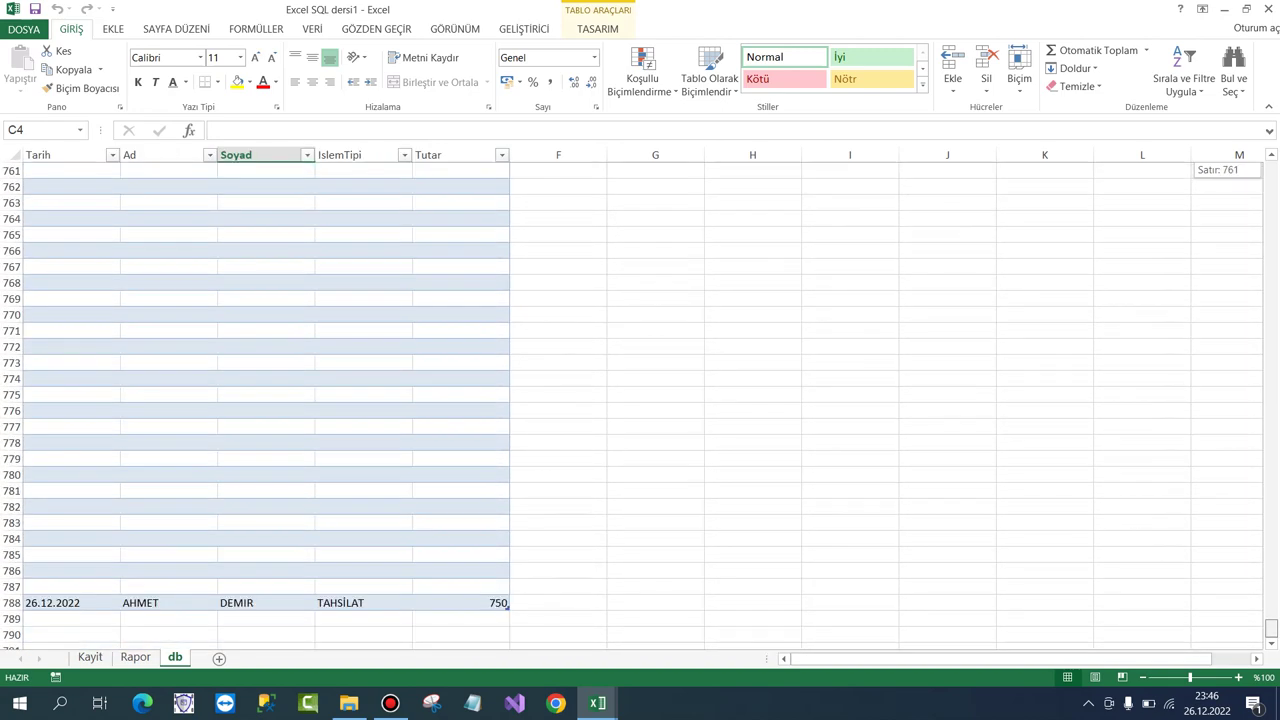
left_click_drag(1271, 628, 1271, 170)
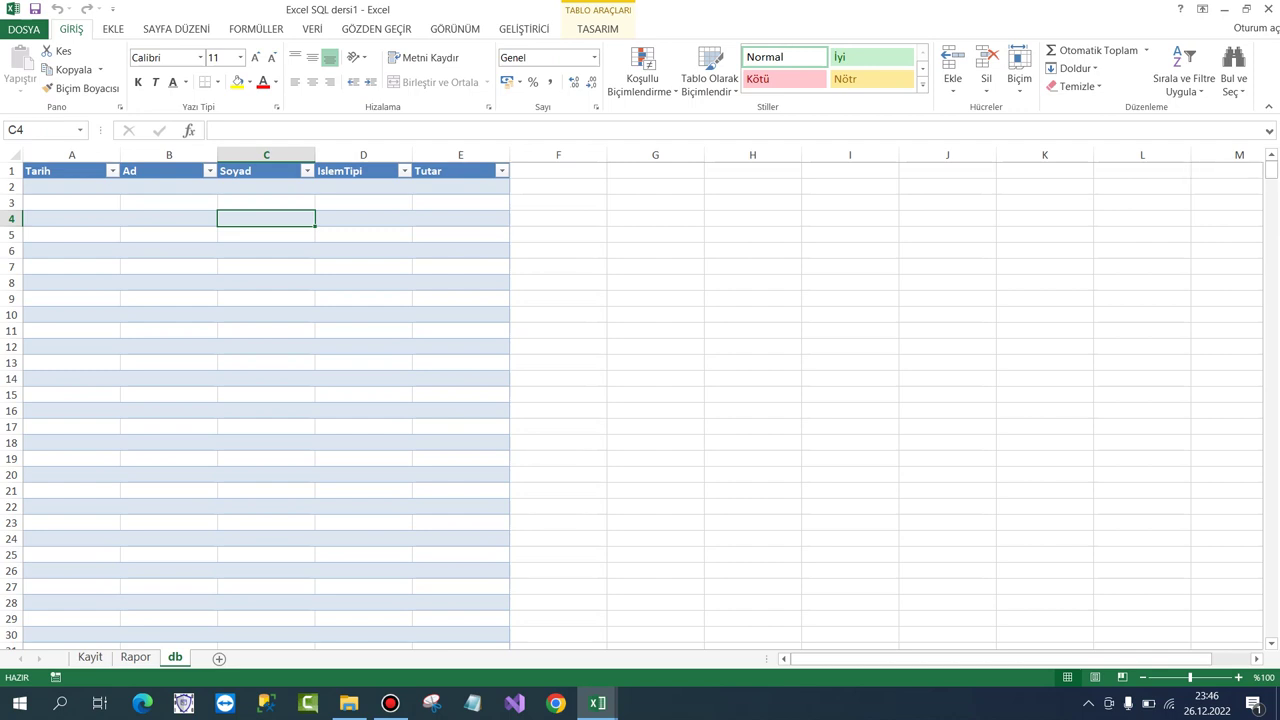
left_click(390, 703)
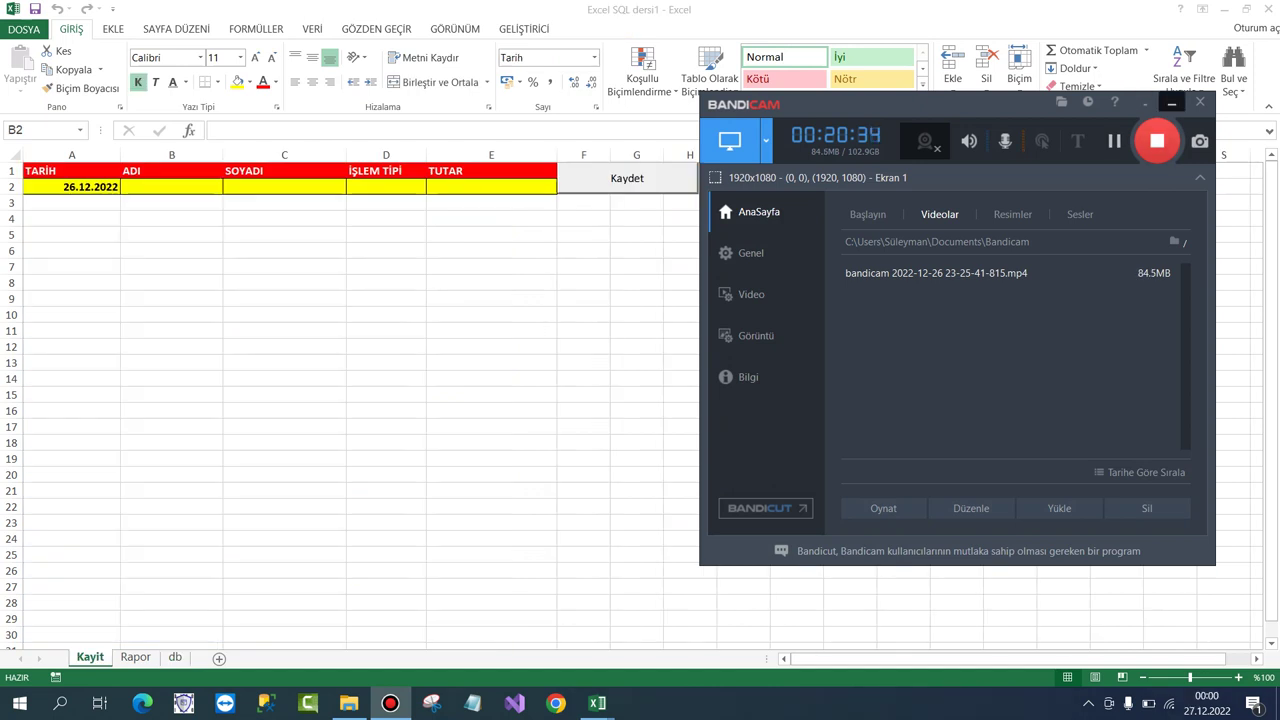
On the Kayit sheet, fill in a person's first name, surname and ÖDEME in B2:D2.
left_click(1172, 102)
left_click(386, 282)
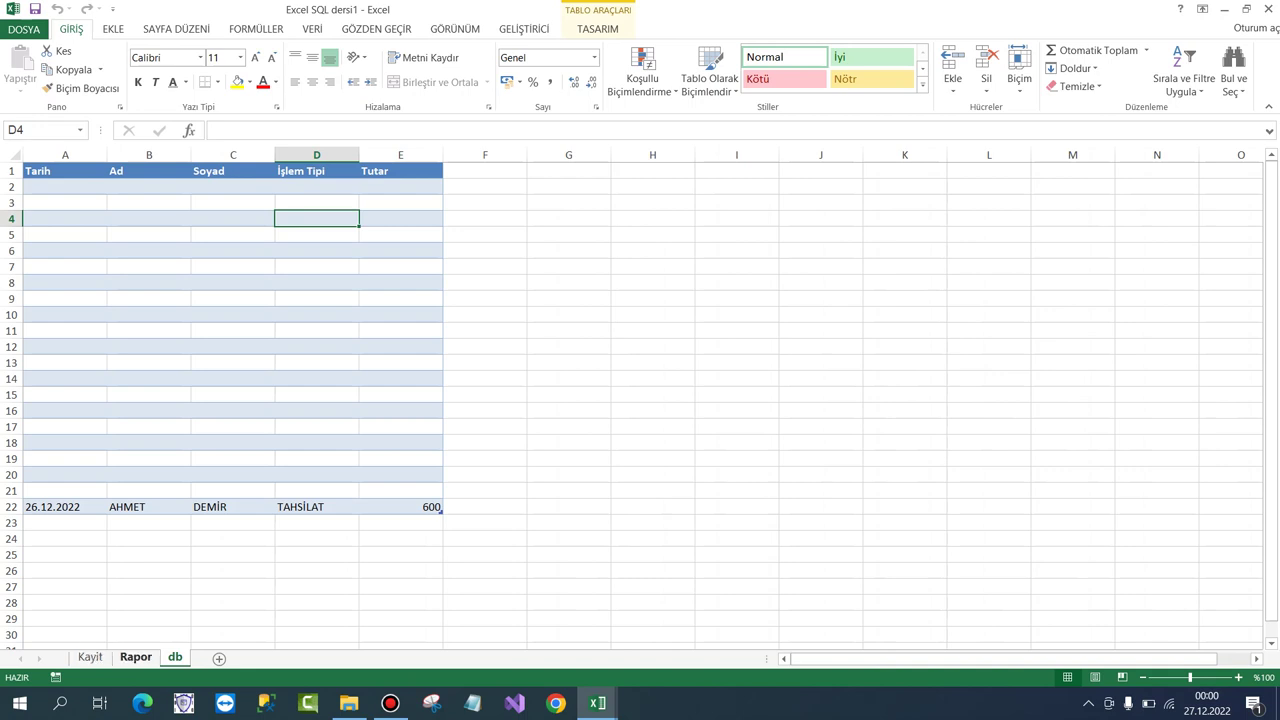
left_click(90, 657)
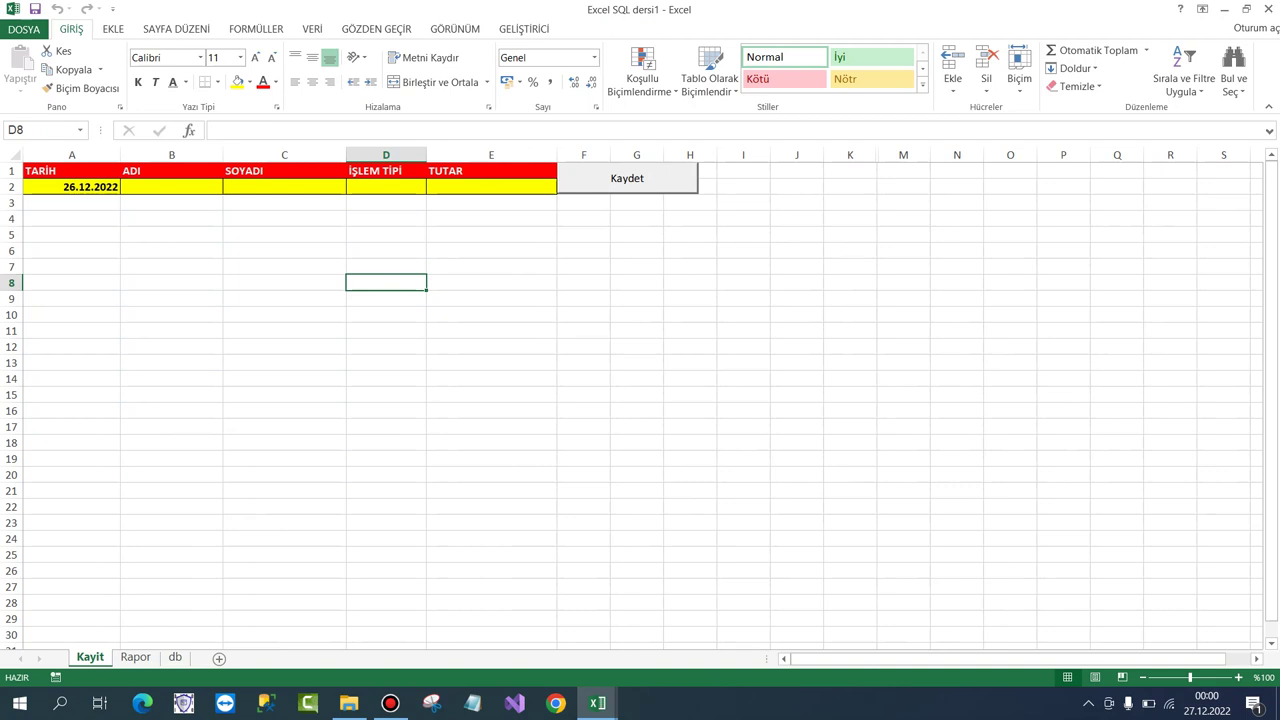
left_click(171, 187)
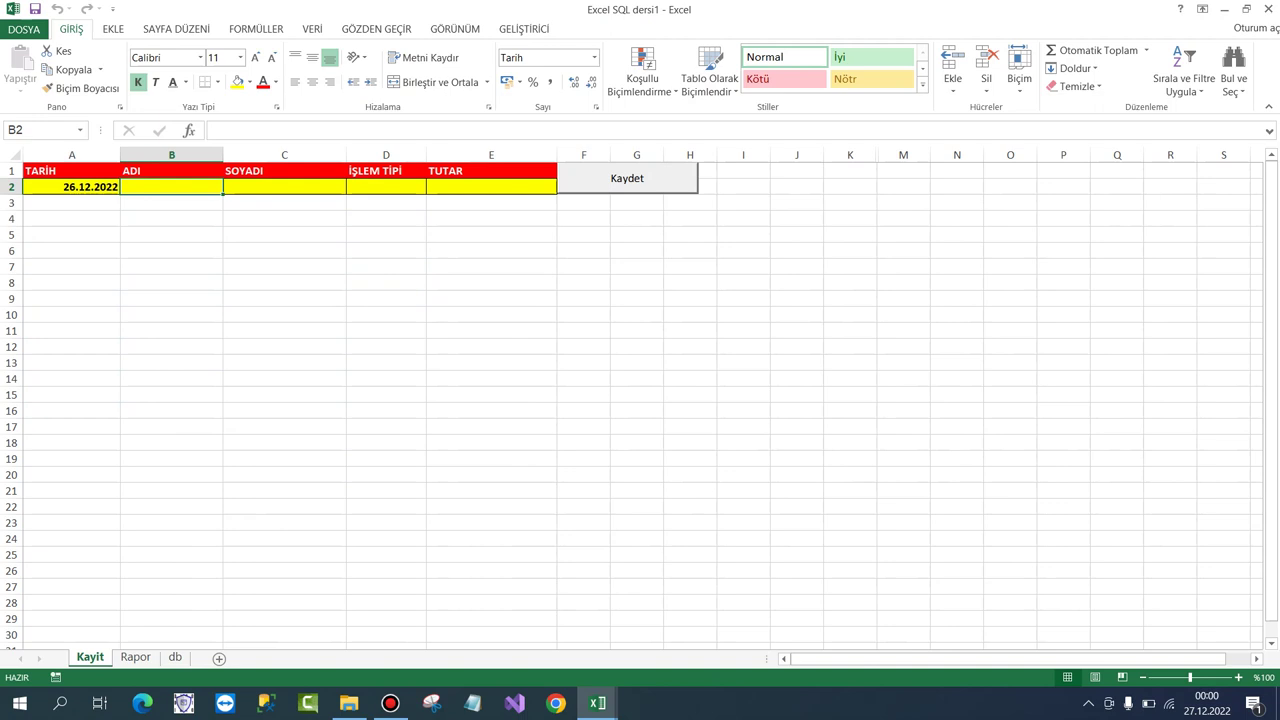
type("AHME")
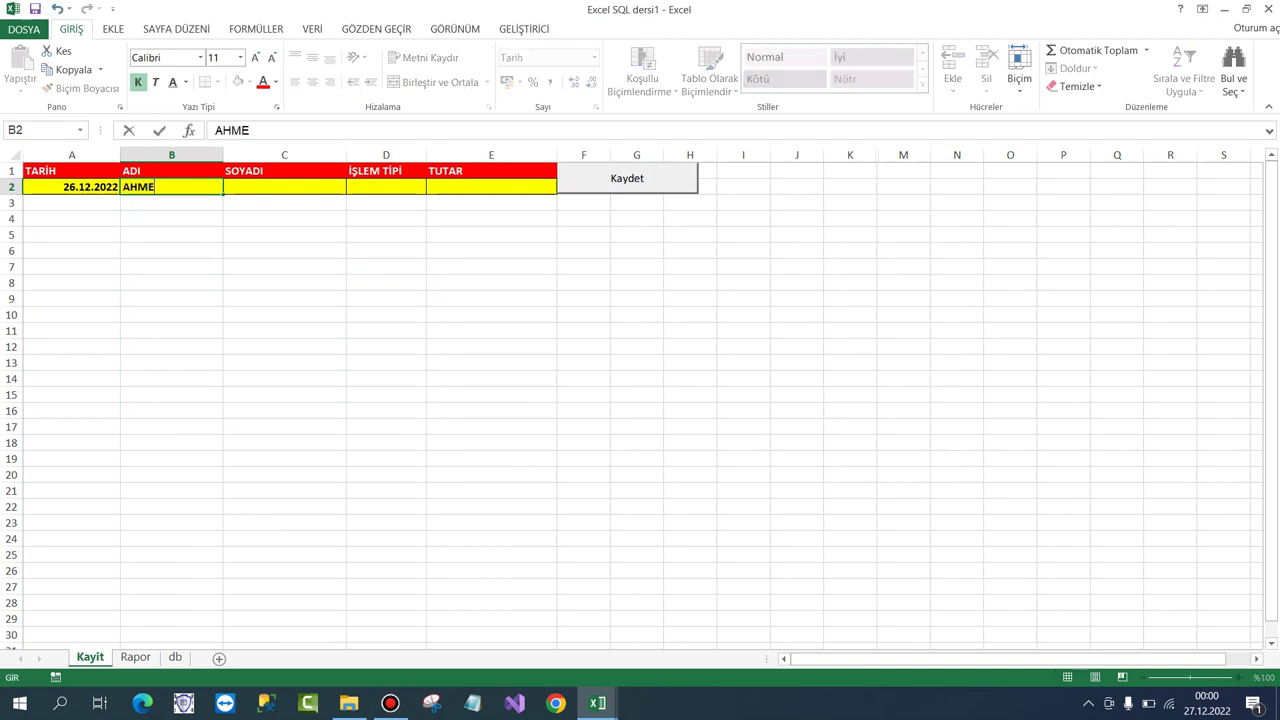
type("T")
key("Tab")
type("YIL")
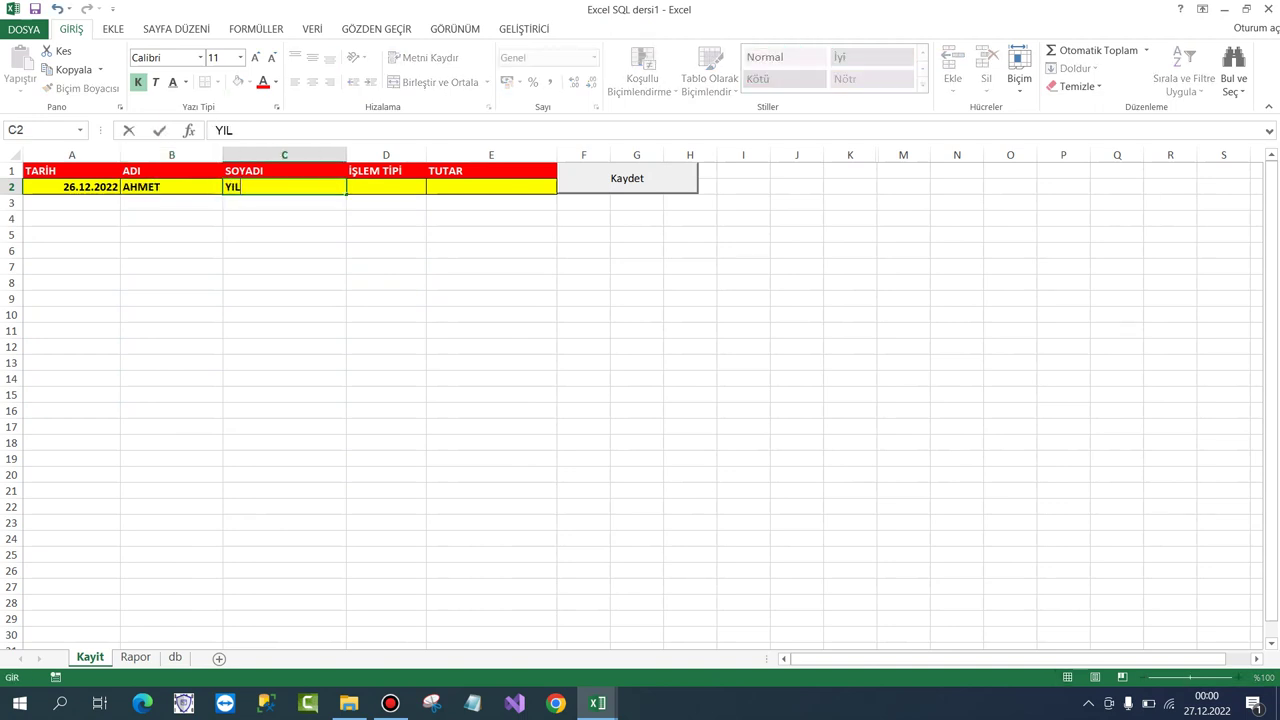
type("DIZ")
key("Tab")
type("ÖD")
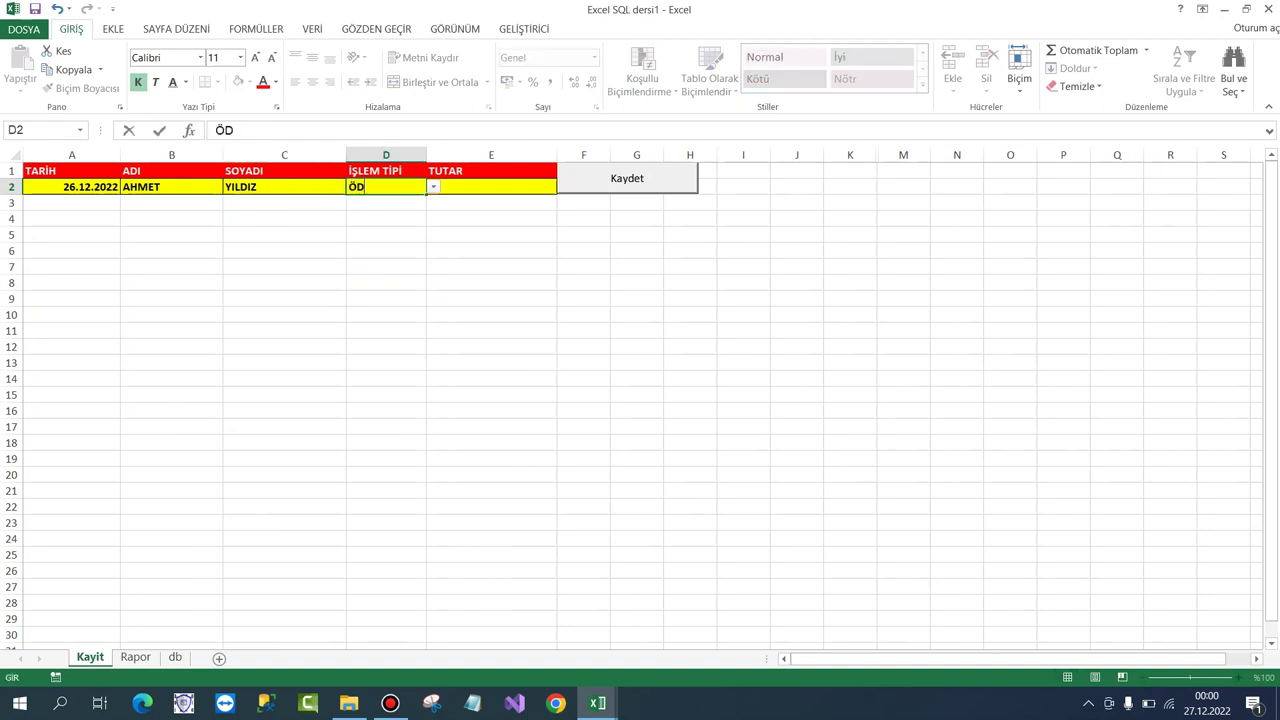
type("EME")
key("ctrl+Return")
Enter amount 800 in E2, save it with Kaydet, and verify it in db row 22.
left_click(491, 186)
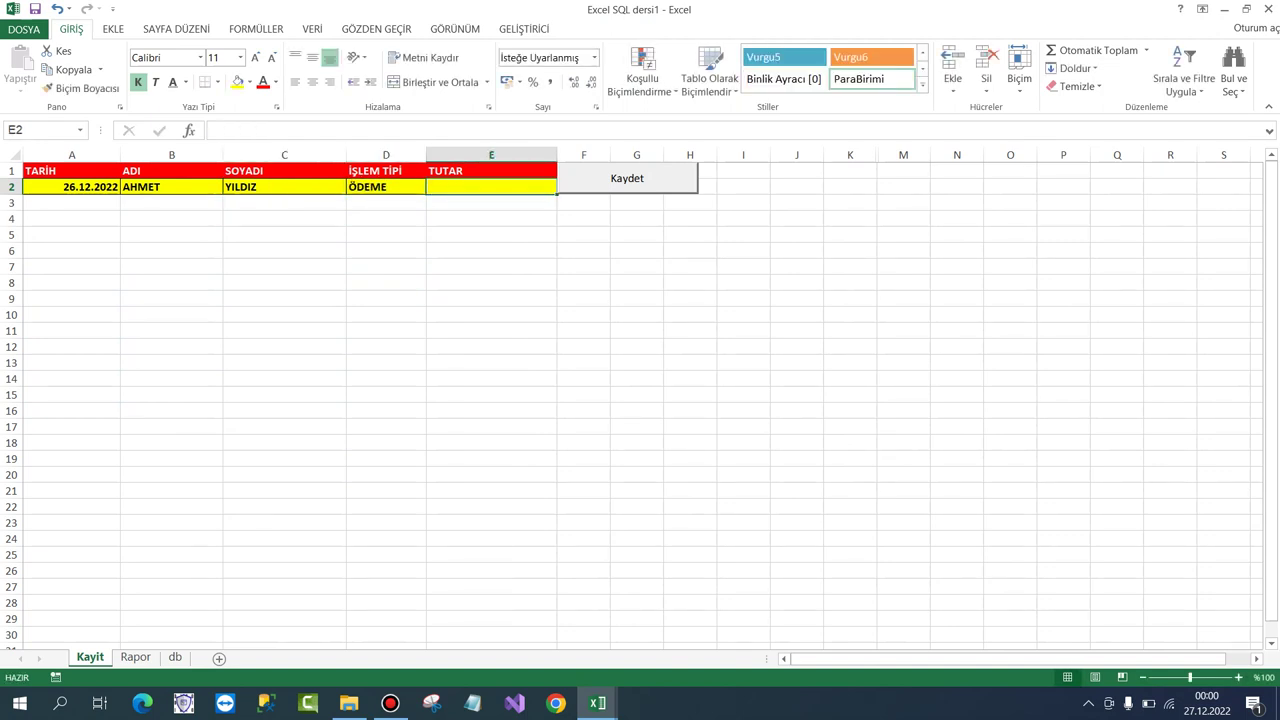
type("800")
key("ctrl+Return")
key("Return")
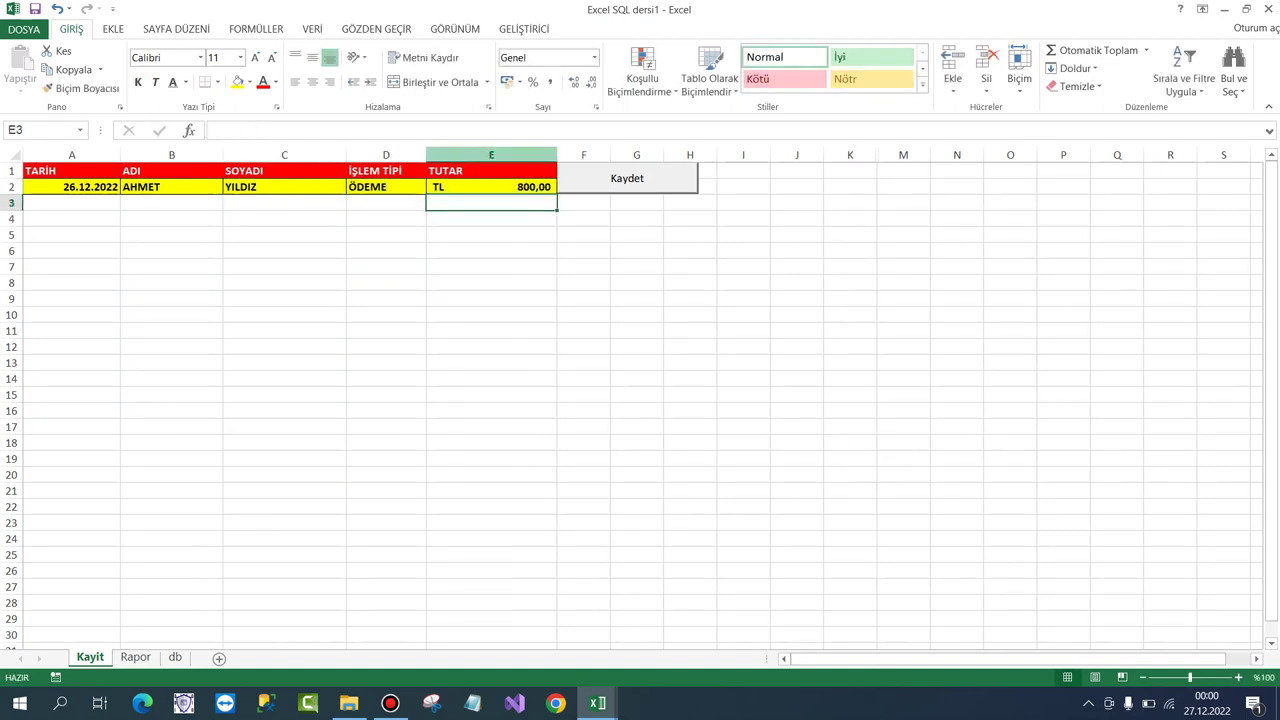
left_click(627, 178)
left_click(681, 315)
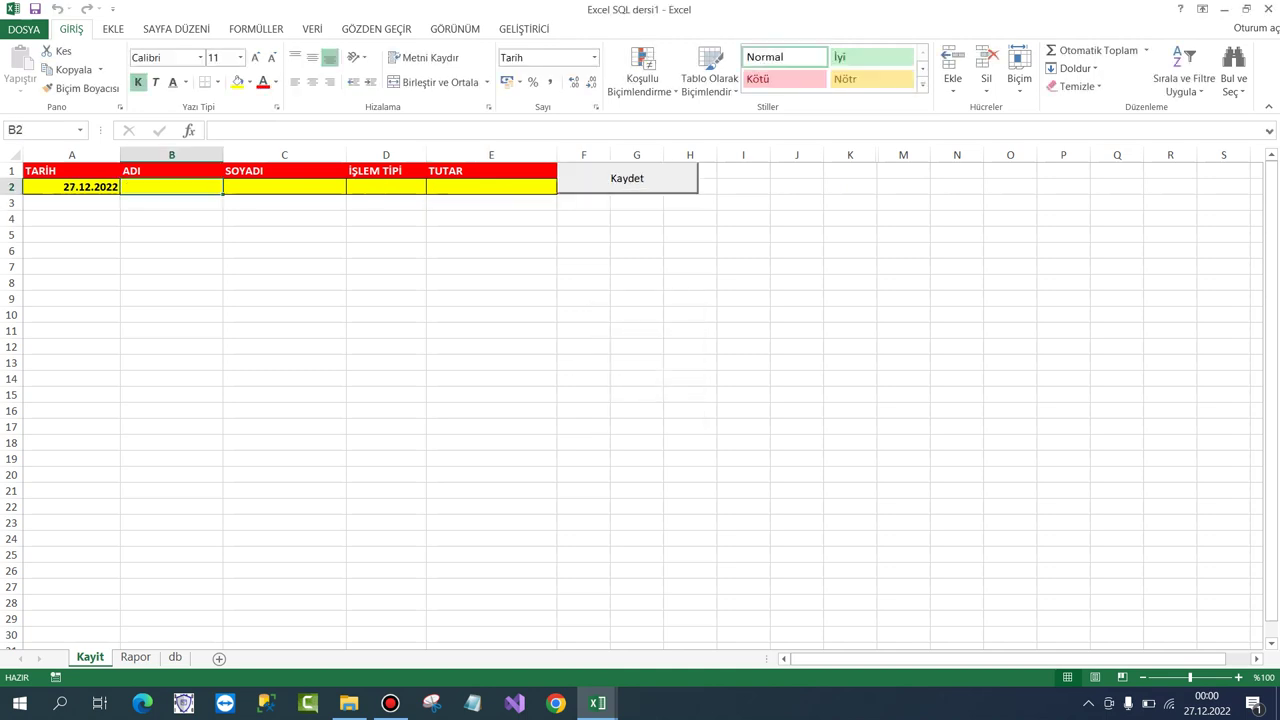
left_click(175, 657)
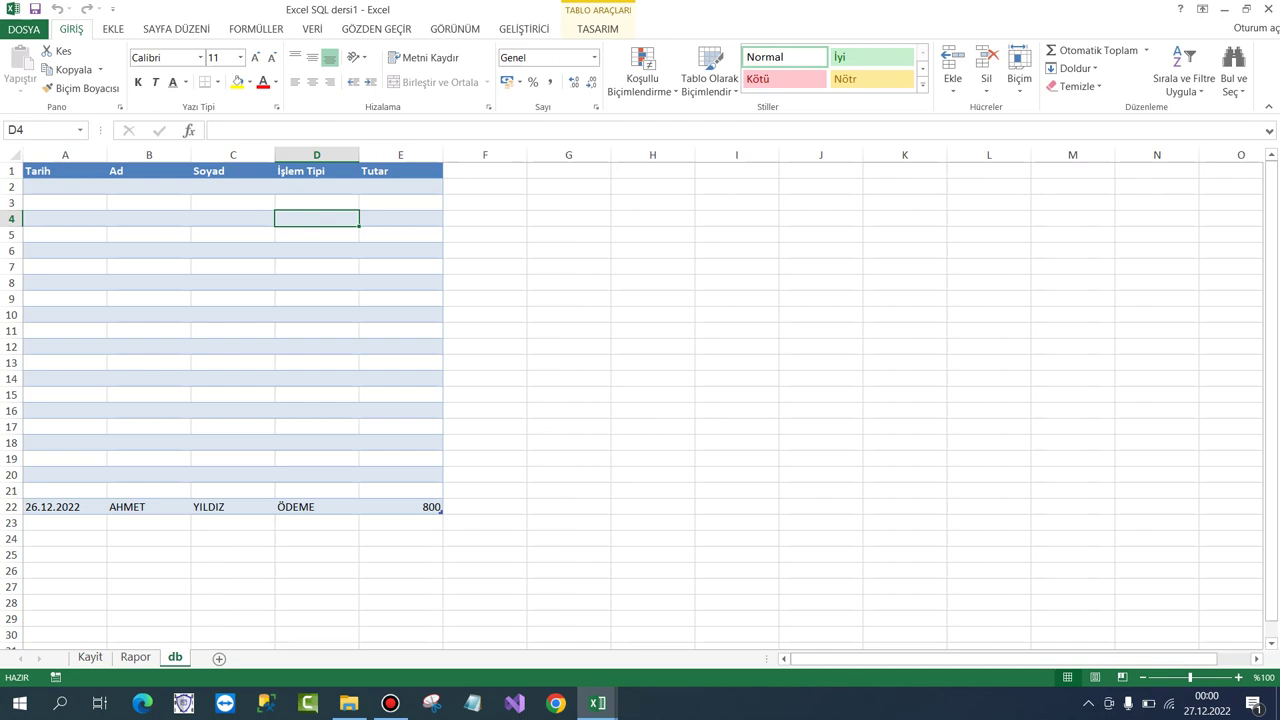
left_click(90, 657)
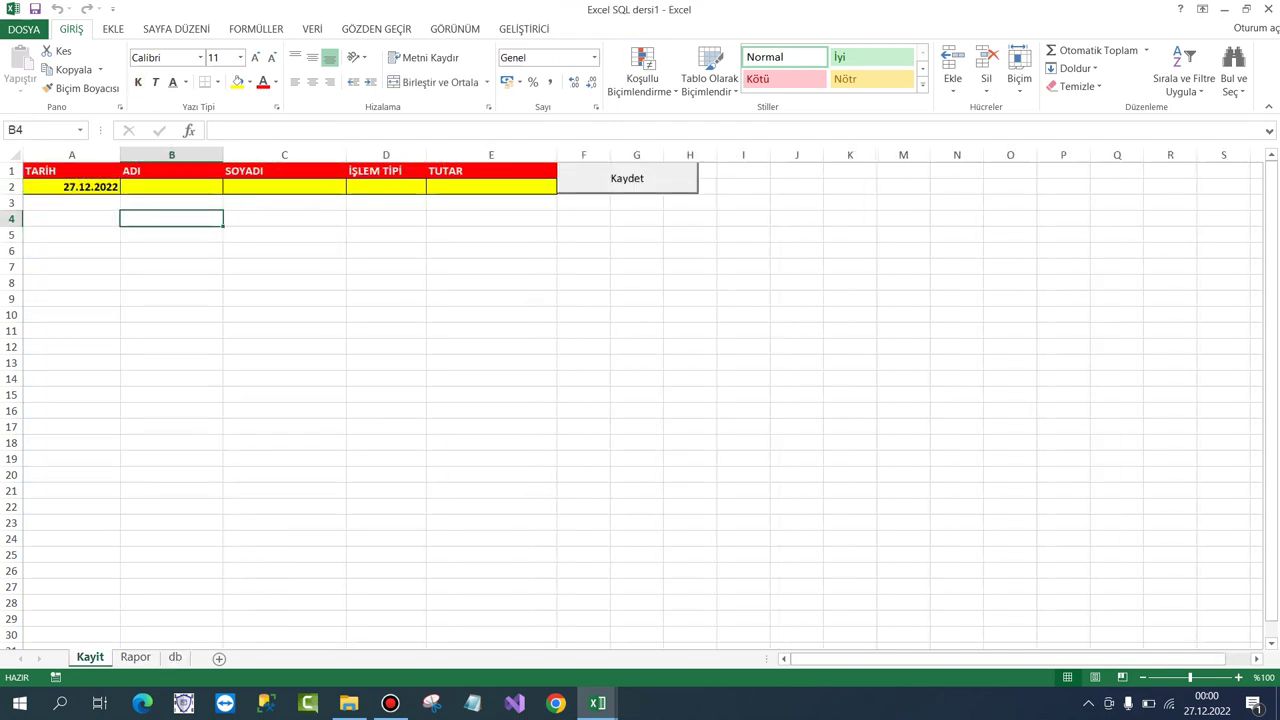
left_click(171, 202)
left_click(175, 657)
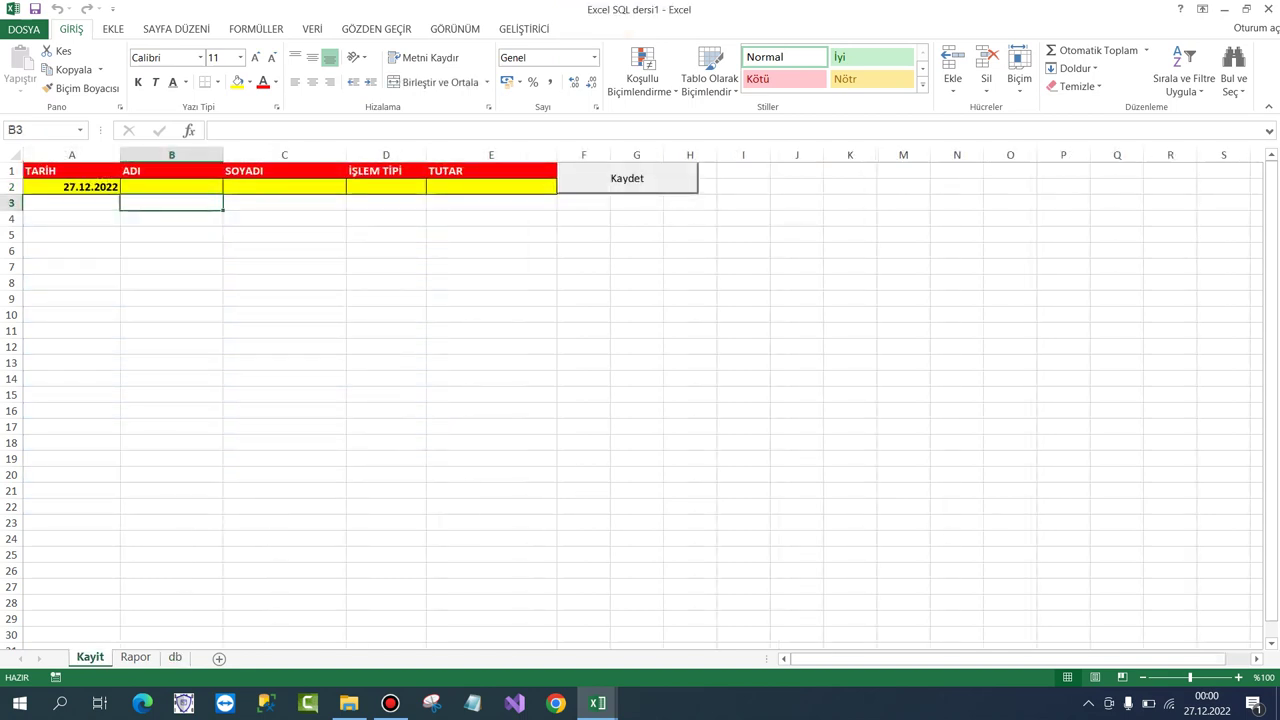
key("ctrl+Page_Down")
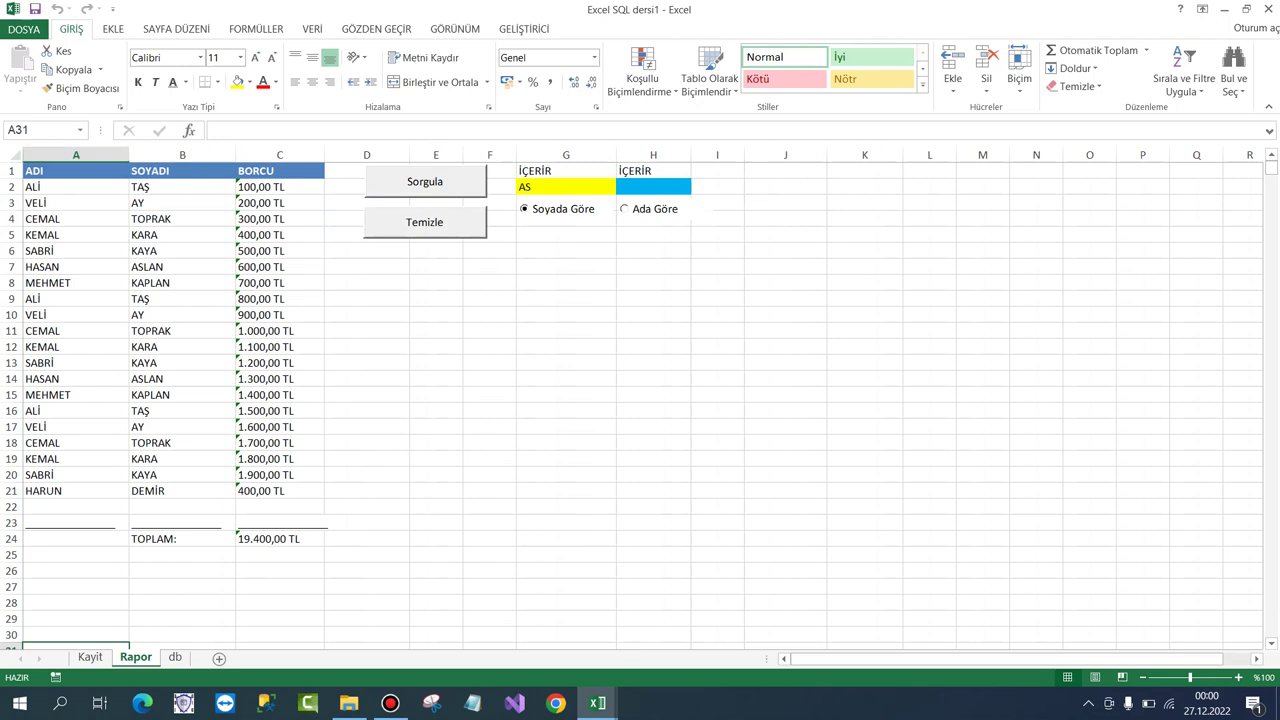
left_click(717, 170)
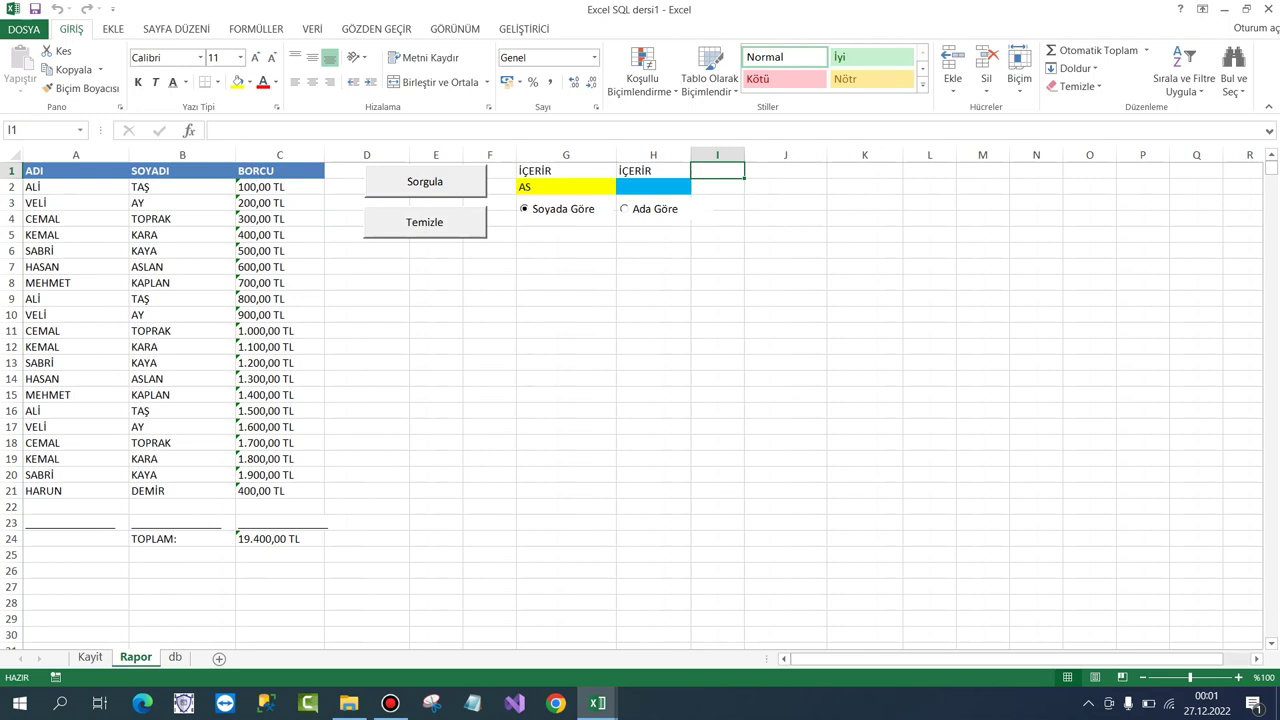
left_click(489, 330)
left_click(90, 657)
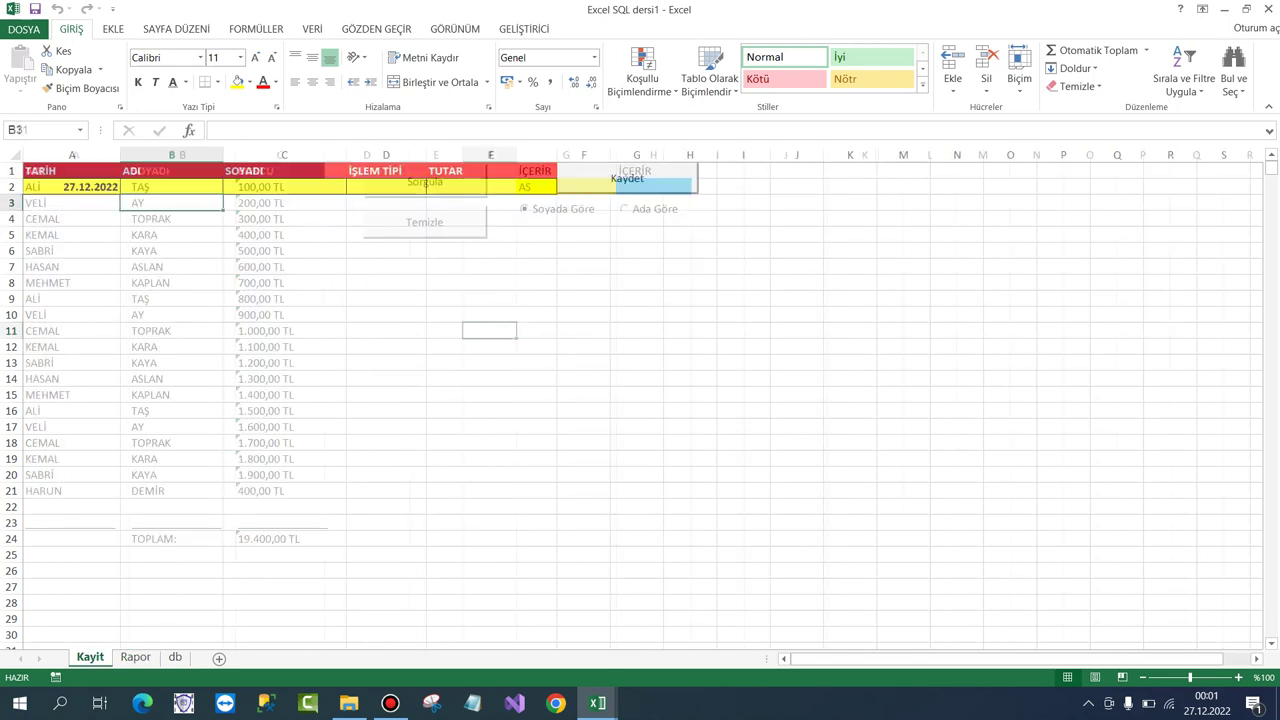
left_click(71, 202)
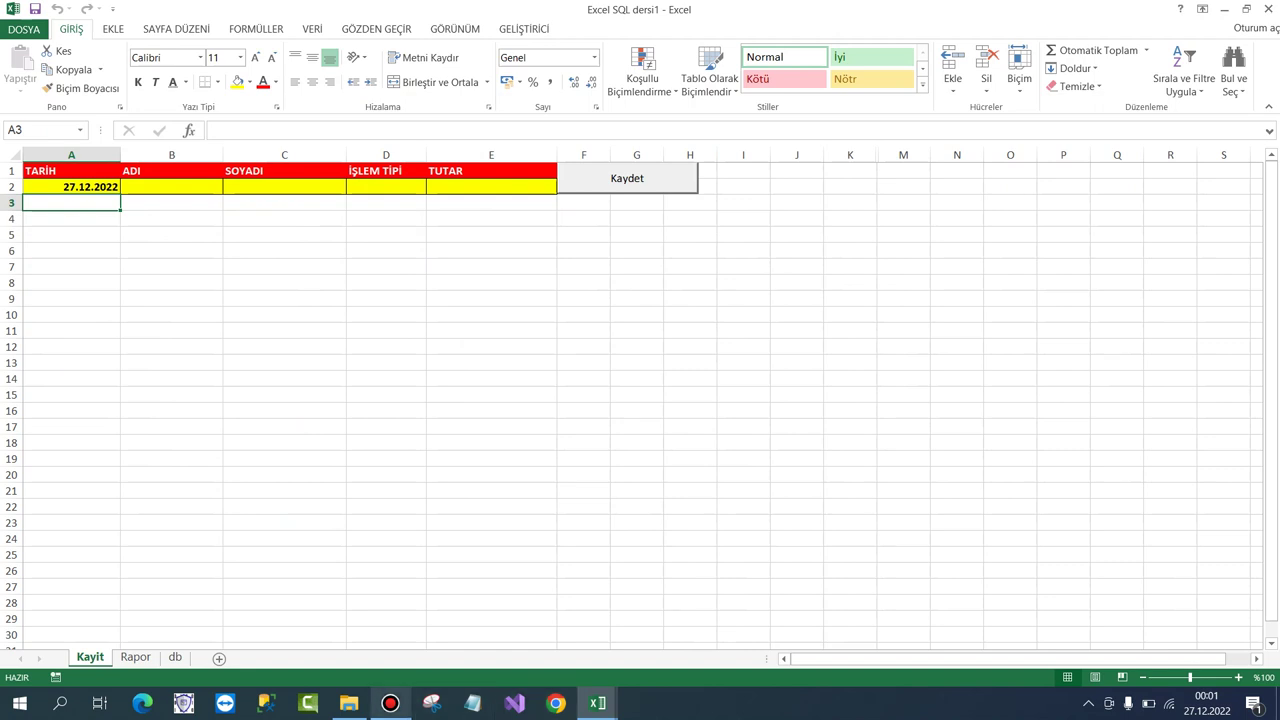
left_click(390, 703)
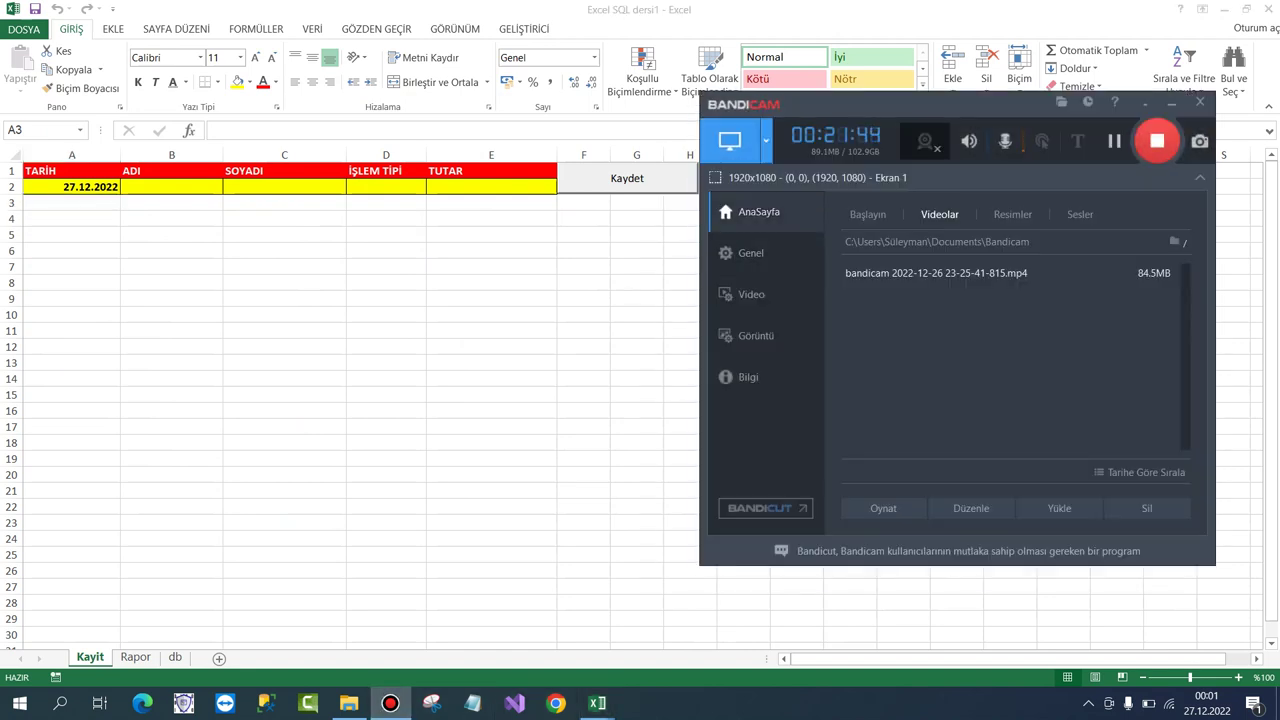